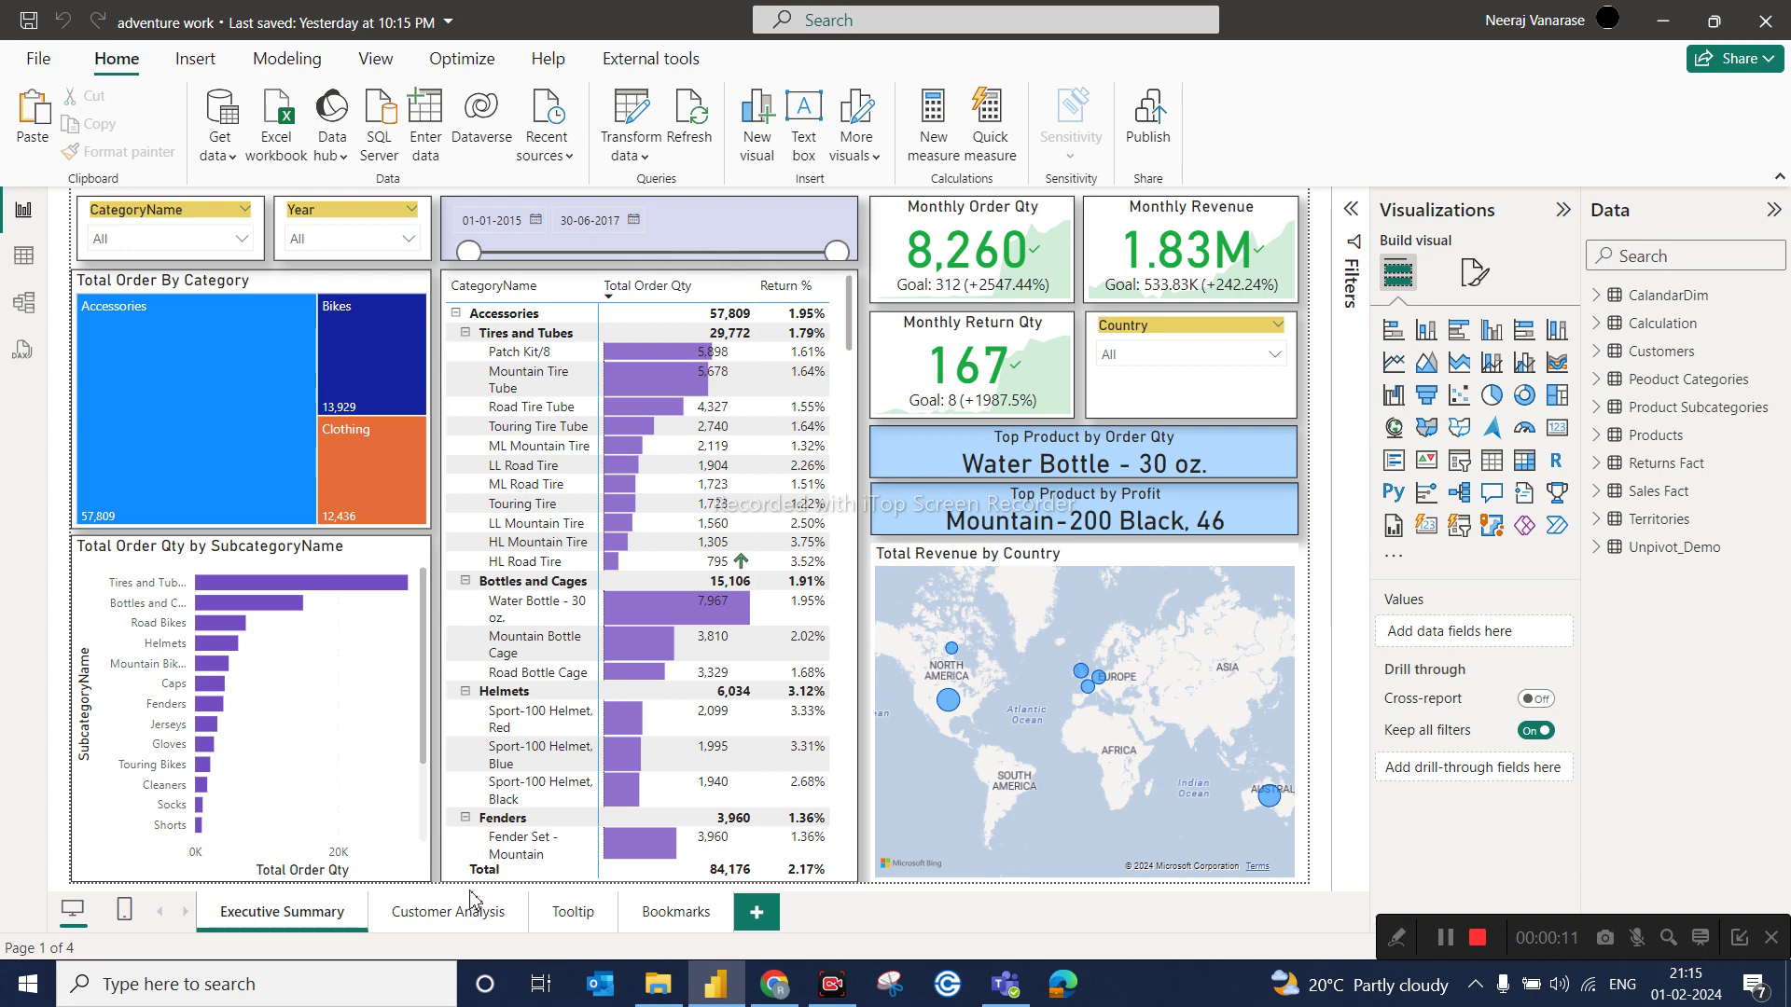
- On the Customer Analysis page, hide the Tooltip and Bookmarks pages and select the Full Name / Total Profit table
click(476, 912)
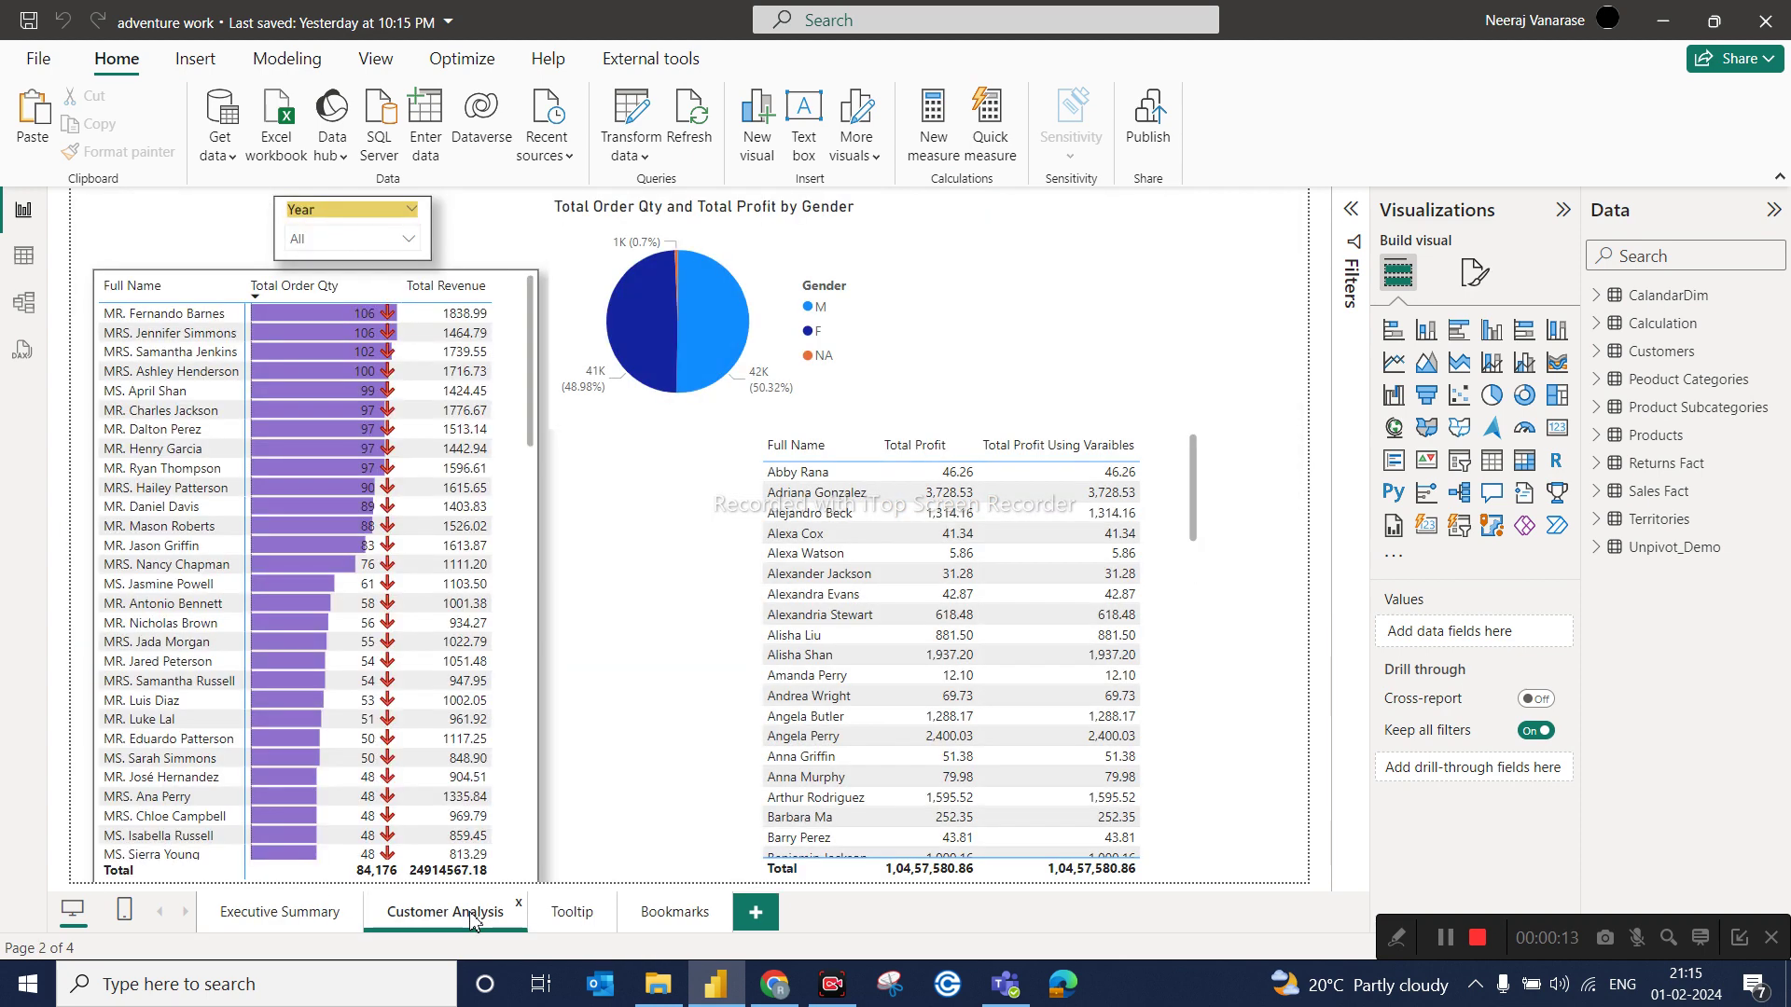
right_click(571, 919)
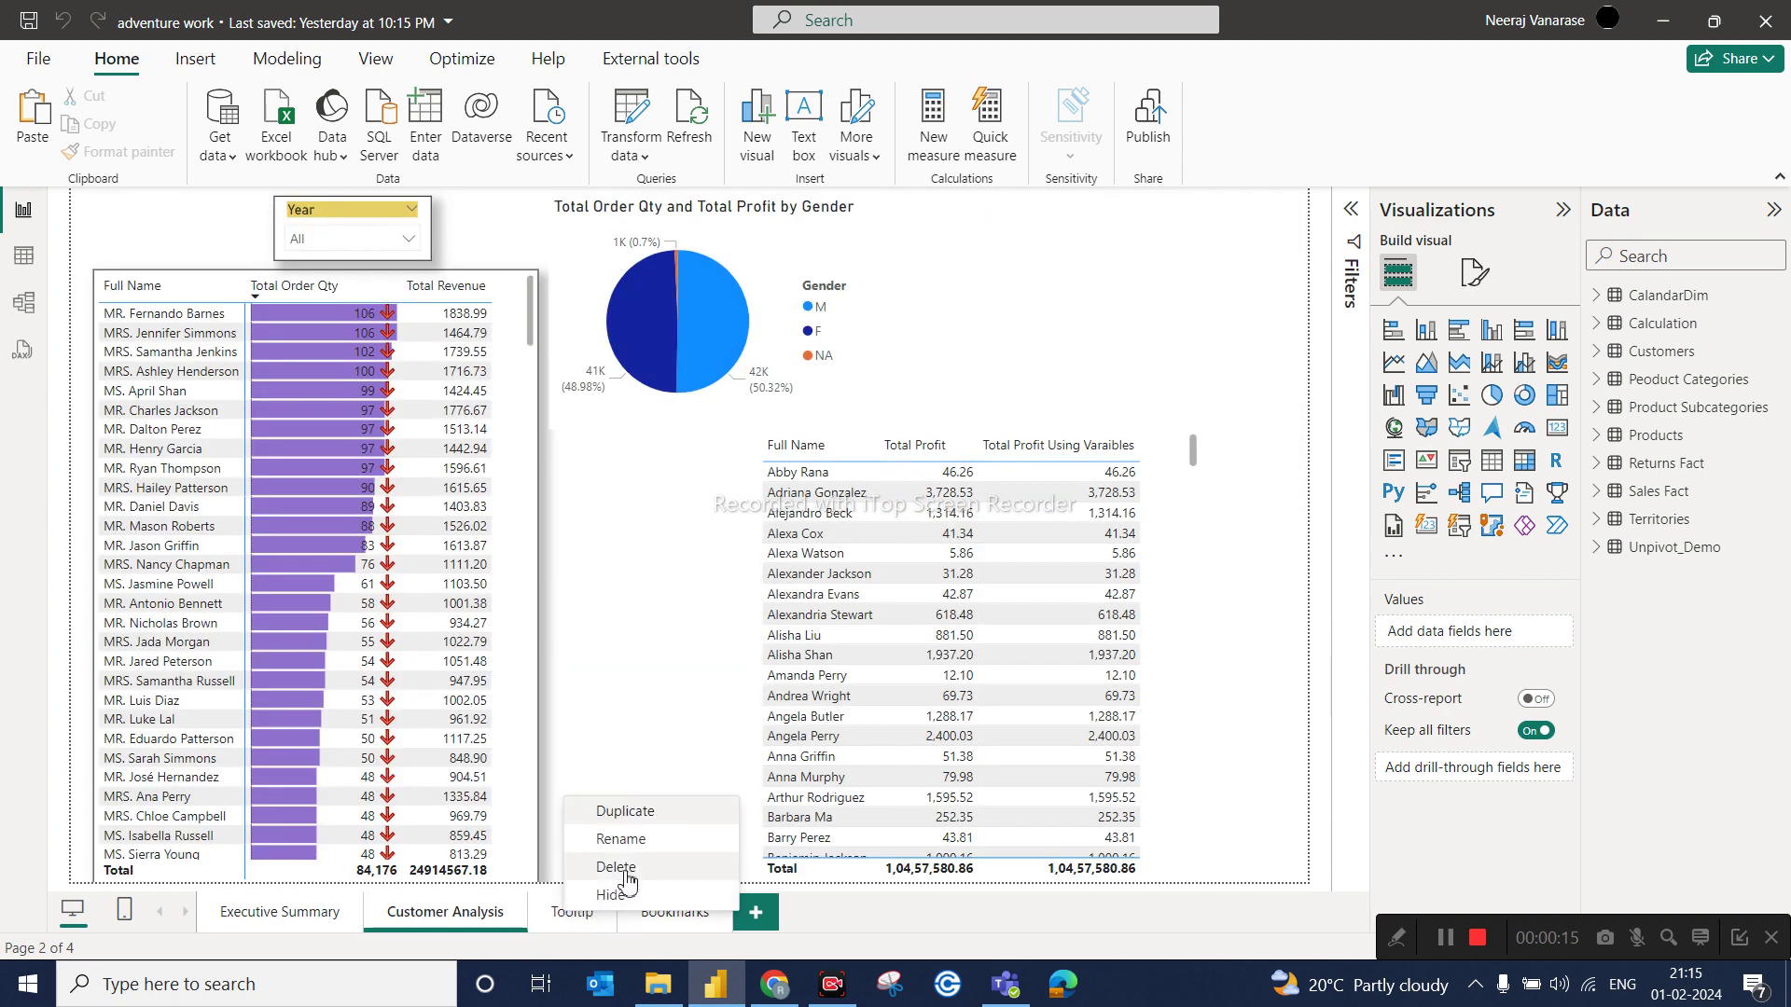
click(610, 896)
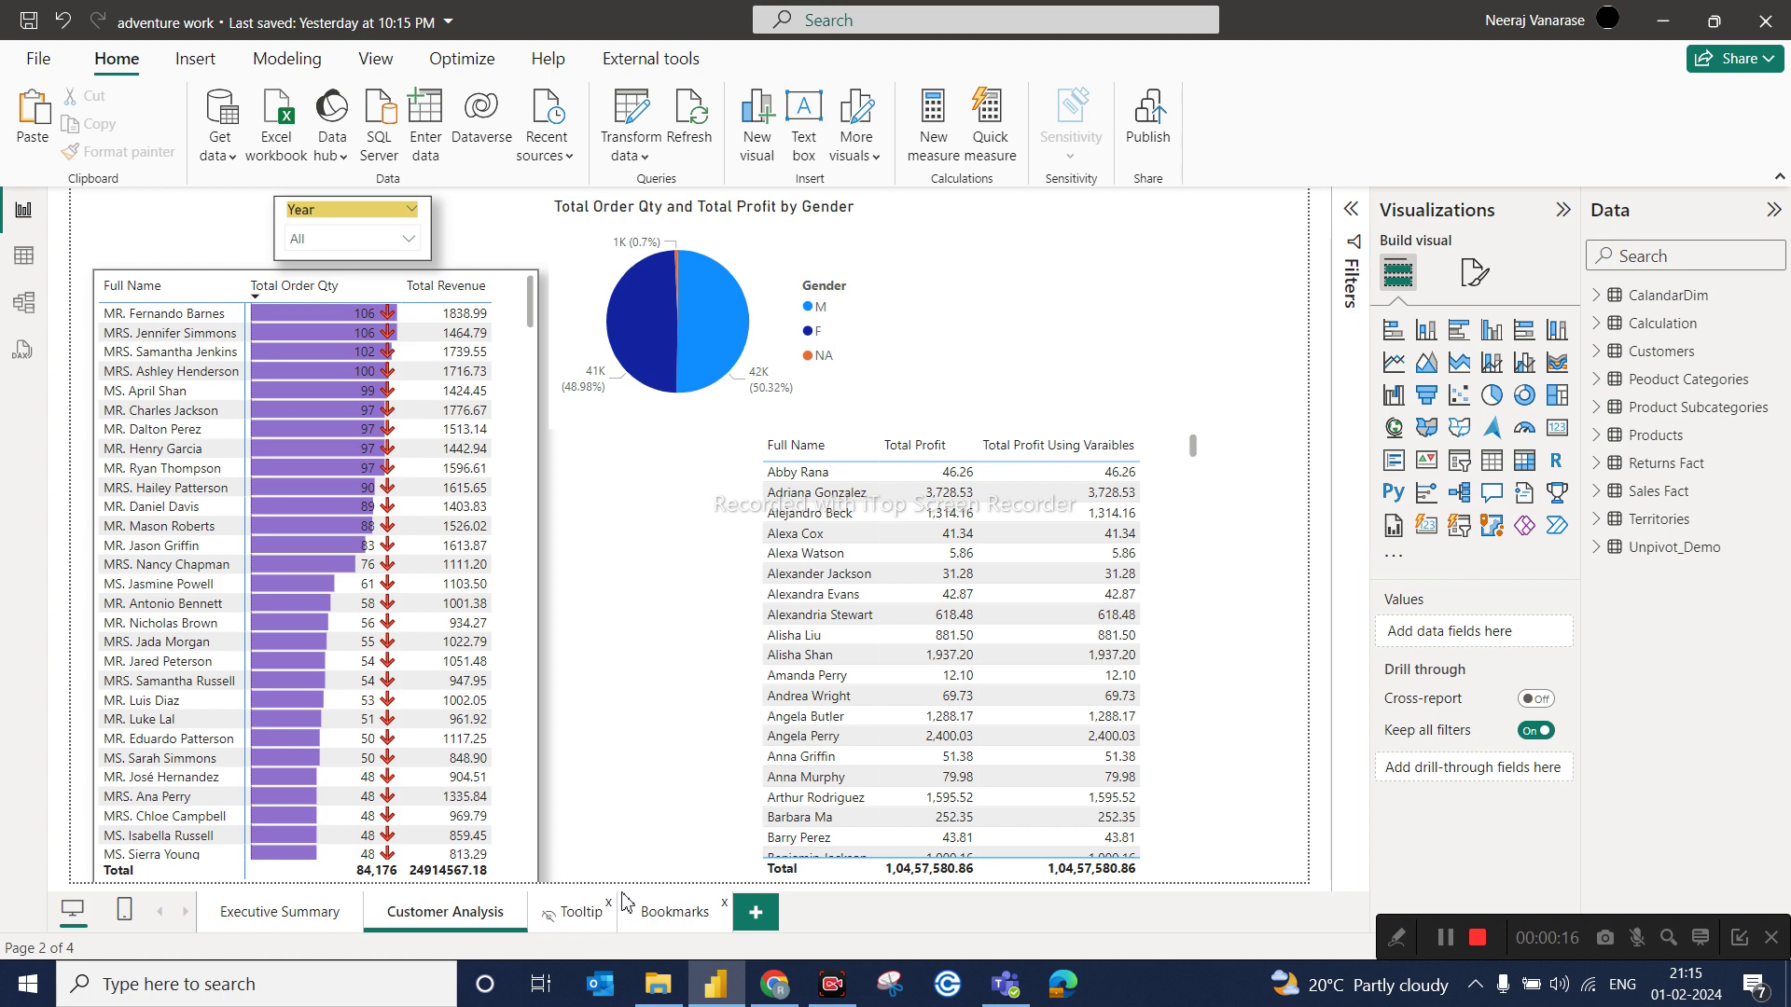
right_click(668, 923)
click(714, 903)
click(1188, 504)
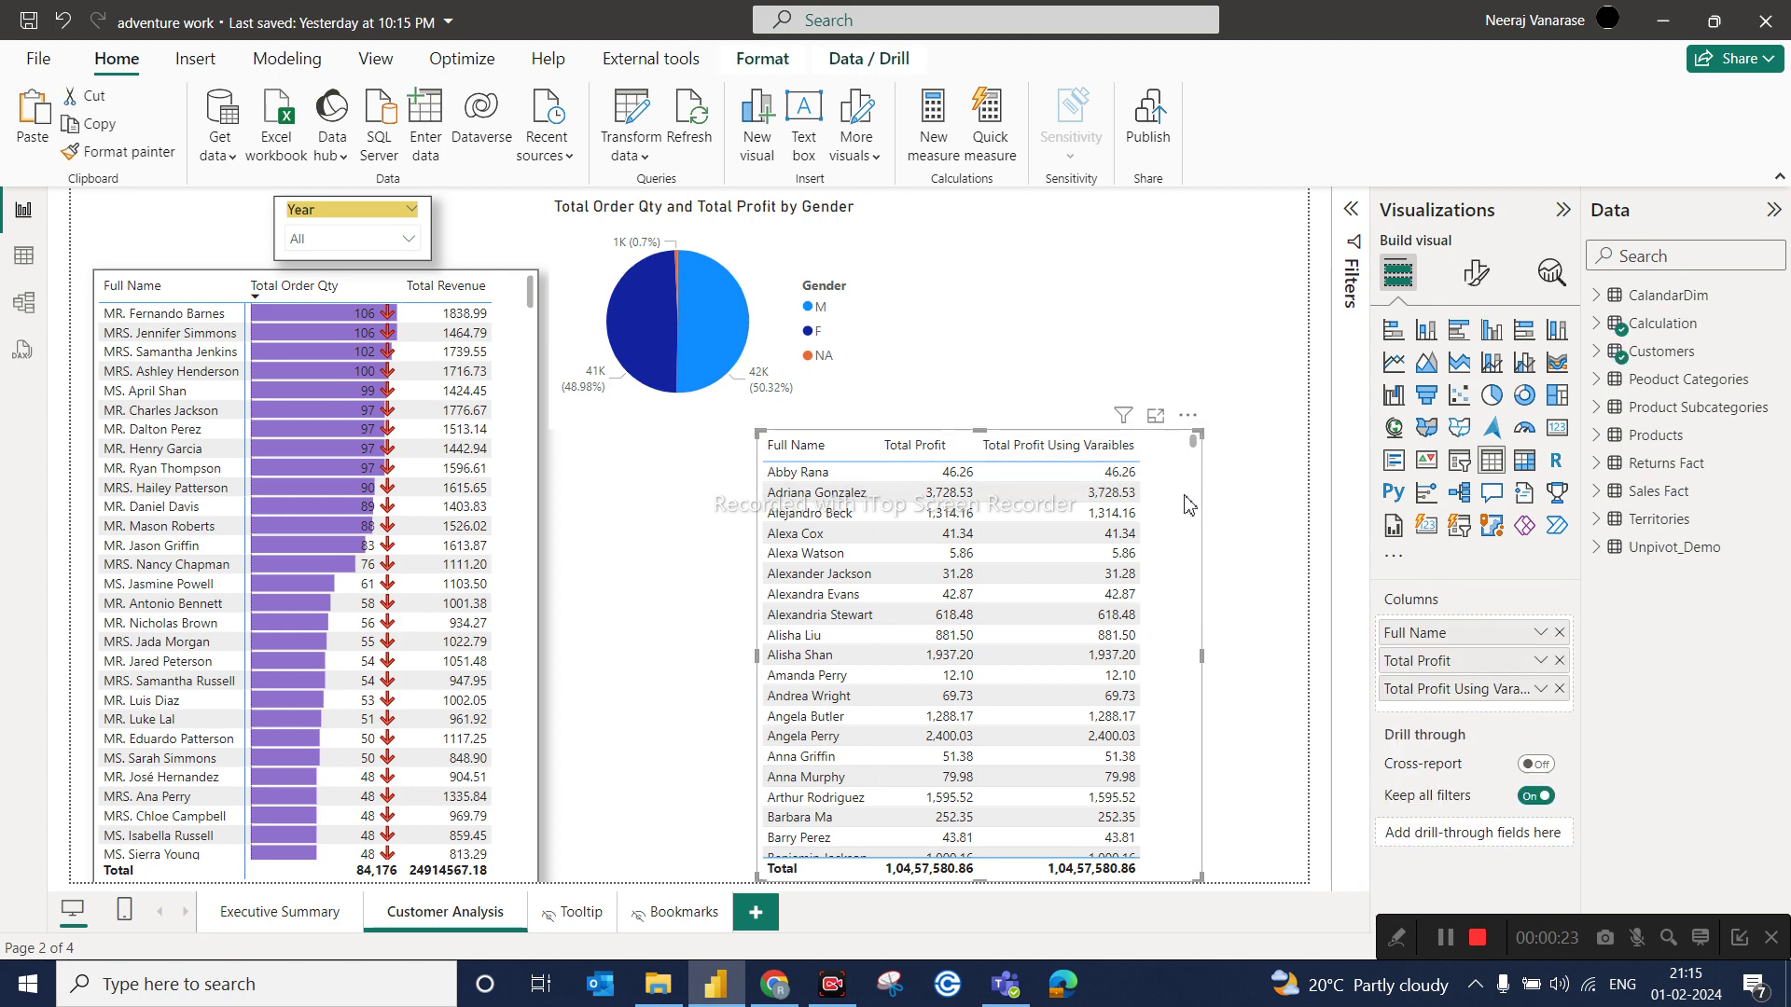
- Delete the Full Name / Total Profit table and select the gender pie chart
key(Delete)
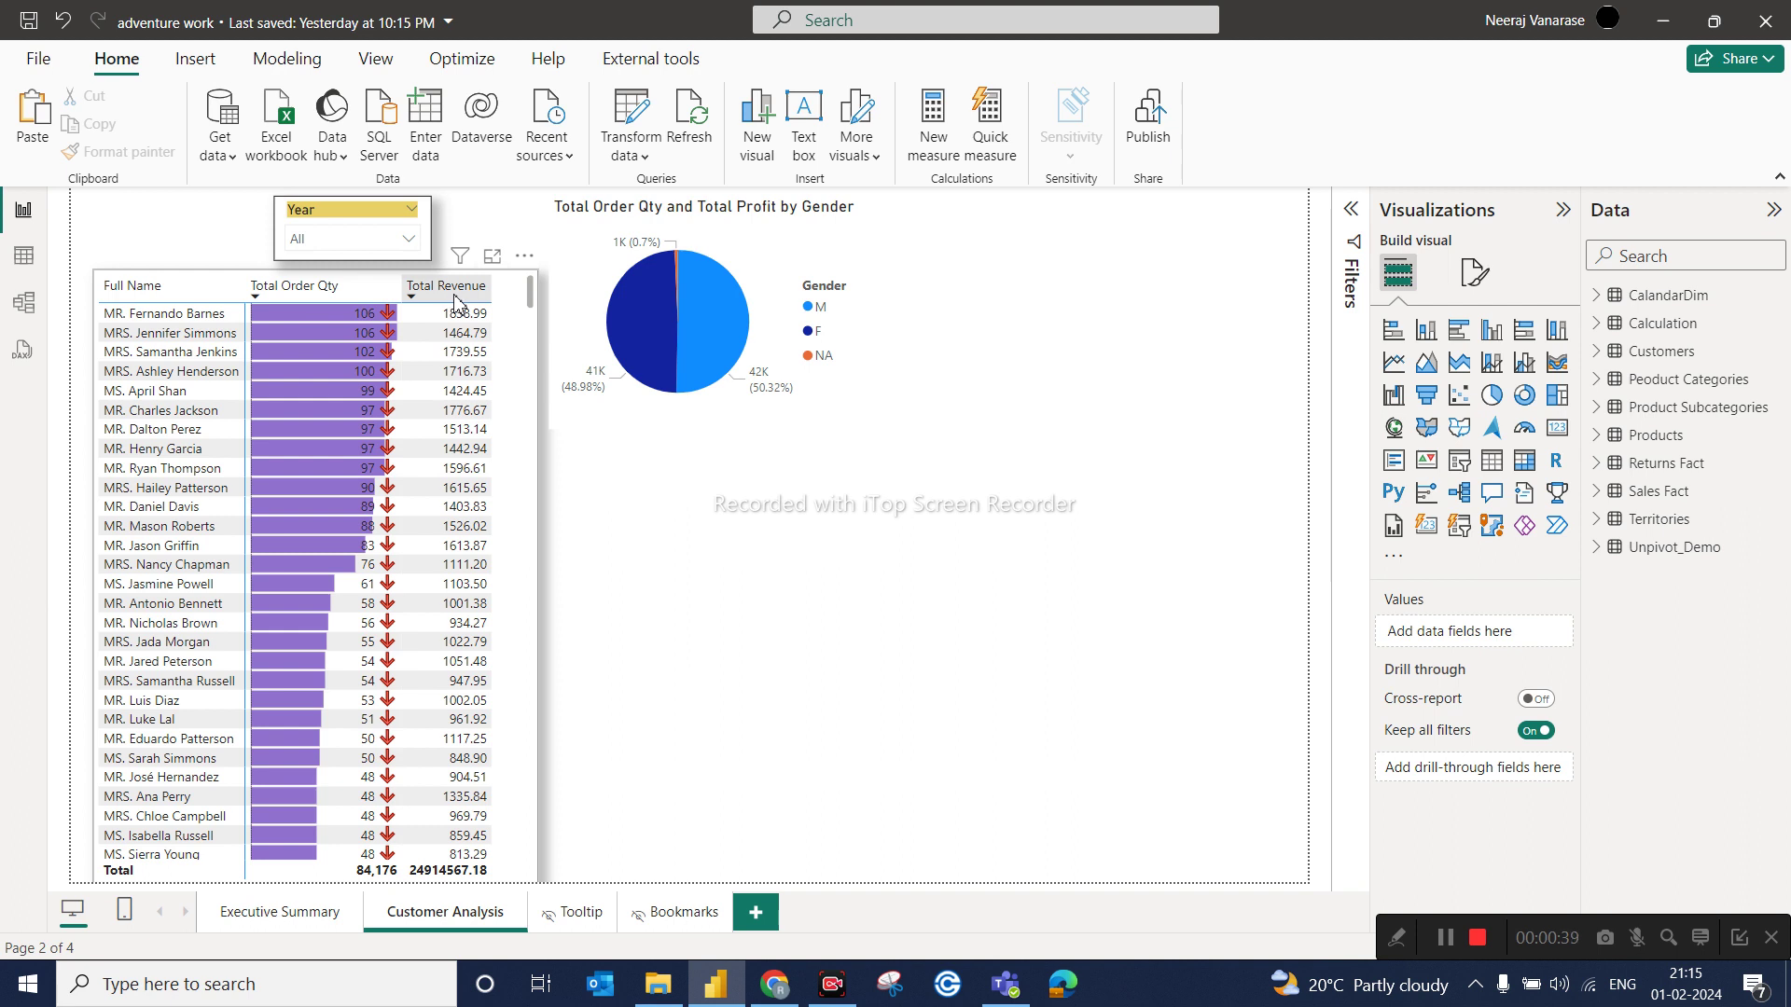
click(607, 235)
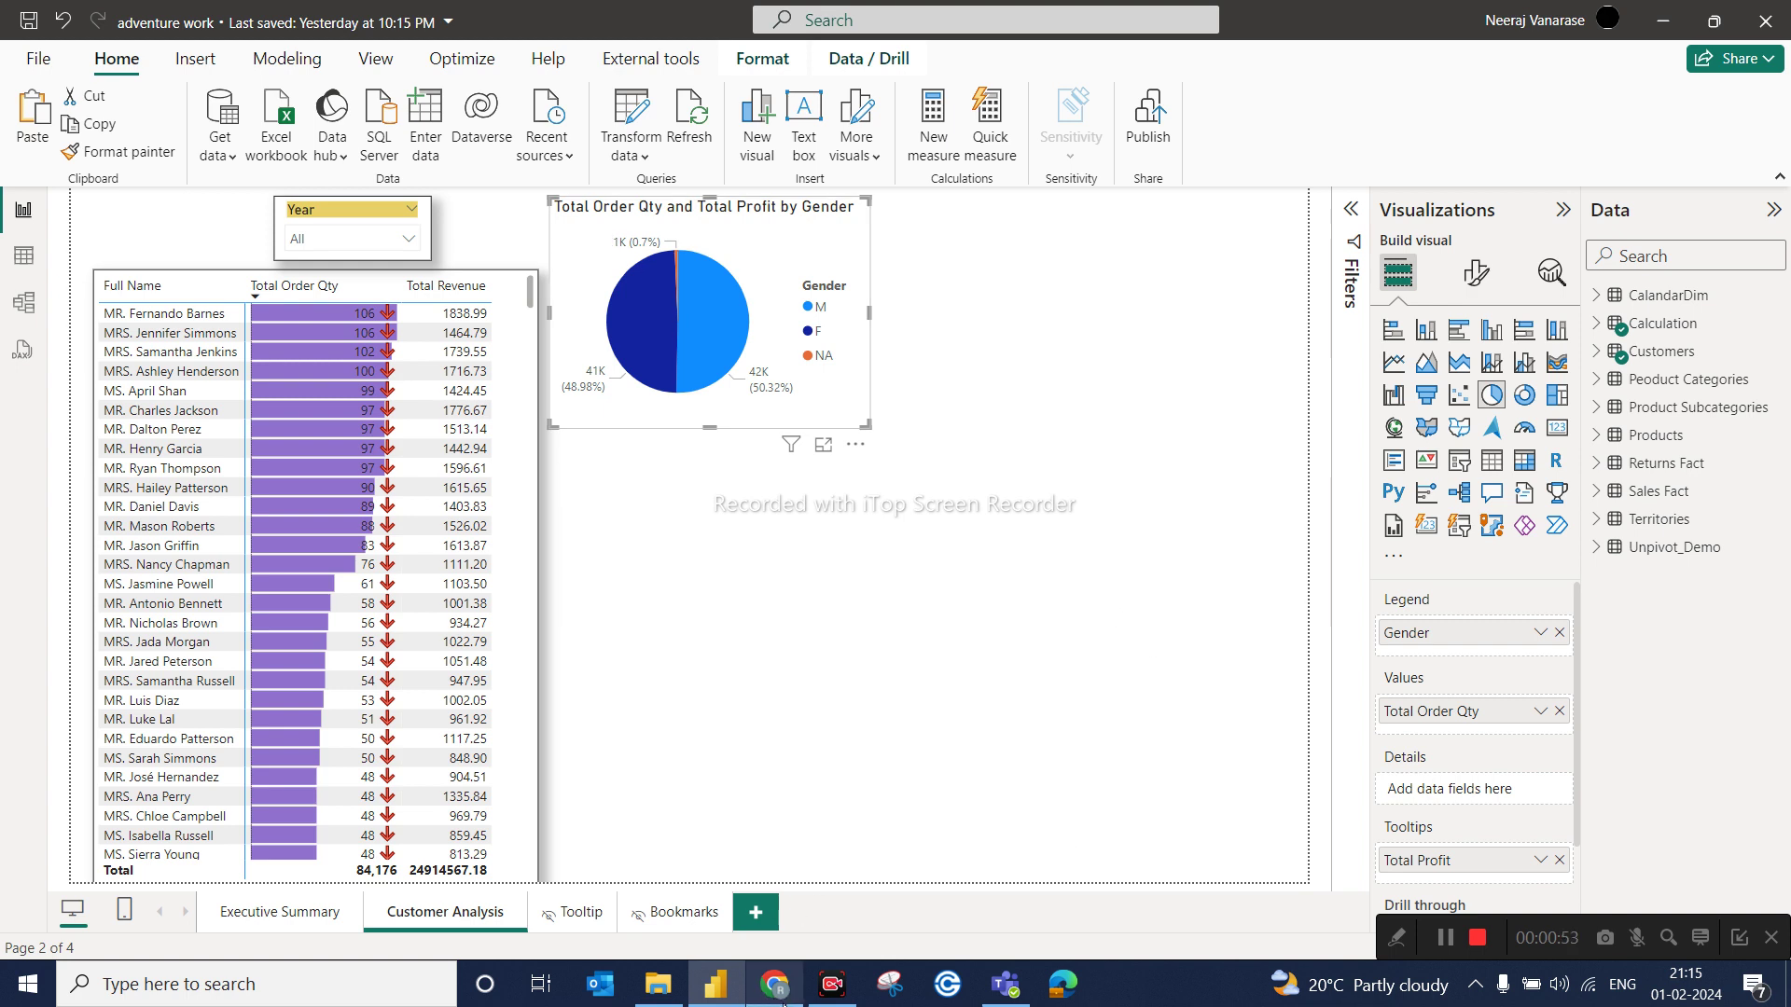
- In the Google Meet call, start presenting the entire screen
click(774, 985)
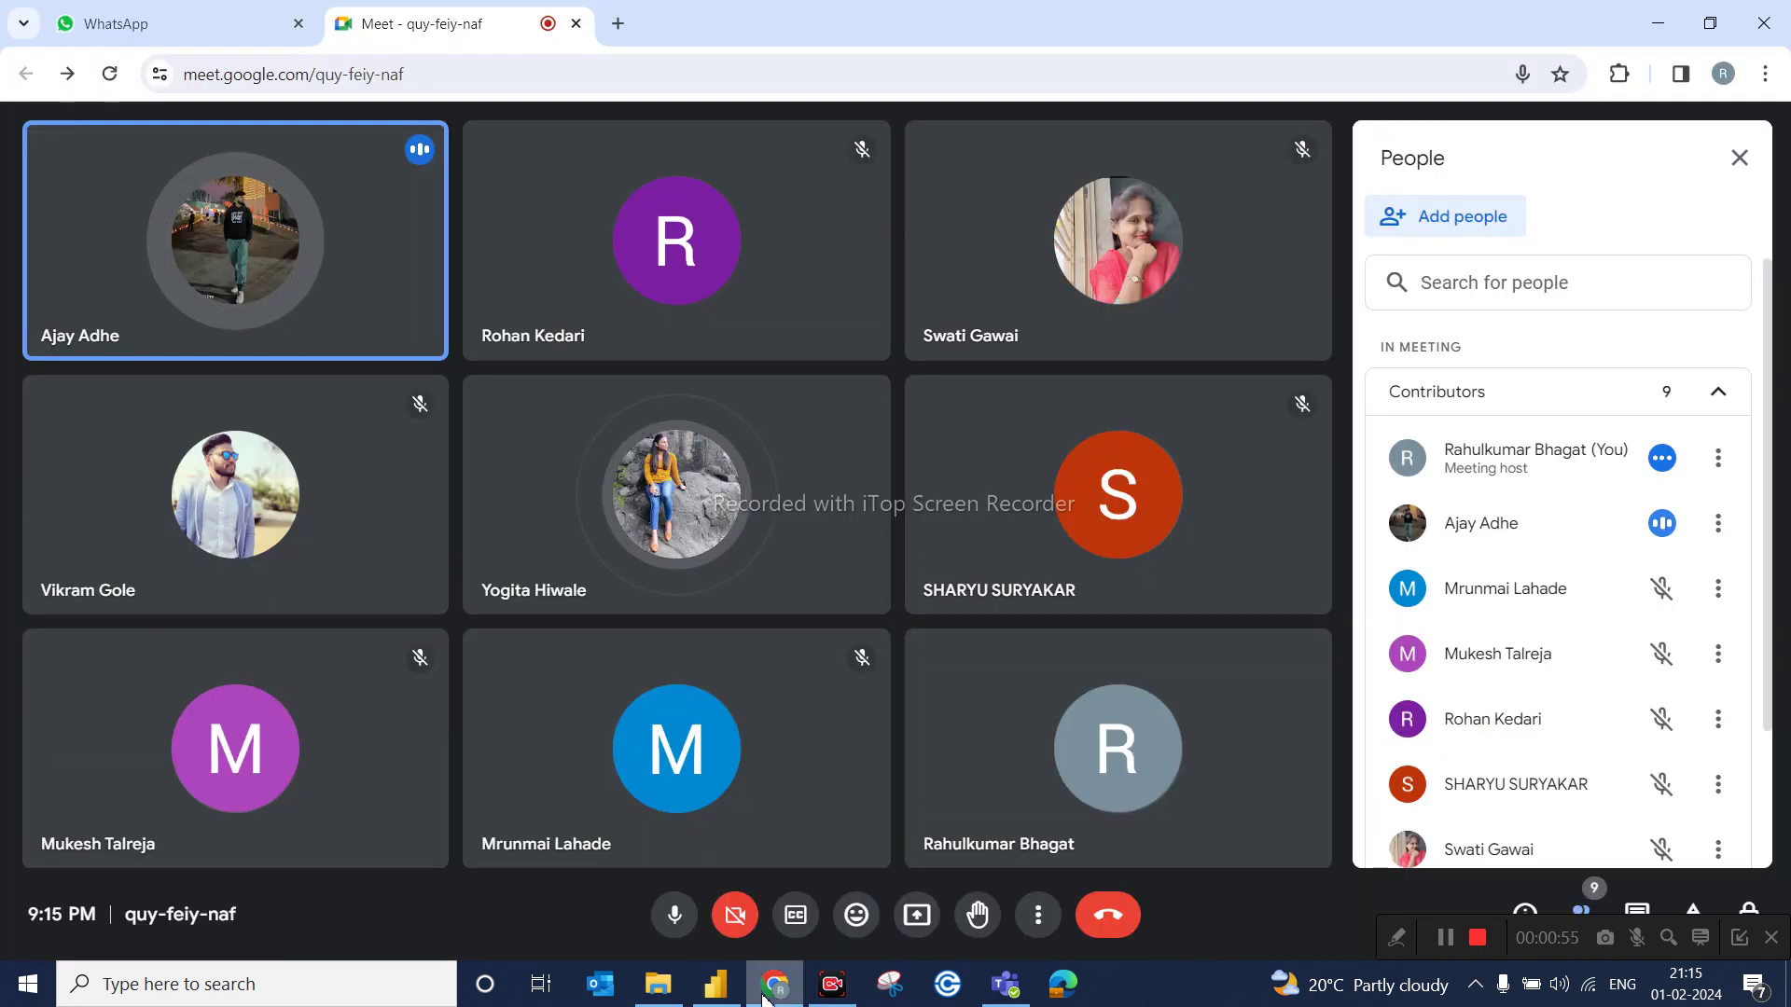
click(917, 919)
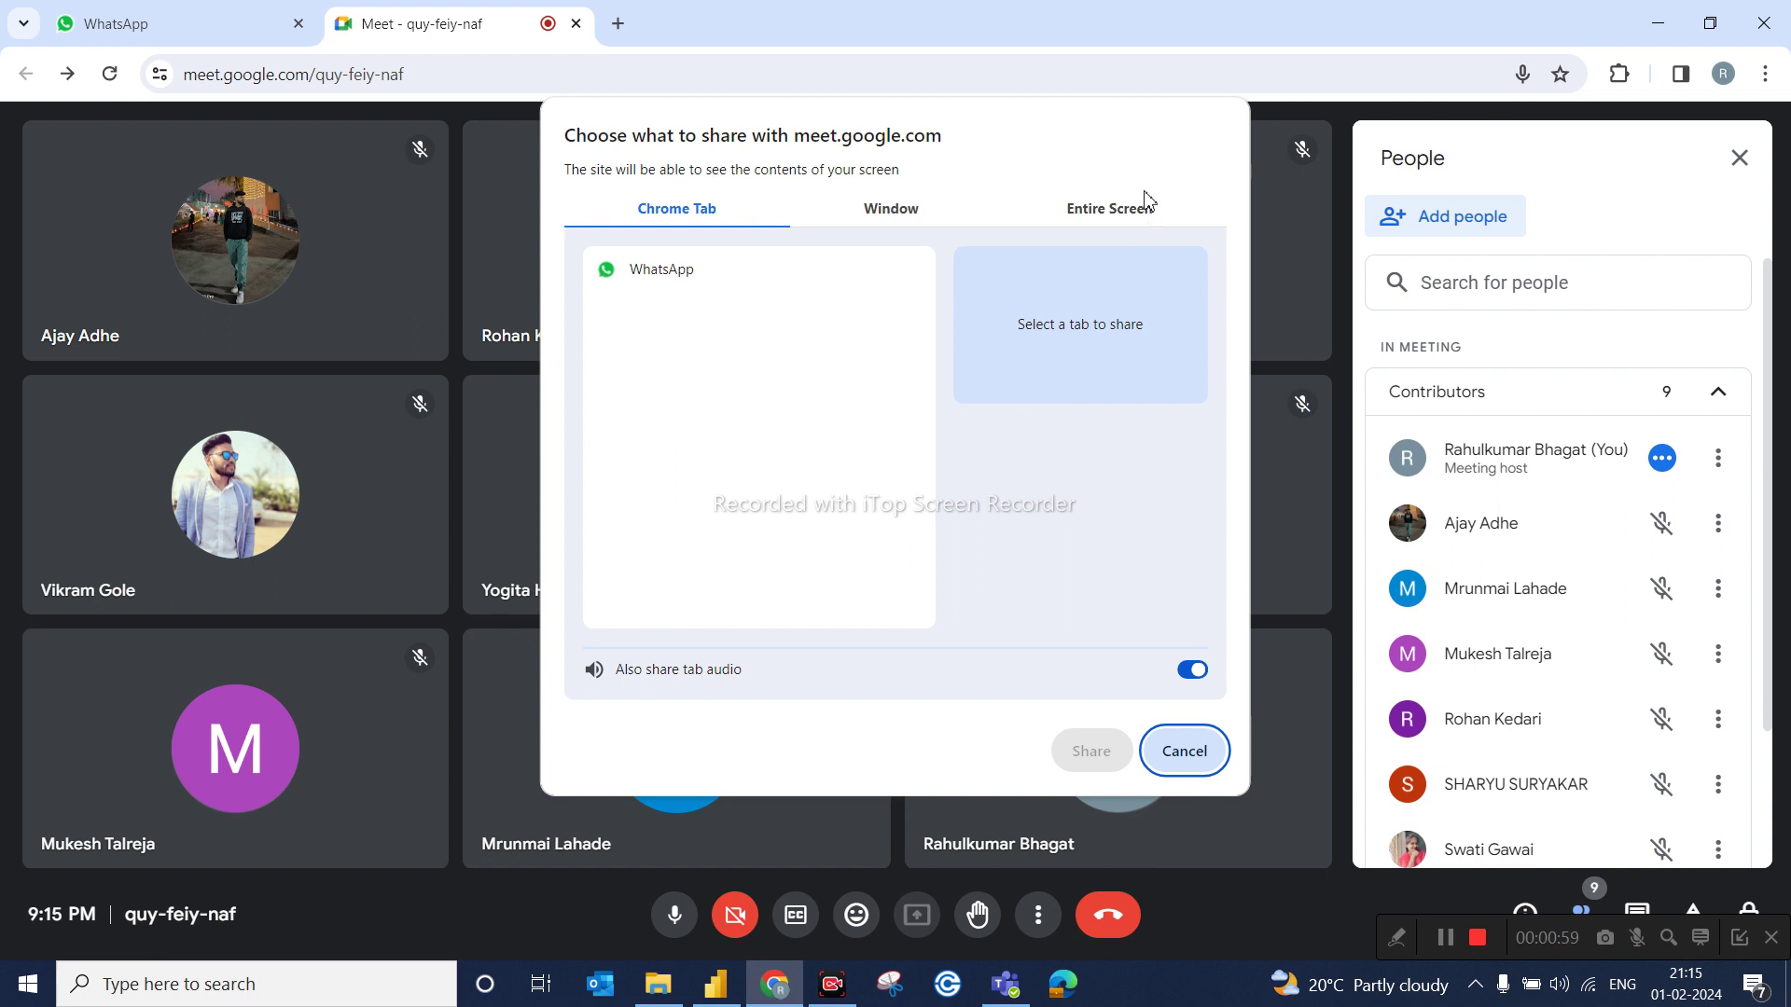
click(1130, 220)
click(740, 344)
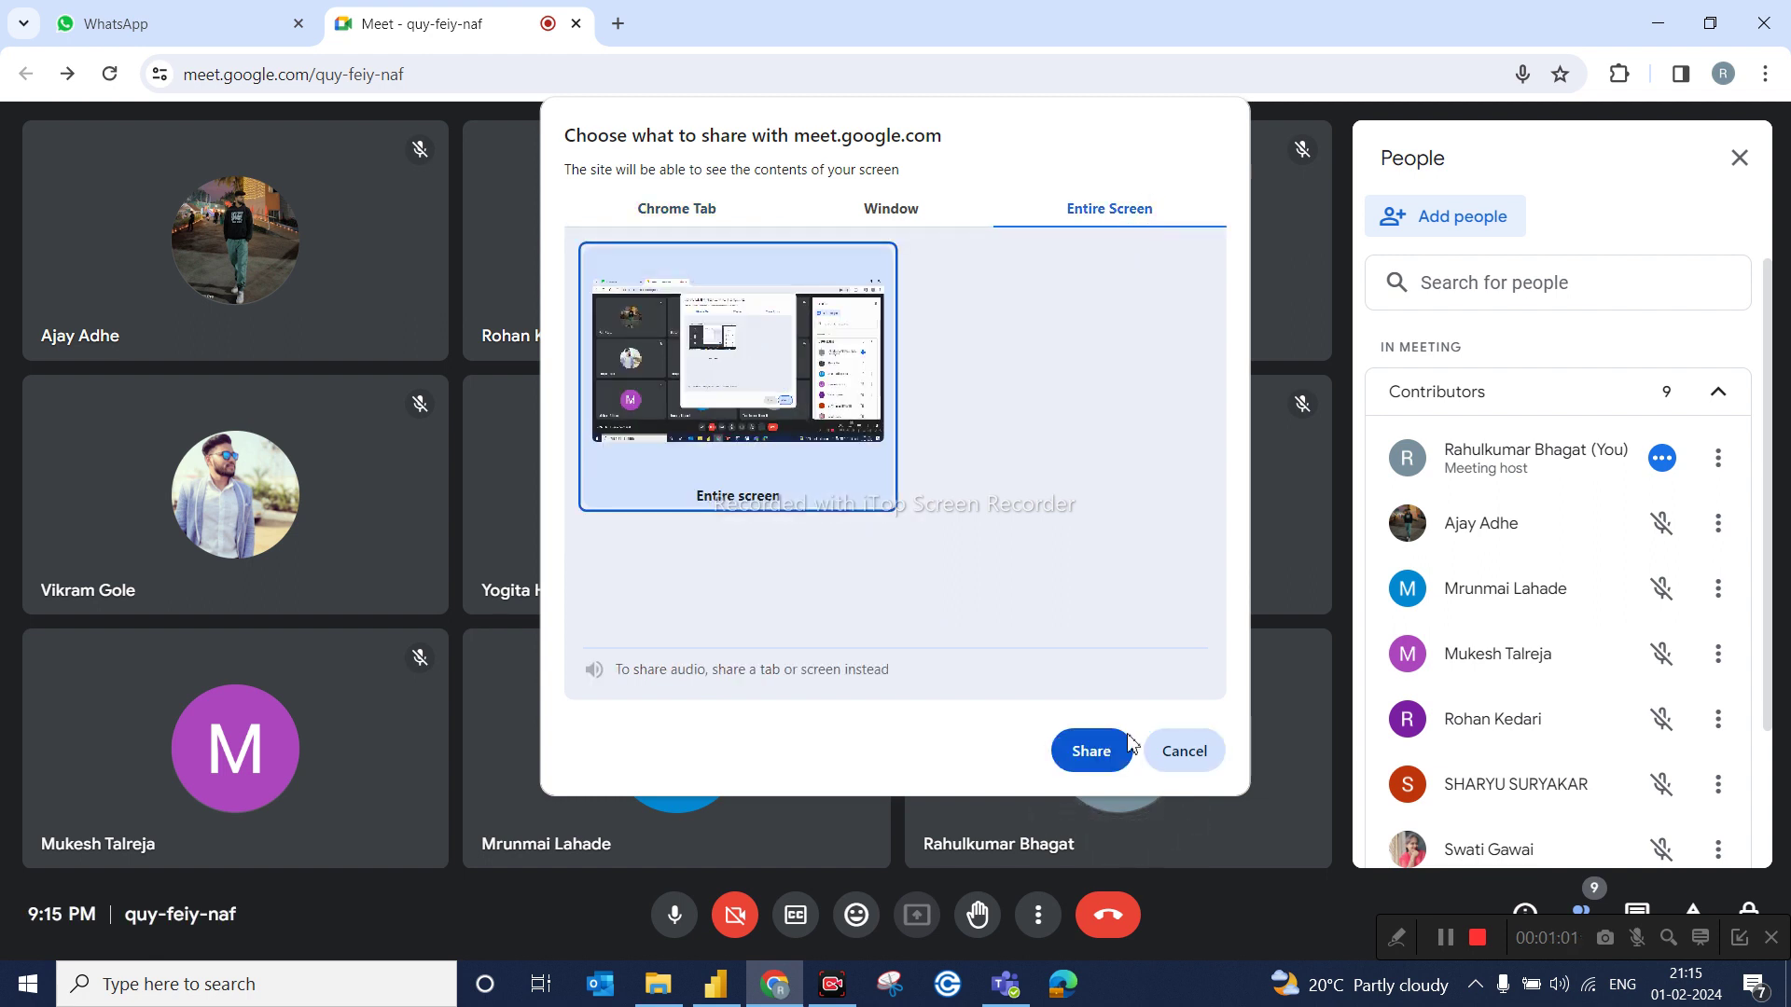
click(1090, 752)
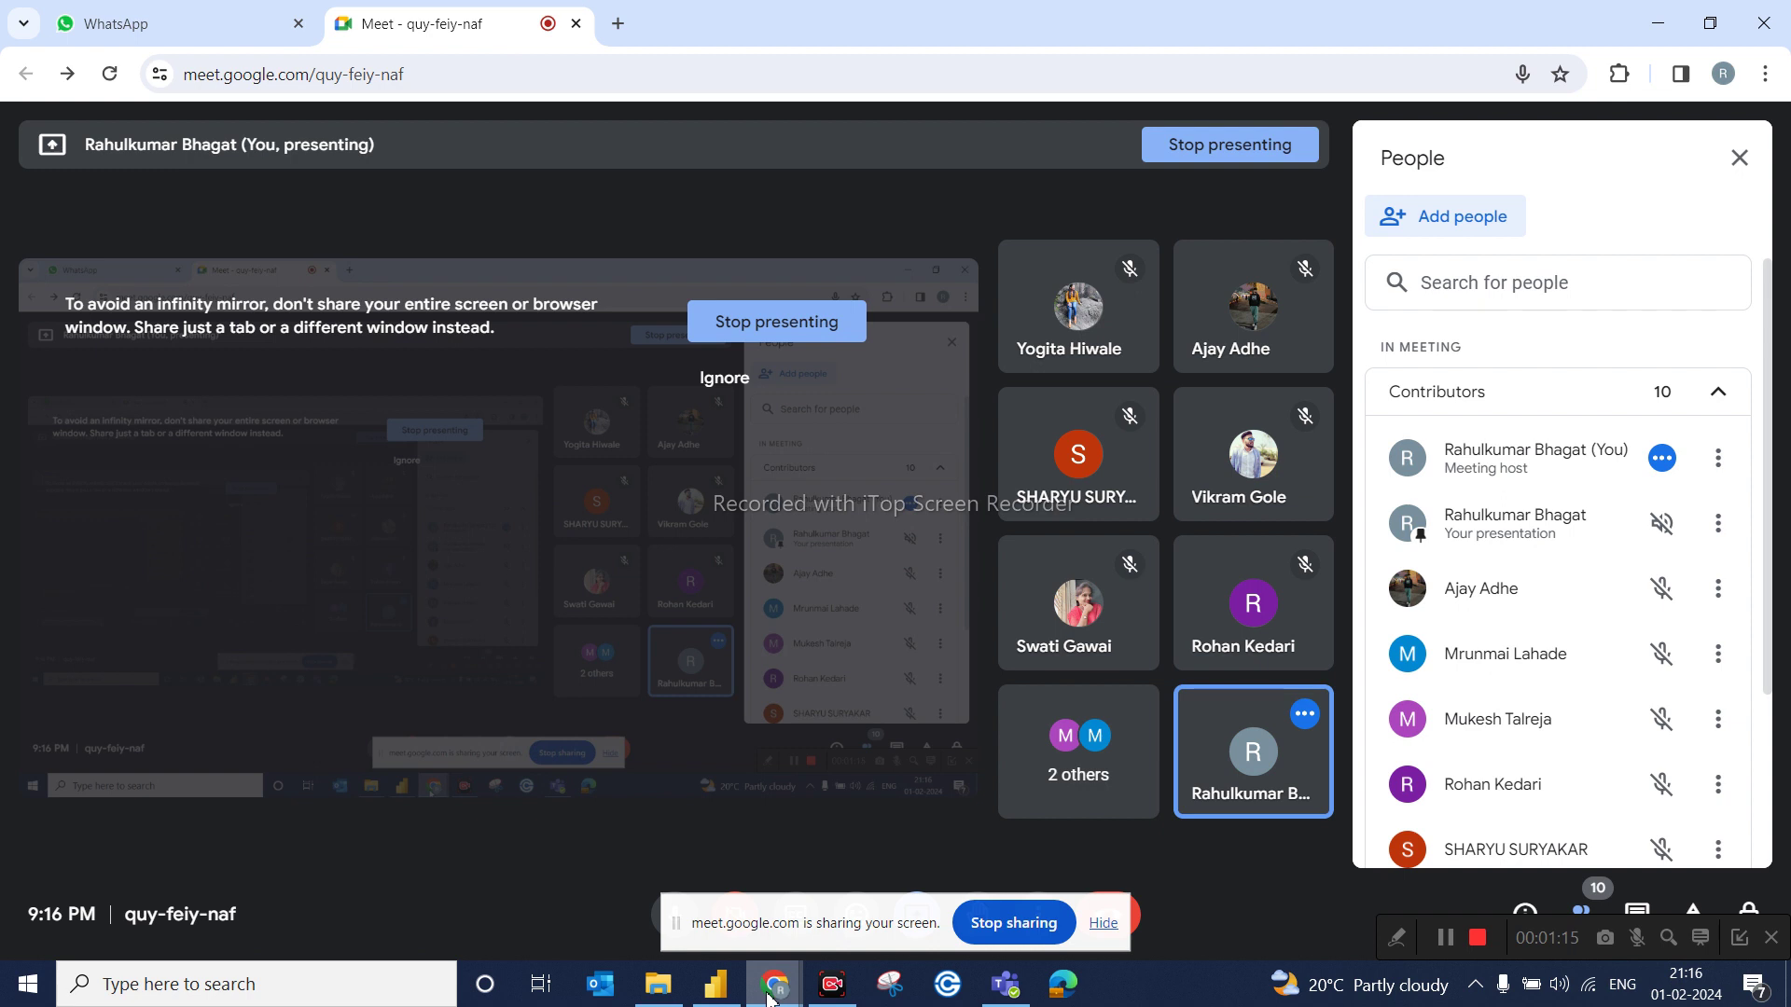
- Dismiss the presenting notices, toggle the microphone off and back on, and return to Power BI
mouse_move(771, 996)
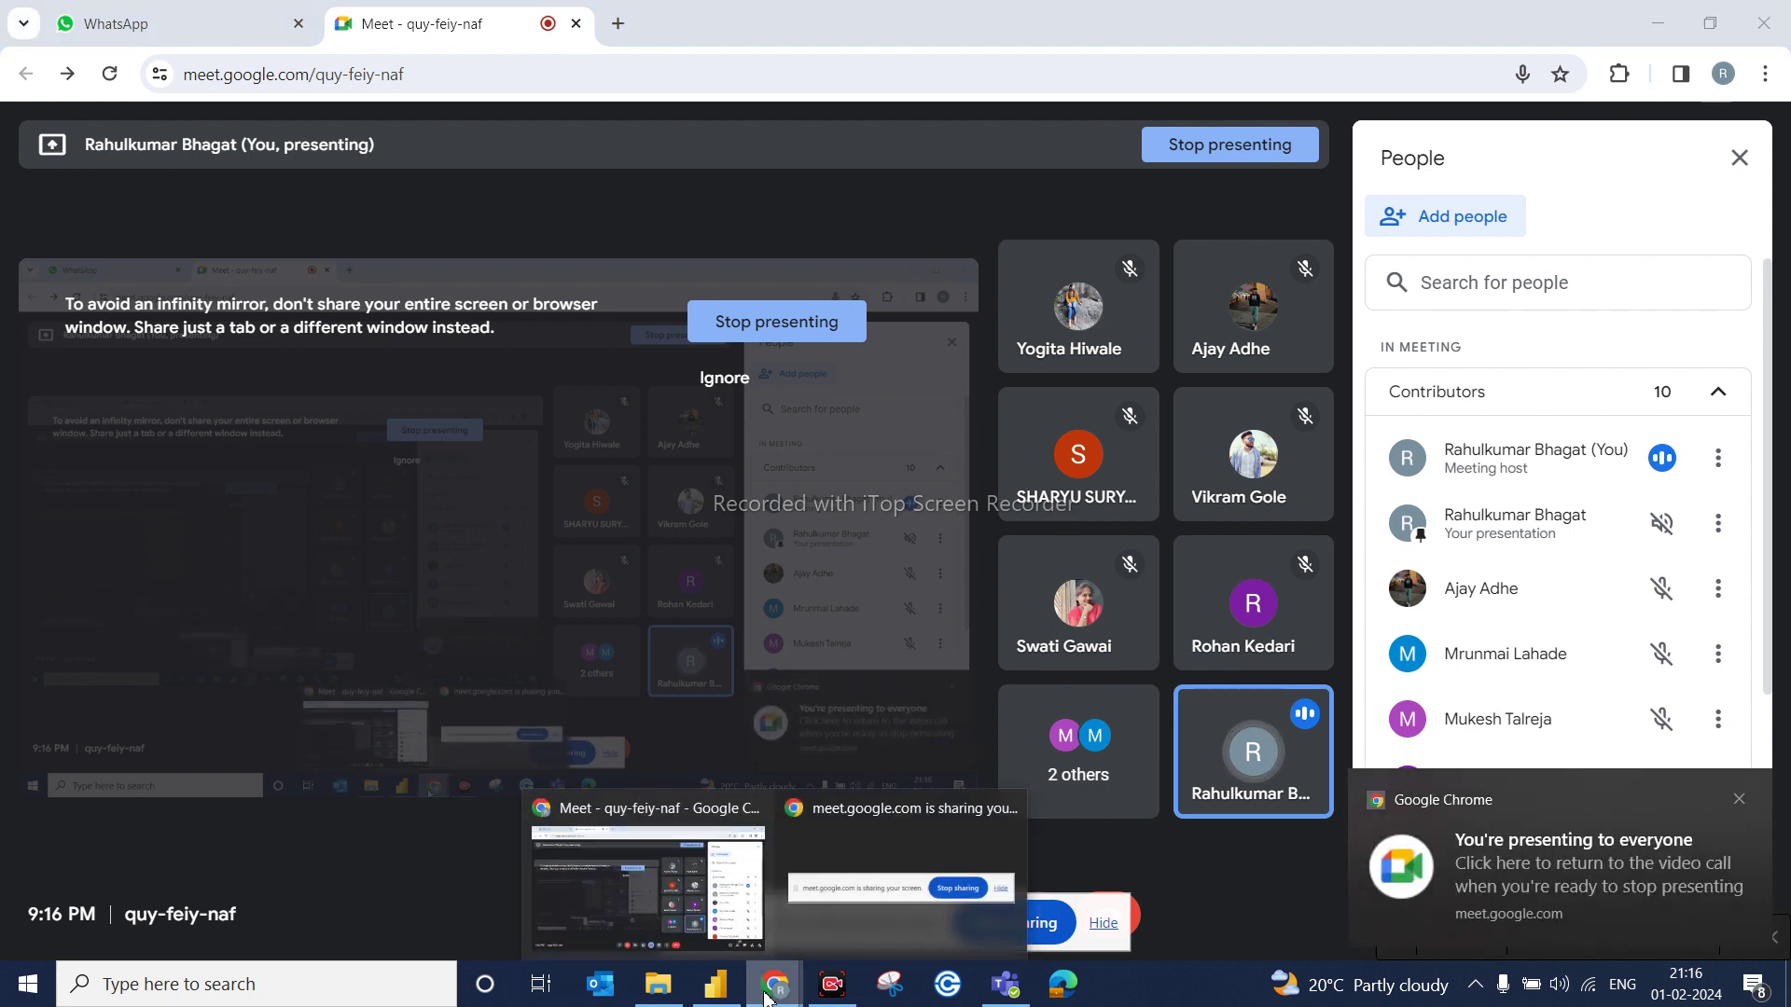
click(1739, 799)
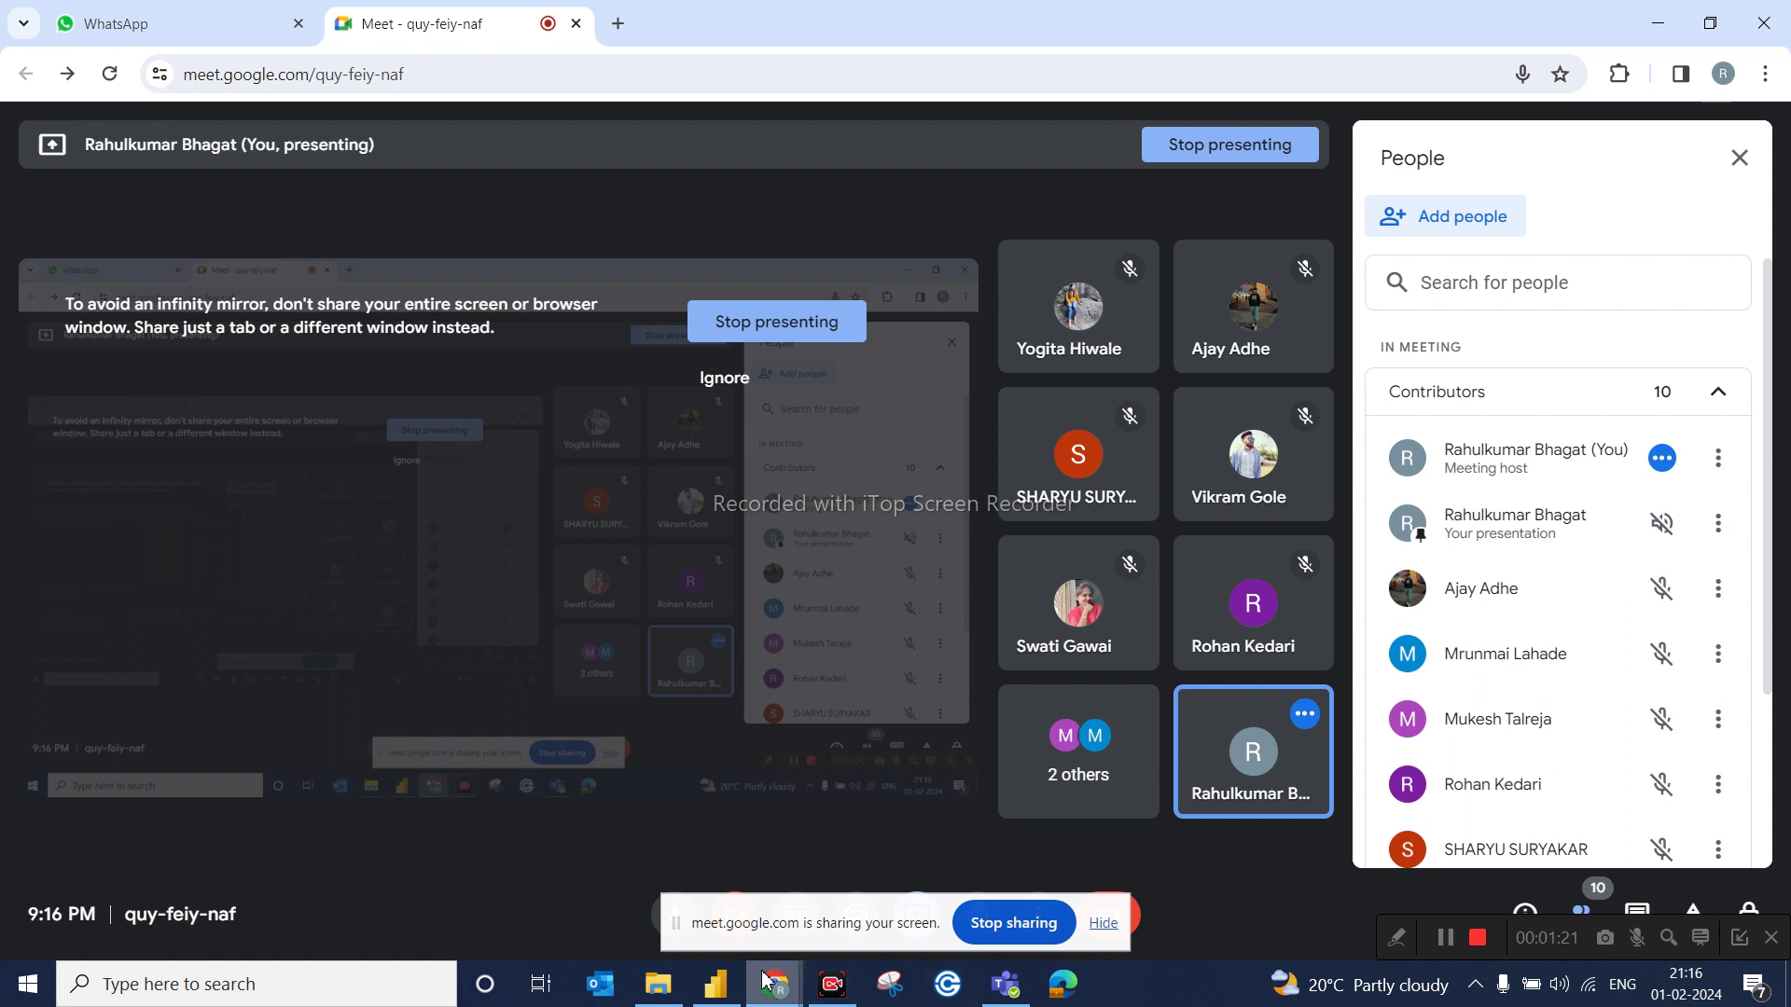
mouse_move(764, 981)
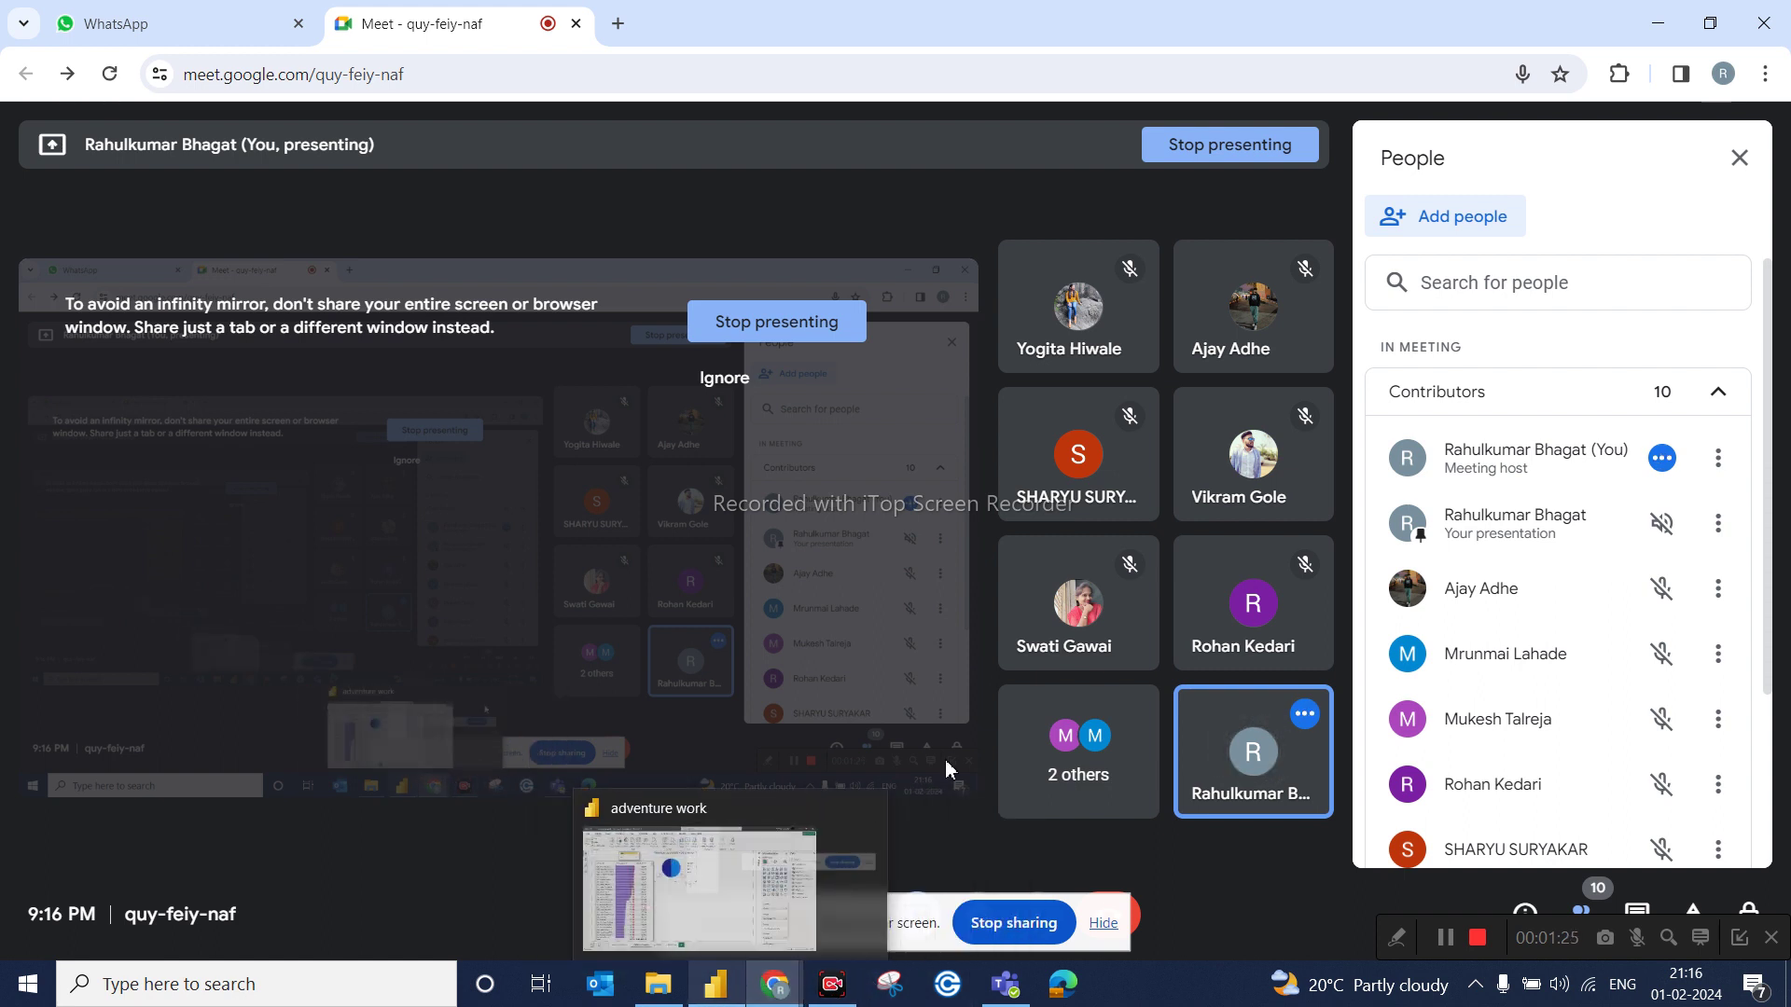
click(1103, 933)
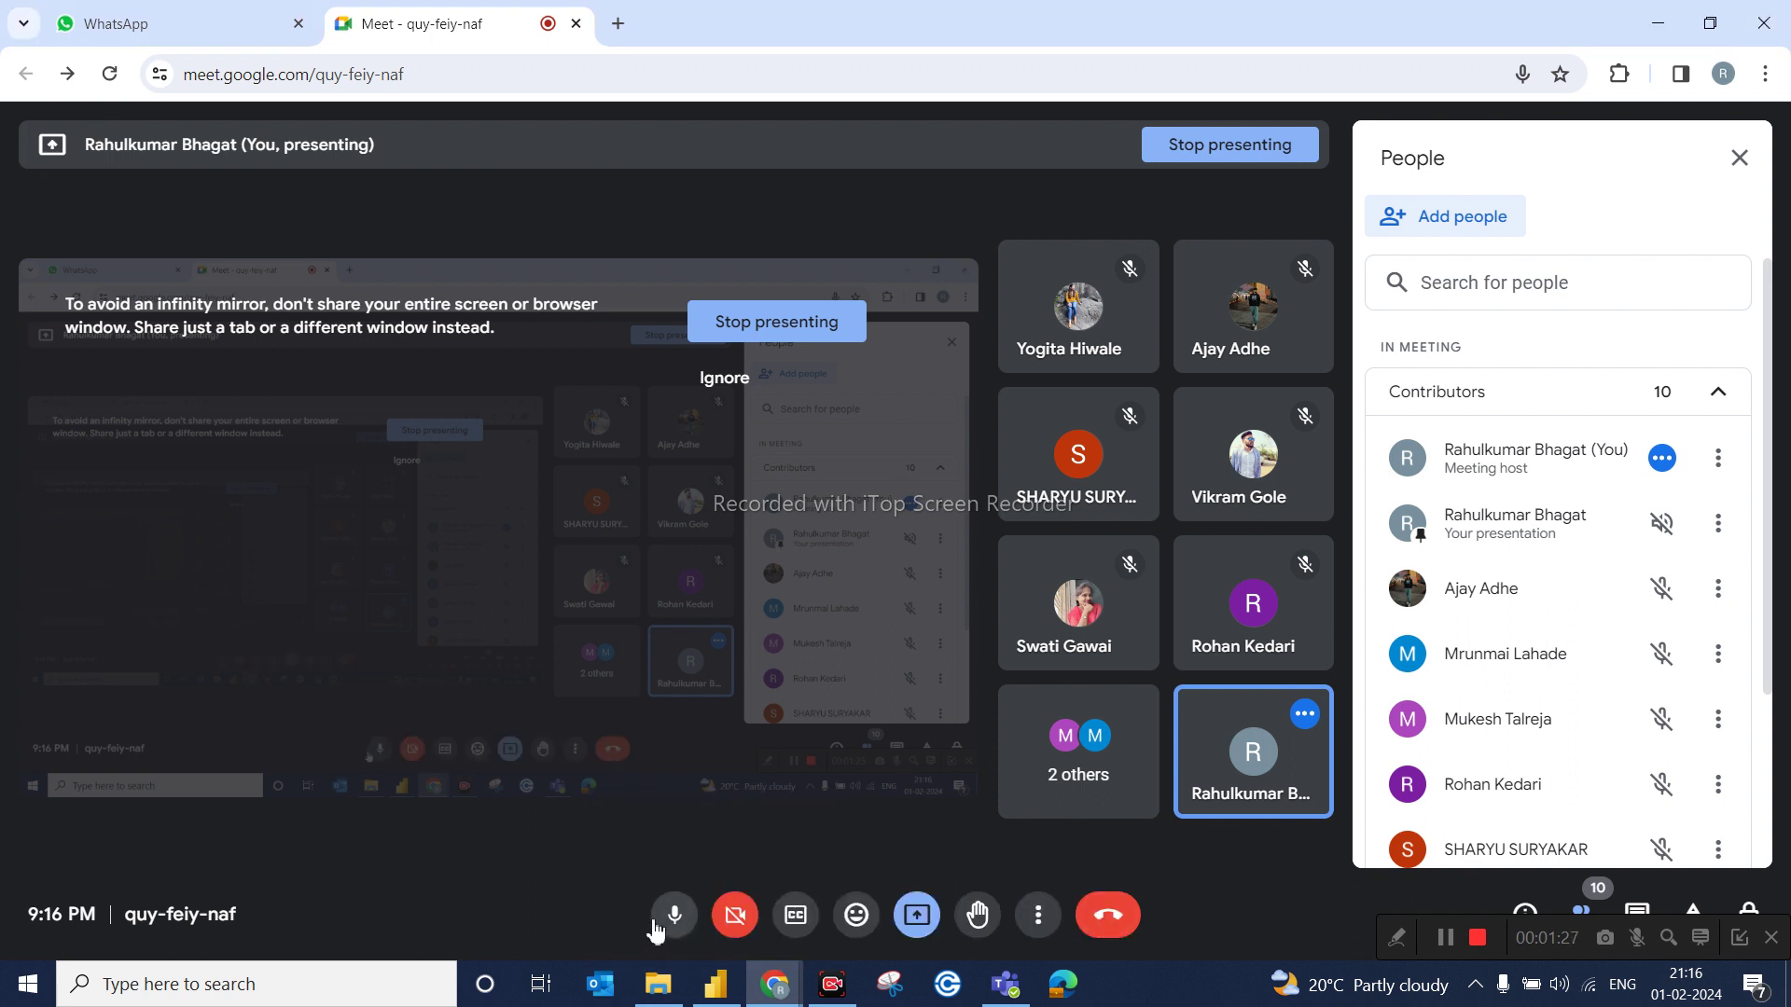
click(664, 926)
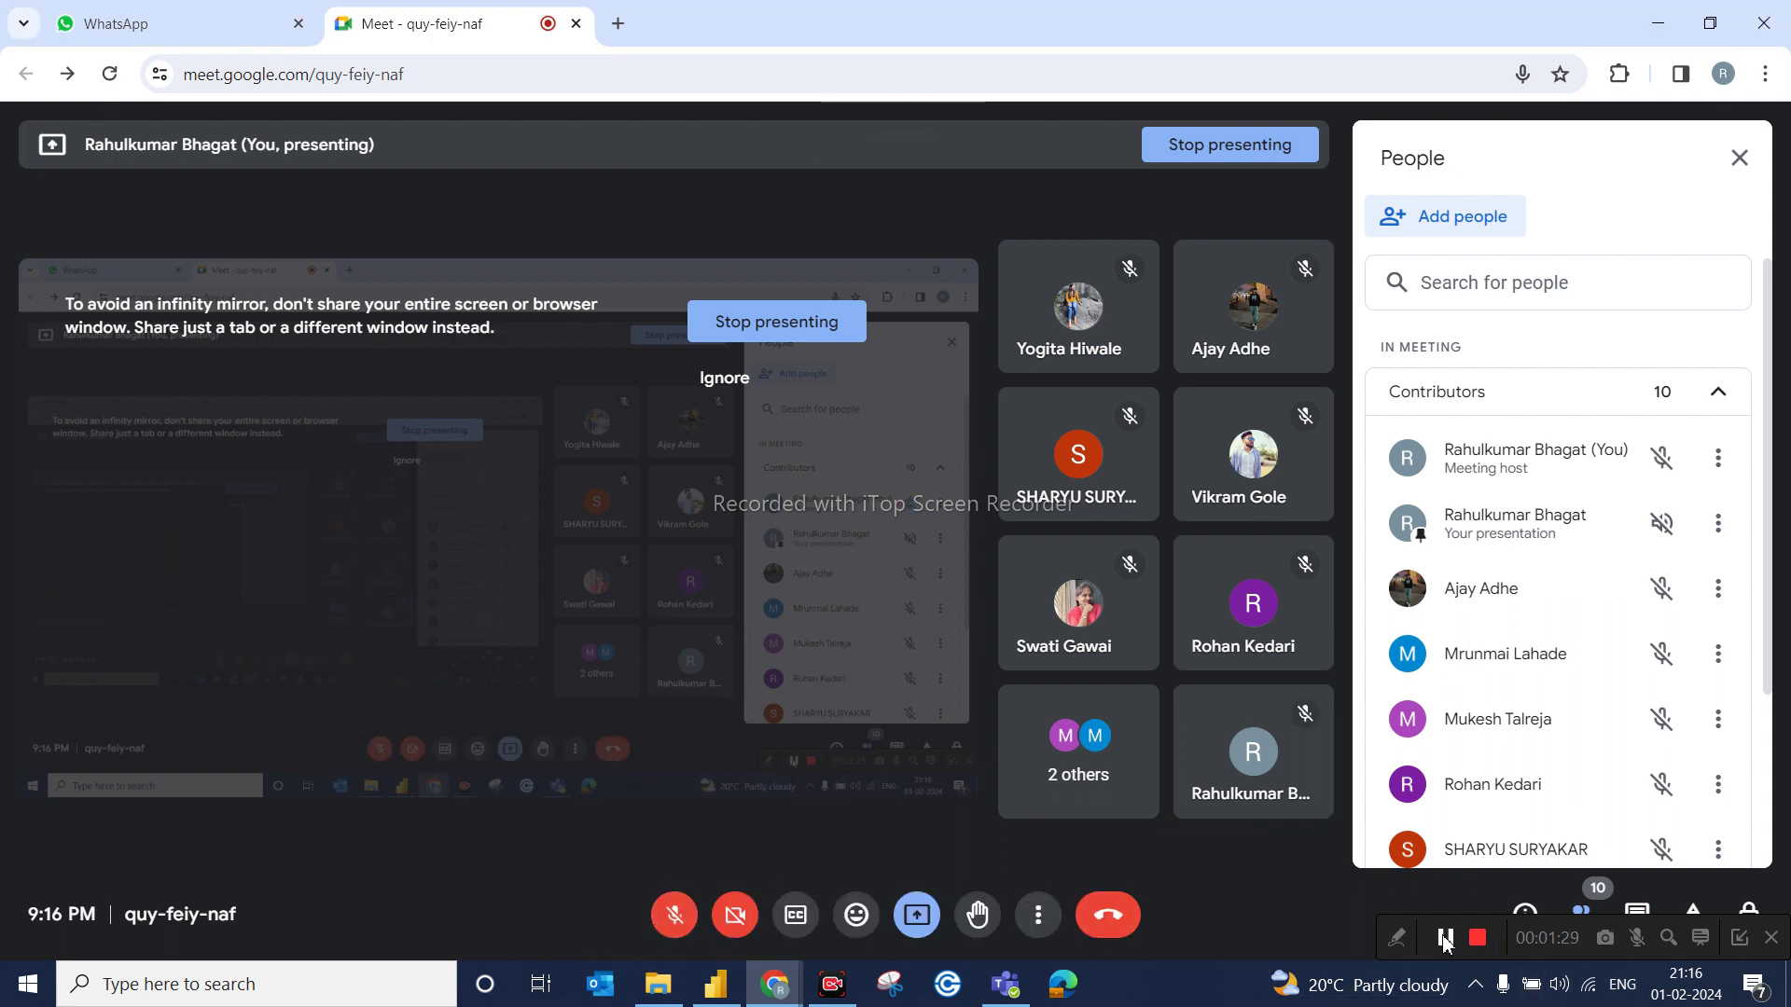
click(673, 914)
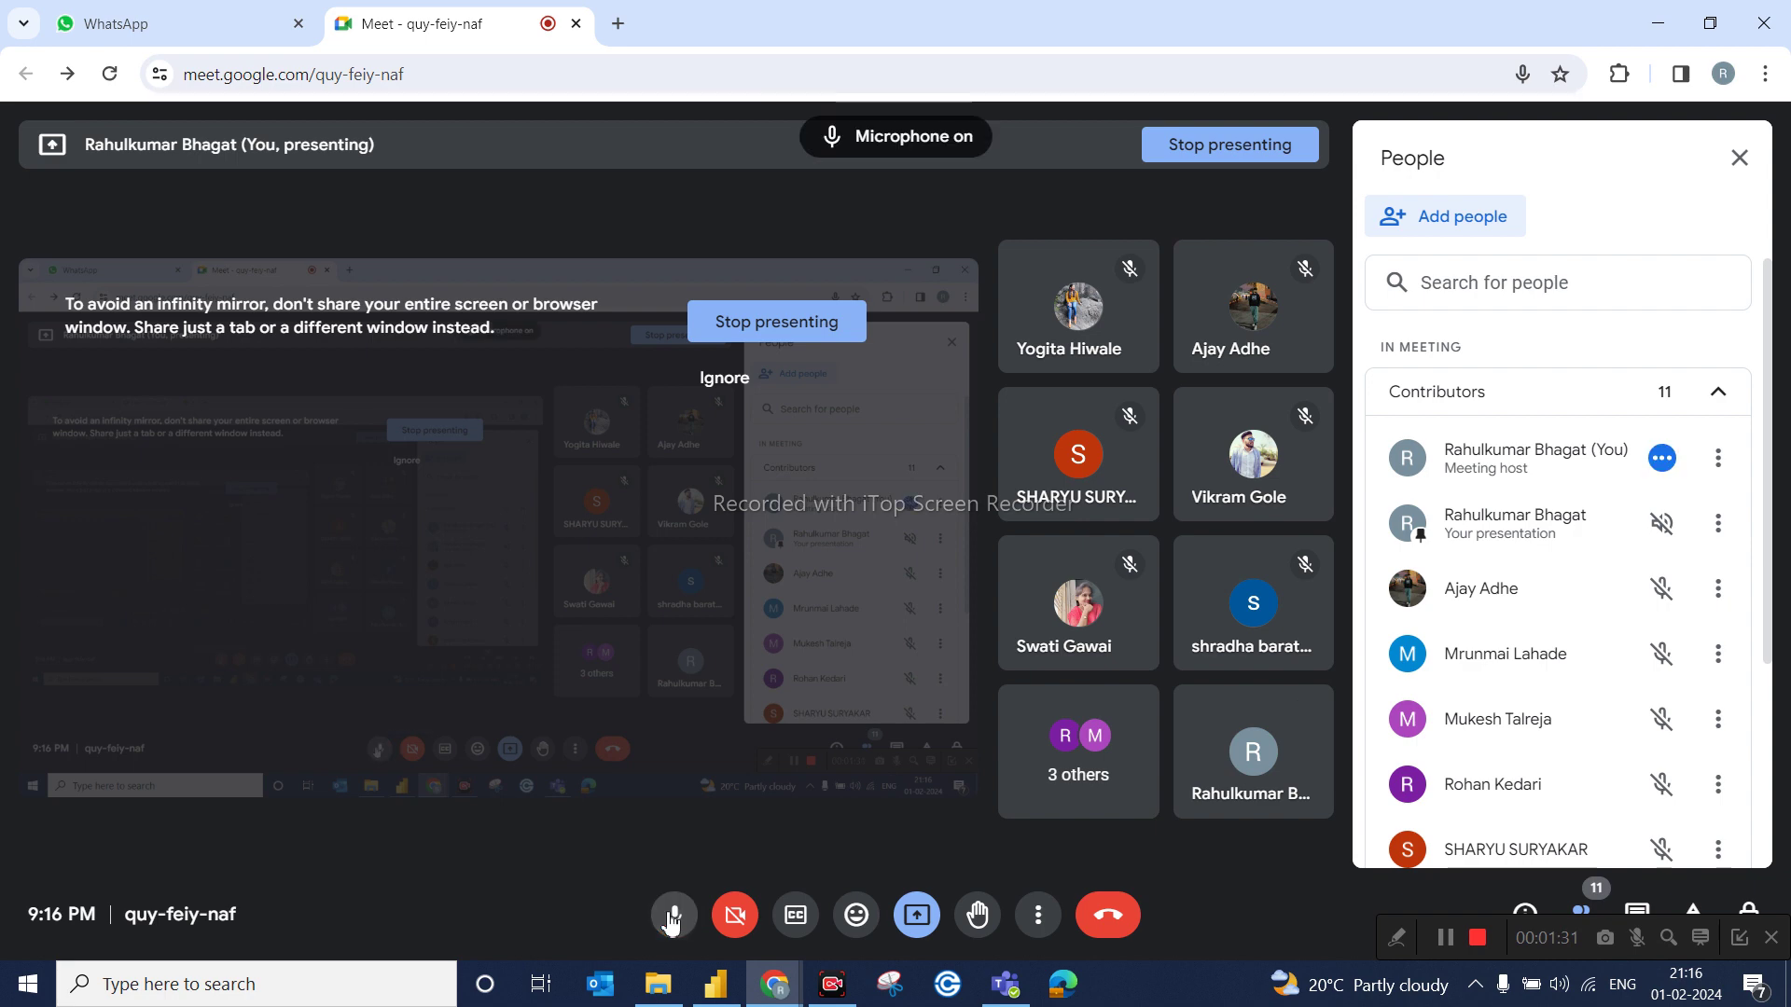
click(713, 984)
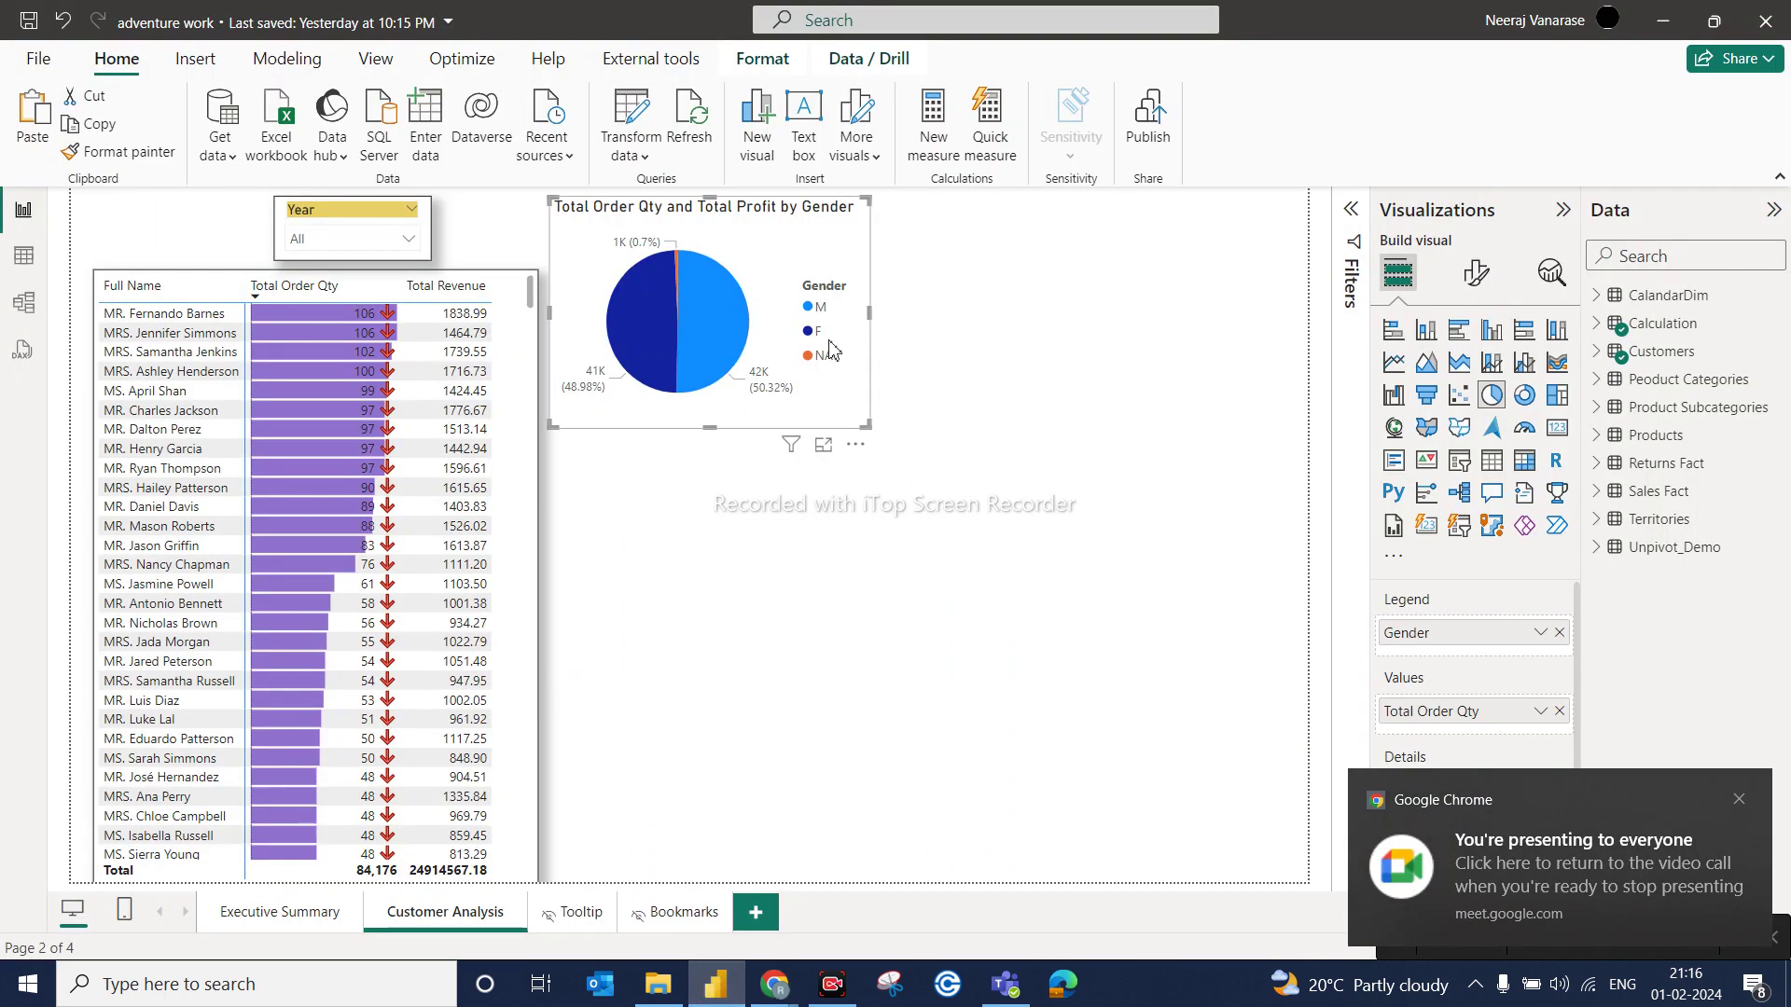
- Narrow the gender pie chart from its bottom-right corner and nudge it back into position
drag(770, 264, 796, 265)
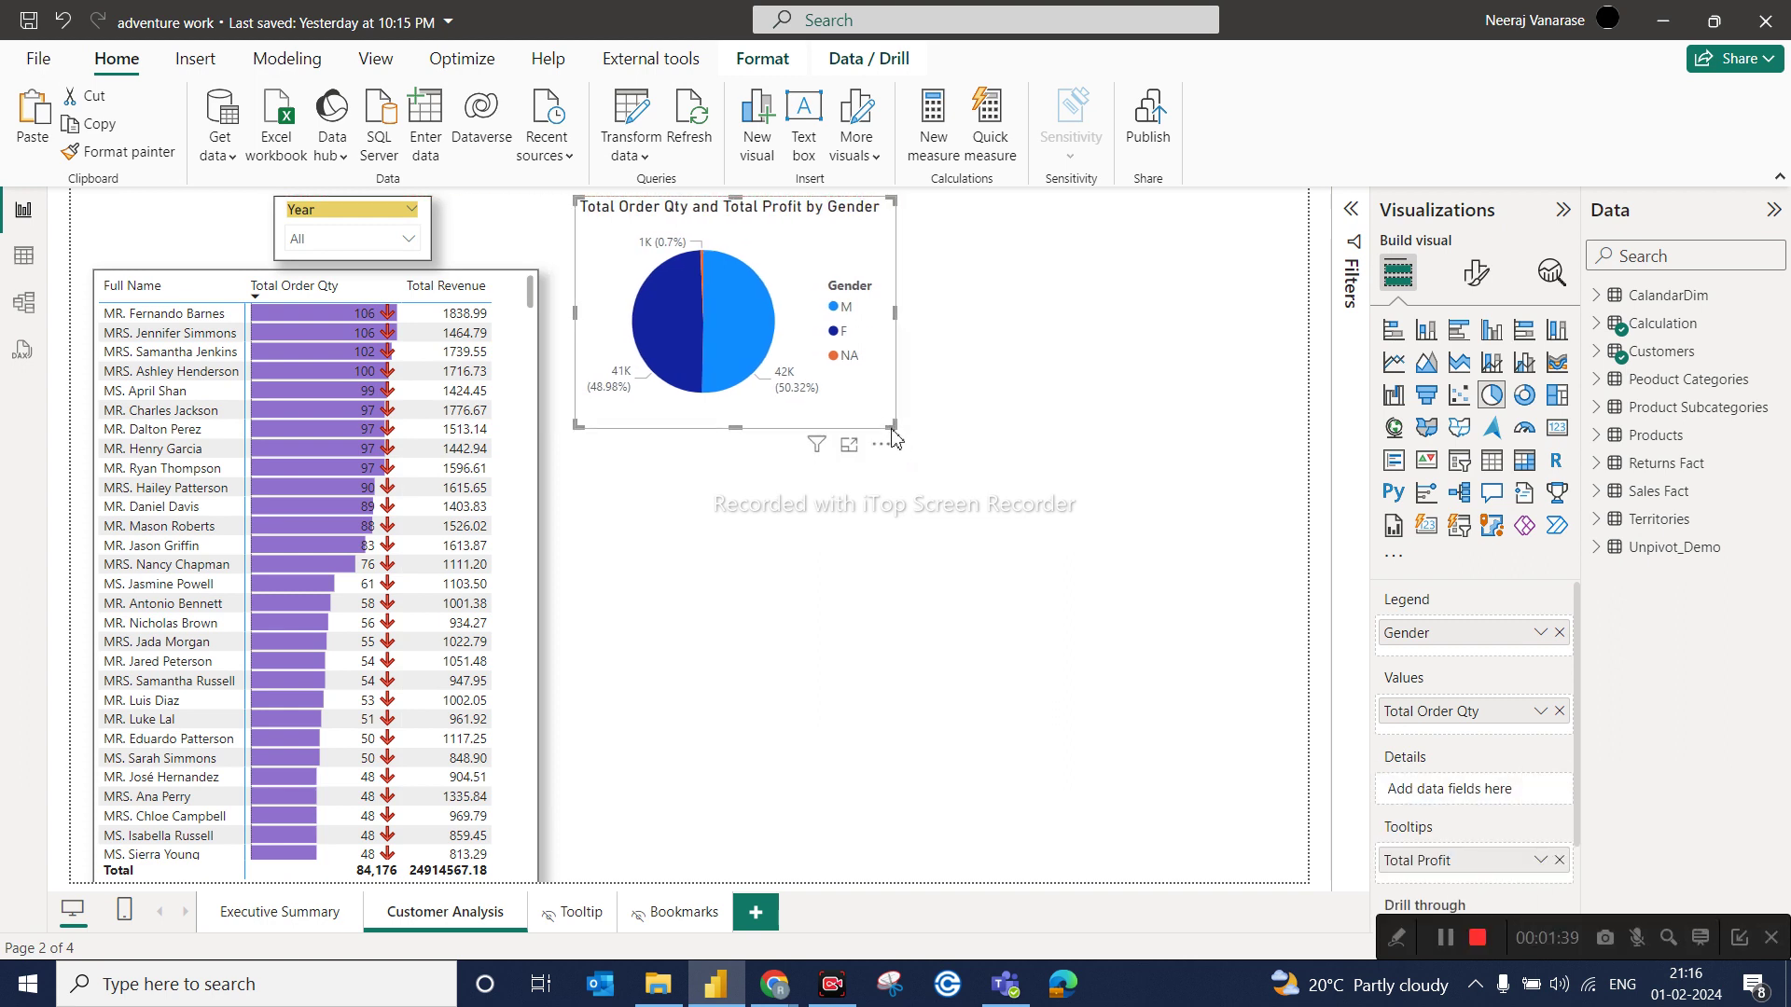
drag(892, 422, 842, 419)
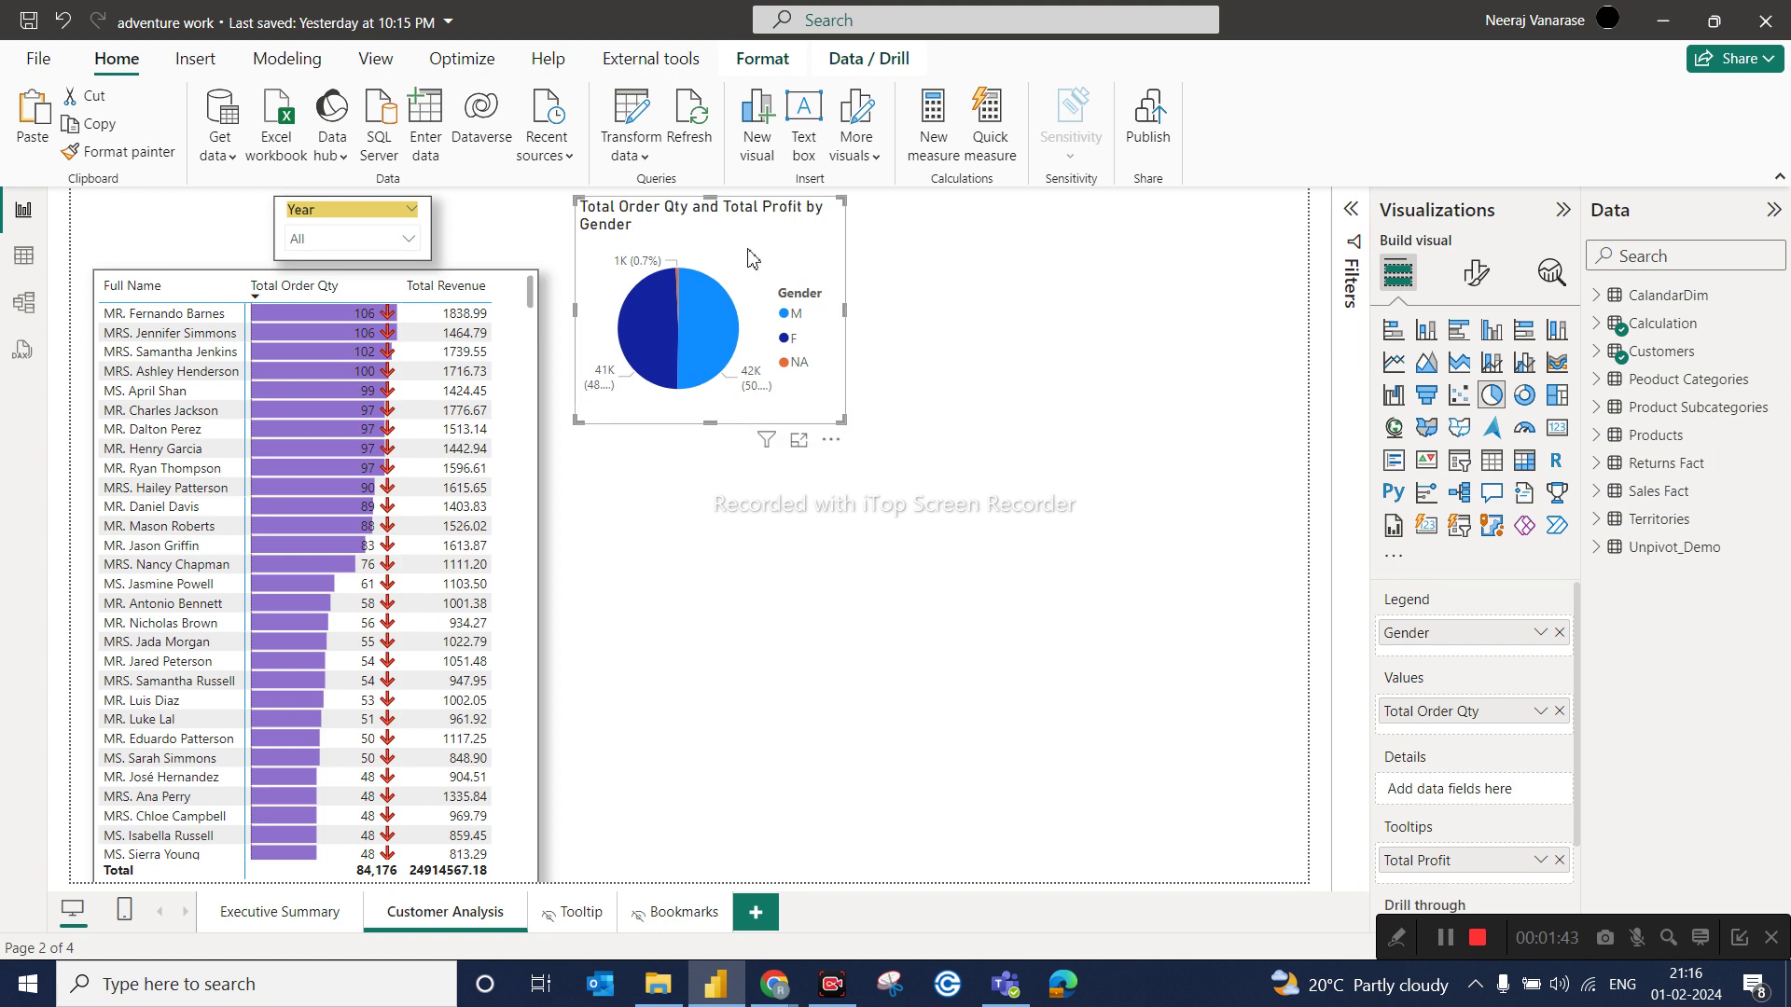
drag(752, 258, 744, 258)
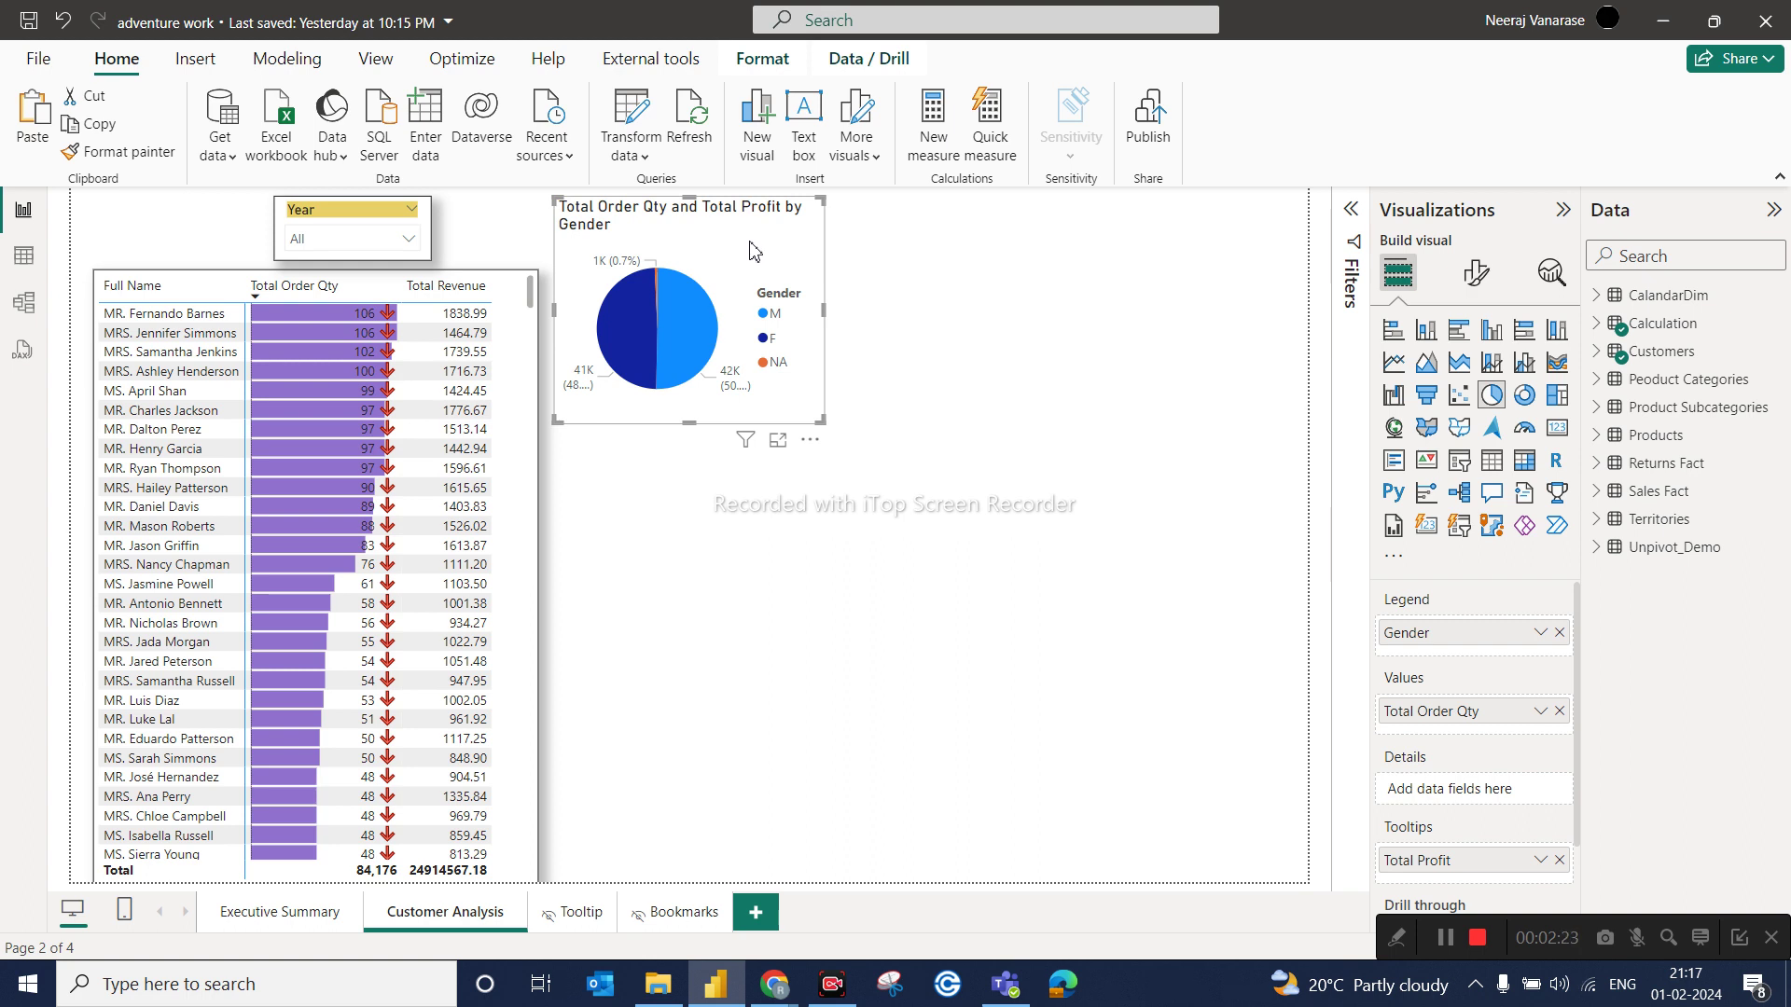
- Duplicate the pie beside the original, swap its Gender legend for Income Level, and raise the Gender pie's top edge
key(ctrl+c)
key(ctrl+v)
drag(755, 250, 1032, 240)
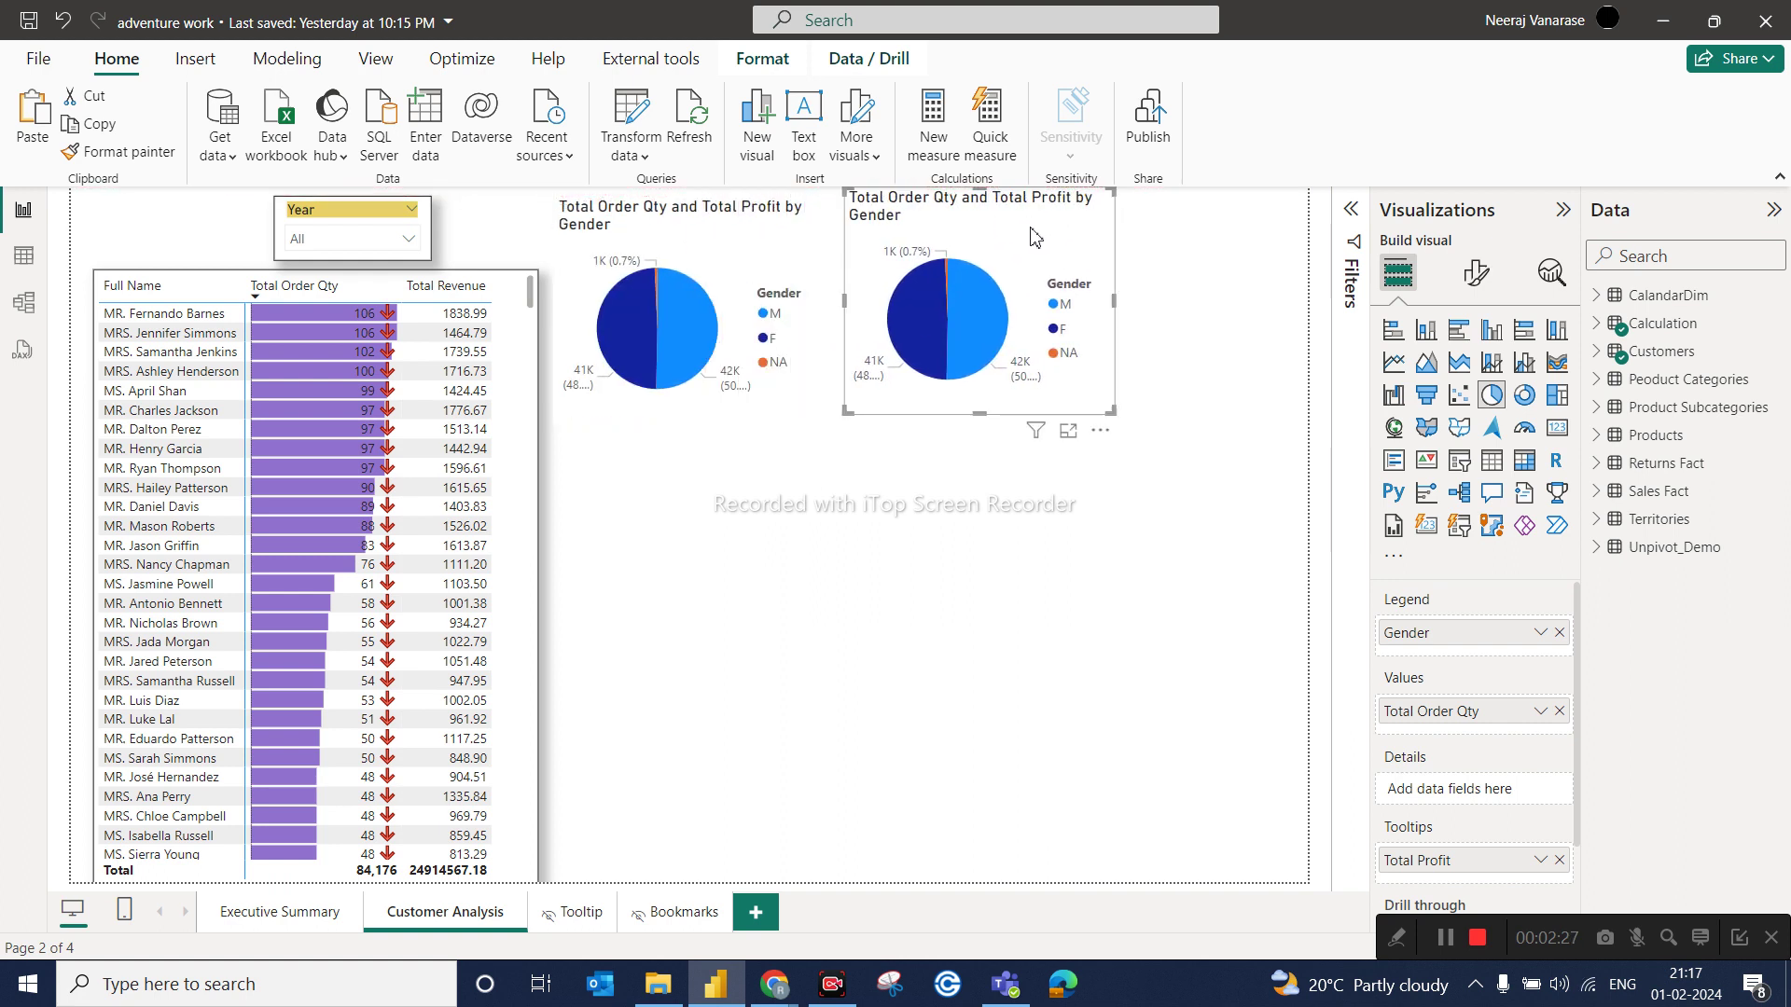
click(1558, 633)
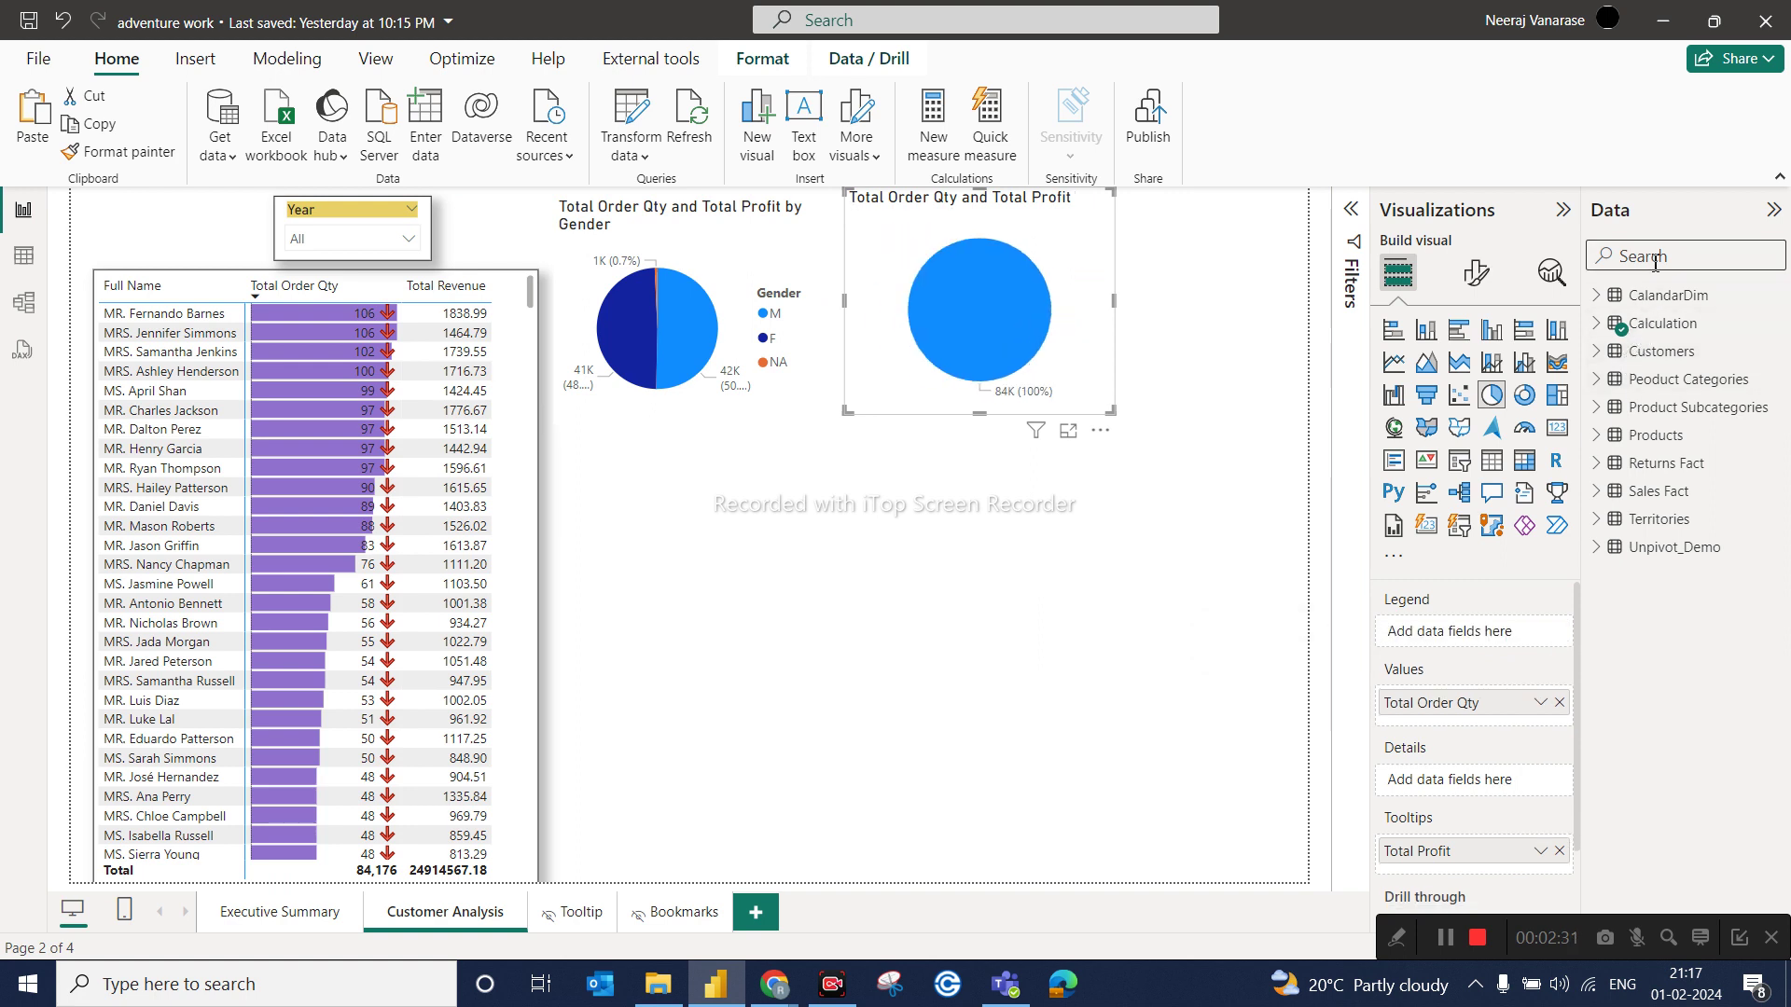
text(incom)
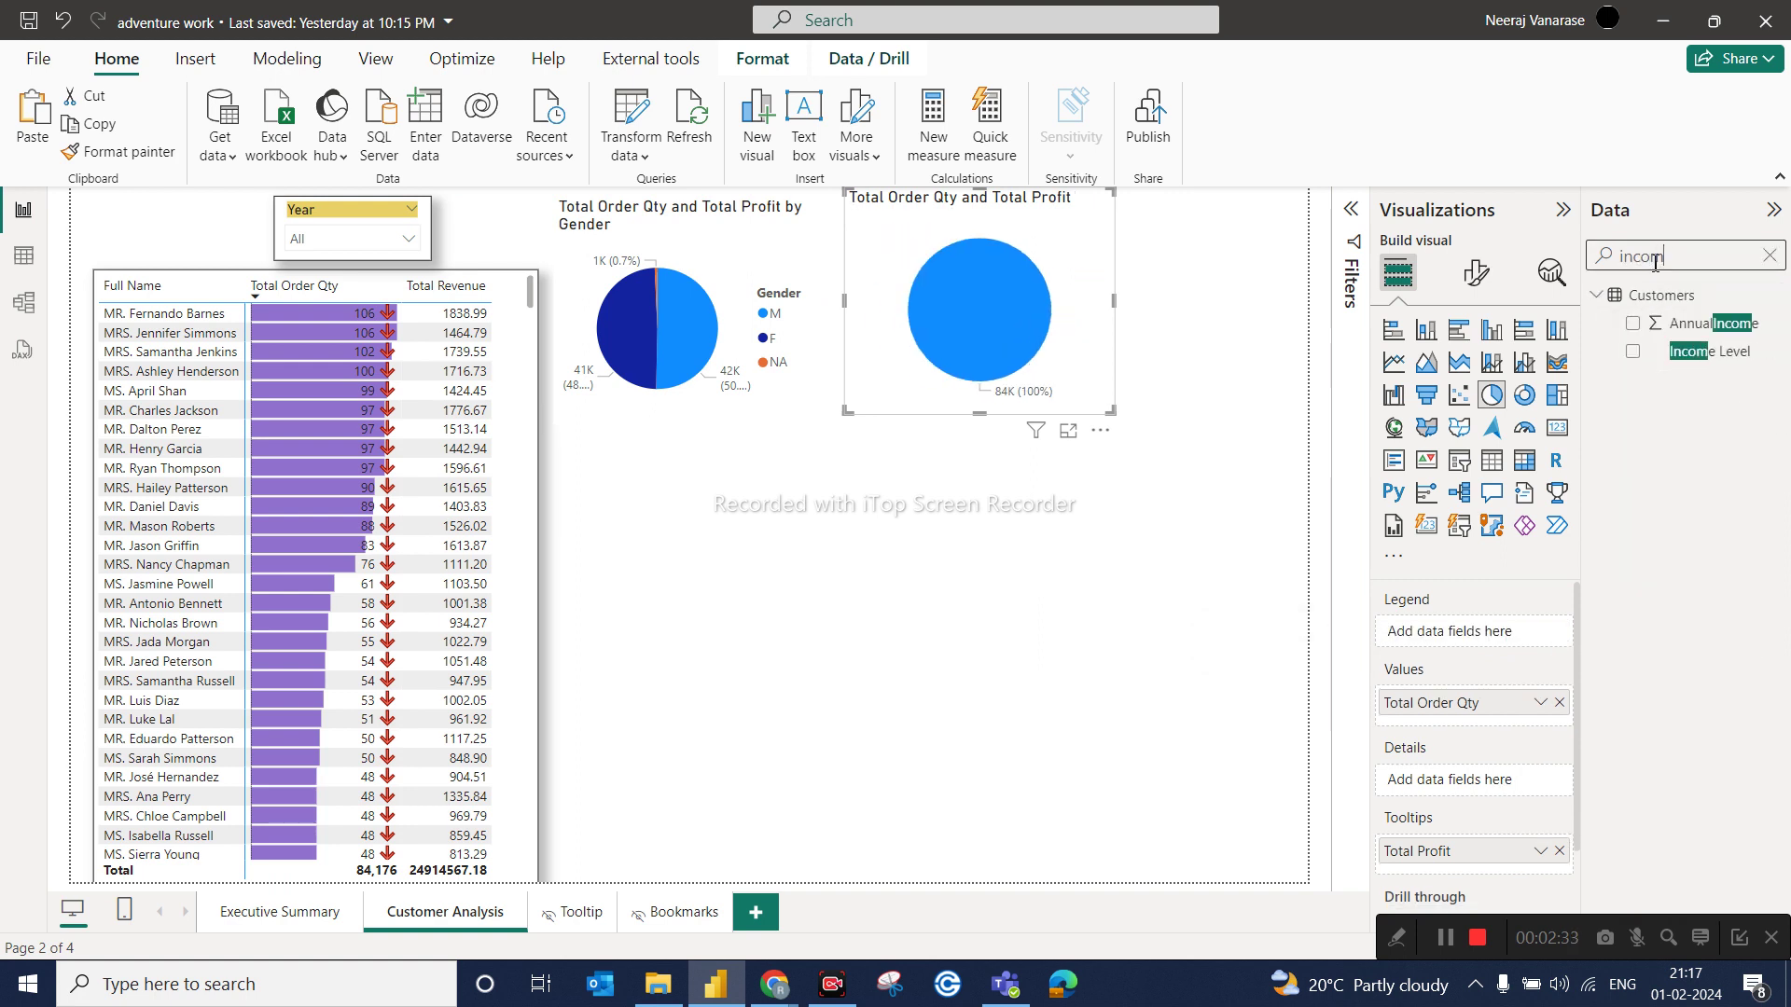
drag(1703, 358, 1486, 648)
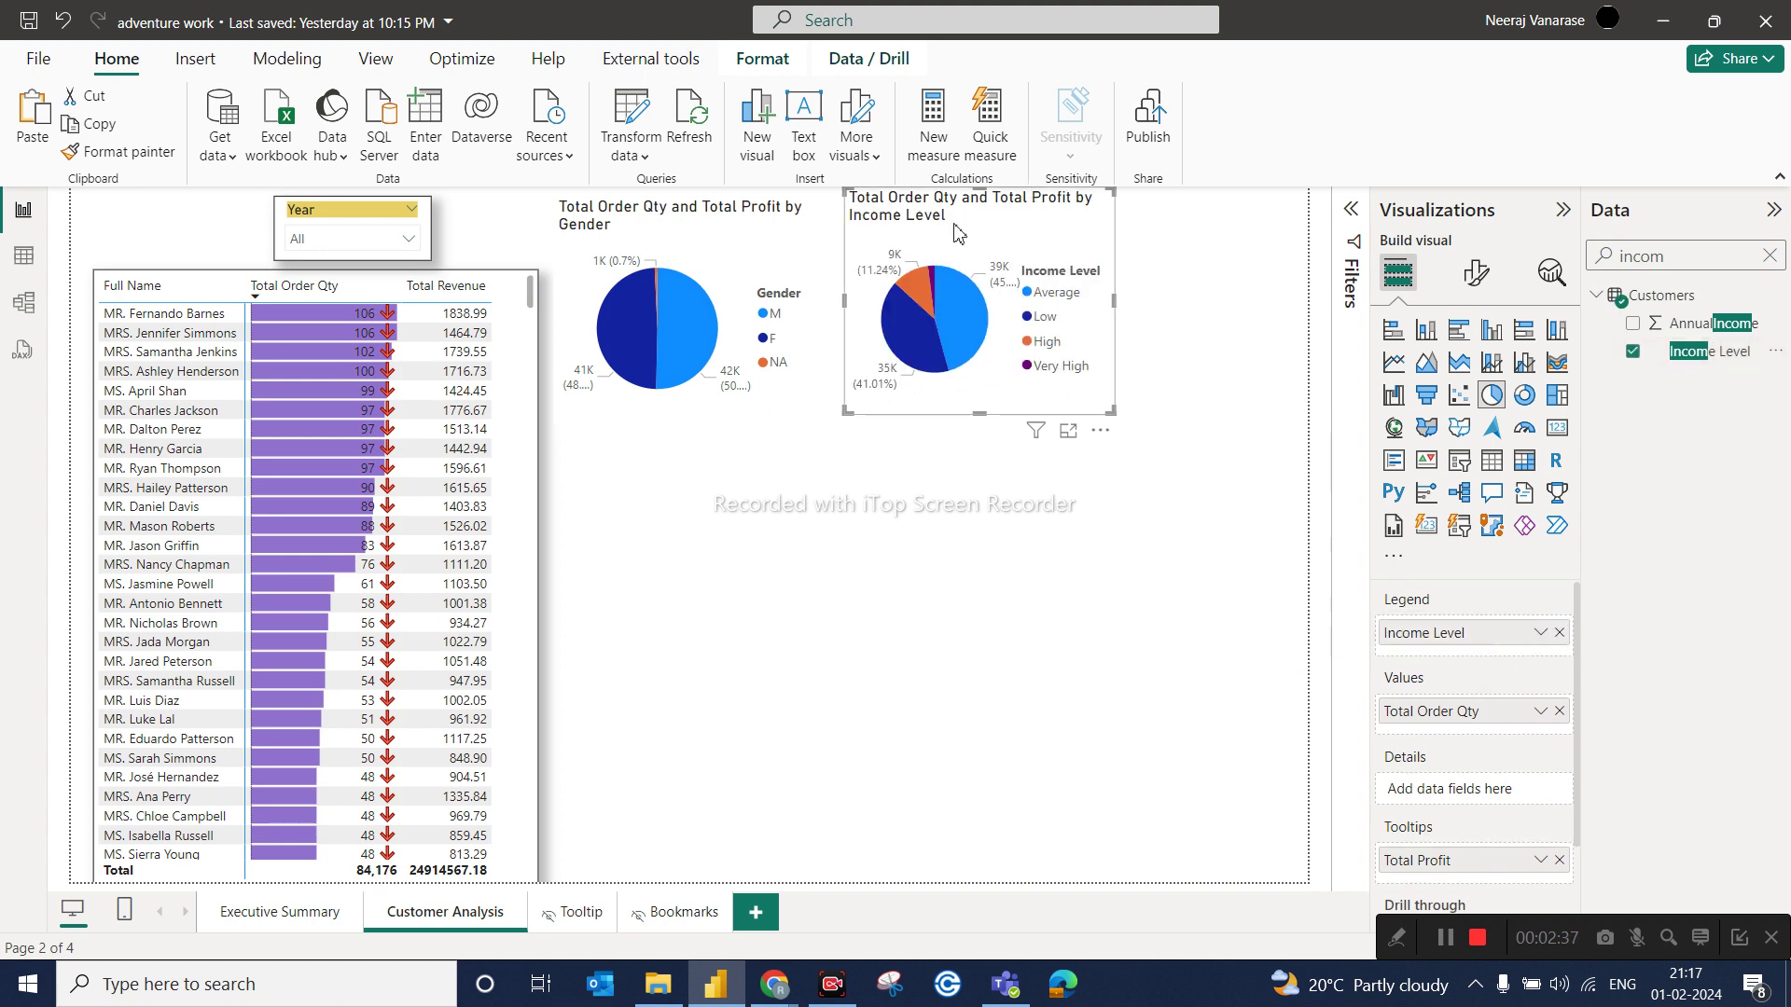
click(729, 236)
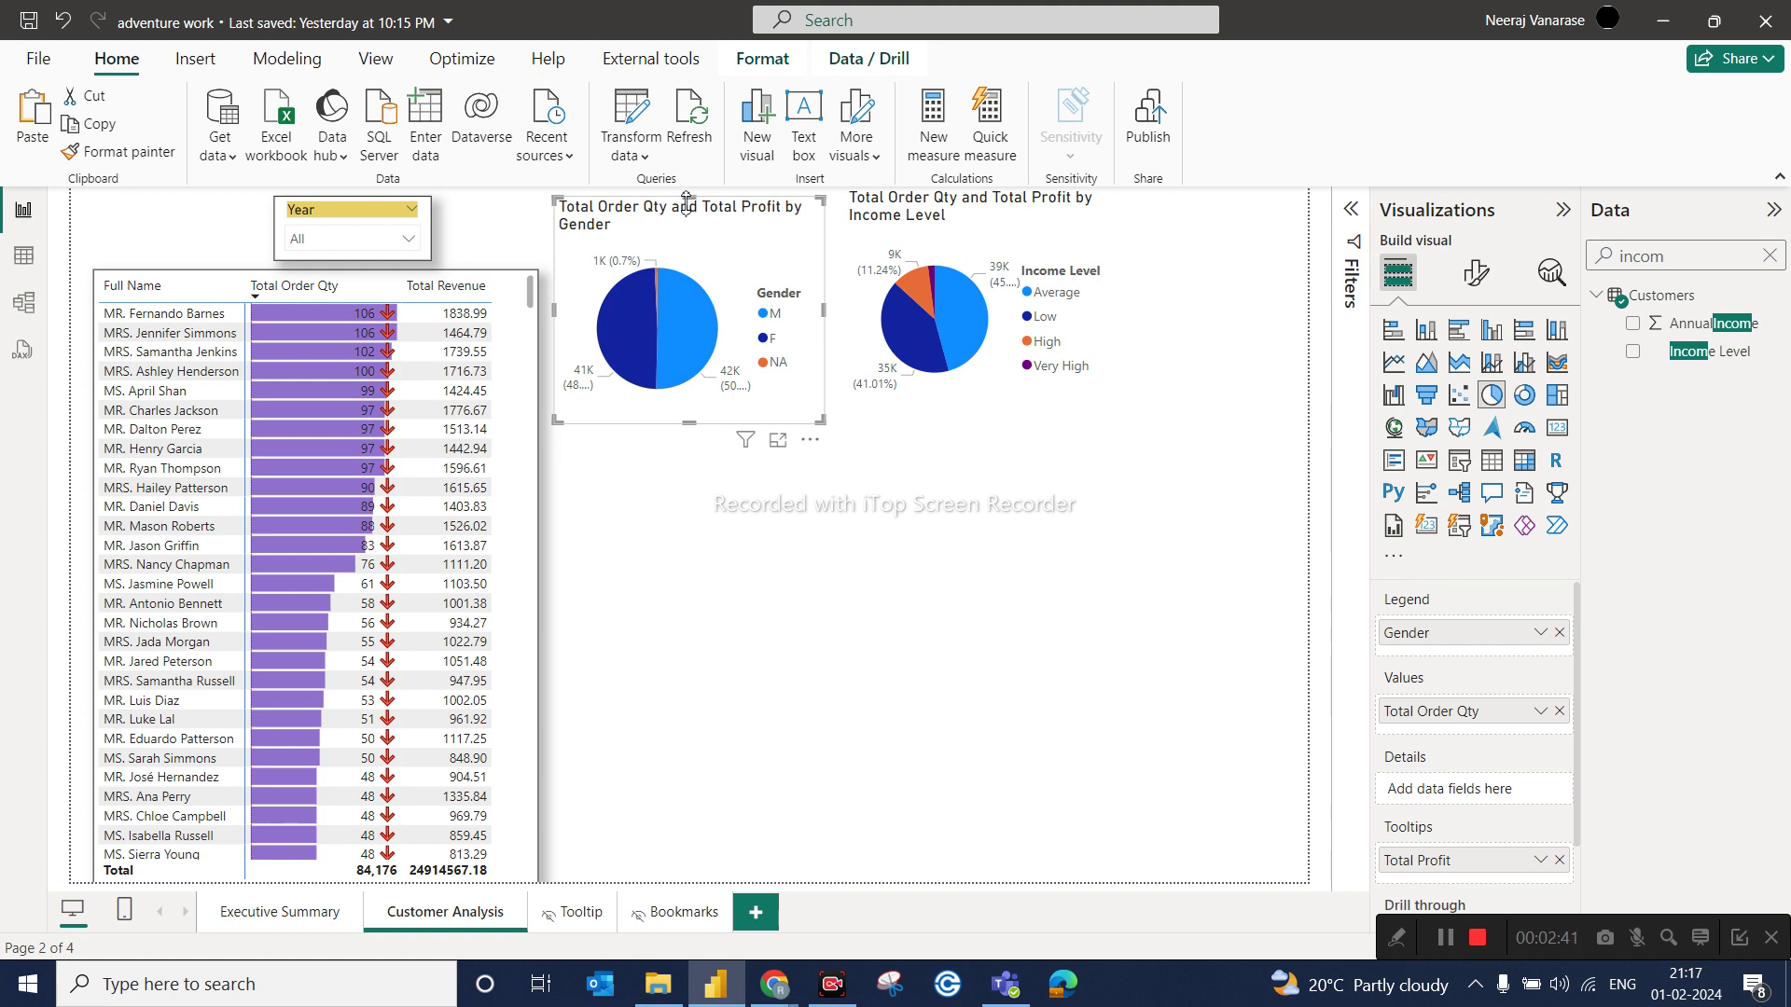
drag(687, 204, 687, 196)
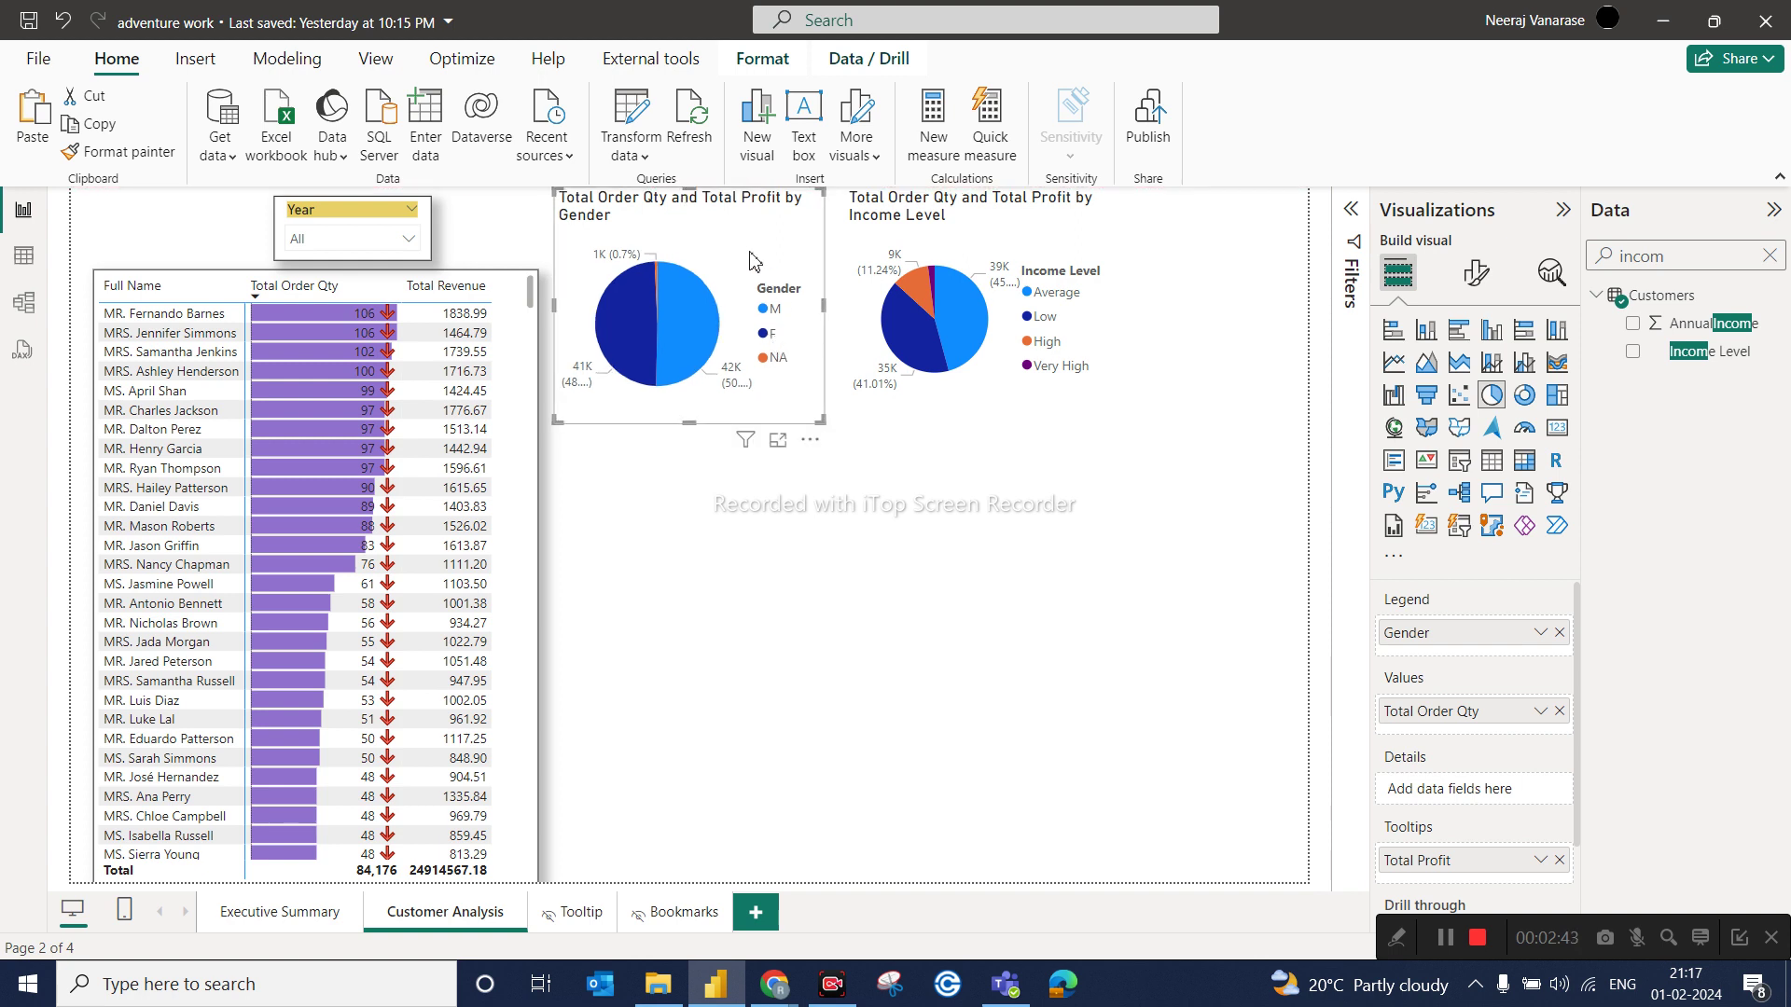
- Add a drop shadow to the Gender pie chart under General visual effects
click(1476, 273)
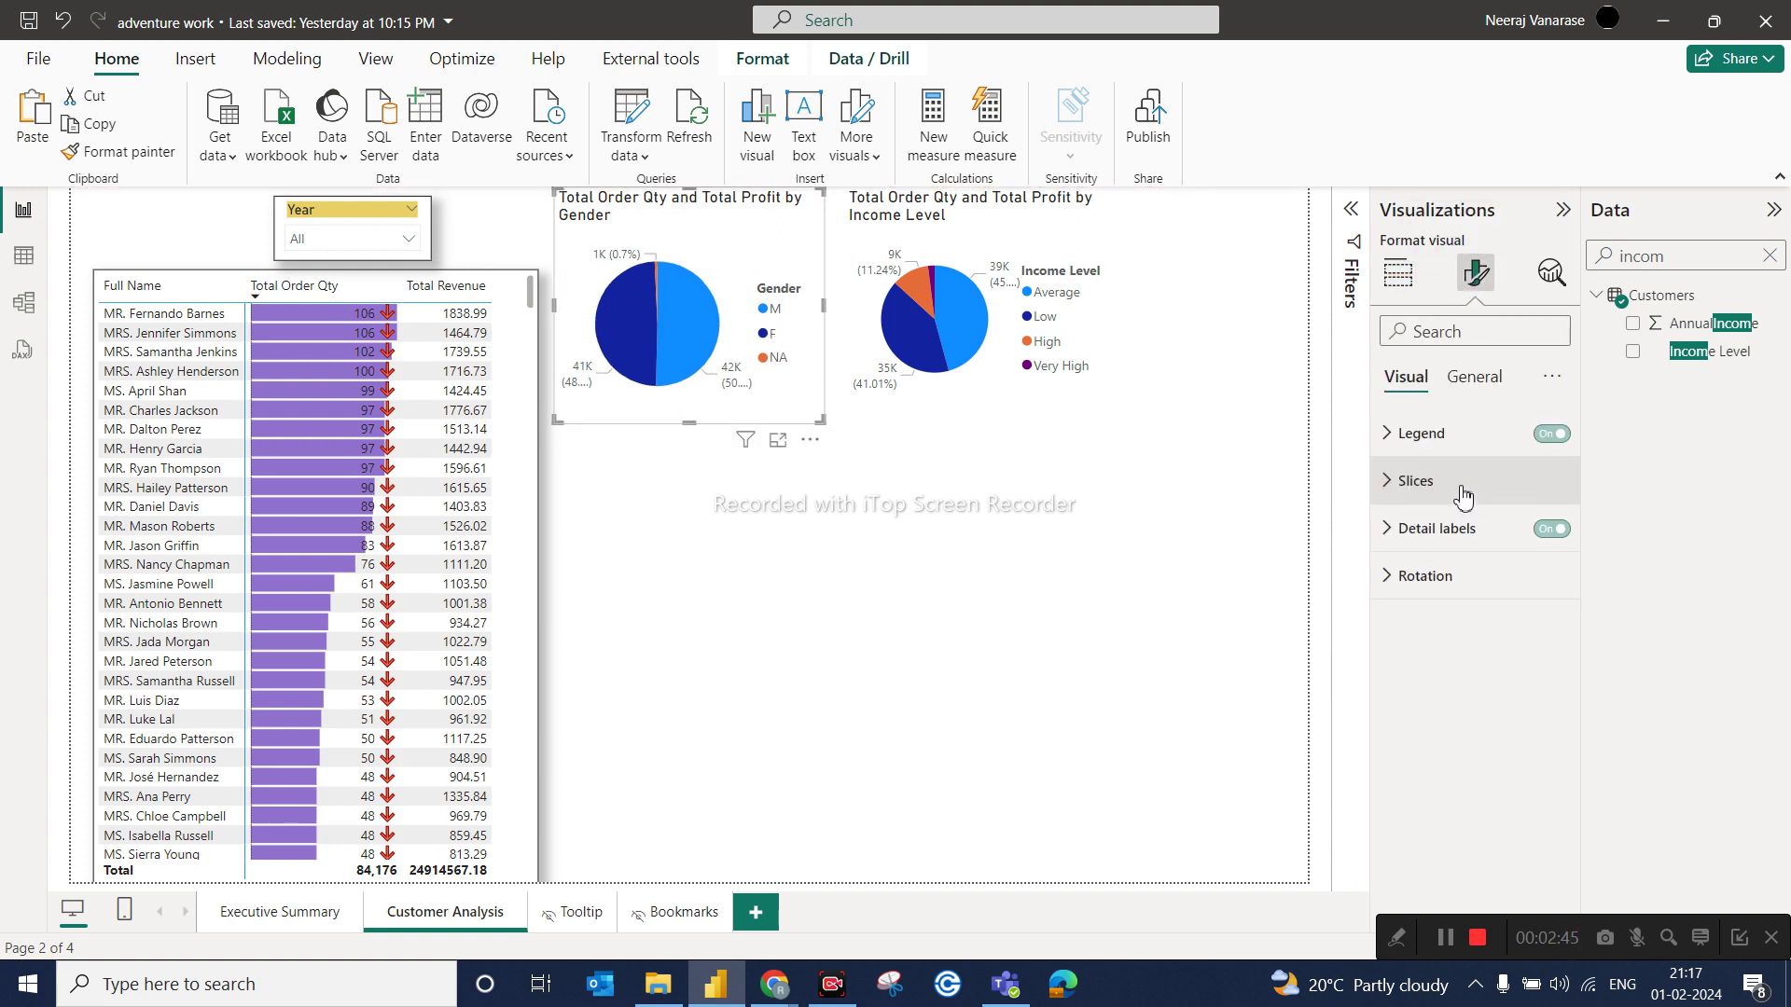
click(1483, 378)
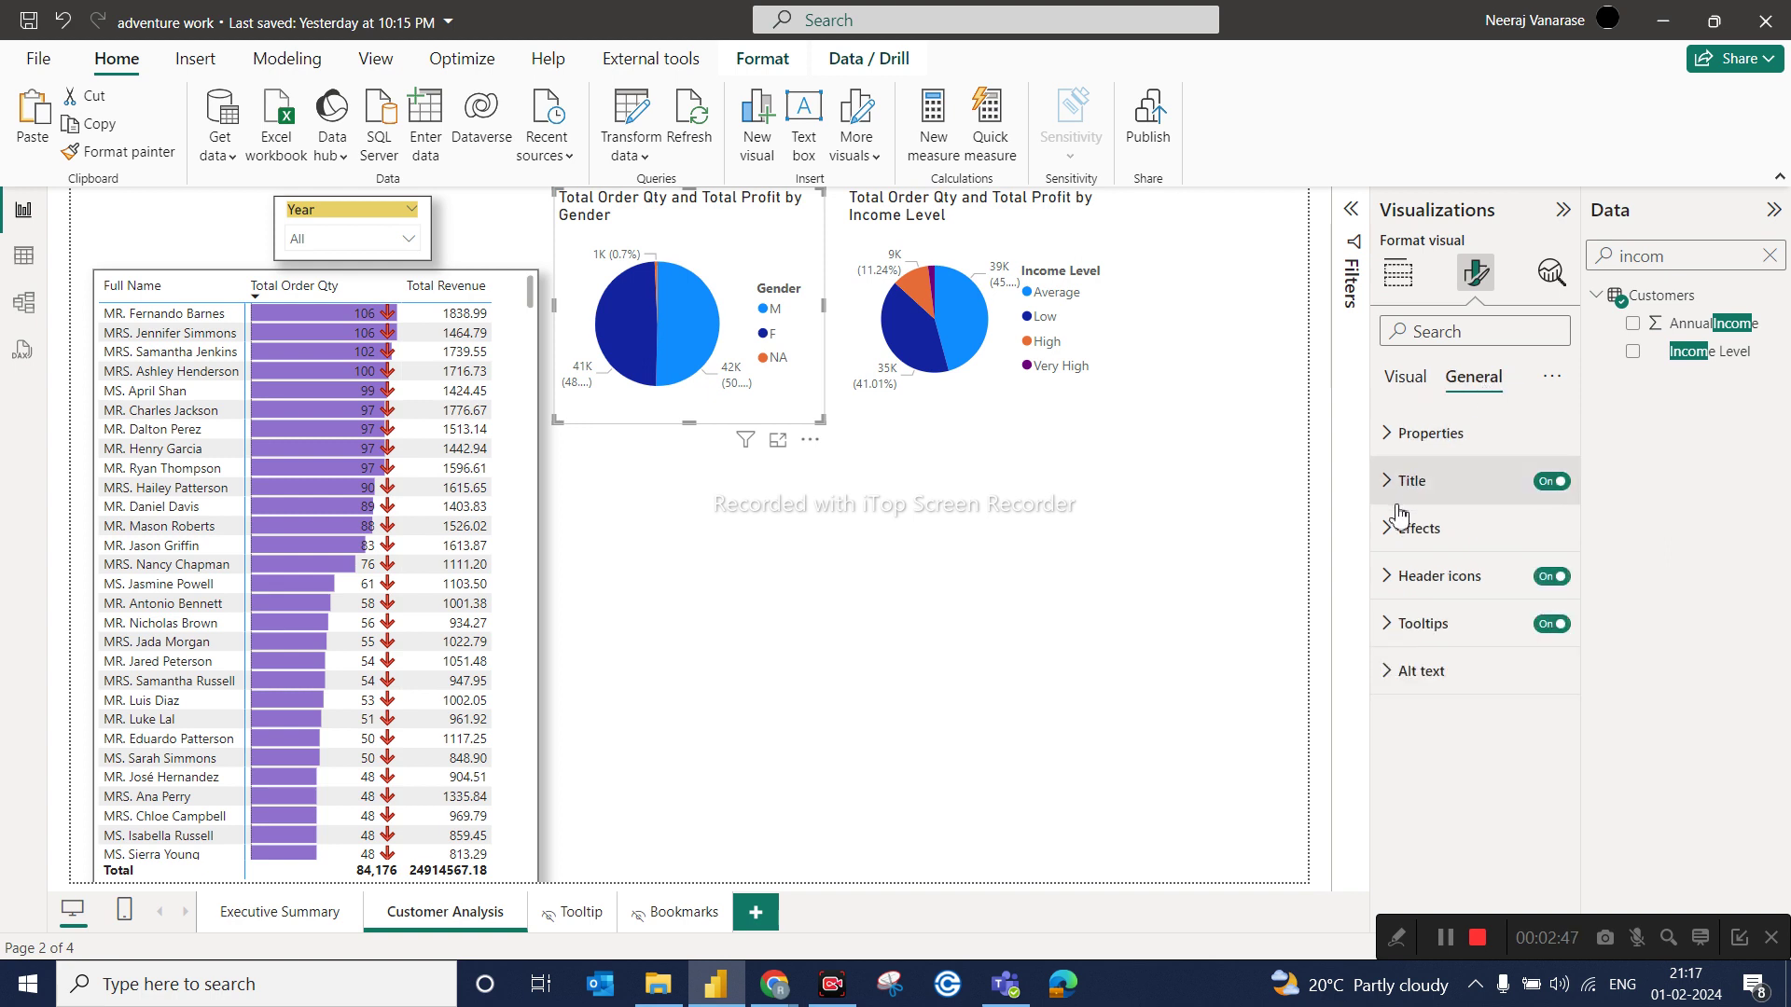
click(1403, 539)
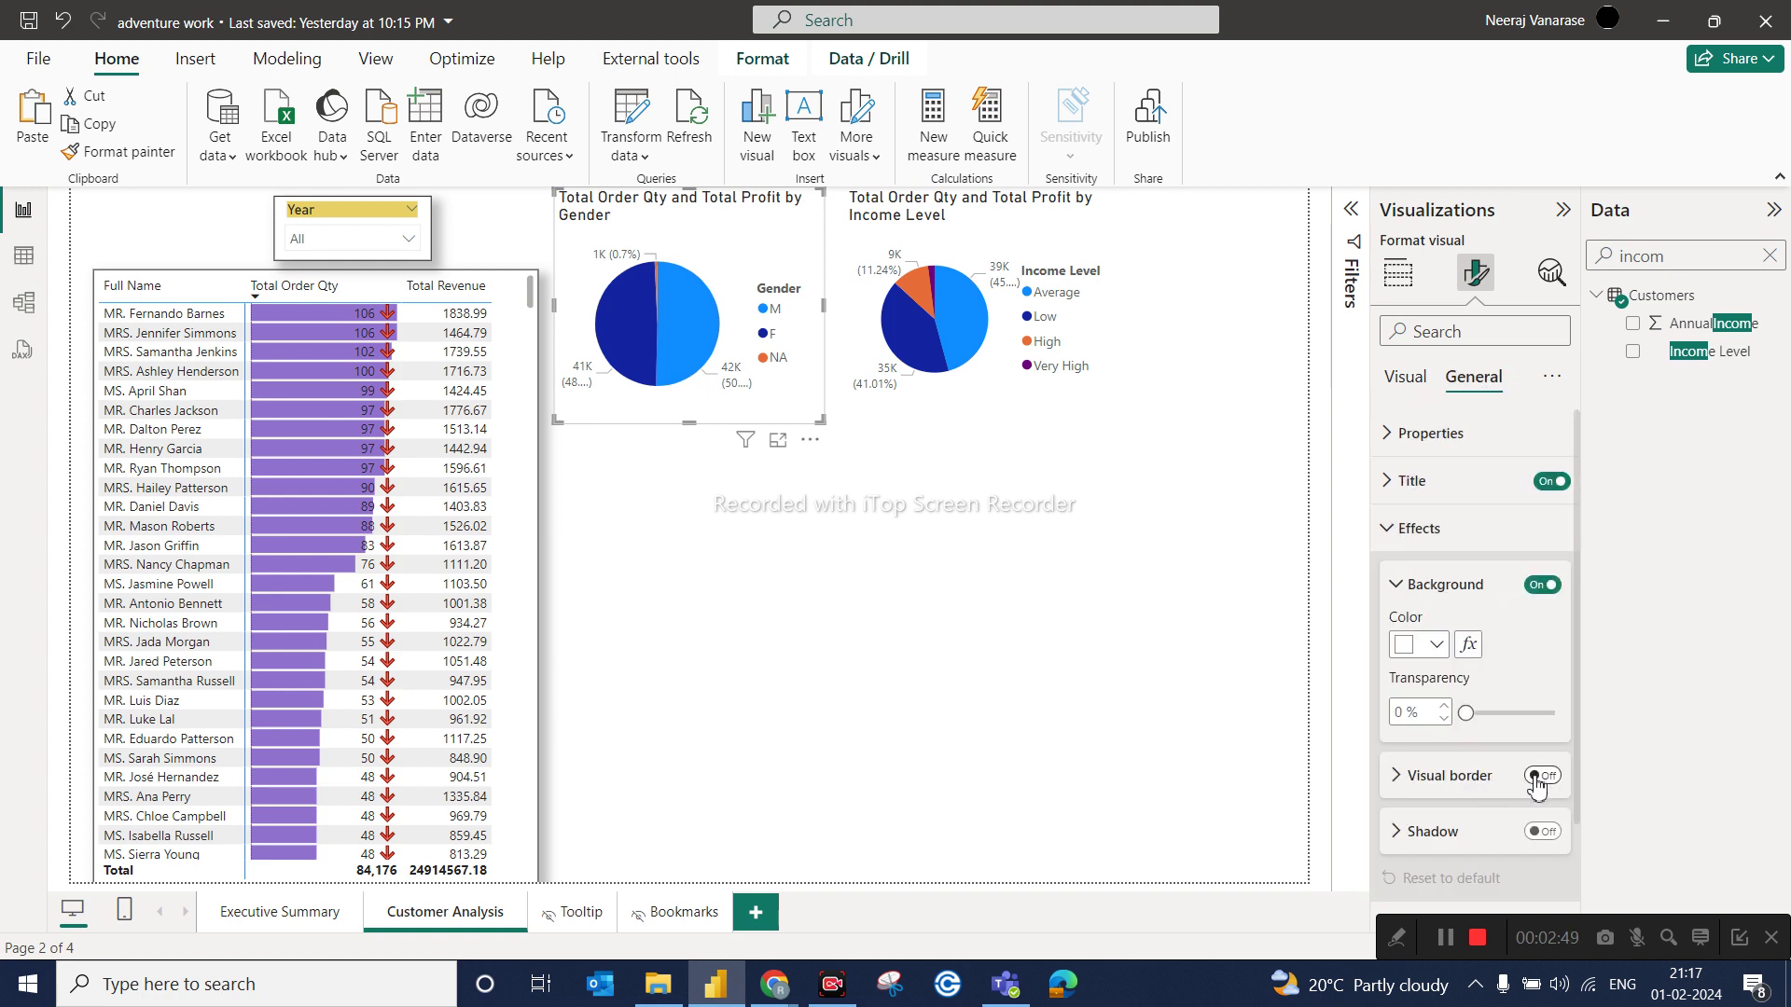
click(1552, 833)
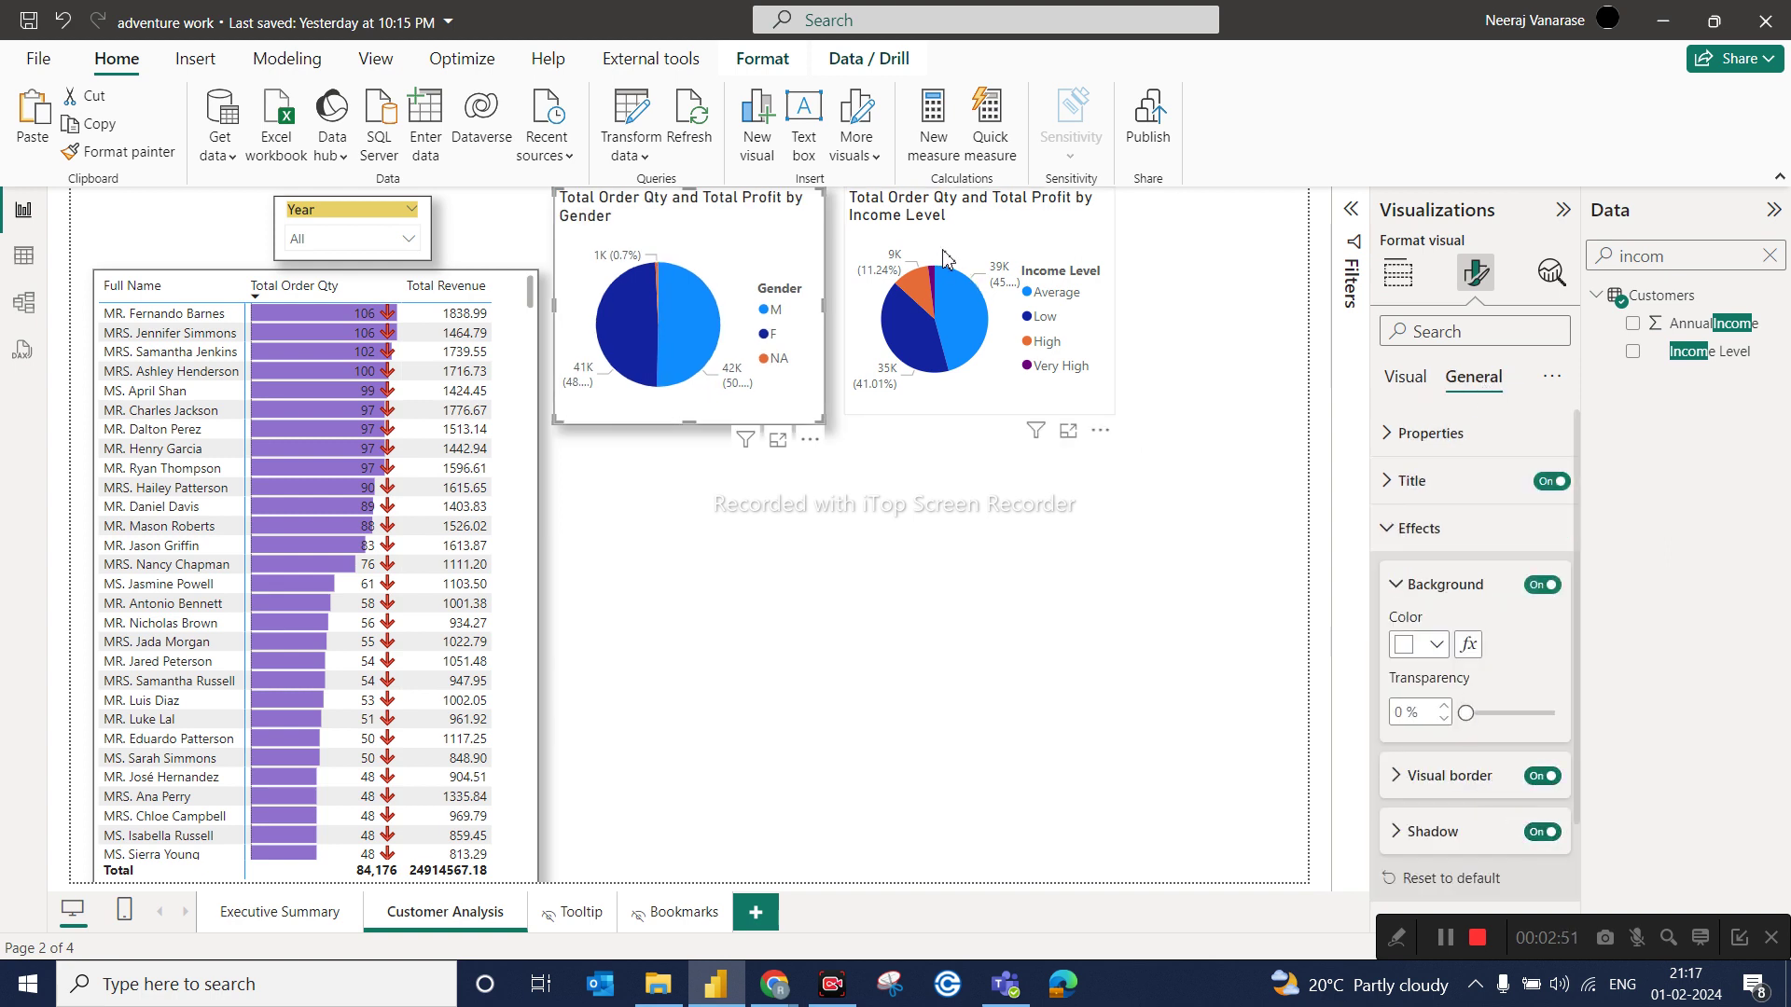
- Format-paint the Gender pie's style onto the Income Level pie, shorten the Gender pie, and butt them together
click(154, 152)
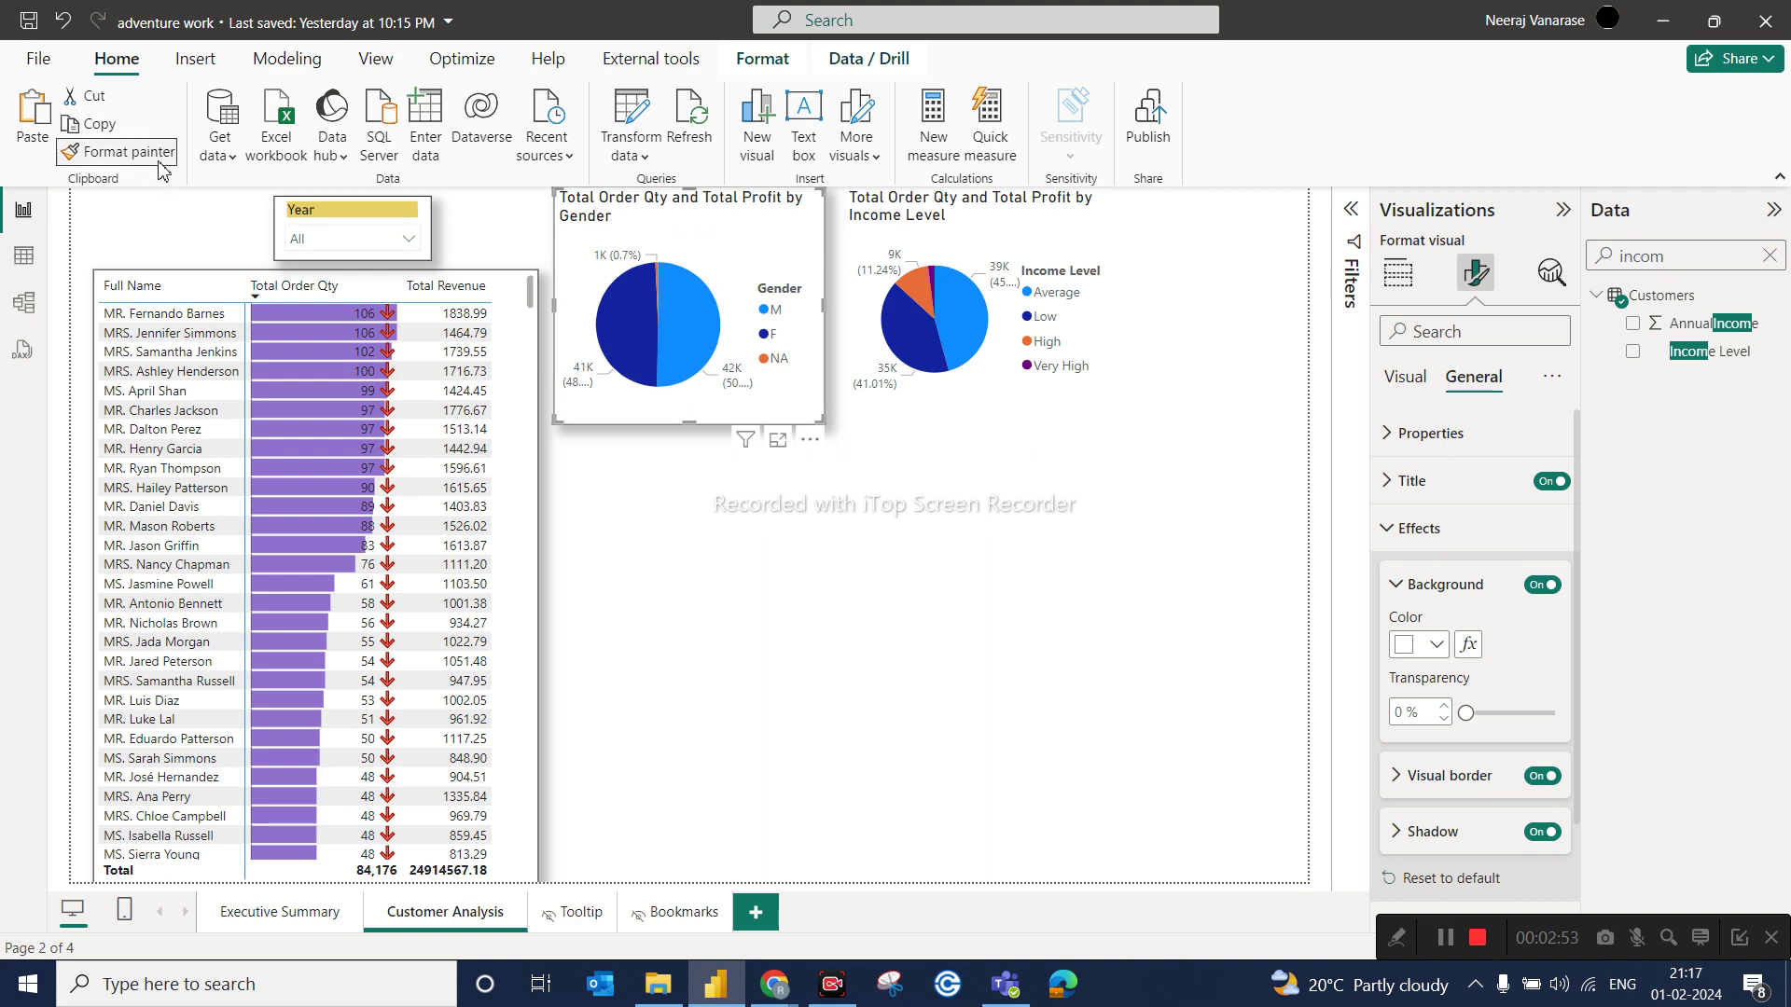
click(961, 266)
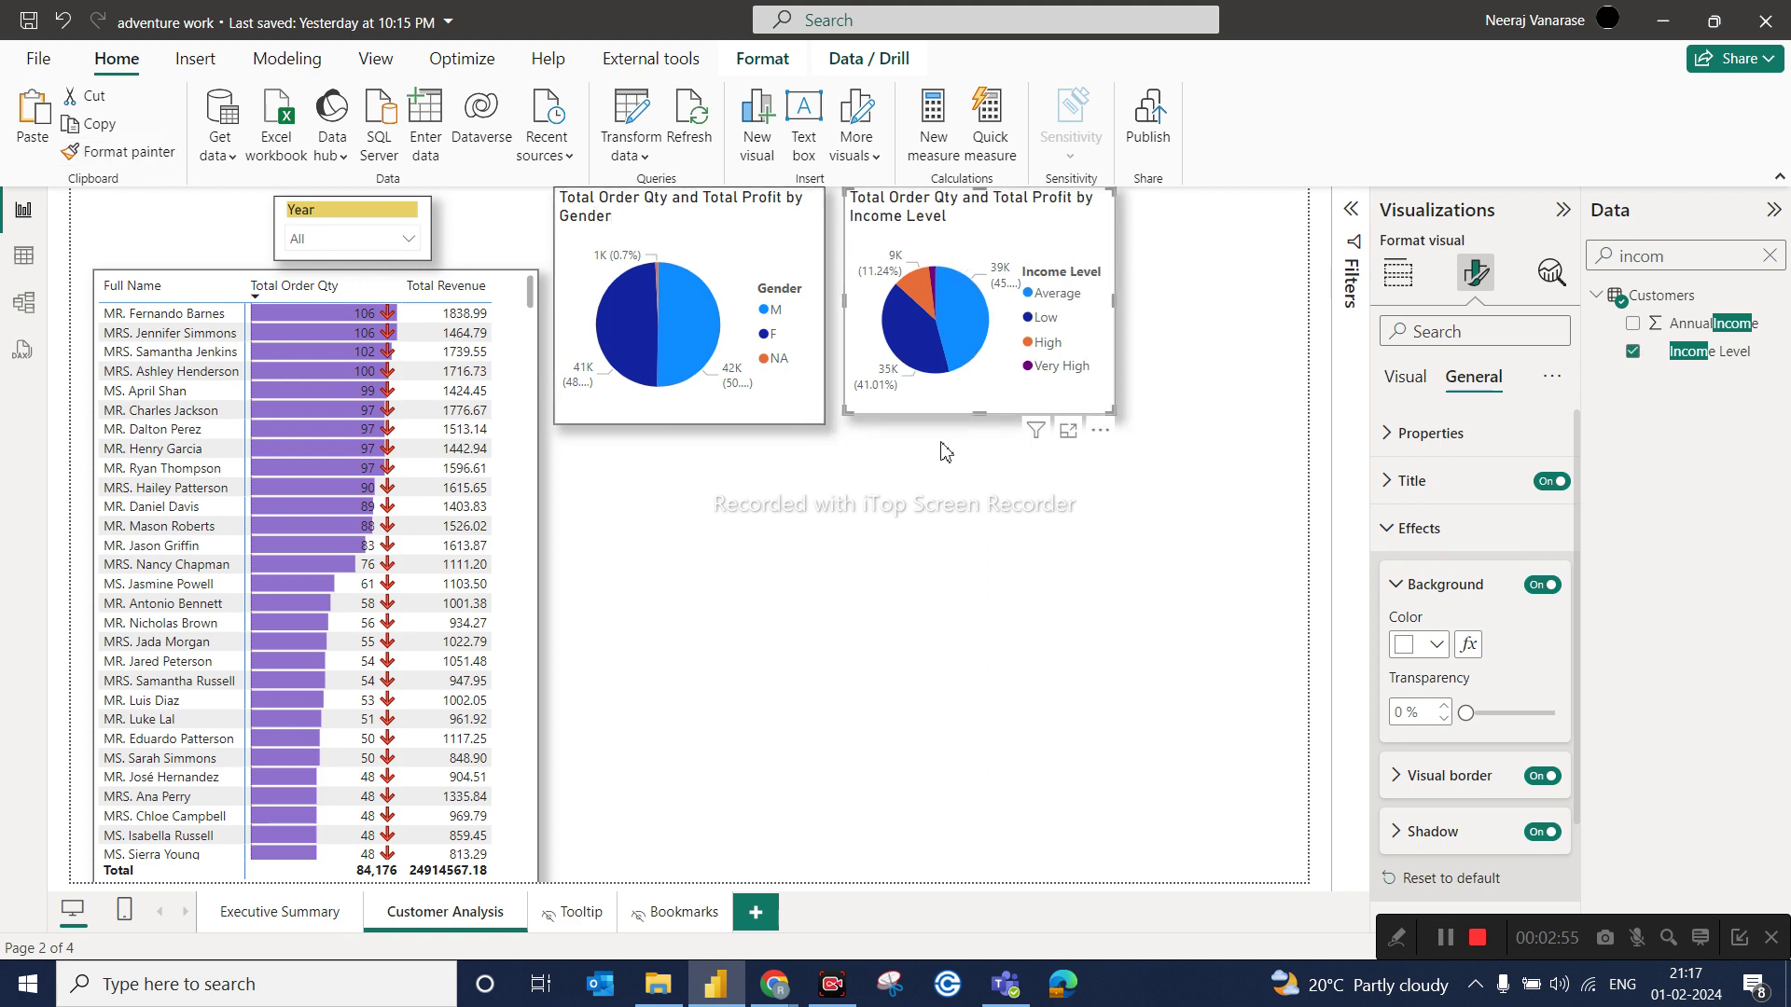
drag(689, 424, 687, 412)
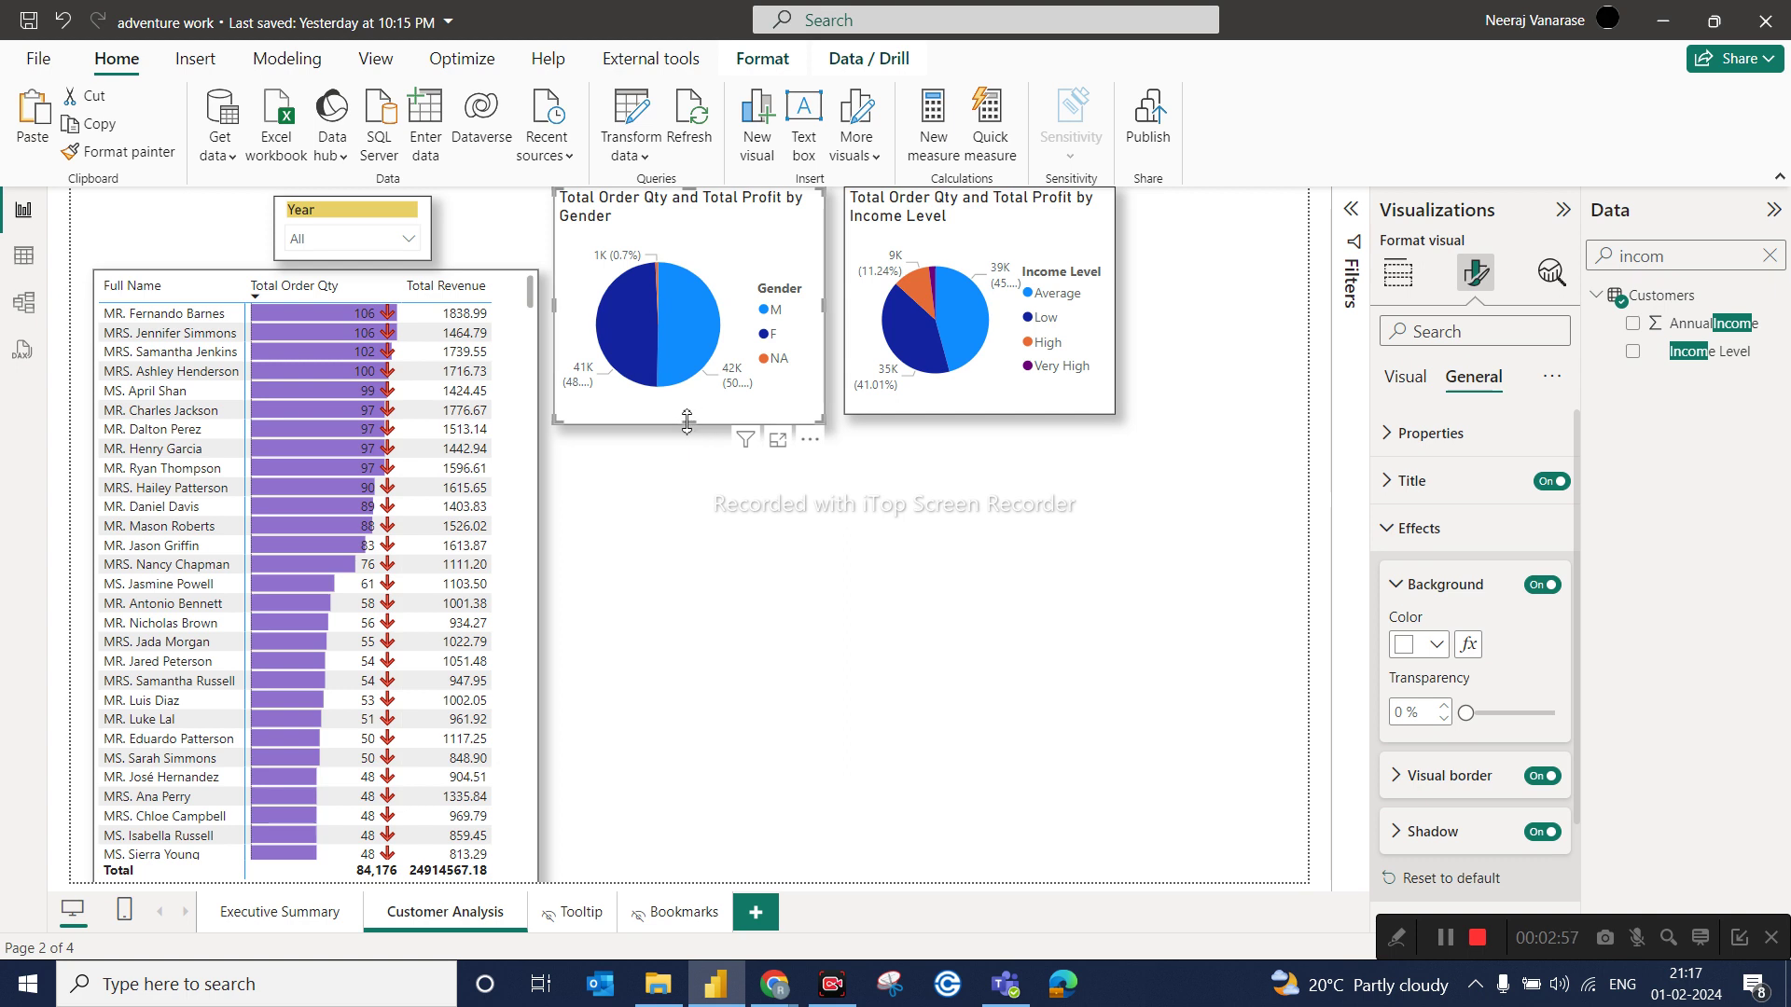
drag(1030, 236, 1015, 236)
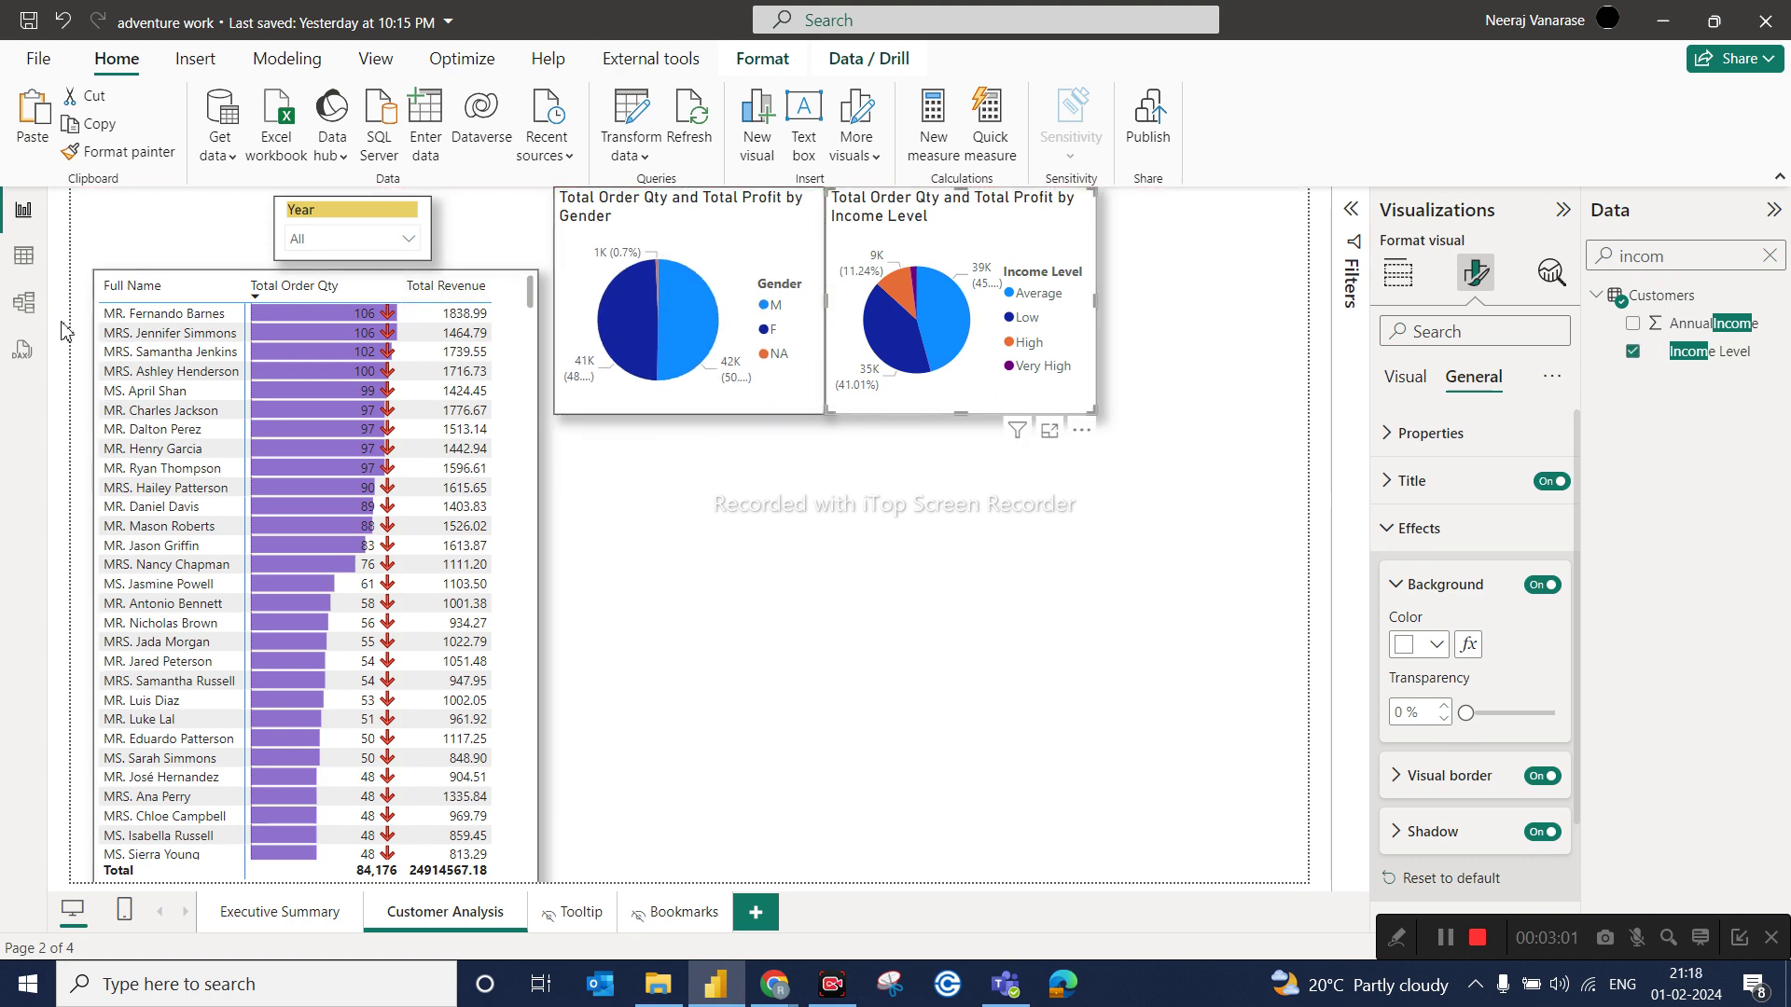
- Narrow the customer table and shift it, the Year slicer, and the Gender pie to the left
scroll(530, 672, down, 10)
click(540, 567)
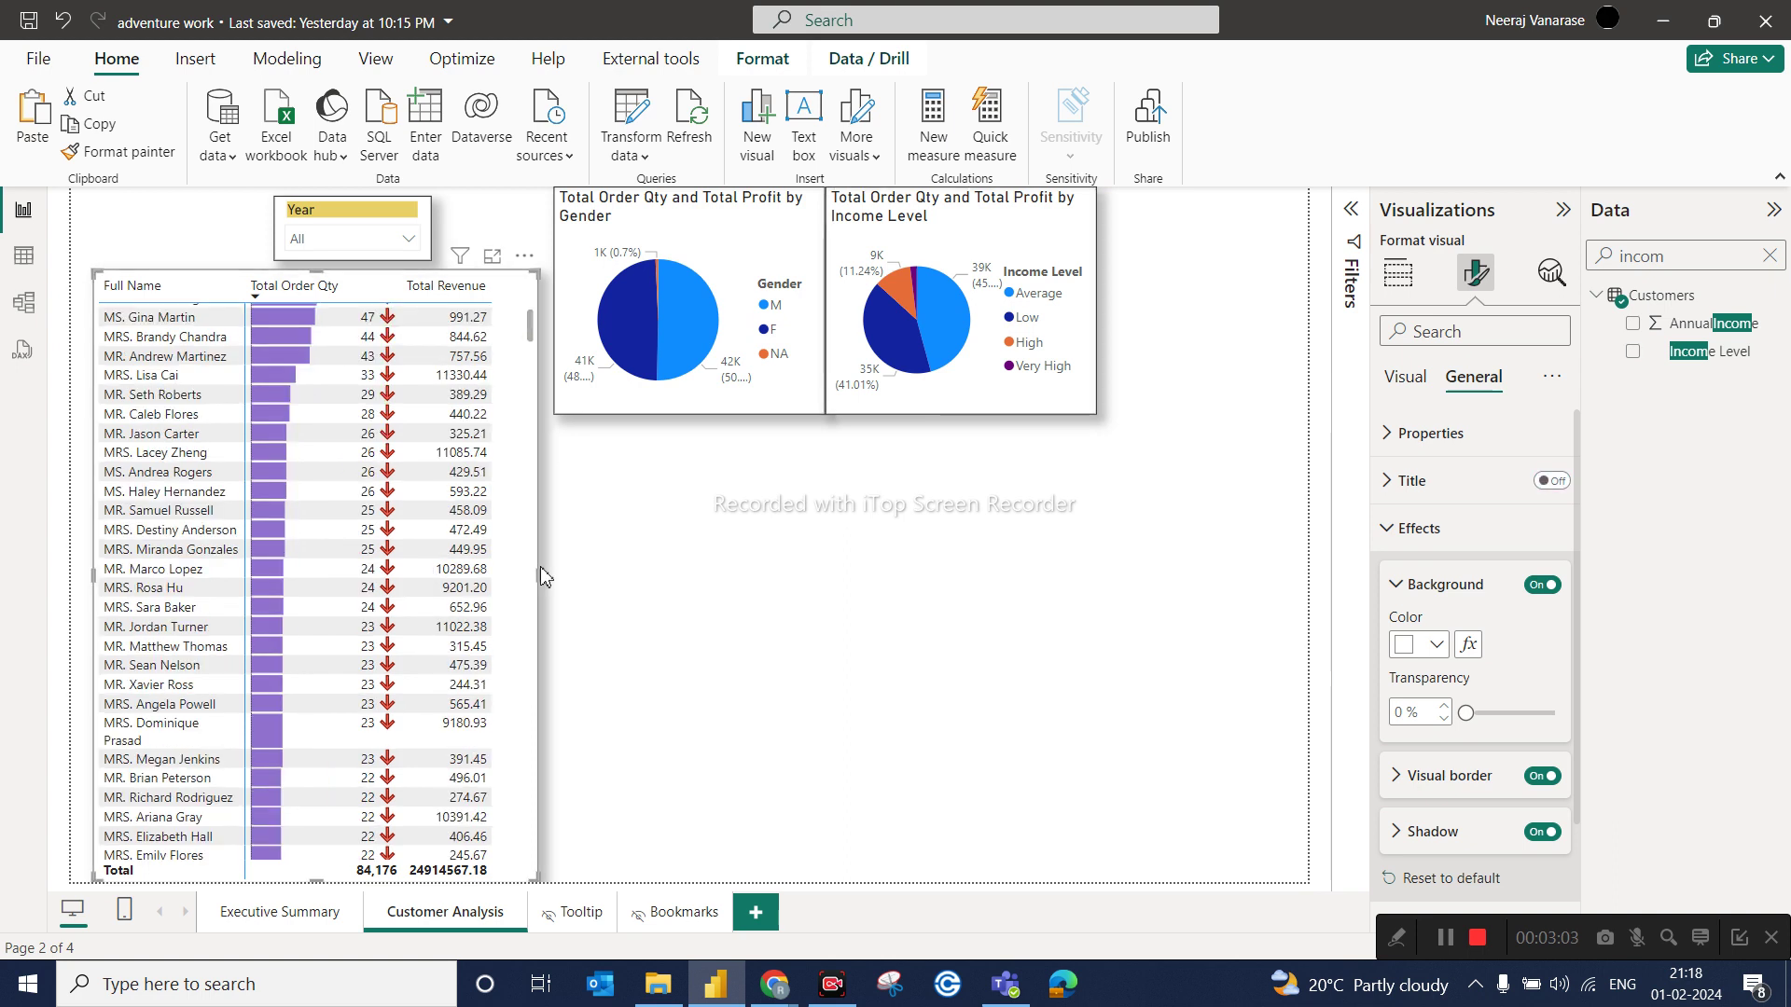
drag(540, 572, 508, 573)
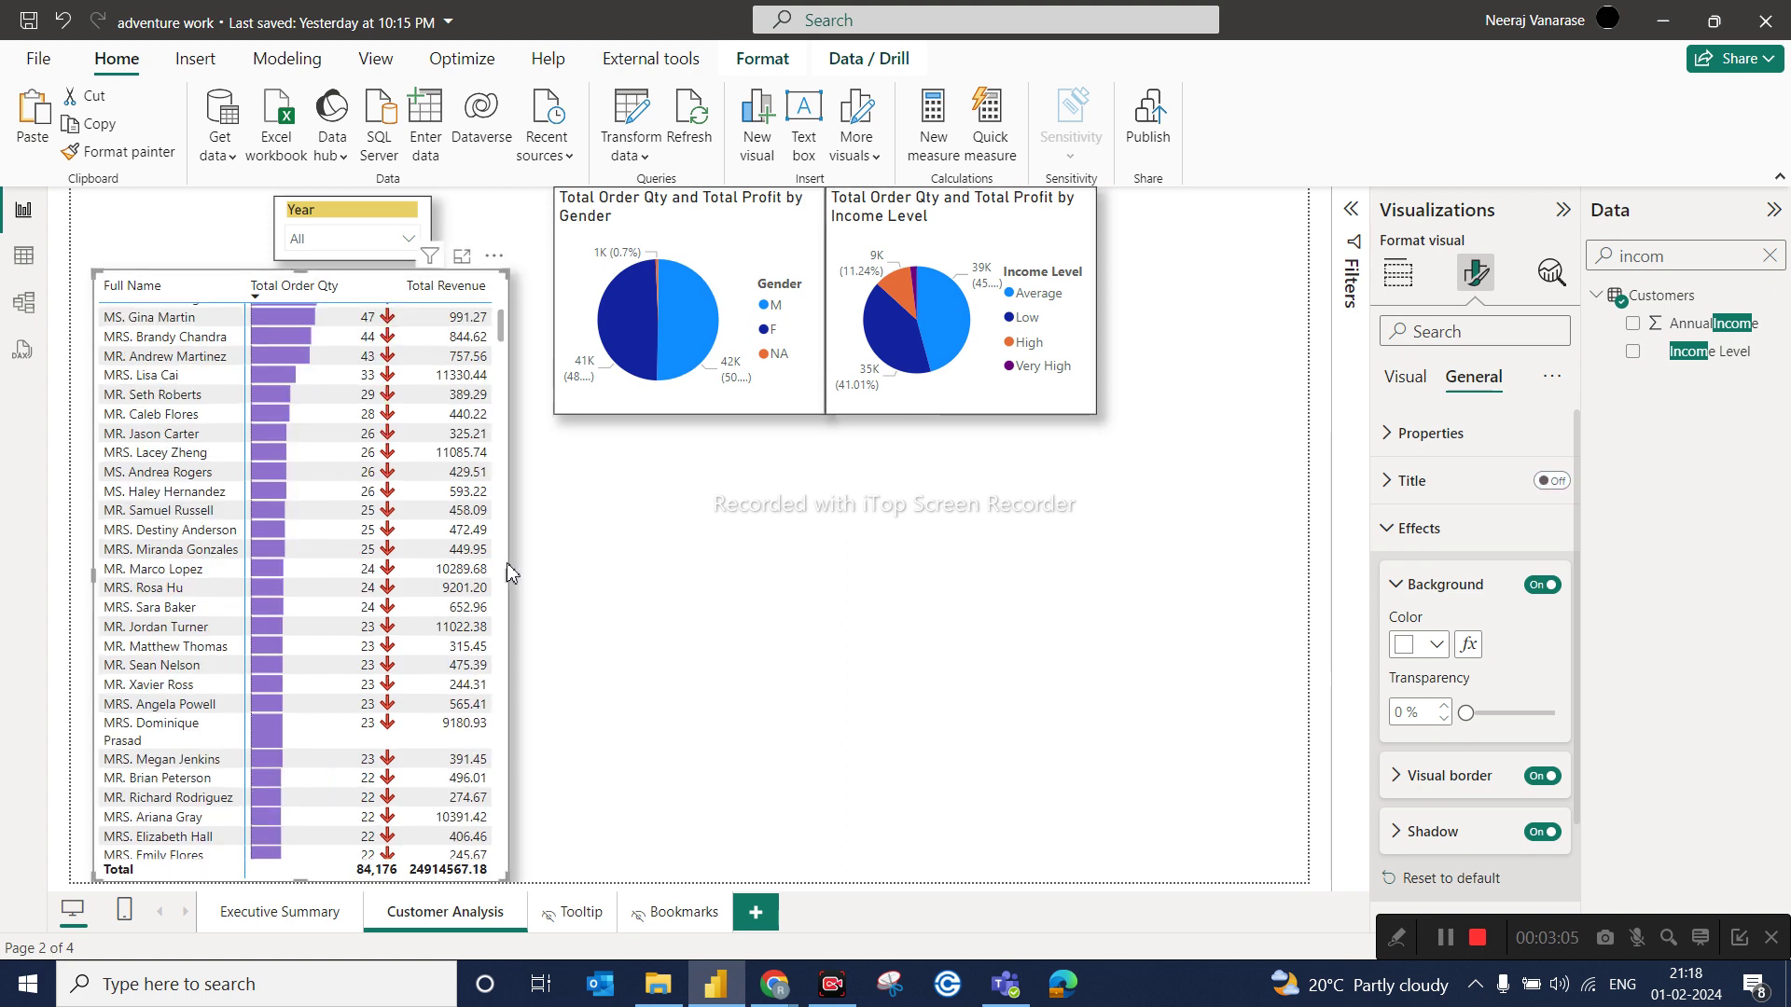
key(Left)
key(Left)
key(Left)
key(Left)
key(Left)
key(Left)
key(Left)
key(Left)
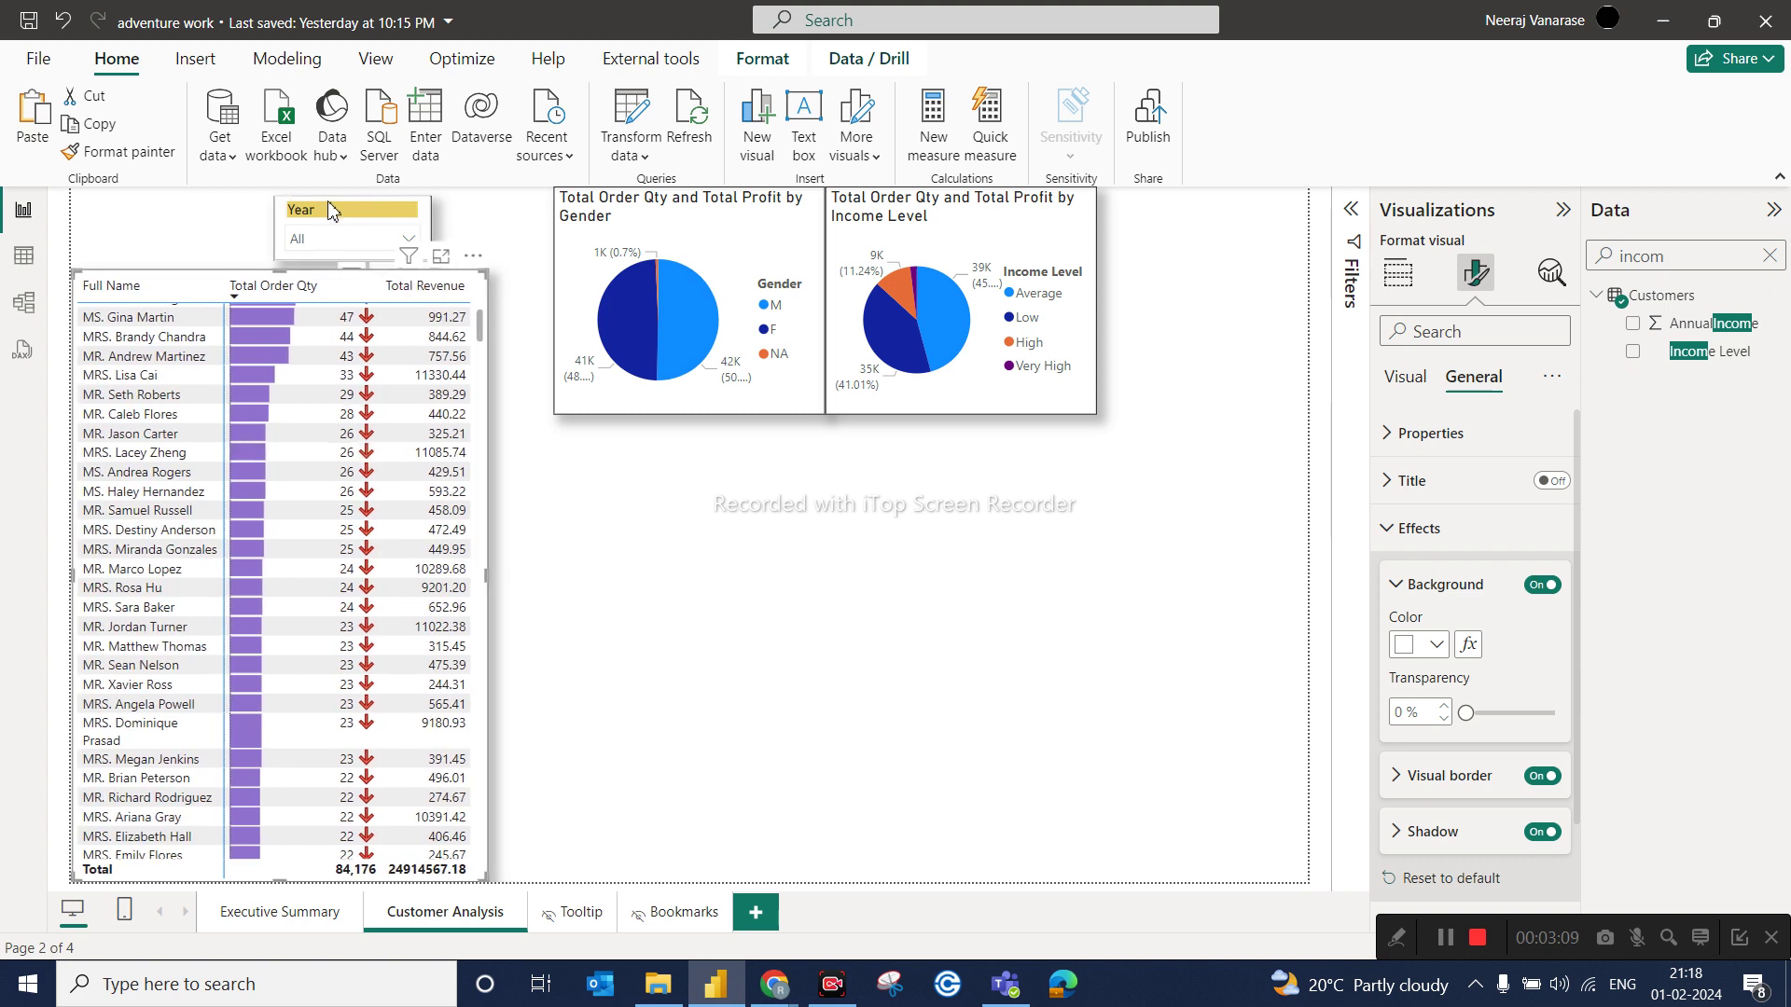
drag(310, 212, 274, 211)
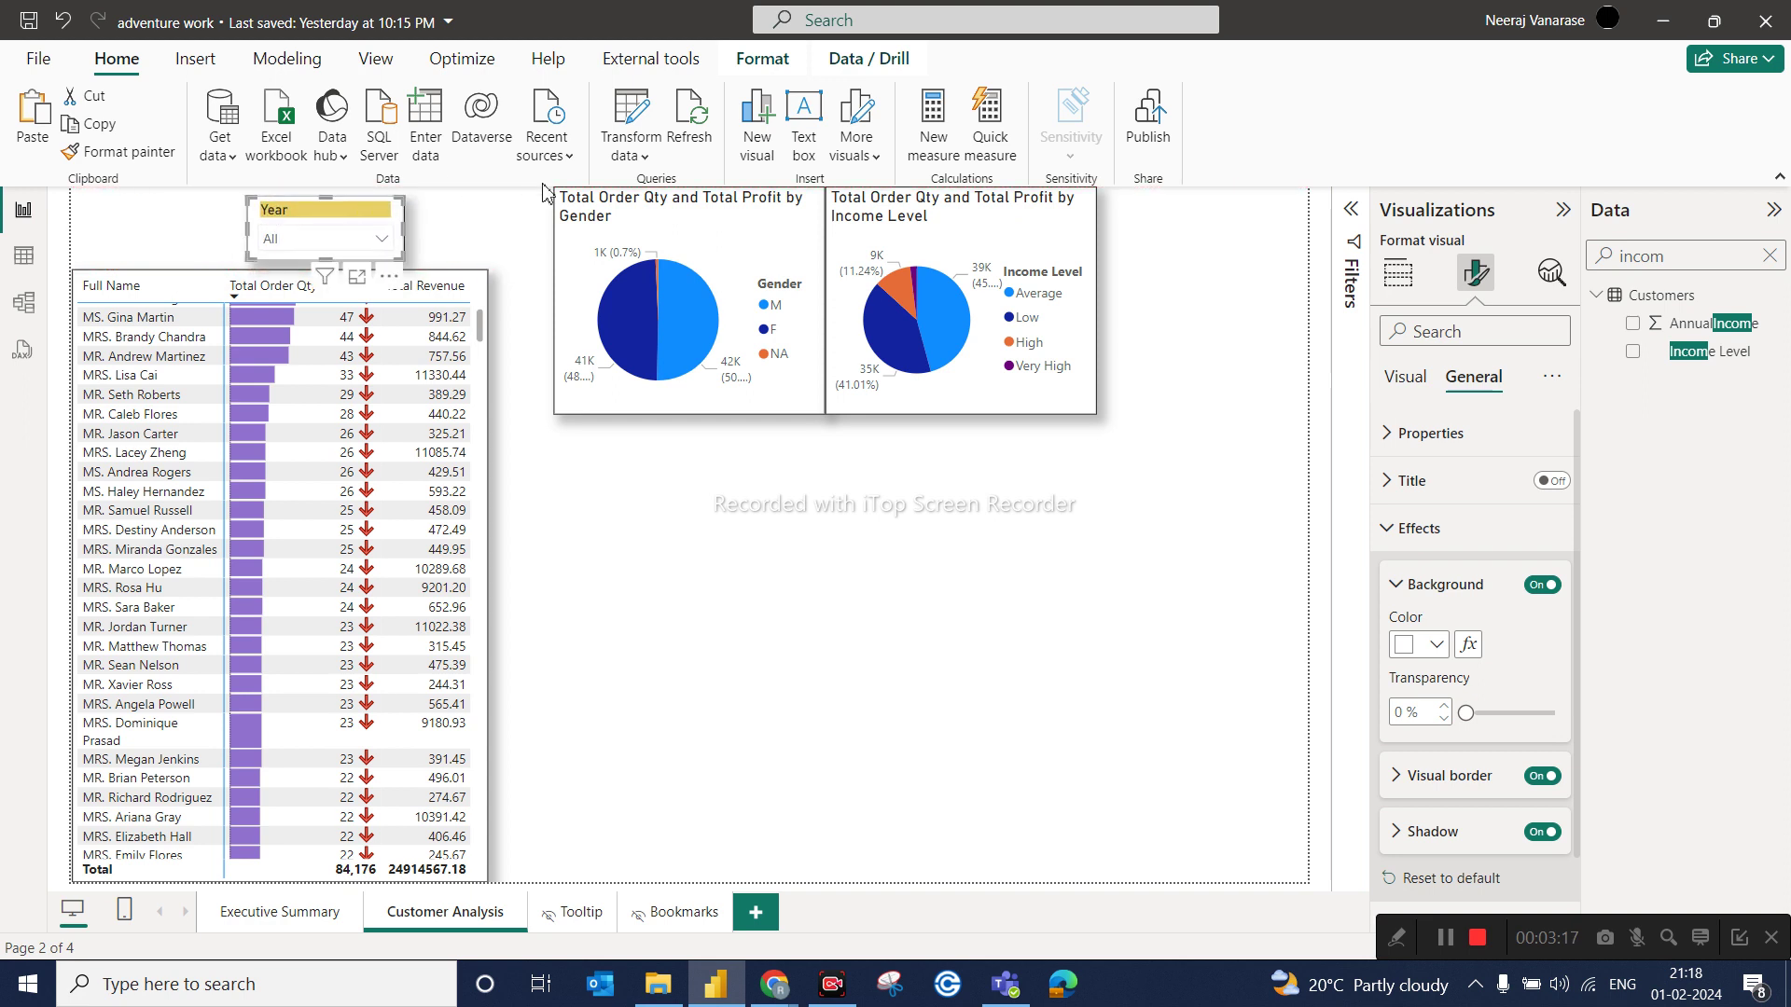
click(612, 233)
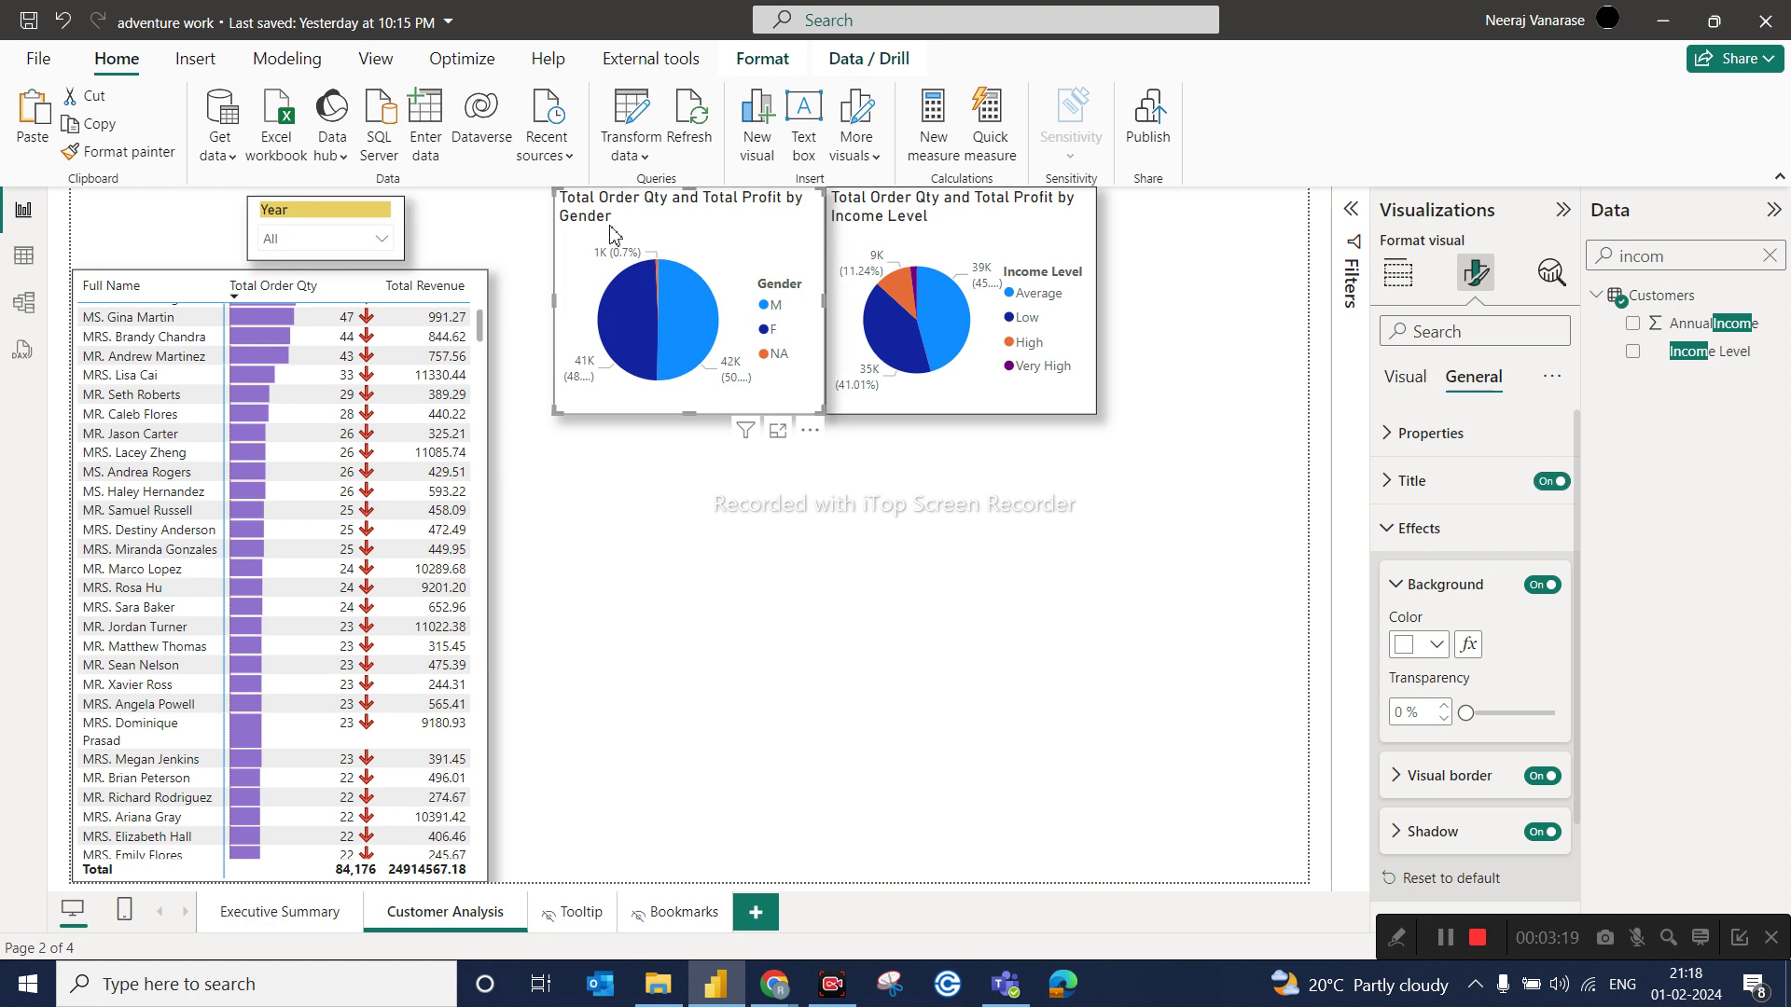
drag(612, 232, 564, 225)
- Align the Income Level pie against the Gender pie and paste a resized copy to its right
drag(859, 245, 810, 244)
drag(807, 245, 810, 245)
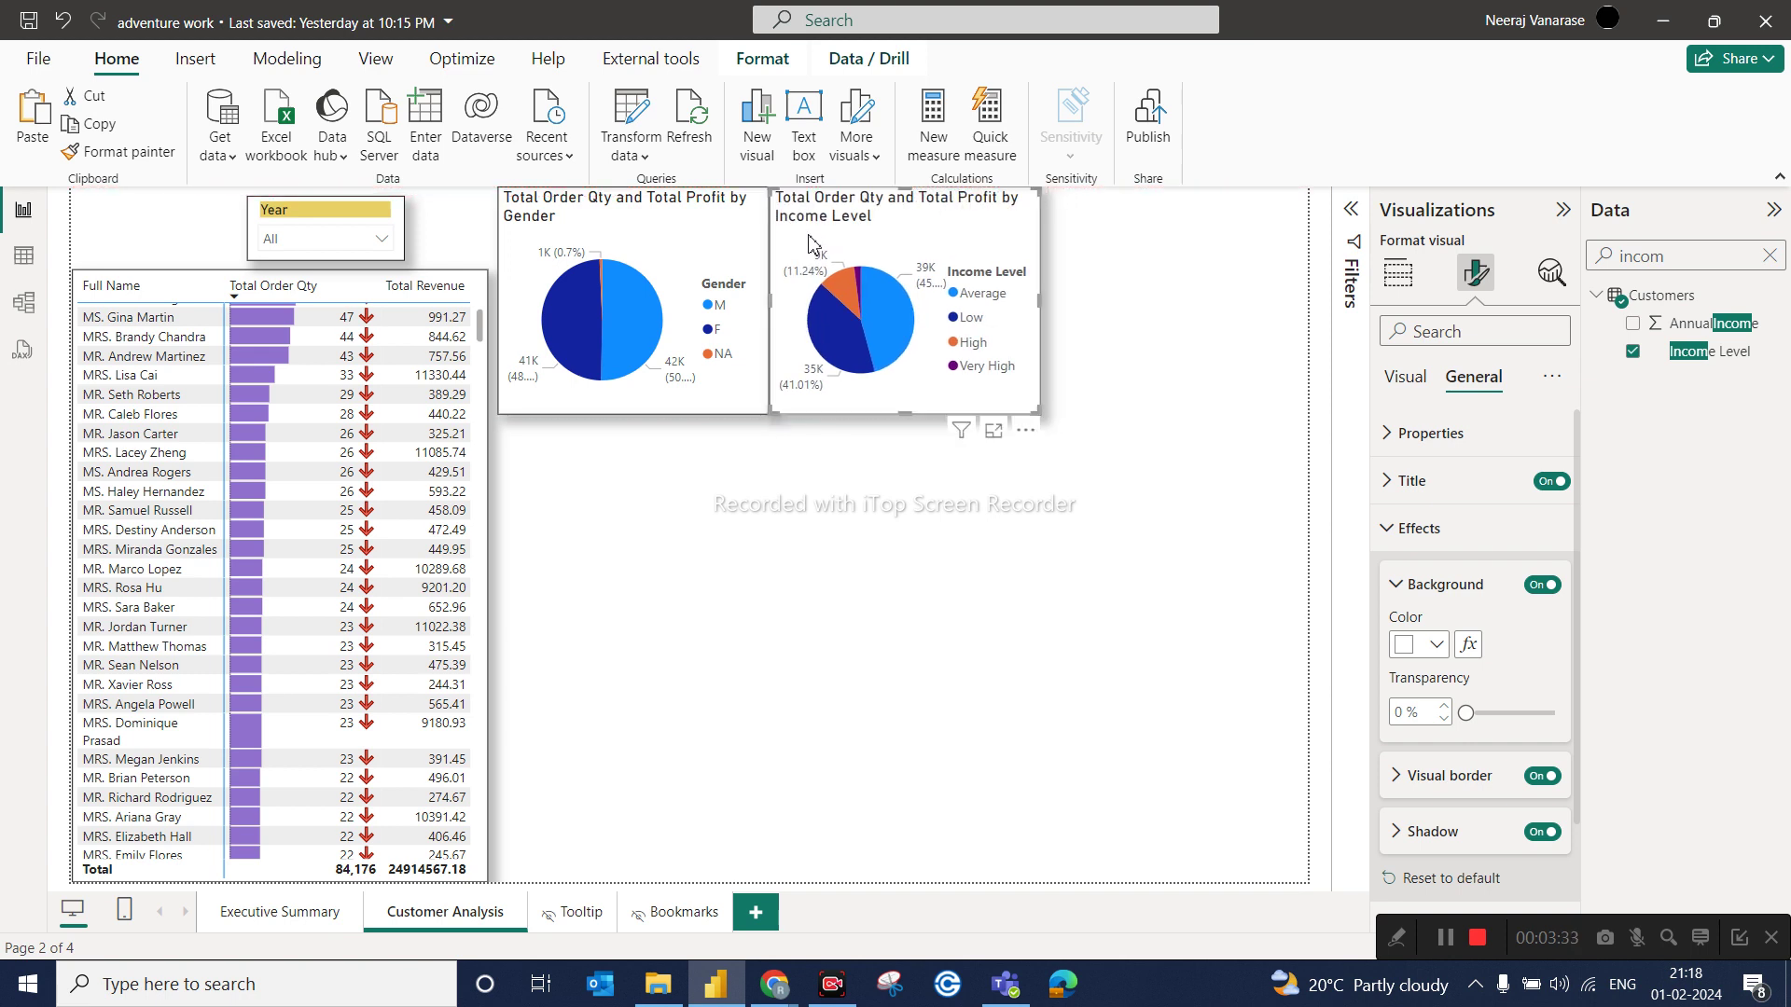
key(ctrl+v)
drag(980, 227, 1107, 227)
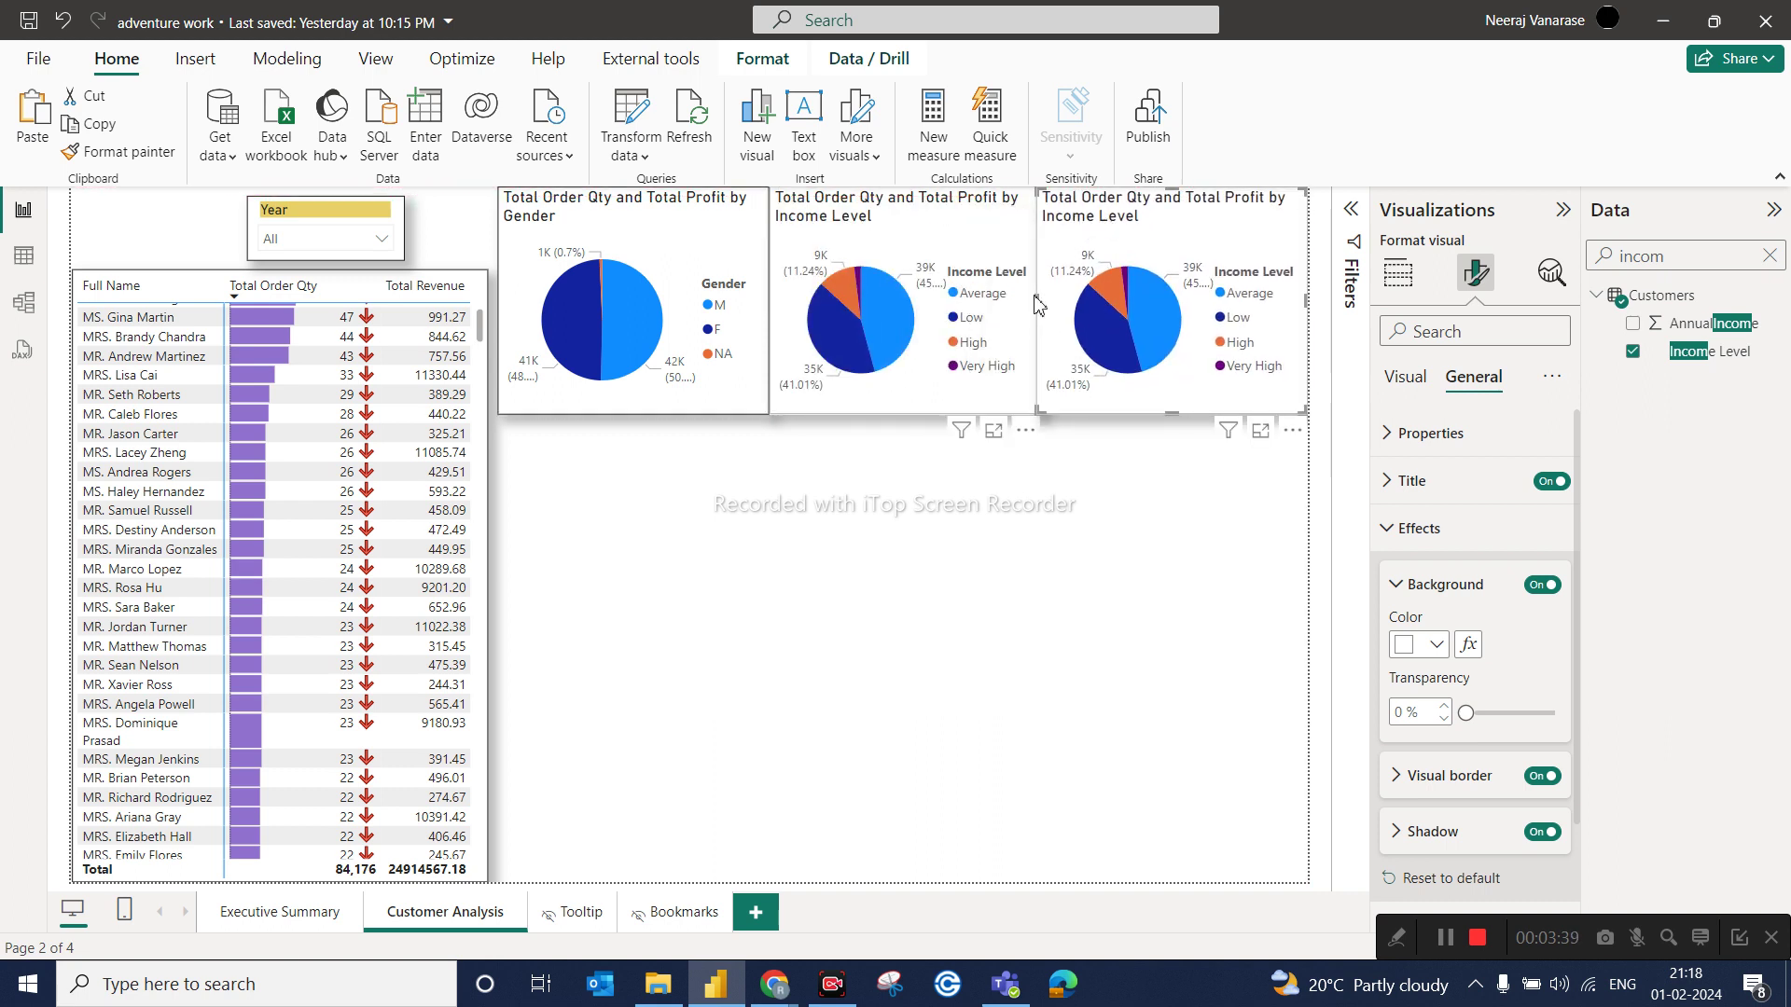
drag(1040, 297, 1046, 309)
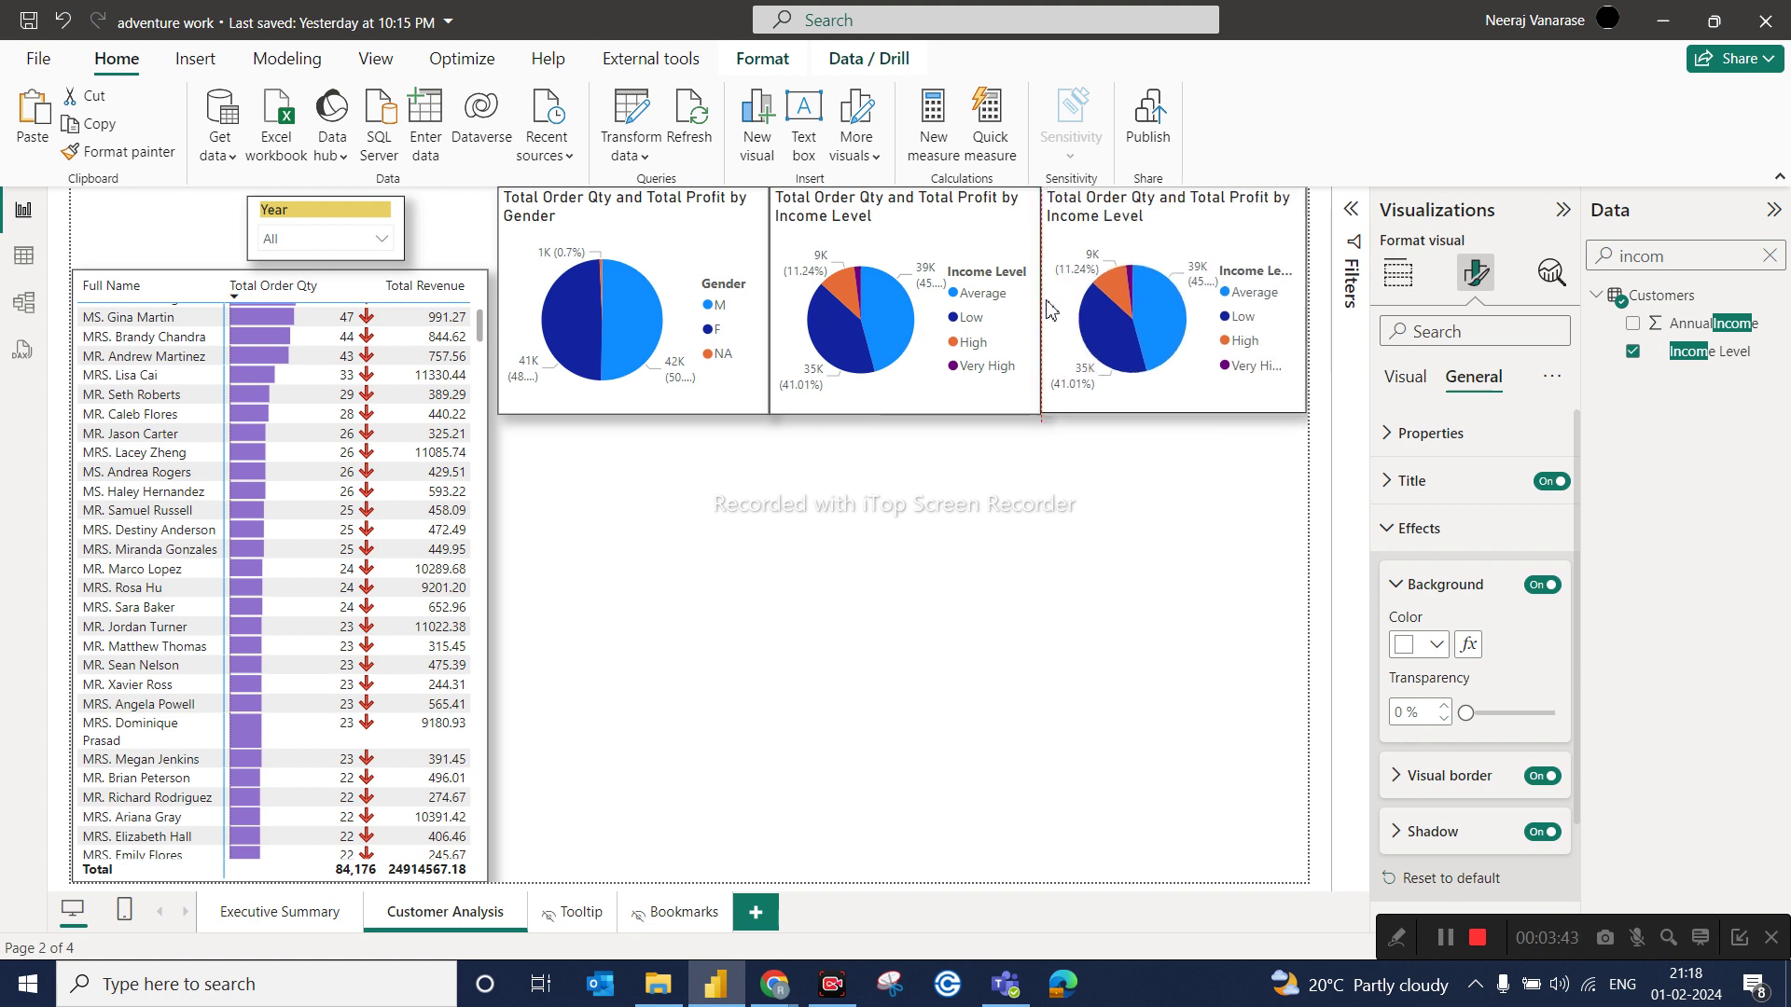
click(623, 218)
- Nudge the Gender and middle Income Level pies left, then select the rightmost pie
key(Left)
key(Left)
key(Left)
key(Left)
key(Left)
key(Left)
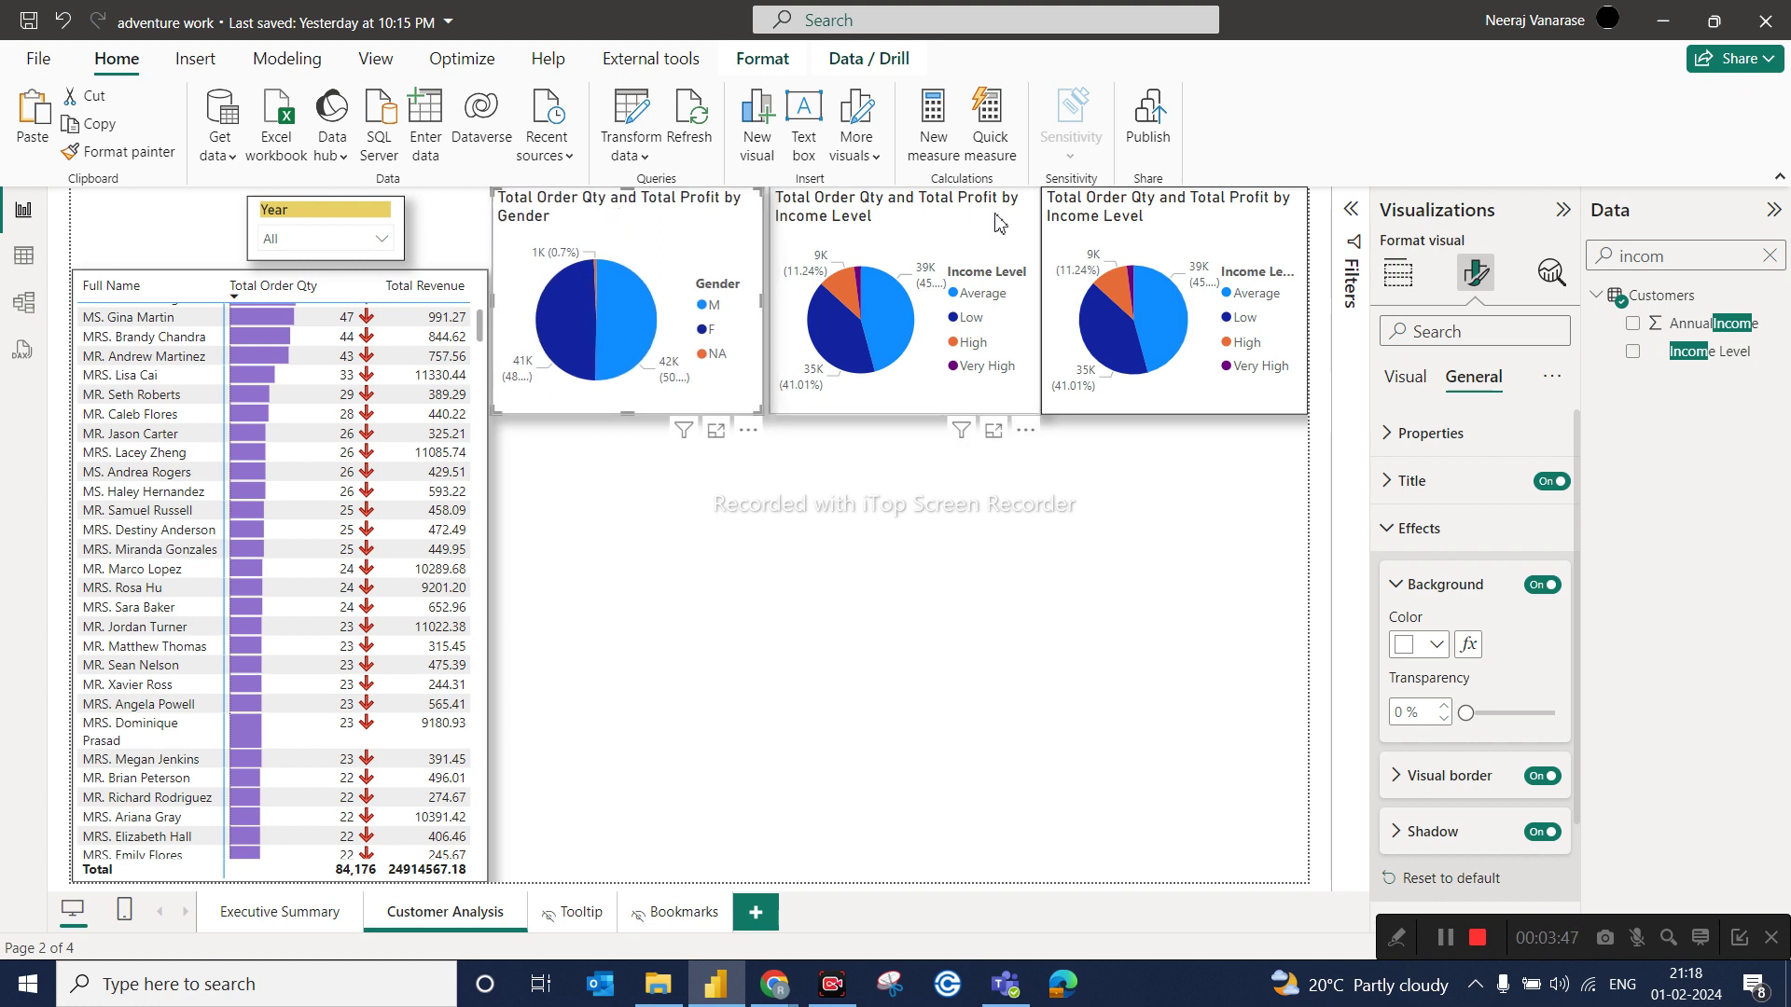
click(974, 220)
key(Left)
key(Left)
click(1110, 218)
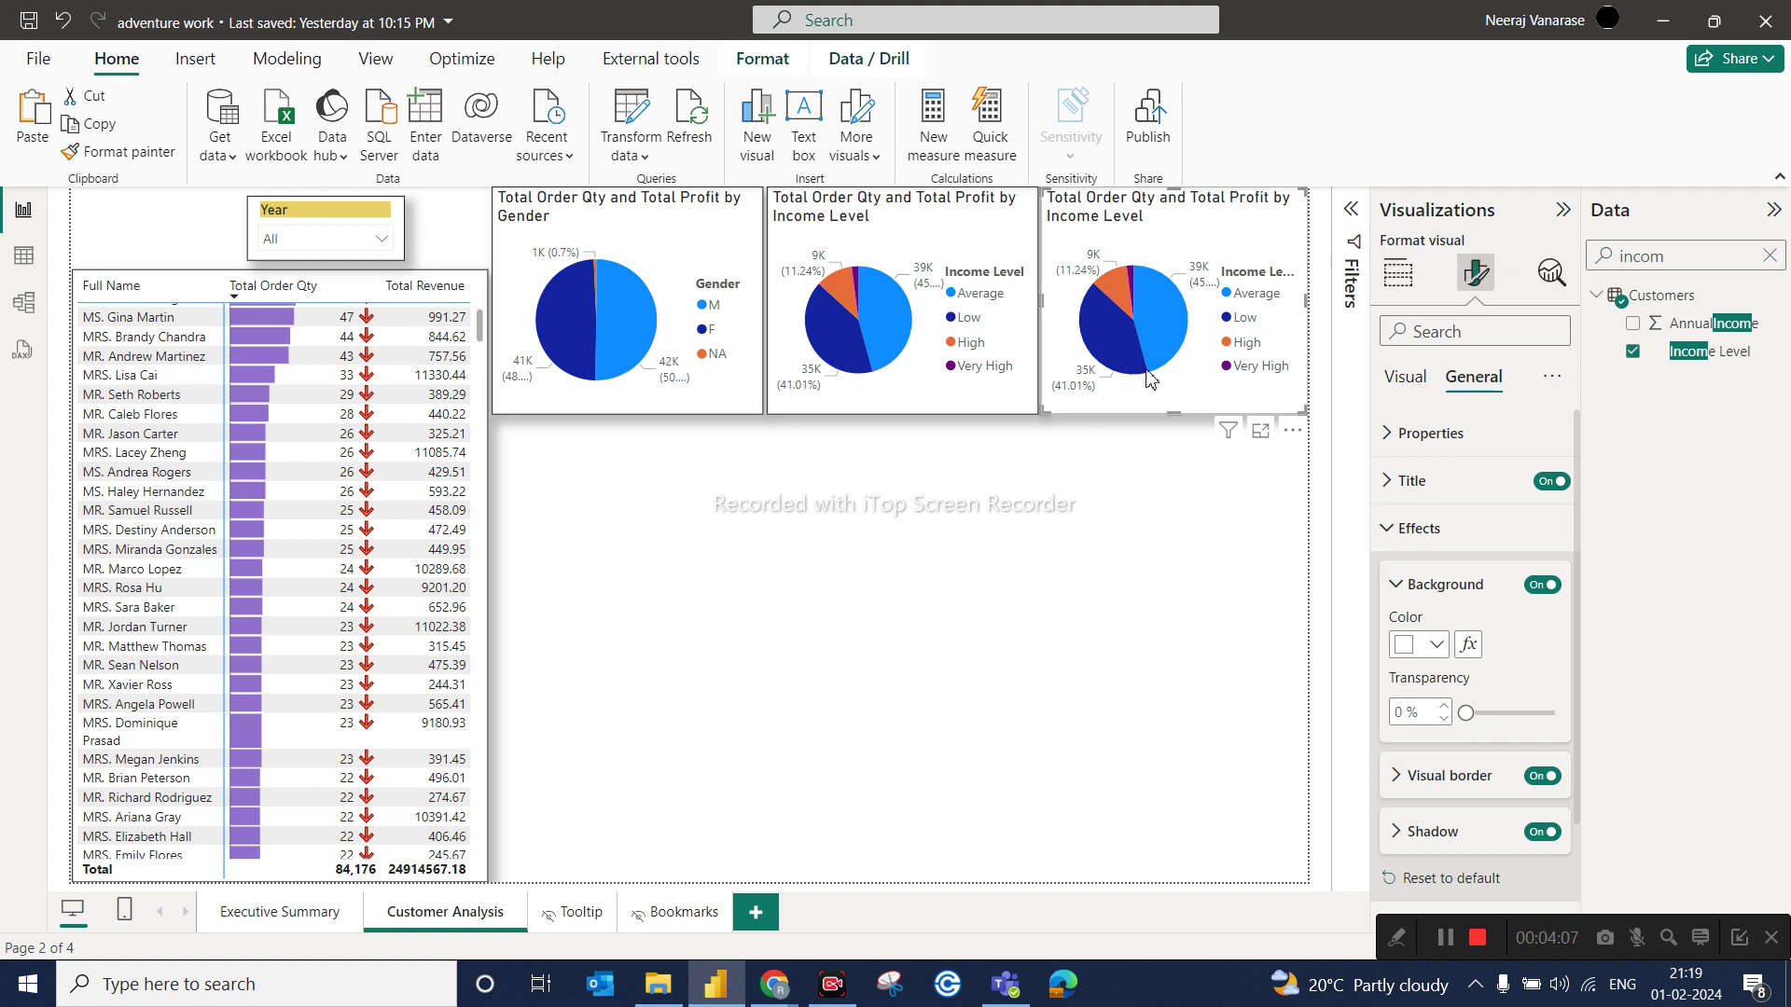
- Convert the third pie to a donut and replace its Income Level legend with Occupation
click(1396, 285)
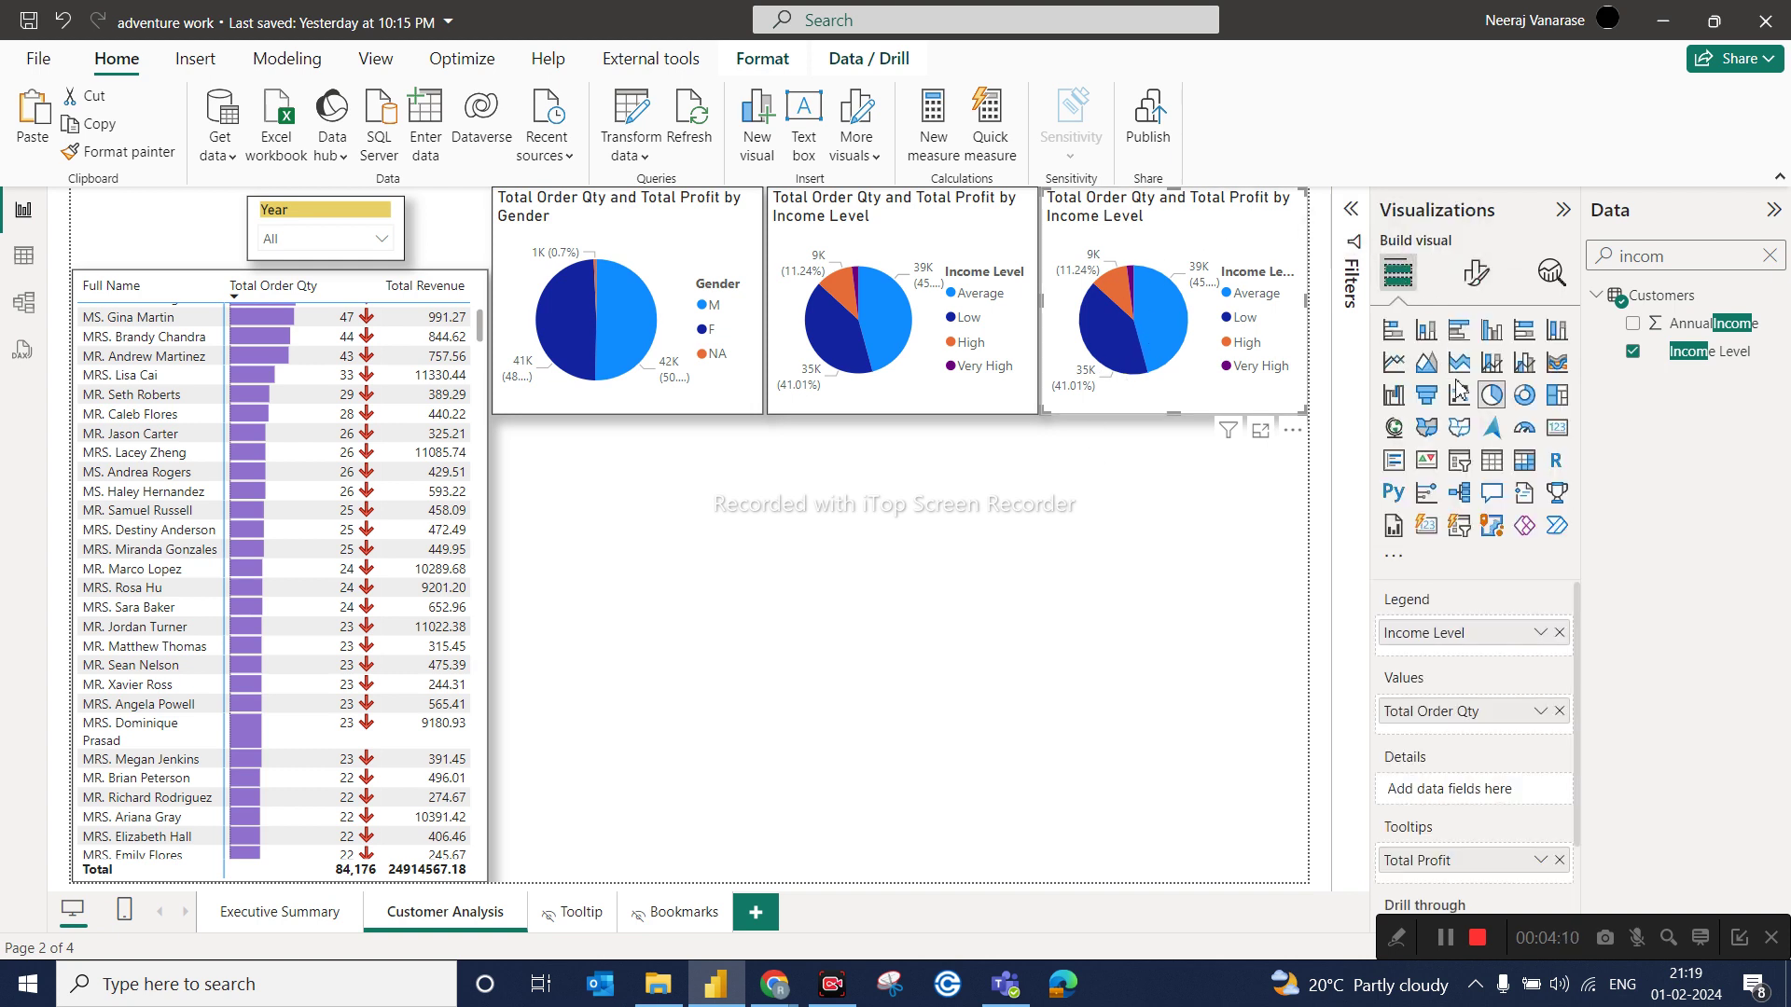
click(1534, 395)
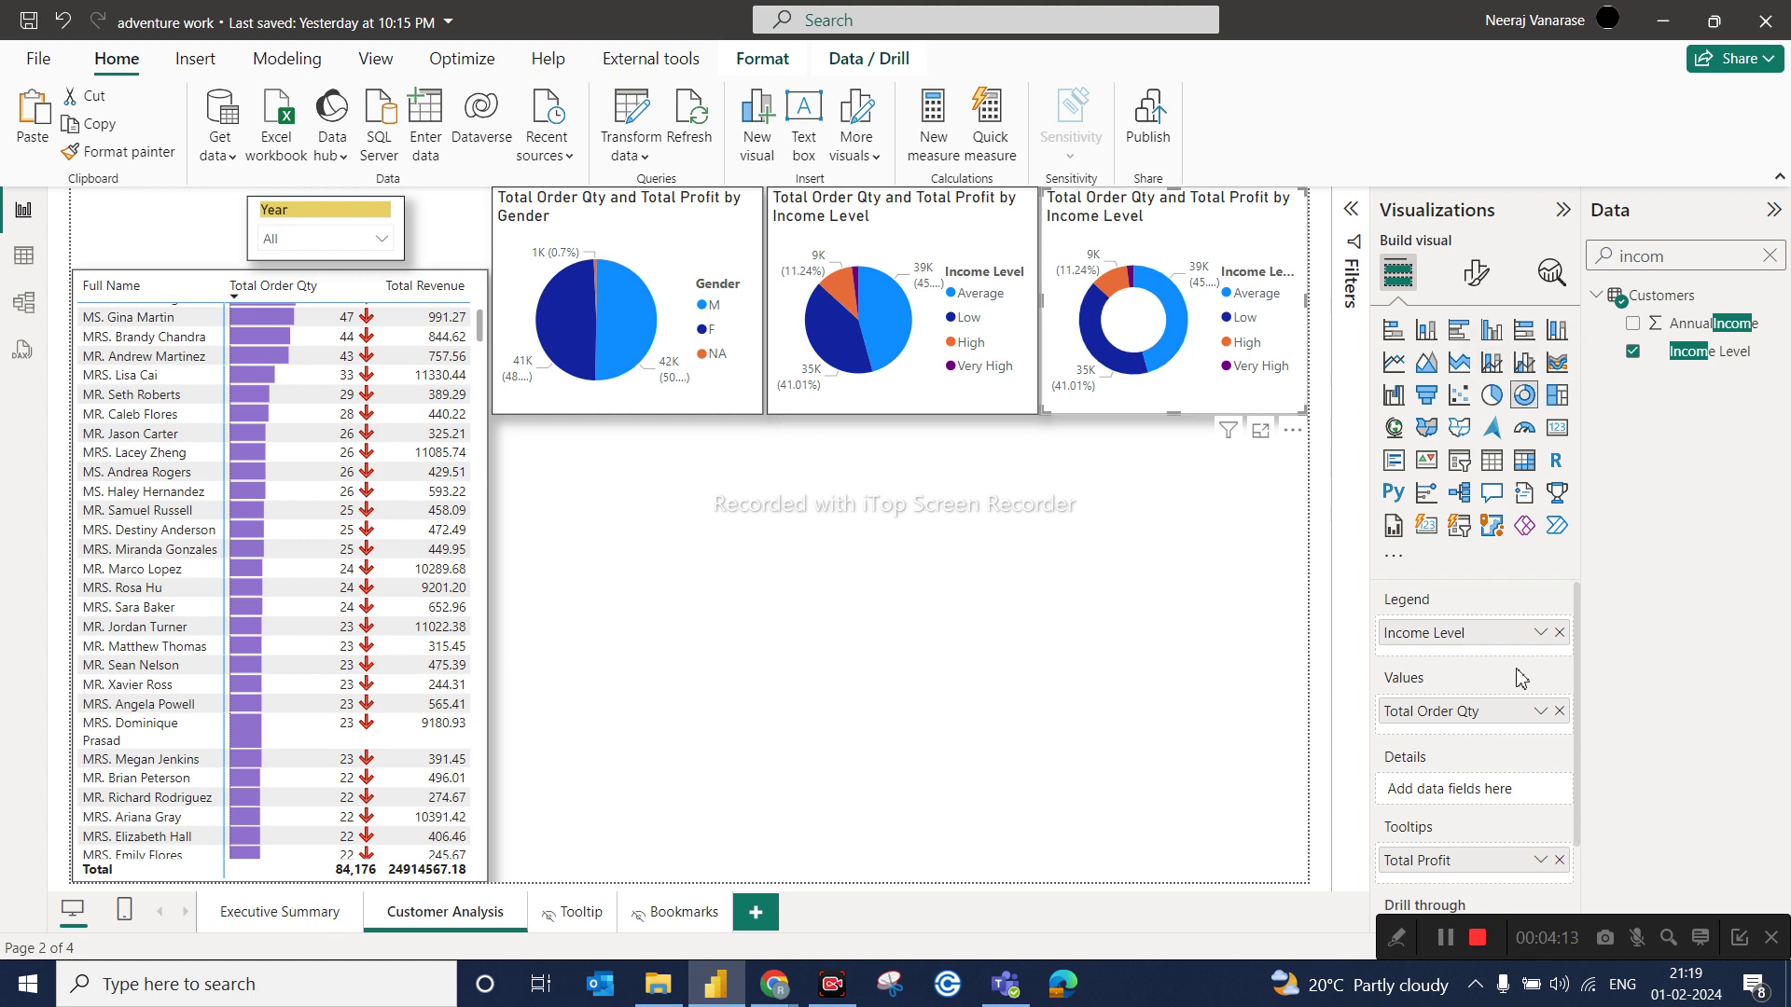
click(1559, 634)
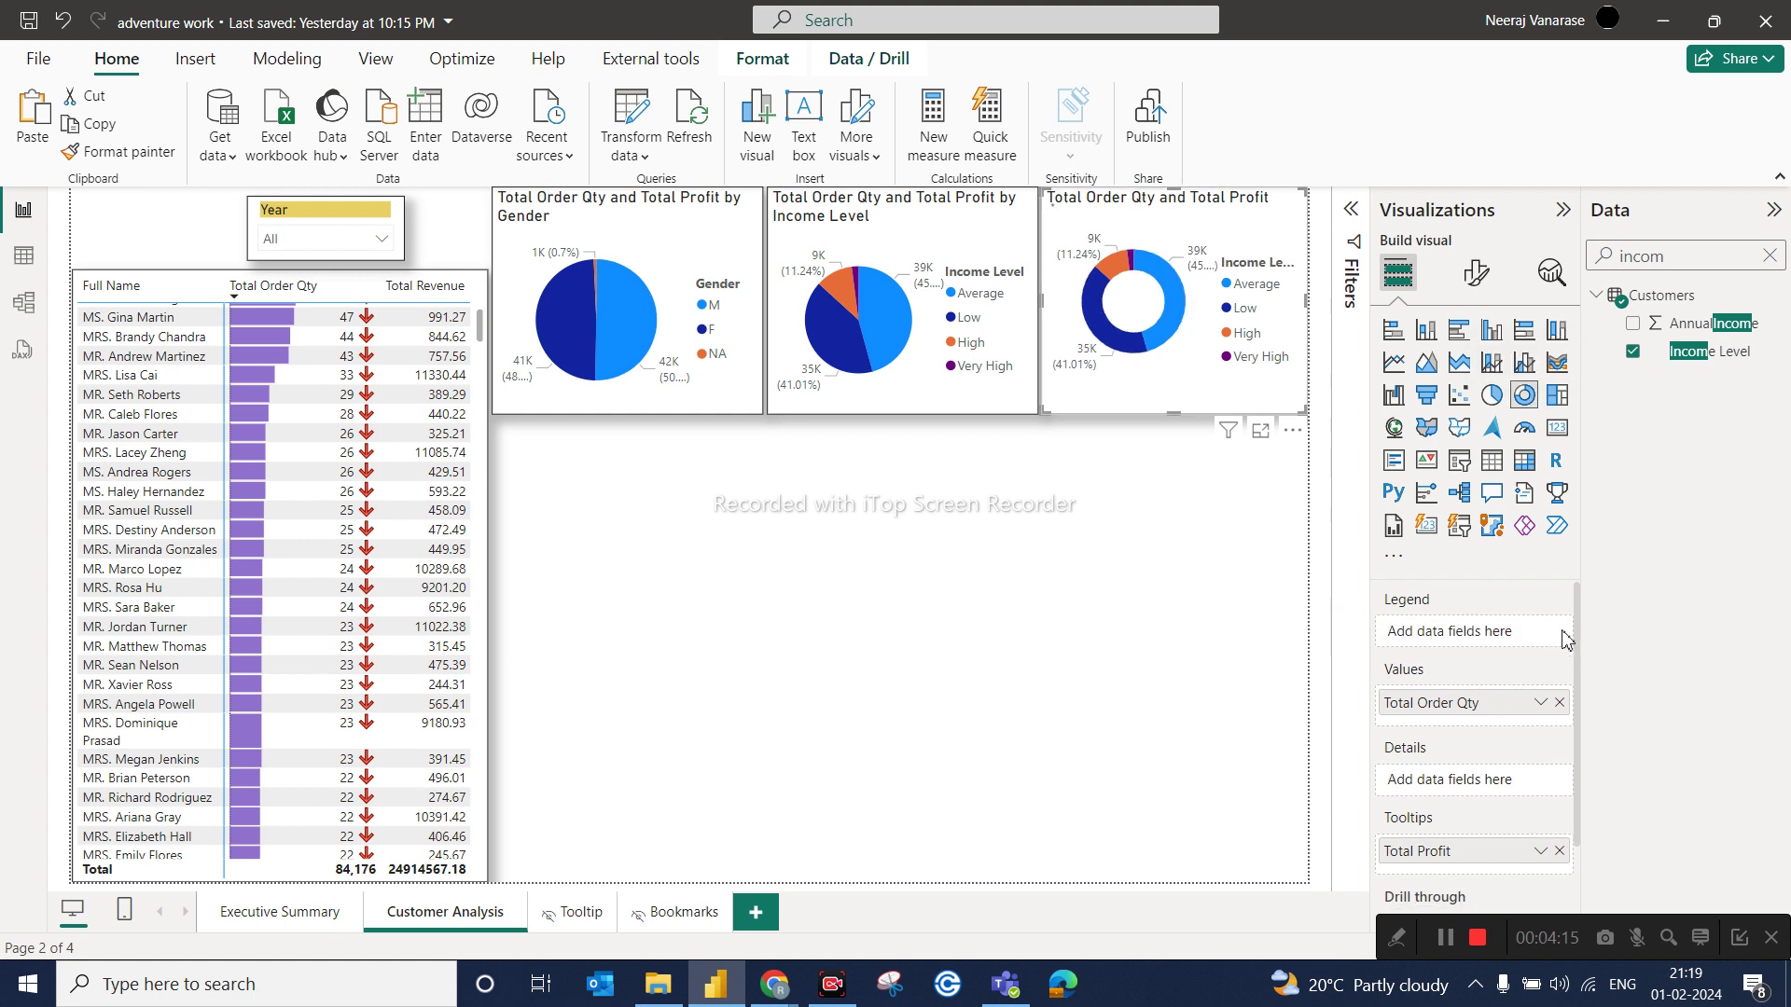
double_click(1670, 252)
text(occu)
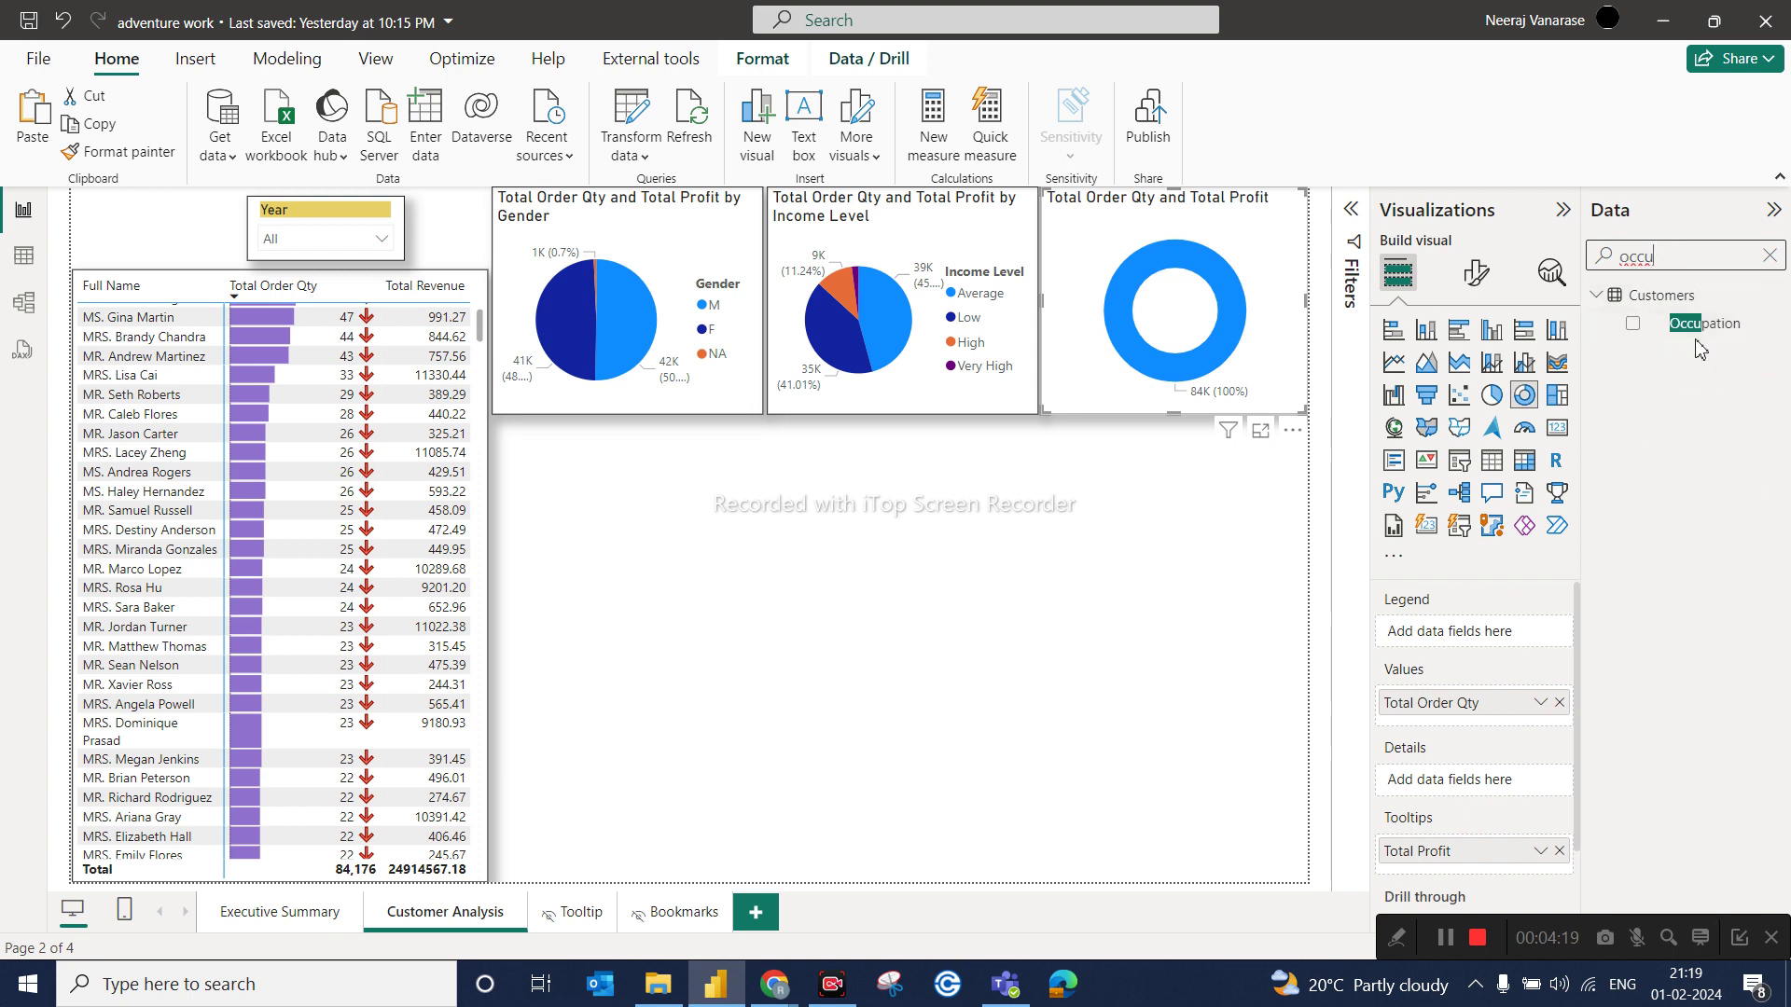
drag(1702, 324, 1506, 634)
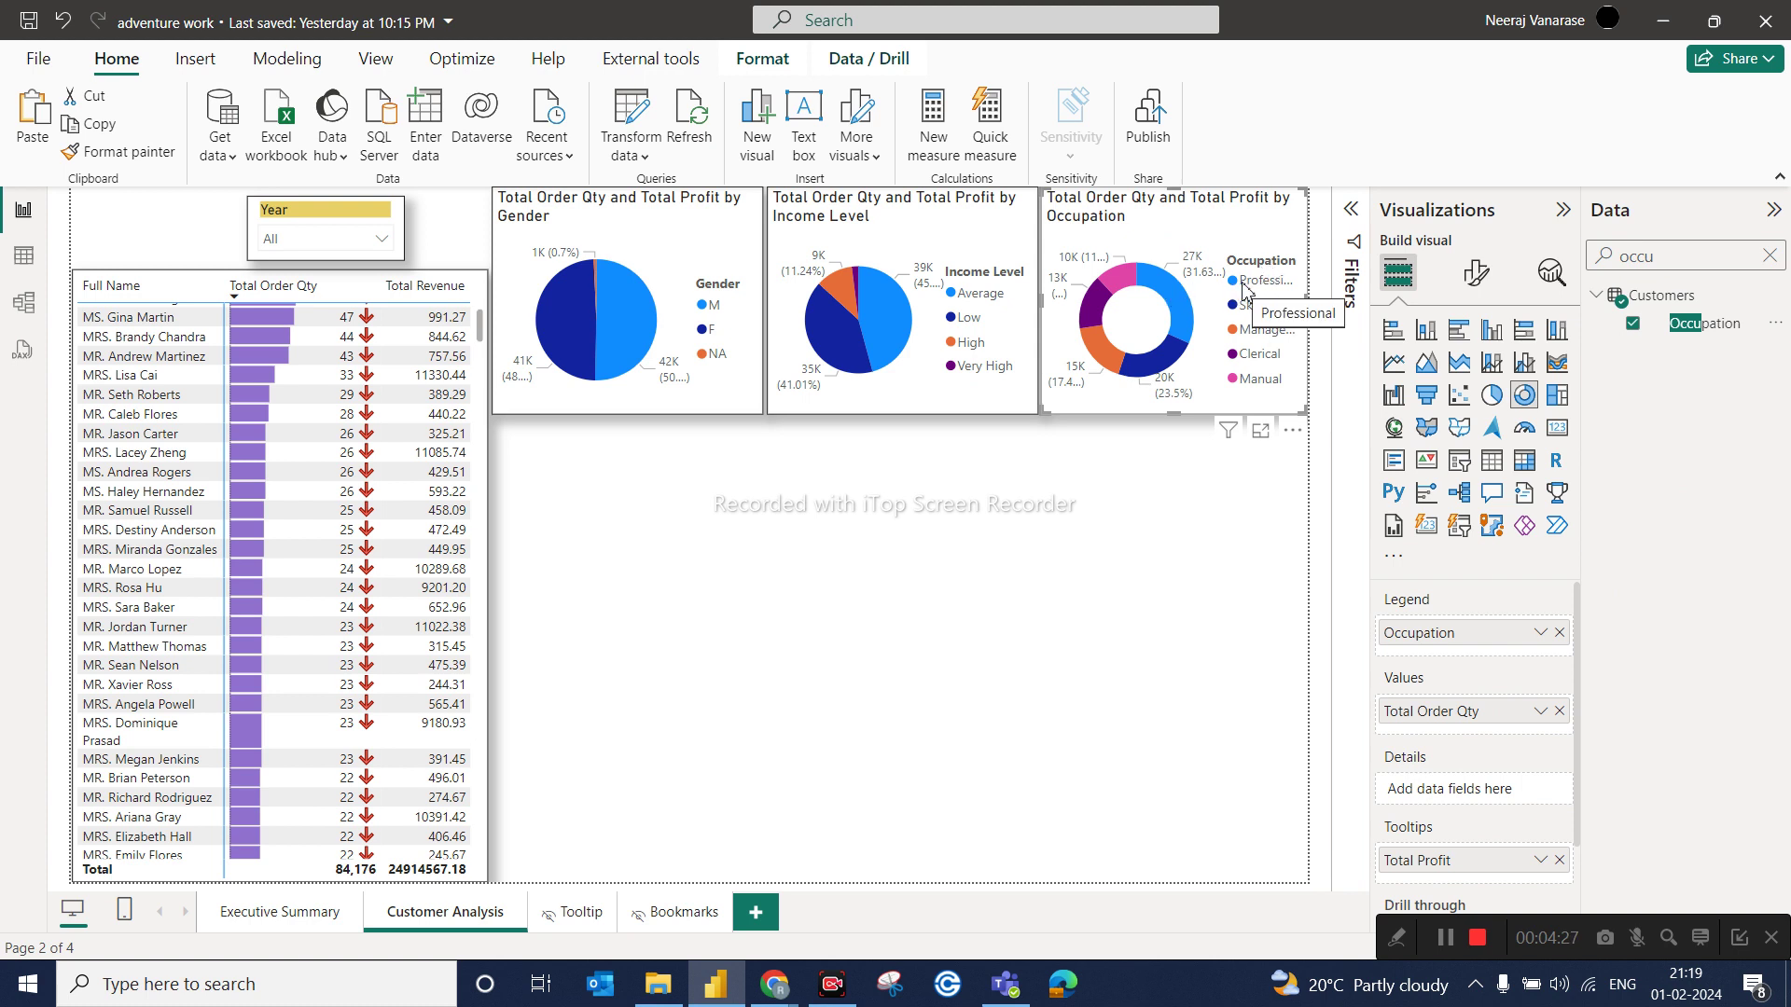
mouse_move(1180, 306)
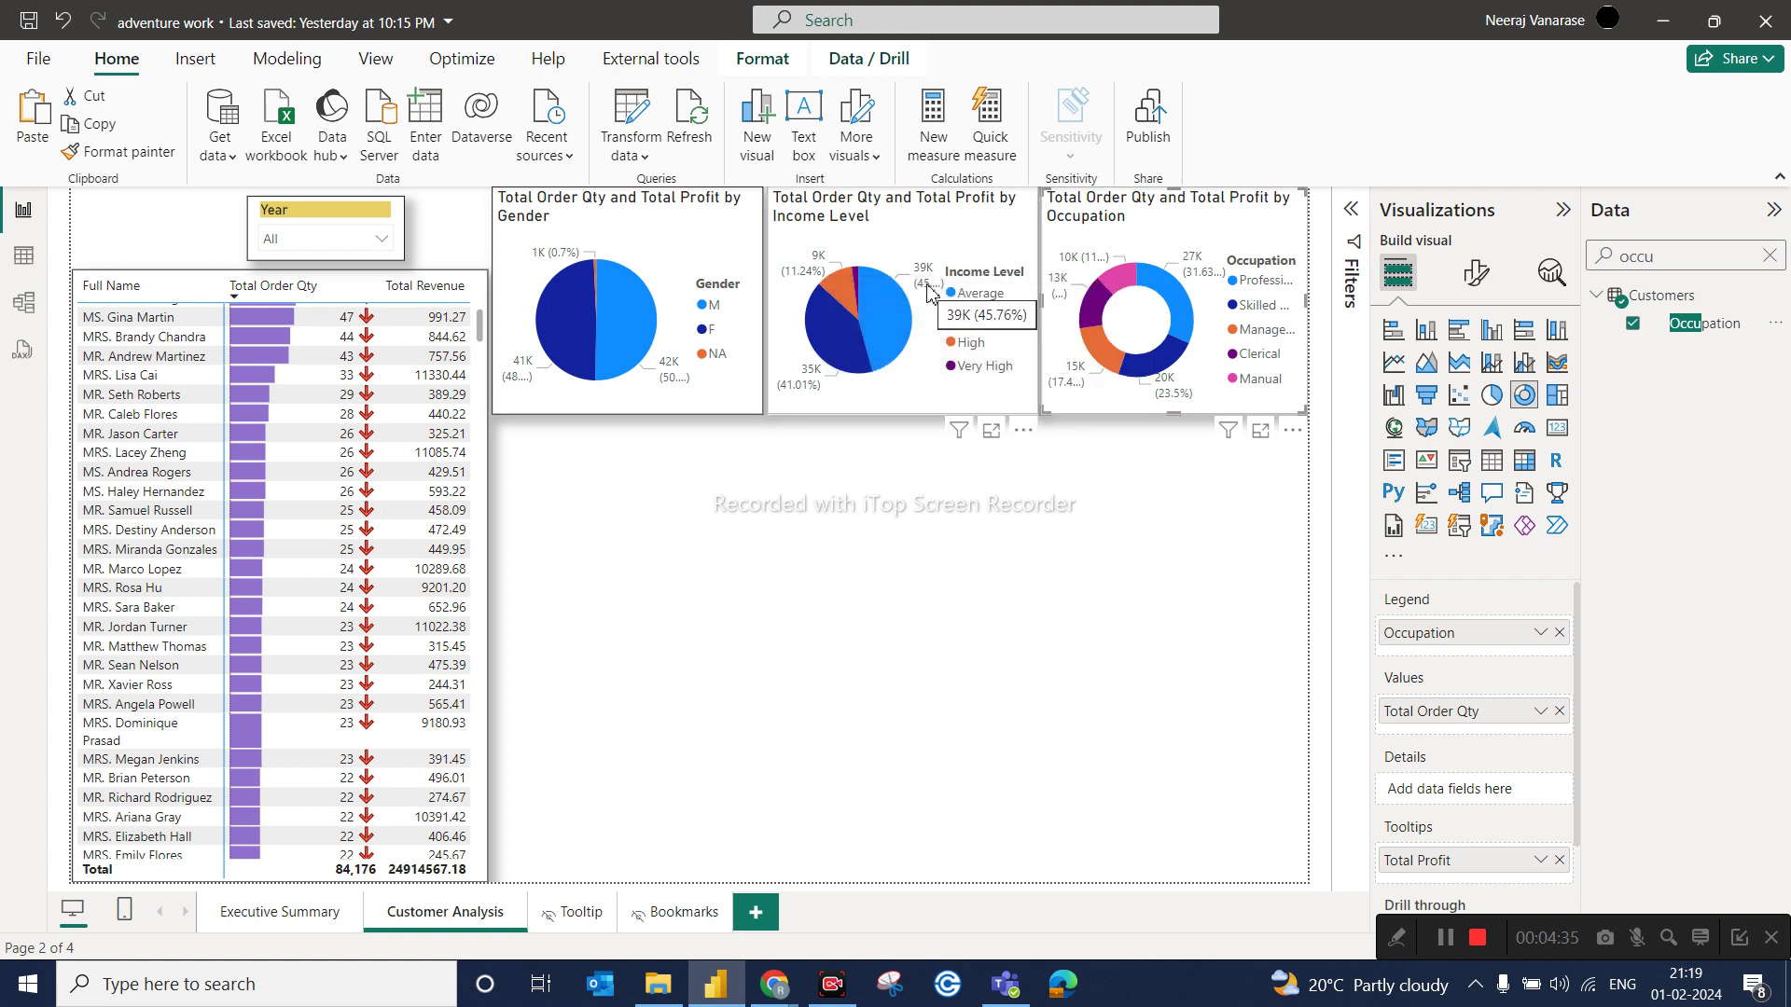
click(616, 554)
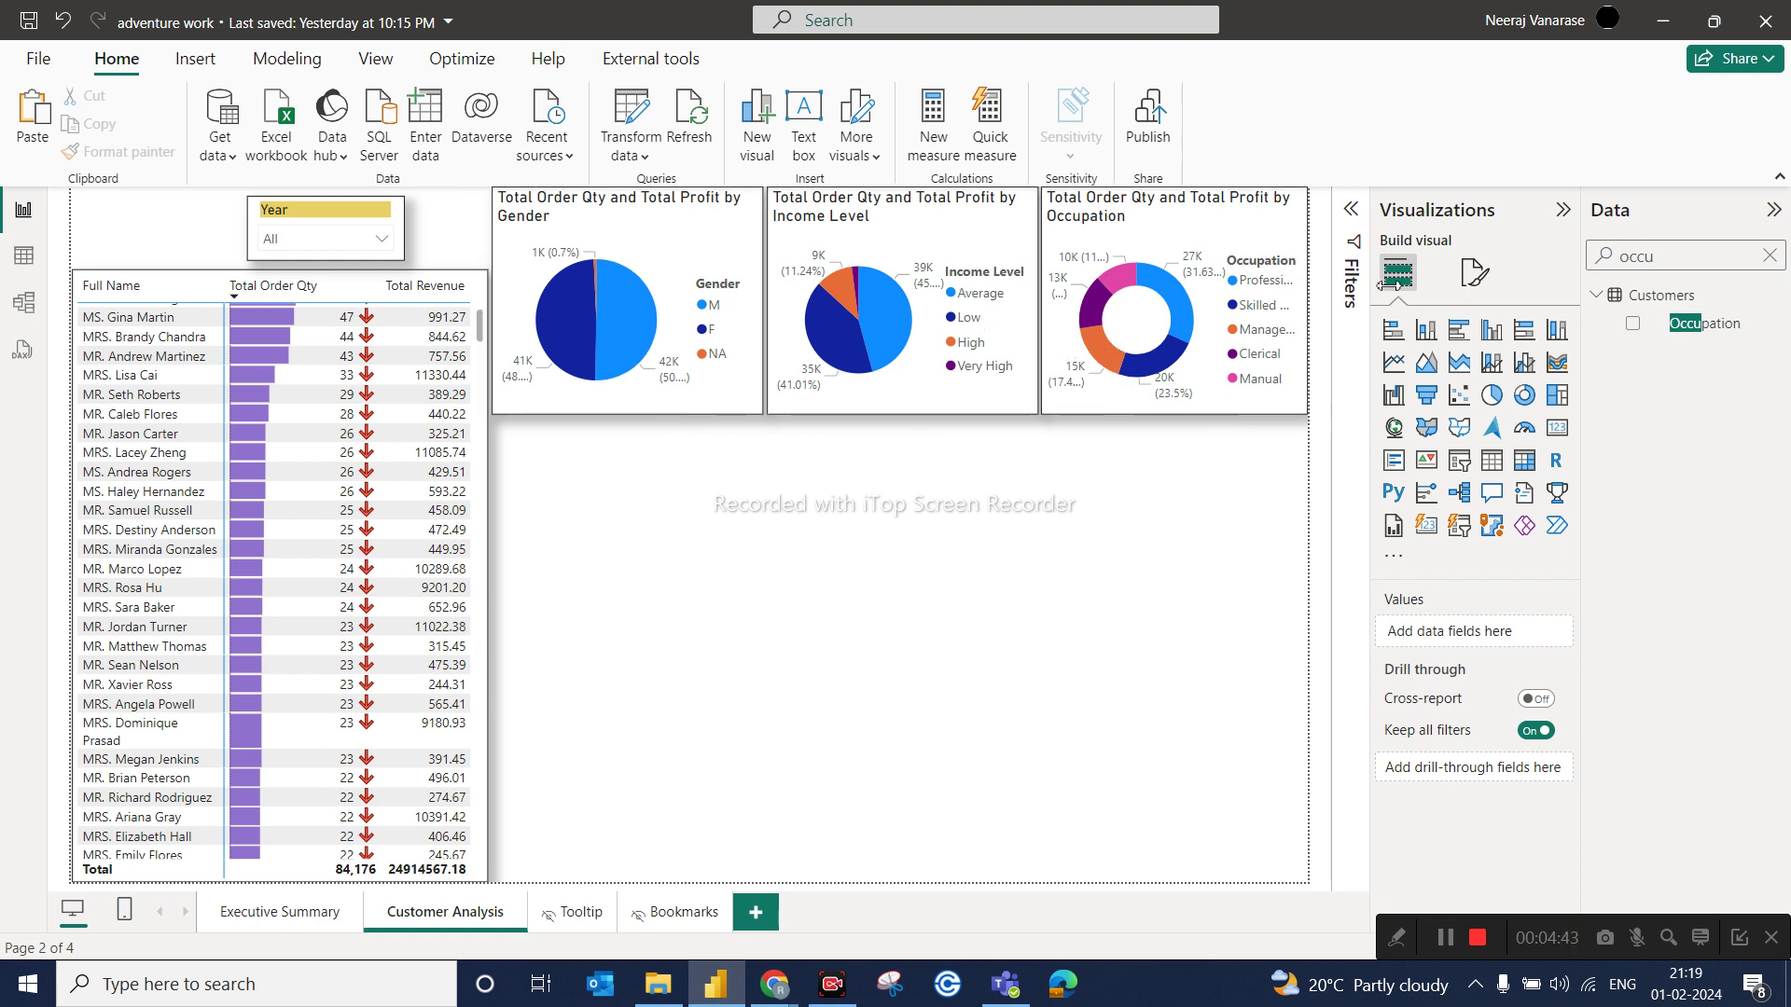
click(1660, 295)
click(23, 254)
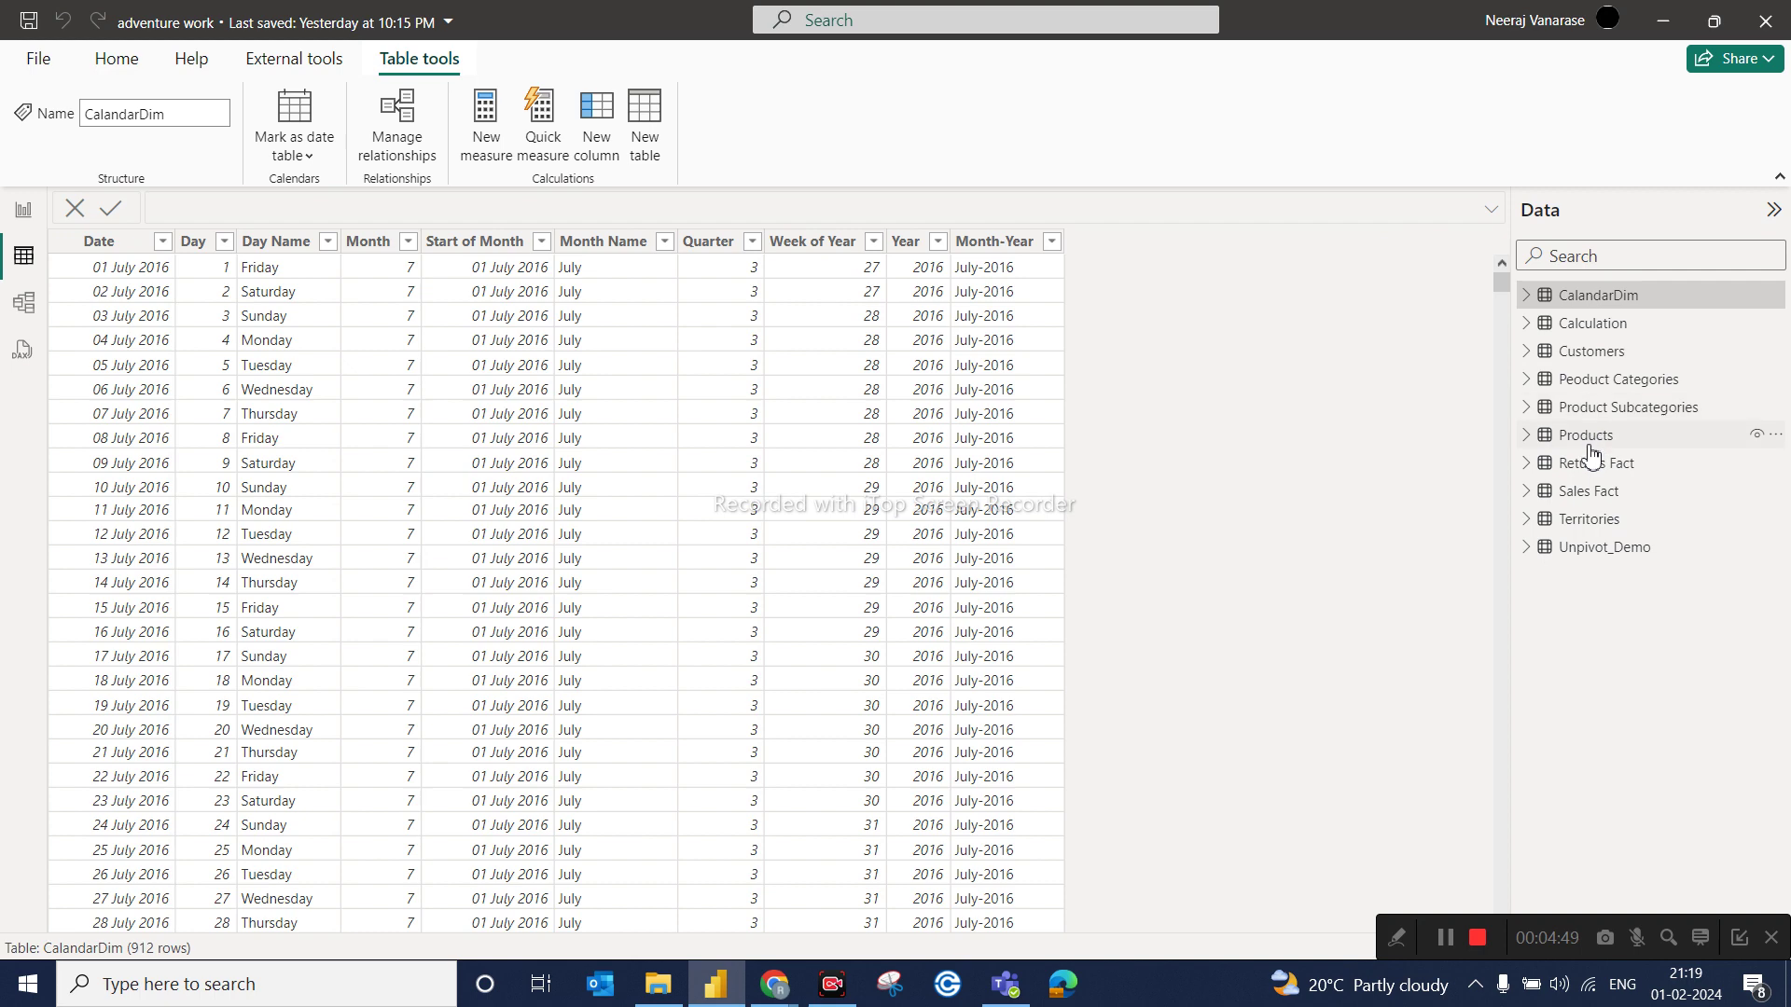
click(1589, 355)
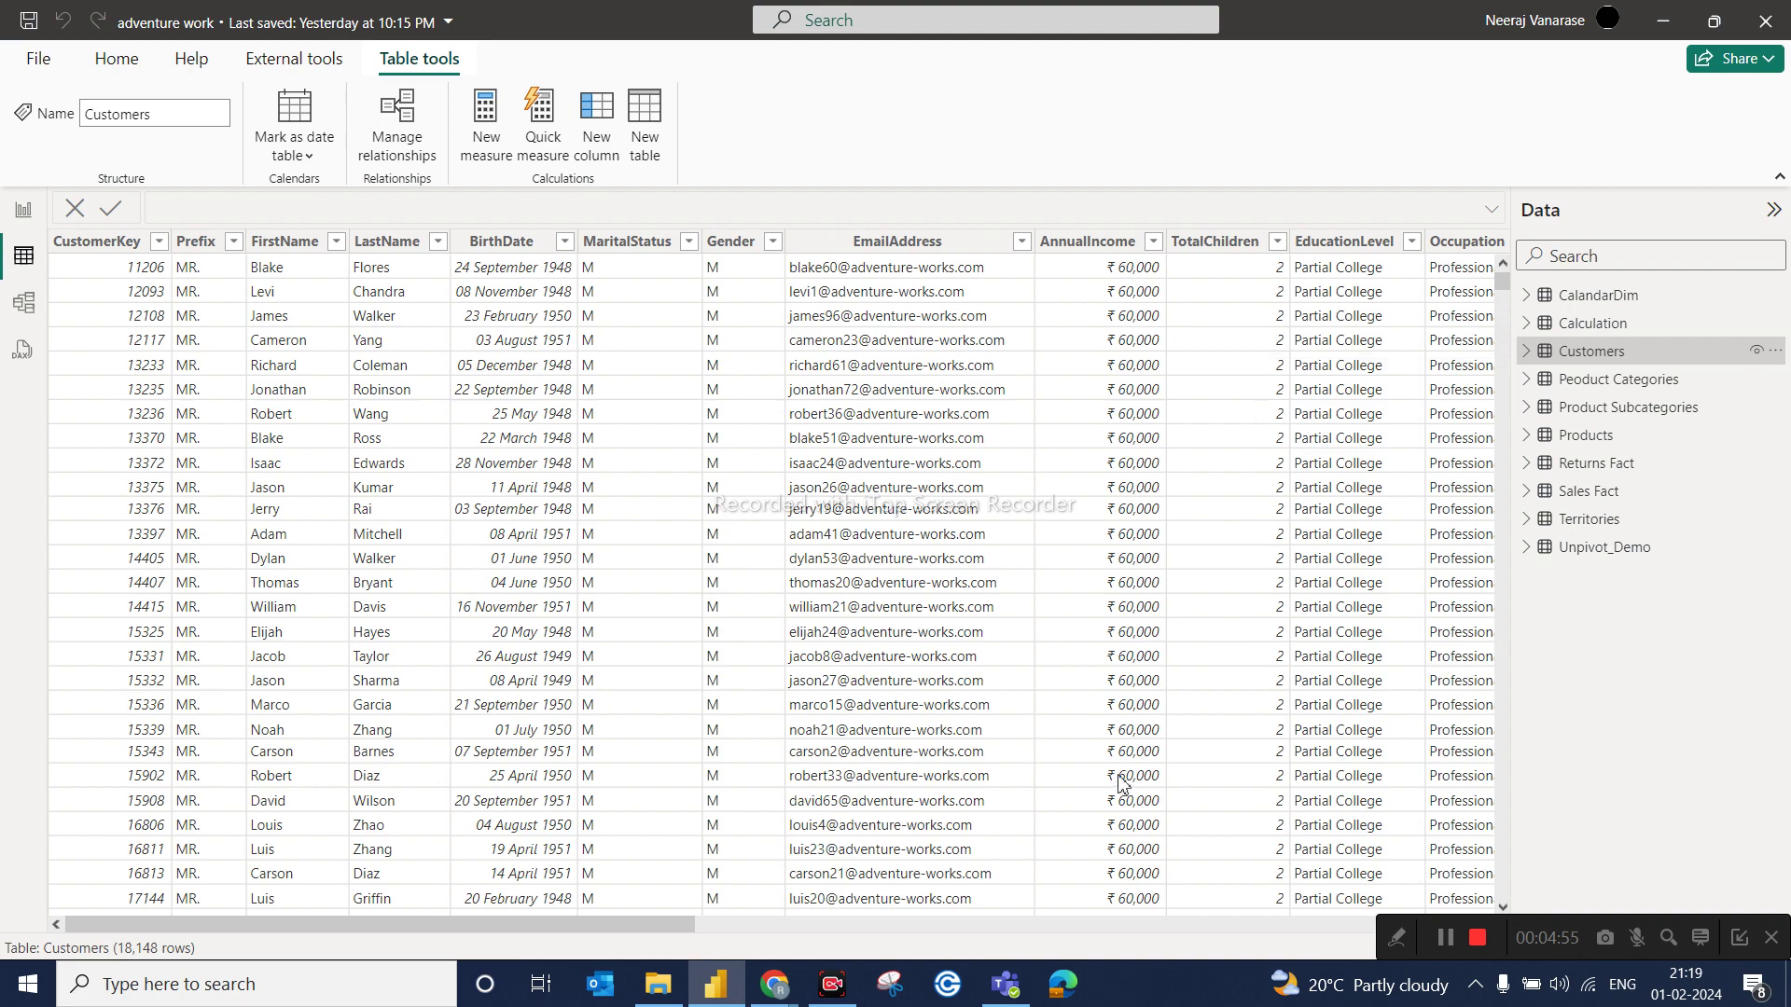
drag(623, 932, 1408, 830)
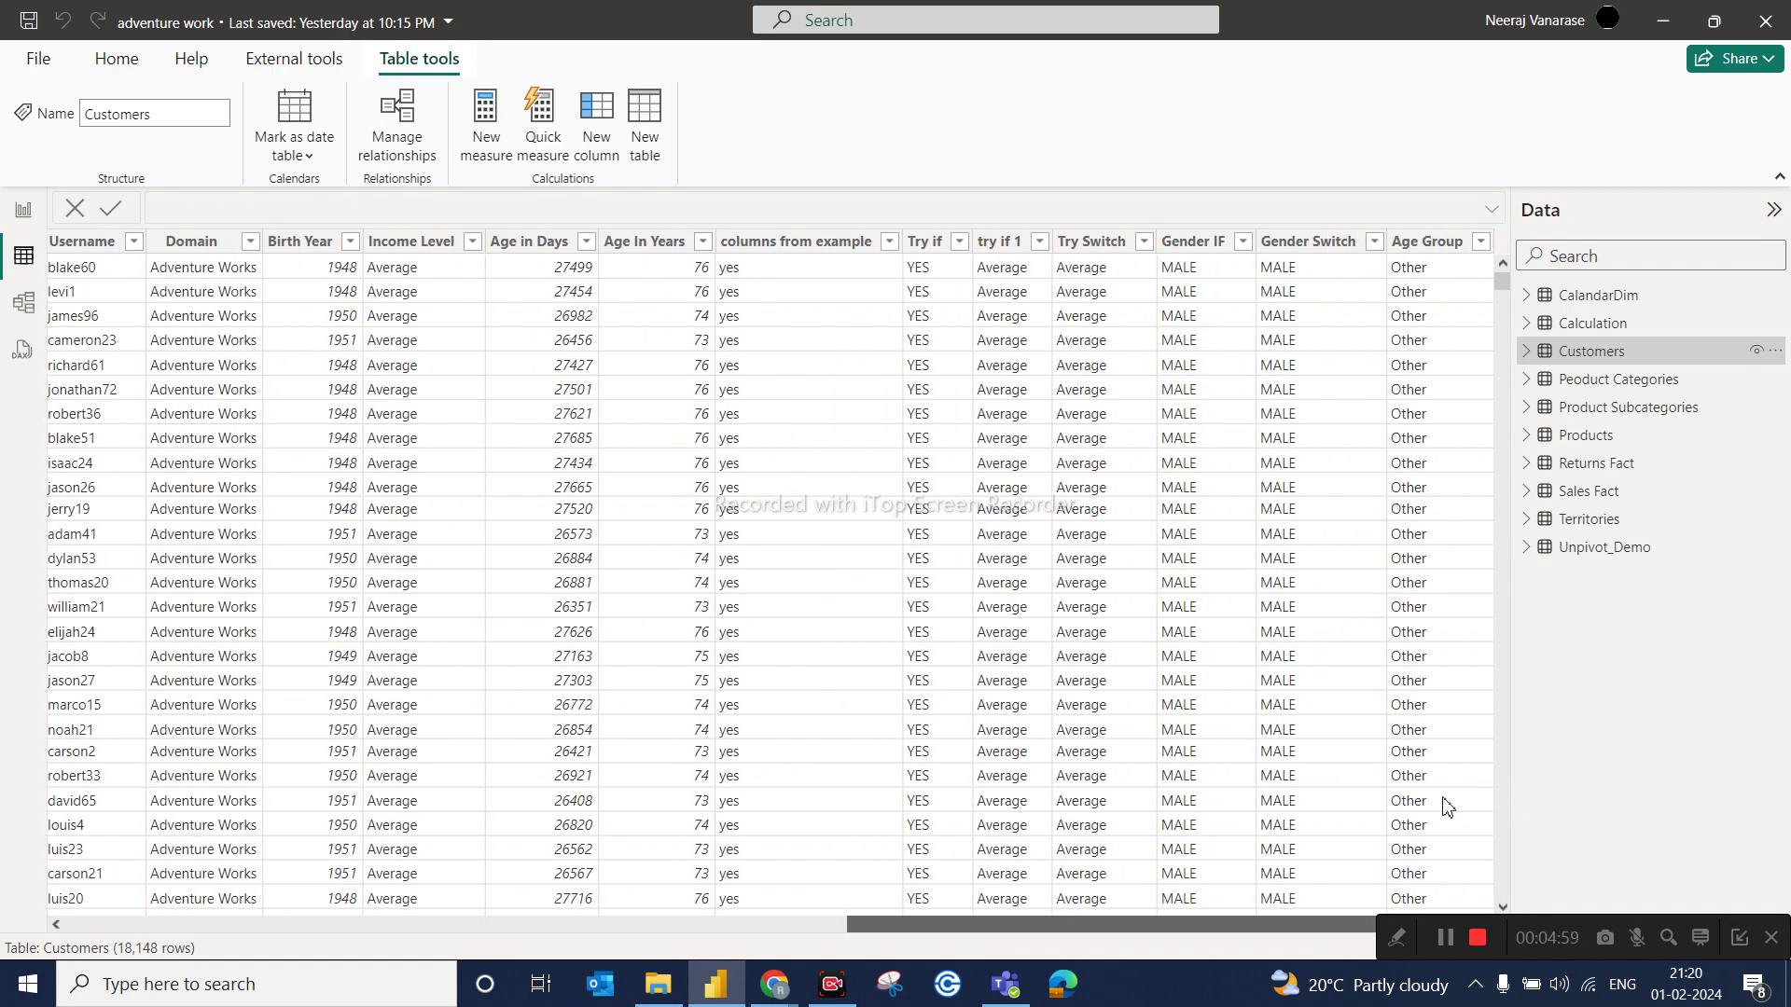
scroll(1448, 807, left, 2)
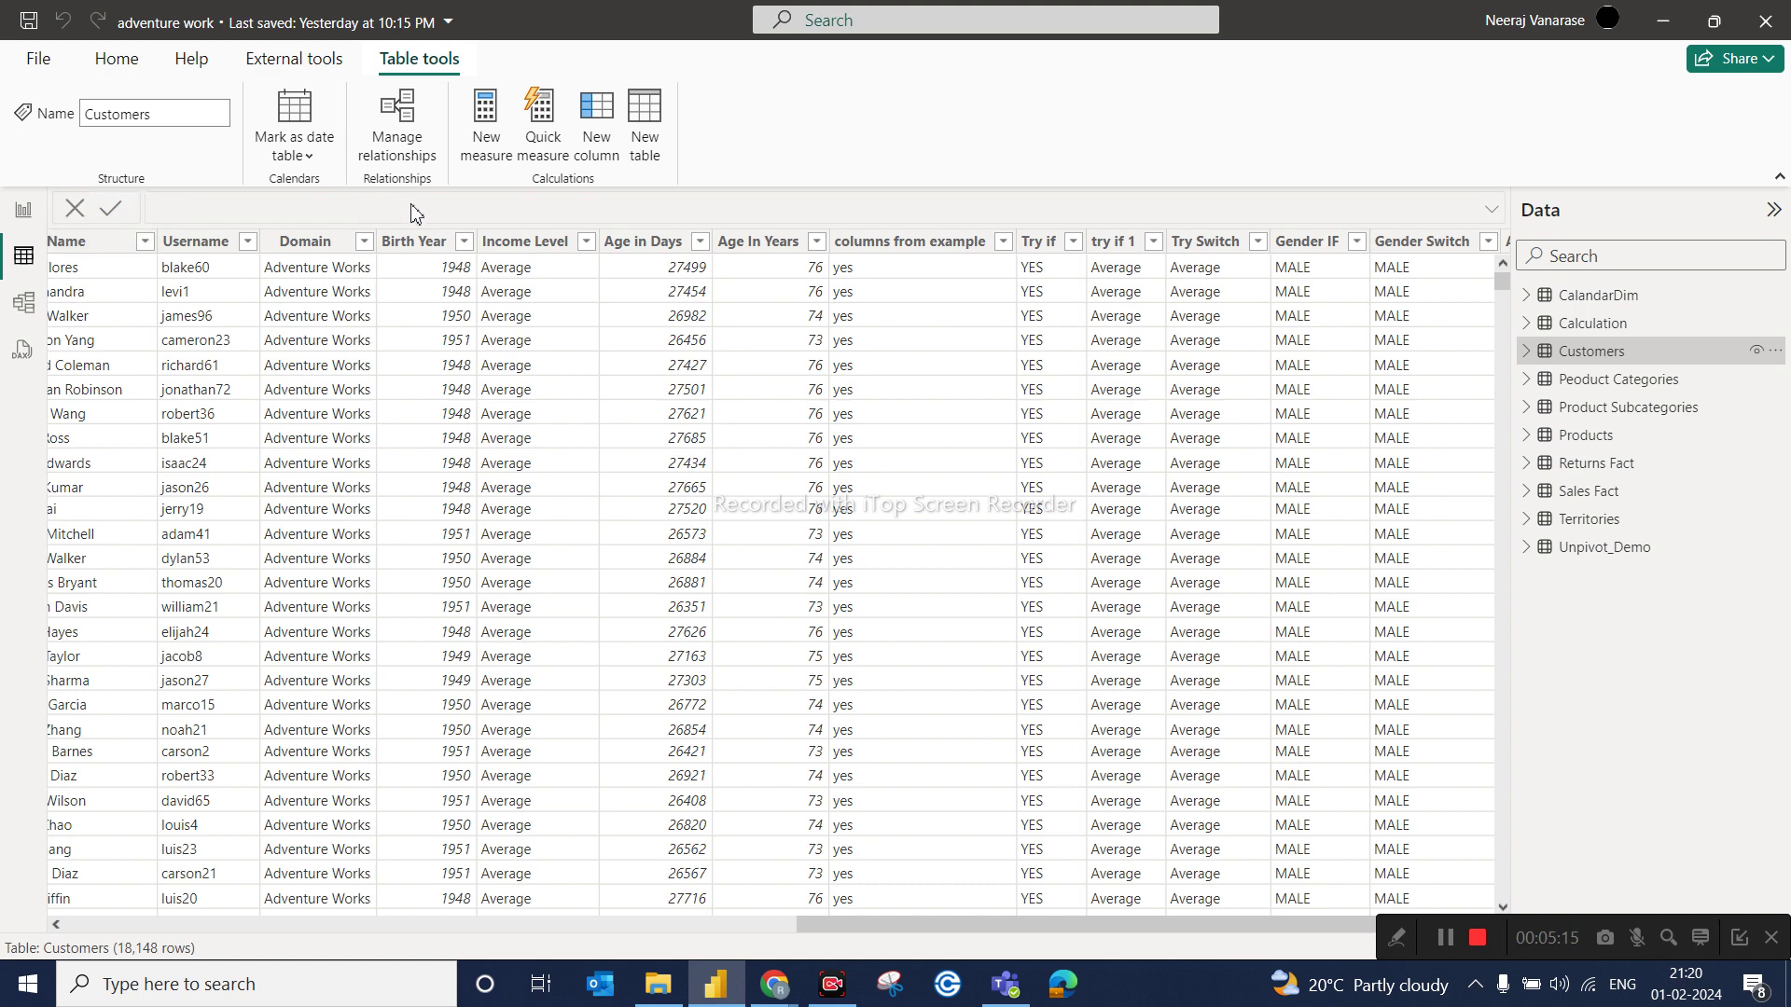
click(23, 209)
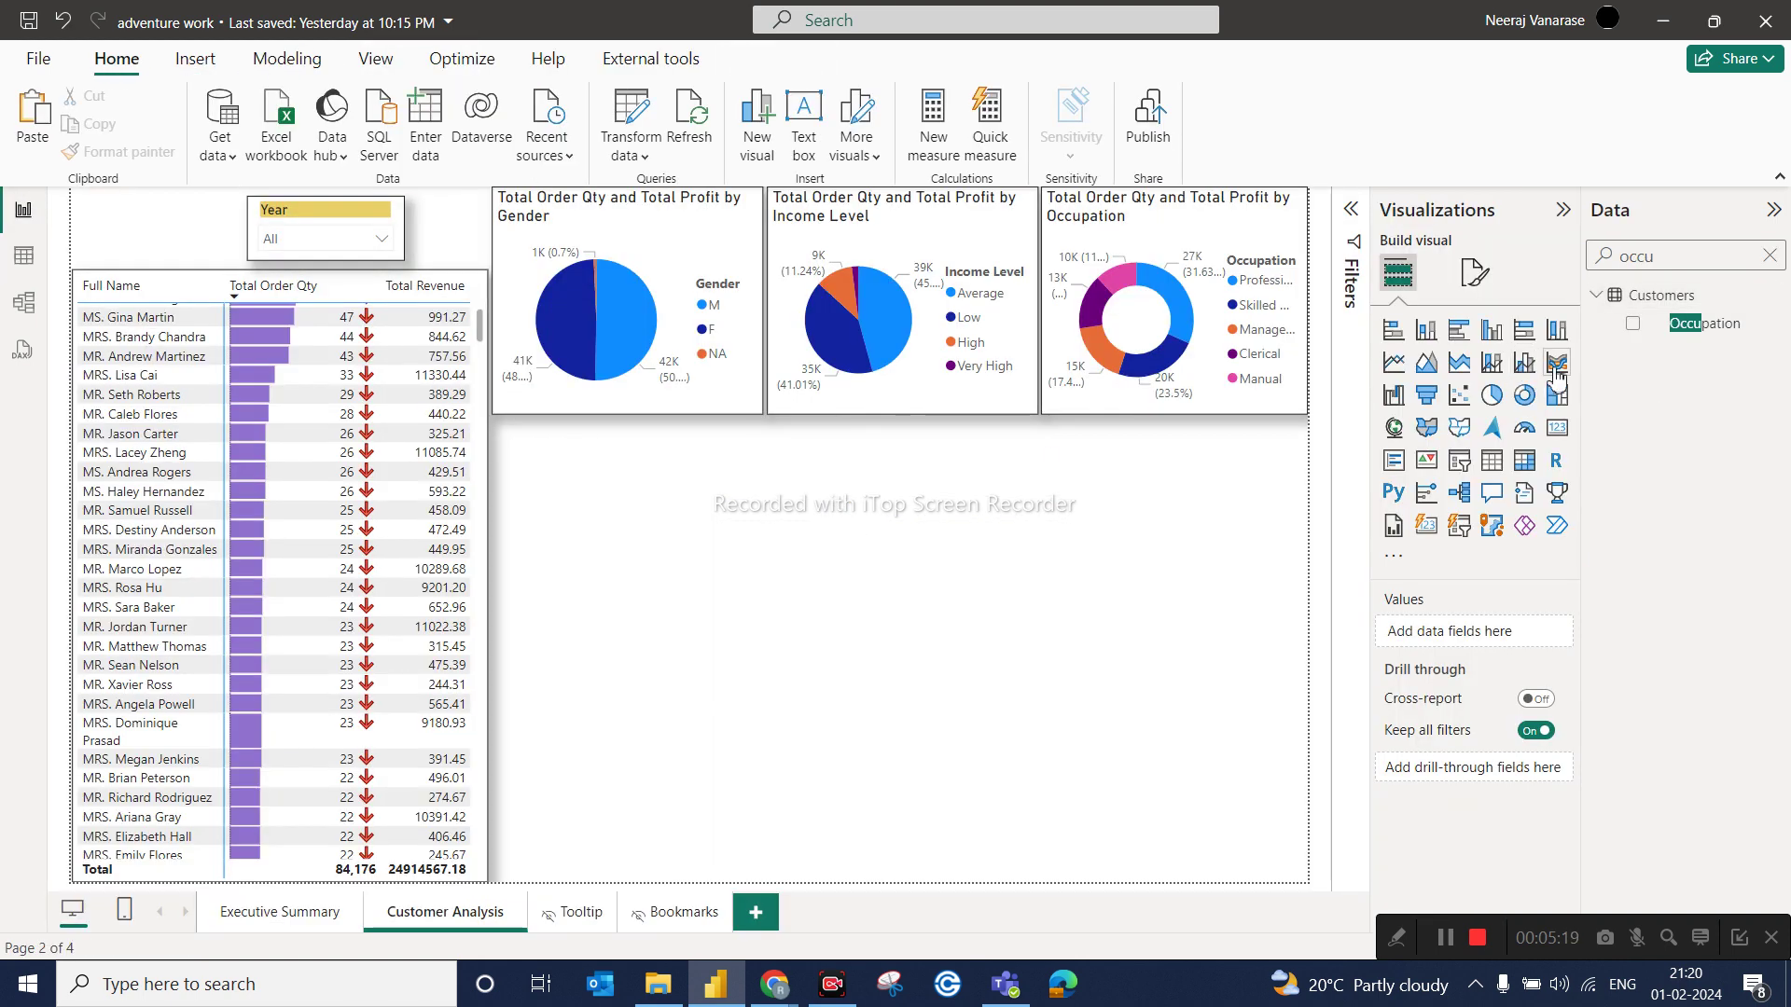
- Add a widened treemap below the pies using Age In Years as its categories
click(1567, 395)
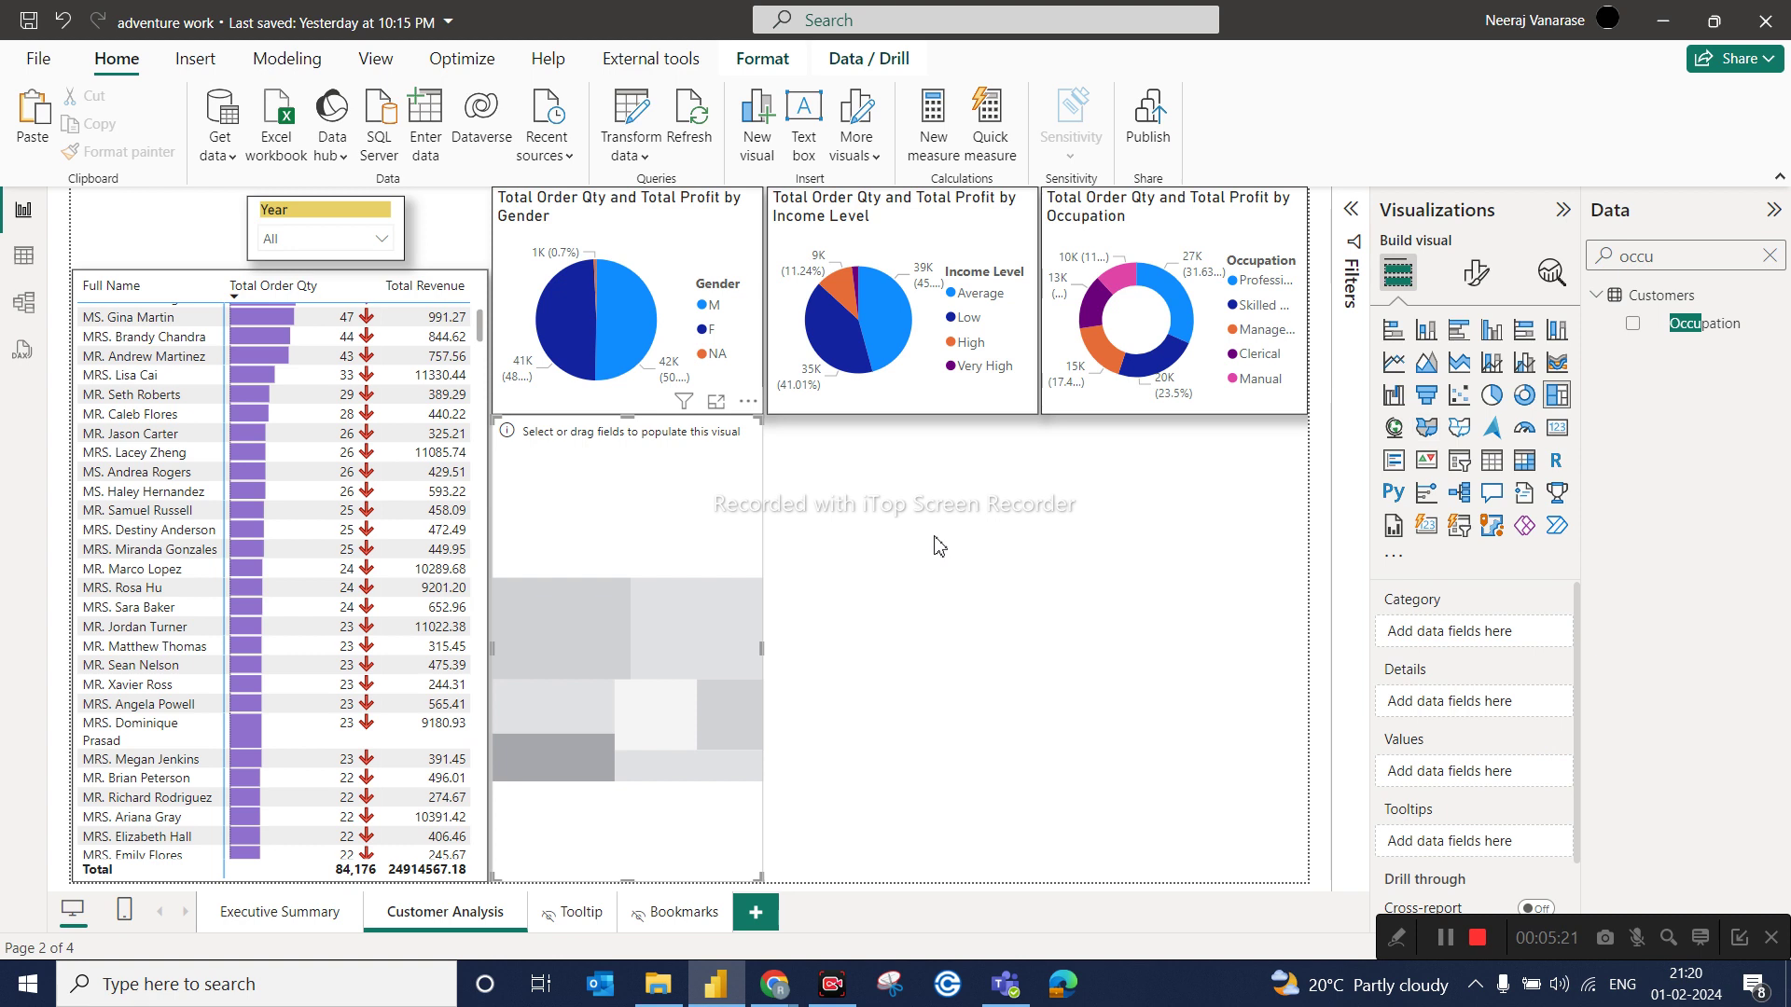
drag(765, 650, 1068, 594)
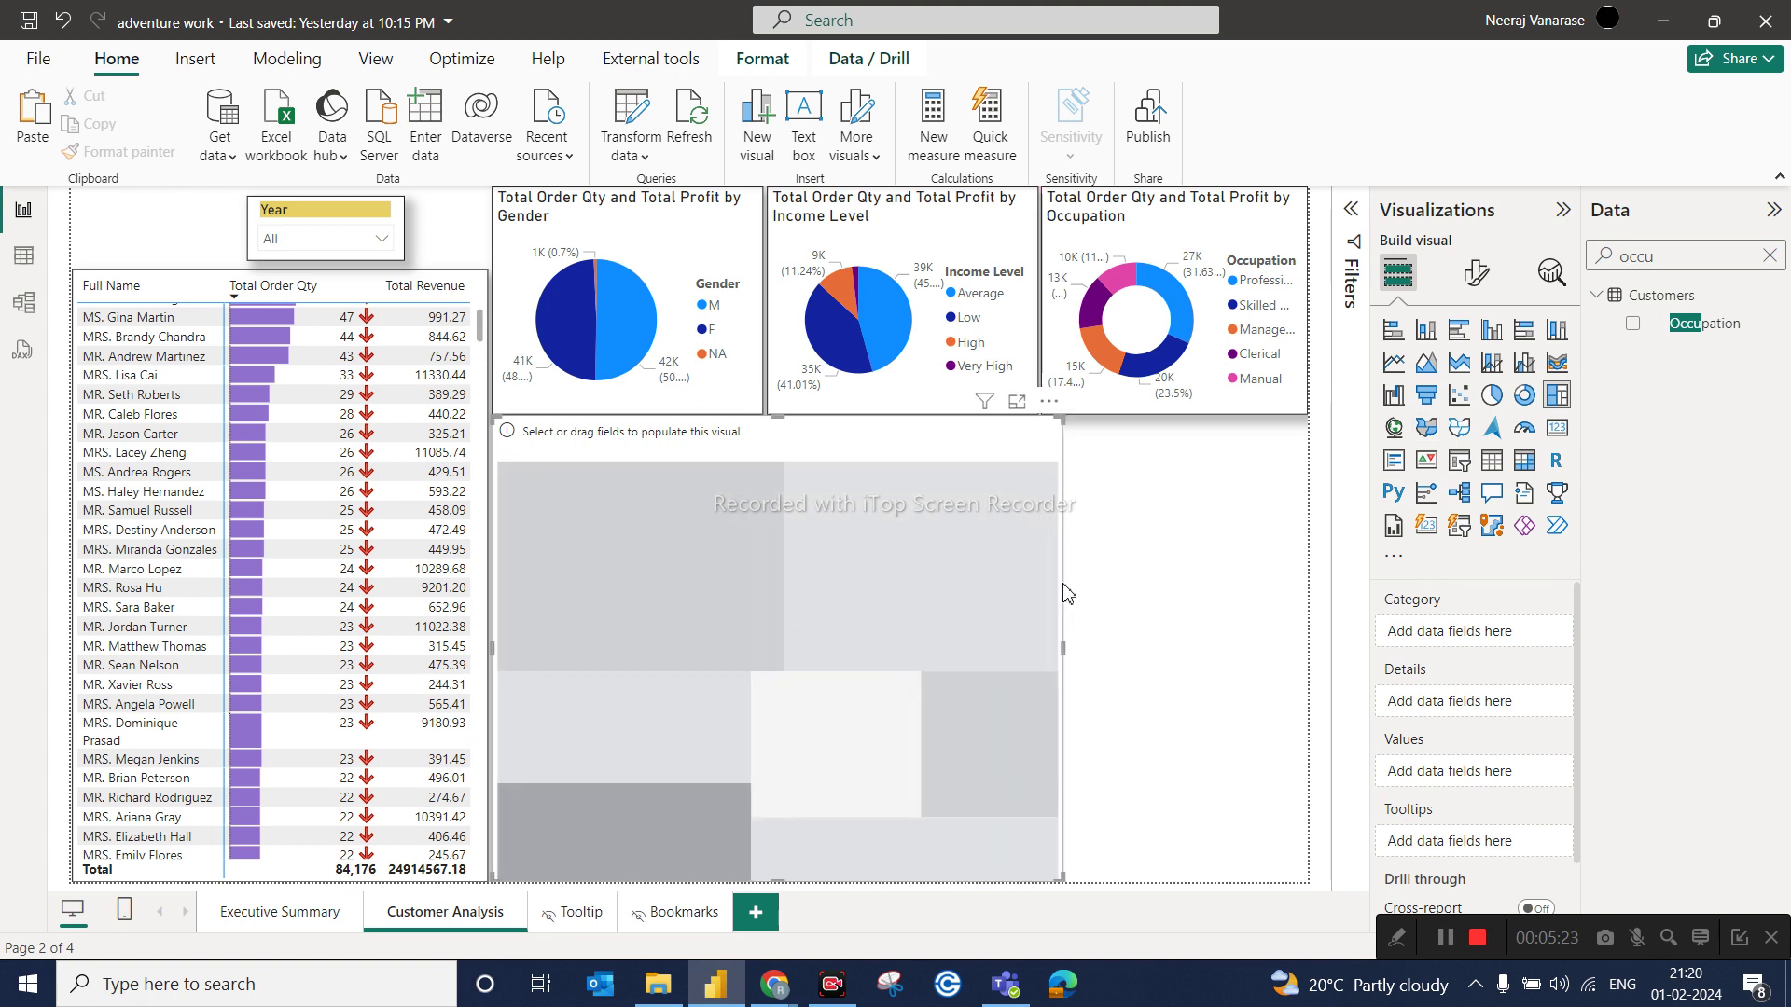
double_click(1676, 246)
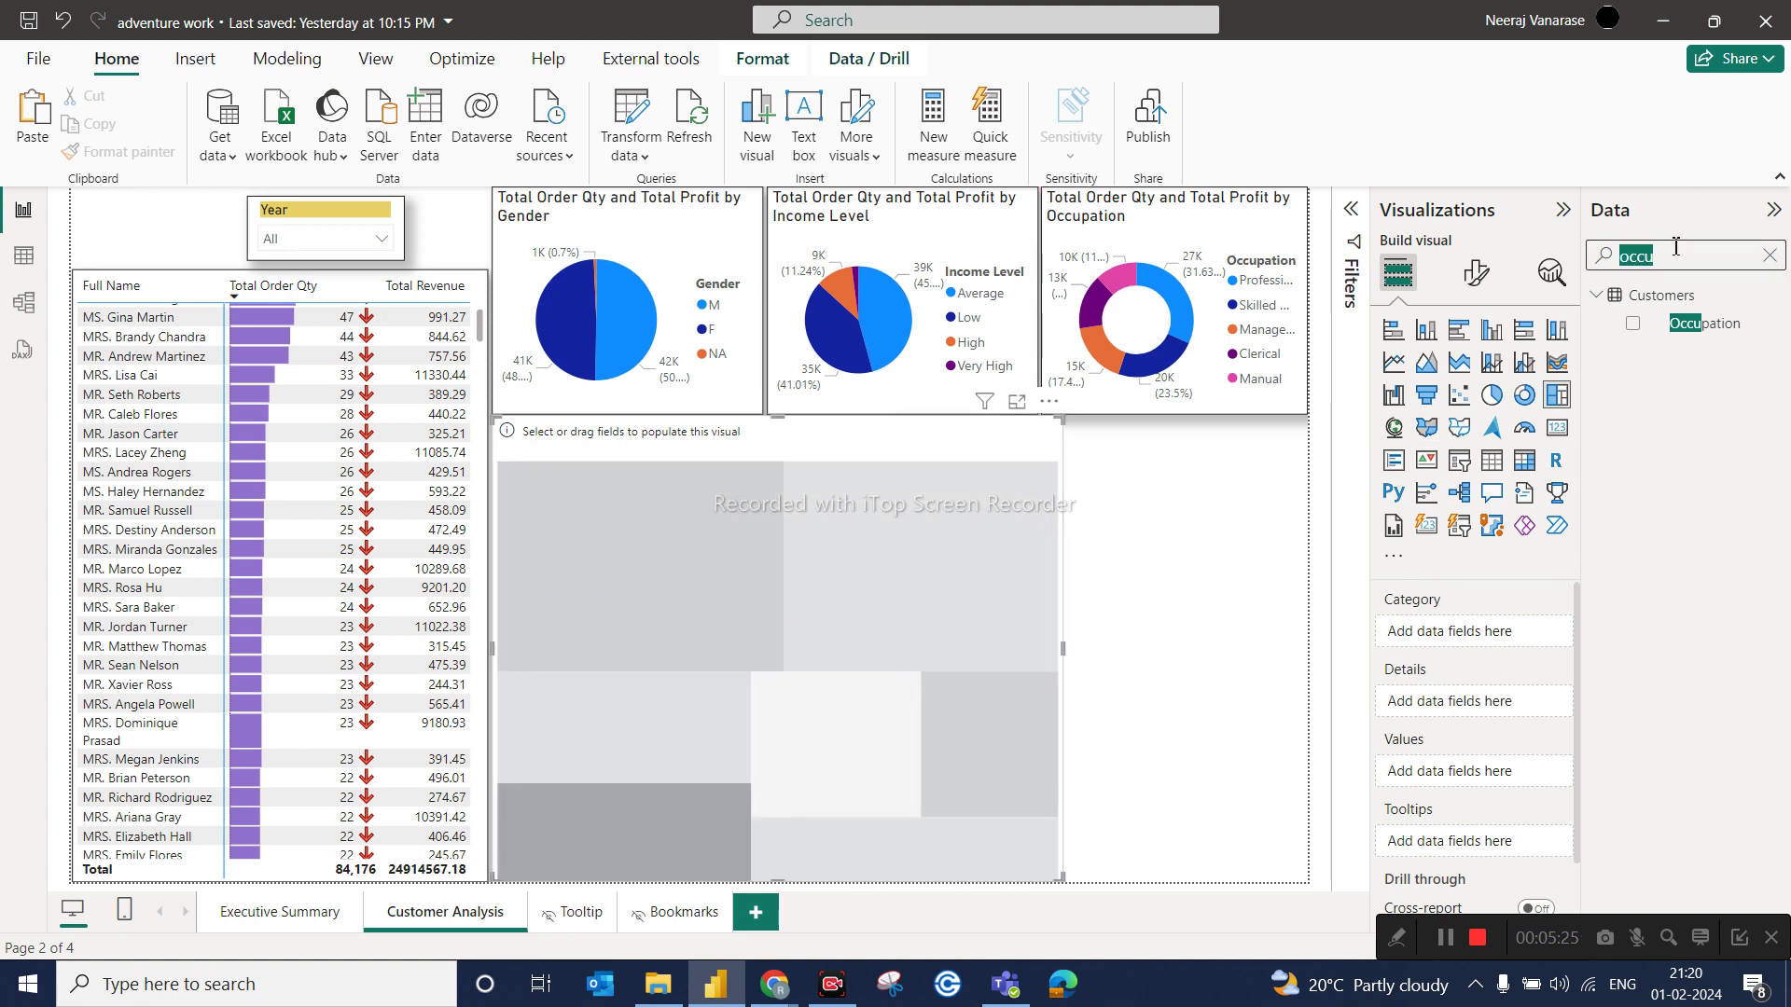
text(age)
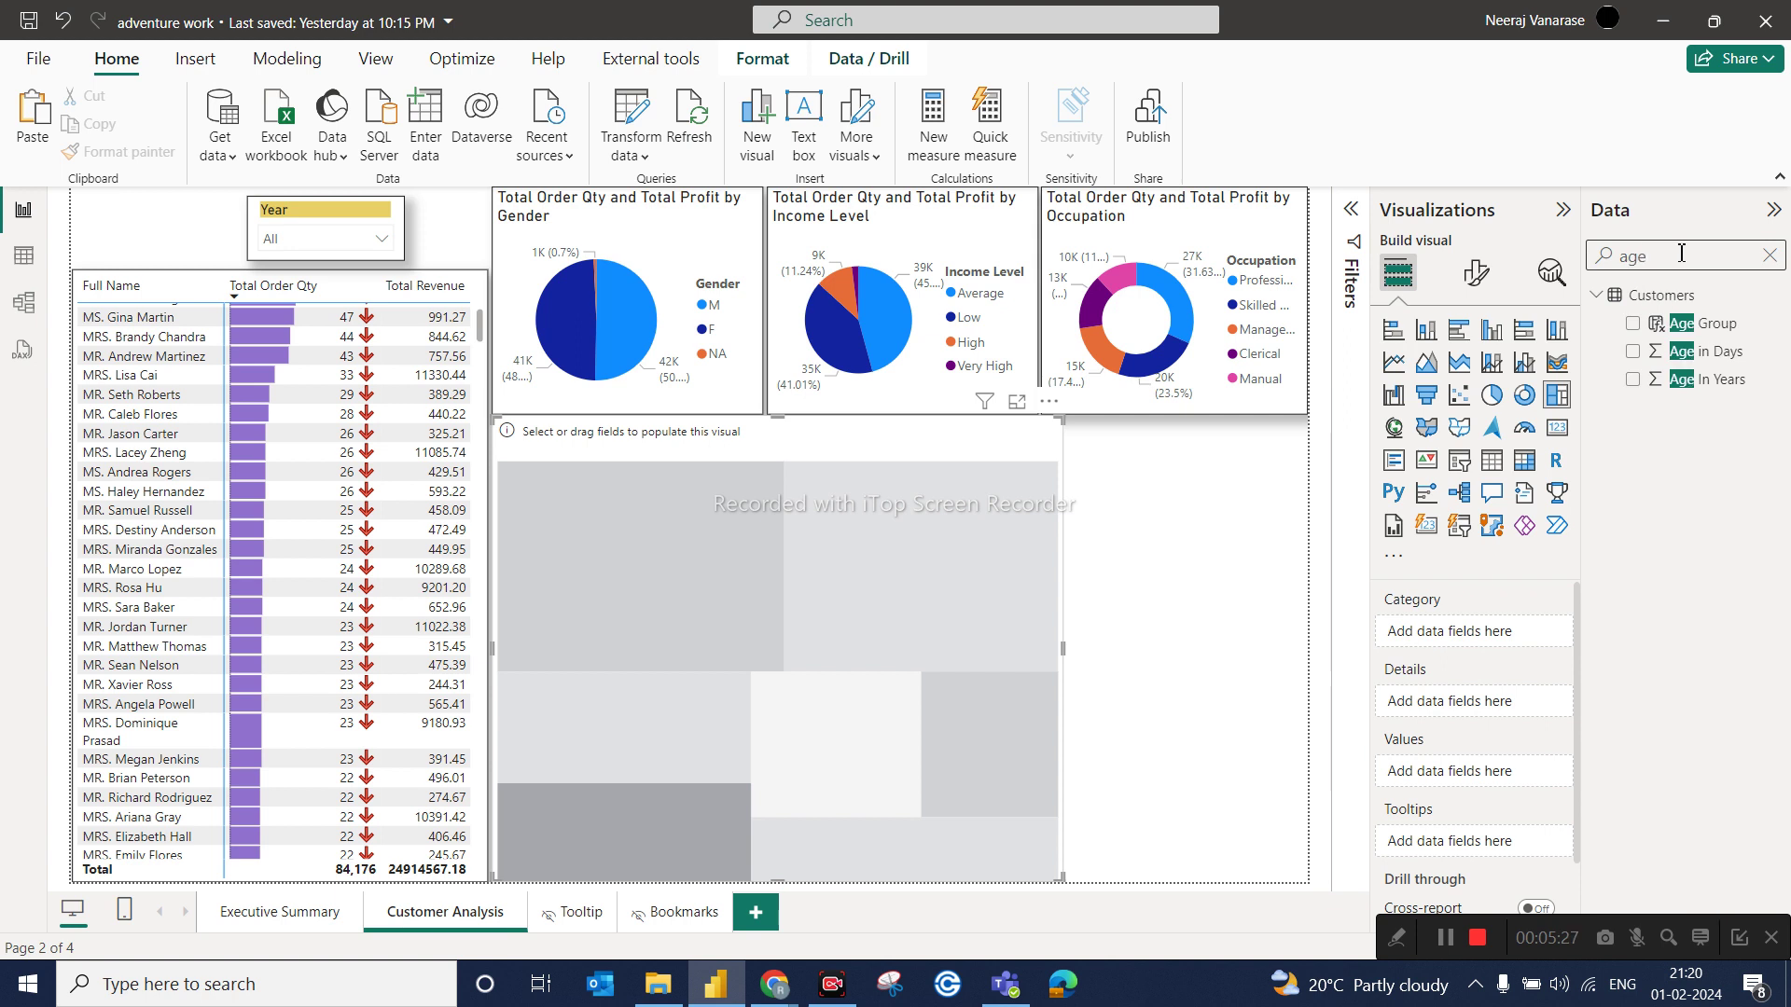
drag(1717, 390, 1526, 635)
- Add Total Order Qty as the treemap's values and deselect it to view the result
double_click(1674, 257)
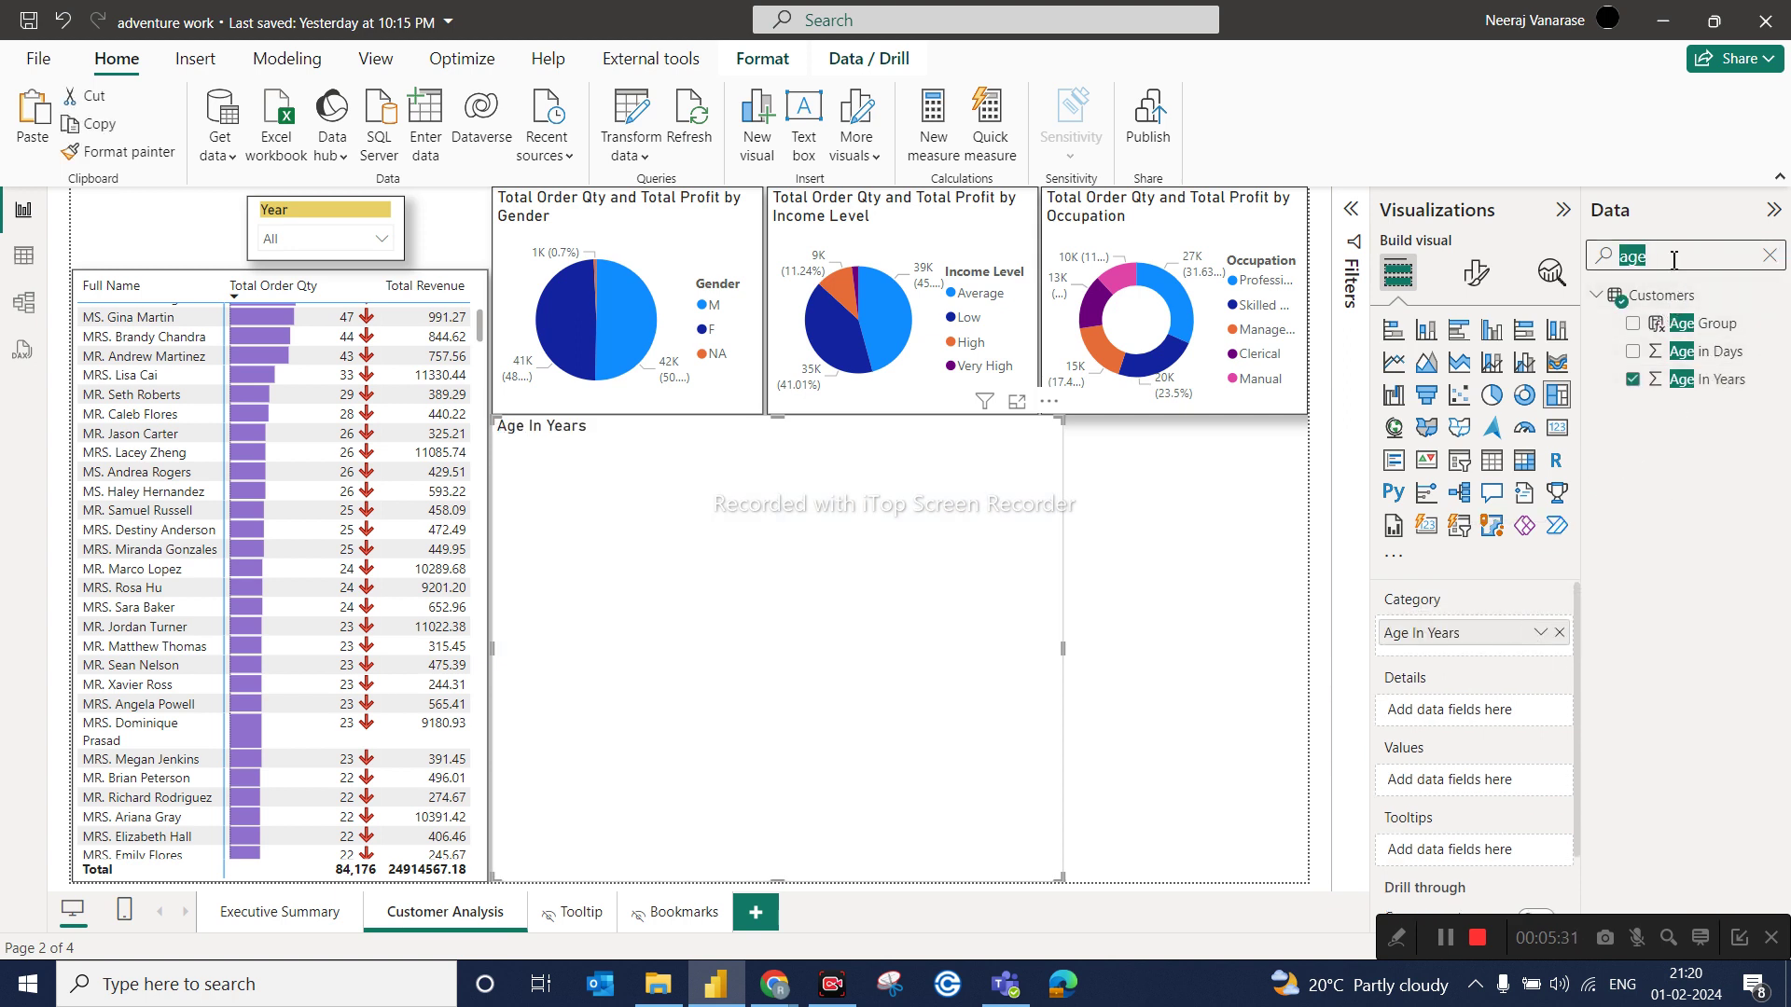
text(order)
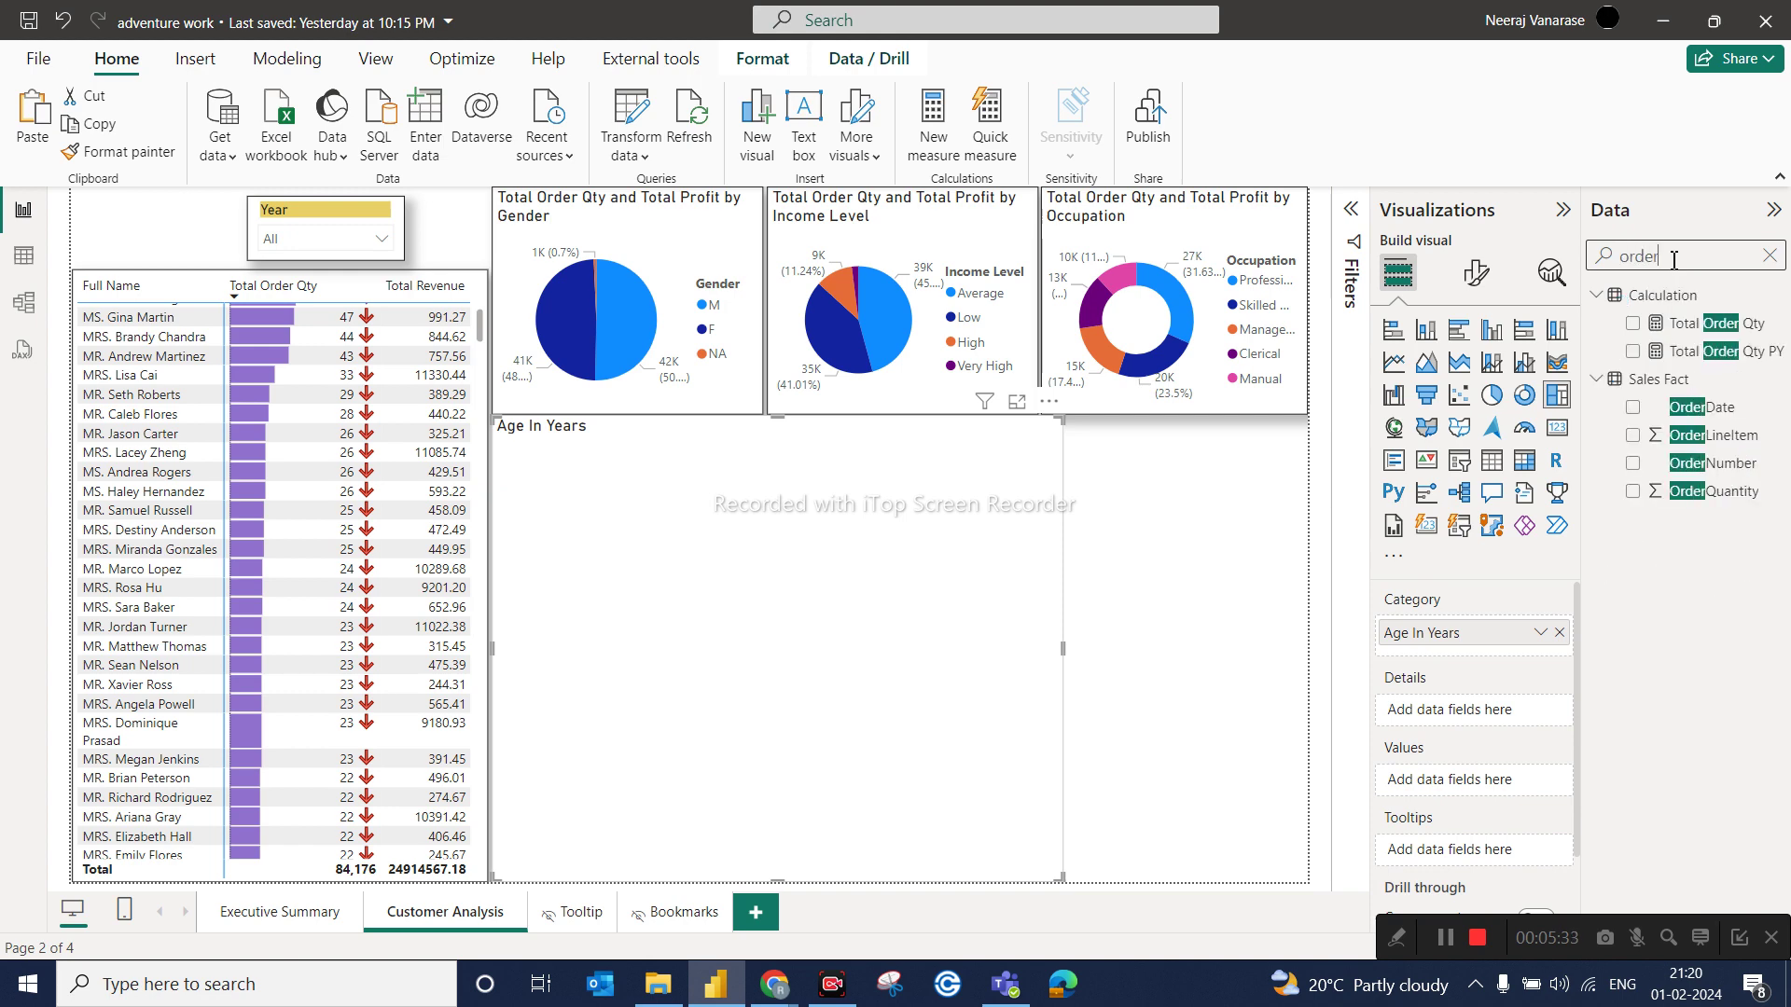
drag(1735, 322, 1538, 706)
drag(1706, 326, 1506, 791)
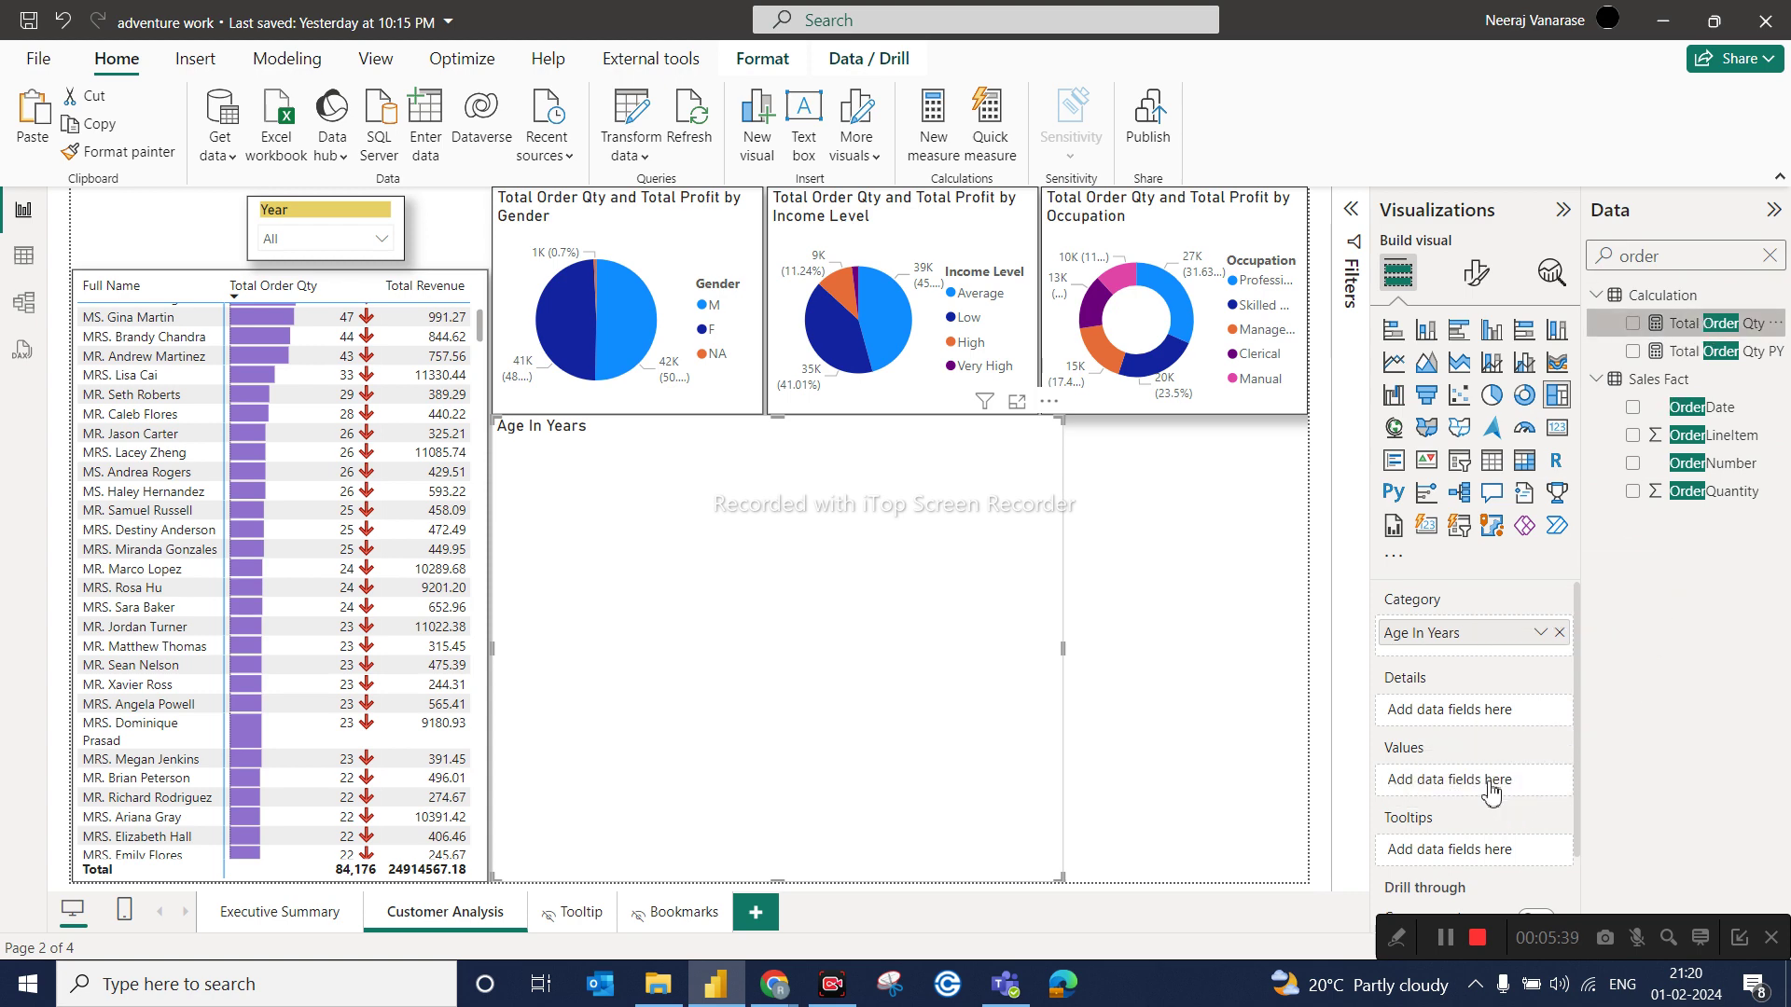
click(1173, 802)
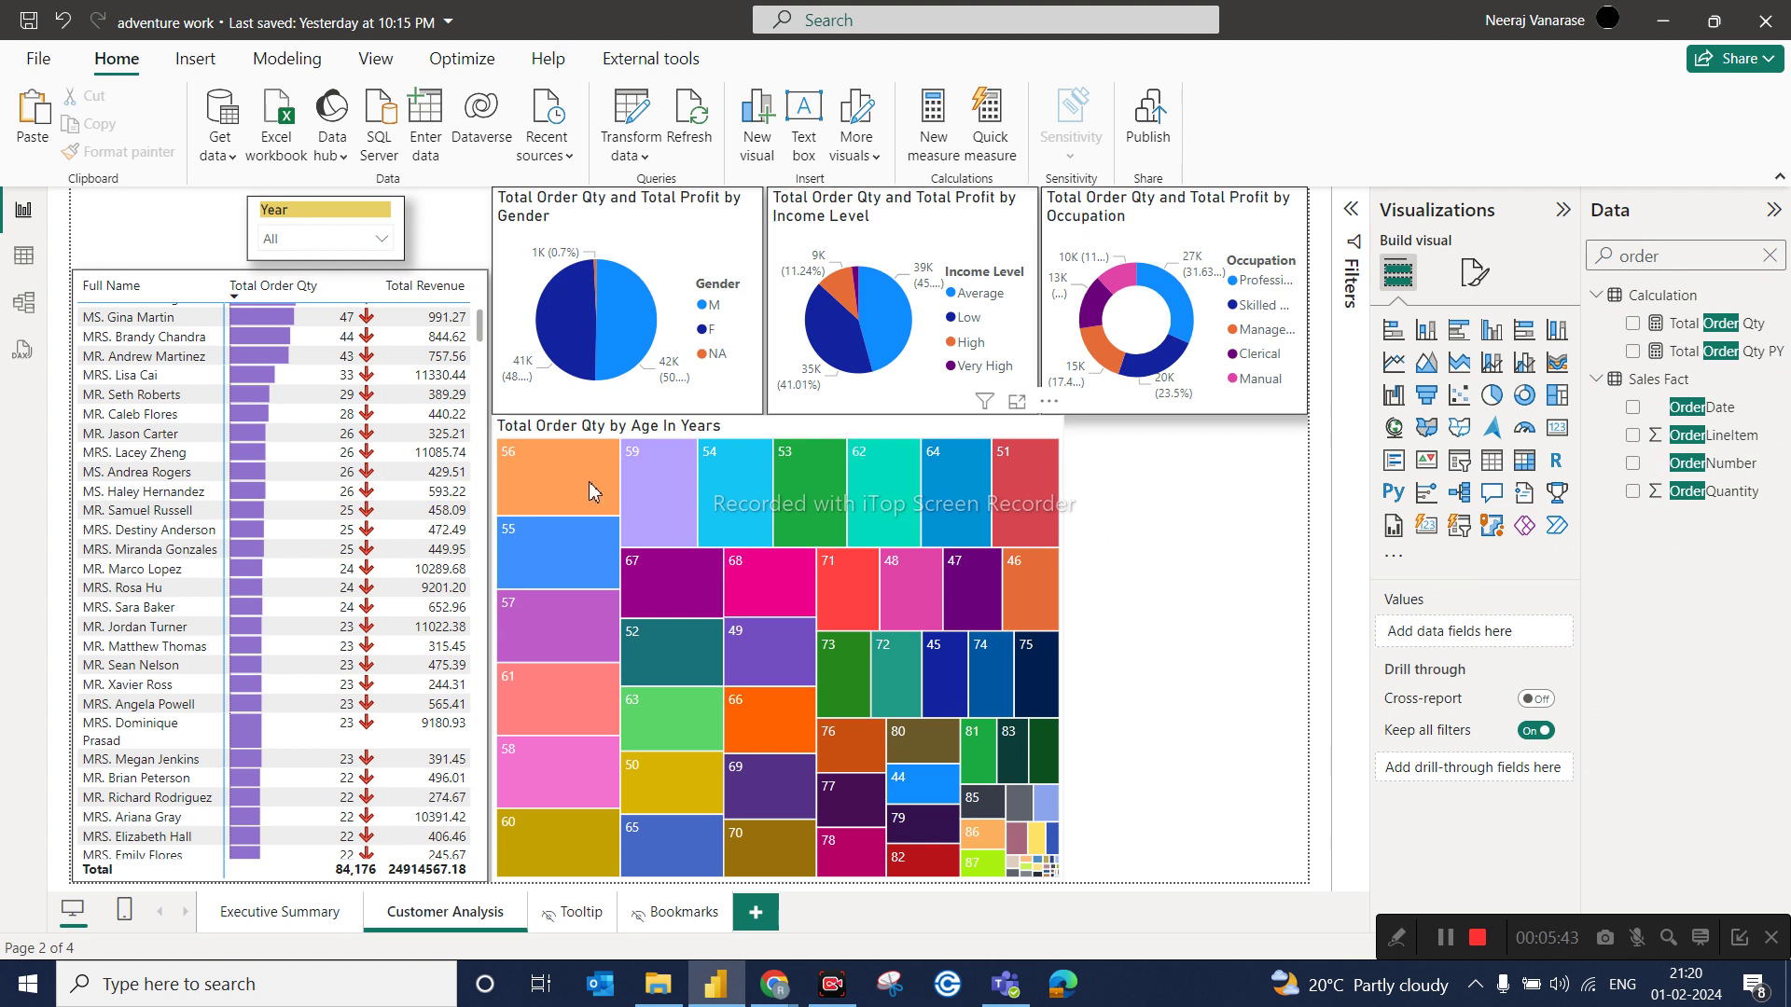
mouse_move(580, 456)
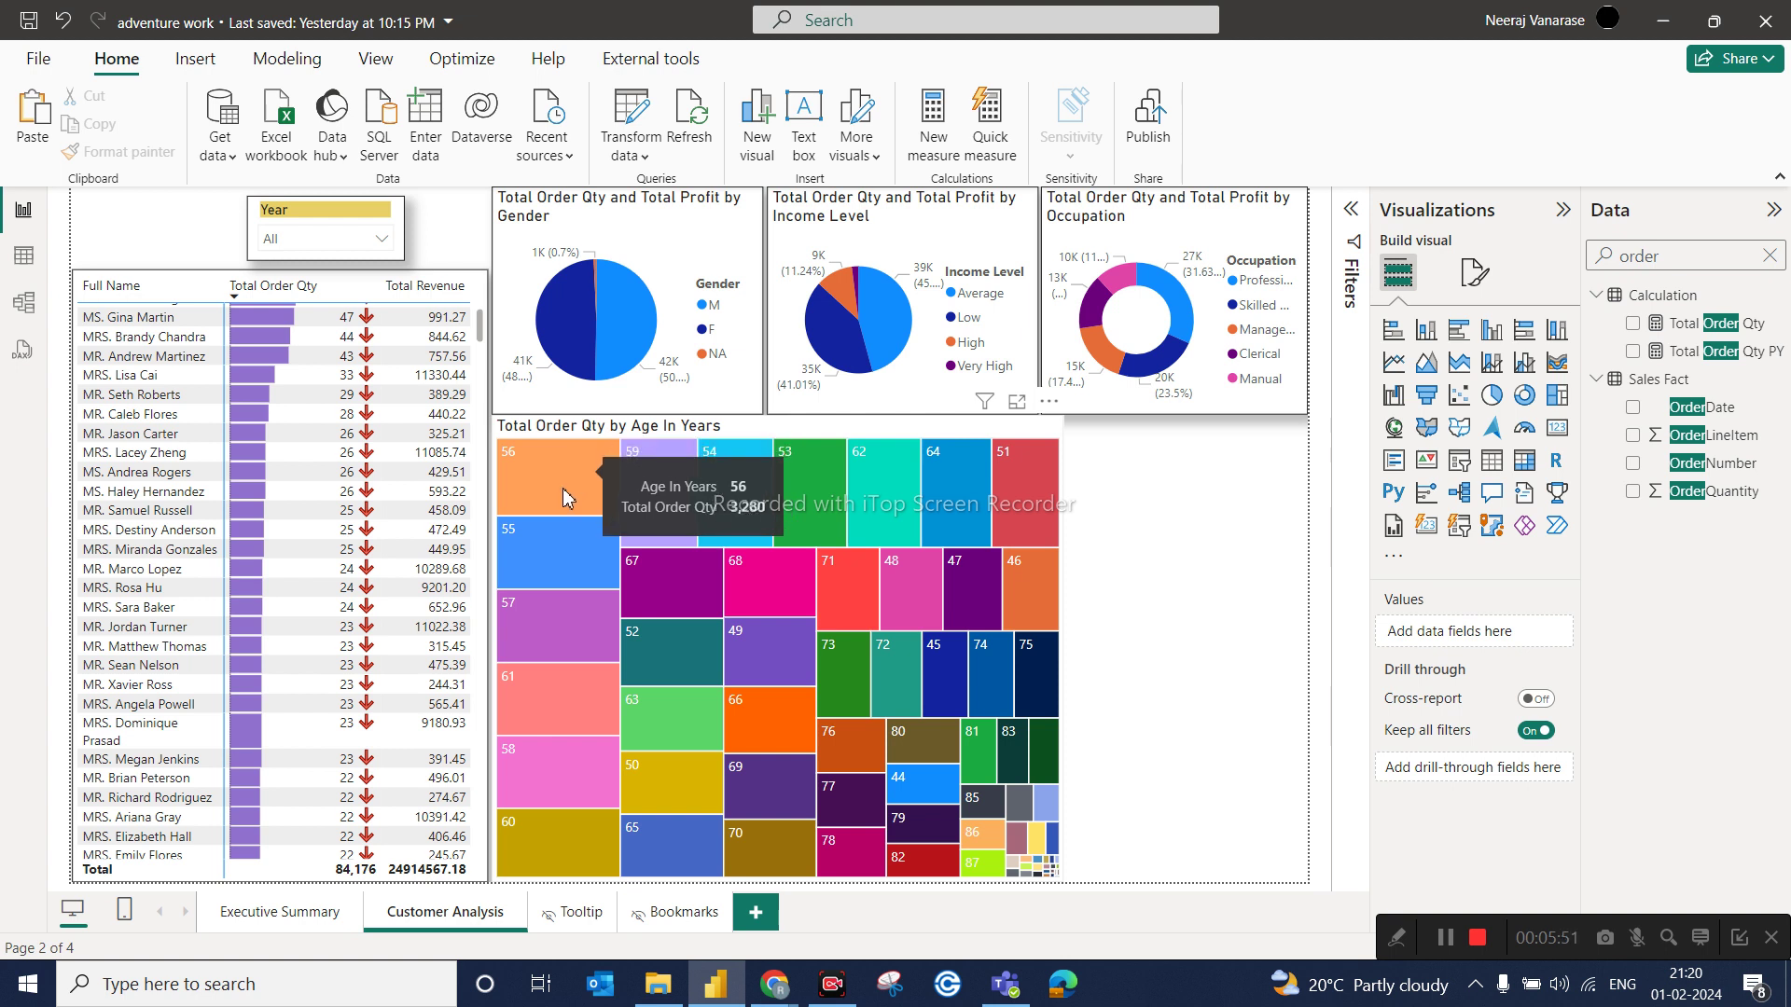
mouse_move(544, 617)
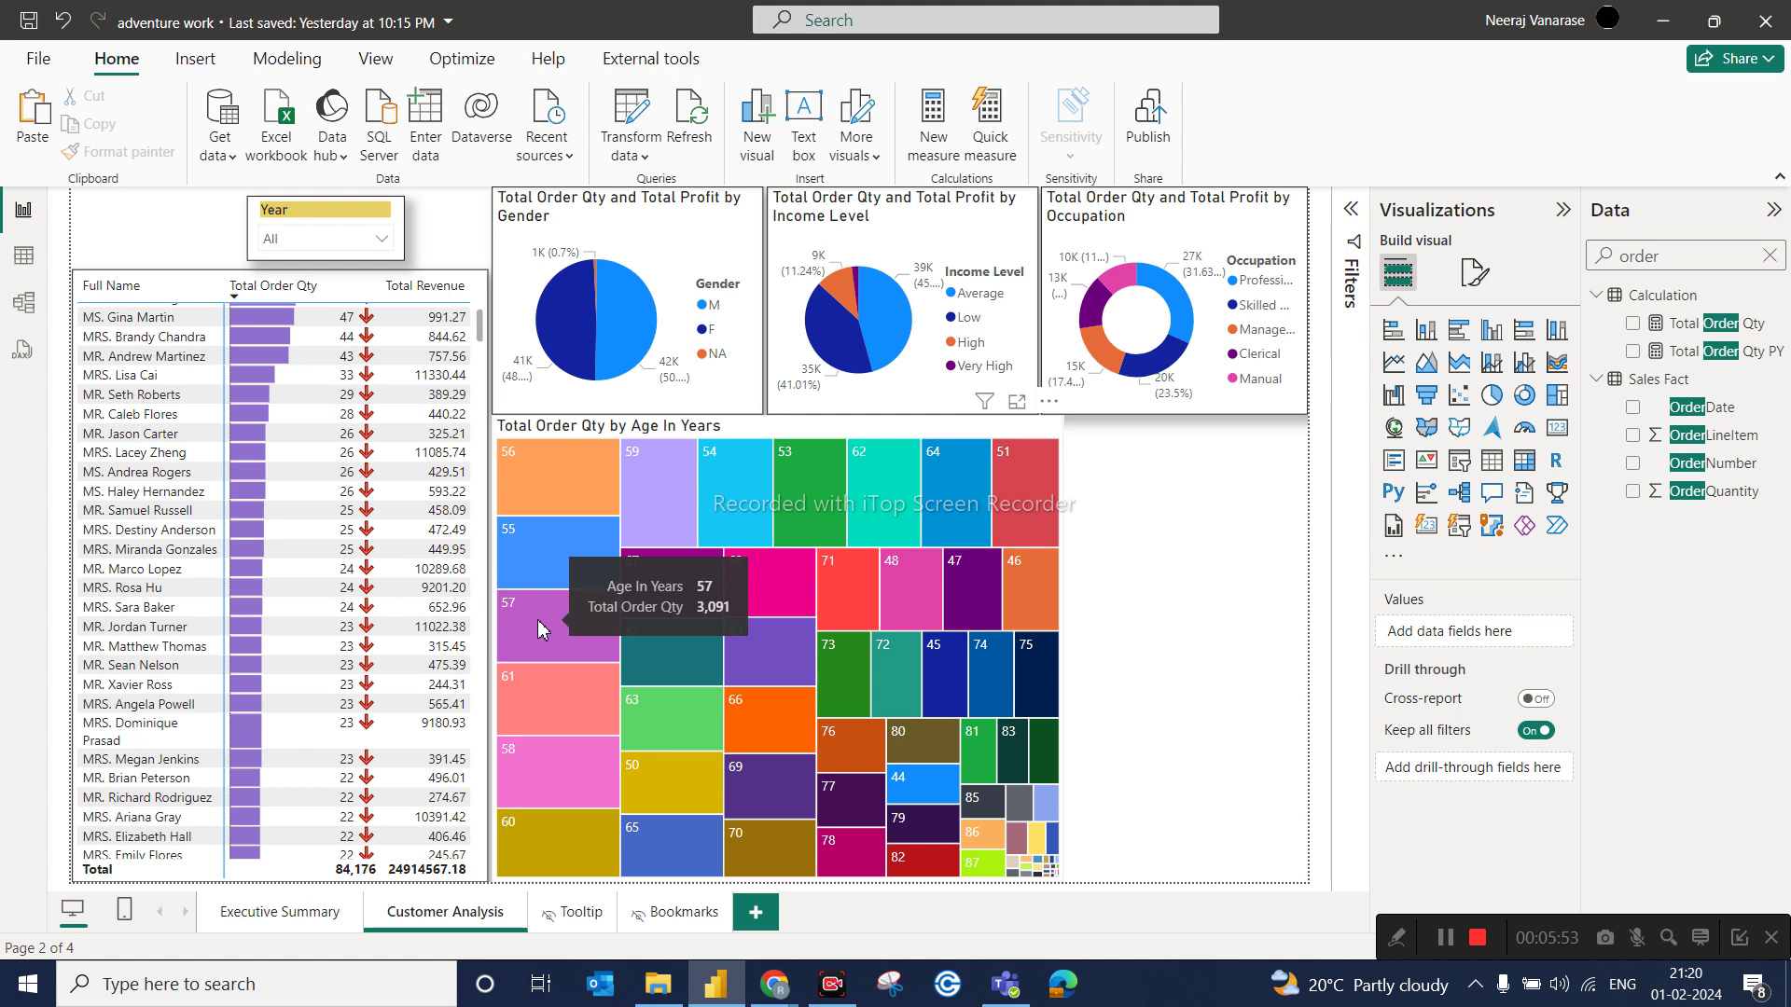
mouse_move(686, 546)
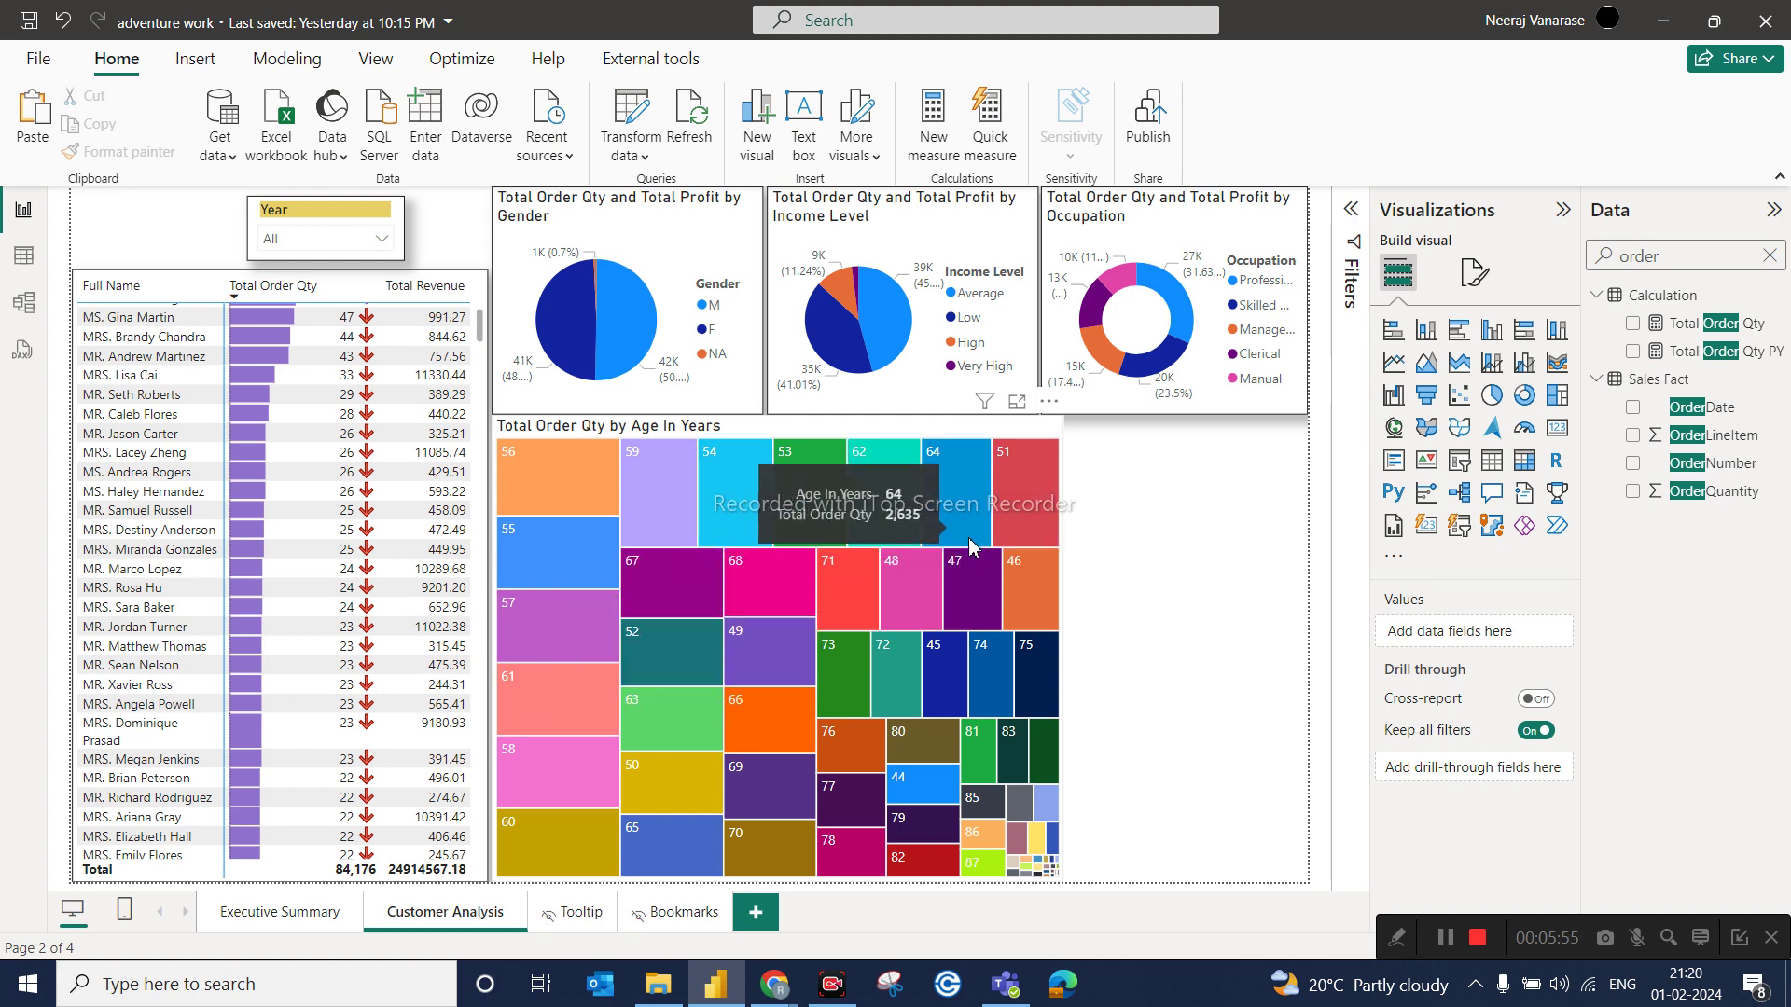
mouse_move(850, 789)
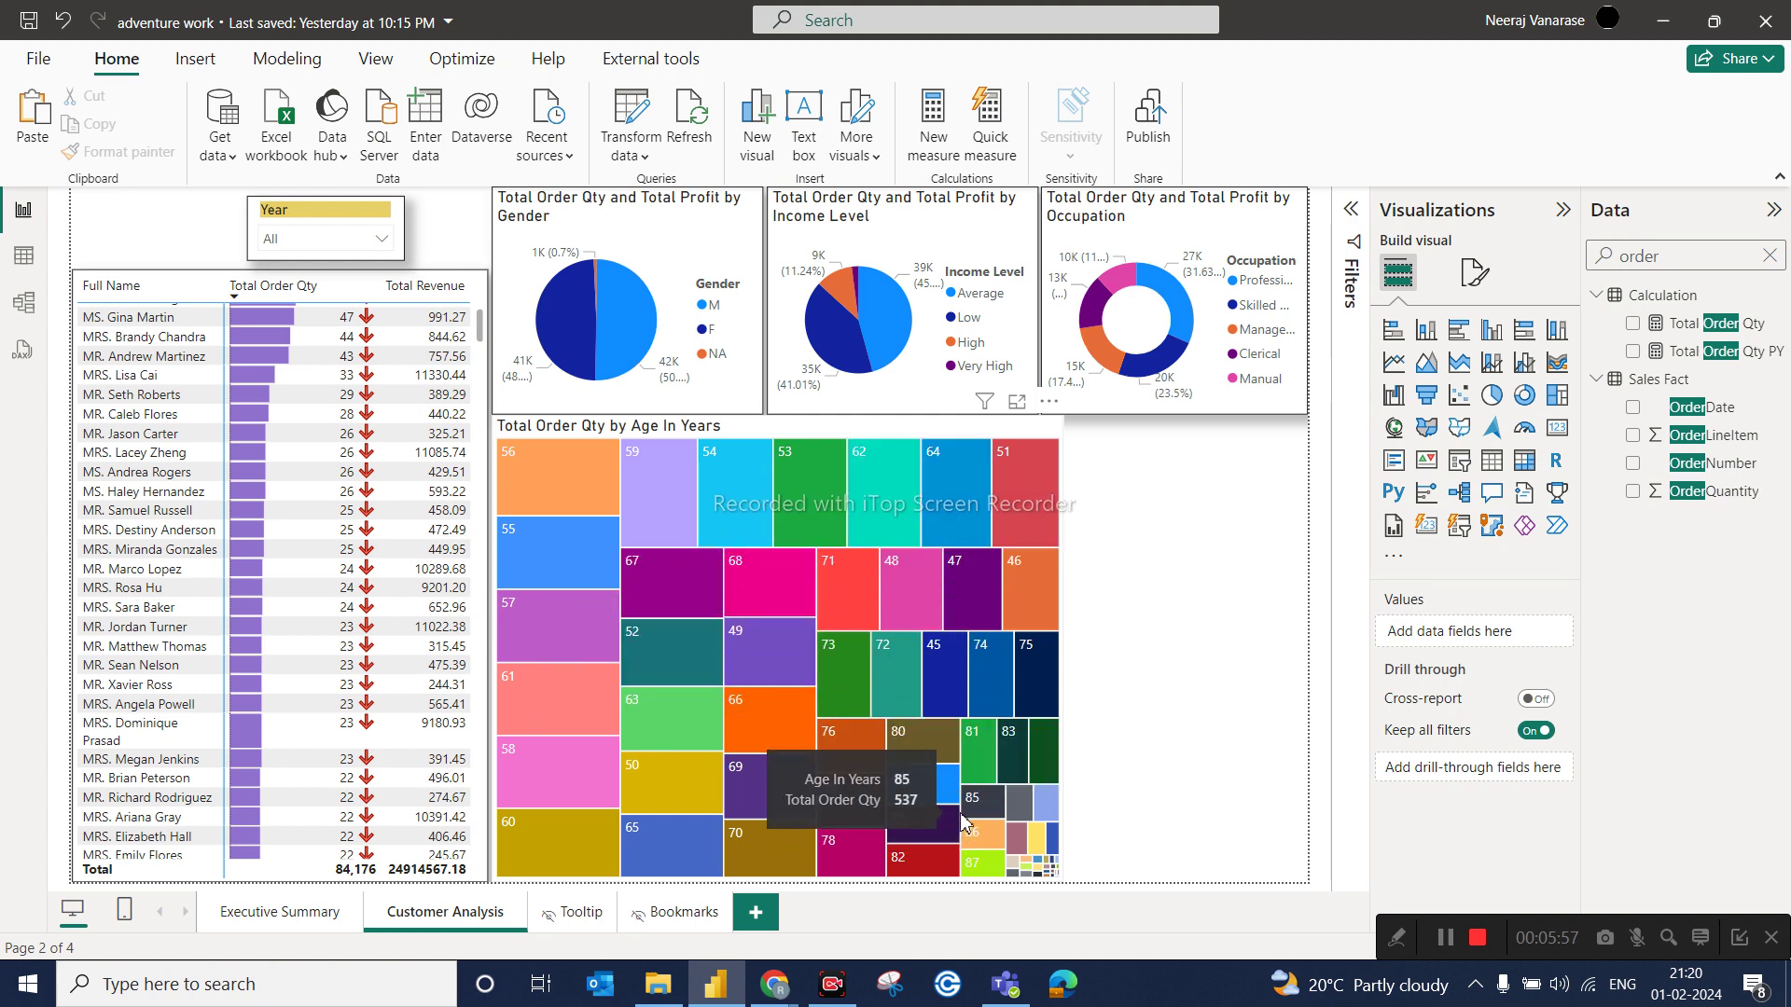
mouse_move(752, 489)
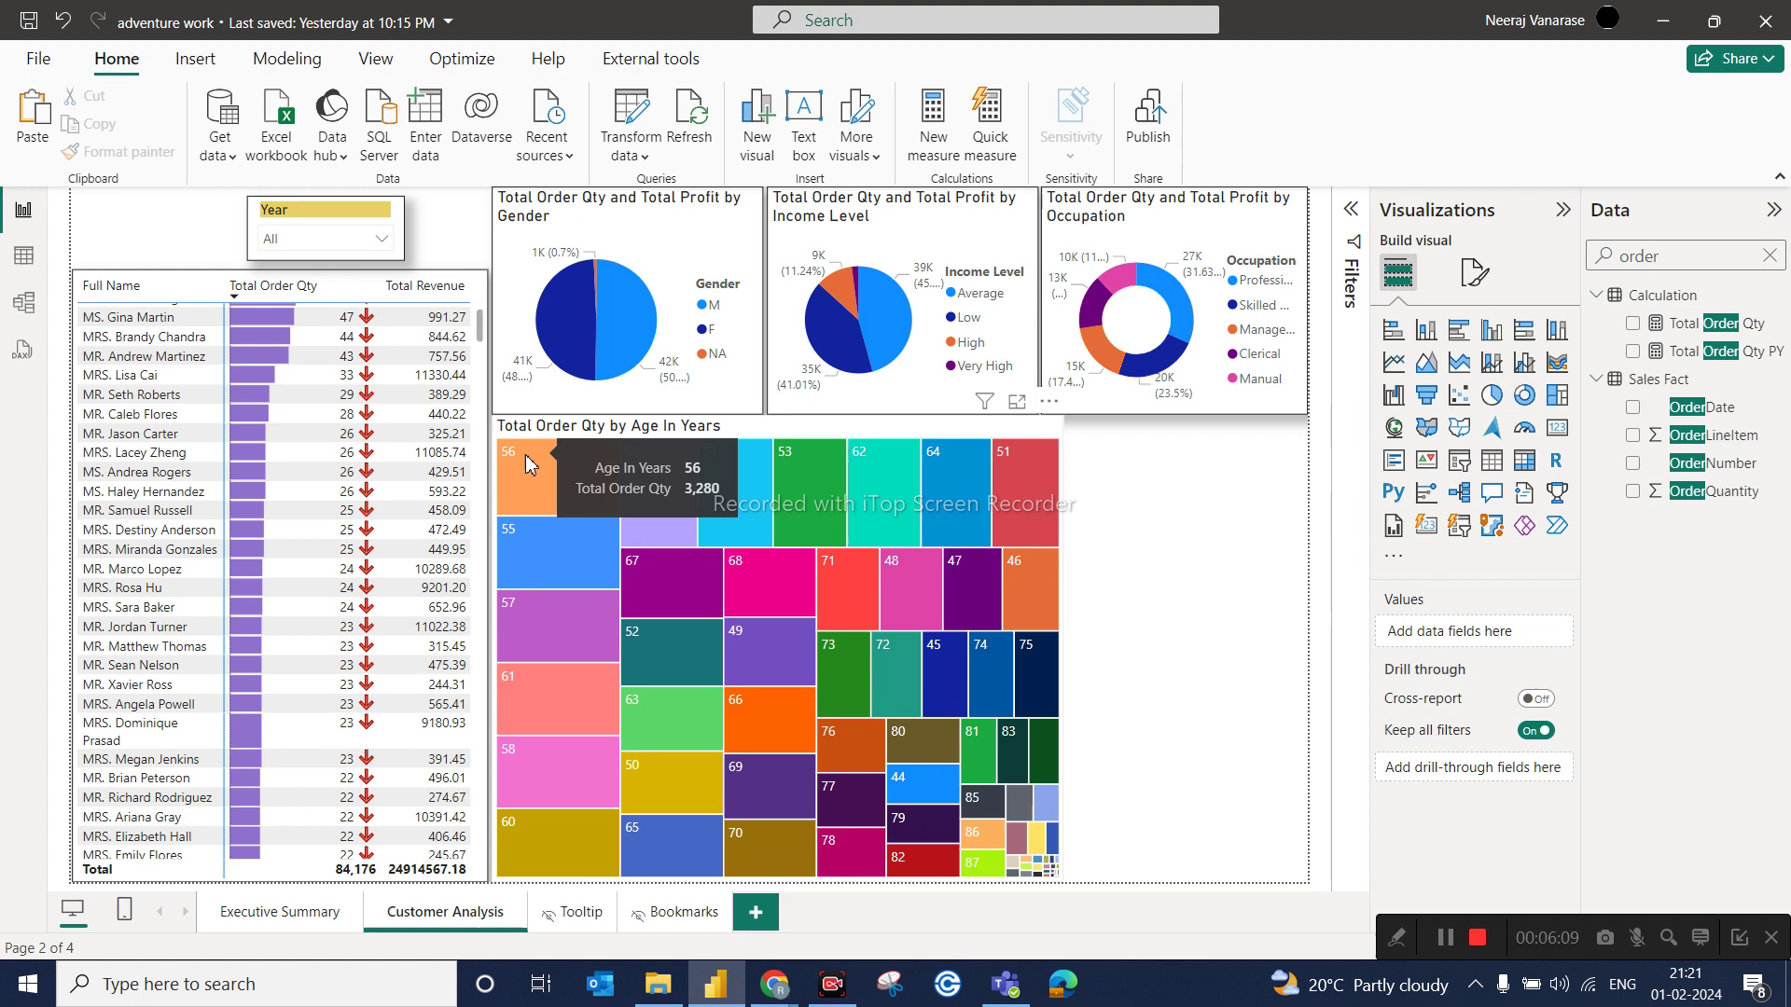
mouse_move(559, 552)
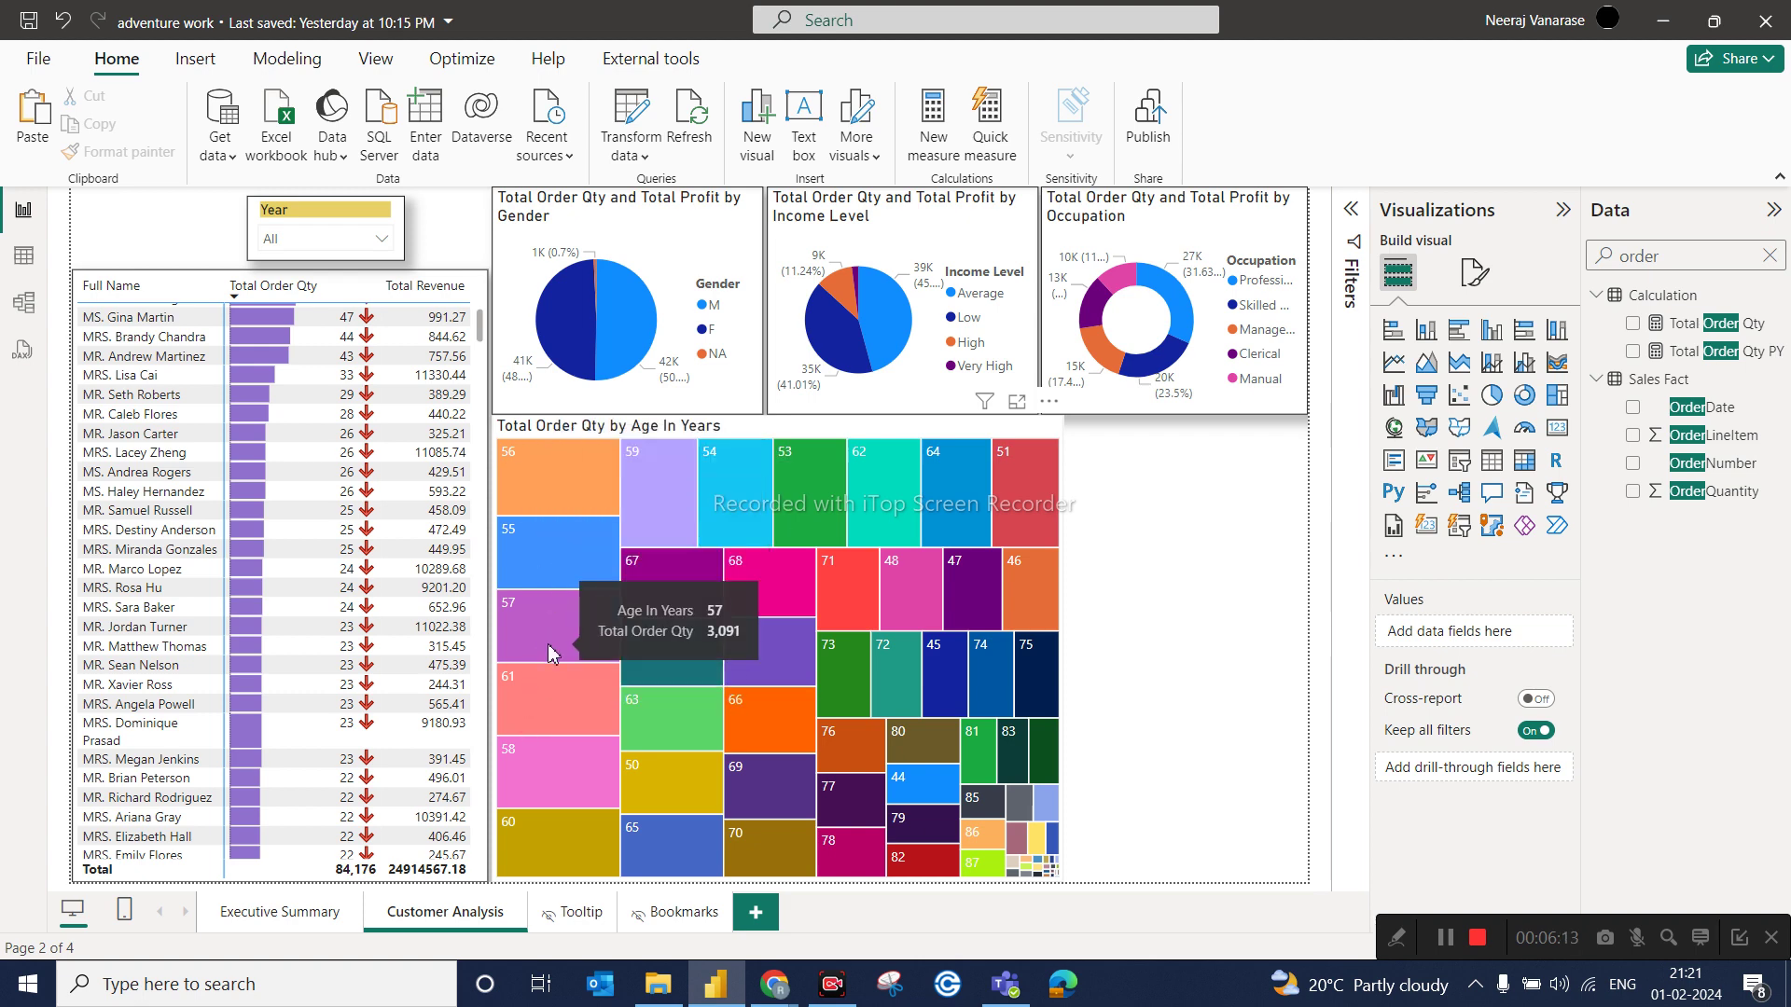
mouse_move(551, 513)
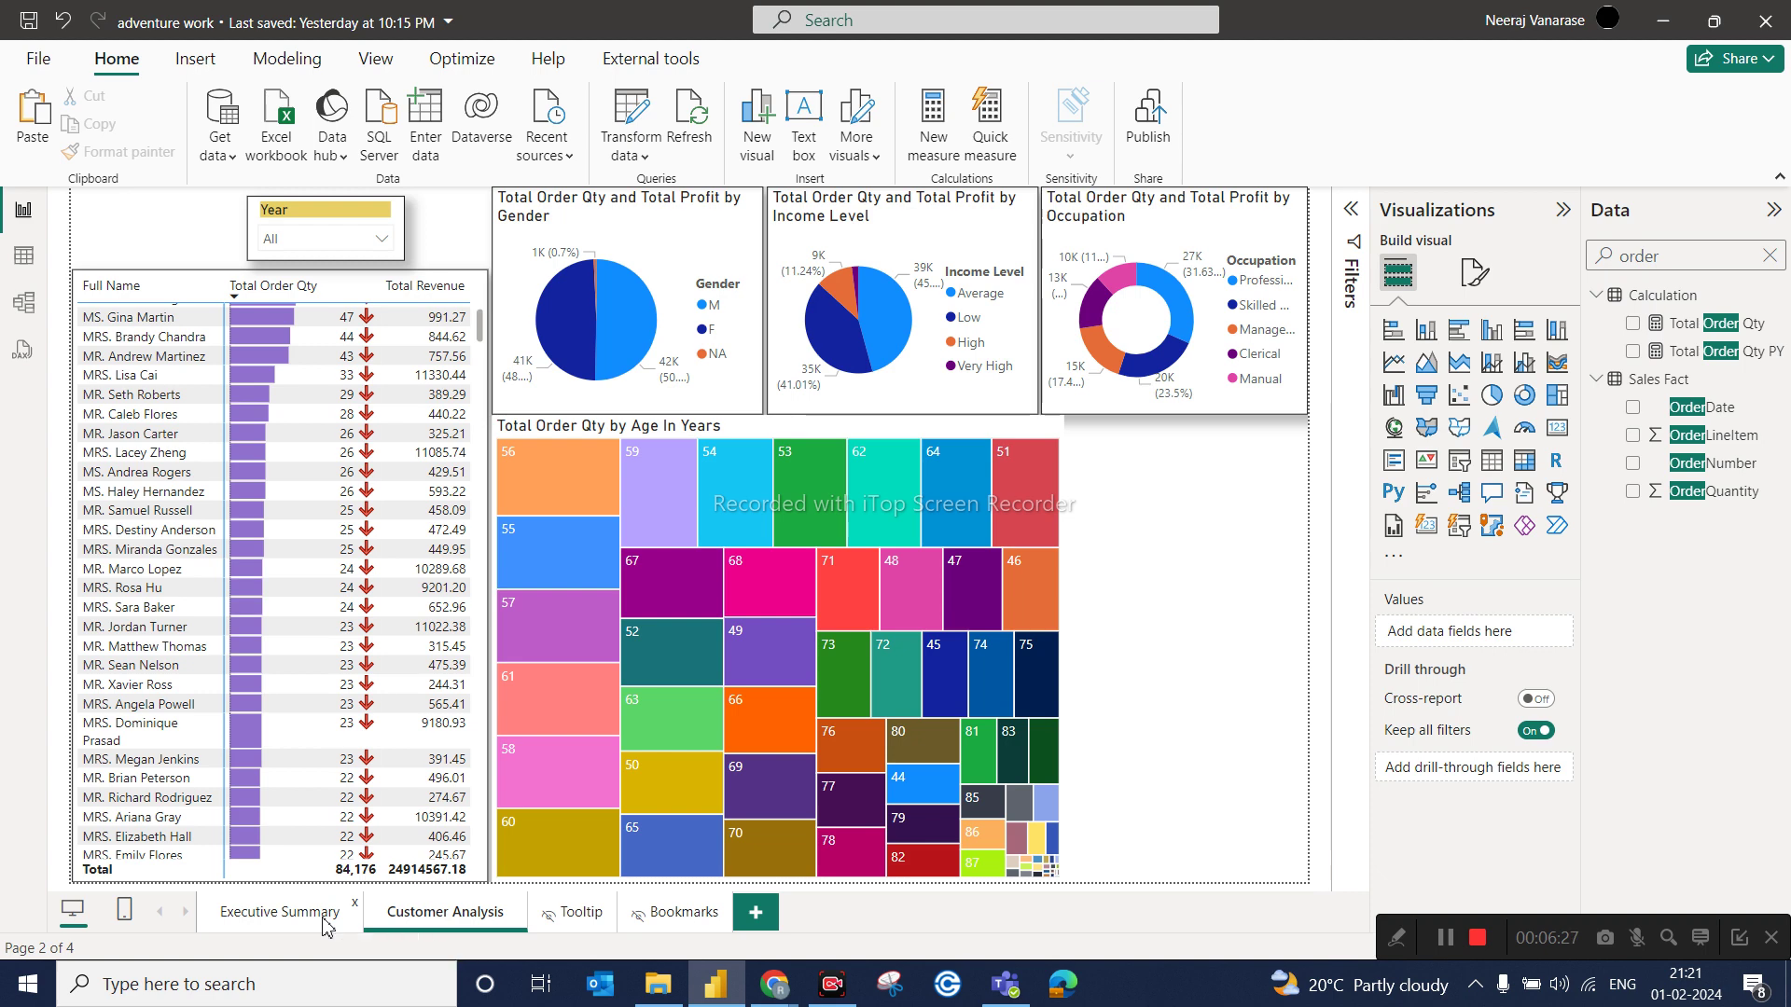
click(280, 912)
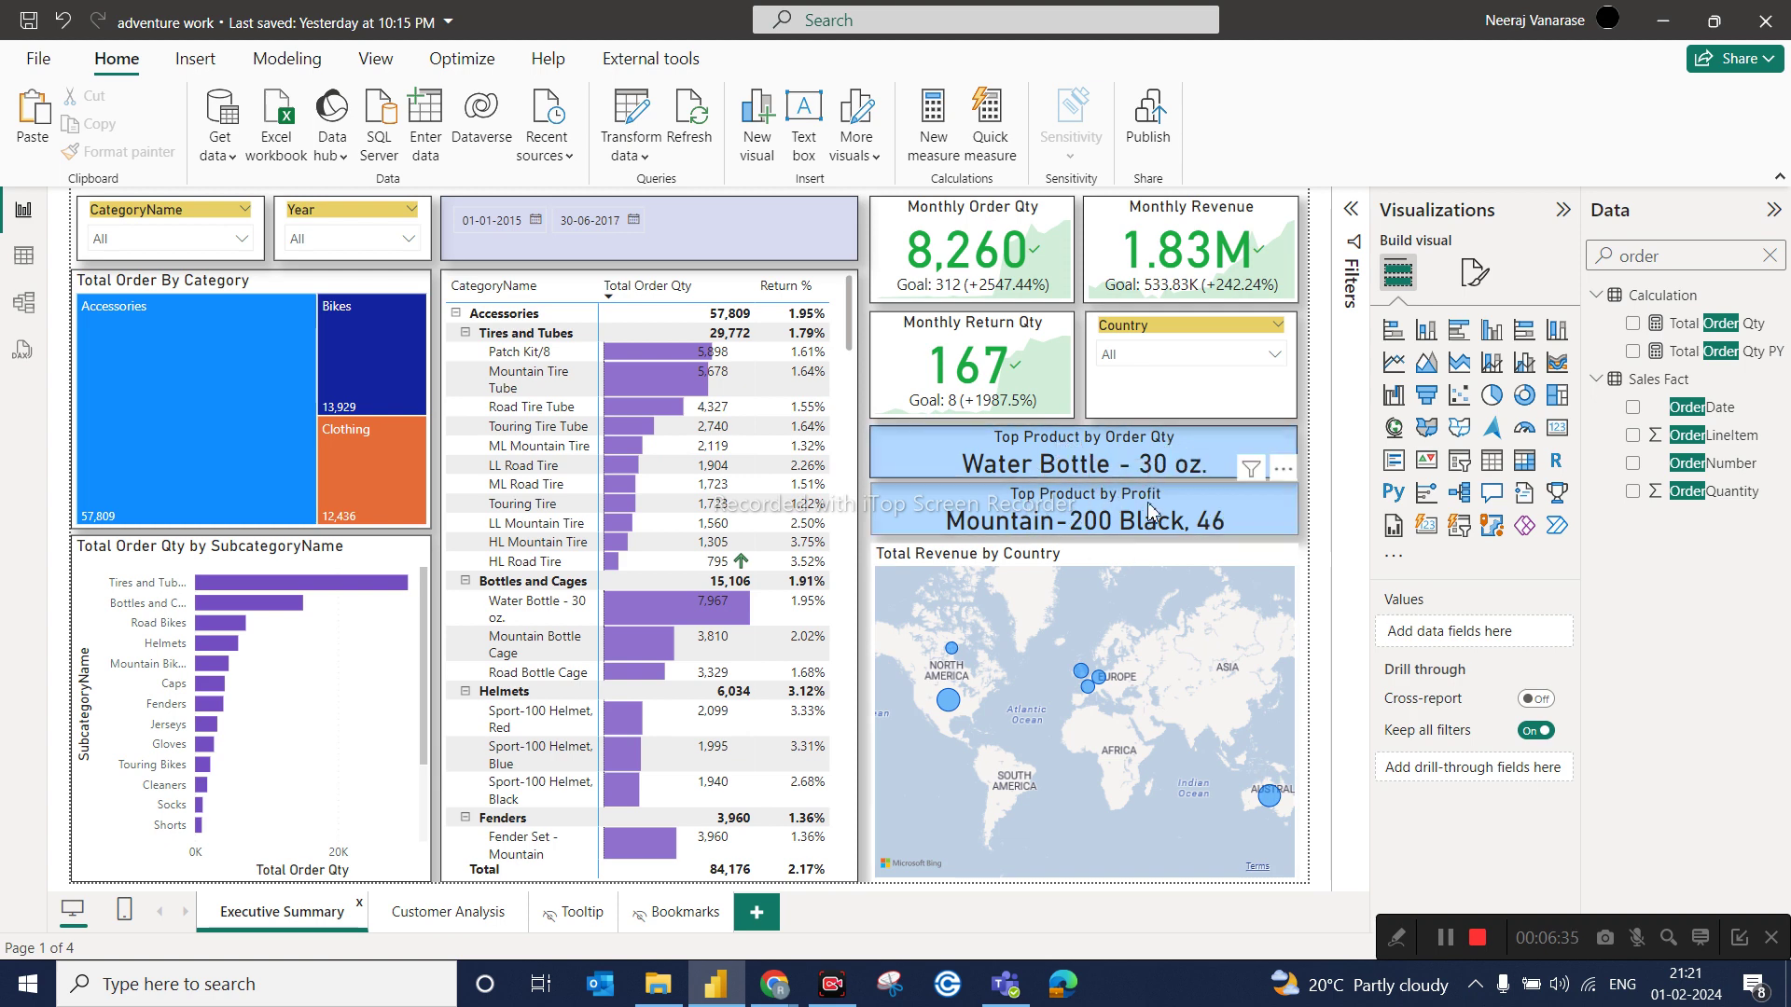
click(438, 916)
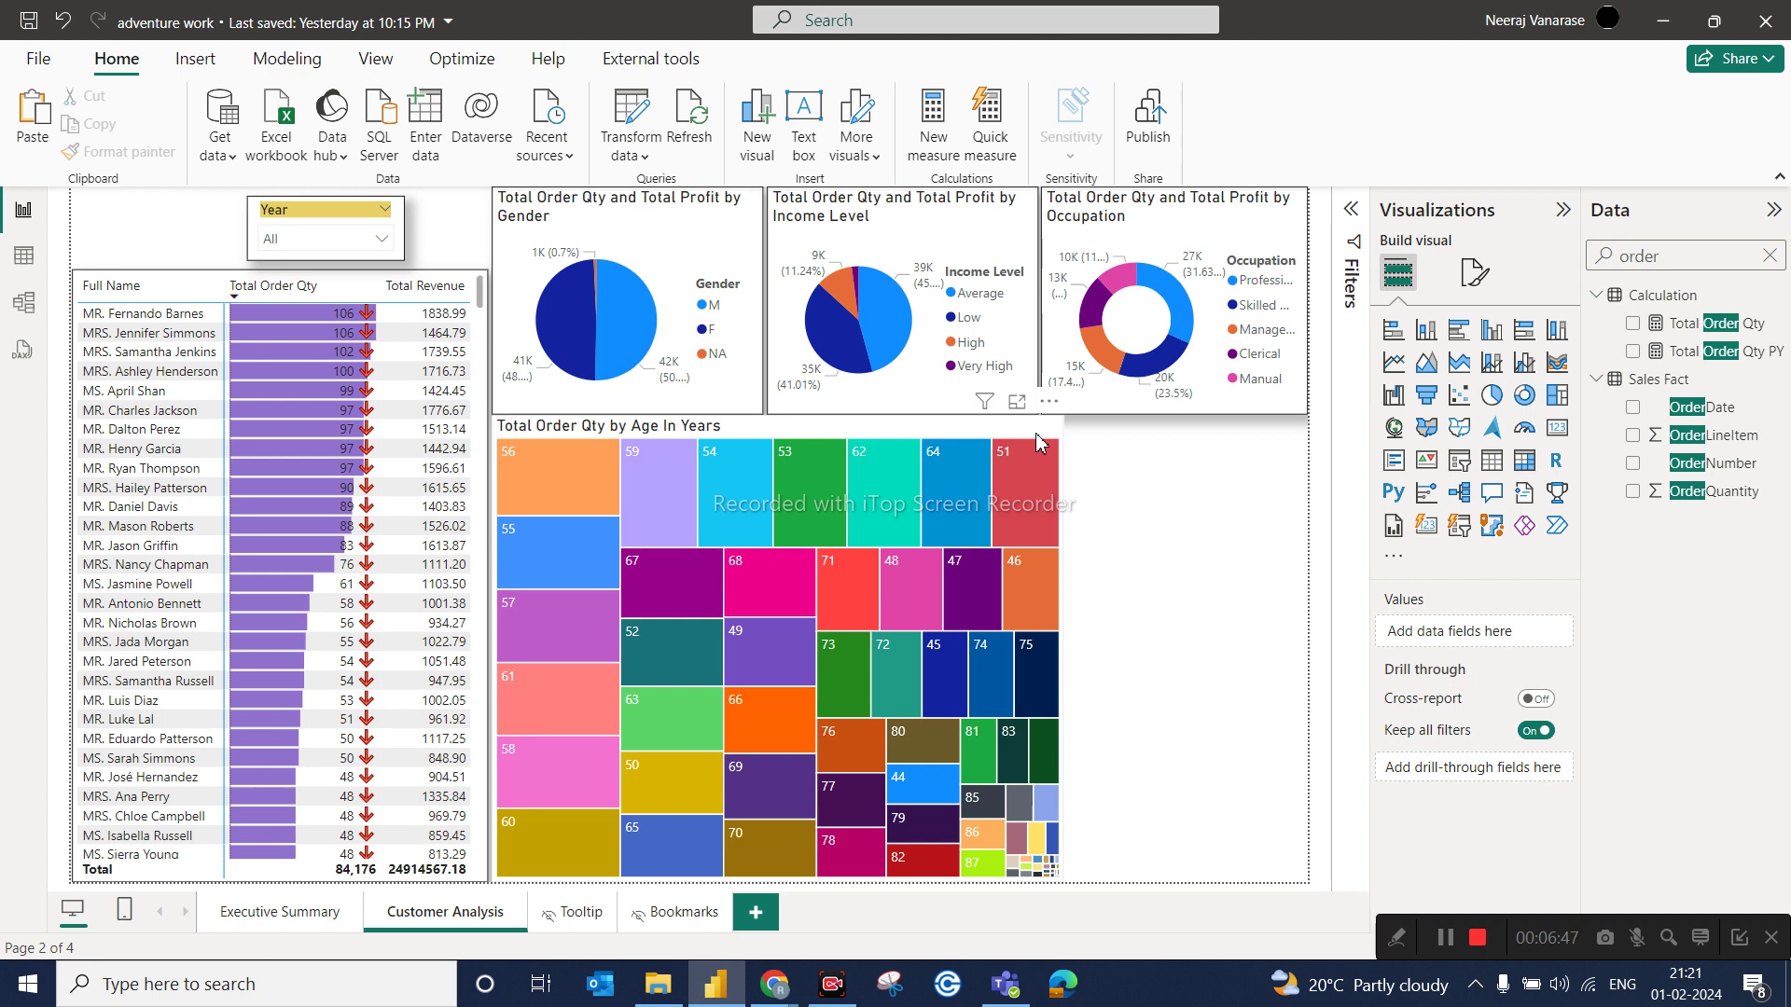
- Resize the age treemap narrower to free space beside it
click(1040, 444)
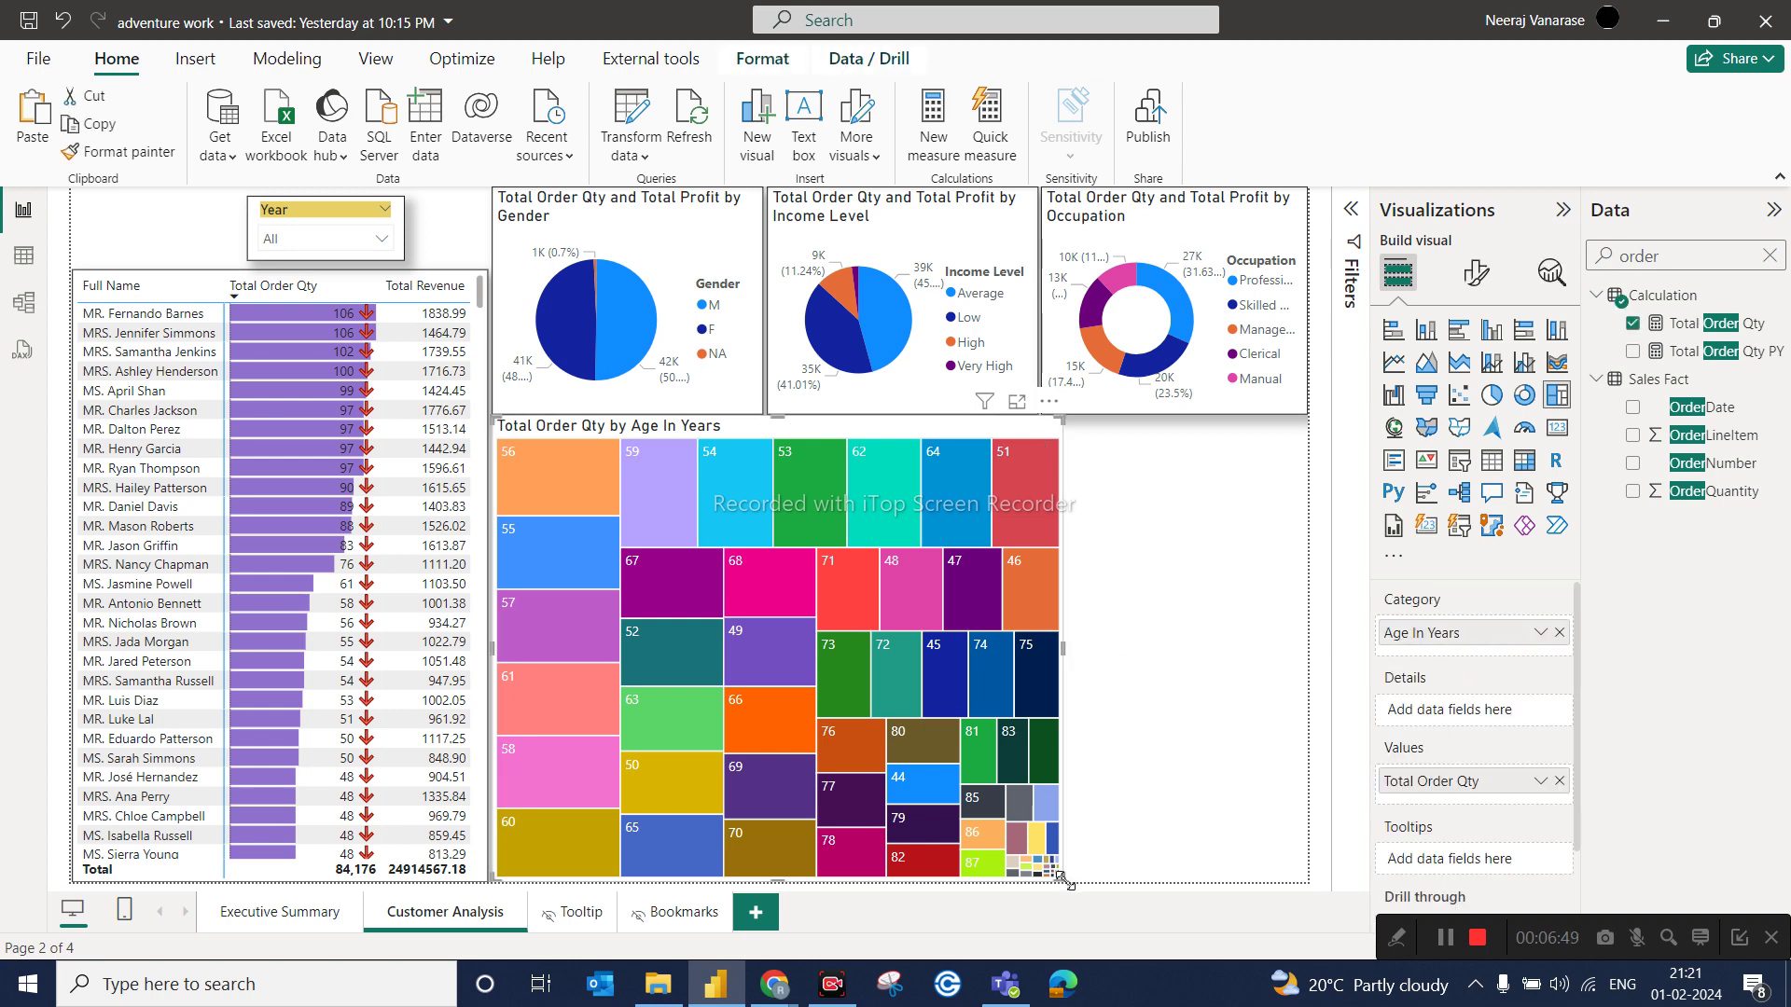
drag(1063, 878, 1104, 770)
drag(1135, 744, 1037, 878)
click(1231, 595)
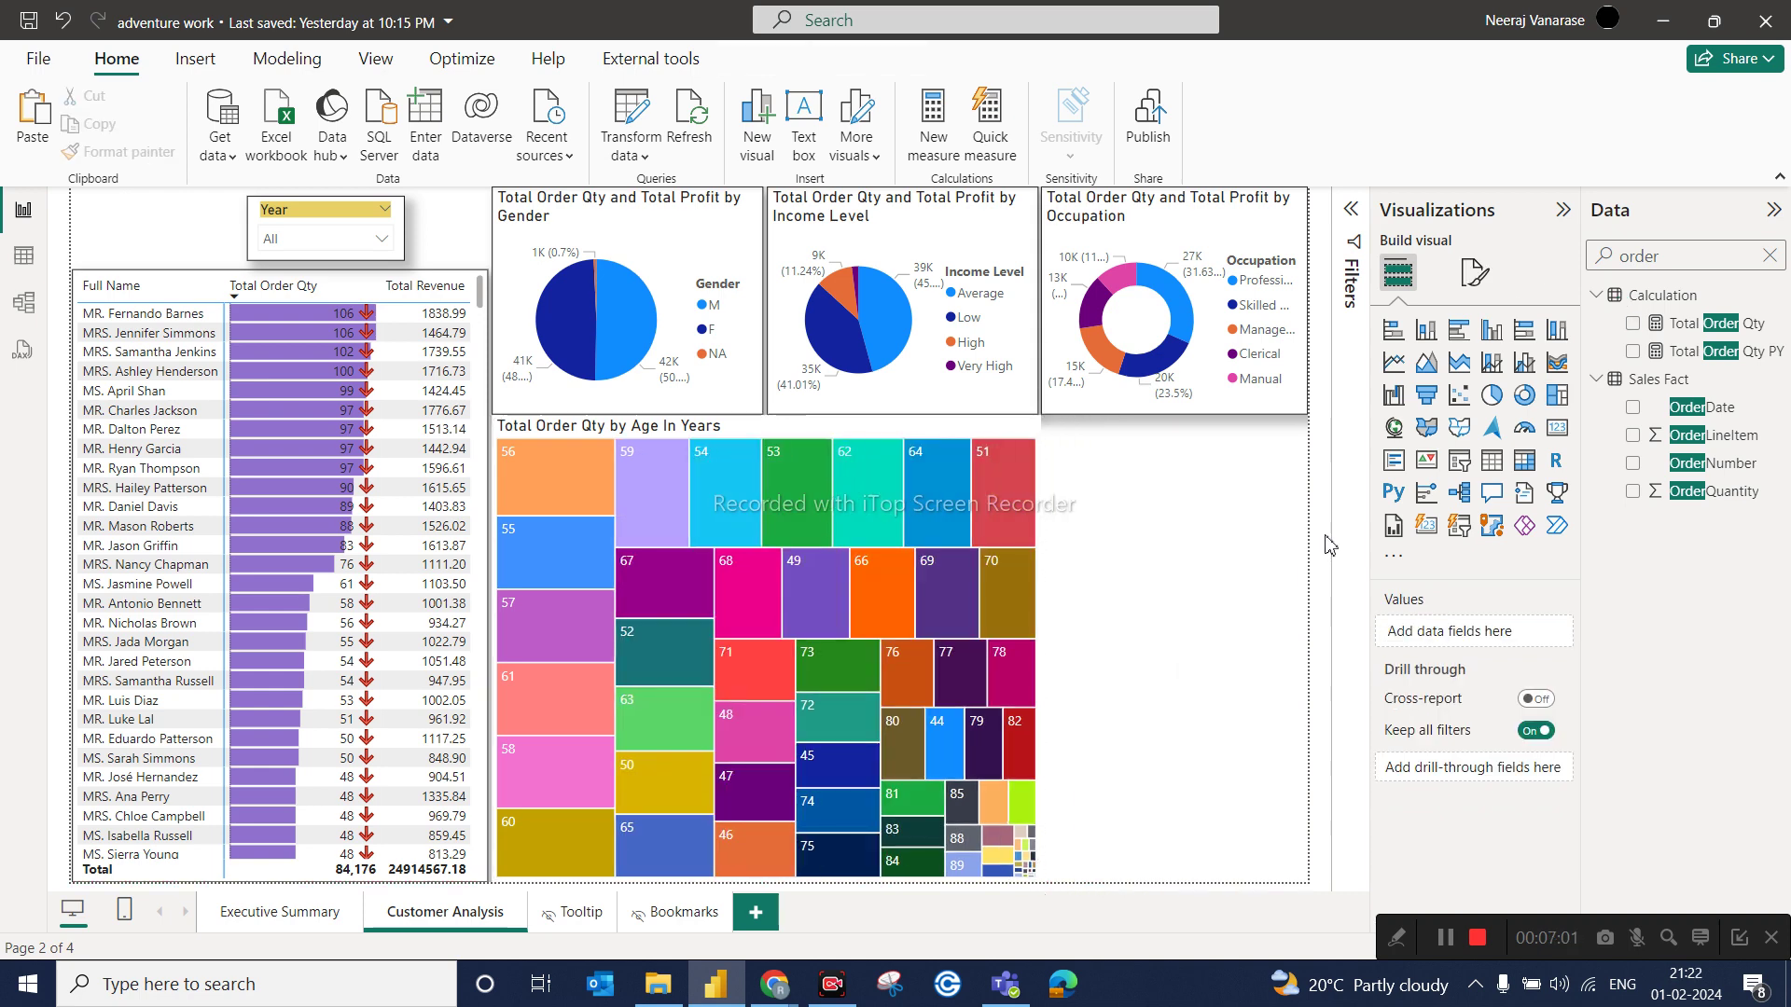
- Add a card visual below the Occupation donut and shrink it to a short box
click(1554, 432)
drag(1163, 439, 1165, 467)
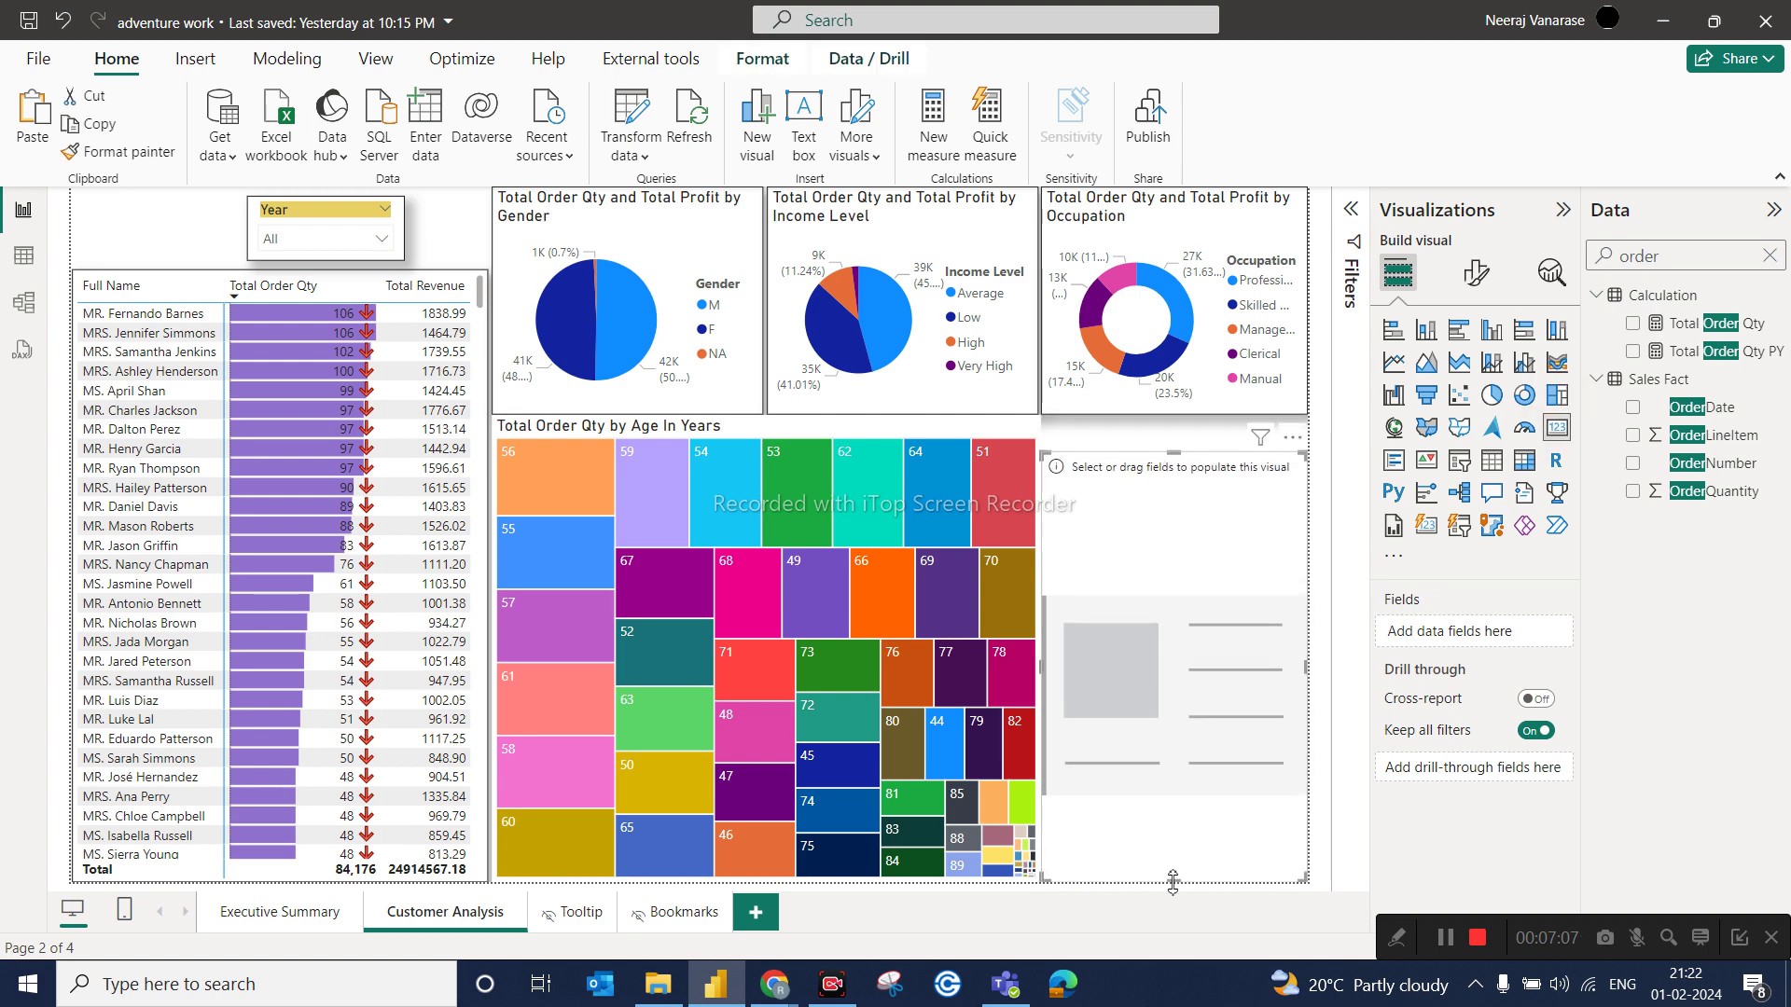
drag(1172, 882, 1172, 457)
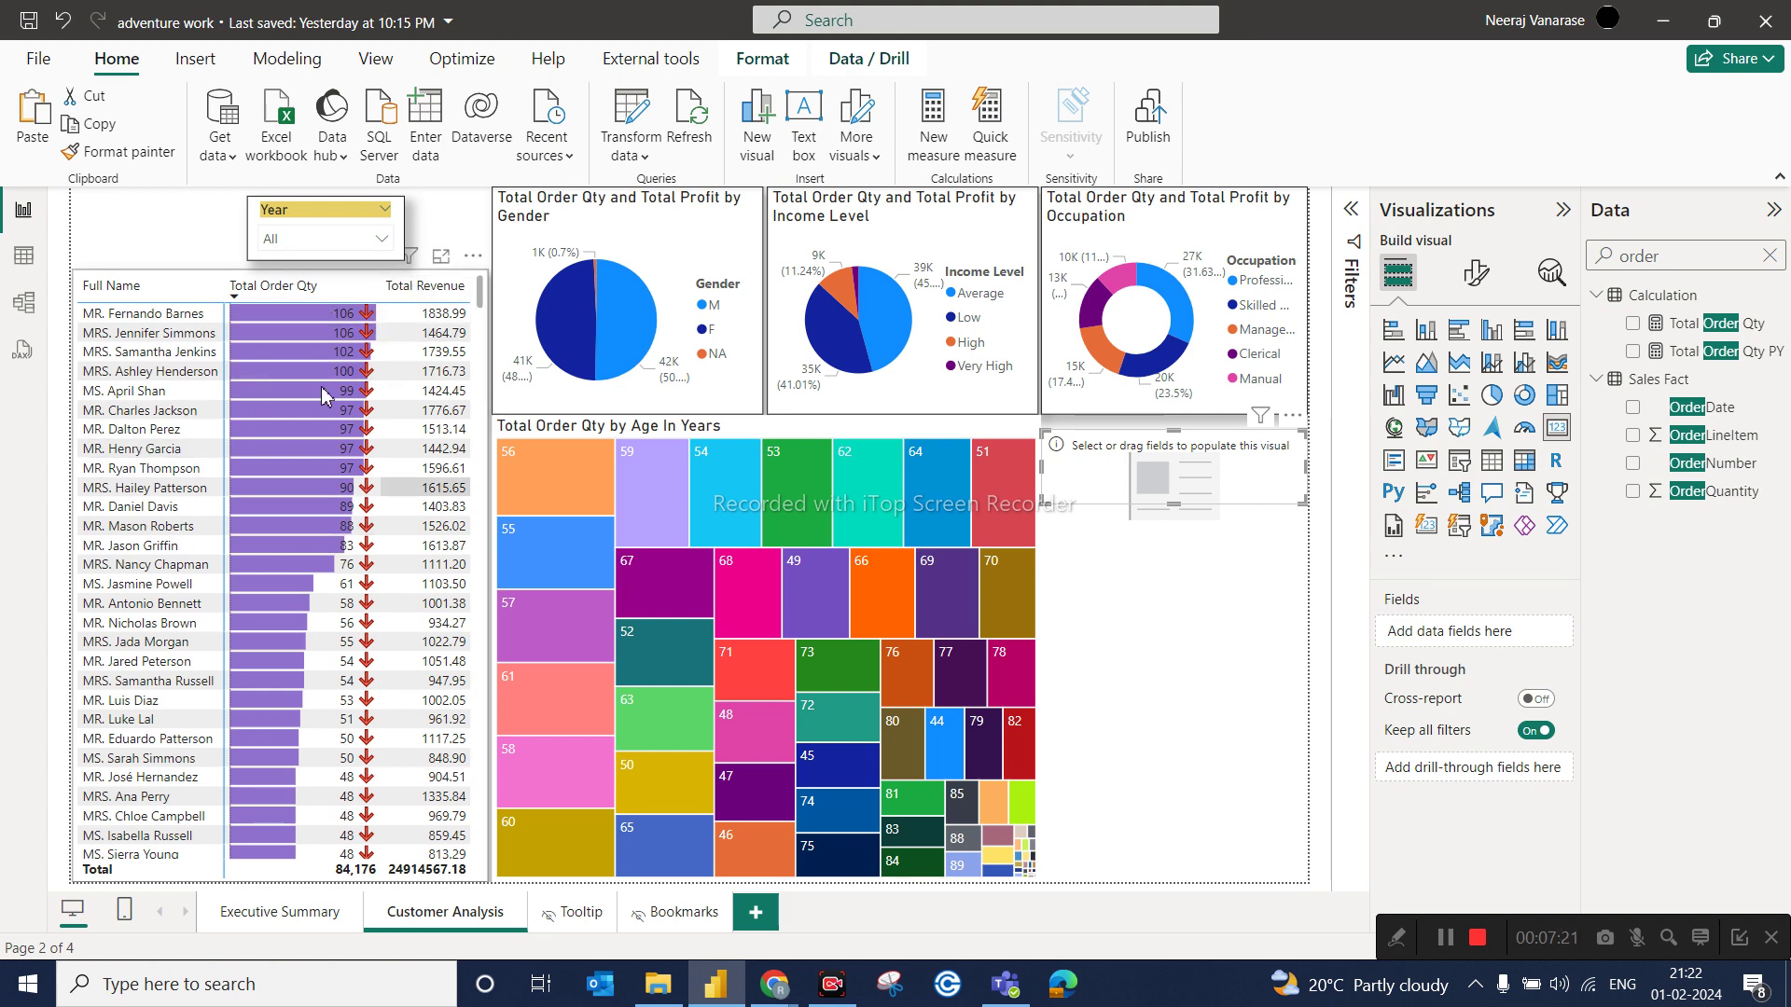
- Sort the customer table by the Total Revenue column, highest first
click(395, 286)
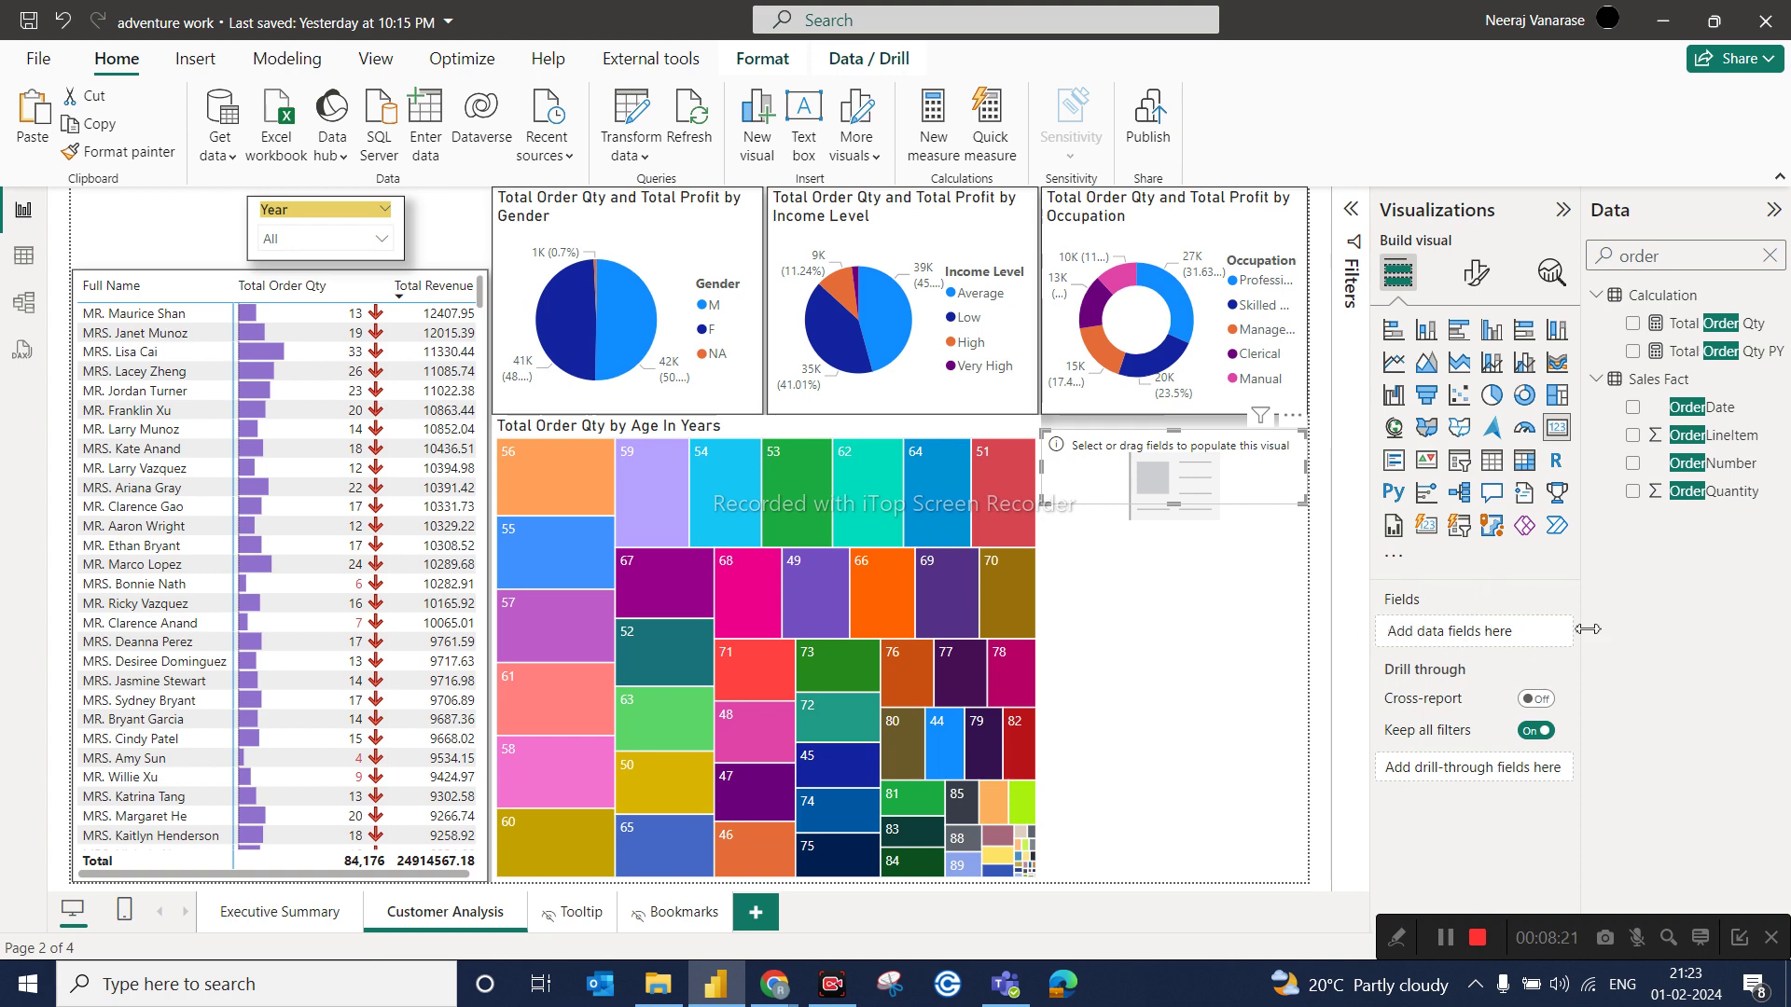
- Search the Data pane for 'full' and put Full Name into the card
double_click(1683, 256)
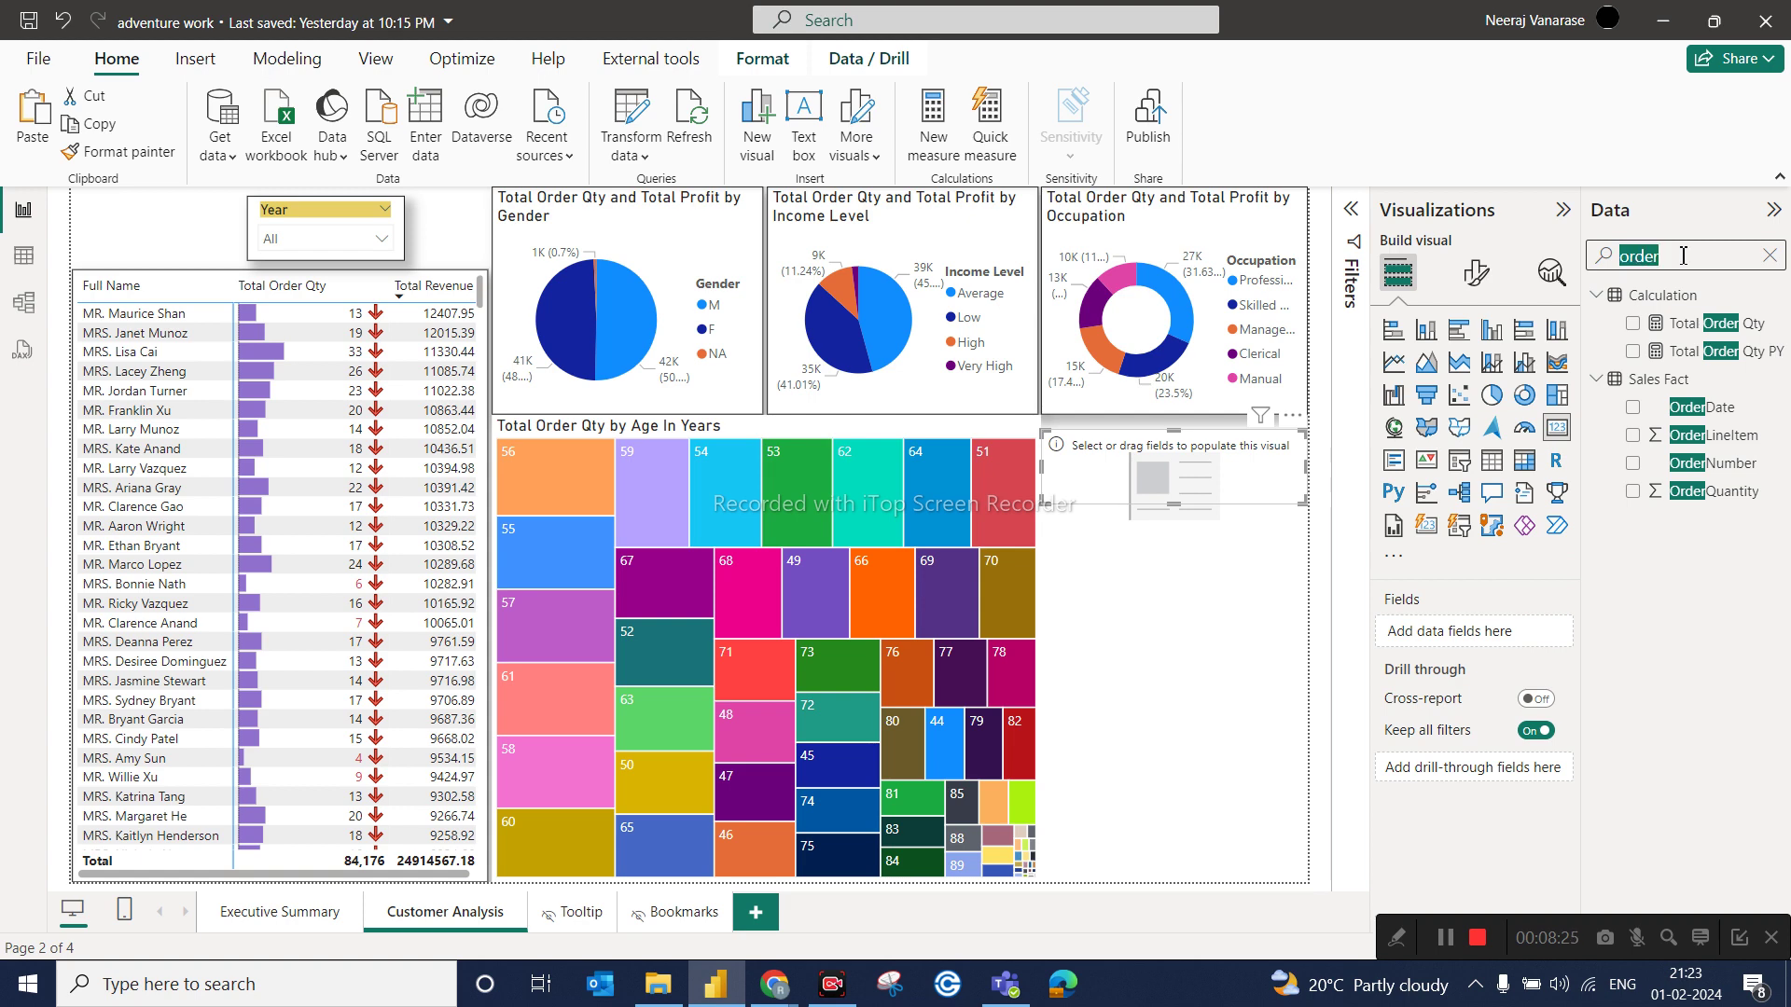
text(full)
drag(1707, 324, 1515, 657)
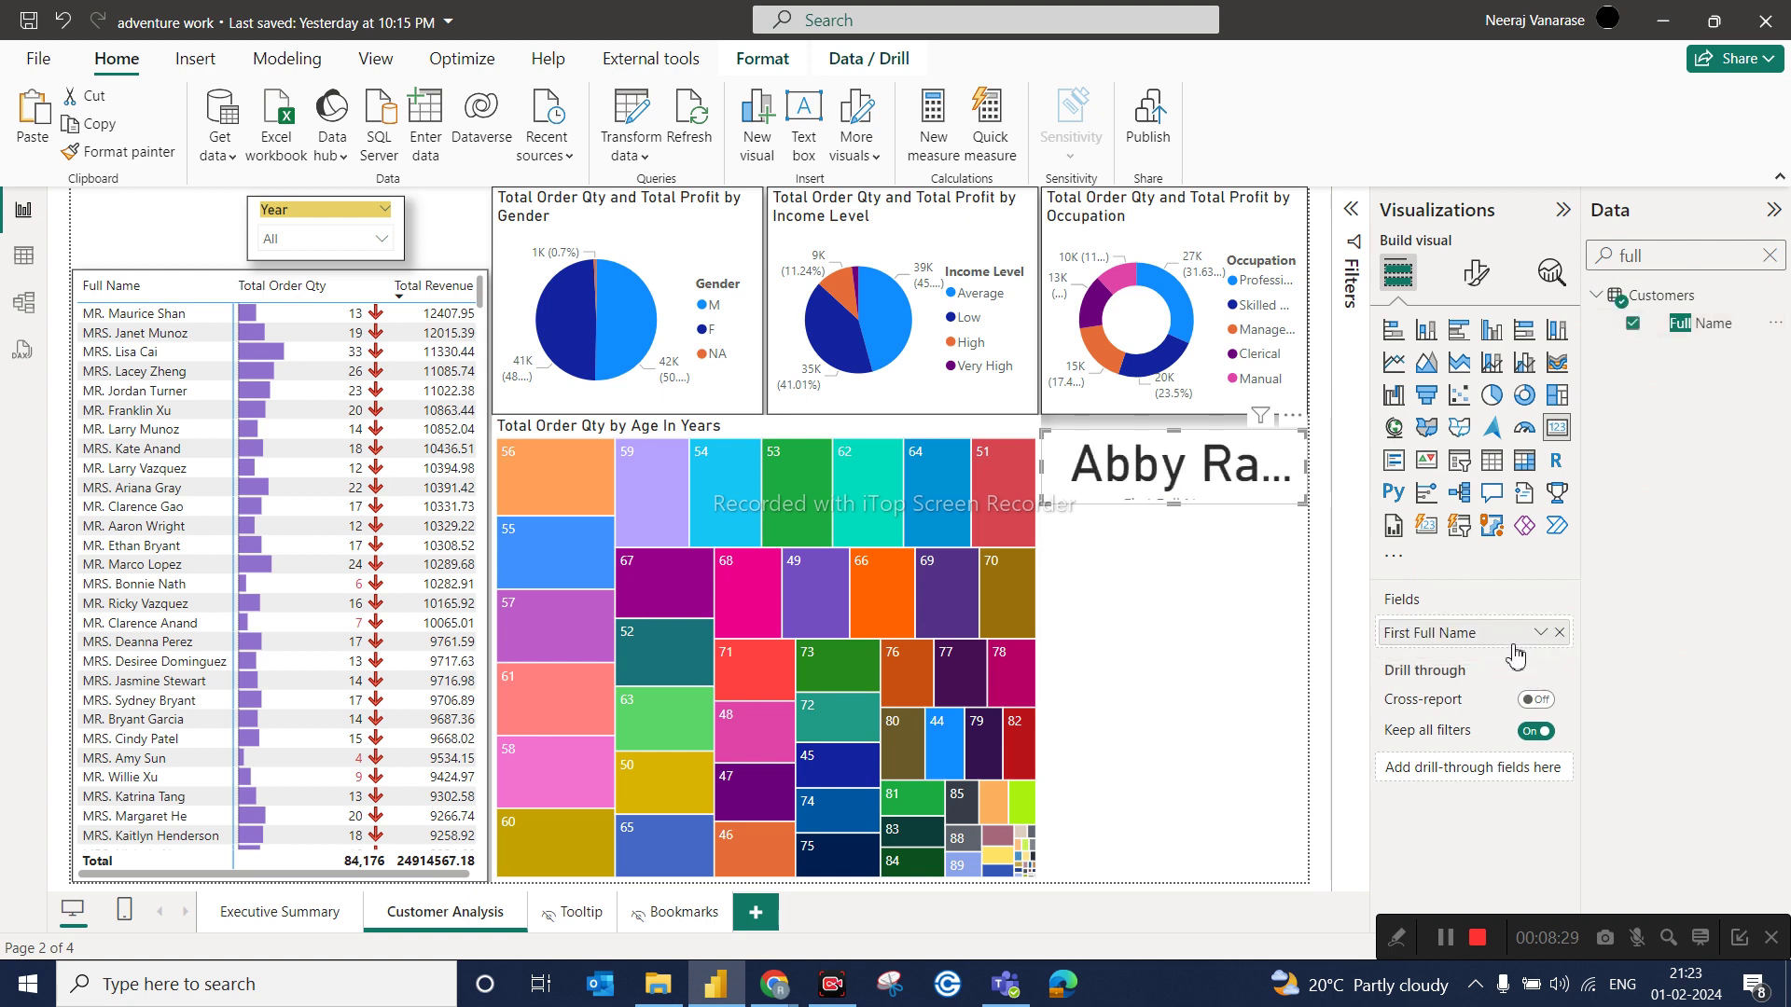
- Set the card's callout value font size to 20
click(1476, 272)
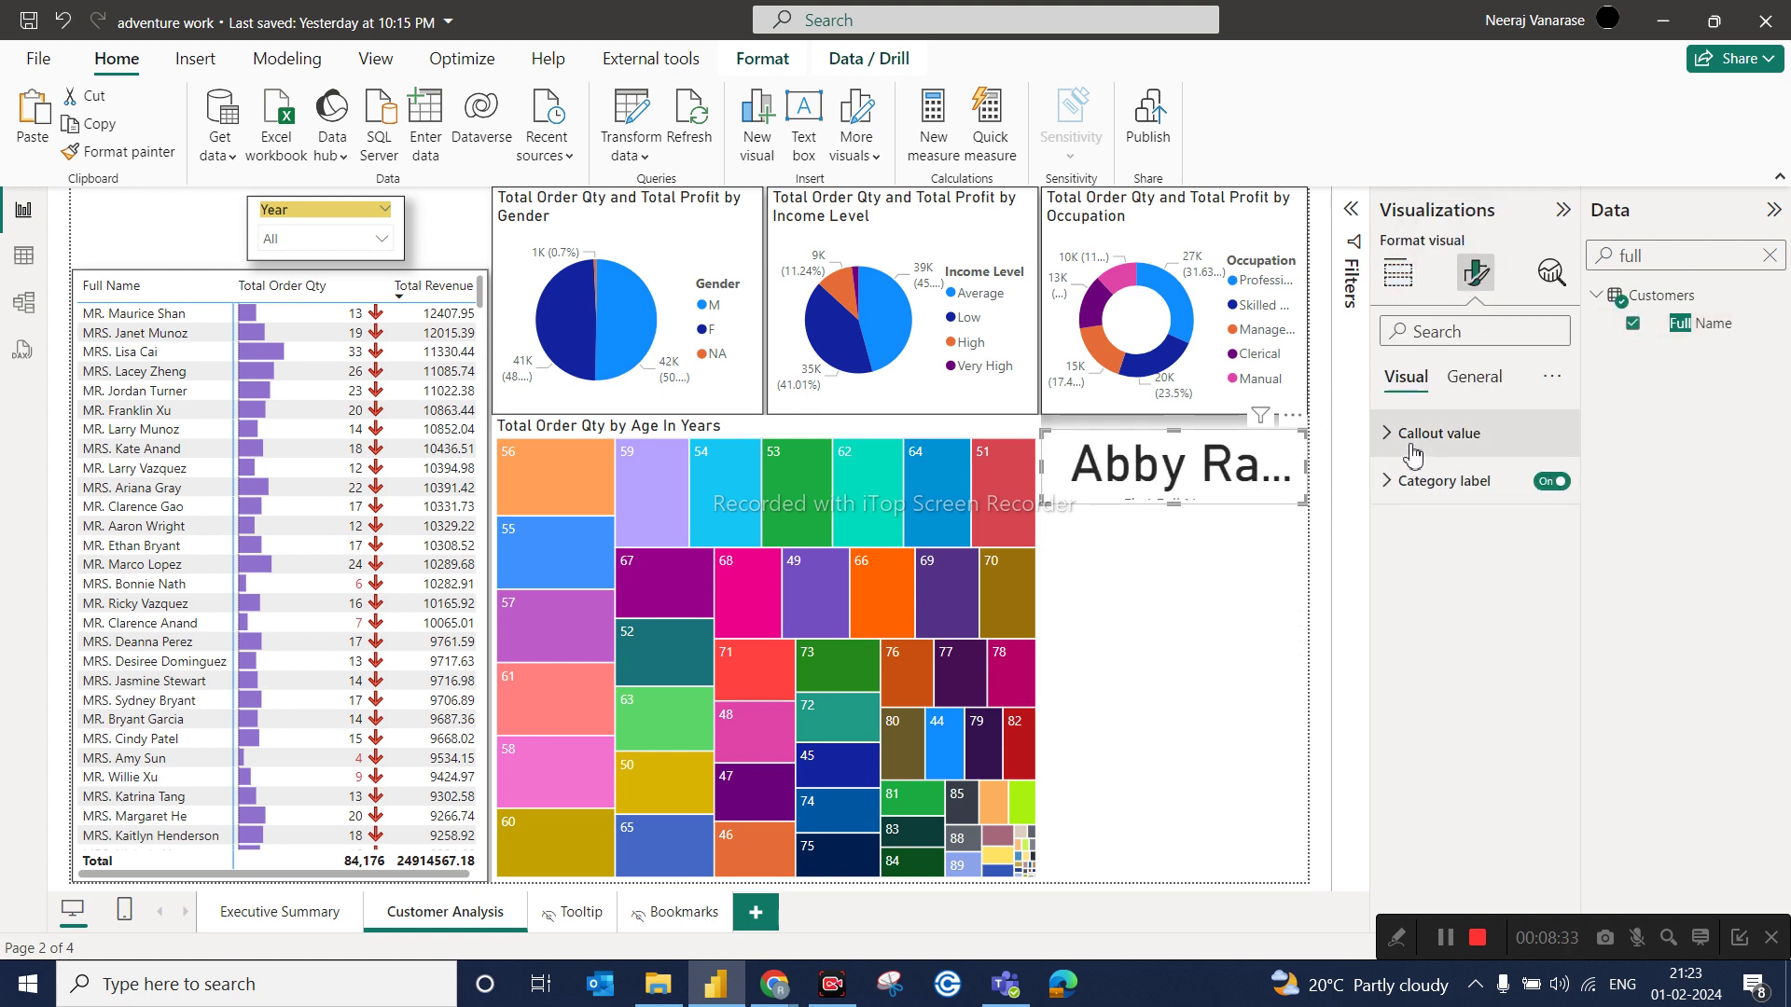
click(1412, 454)
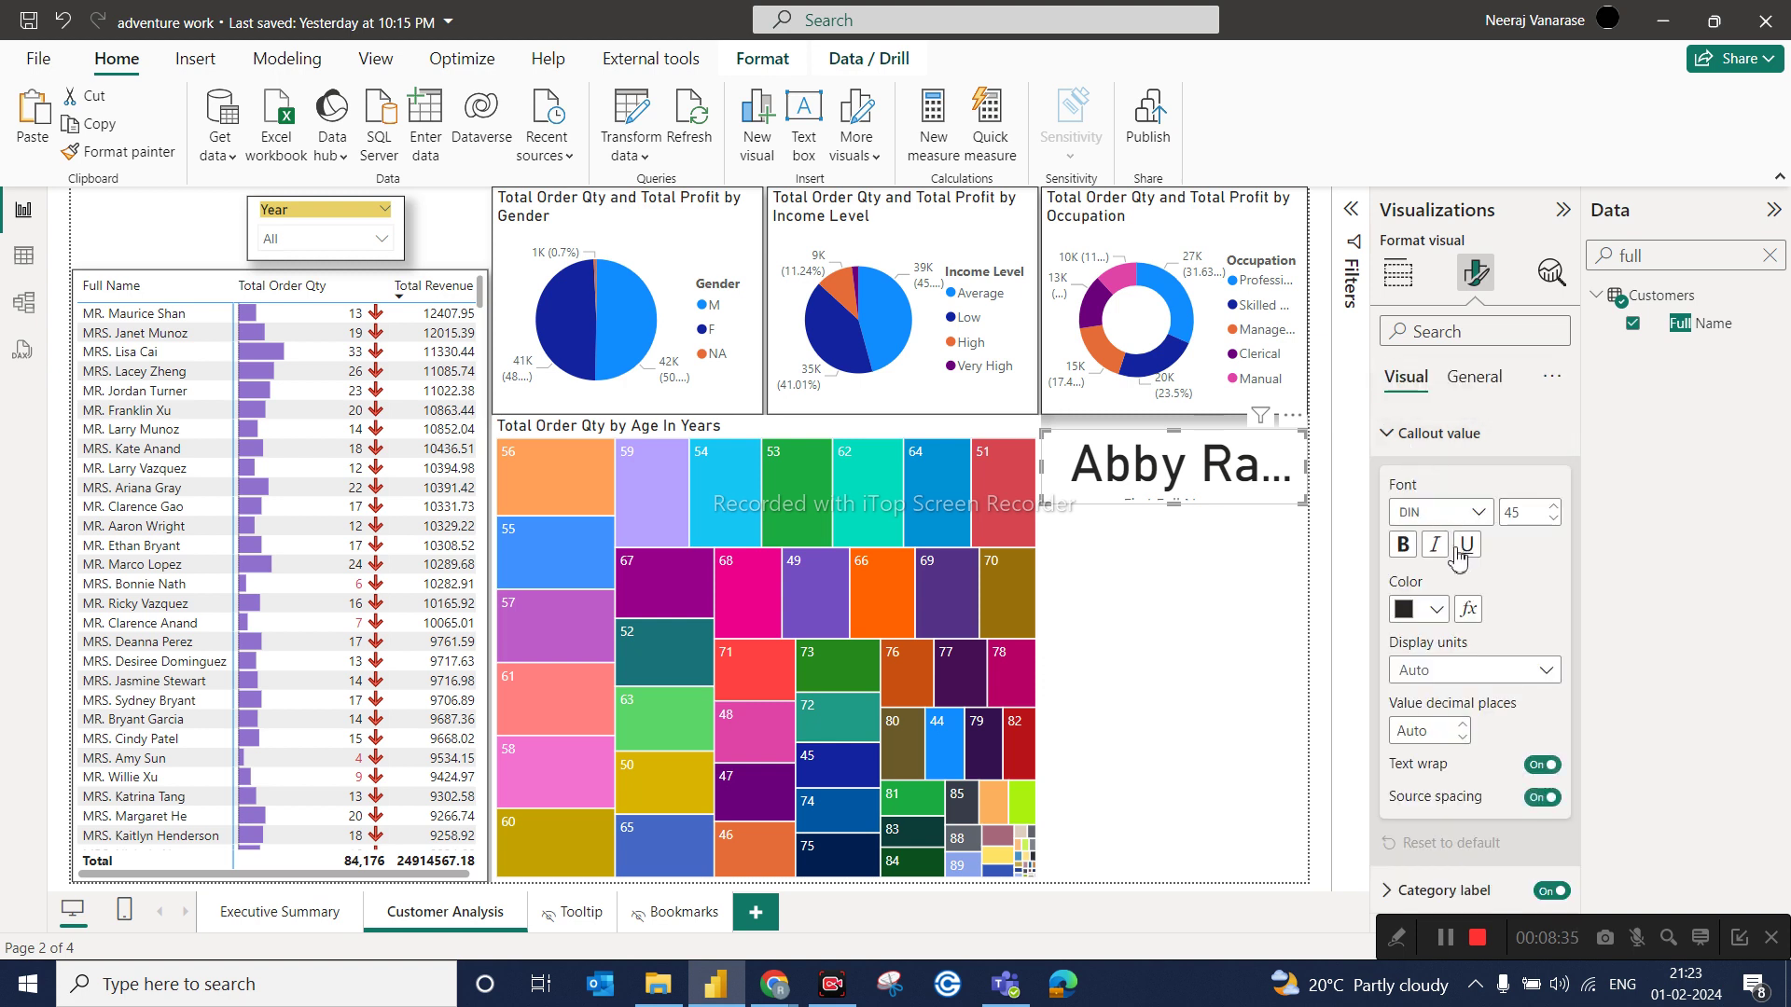
click(1529, 515)
text(20)
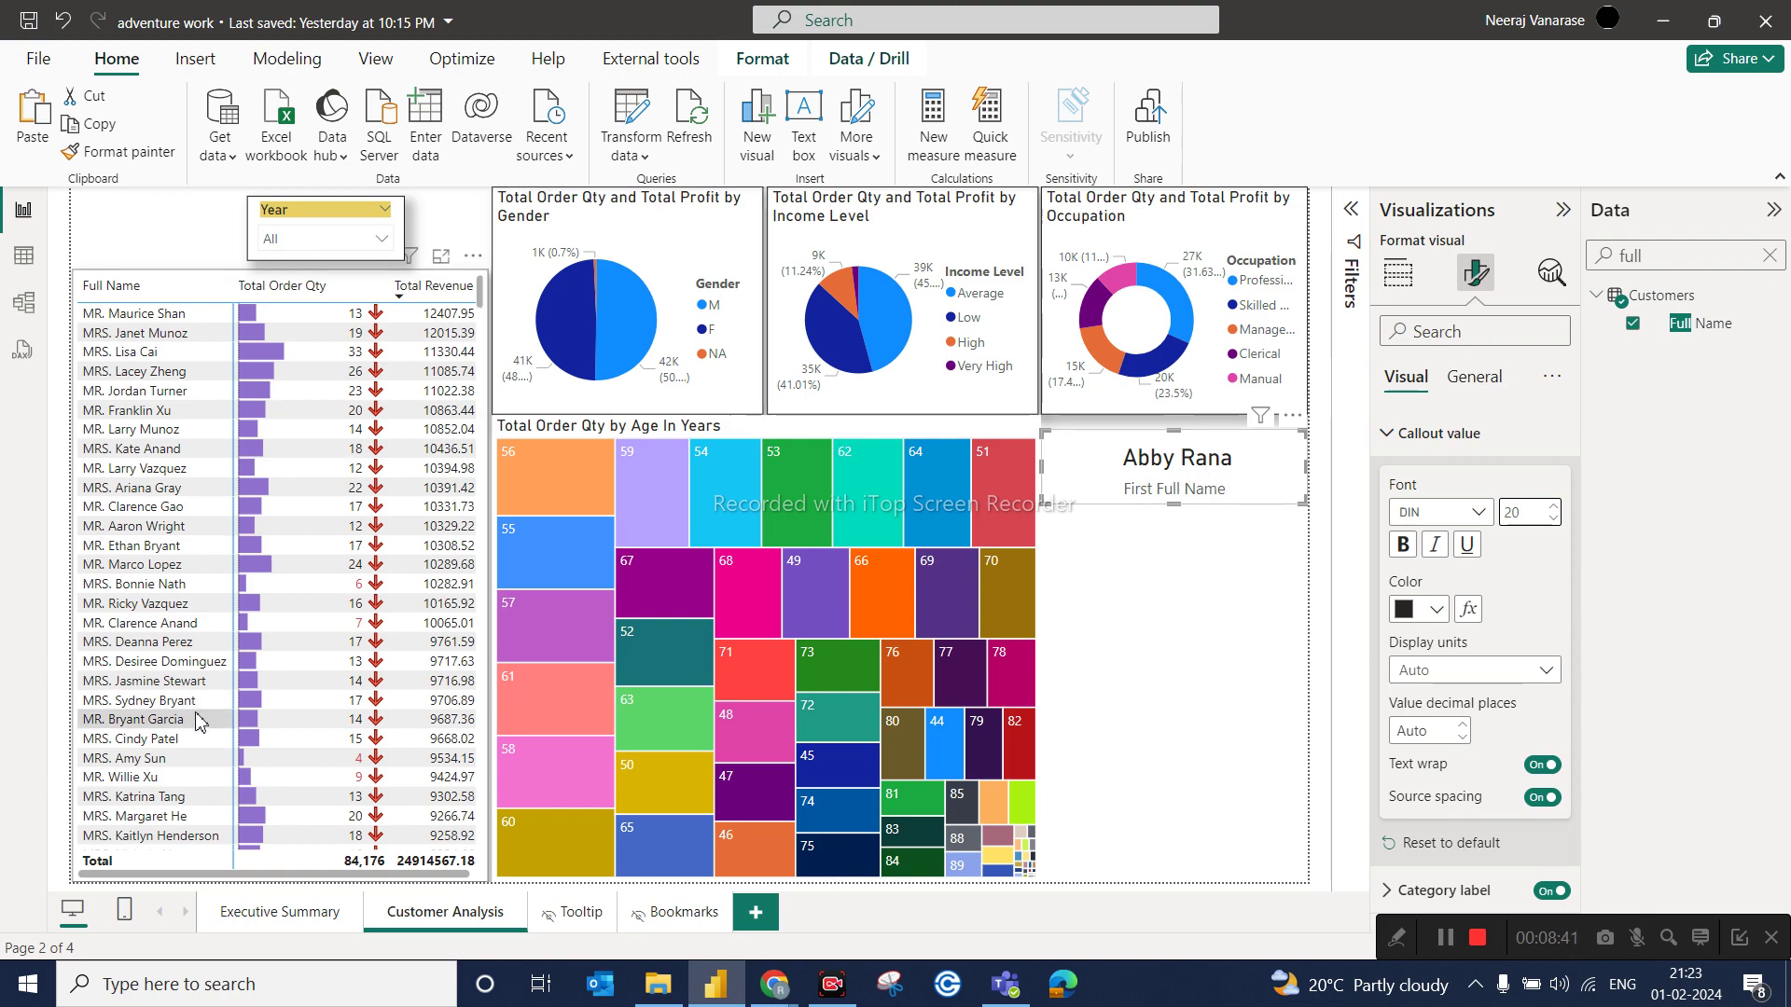
scroll(189, 739, down, 20)
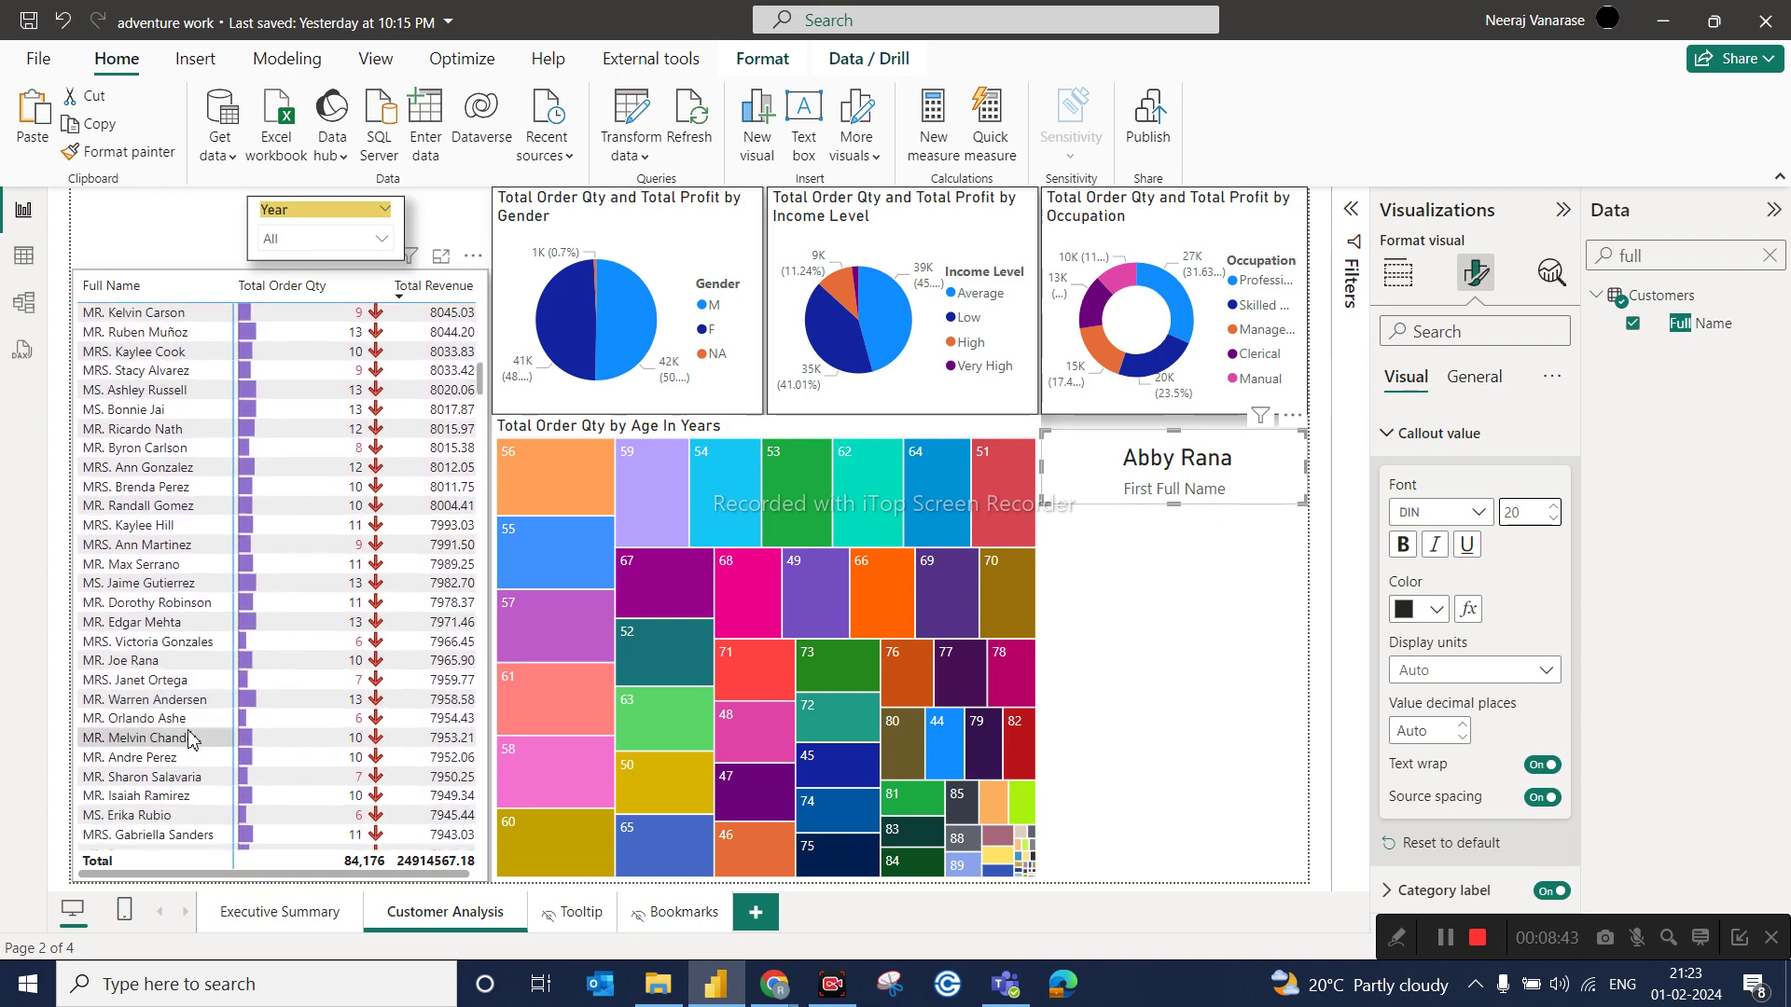
scroll(192, 736, up, 10)
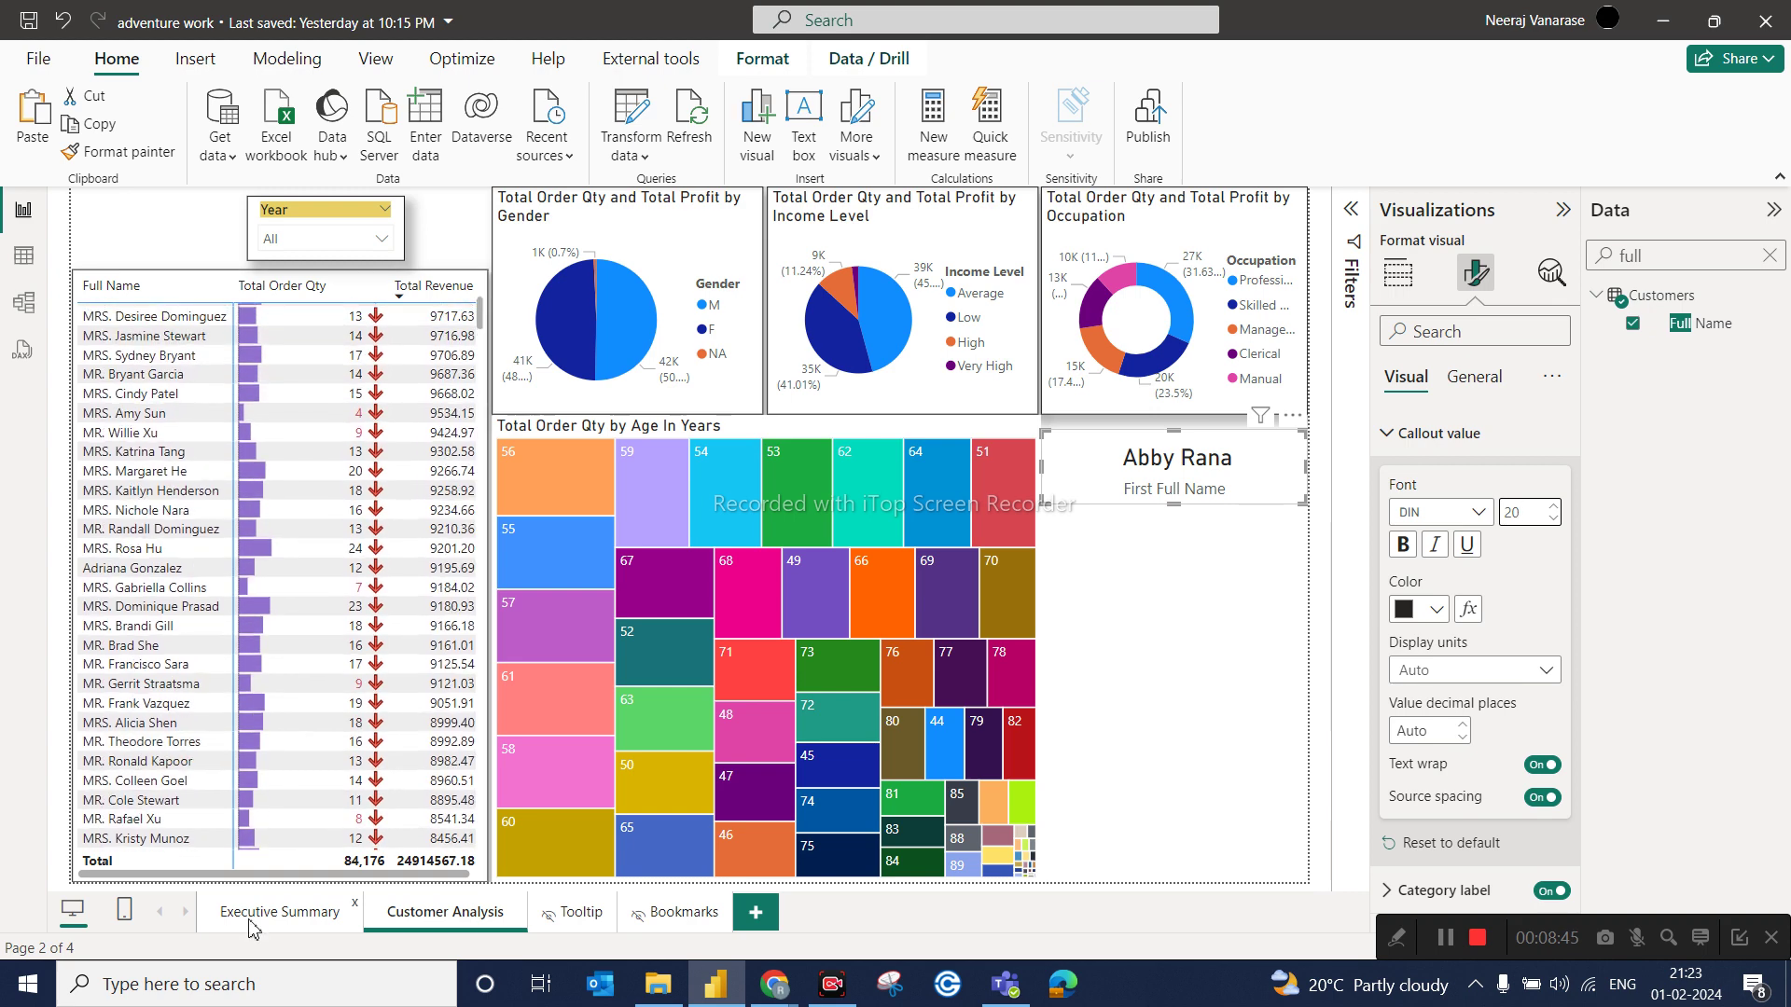
scroll(266, 640, up, 5)
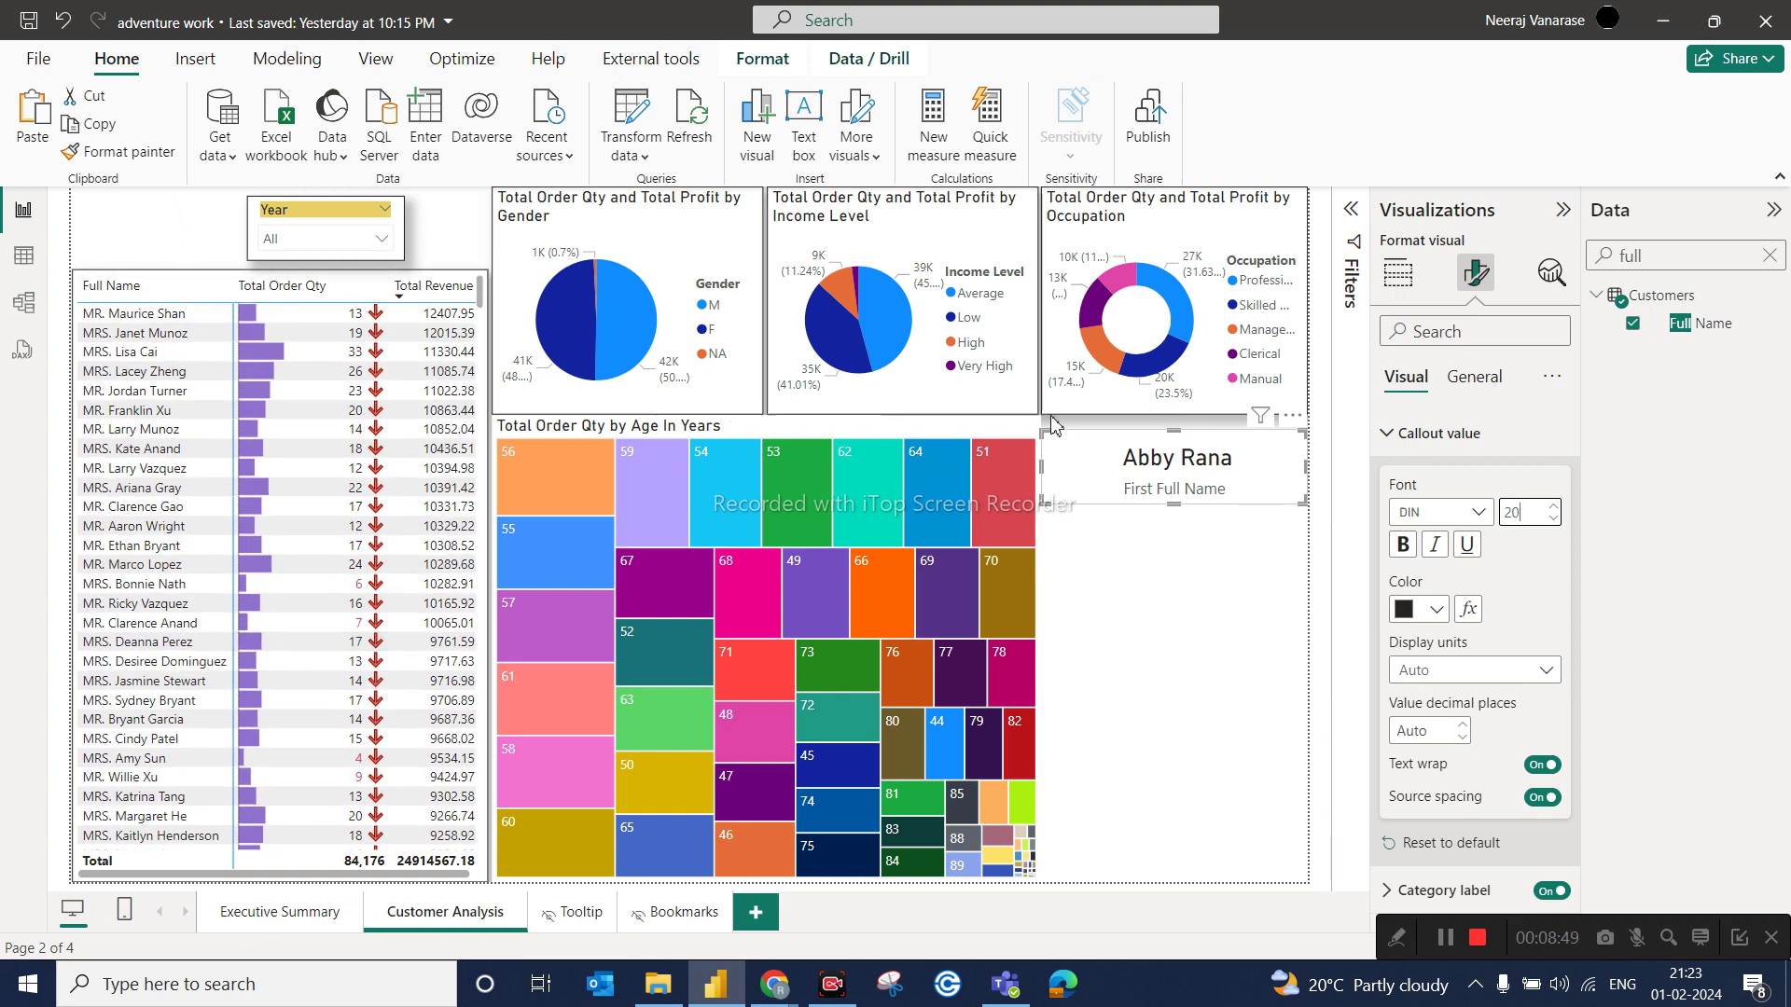
- Add Full Name as a card filter using Top N filtering
click(1347, 212)
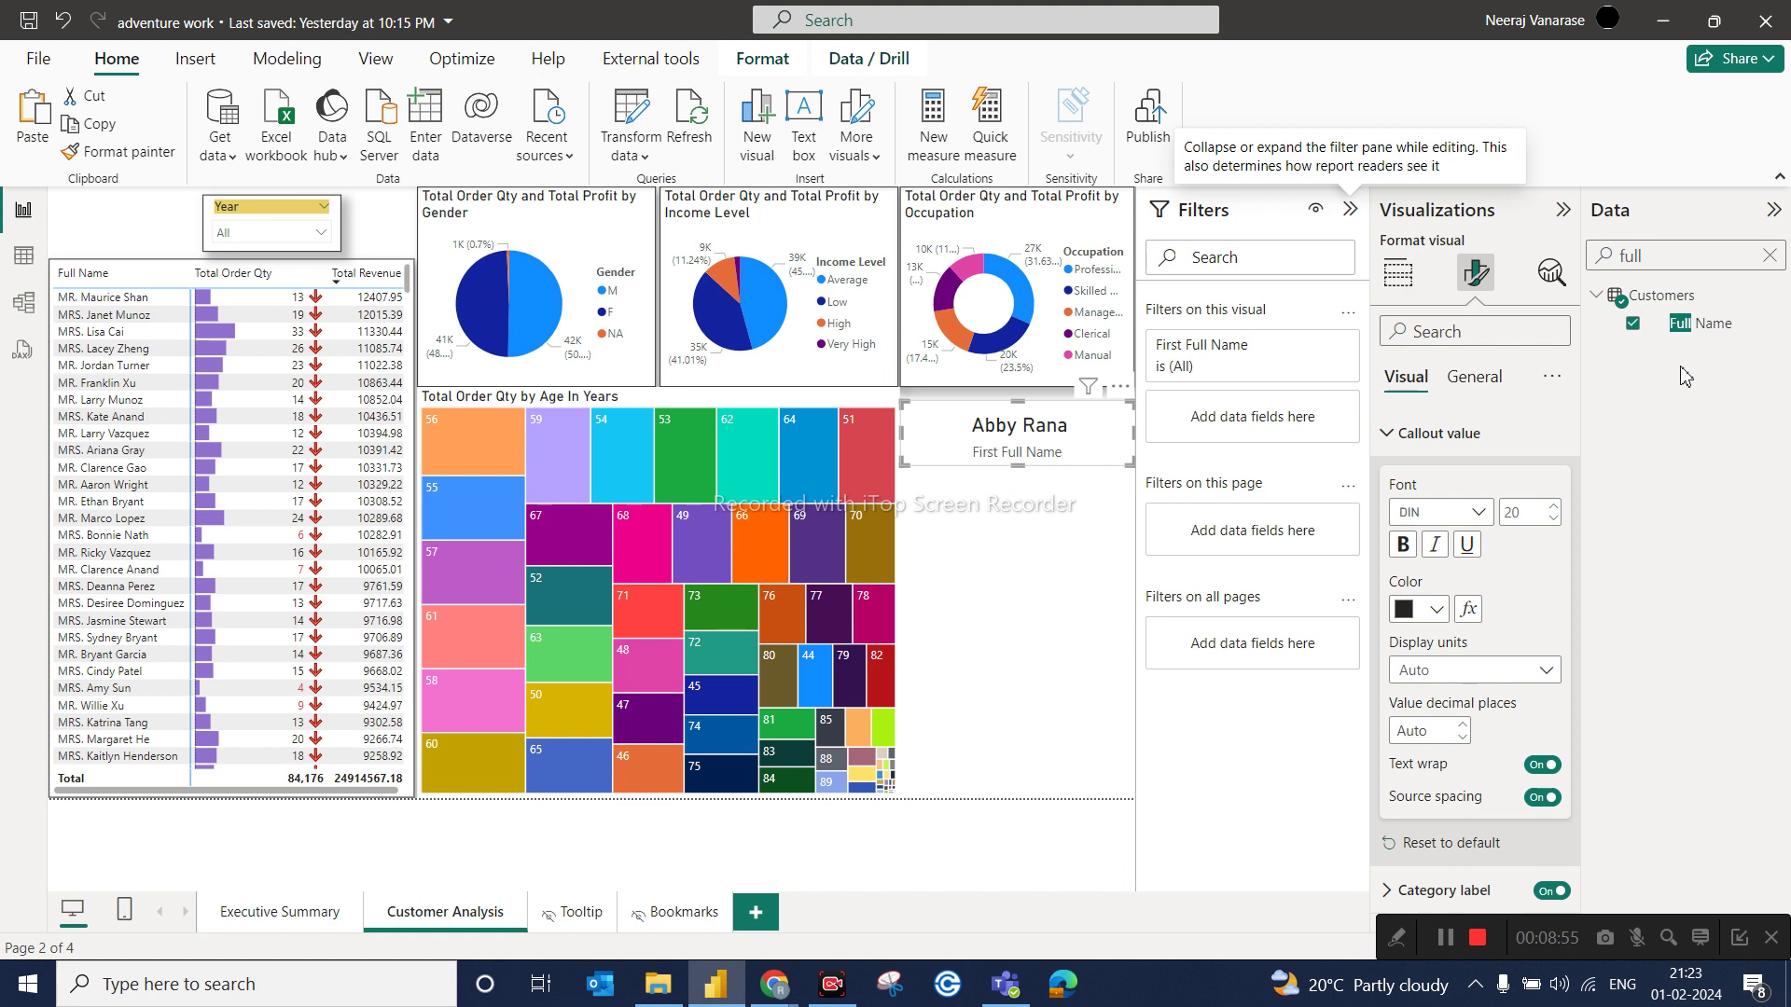
drag(1702, 328, 1319, 431)
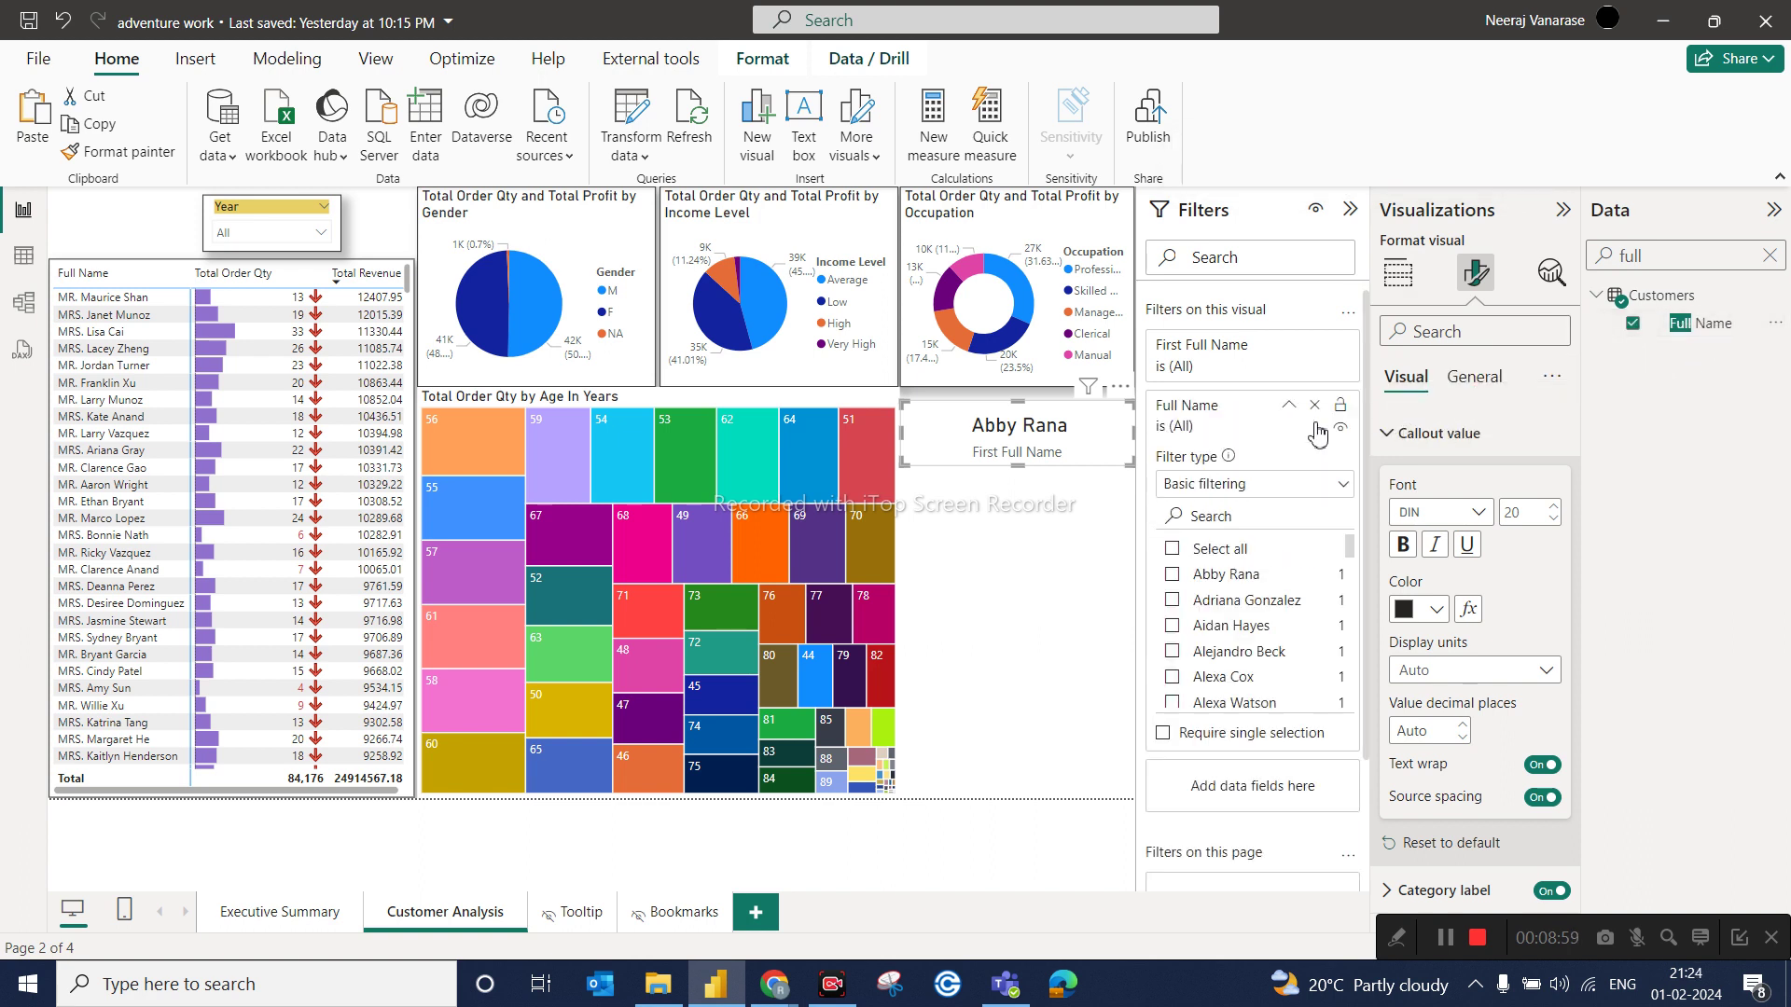
click(1236, 487)
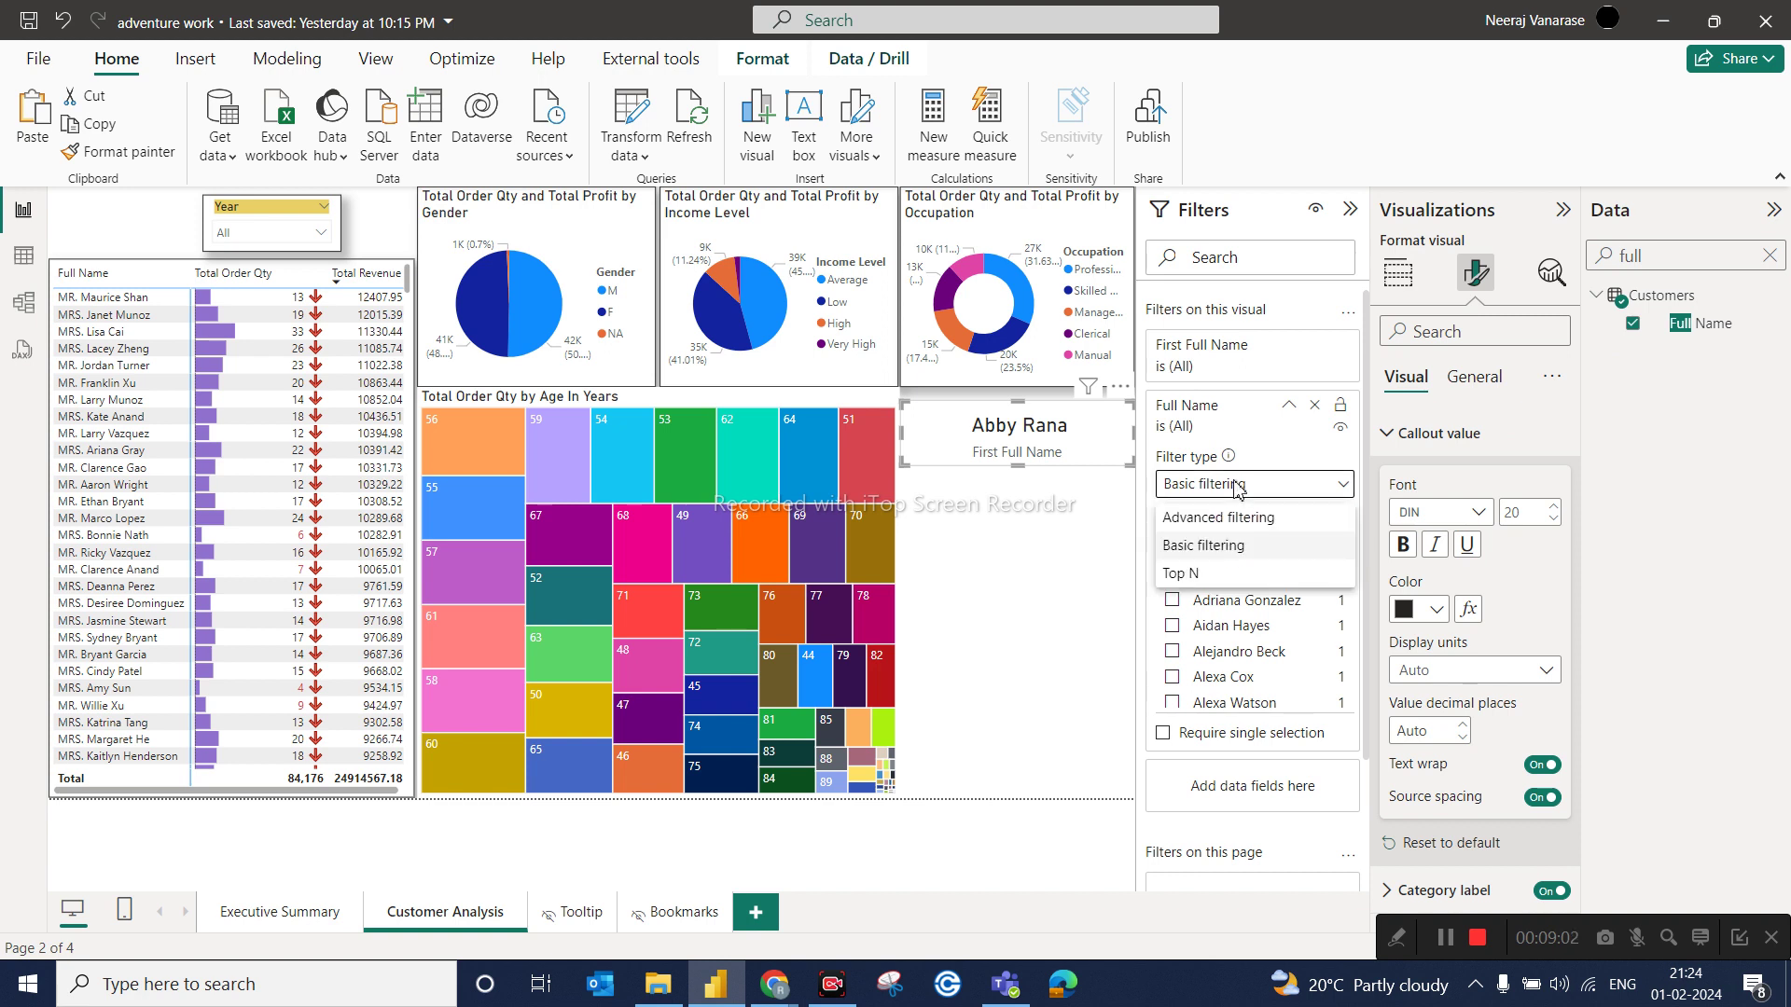
click(1201, 575)
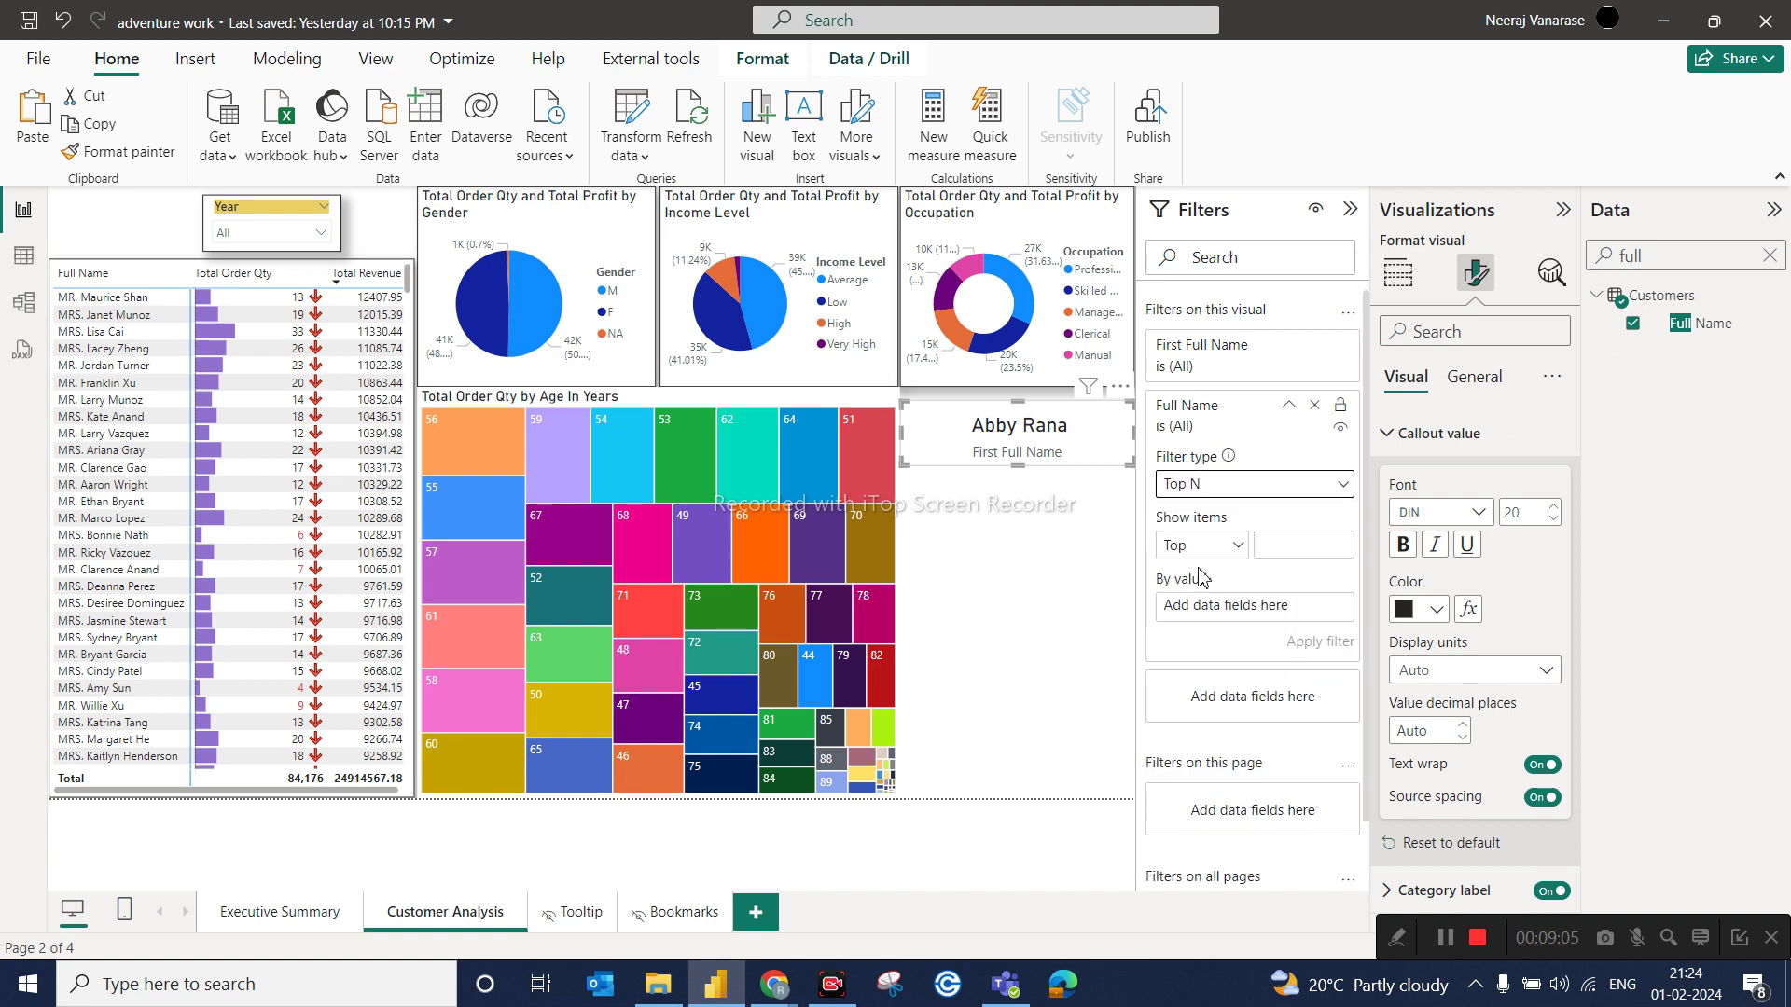
click(1305, 545)
- Rank the Top 1 filter by Total Revenue, apply it, and collapse the Filters pane
double_click(1666, 250)
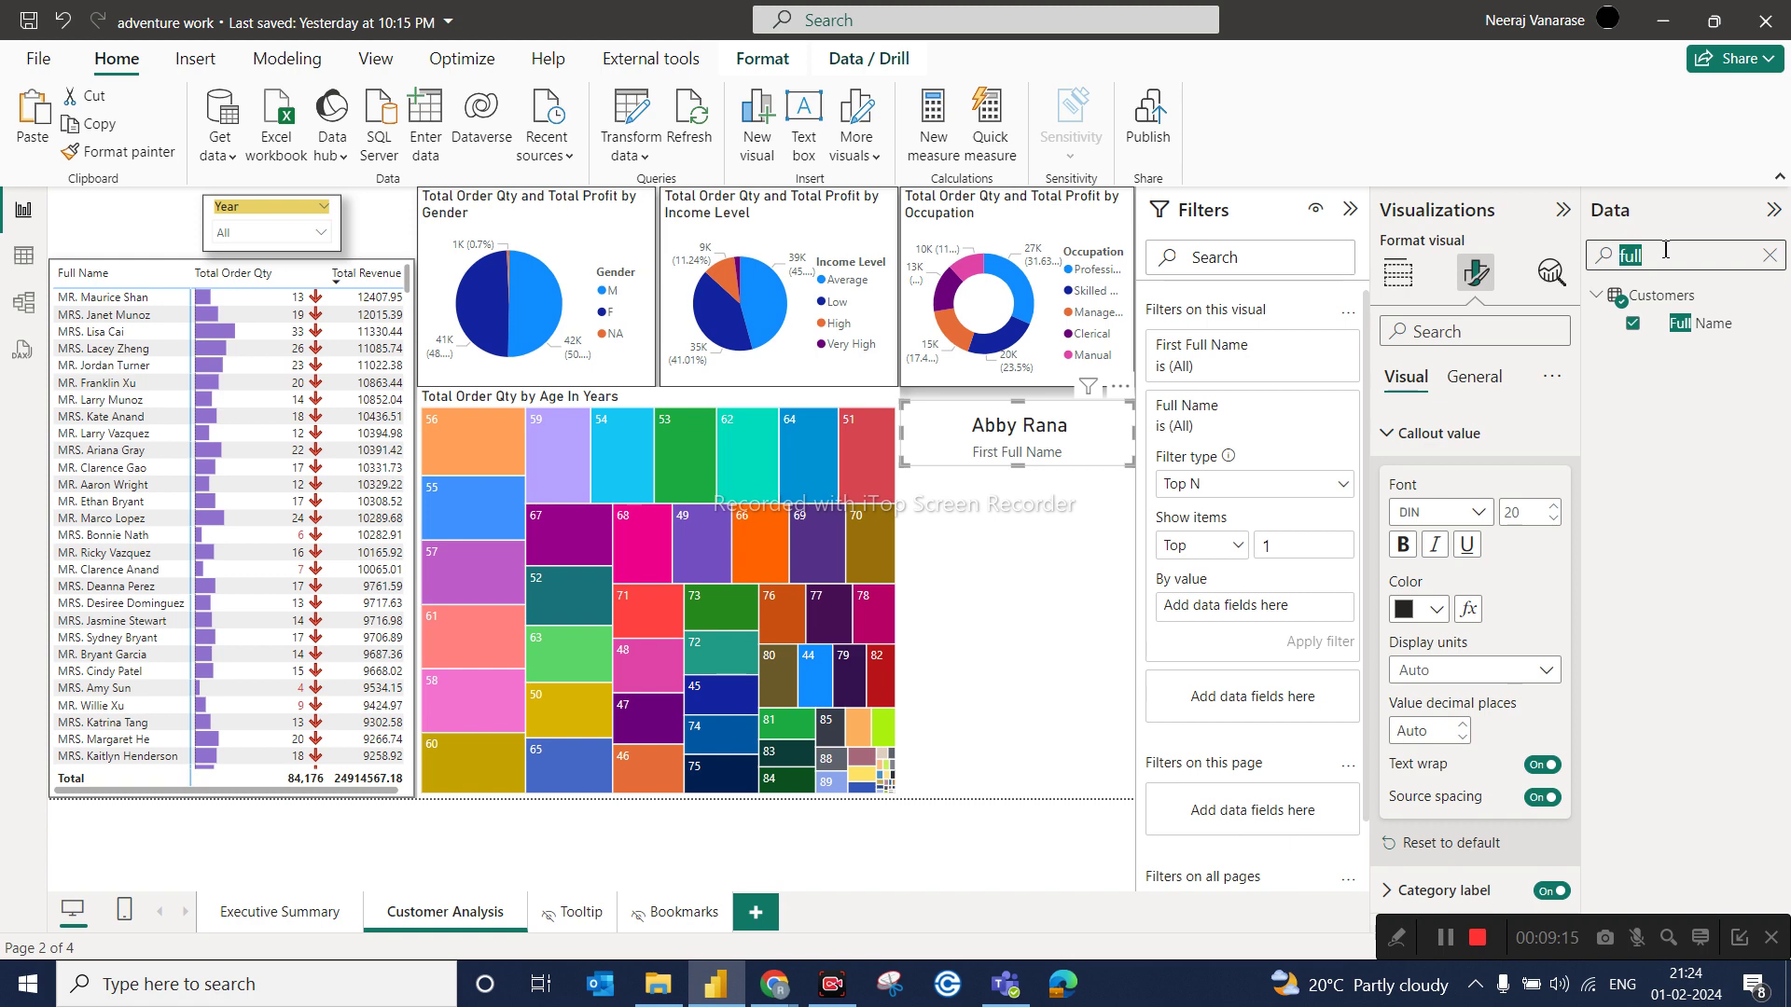
text(tota)
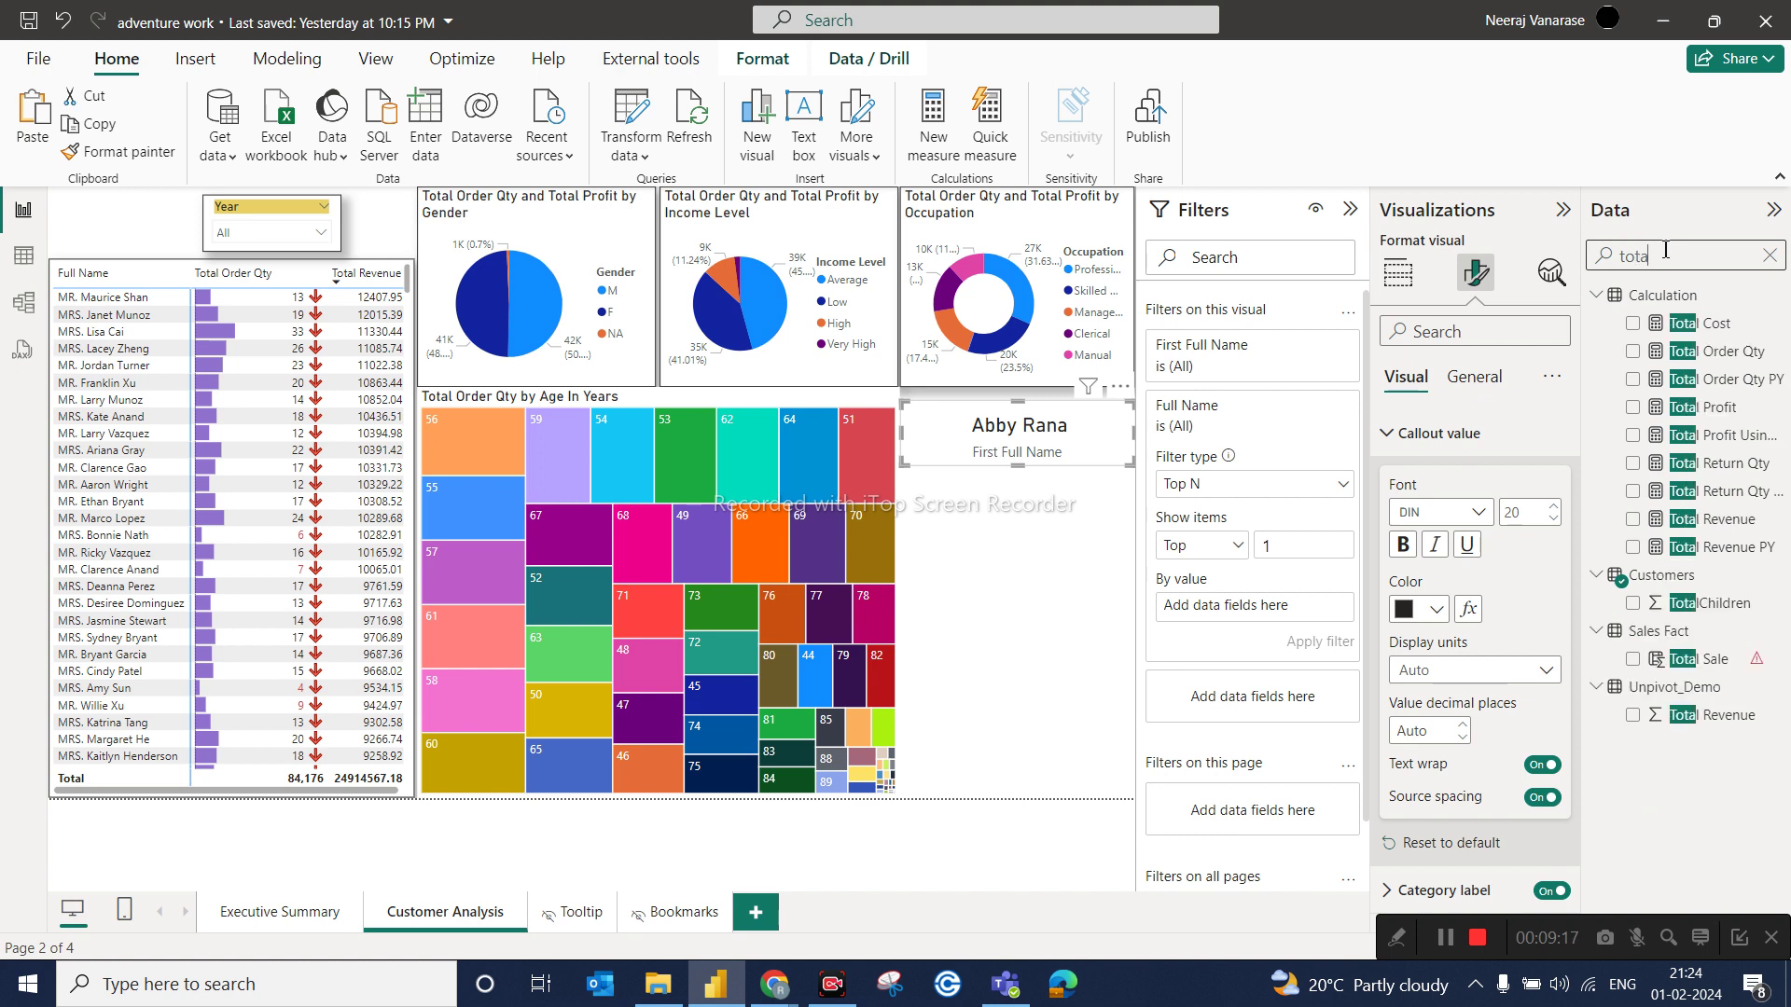
drag(1707, 520, 1278, 601)
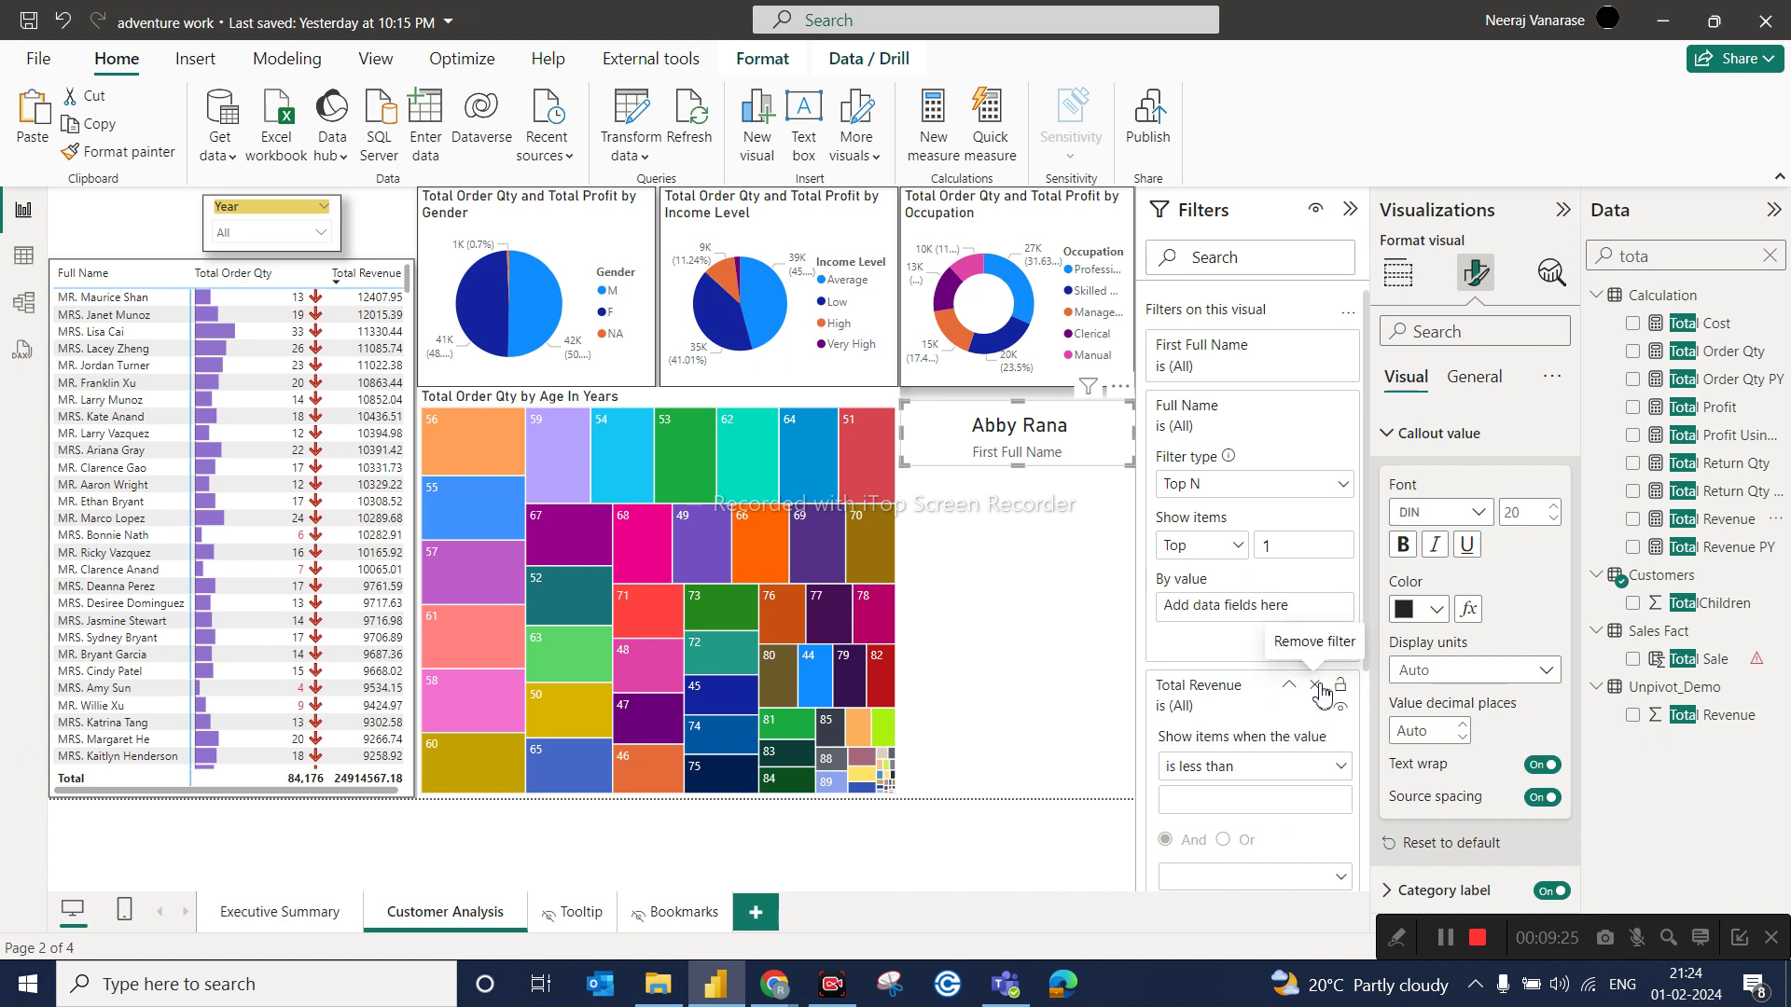
click(1317, 686)
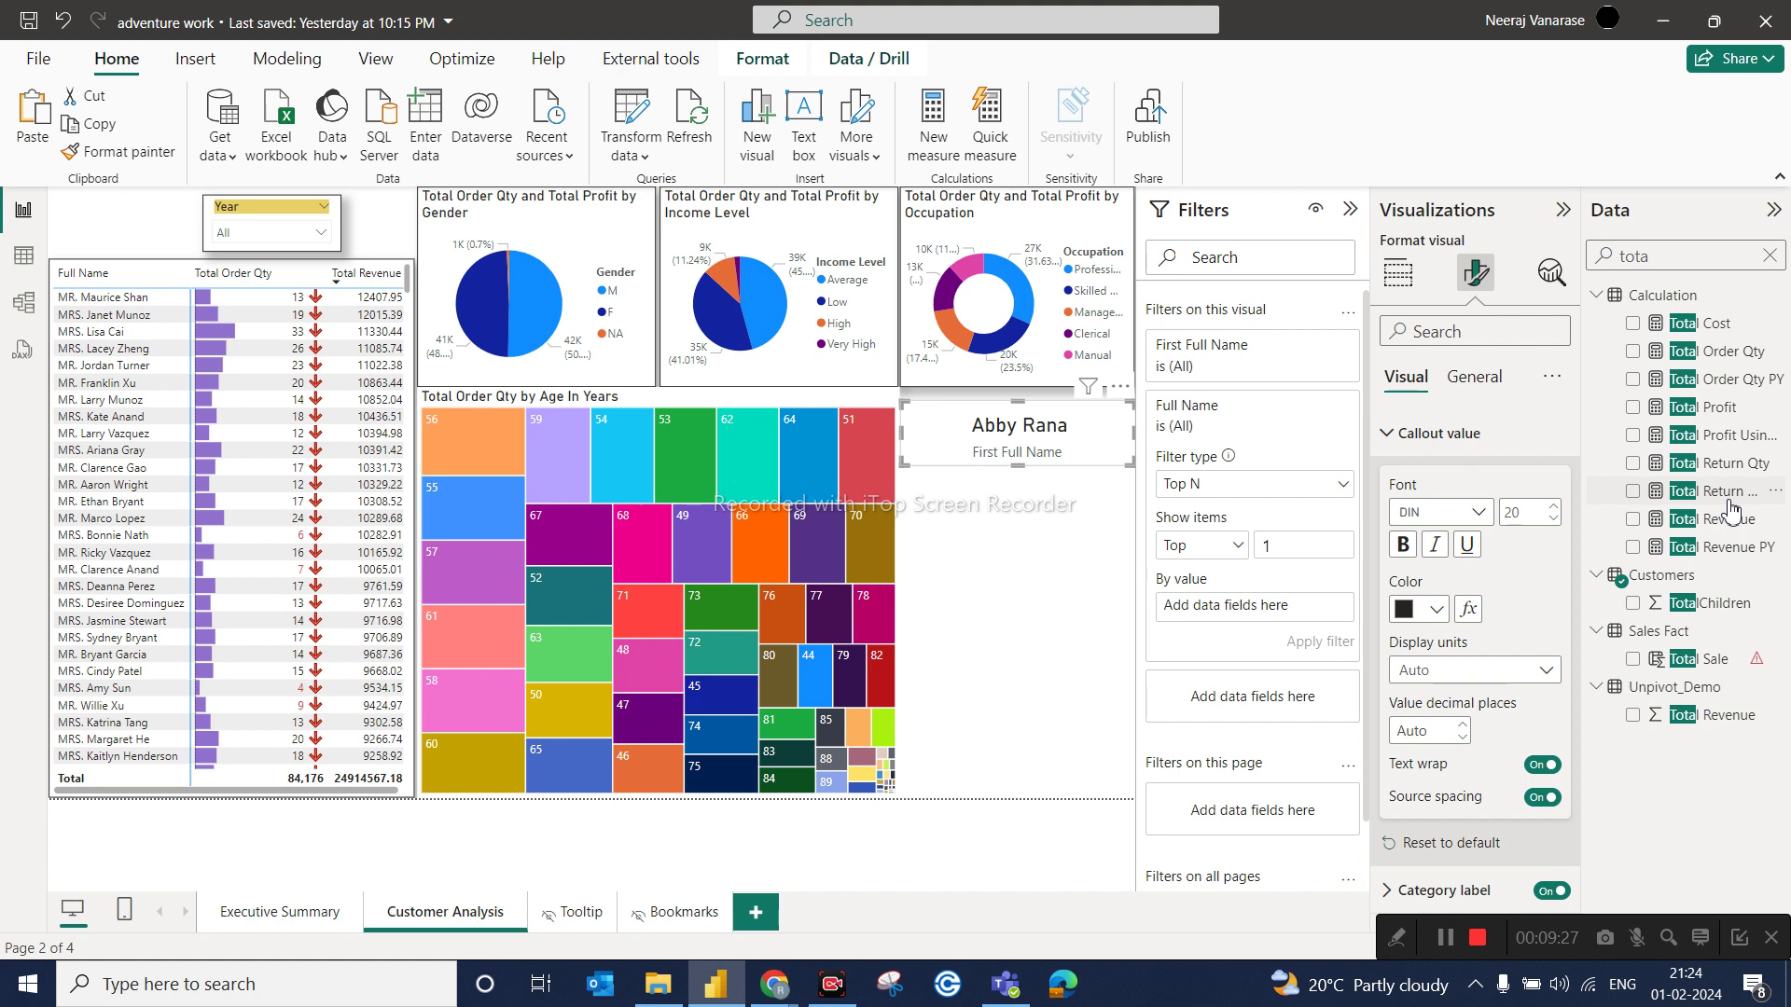
drag(1722, 527, 1311, 606)
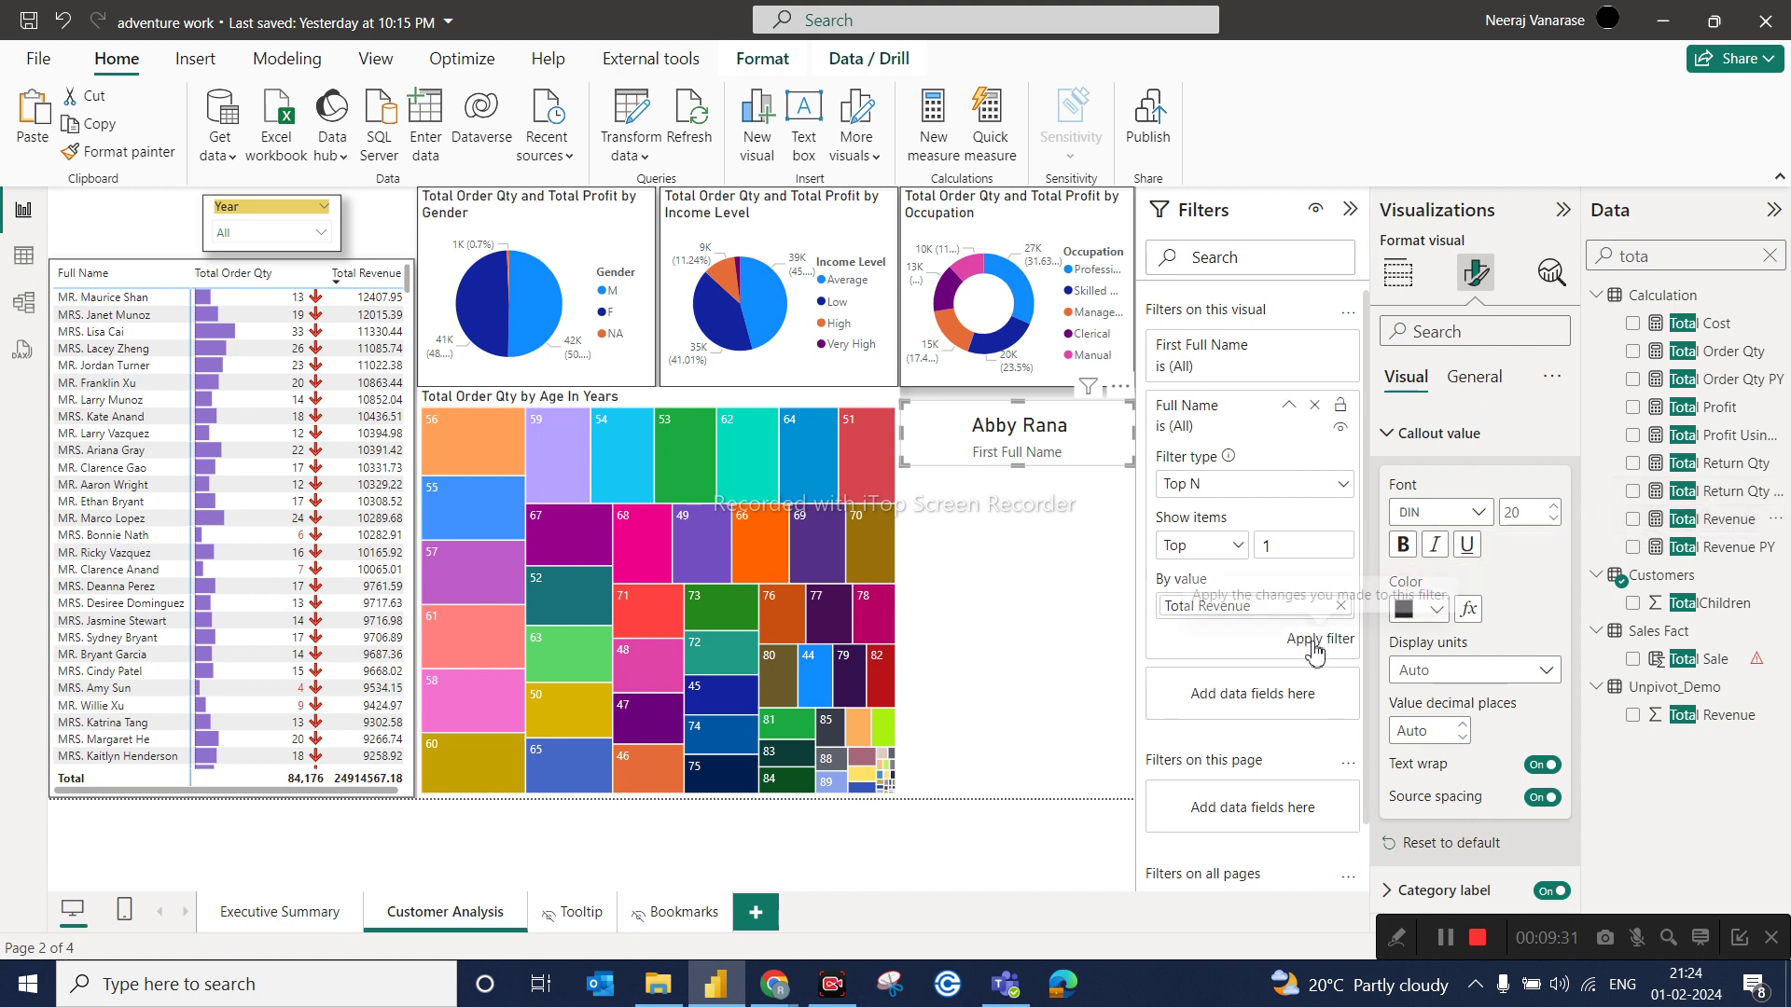
click(1318, 640)
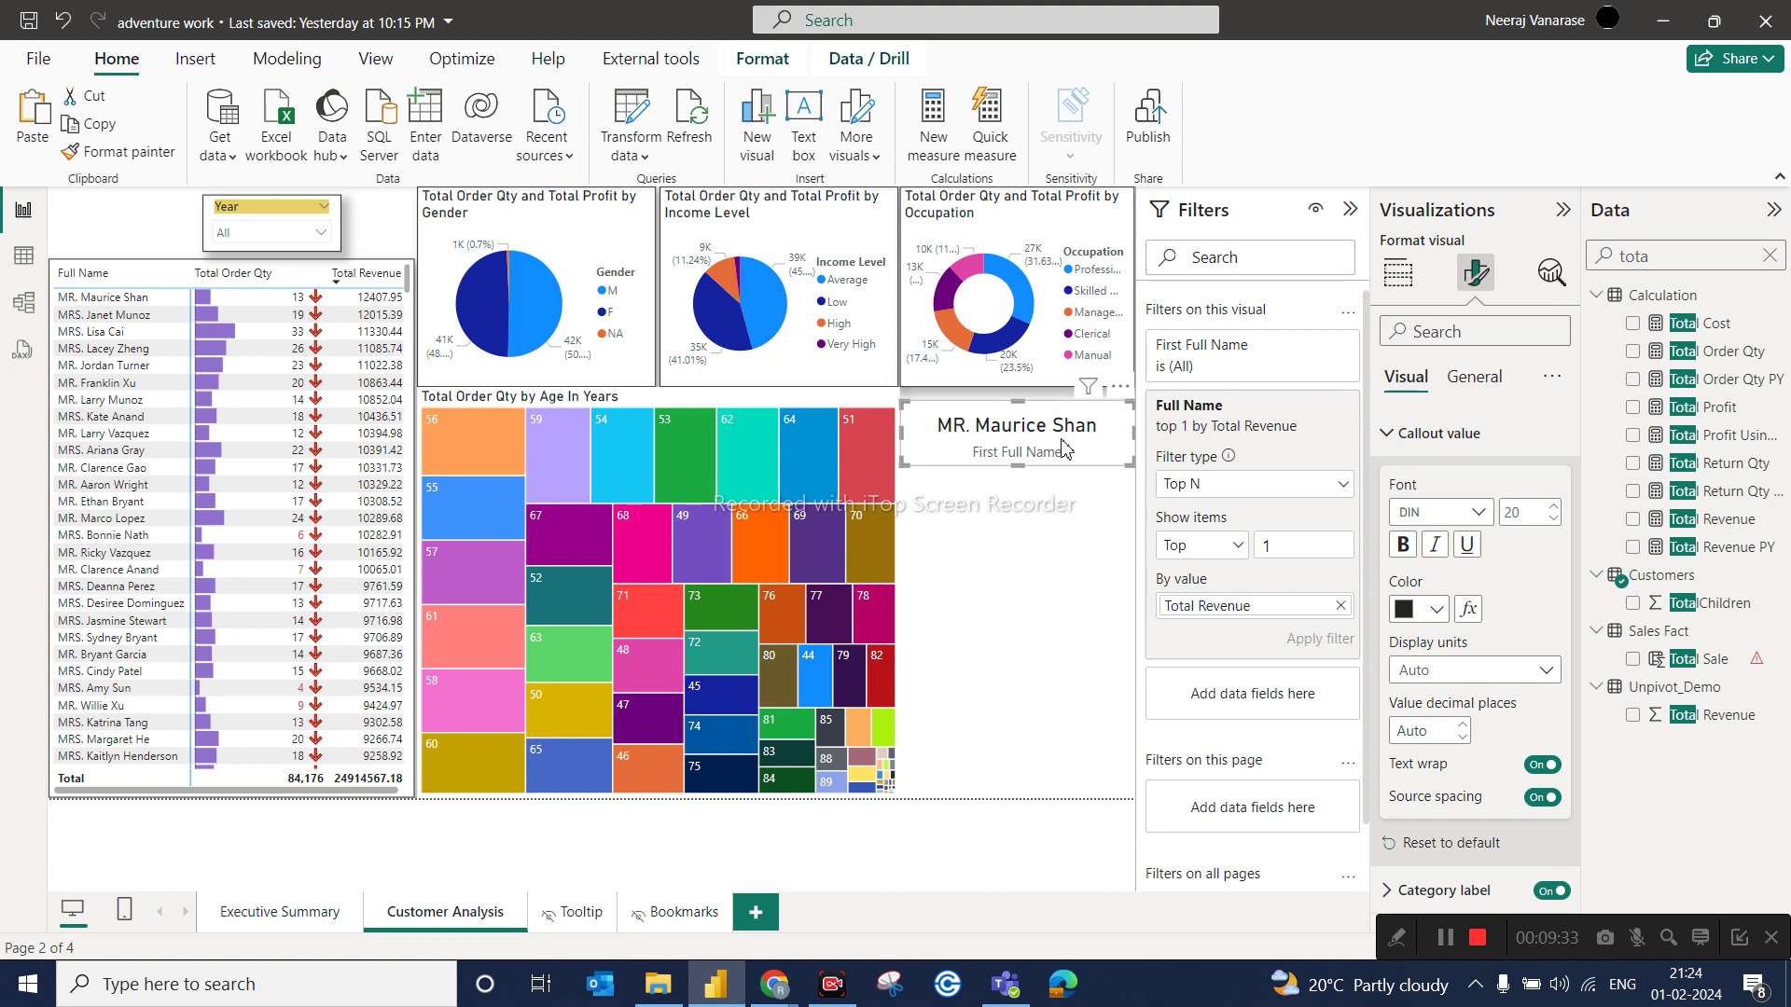
click(1348, 214)
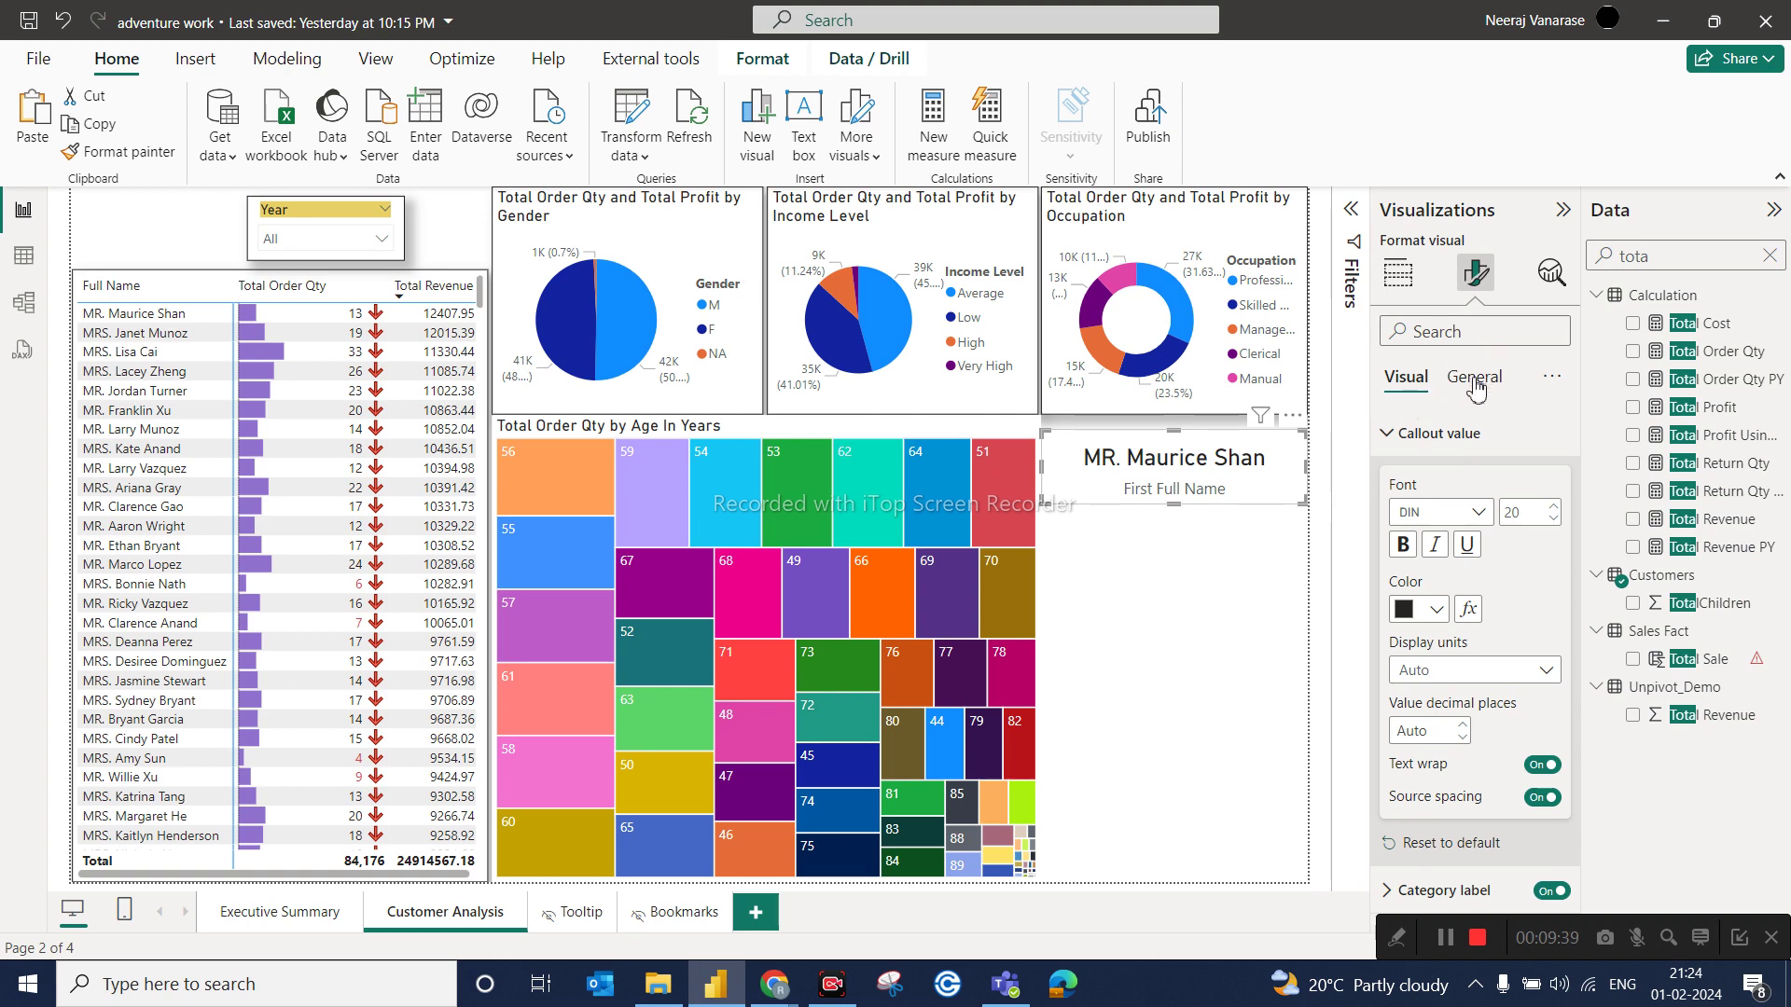
- Hide the category label and add a centred title 'TOP Customer with Revenue'
click(1402, 446)
click(1564, 485)
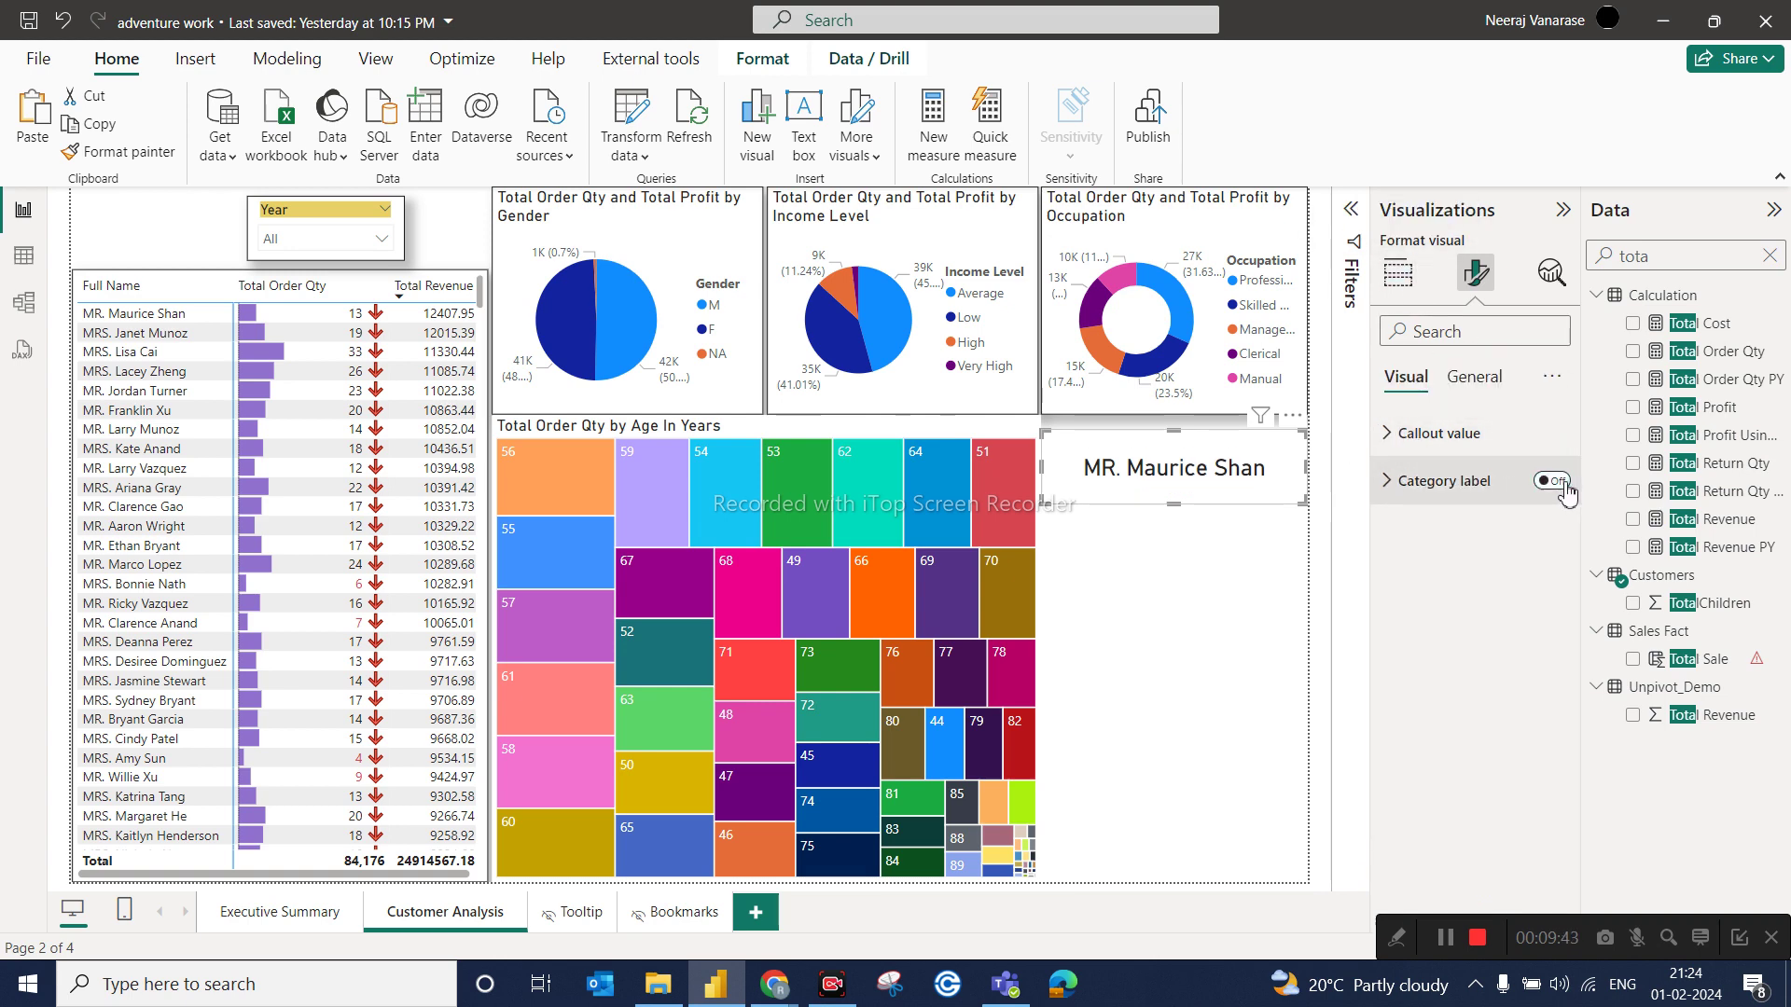
click(1473, 399)
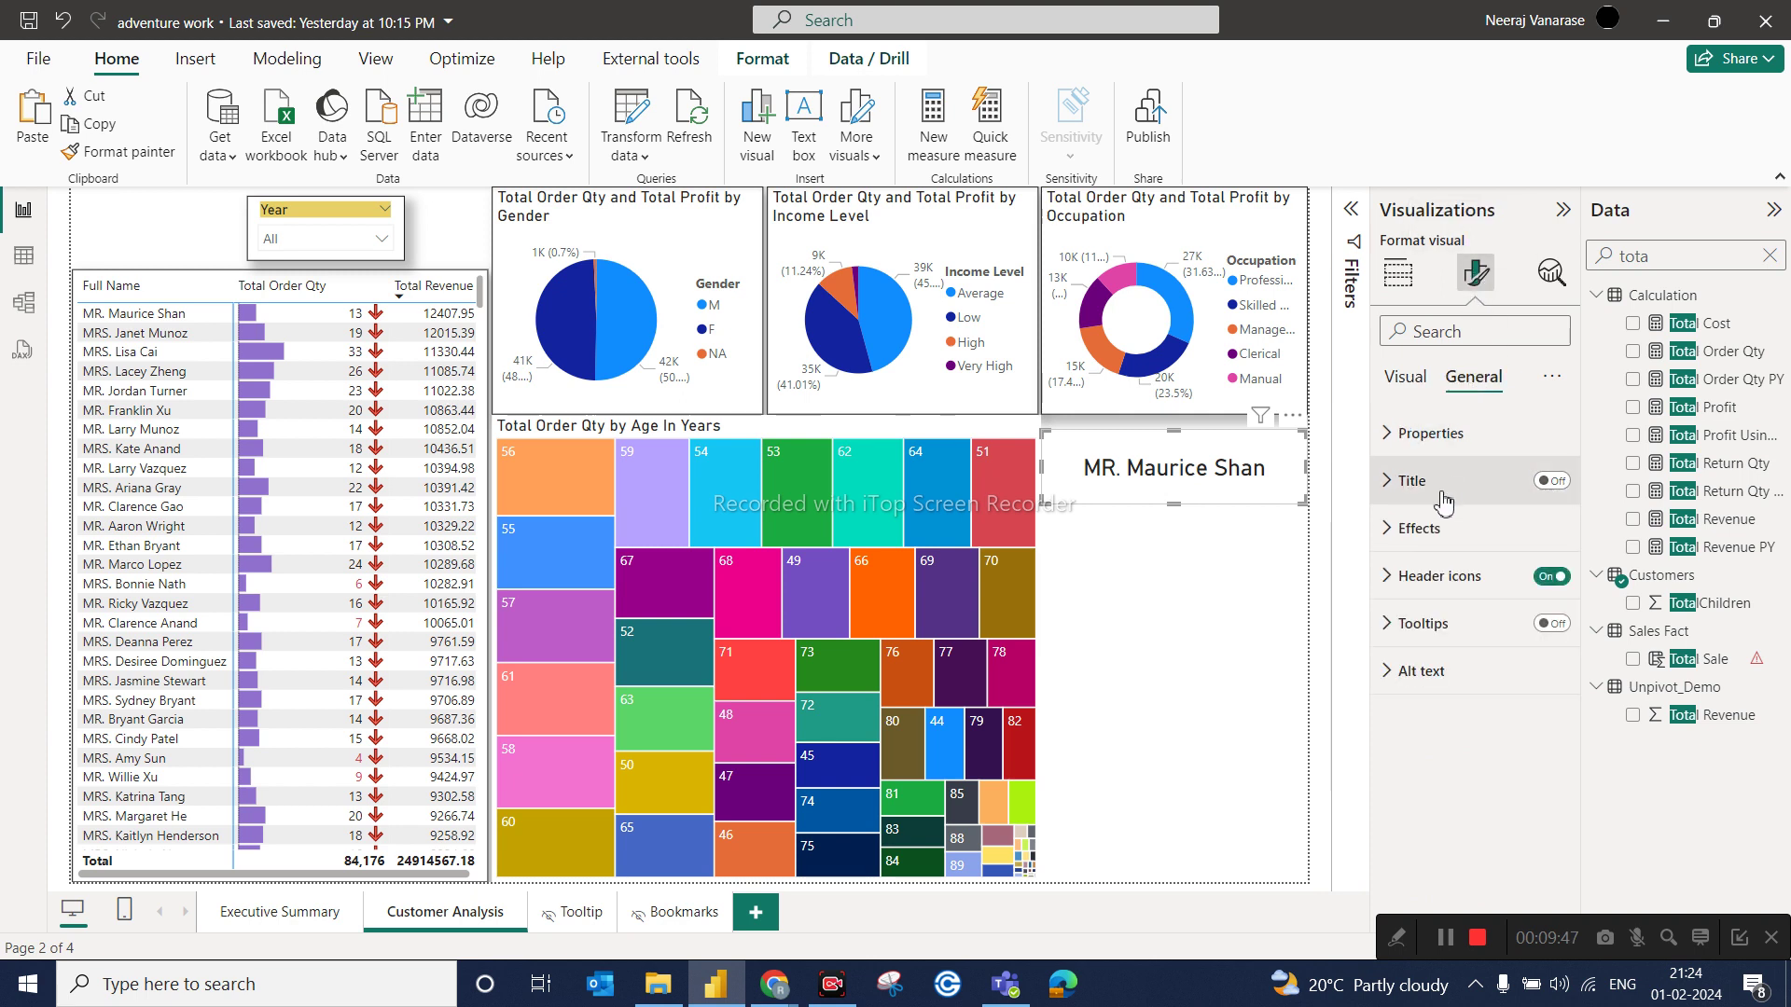
click(1565, 484)
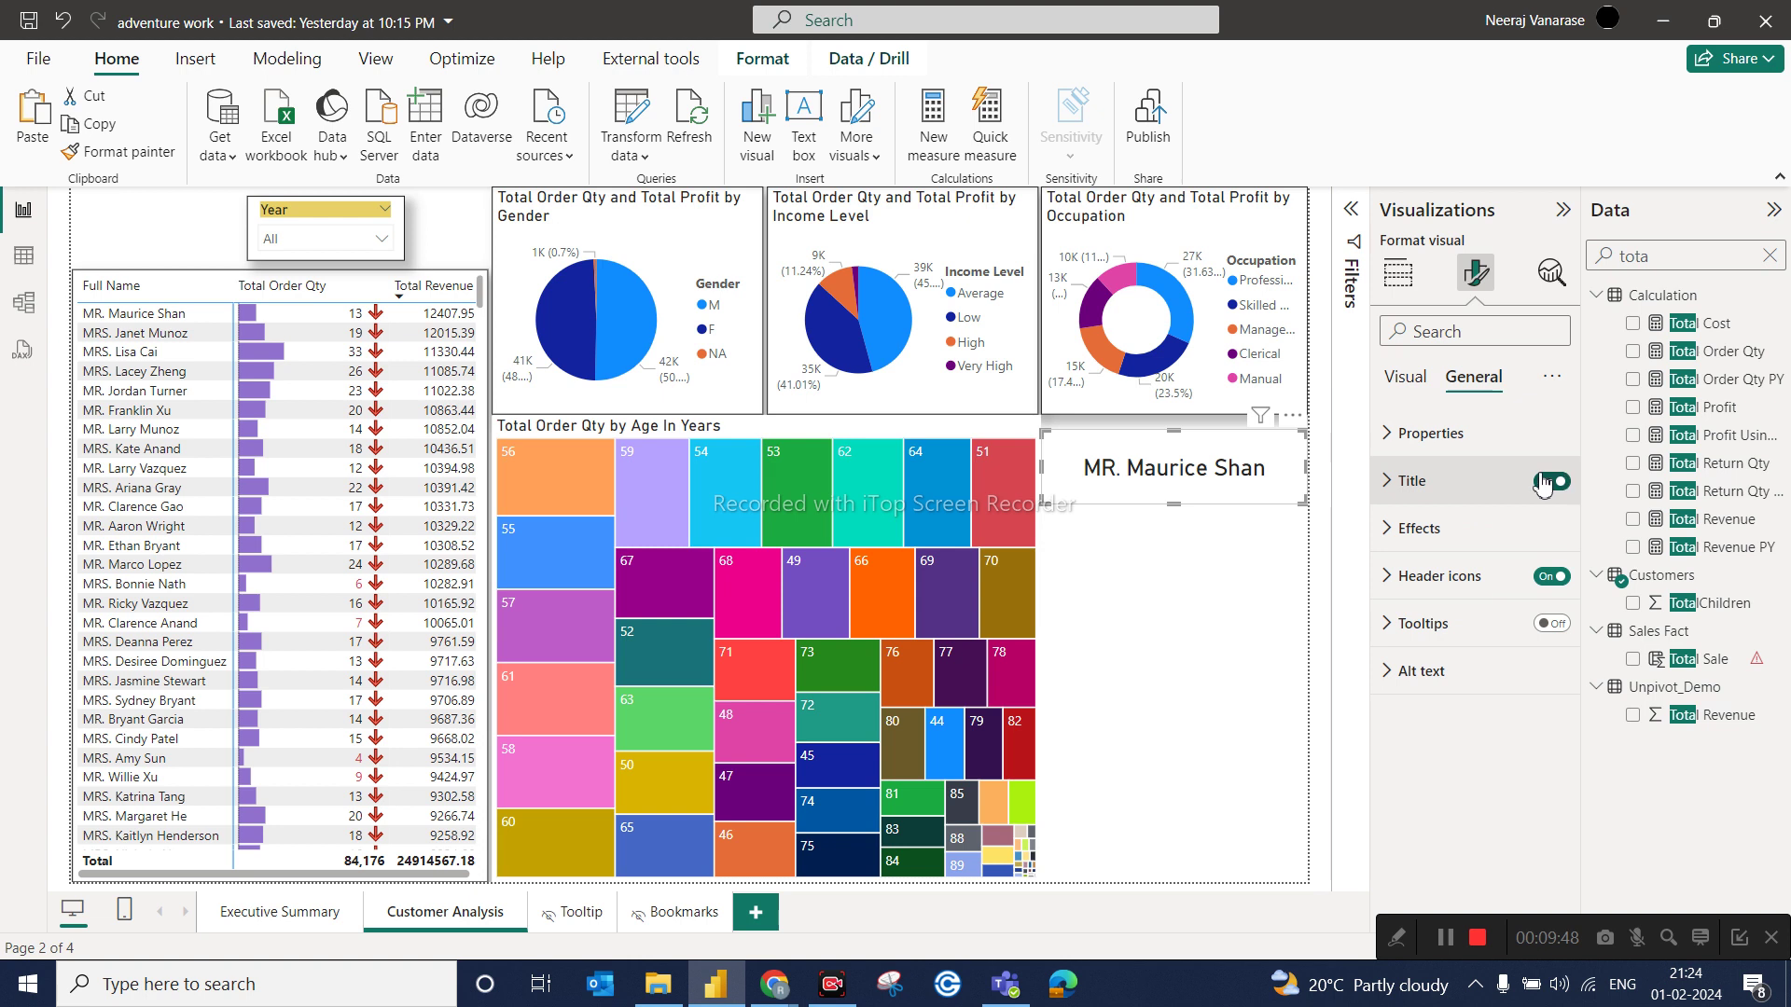
click(1413, 504)
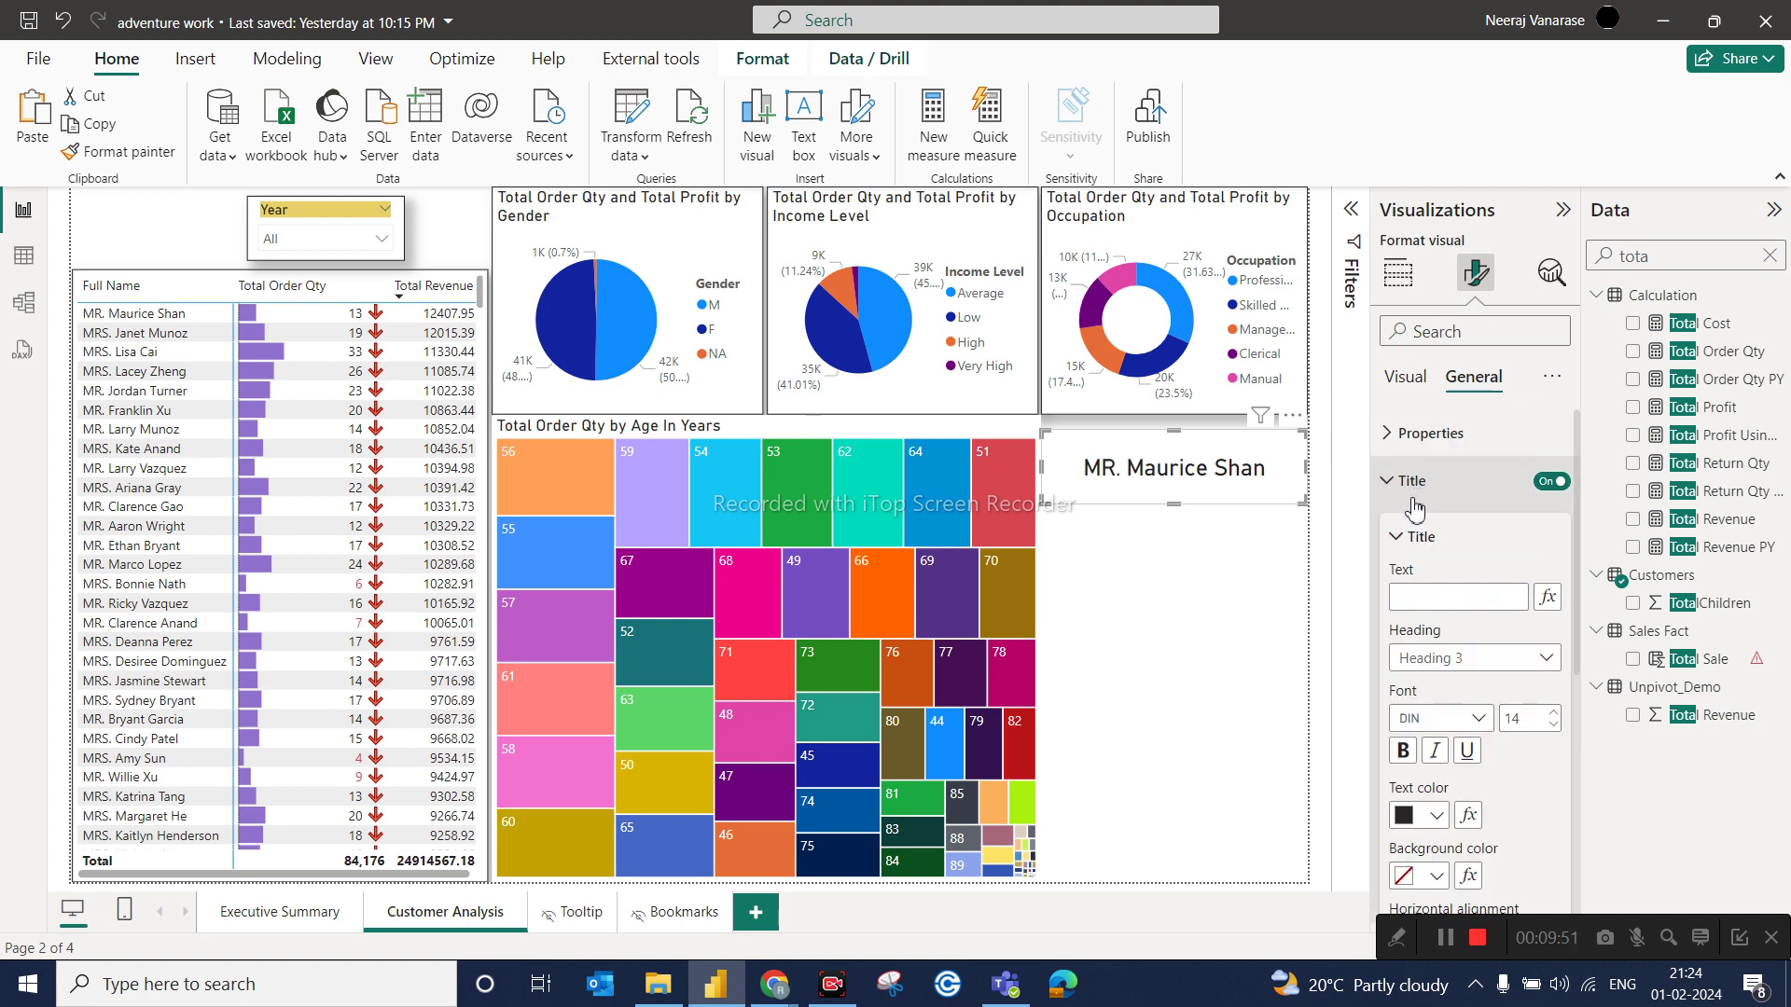
click(1444, 598)
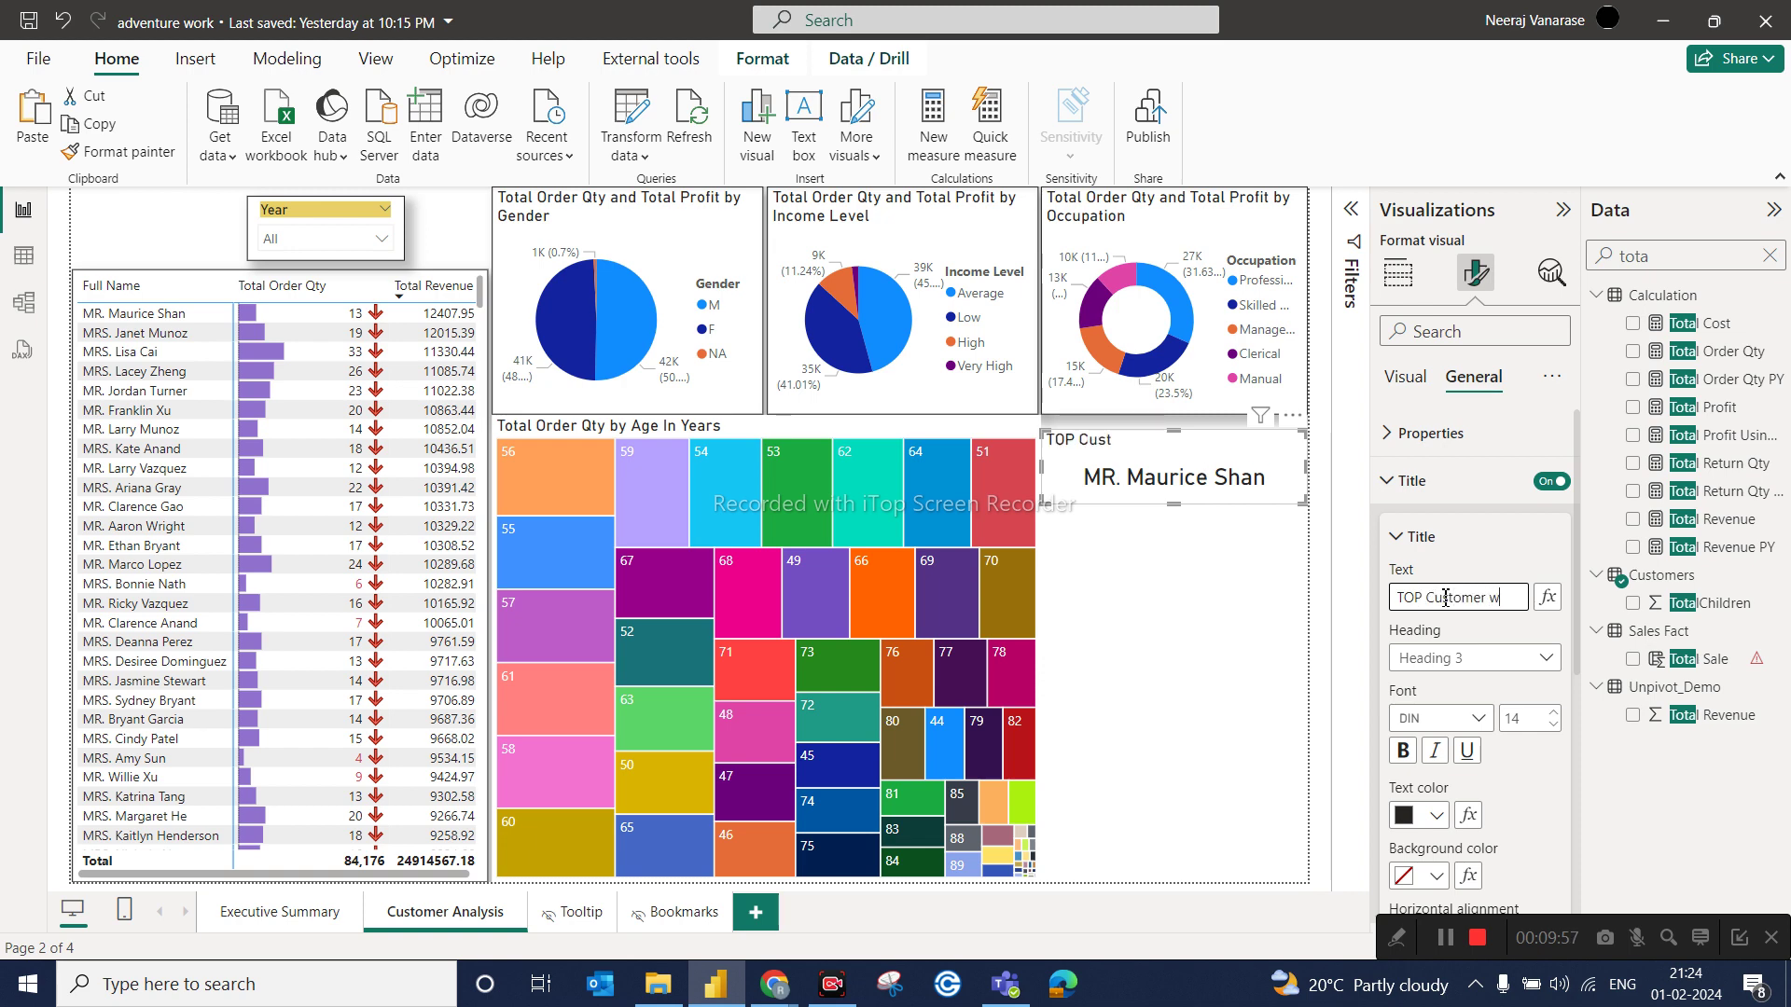
text(TOP Customer with Revenue)
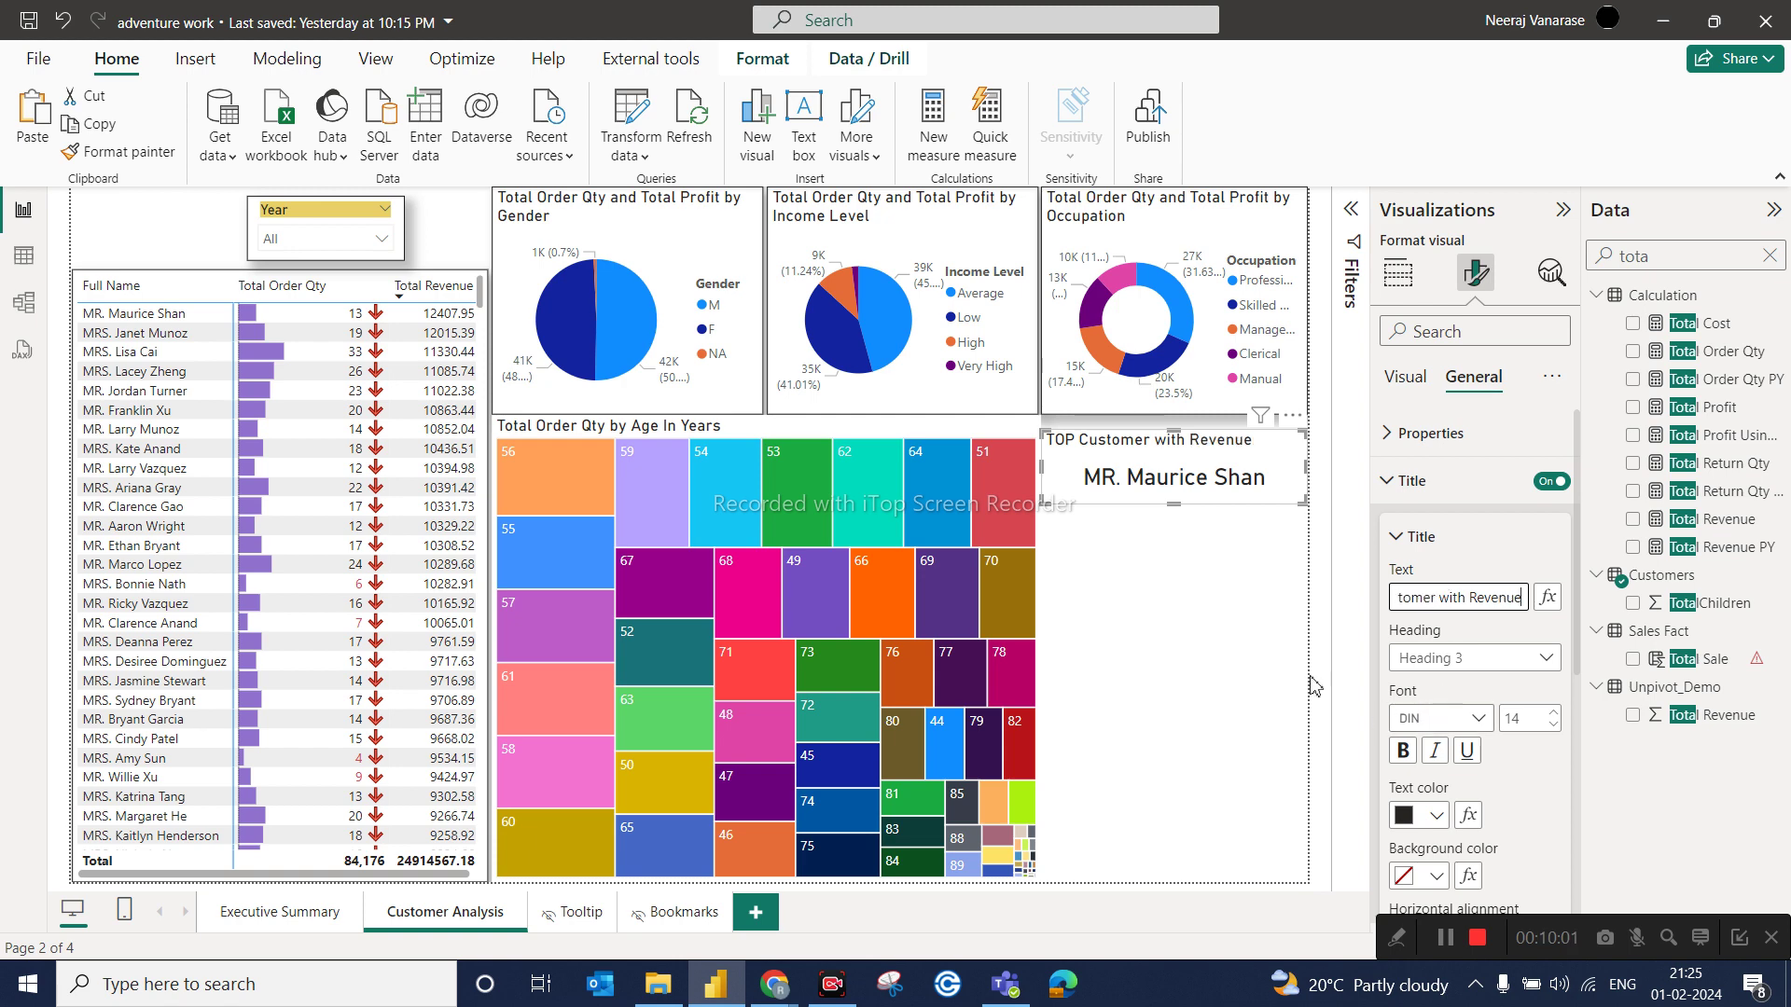
scroll(1448, 727, down, 1)
scroll(1448, 727, down, 1)
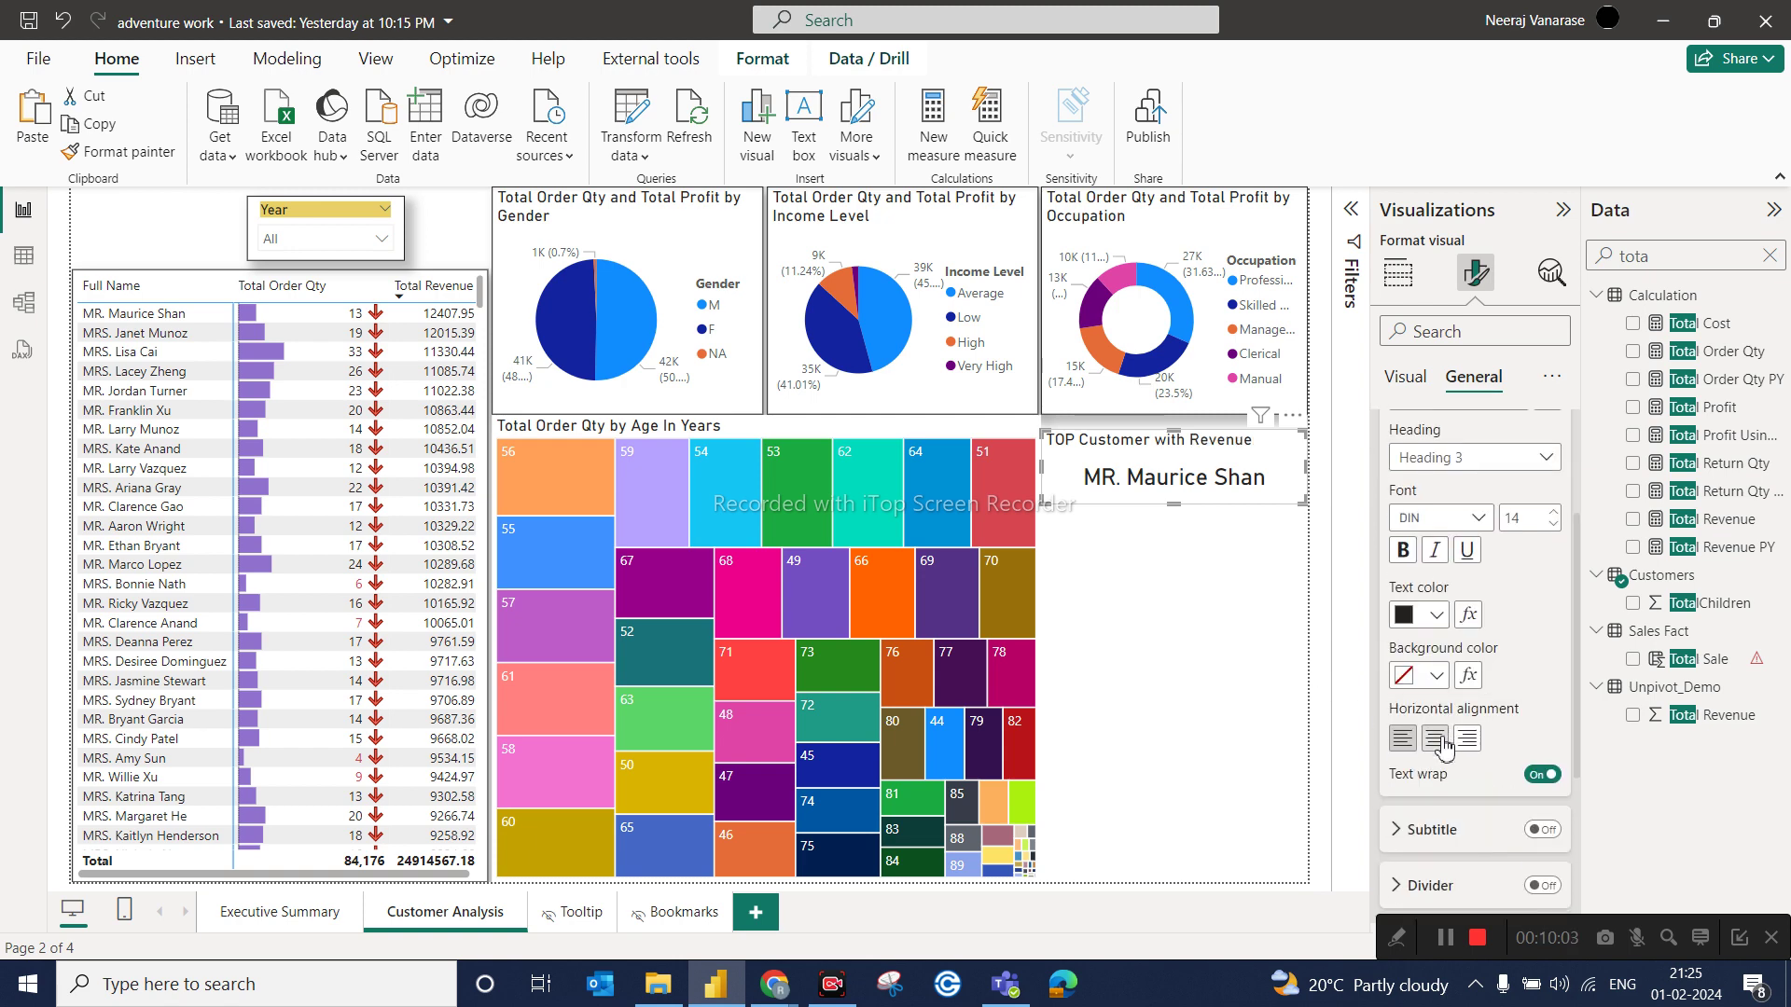
click(1434, 738)
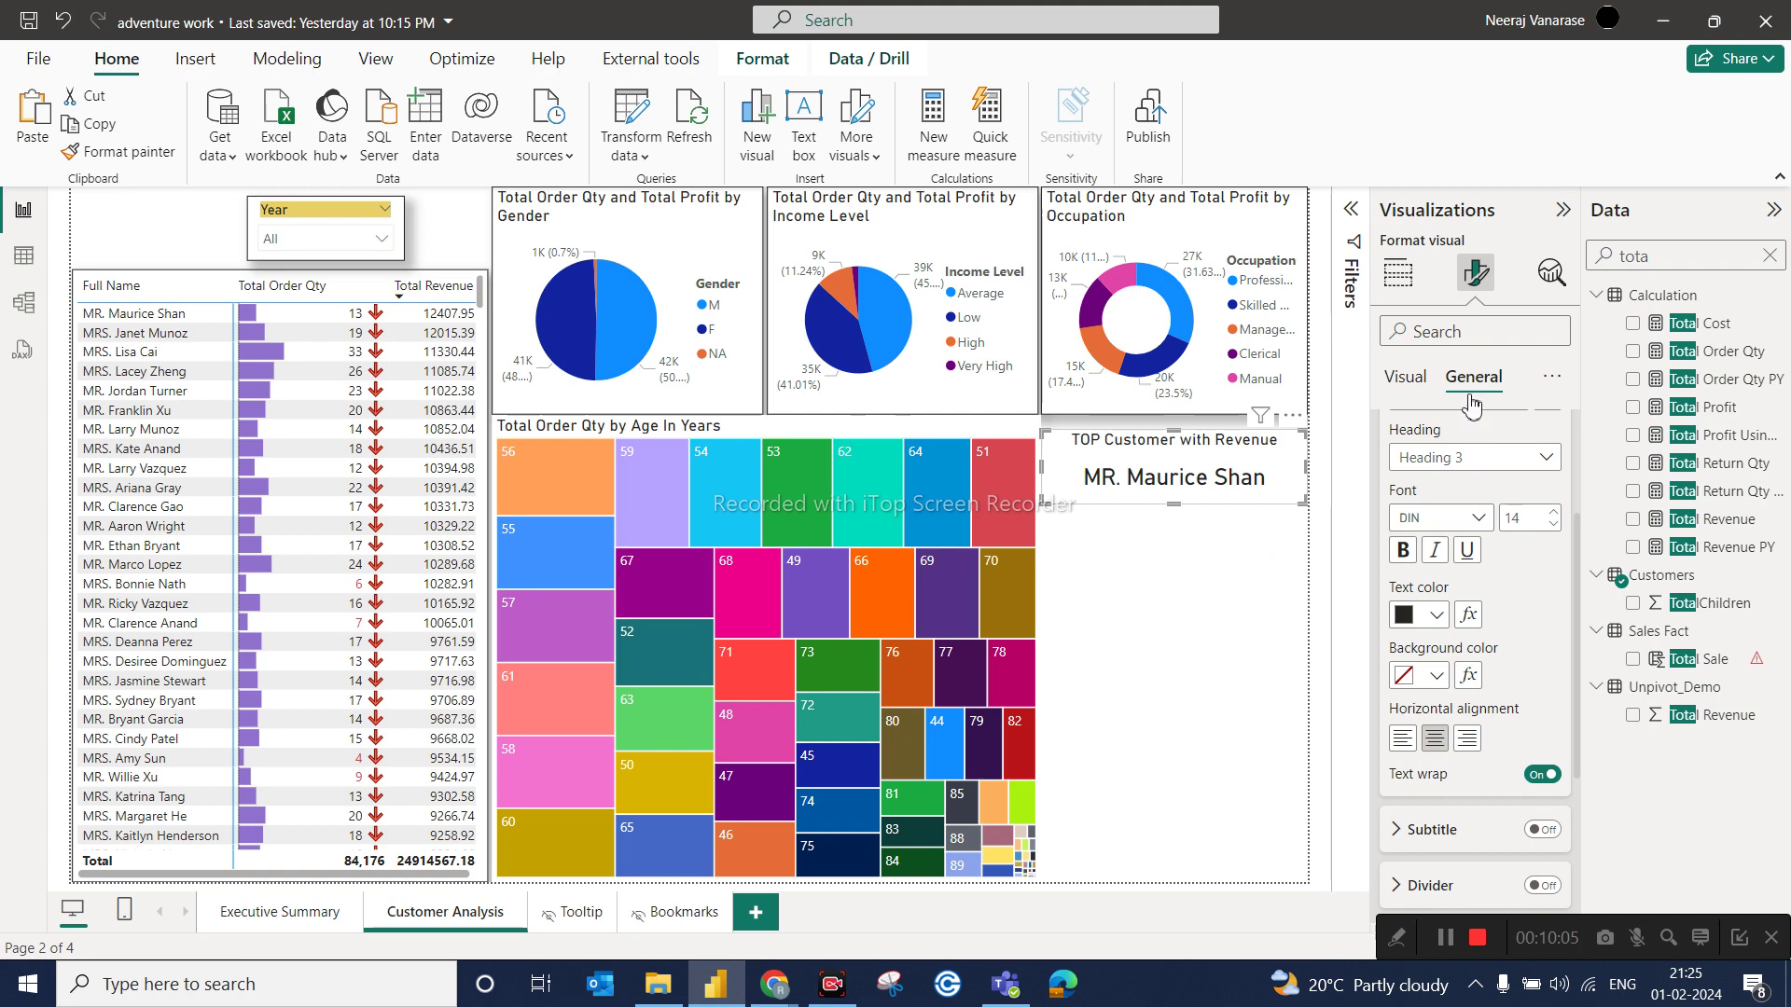
- Turn on a visual border and shadow for the card
scroll(1476, 680, down, 1)
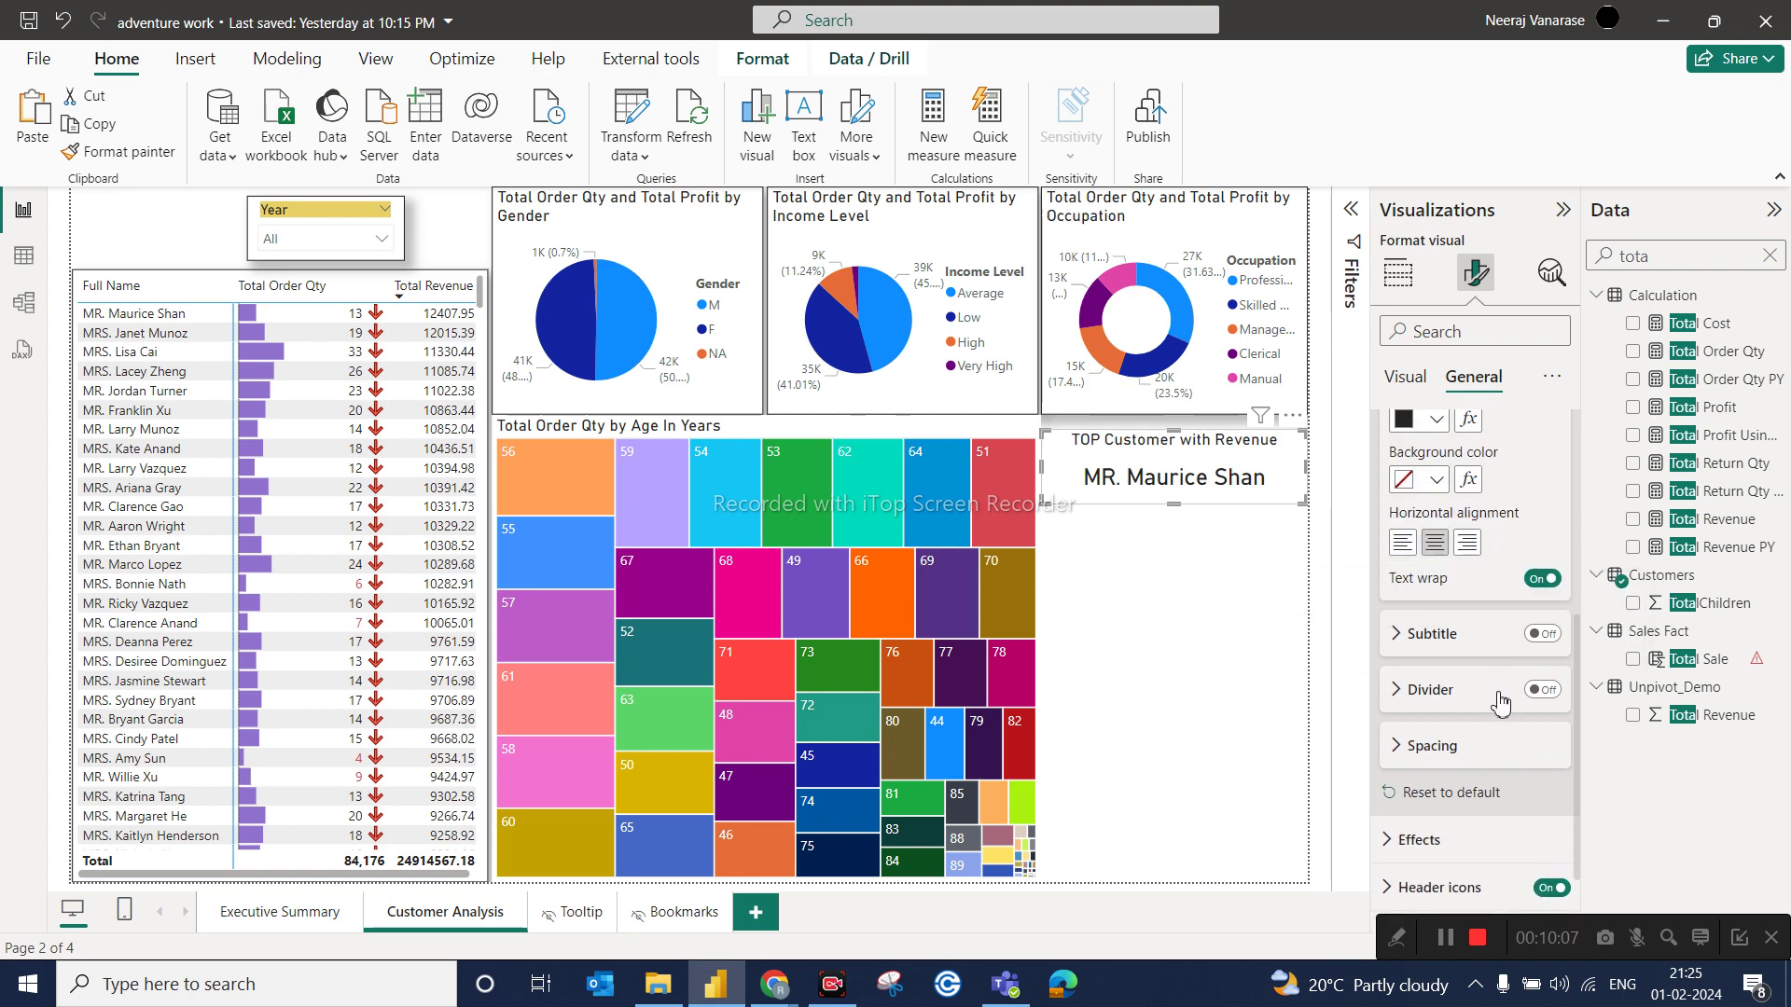
scroll(1441, 727, down, 2)
click(1419, 794)
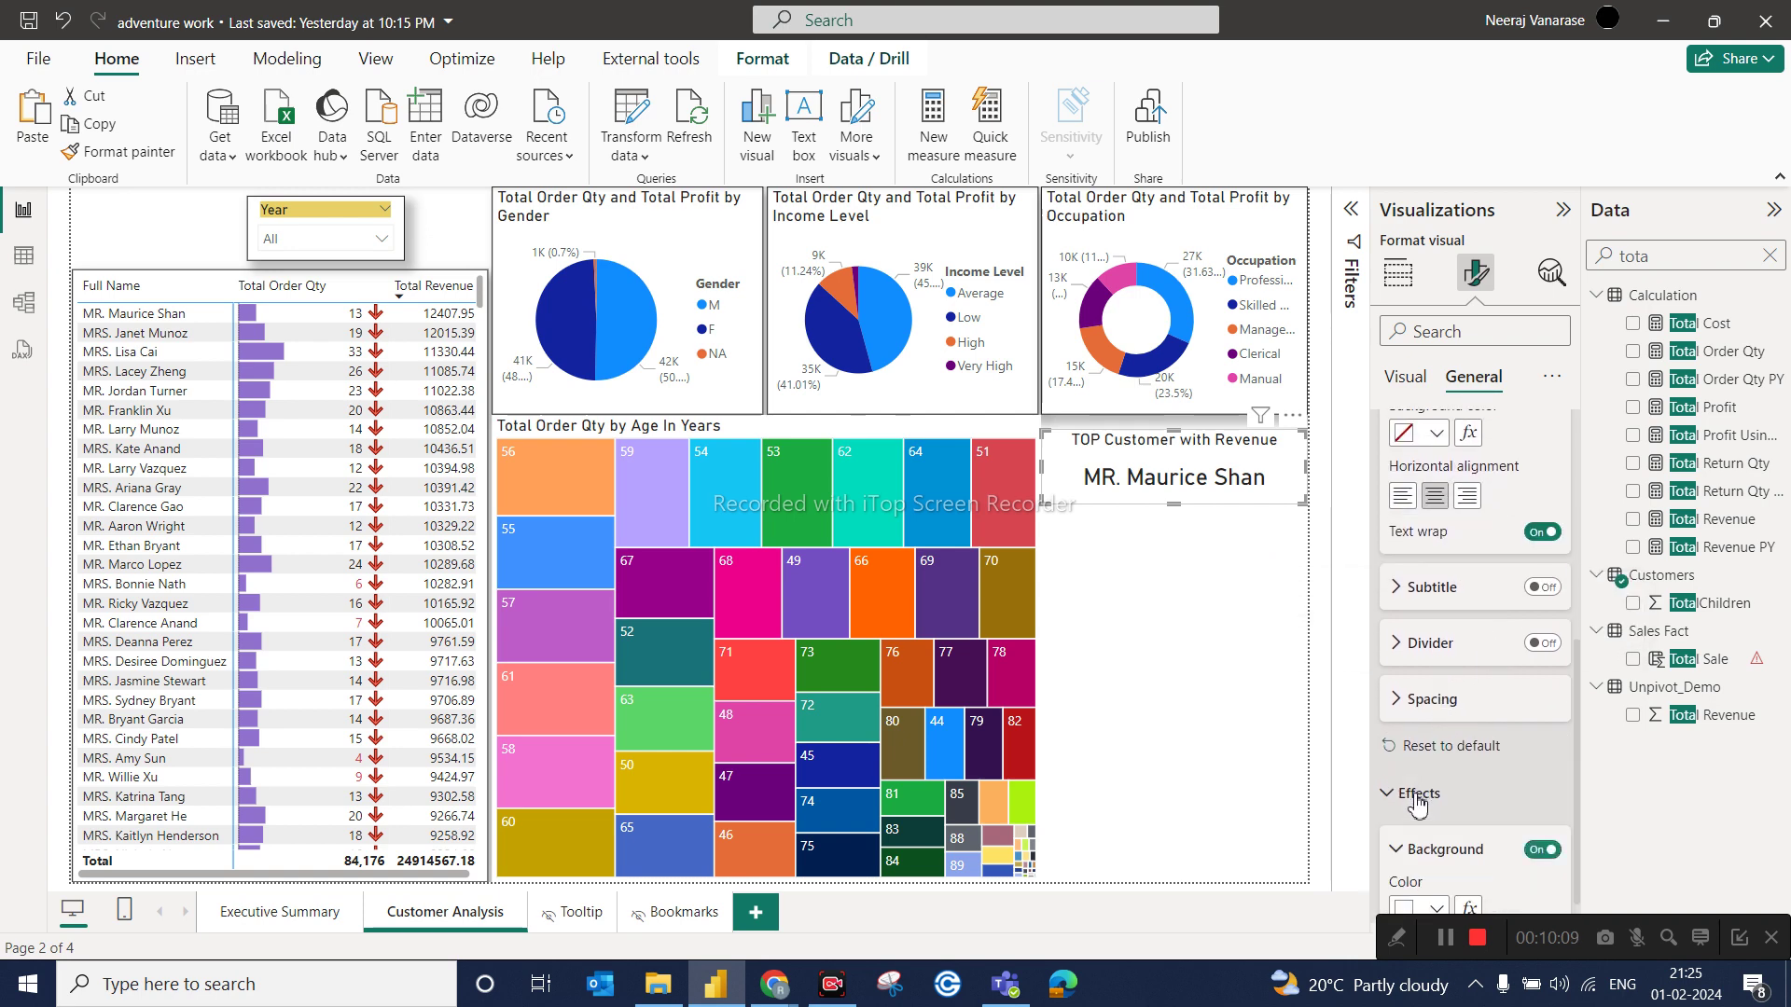
scroll(1469, 810, down, 1)
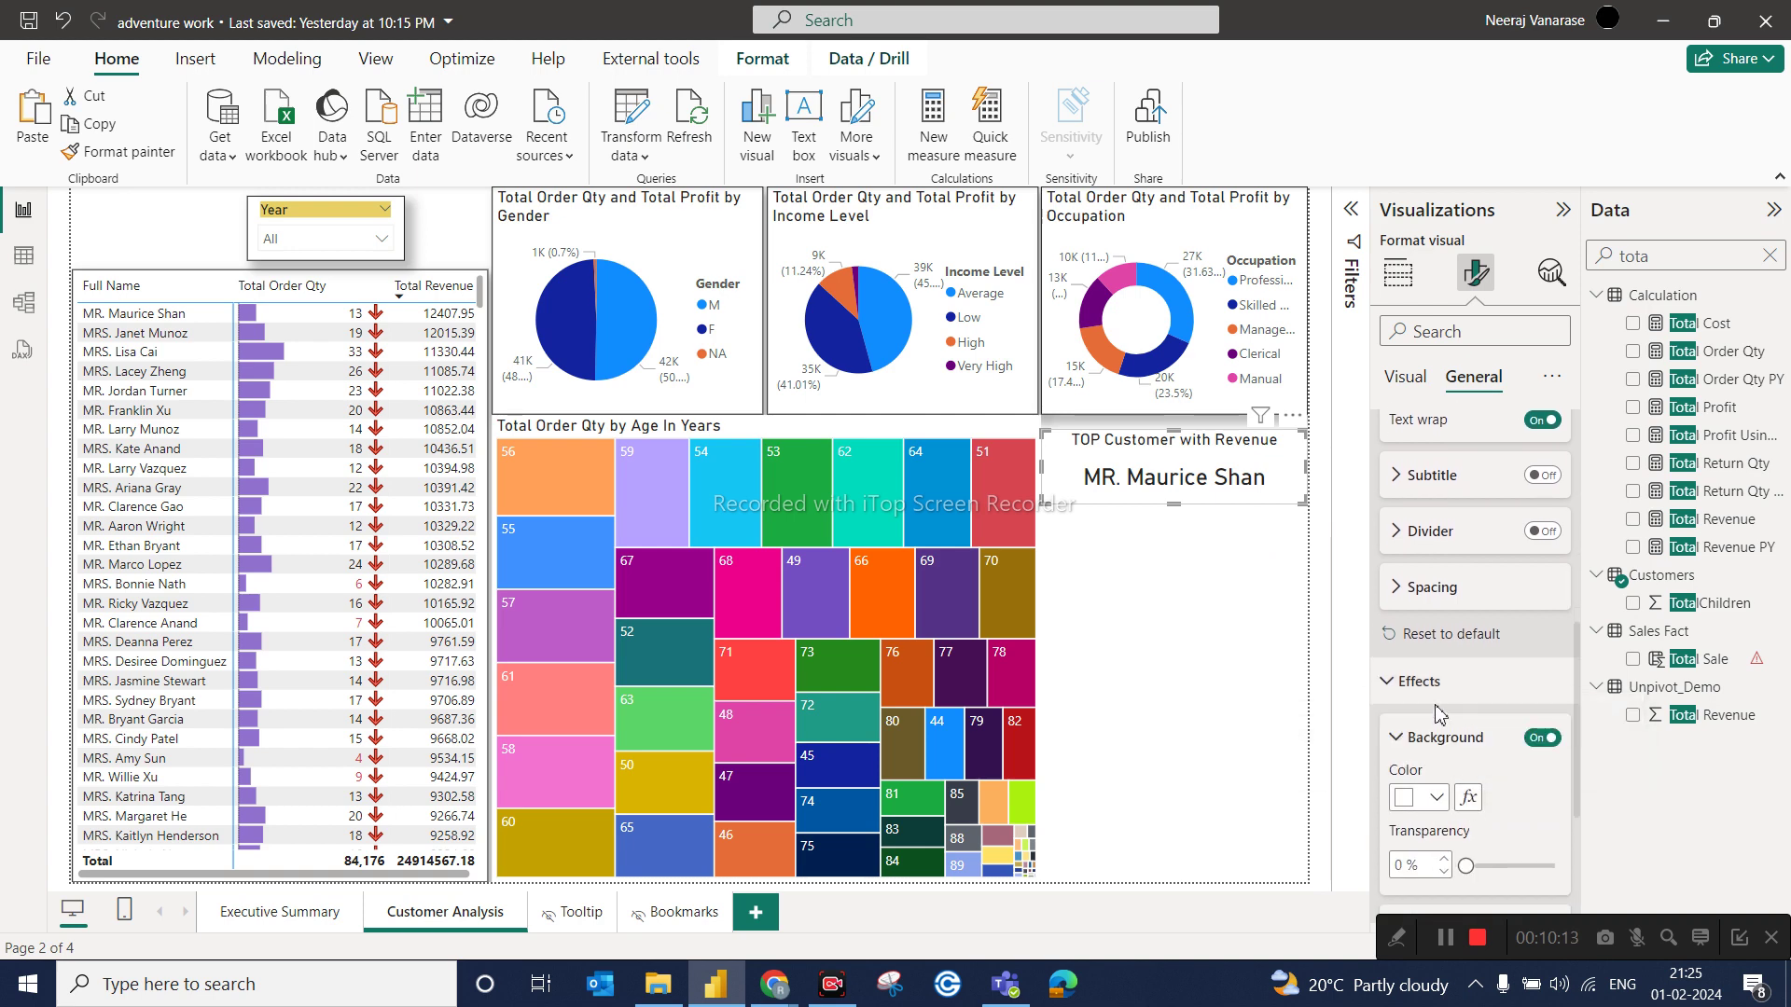
scroll(1471, 763, down, 2)
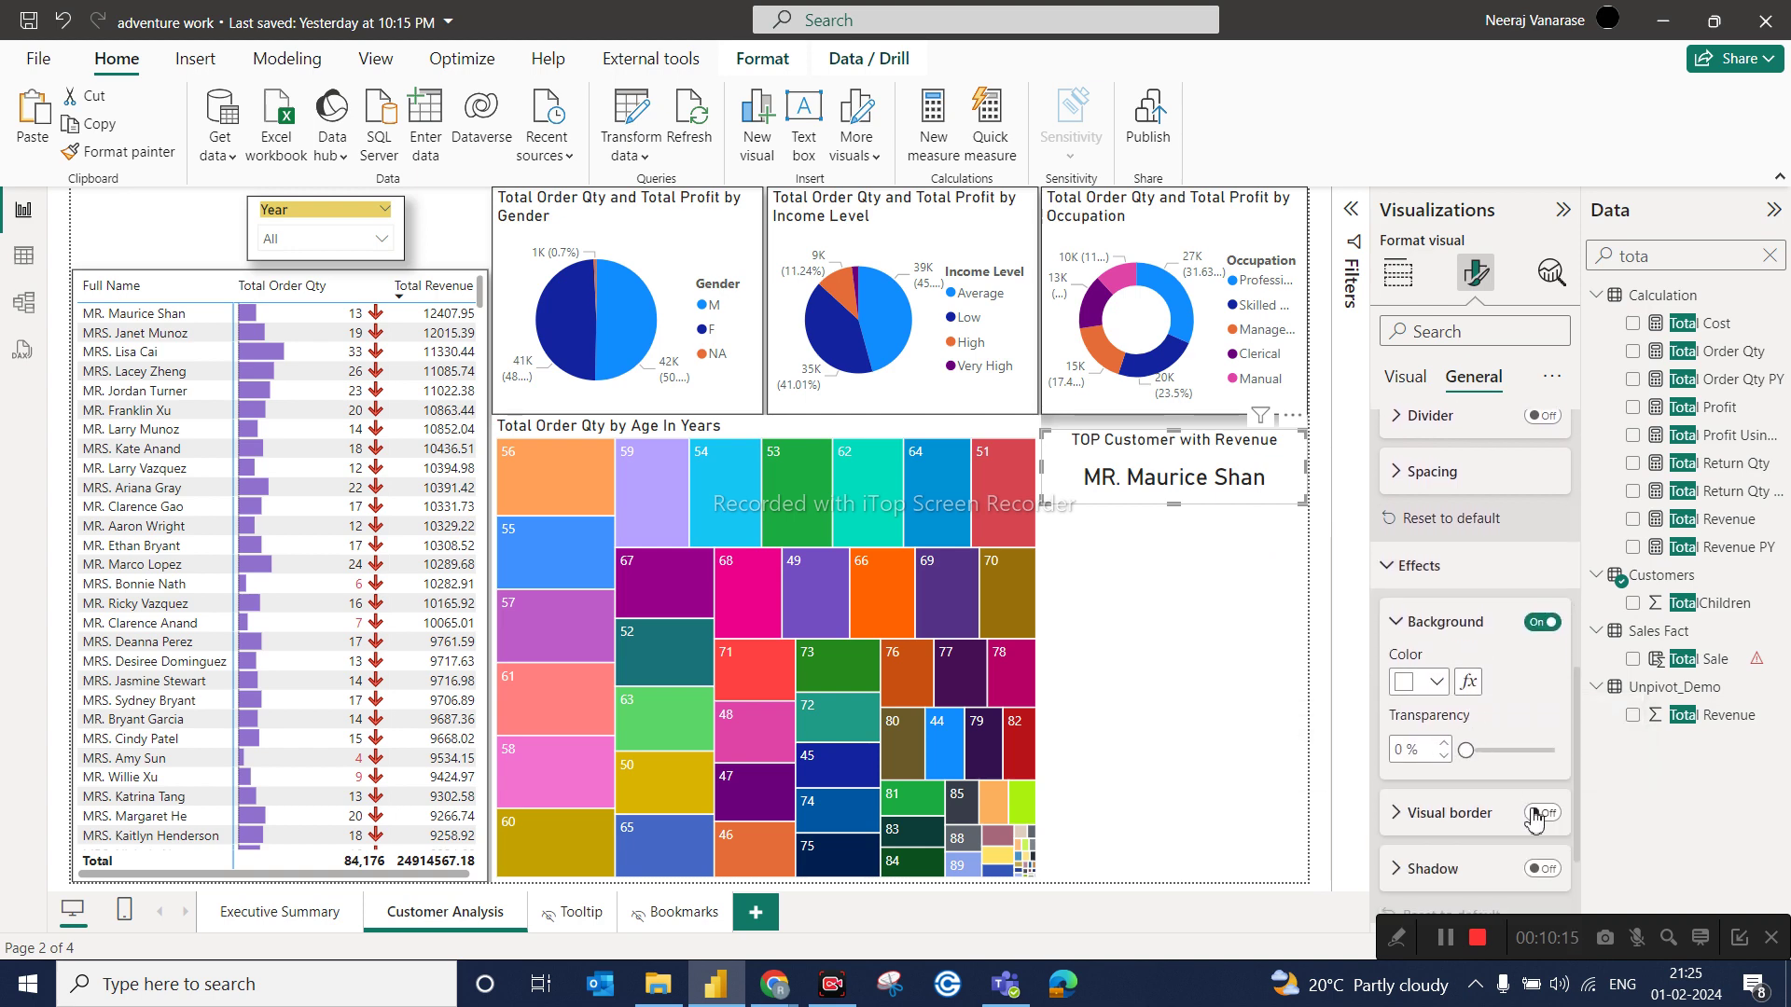
click(1544, 867)
click(1543, 813)
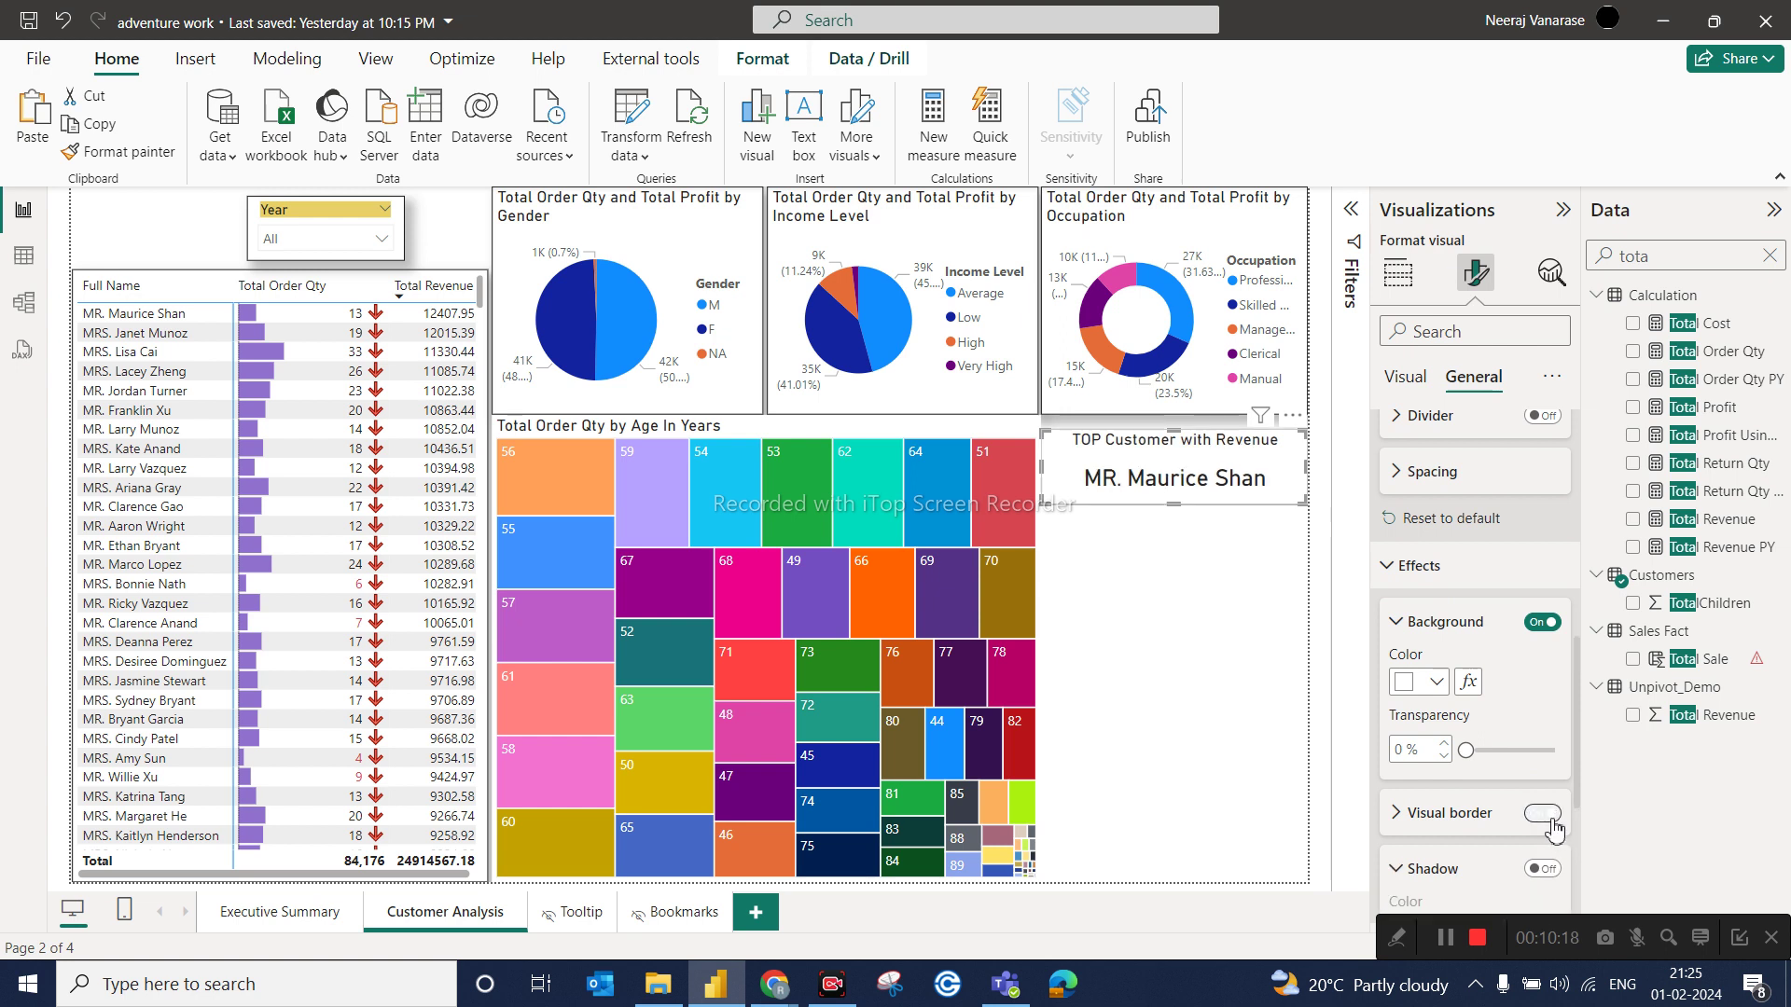
click(1544, 869)
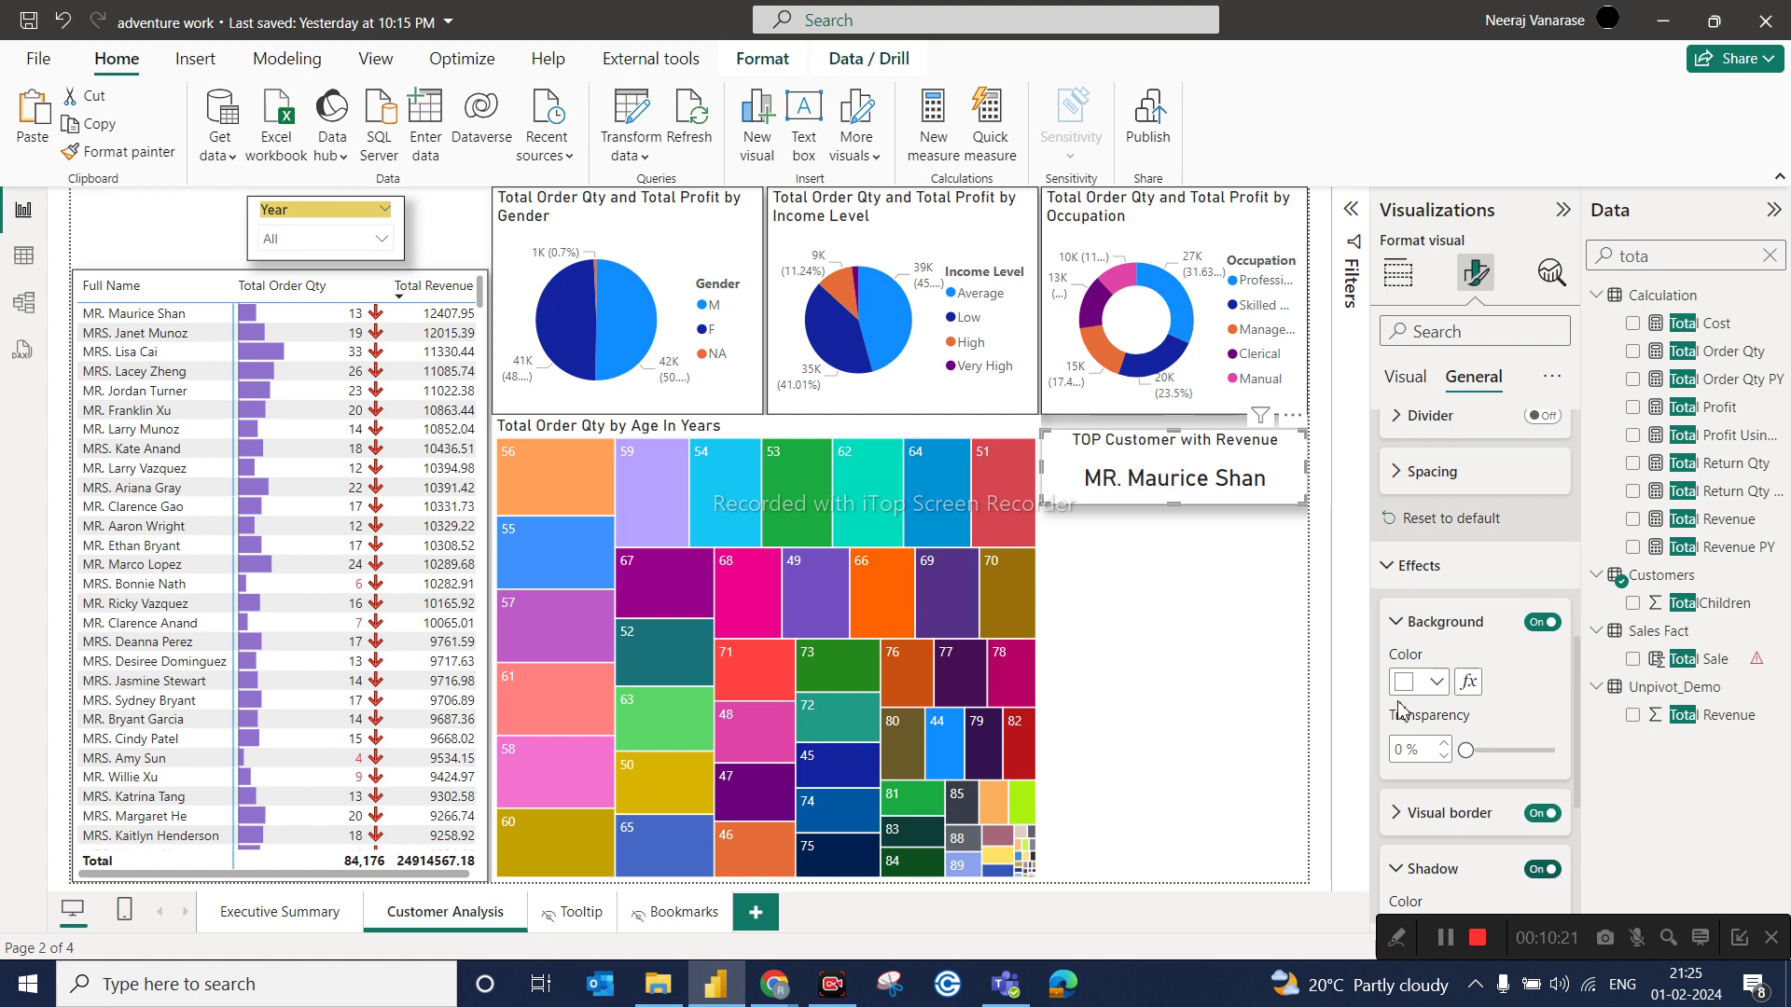
click(1222, 539)
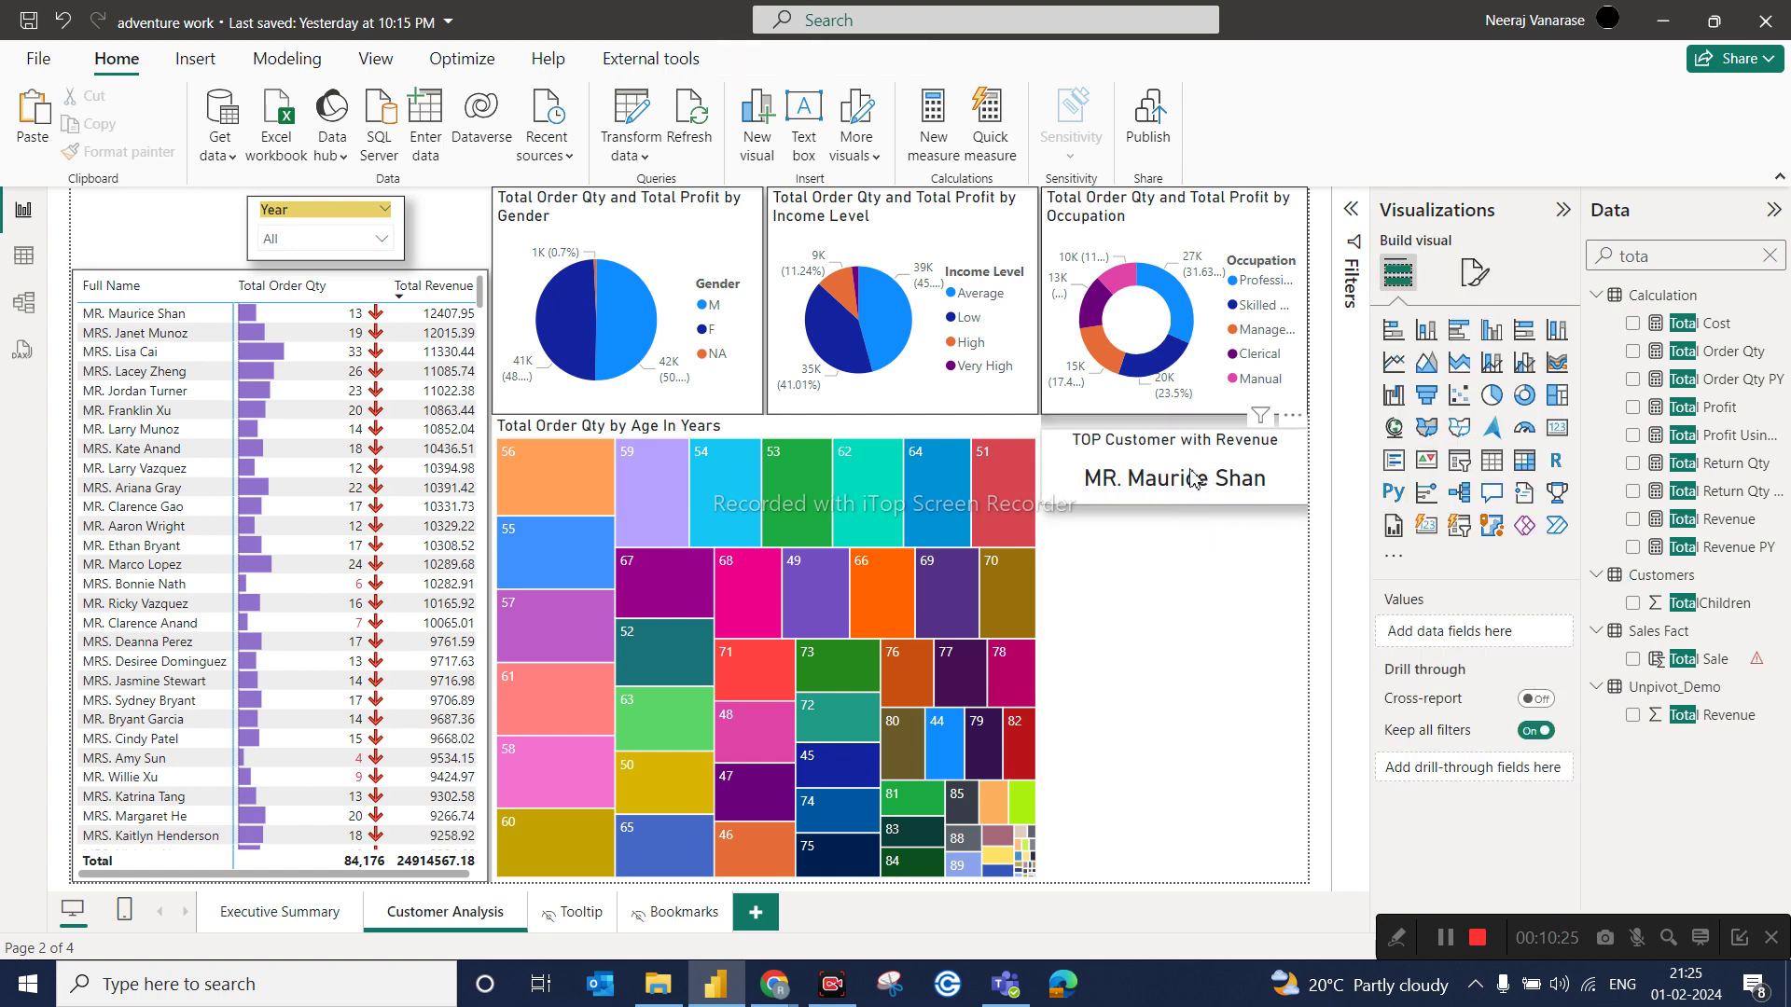
- Duplicate the top-customer card and place the copy below the original
click(1274, 480)
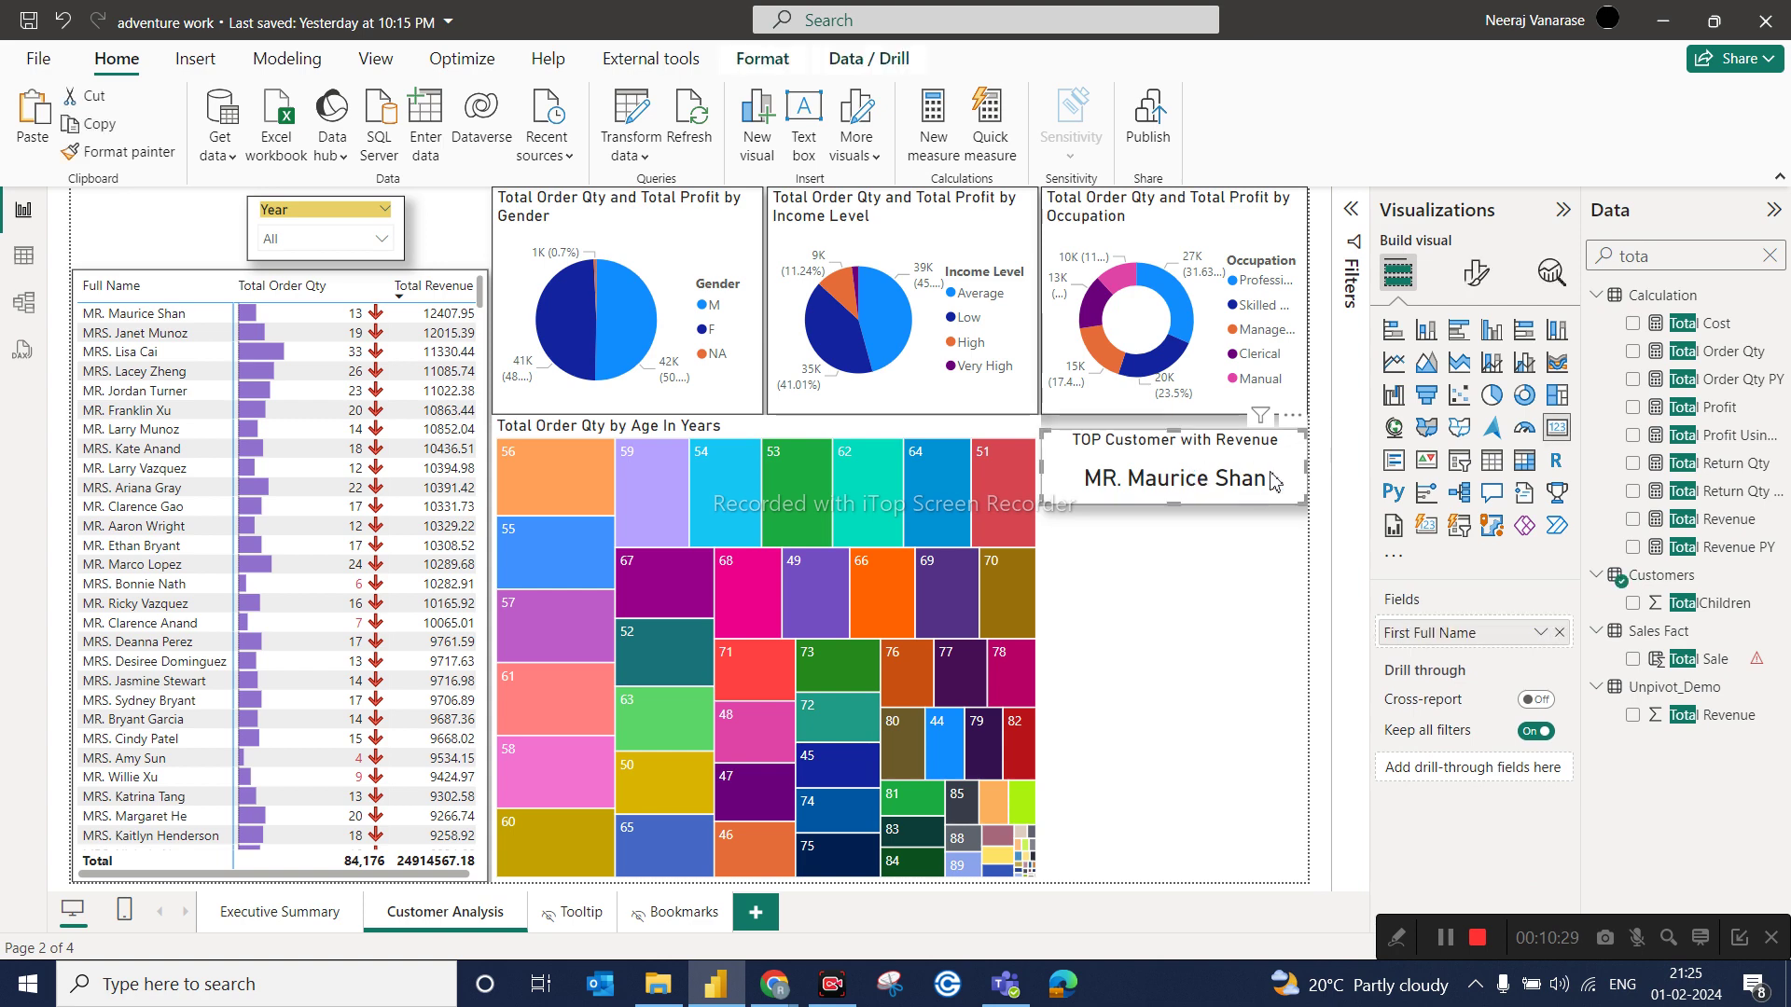
key(Down)
drag(1274, 481, 1284, 627)
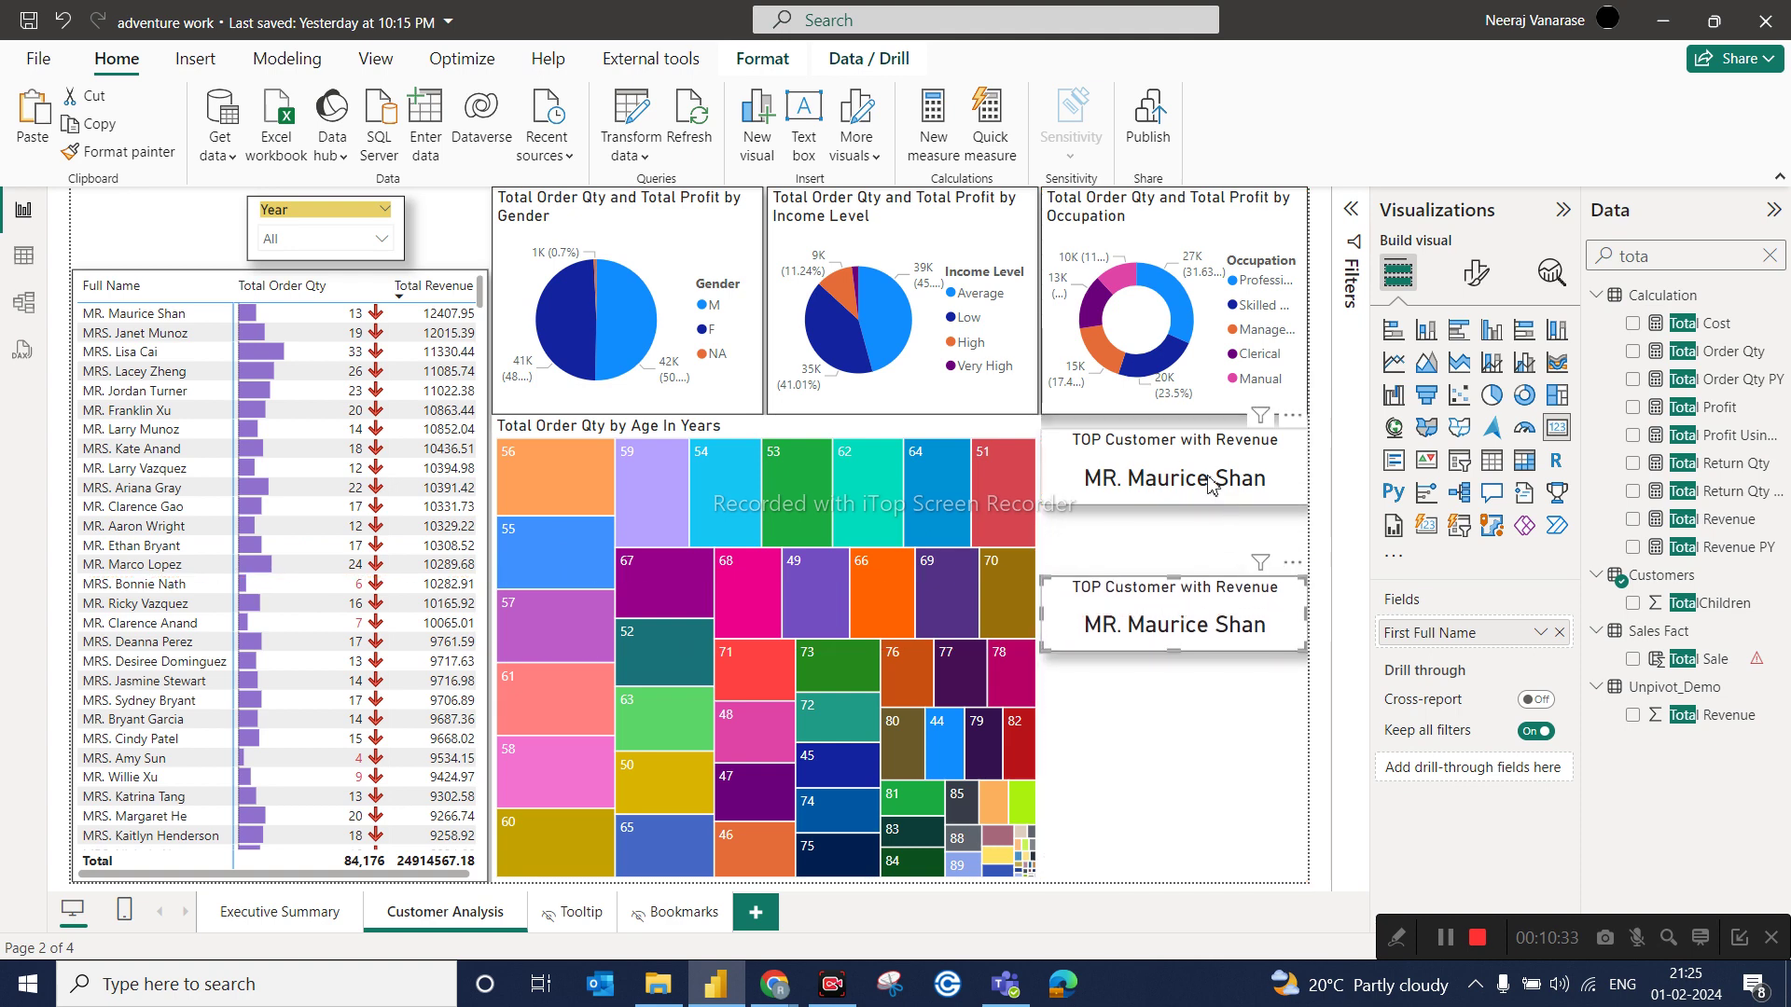
drag(1201, 455, 1203, 469)
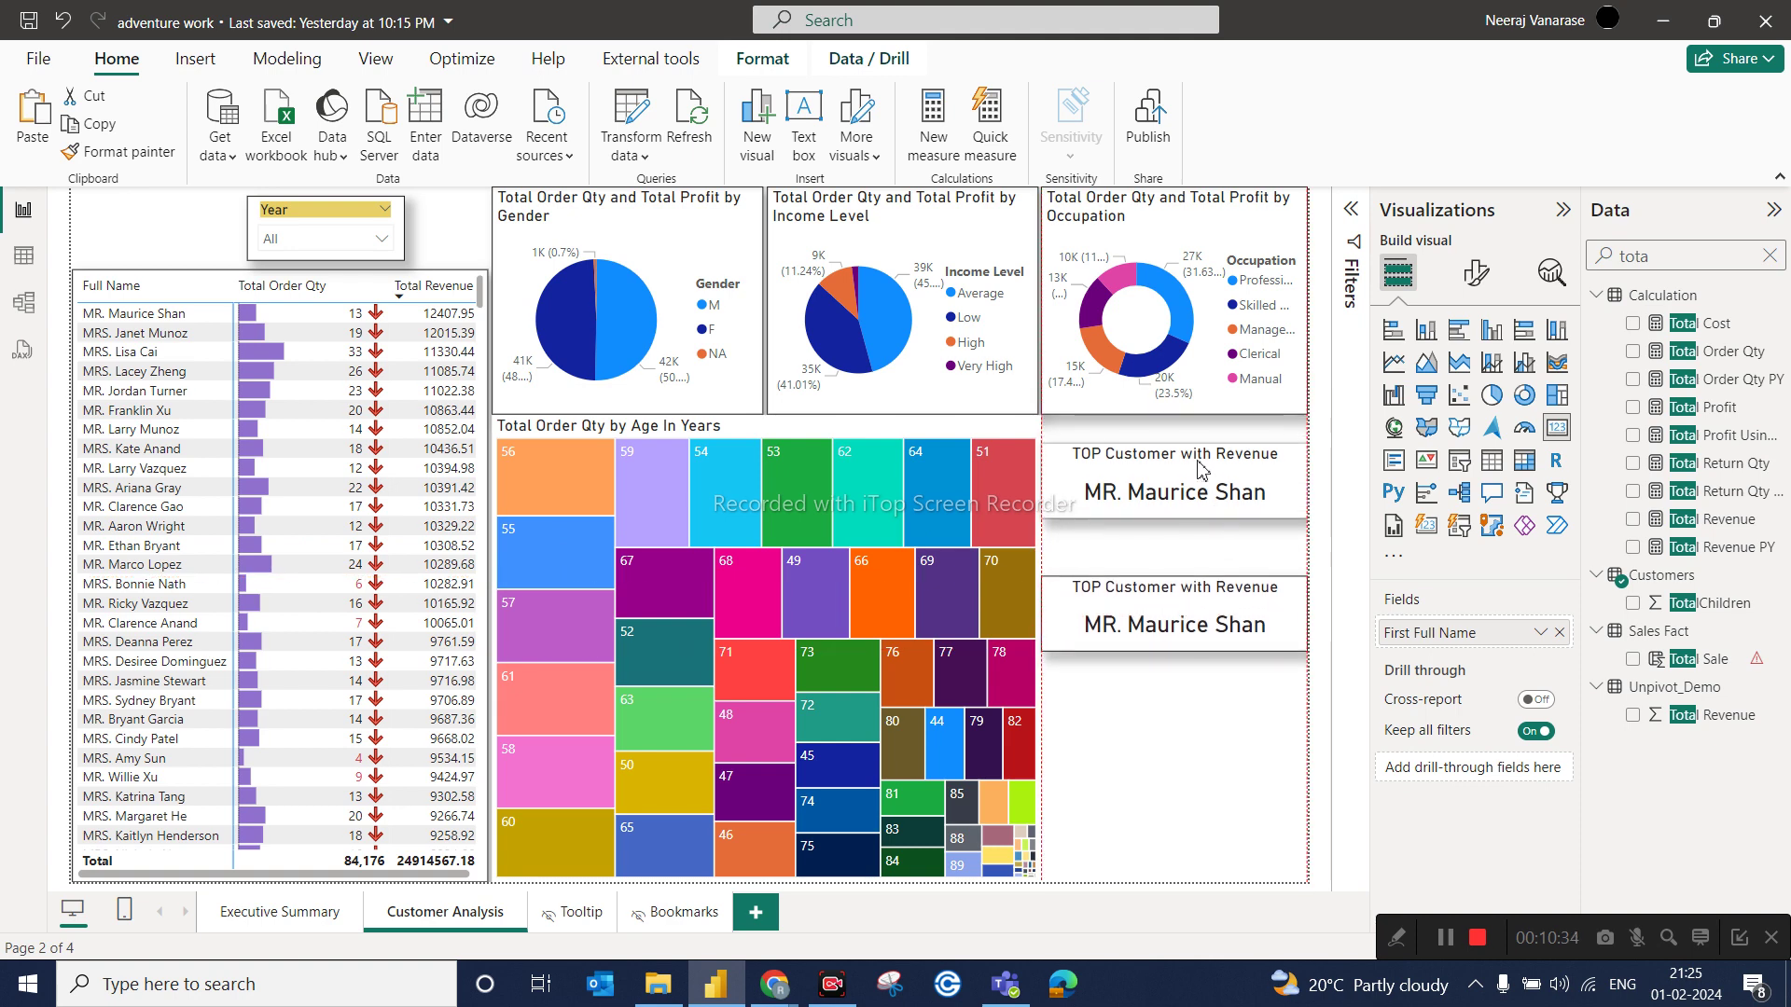
- Remove the First Full Name field from the copied card
click(1233, 626)
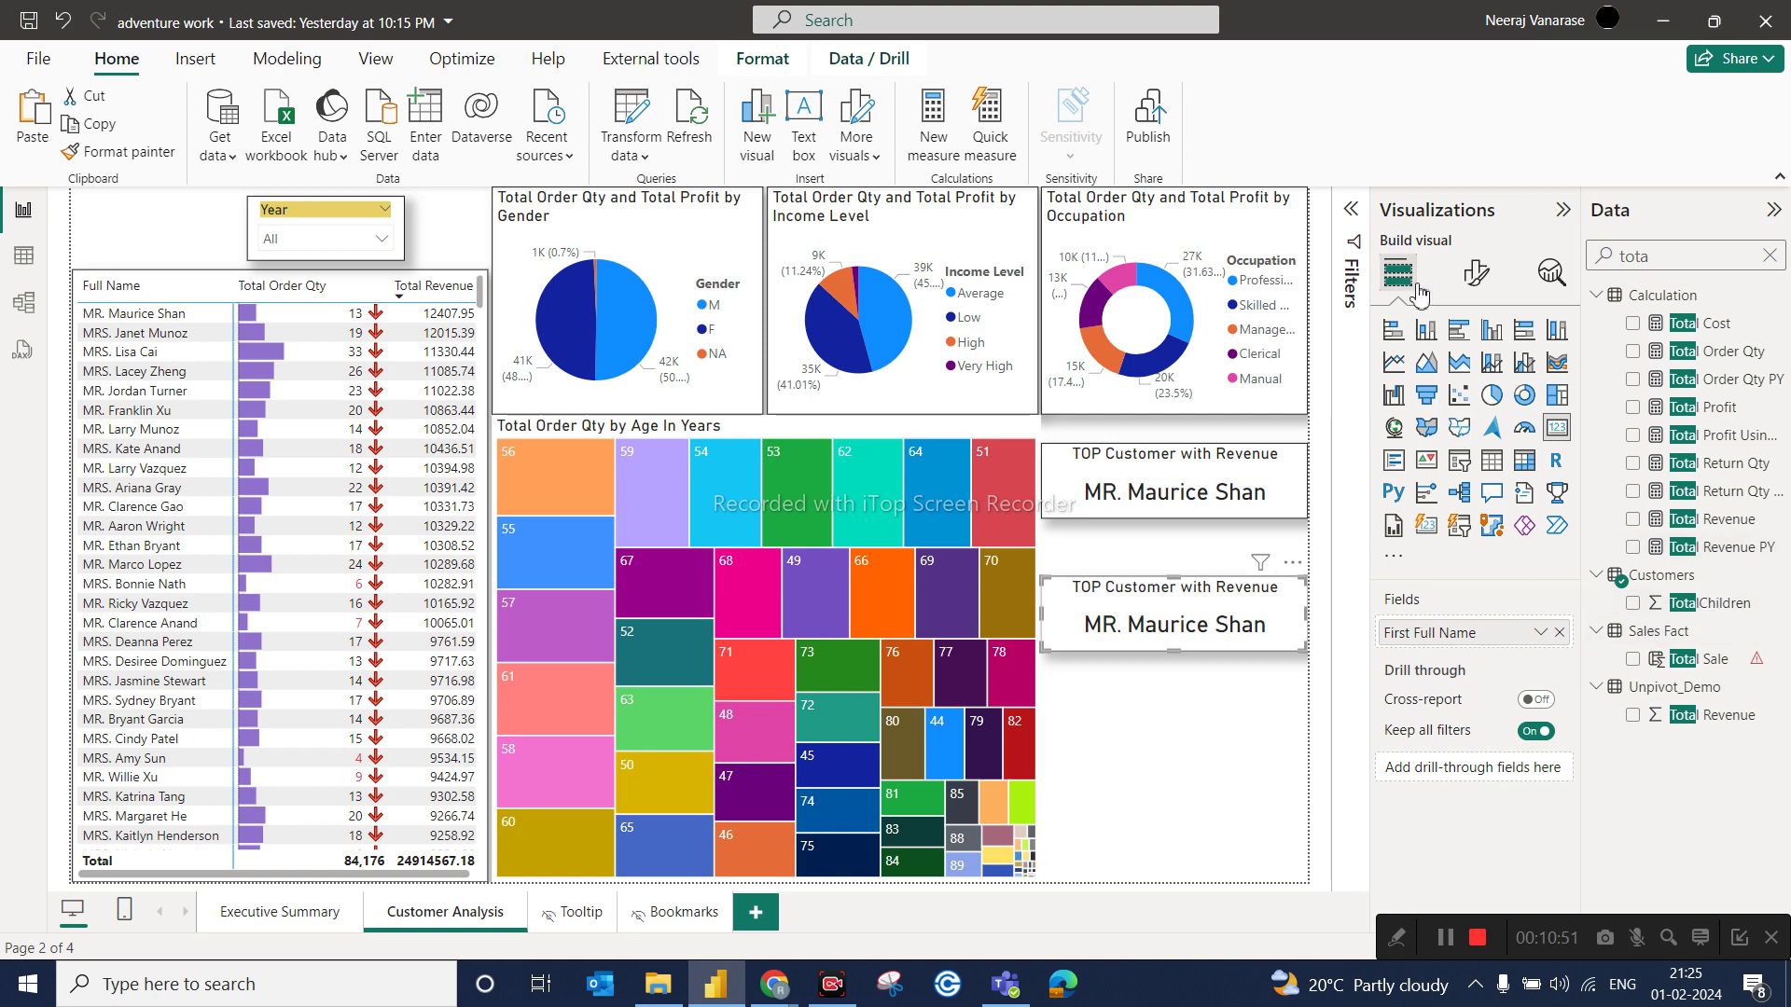
click(1350, 211)
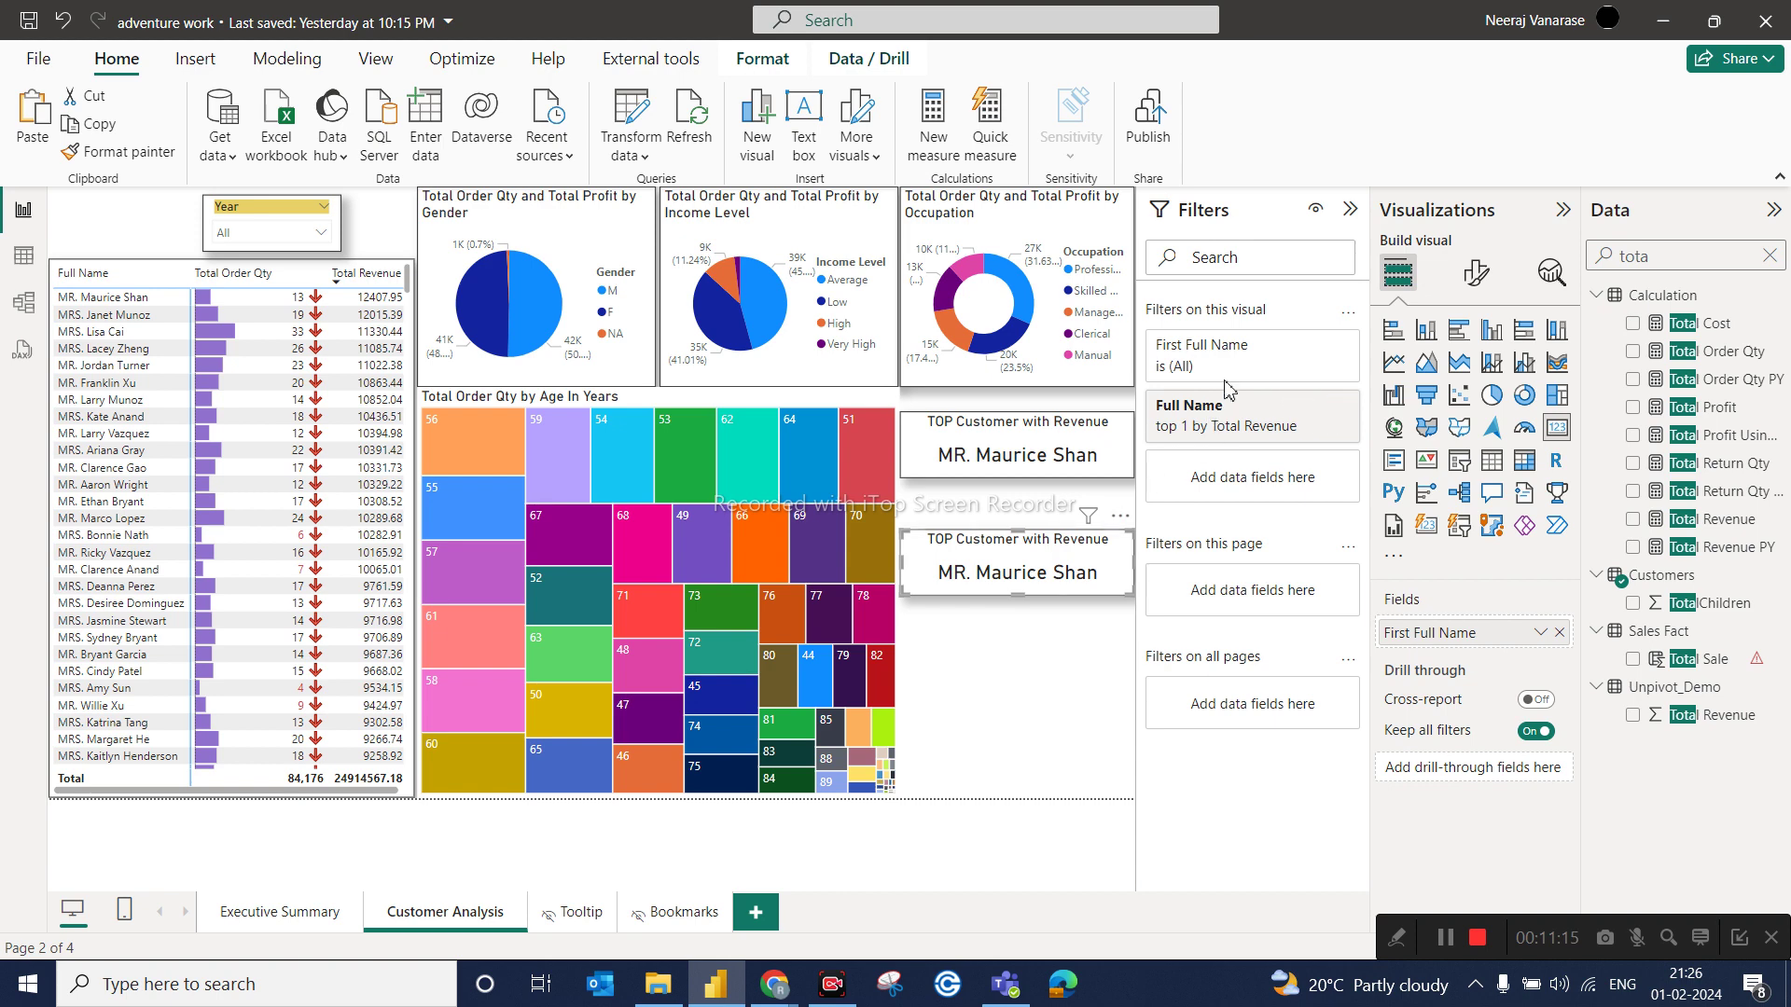
click(1560, 633)
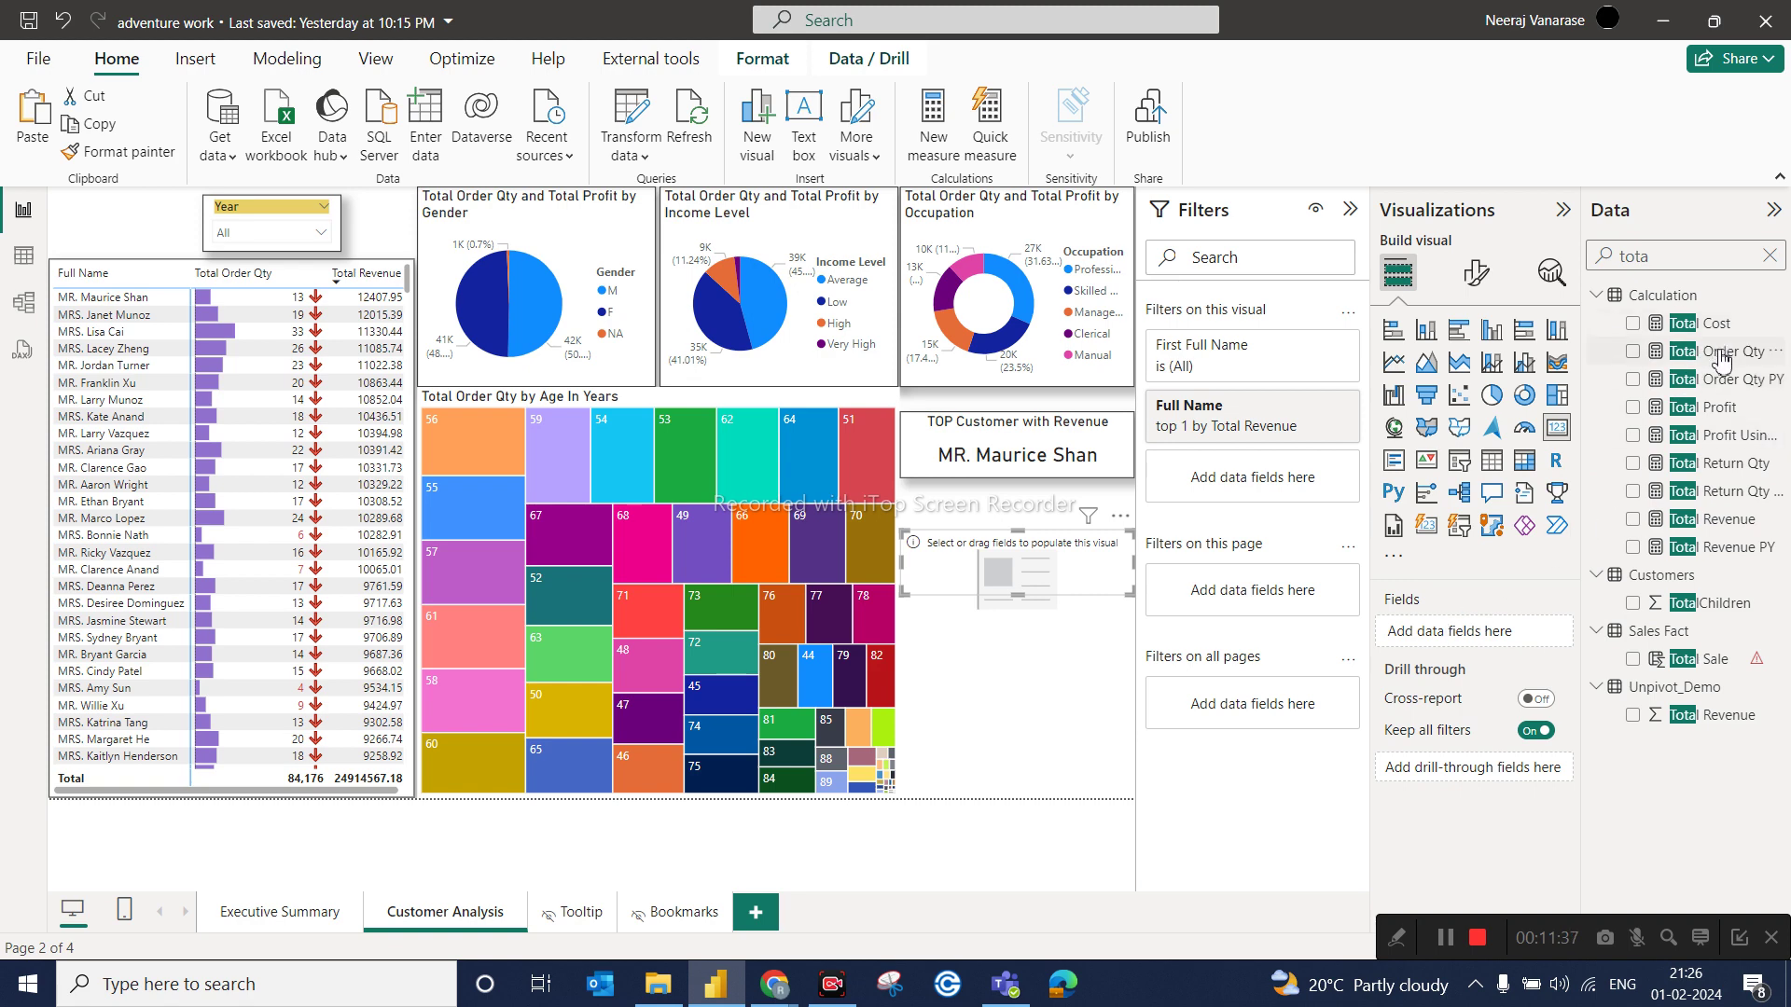
- Show Total Order Qty (13) in the card and retitle it 'TOP Customer Order Qty'
drag(1721, 360, 1499, 634)
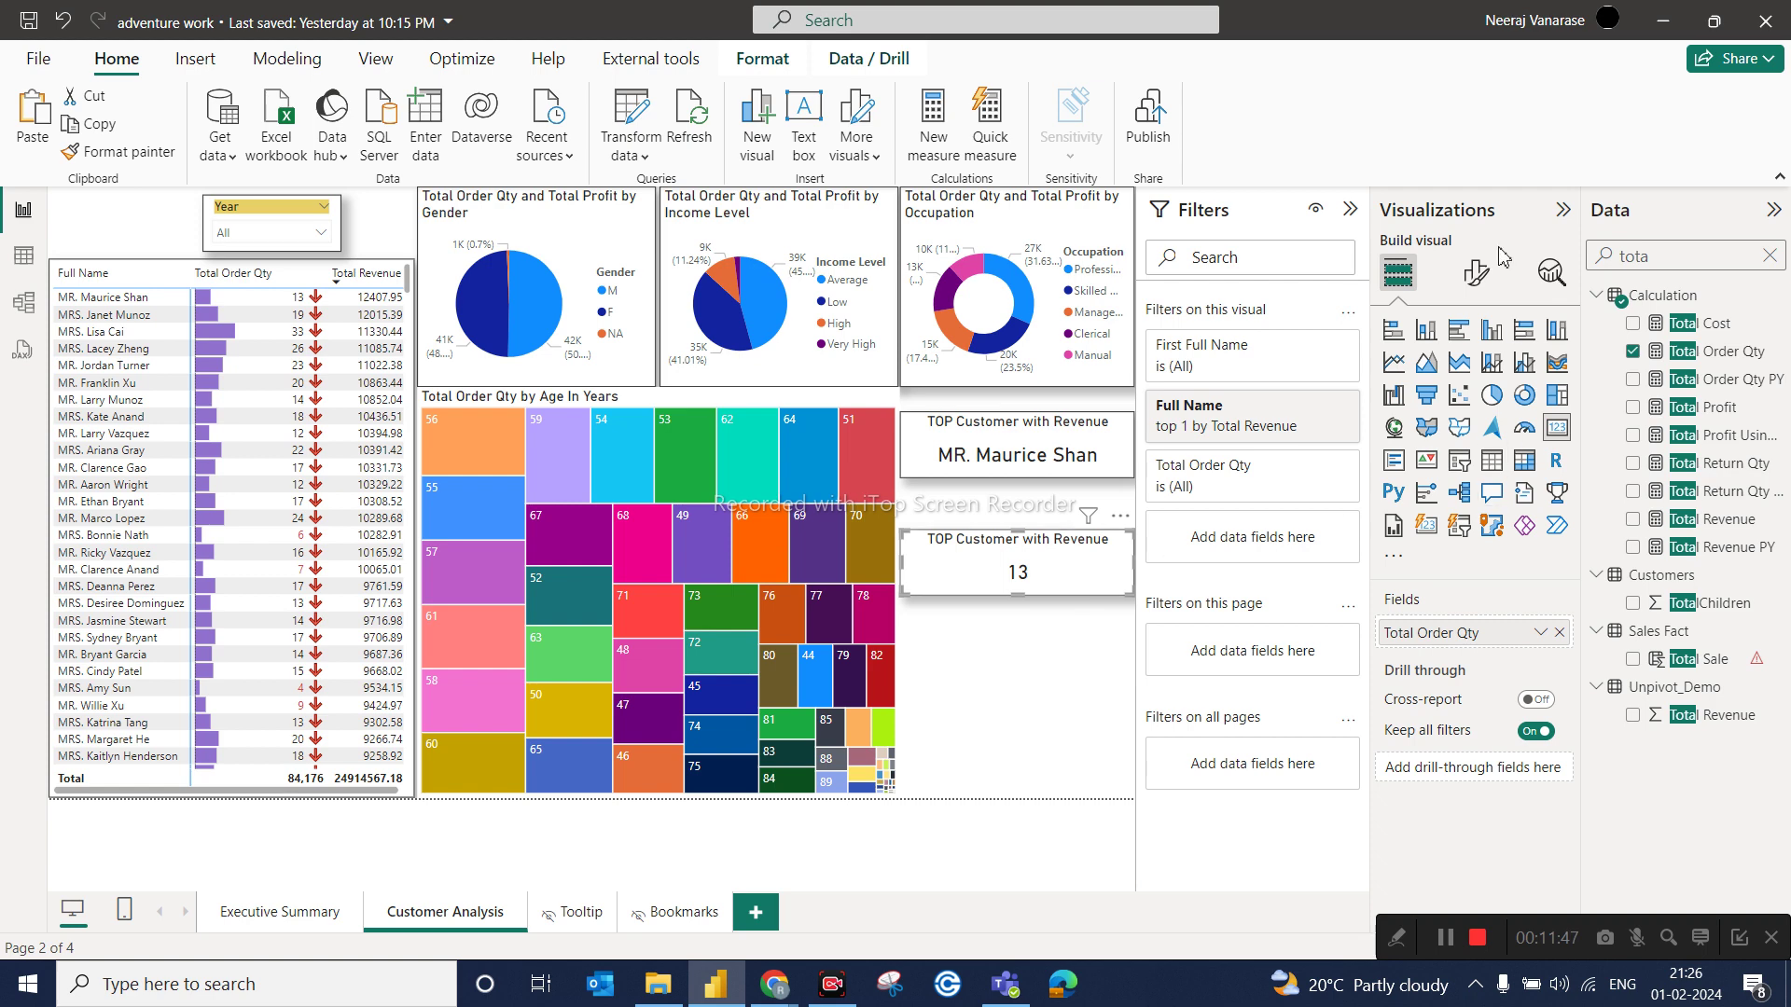
click(1476, 272)
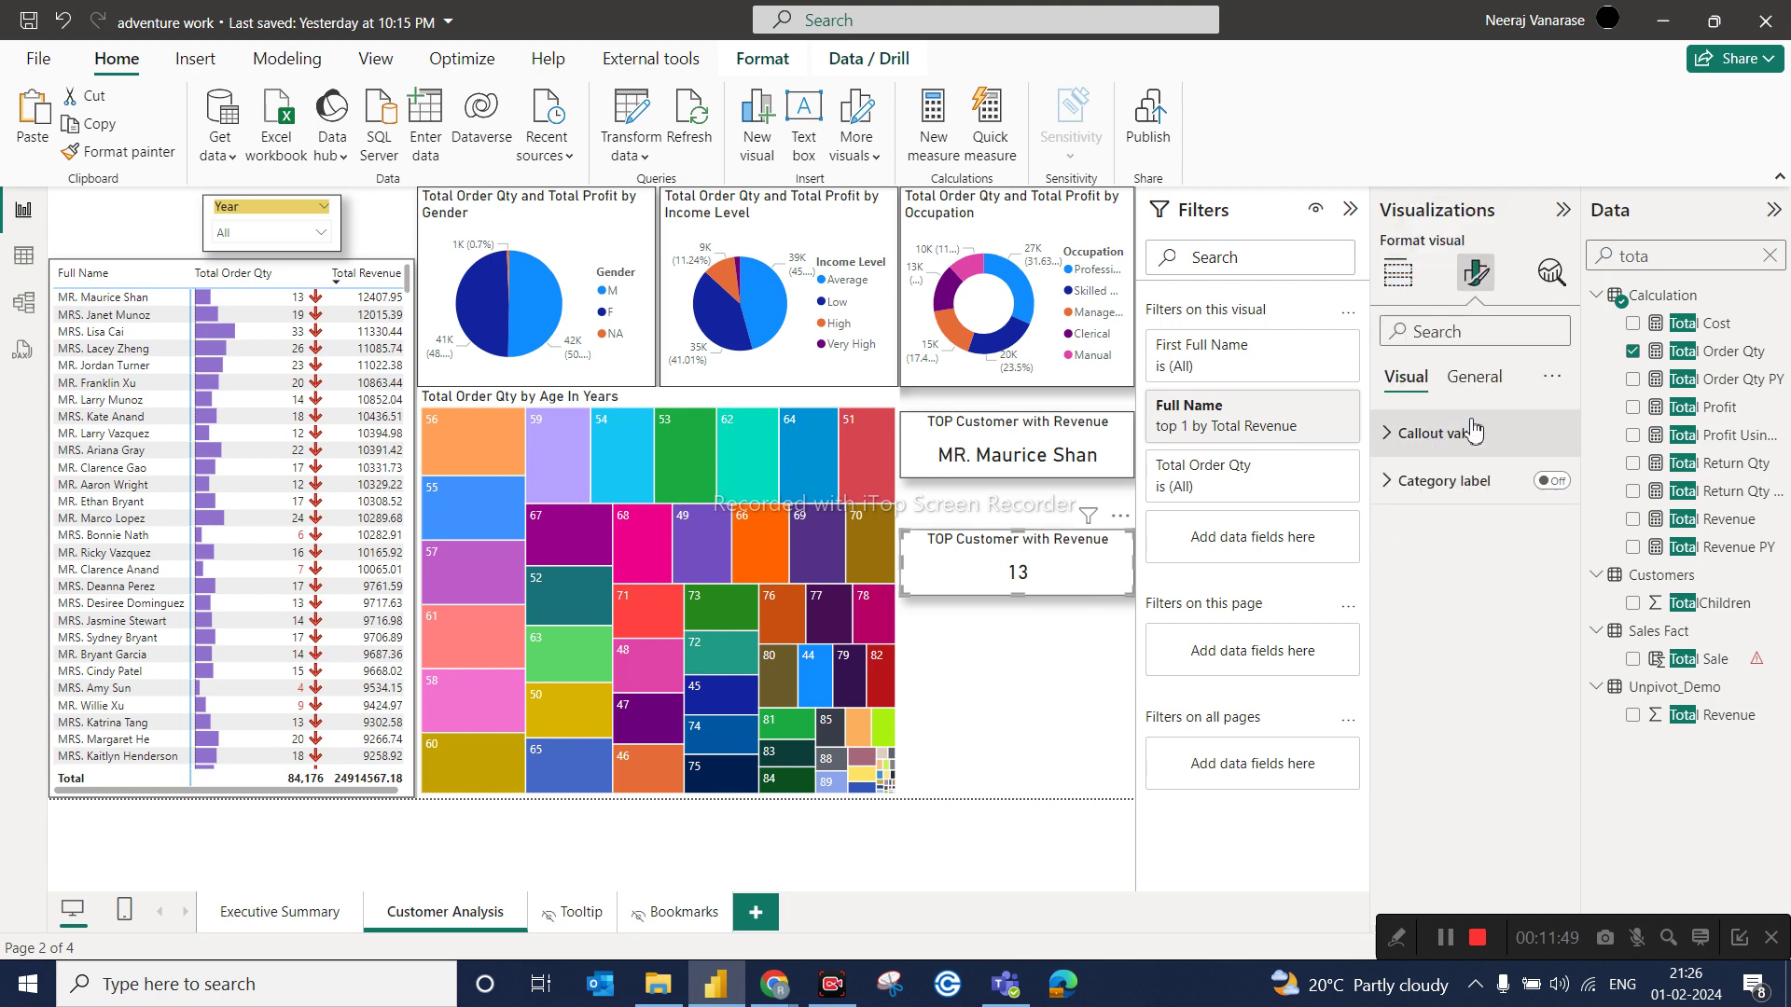
click(1473, 377)
click(1435, 485)
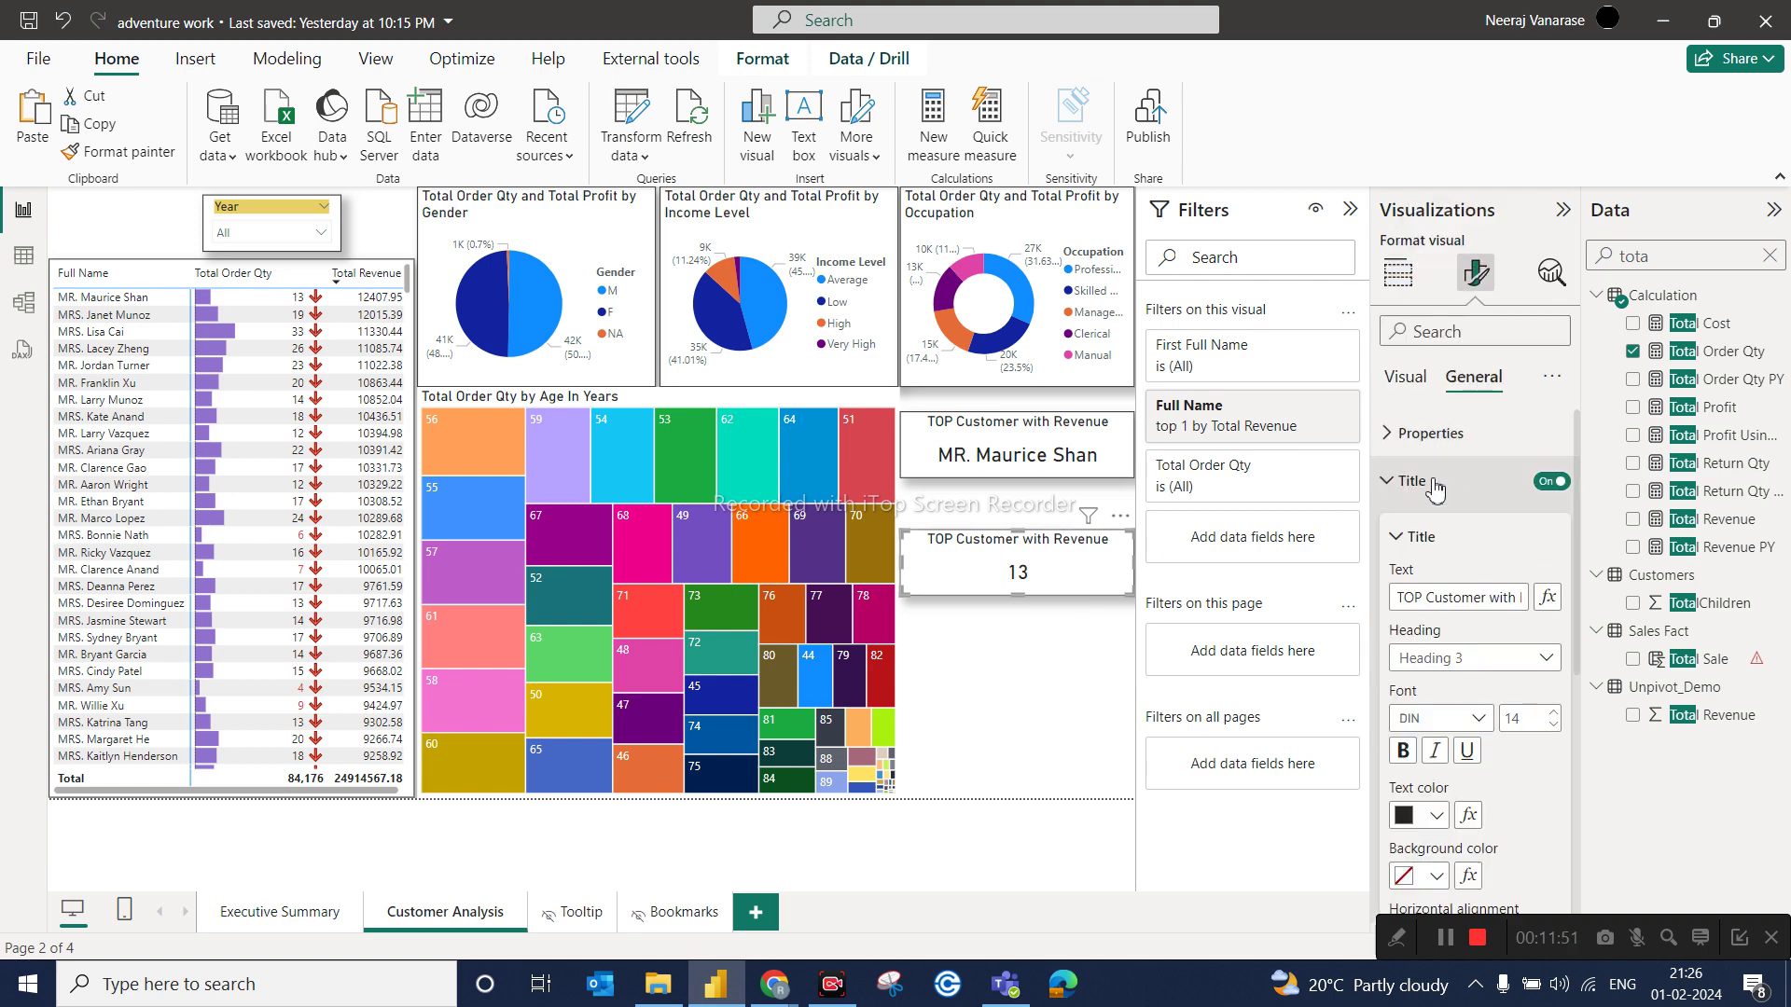
click(1518, 598)
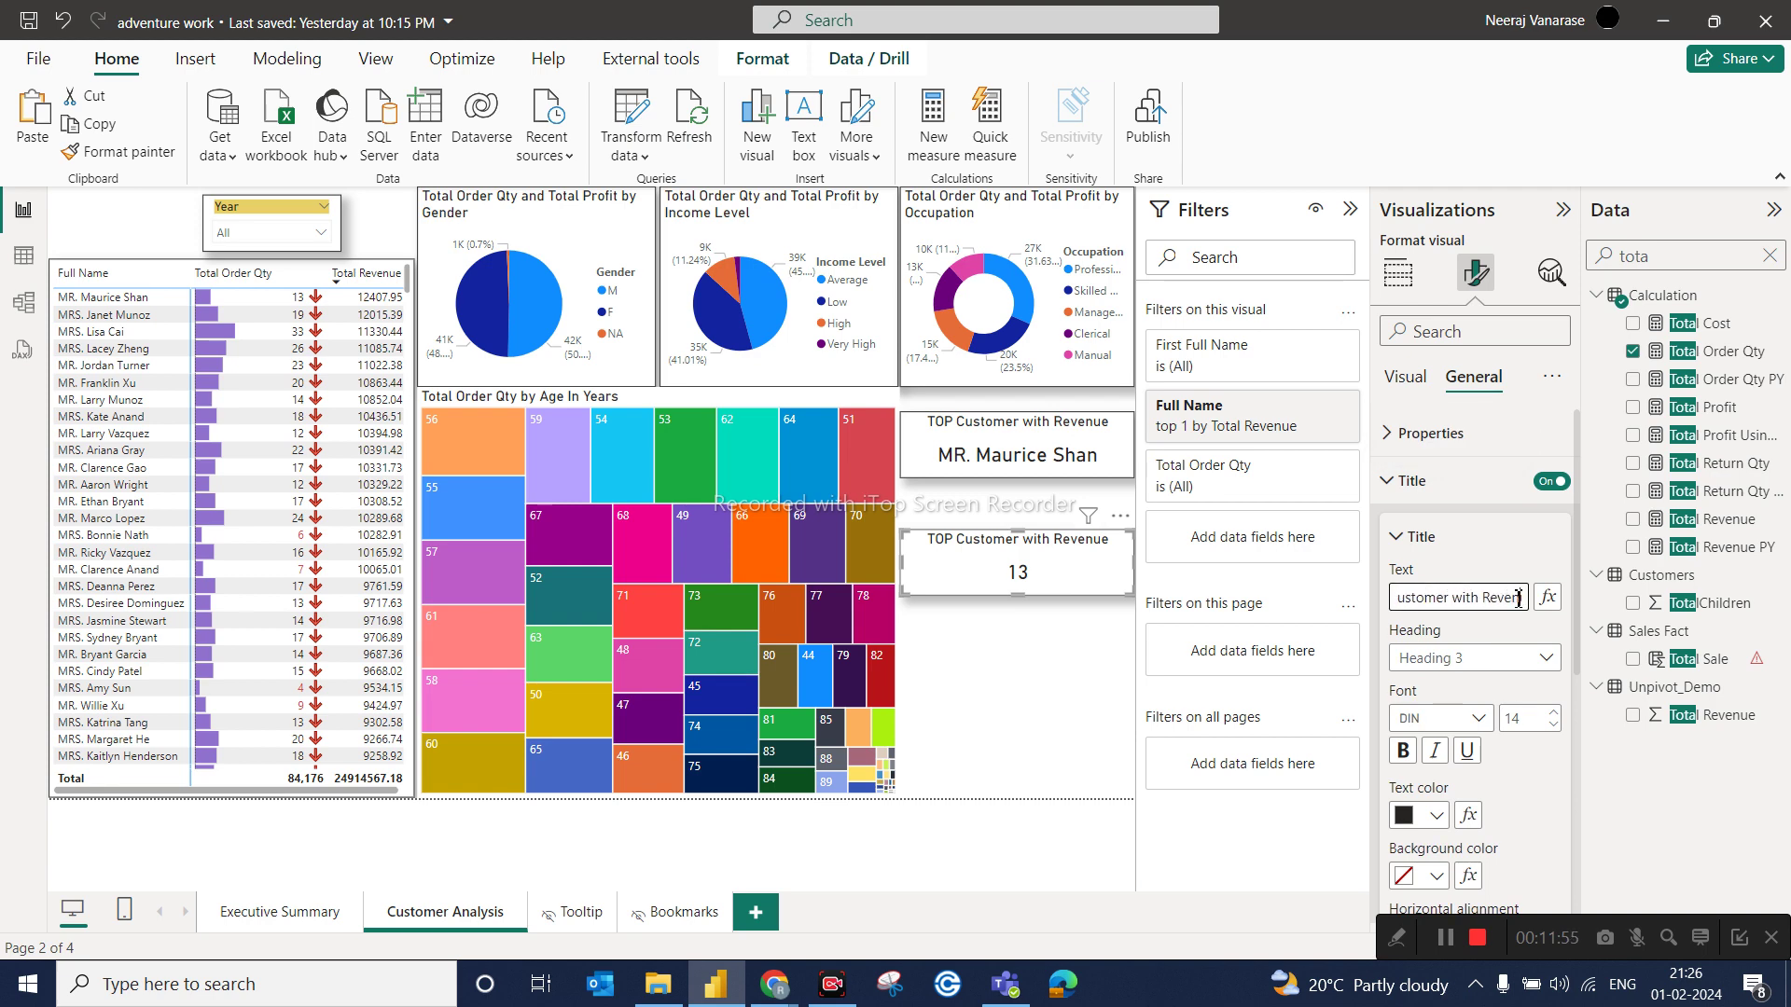
key(Home)
text(Order Qty)
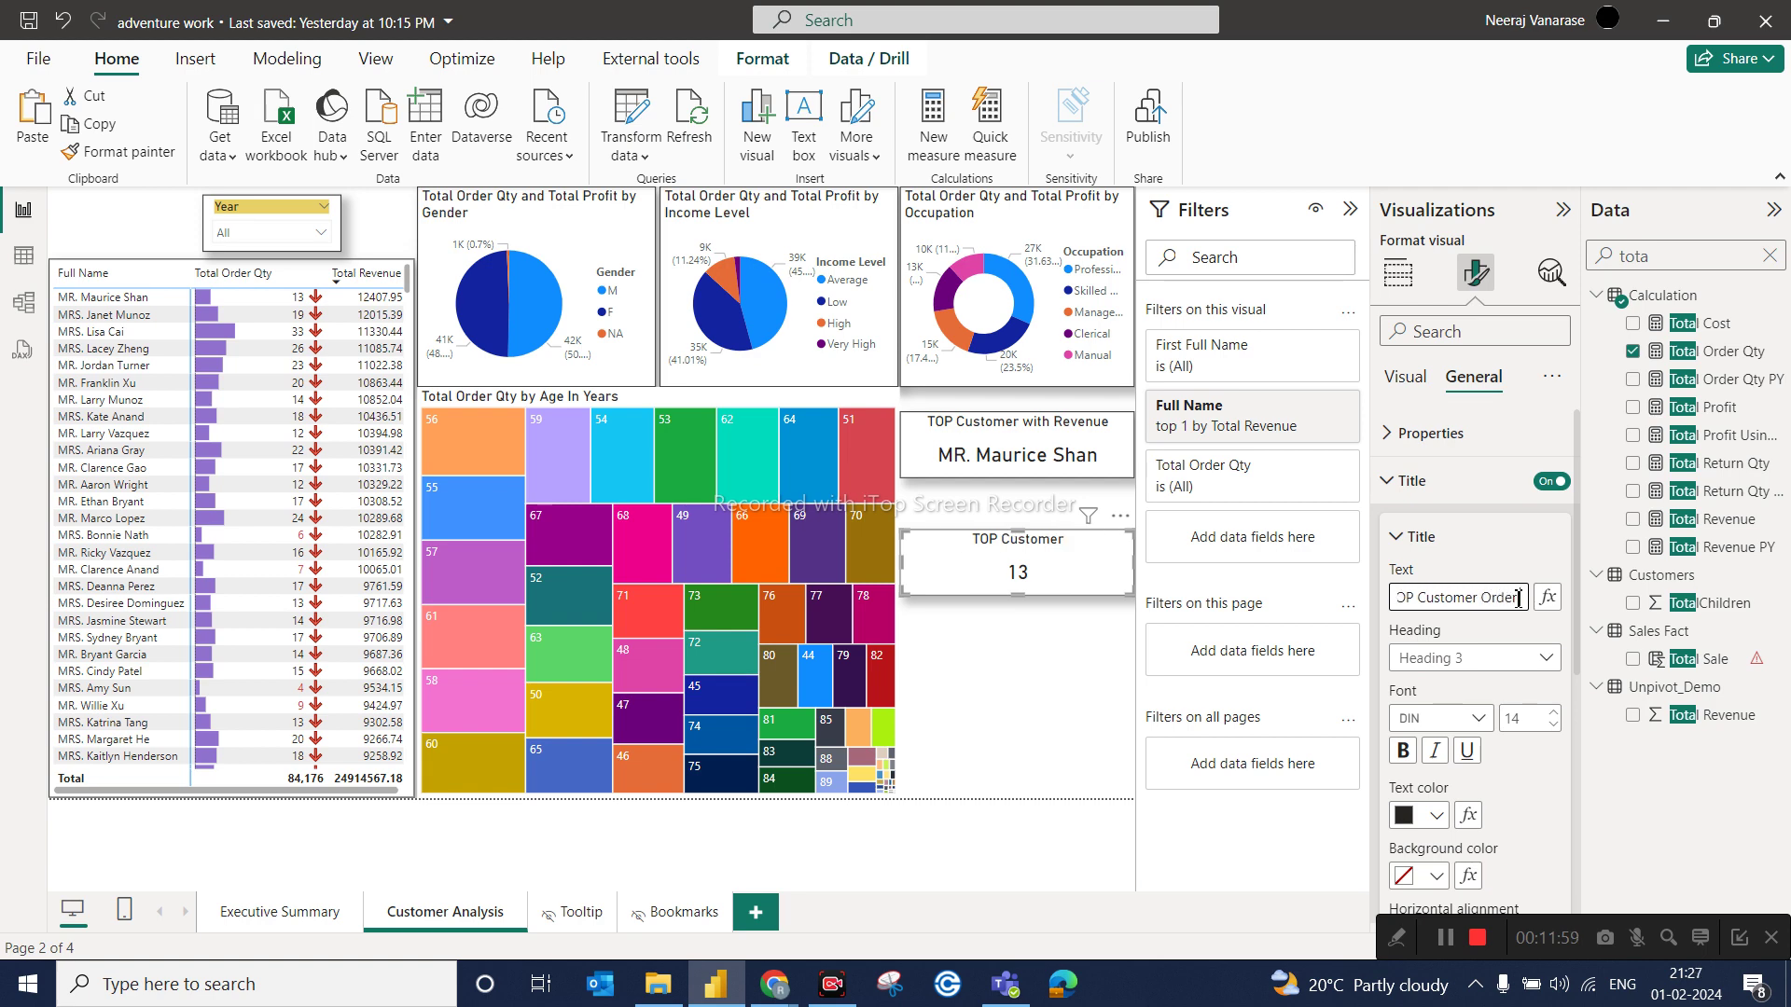
- Place a copy of the Order Qty card beneath it
click(1042, 686)
click(1077, 574)
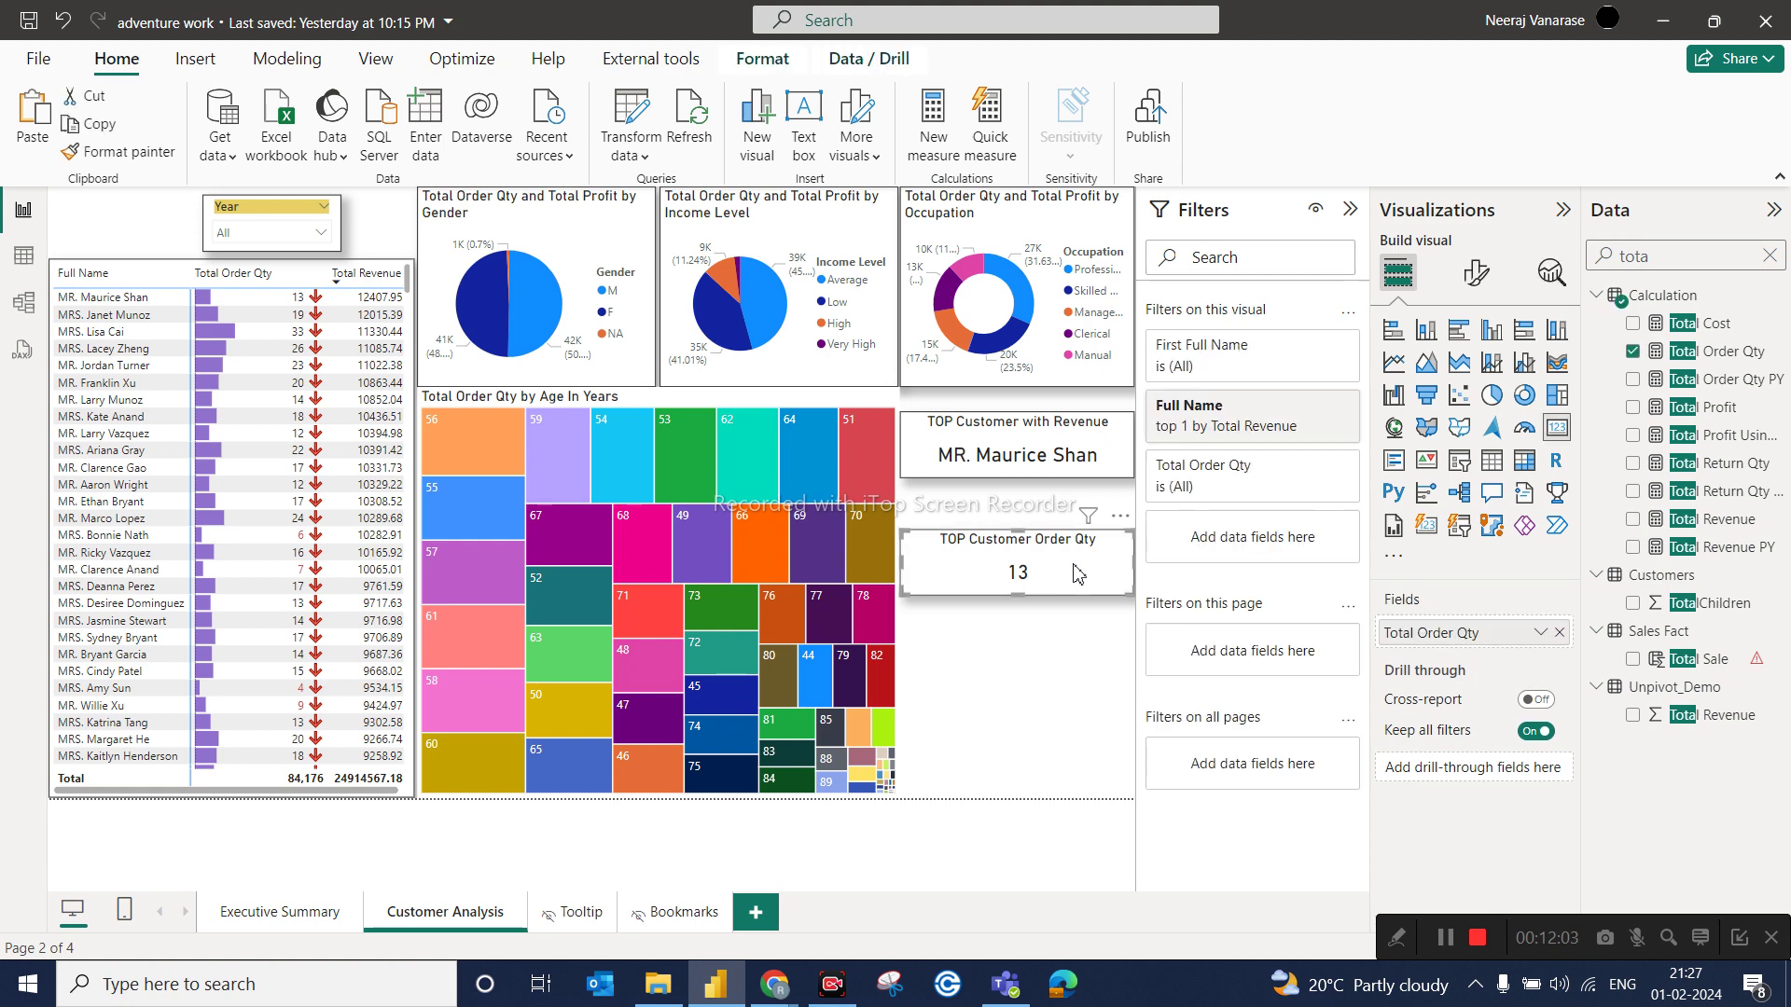
drag(1074, 564, 1083, 688)
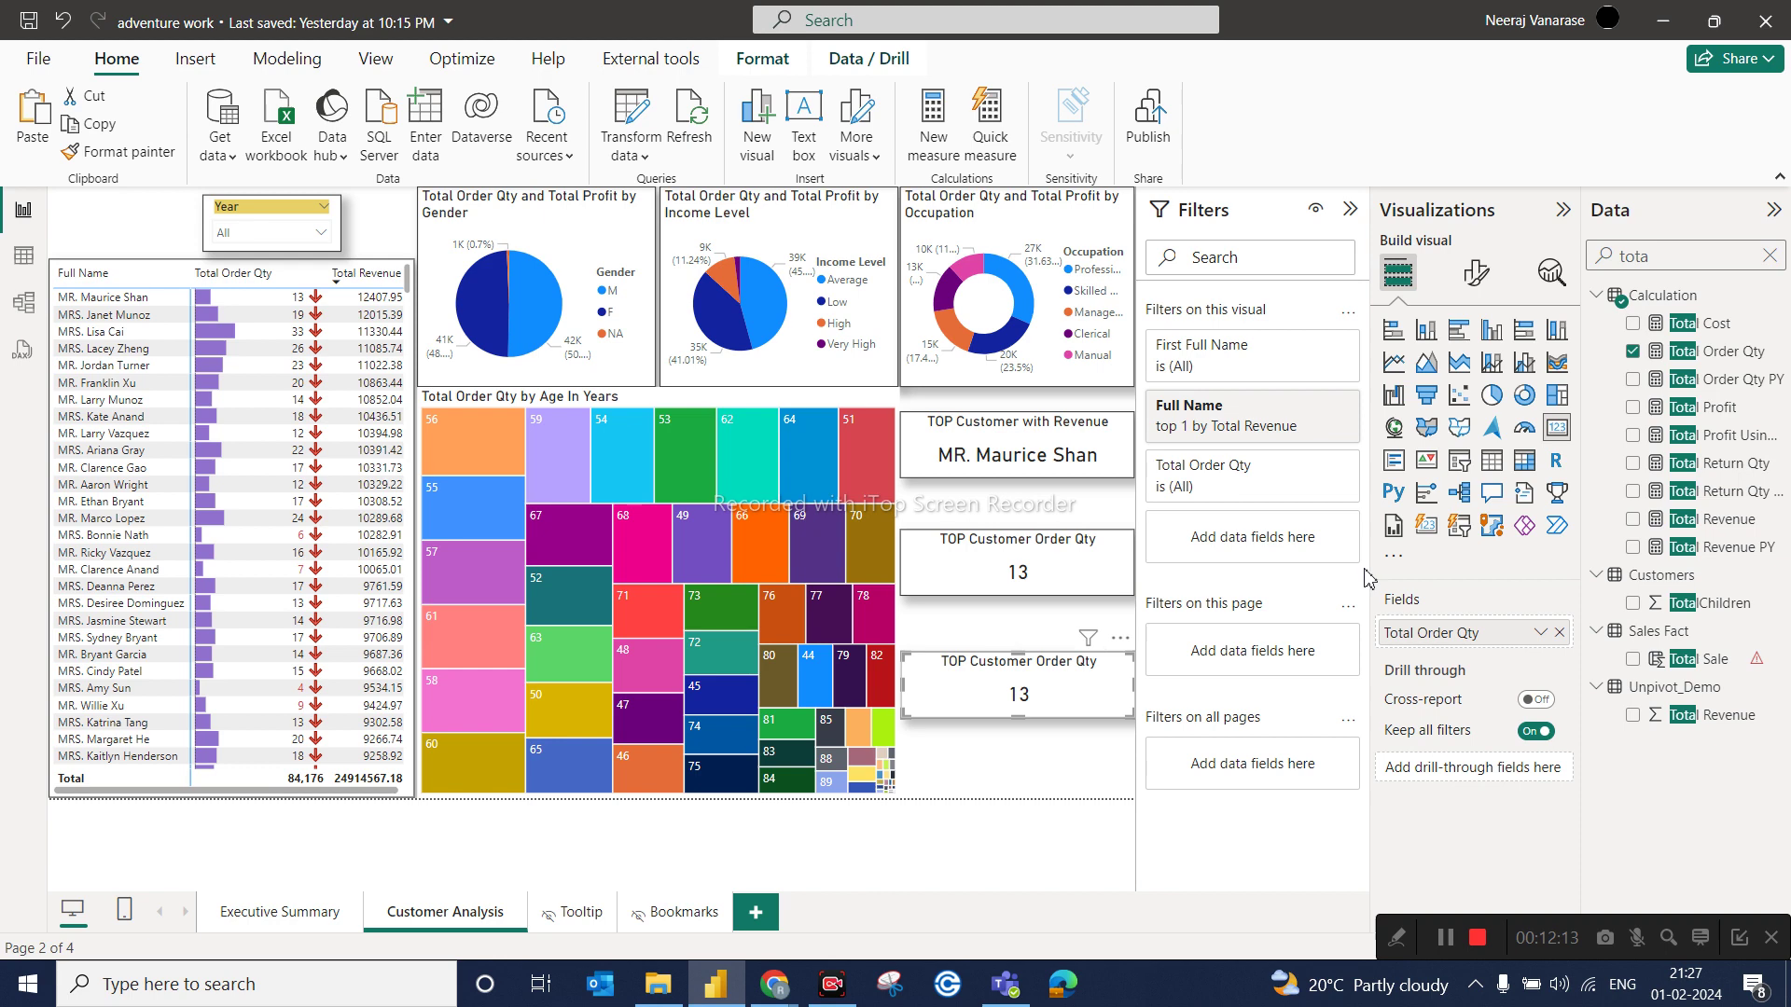
- Swap the copy's Total Order Qty field for Total Revenue, showing 12.41K
click(1558, 633)
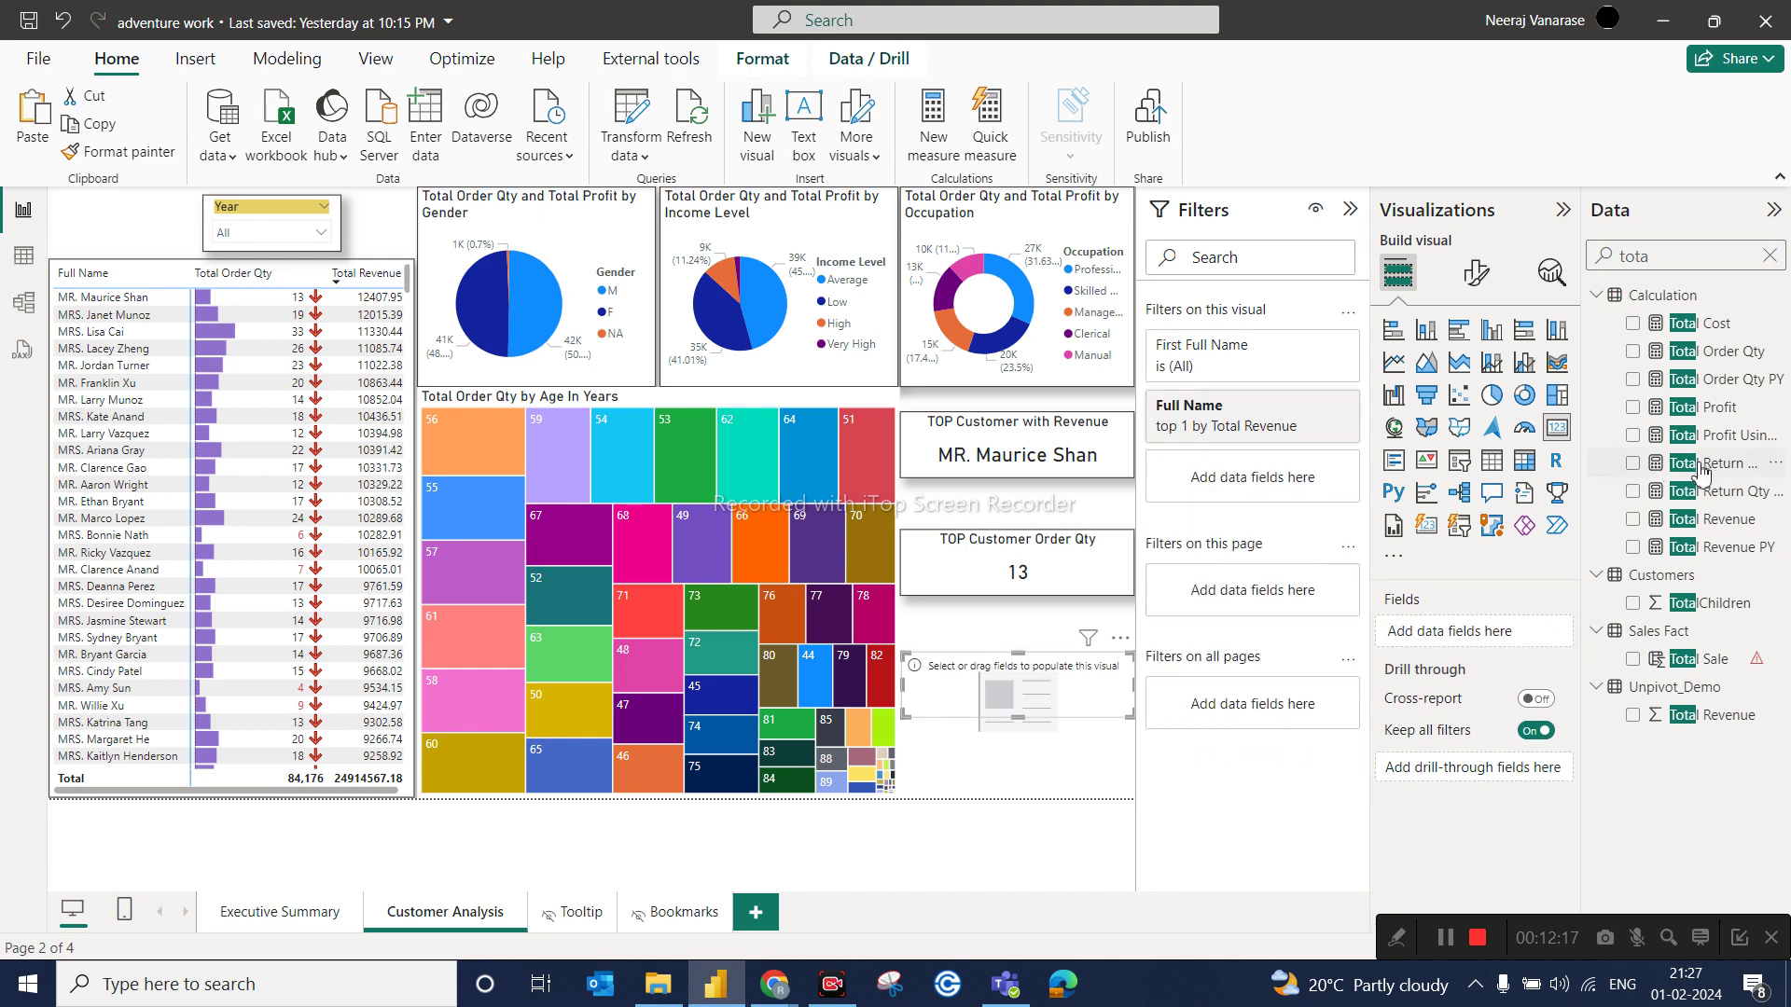
drag(1706, 518, 1517, 634)
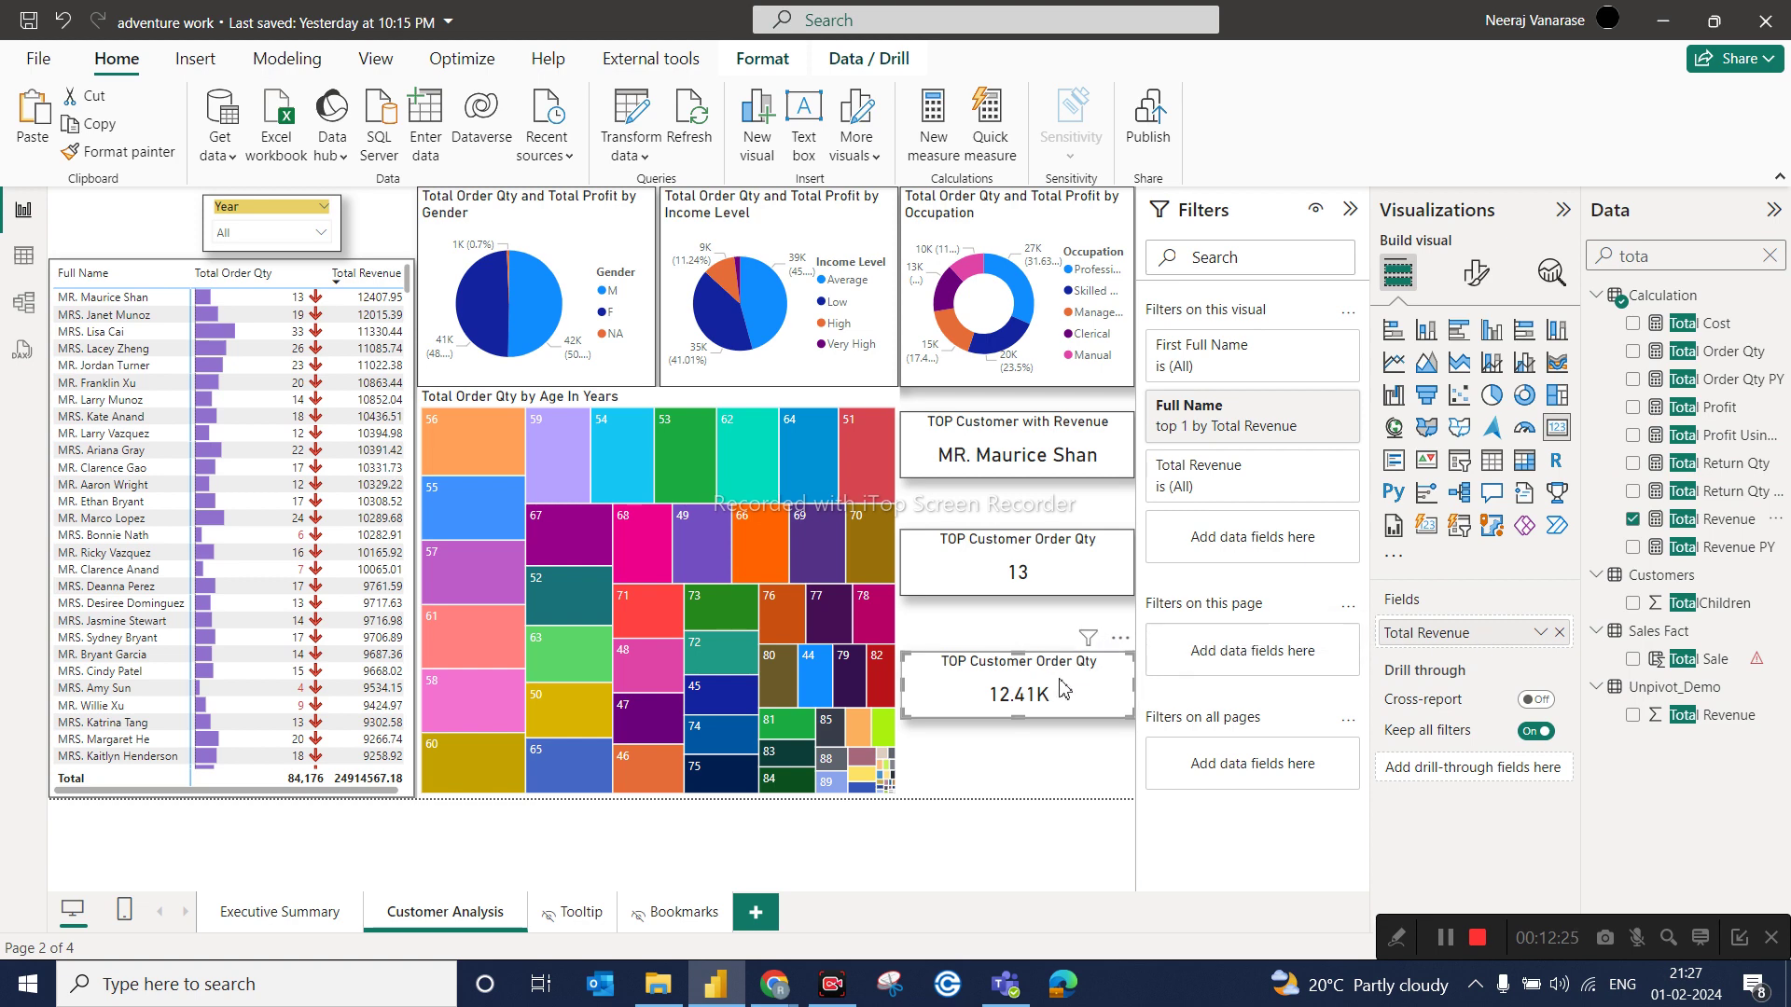
- Set the card's callout display units to None to show 12407.95
click(1476, 272)
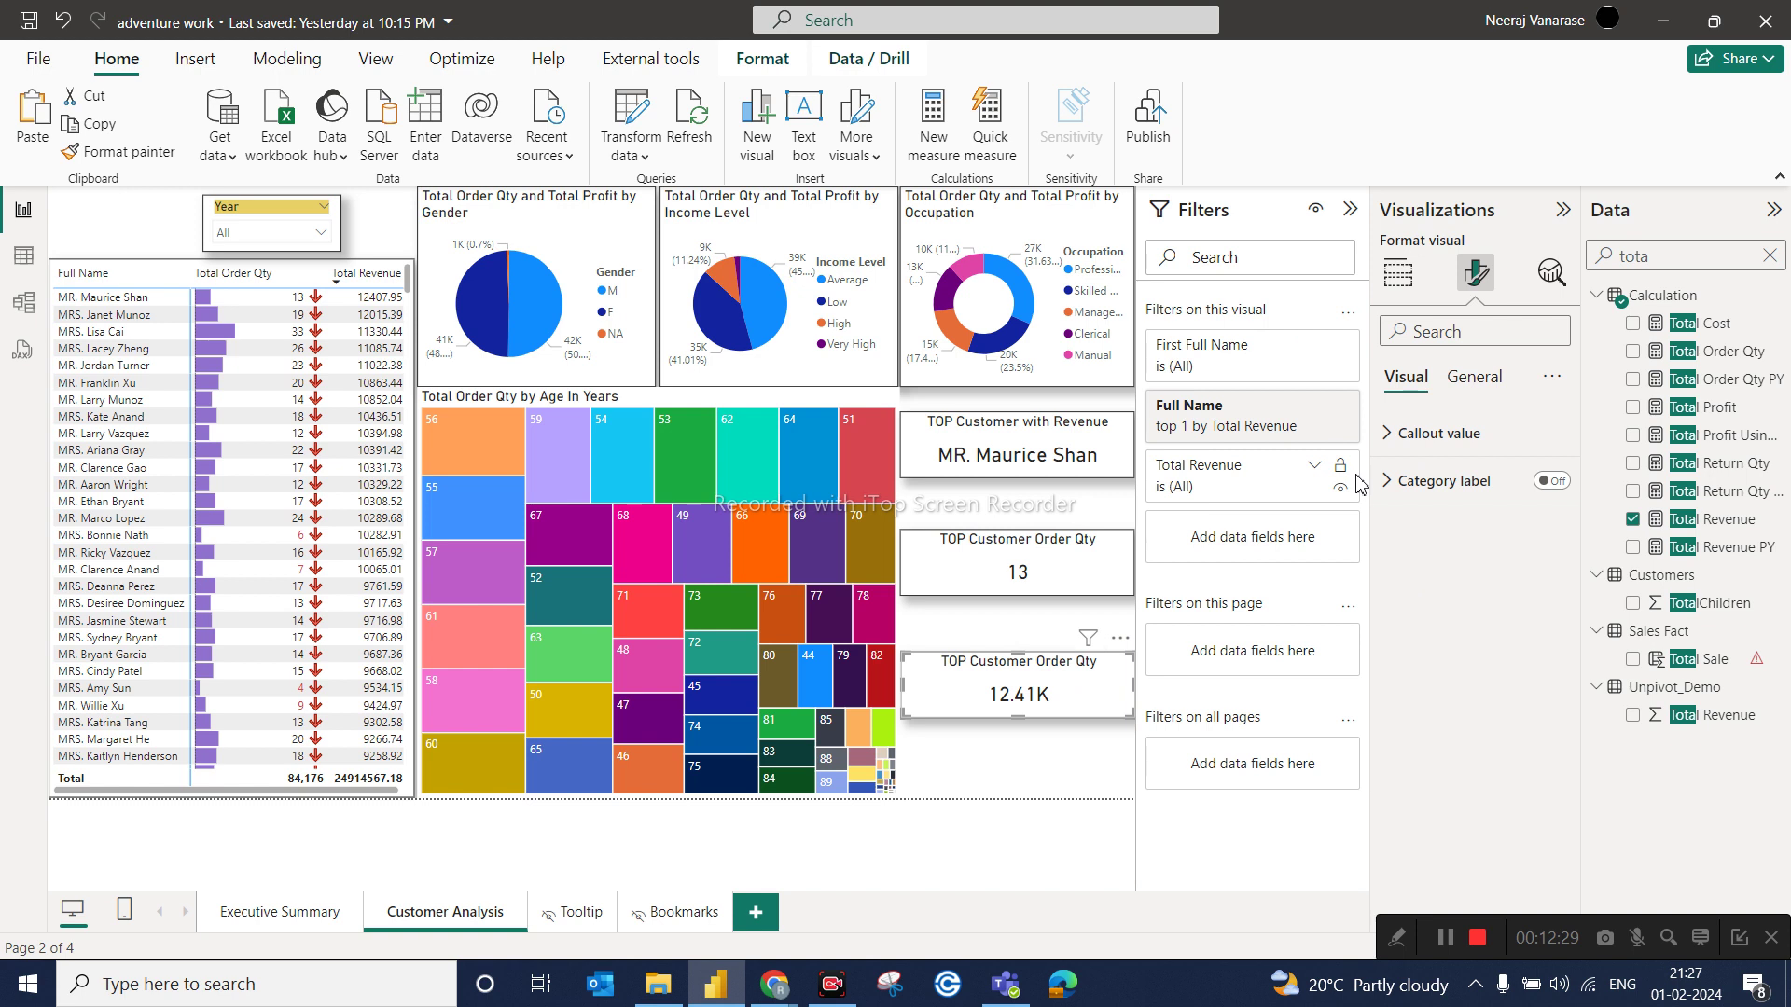
click(1397, 431)
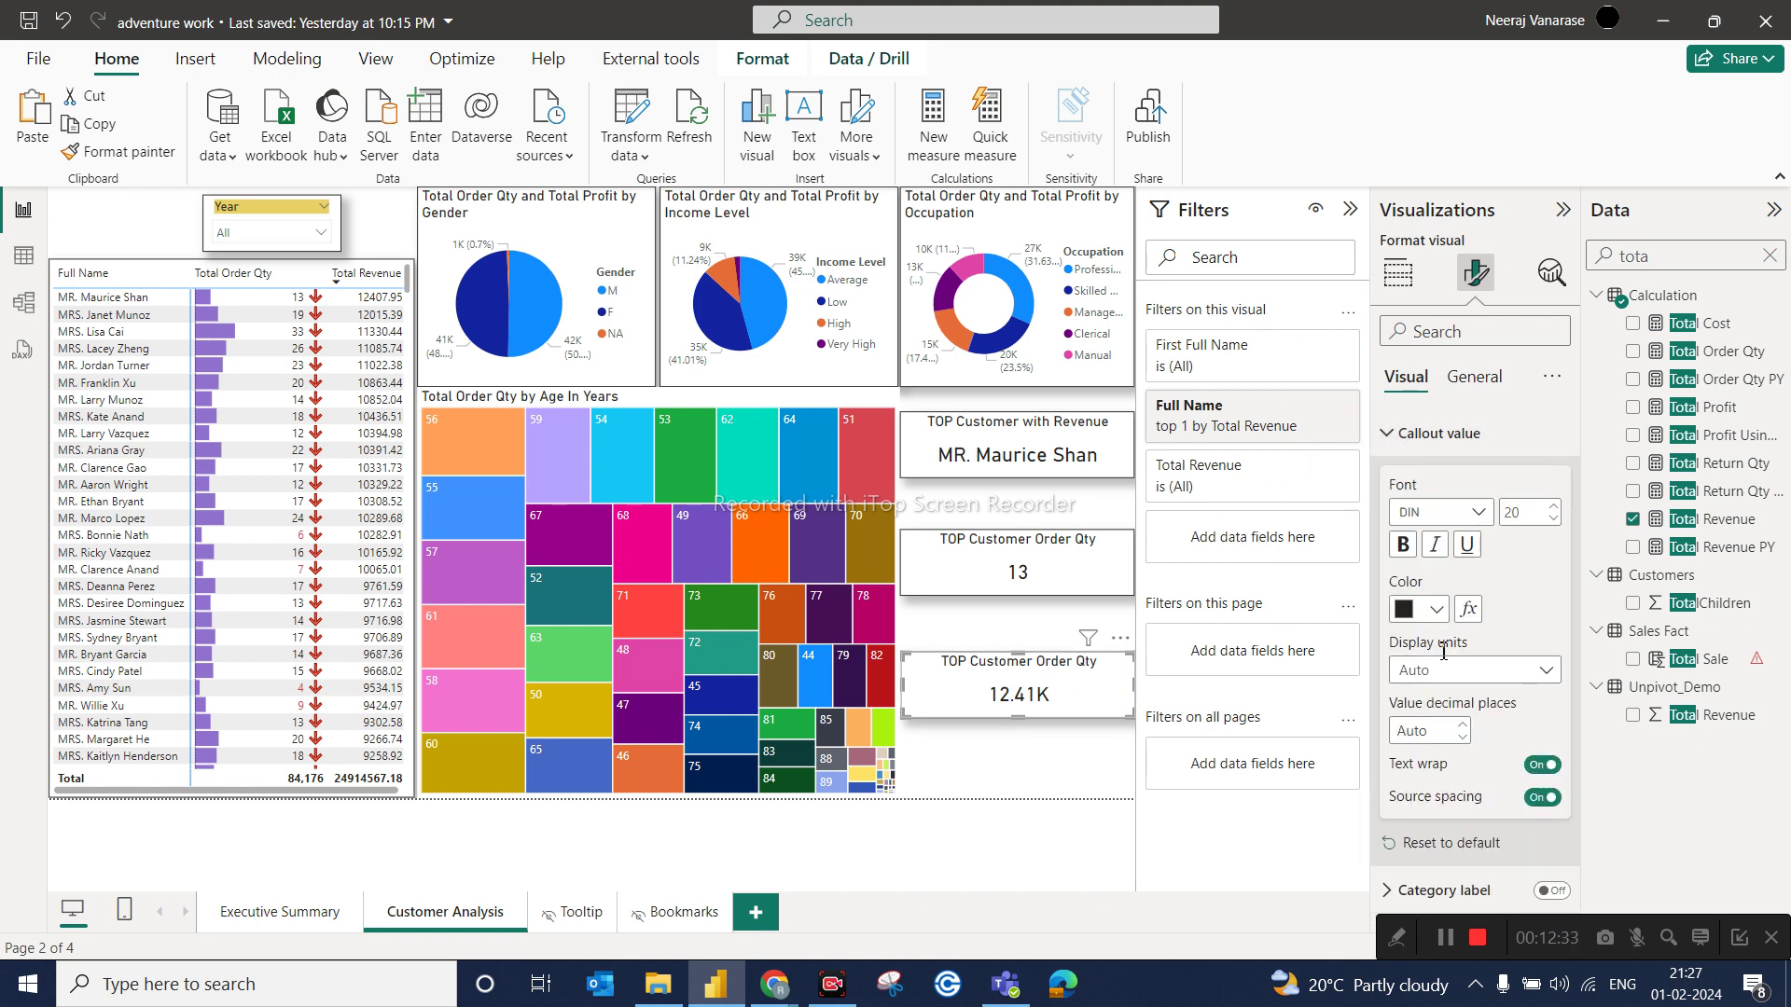
click(1424, 671)
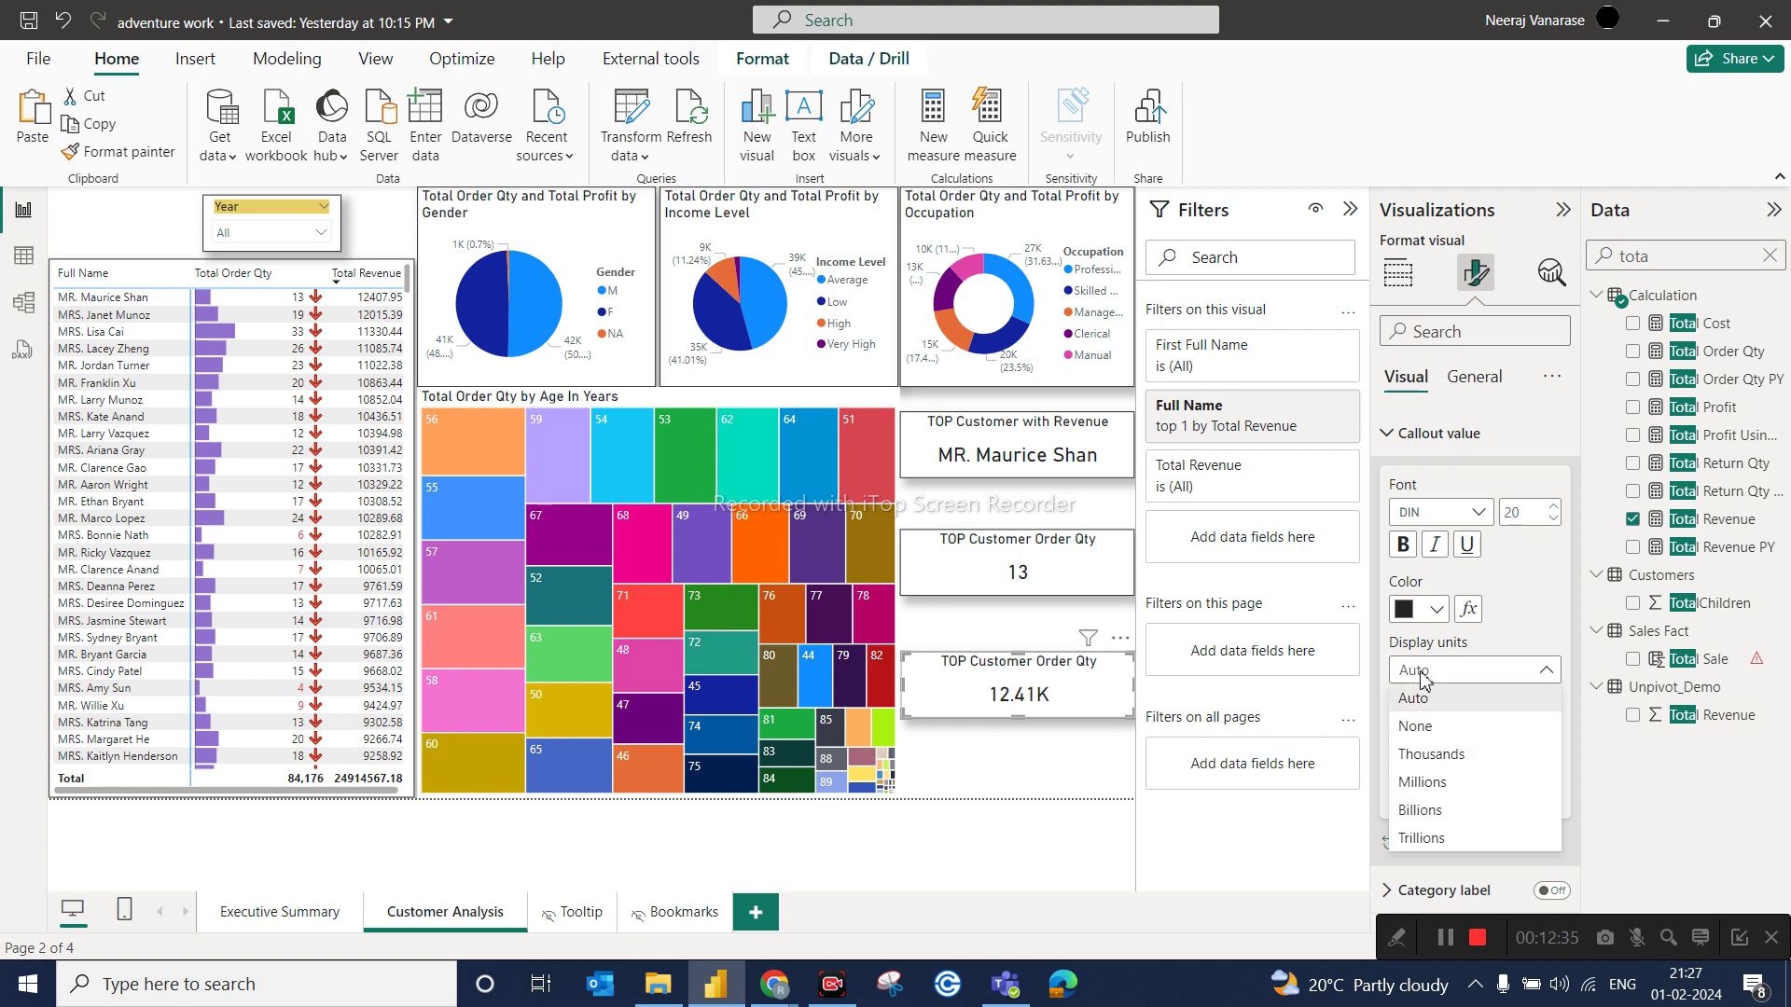
click(1419, 727)
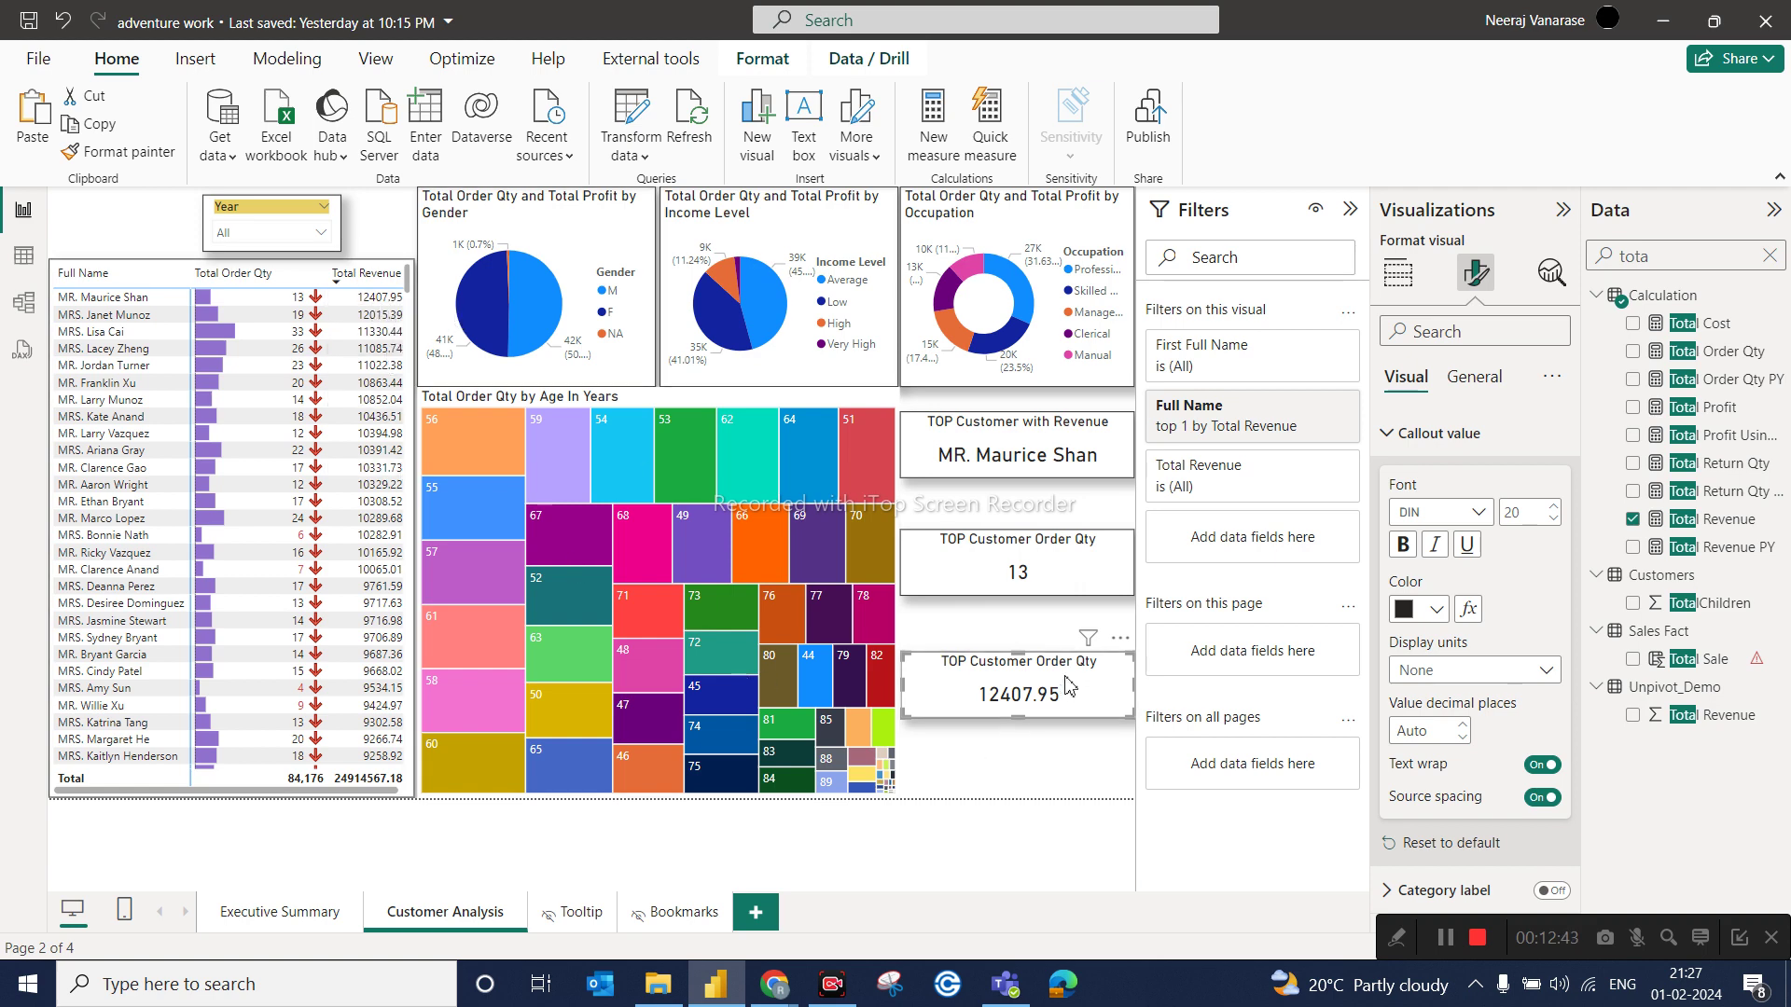
- Retitle the card 'TOP Customer Total Revenue'
click(1472, 377)
click(1408, 480)
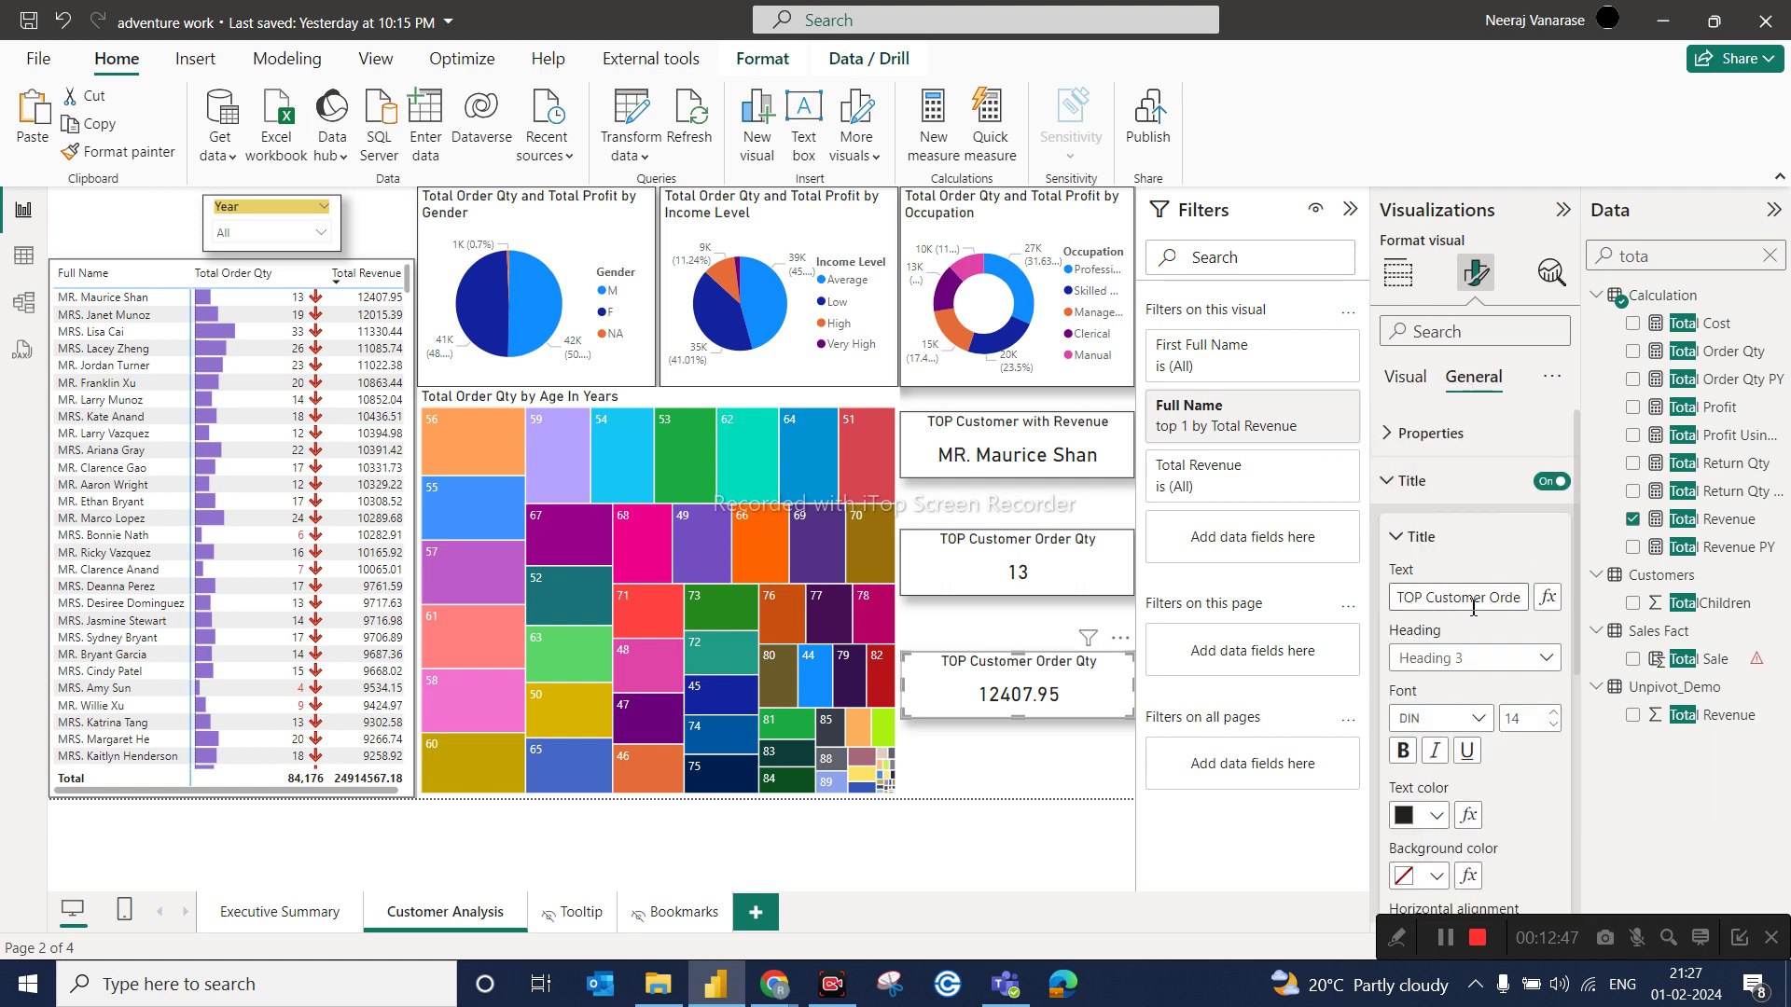
double_click(1513, 605)
key(BackSpace)
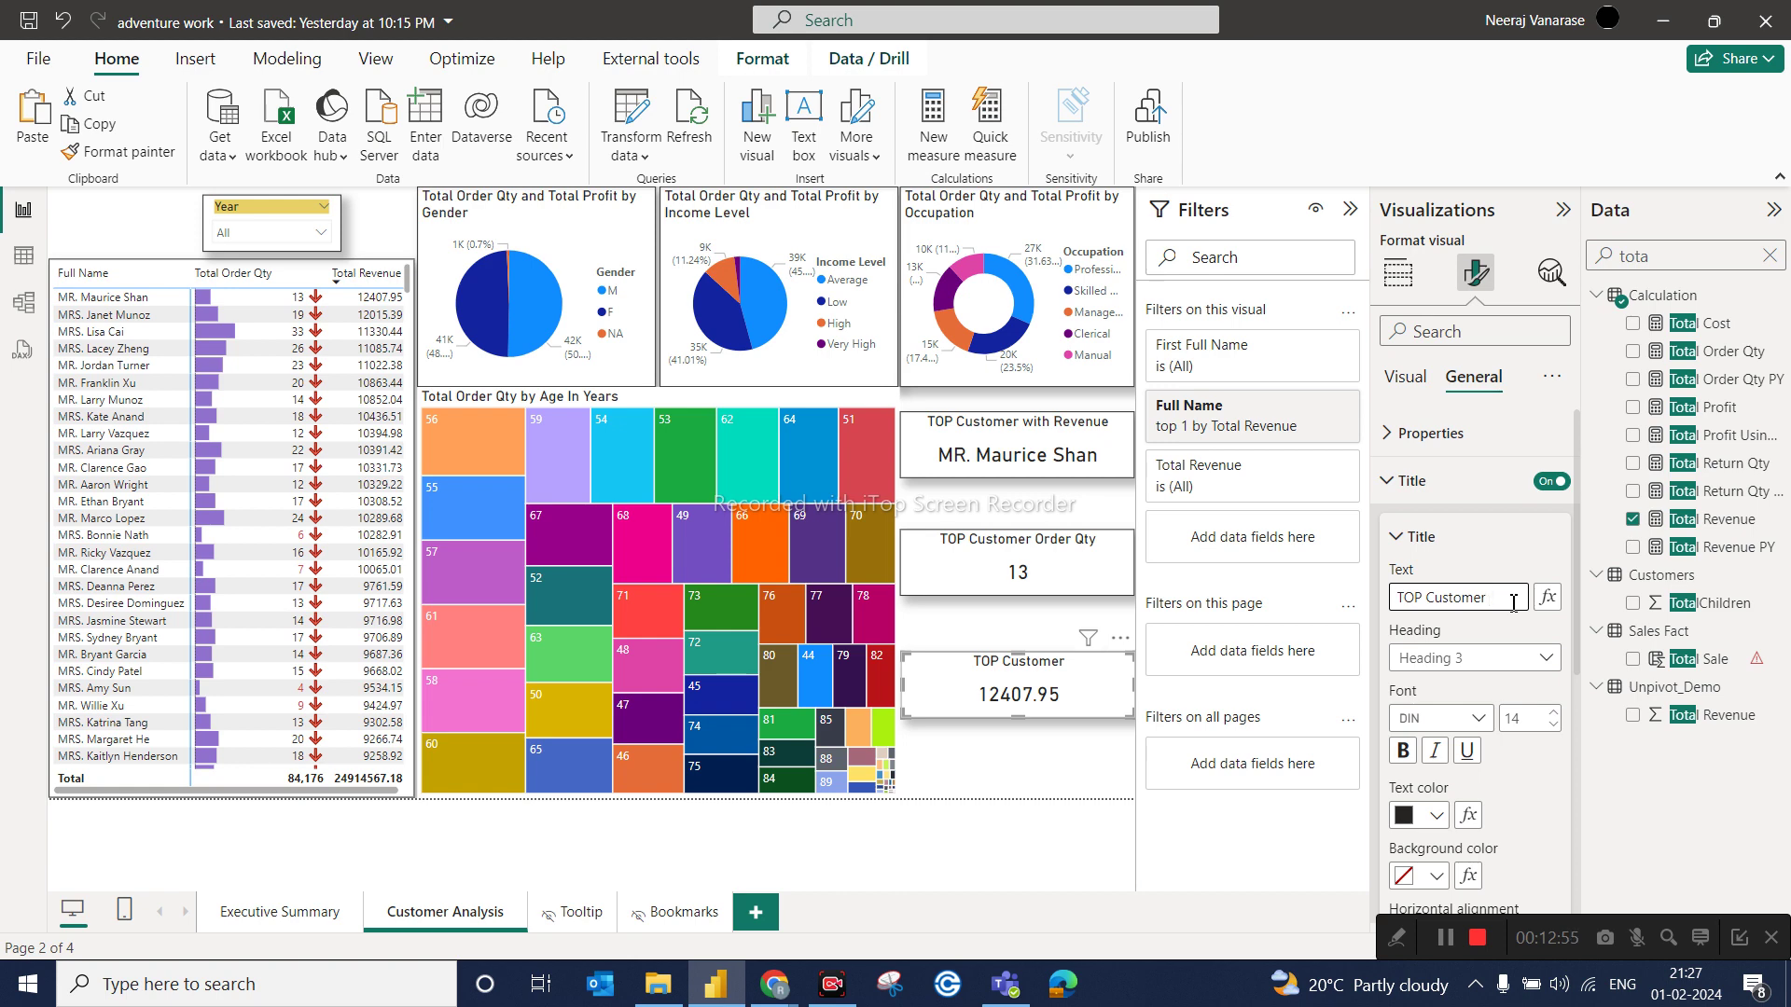
text(Total Revenue)
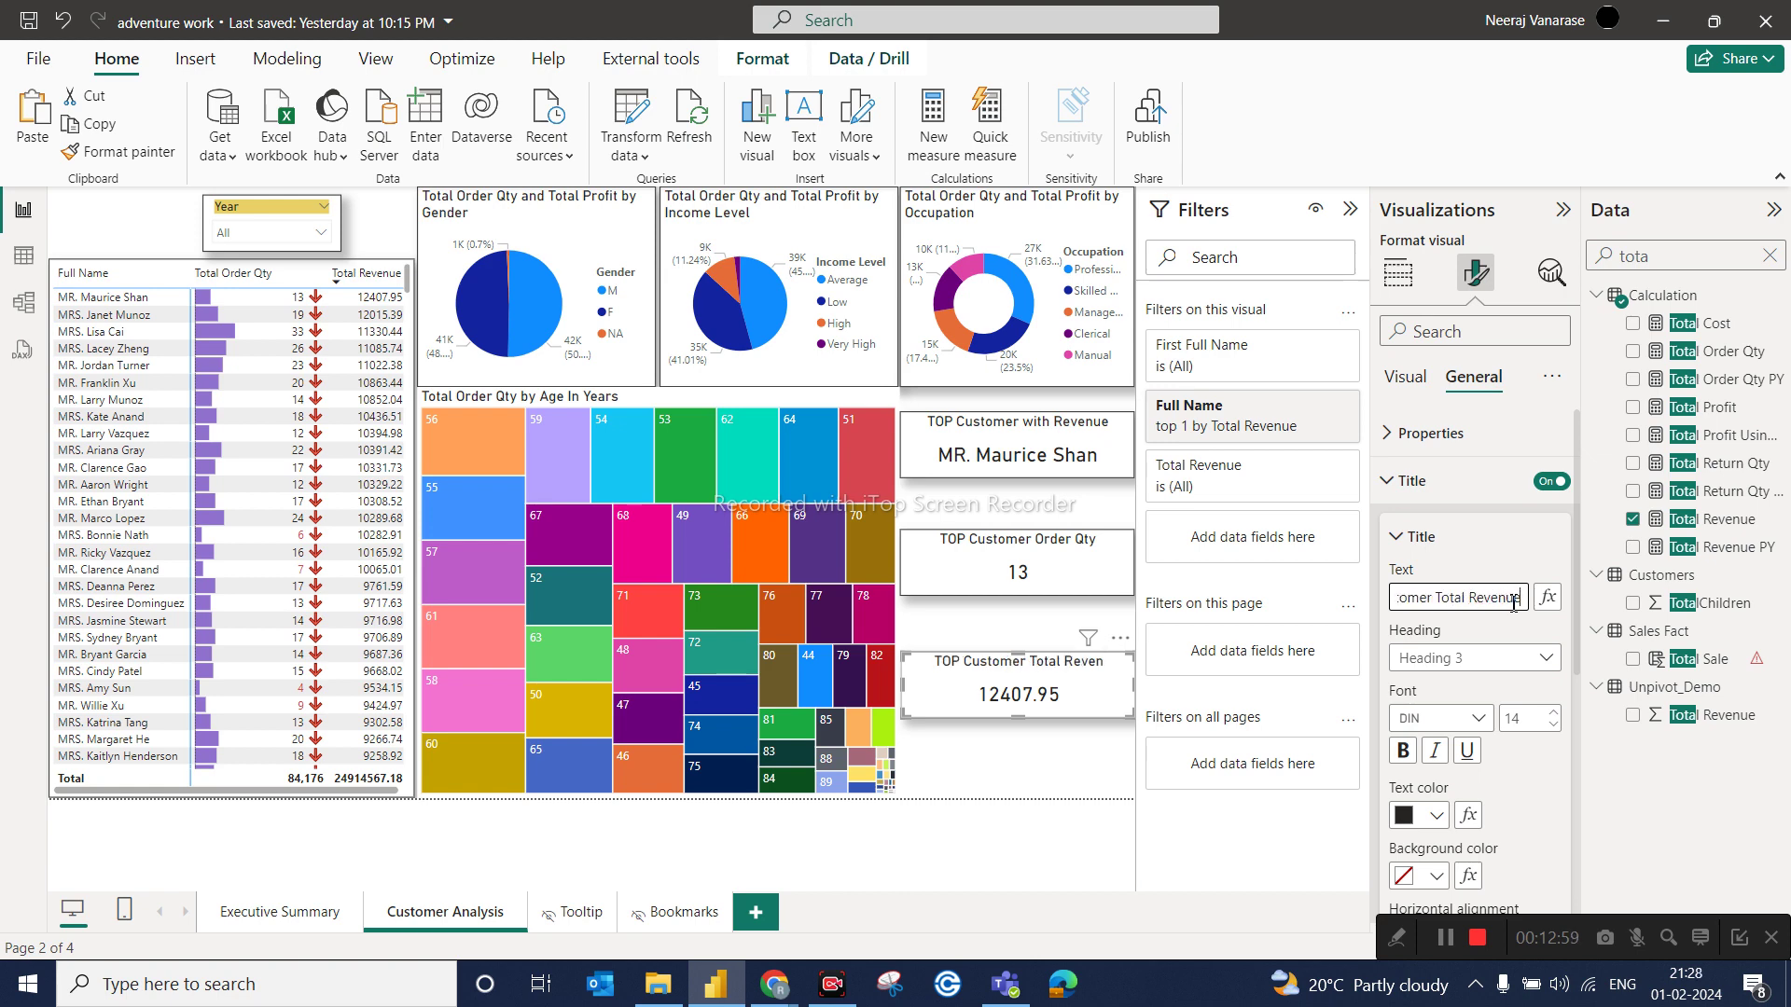
click(1283, 806)
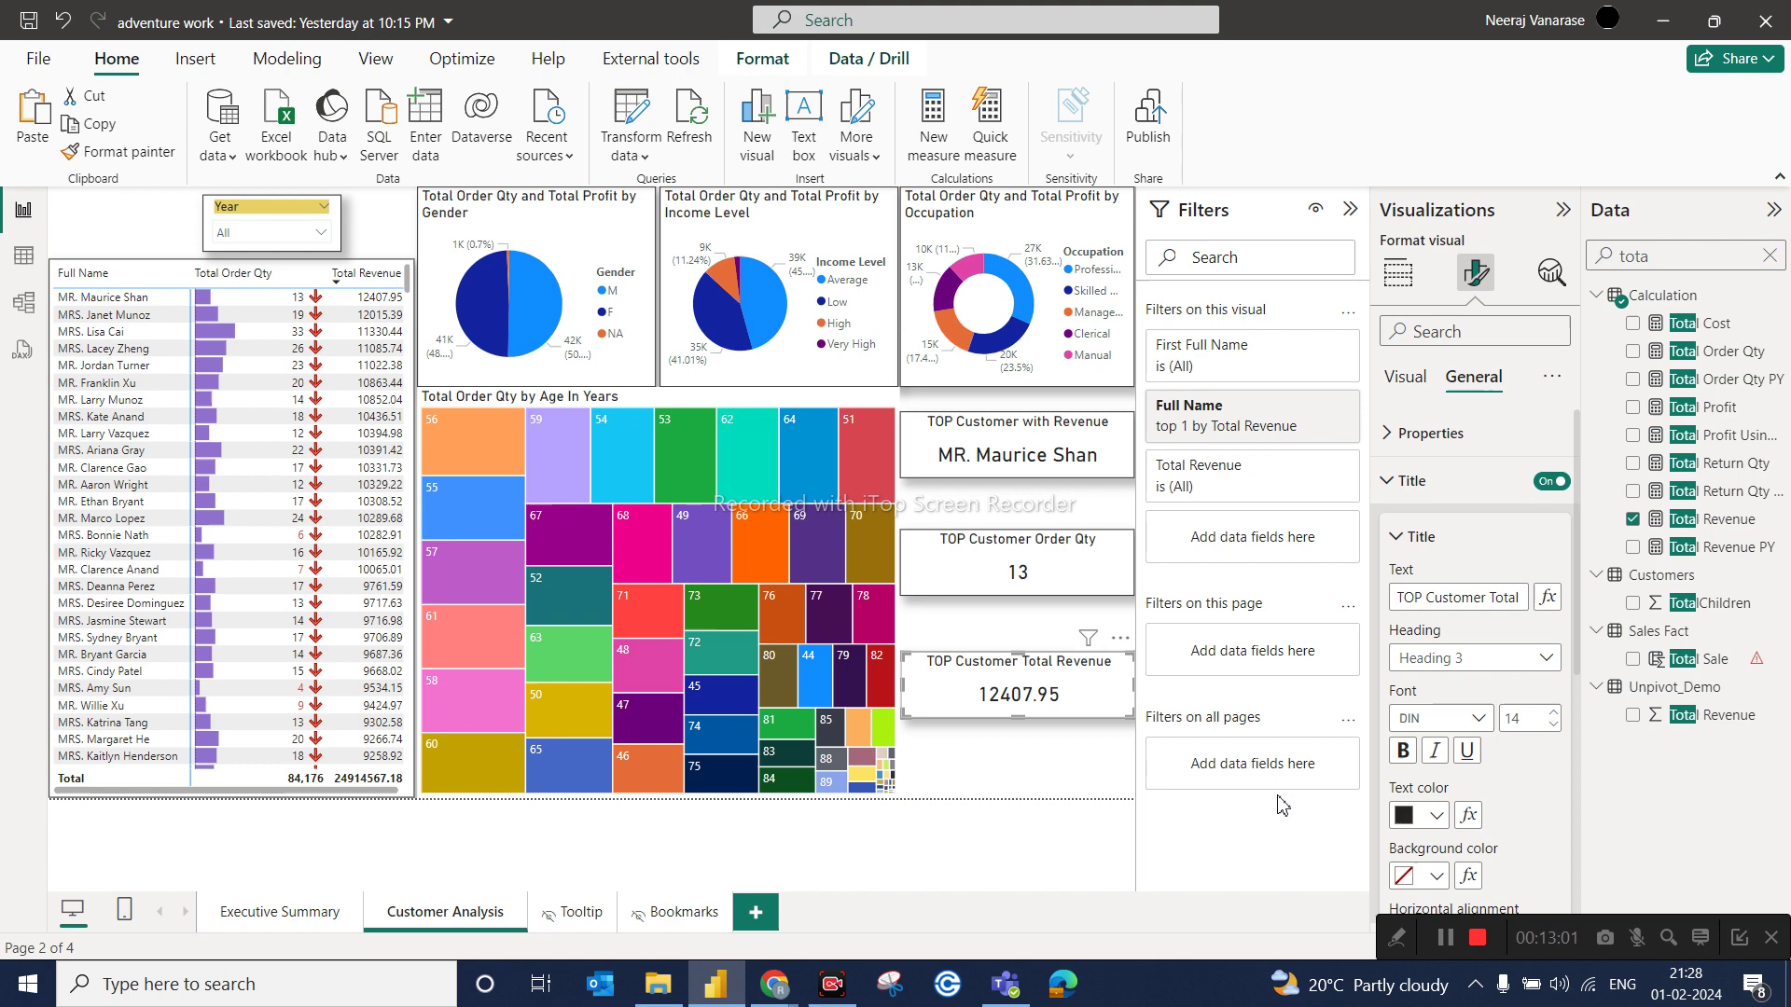
click(970, 734)
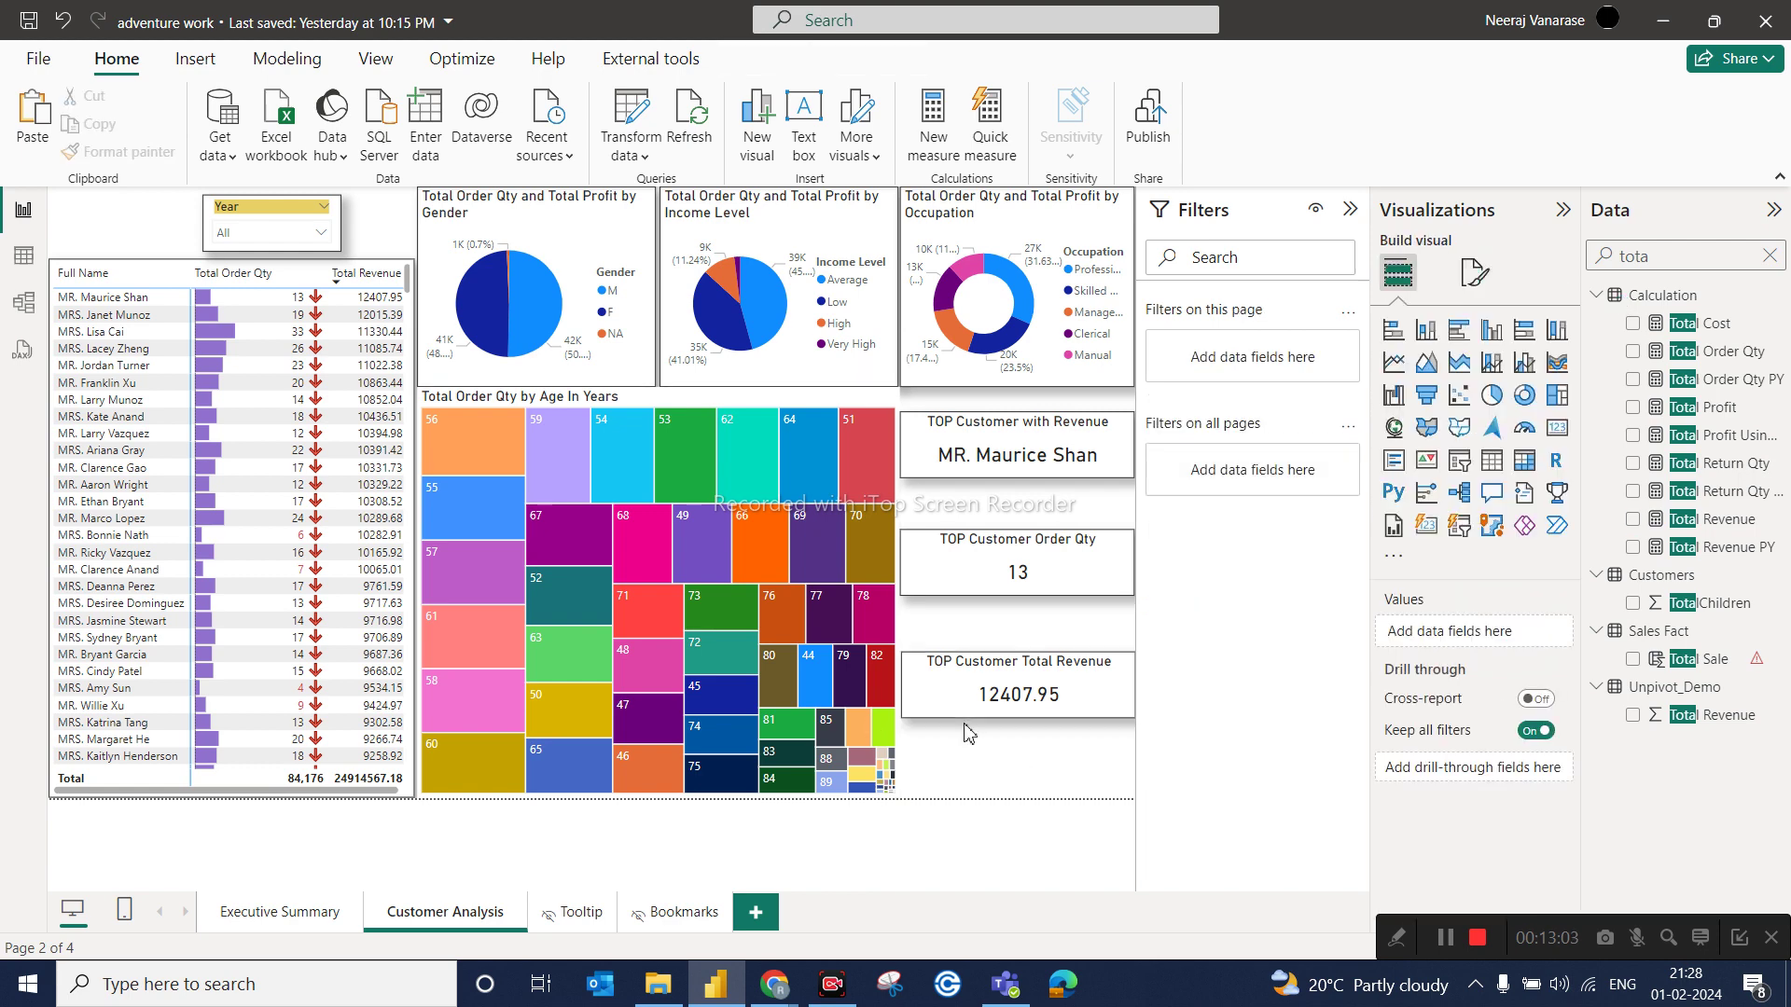
- Move the revenue, order quantity and name cards down and select all three
drag(963, 674, 965, 738)
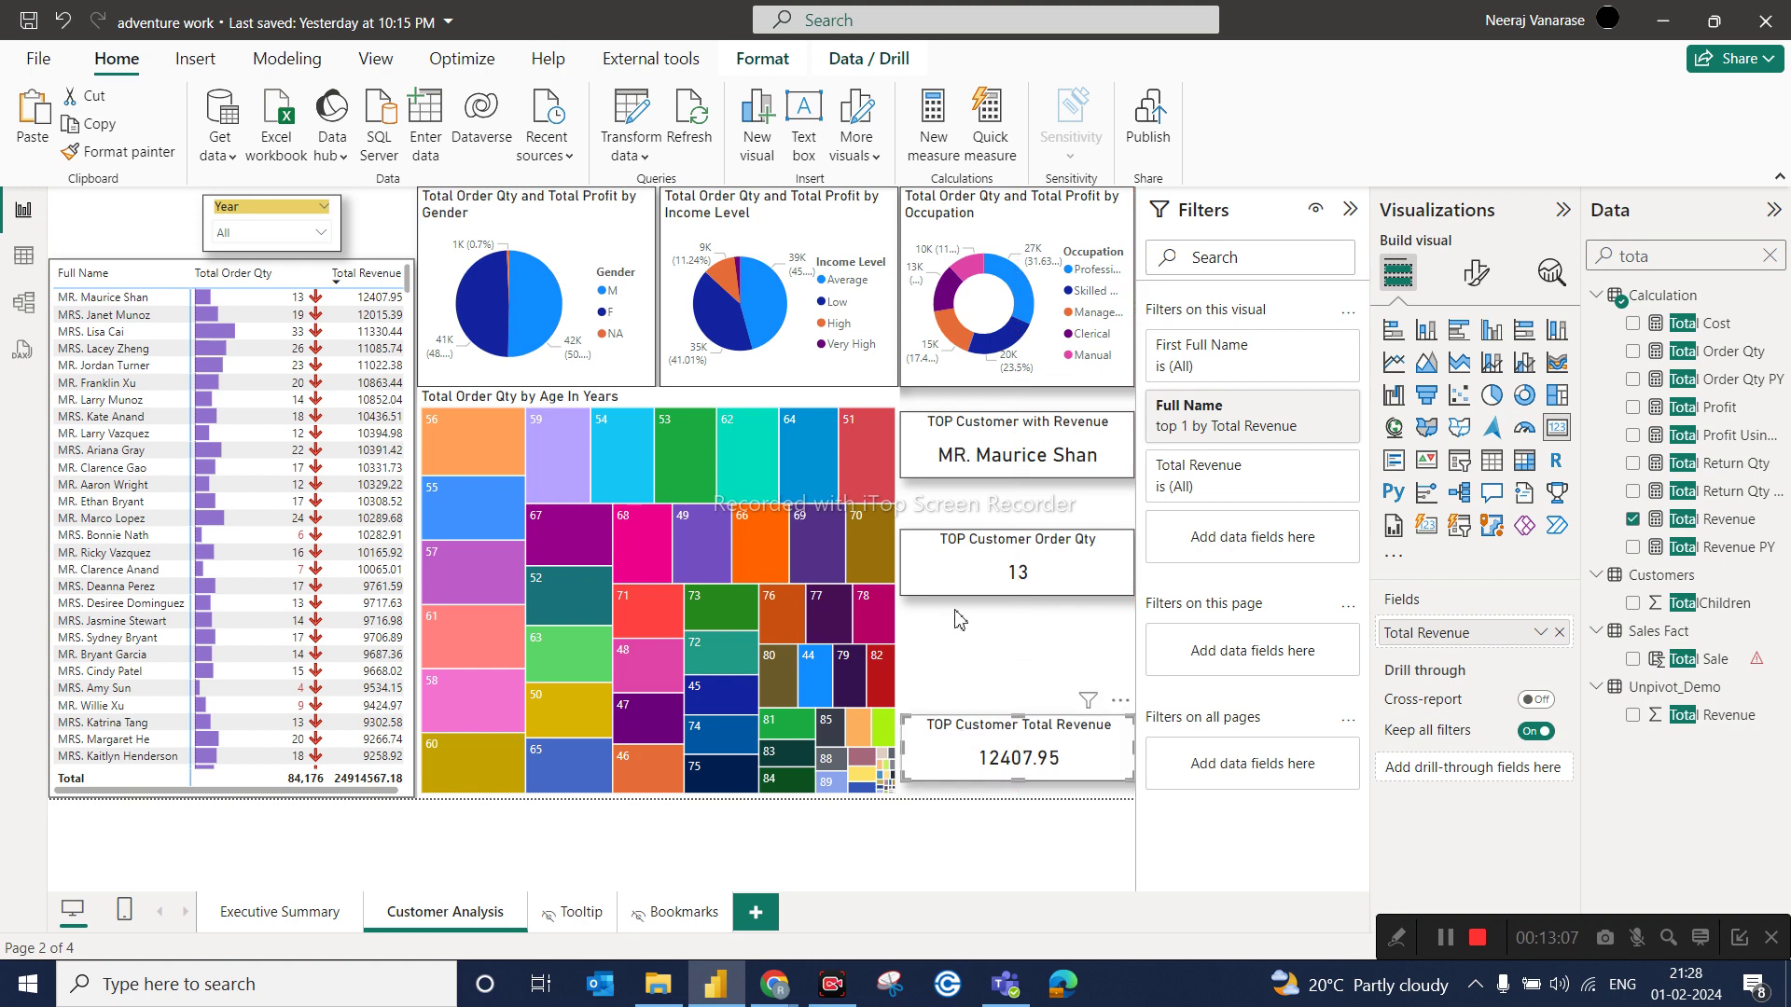
drag(964, 560, 963, 590)
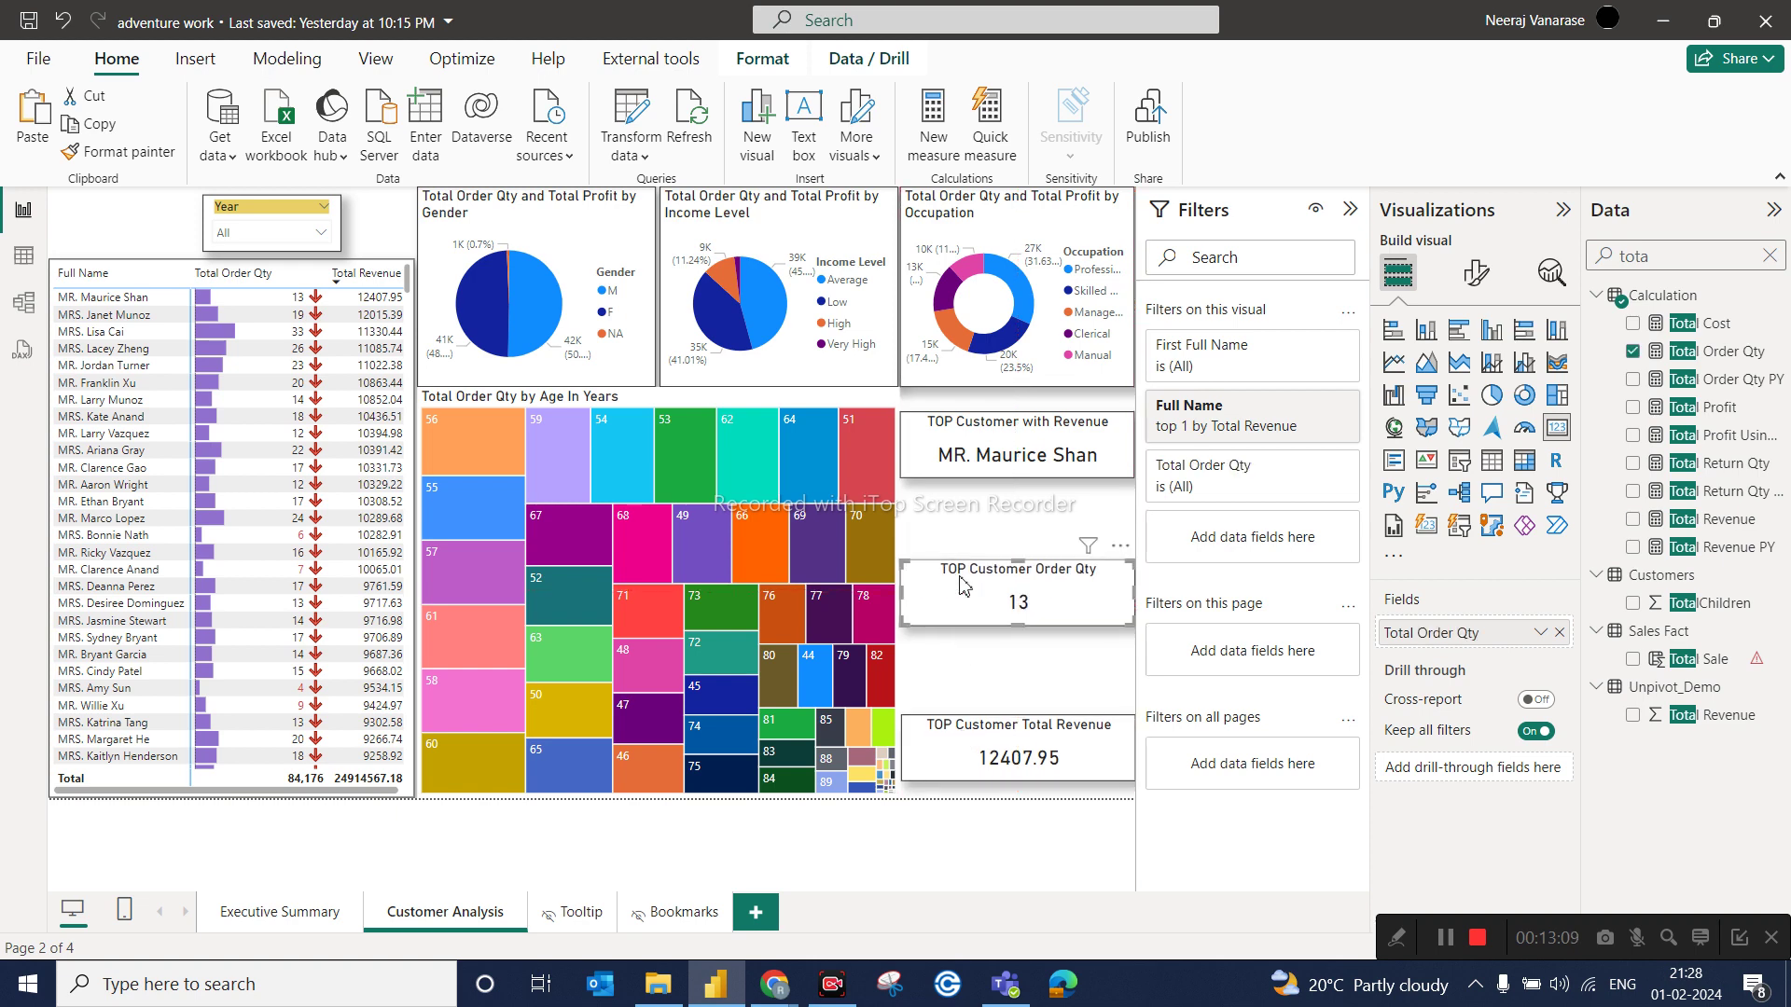
drag(962, 427, 962, 440)
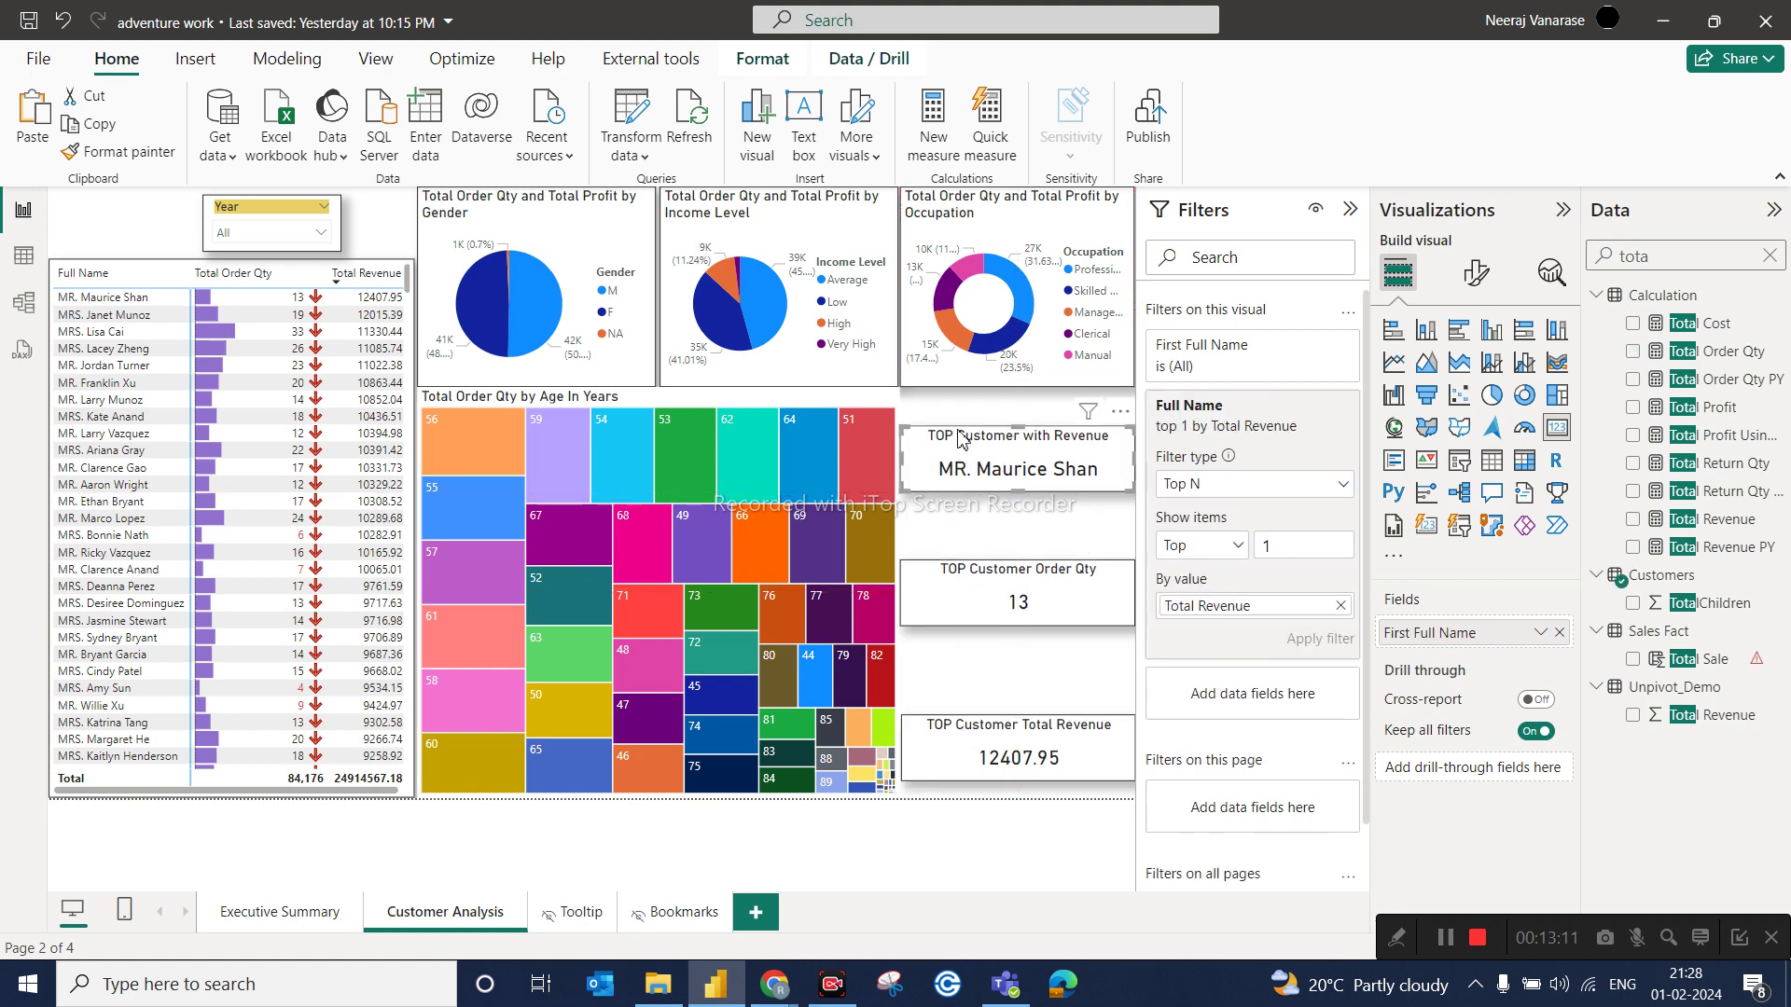
key(Escape)
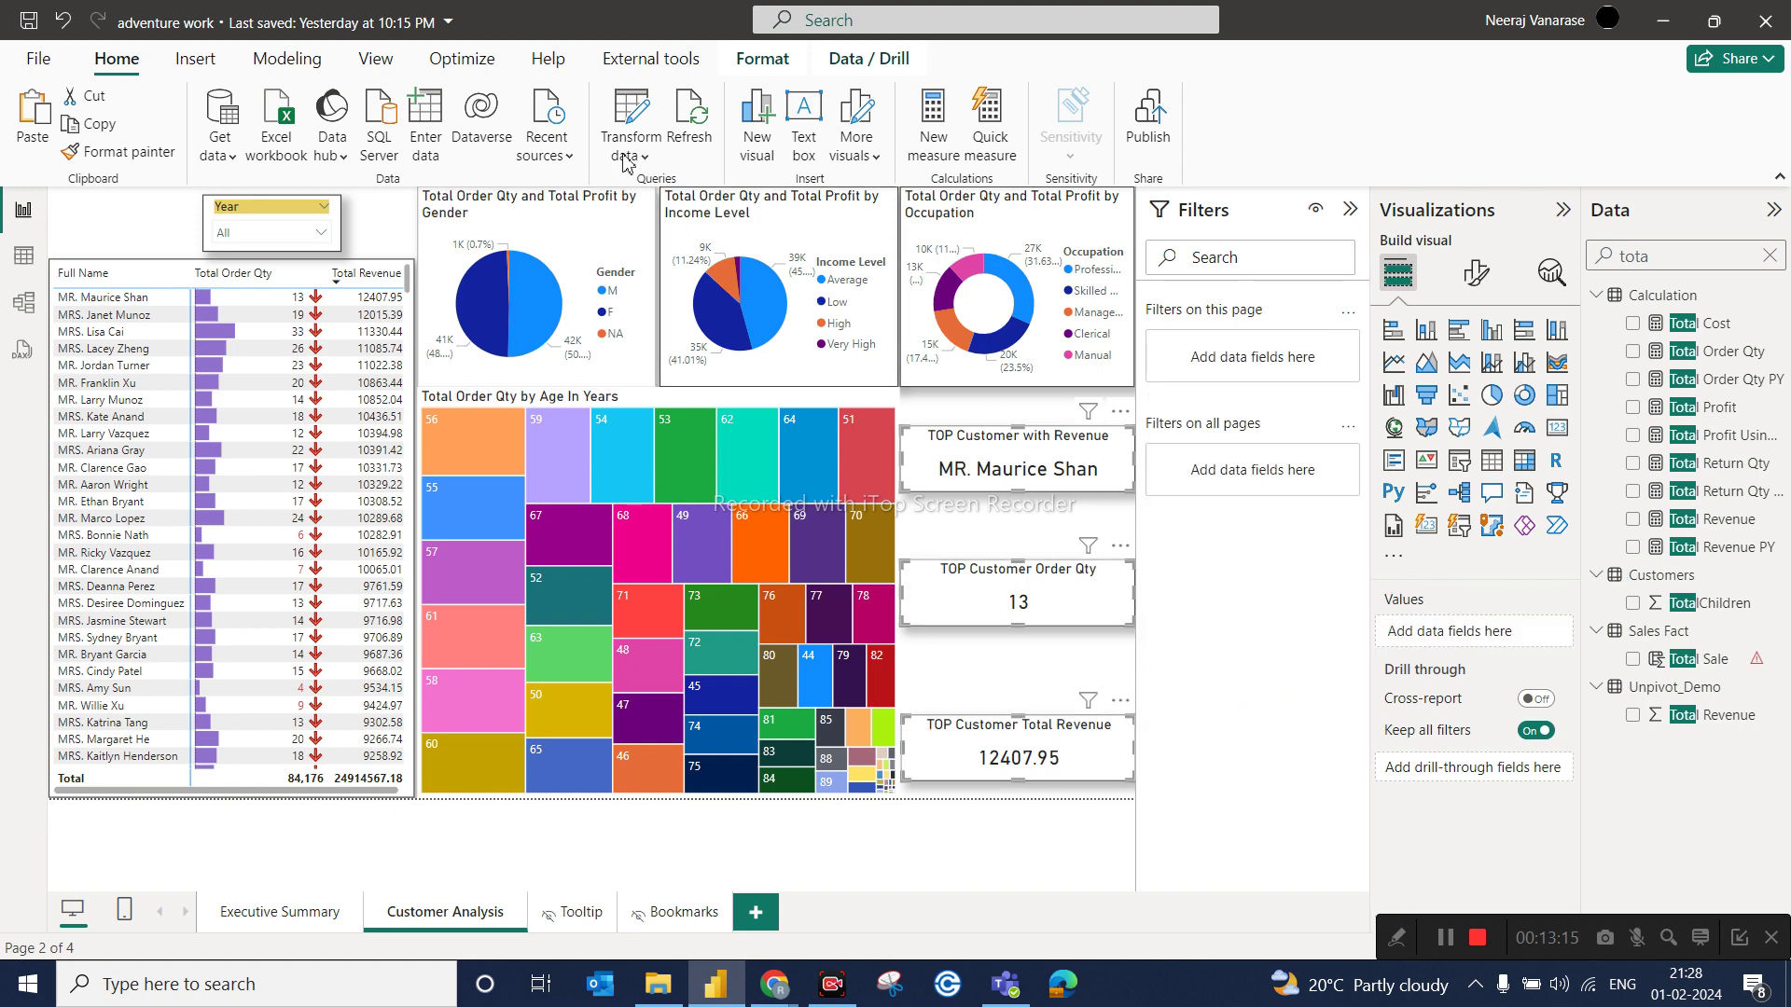
- Distribute the three cards horizontally and vertically via Align
click(763, 62)
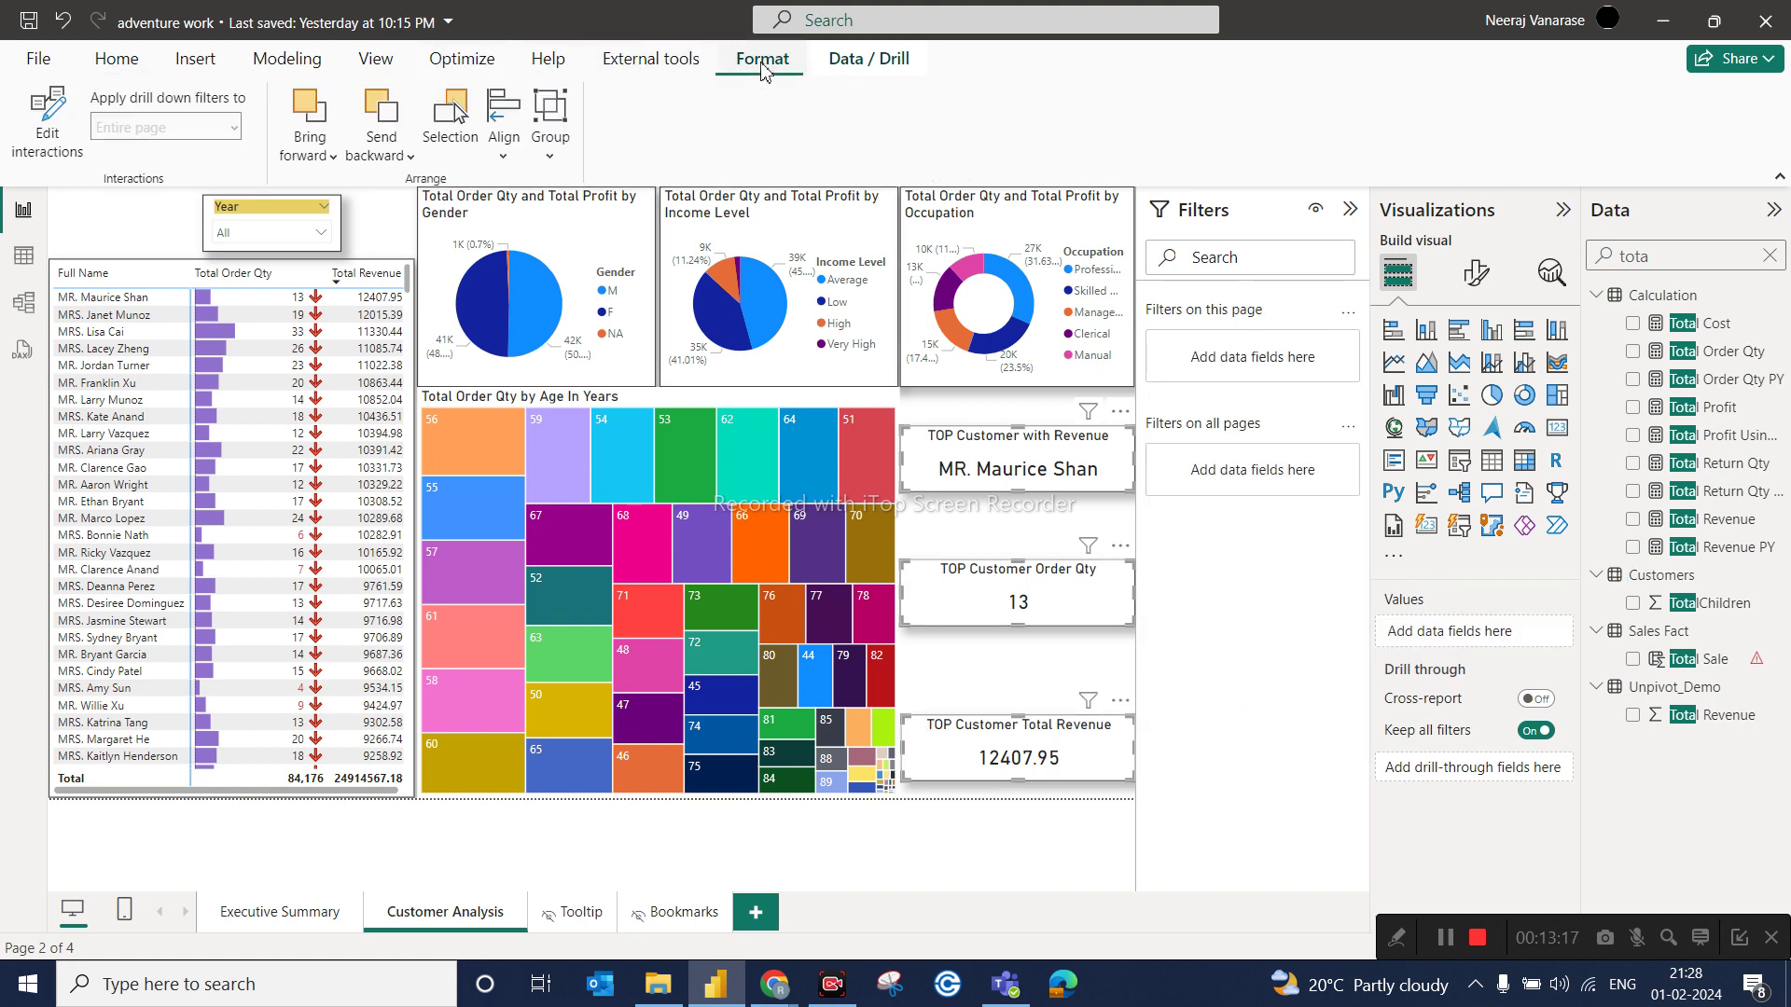
click(503, 154)
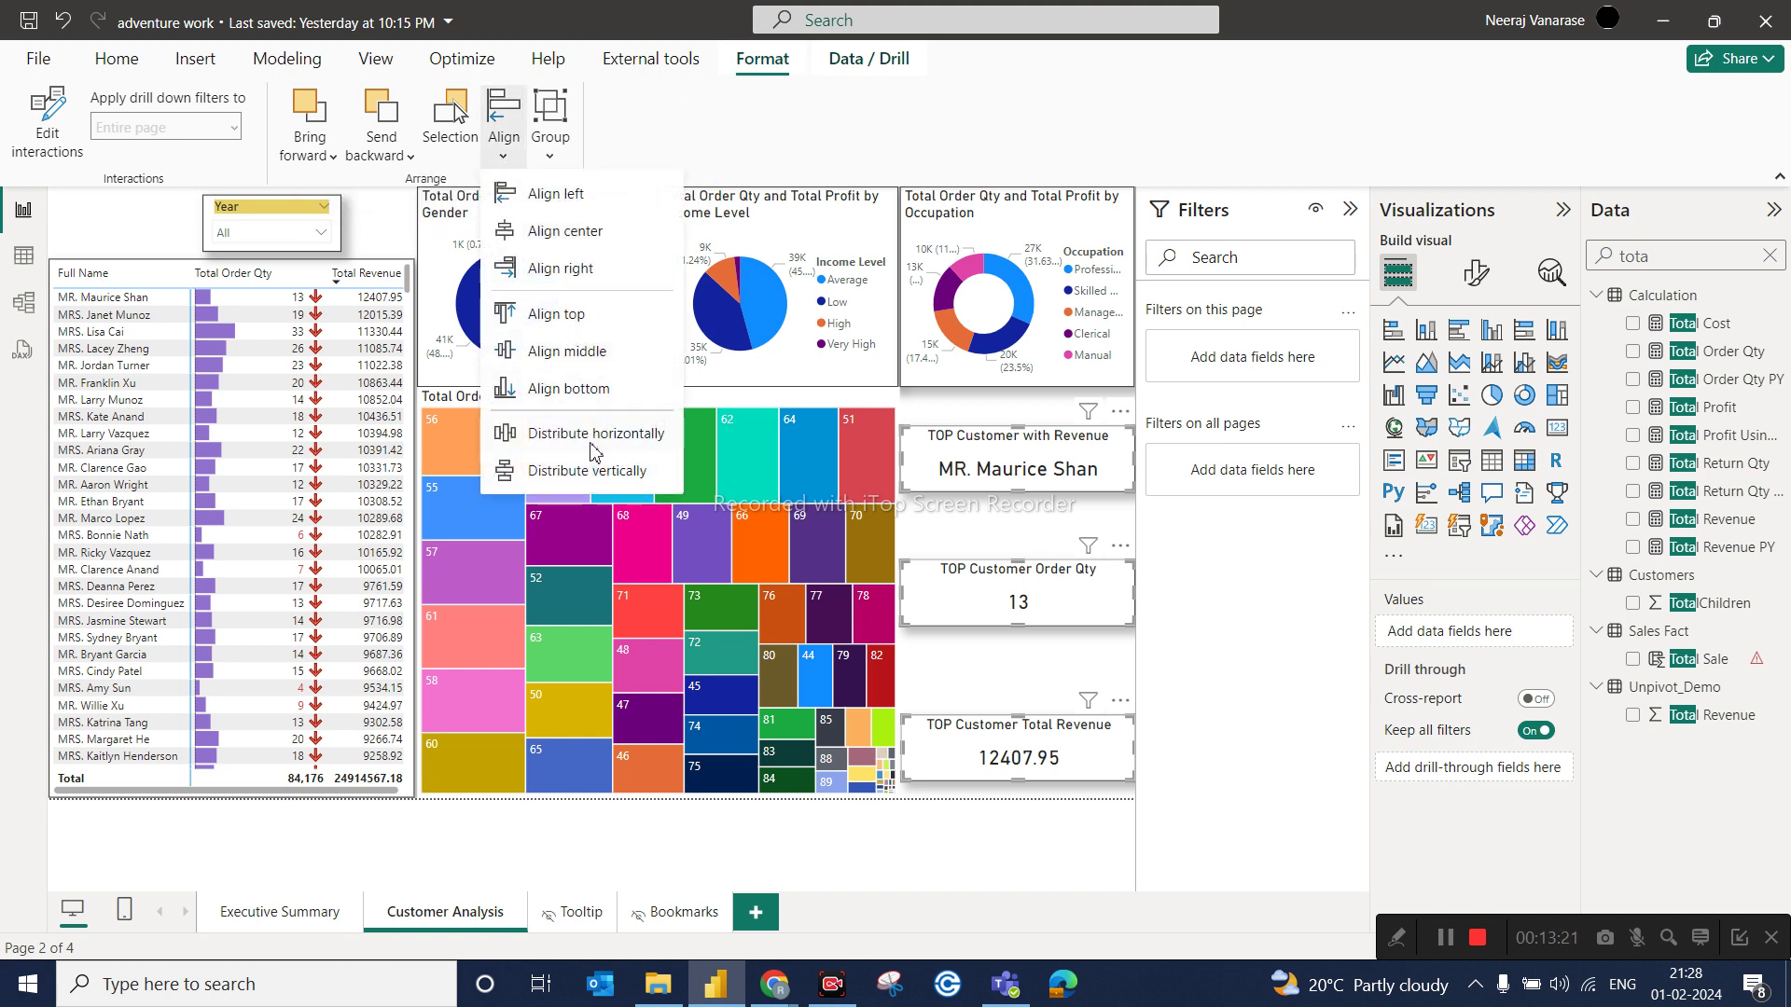
click(590, 443)
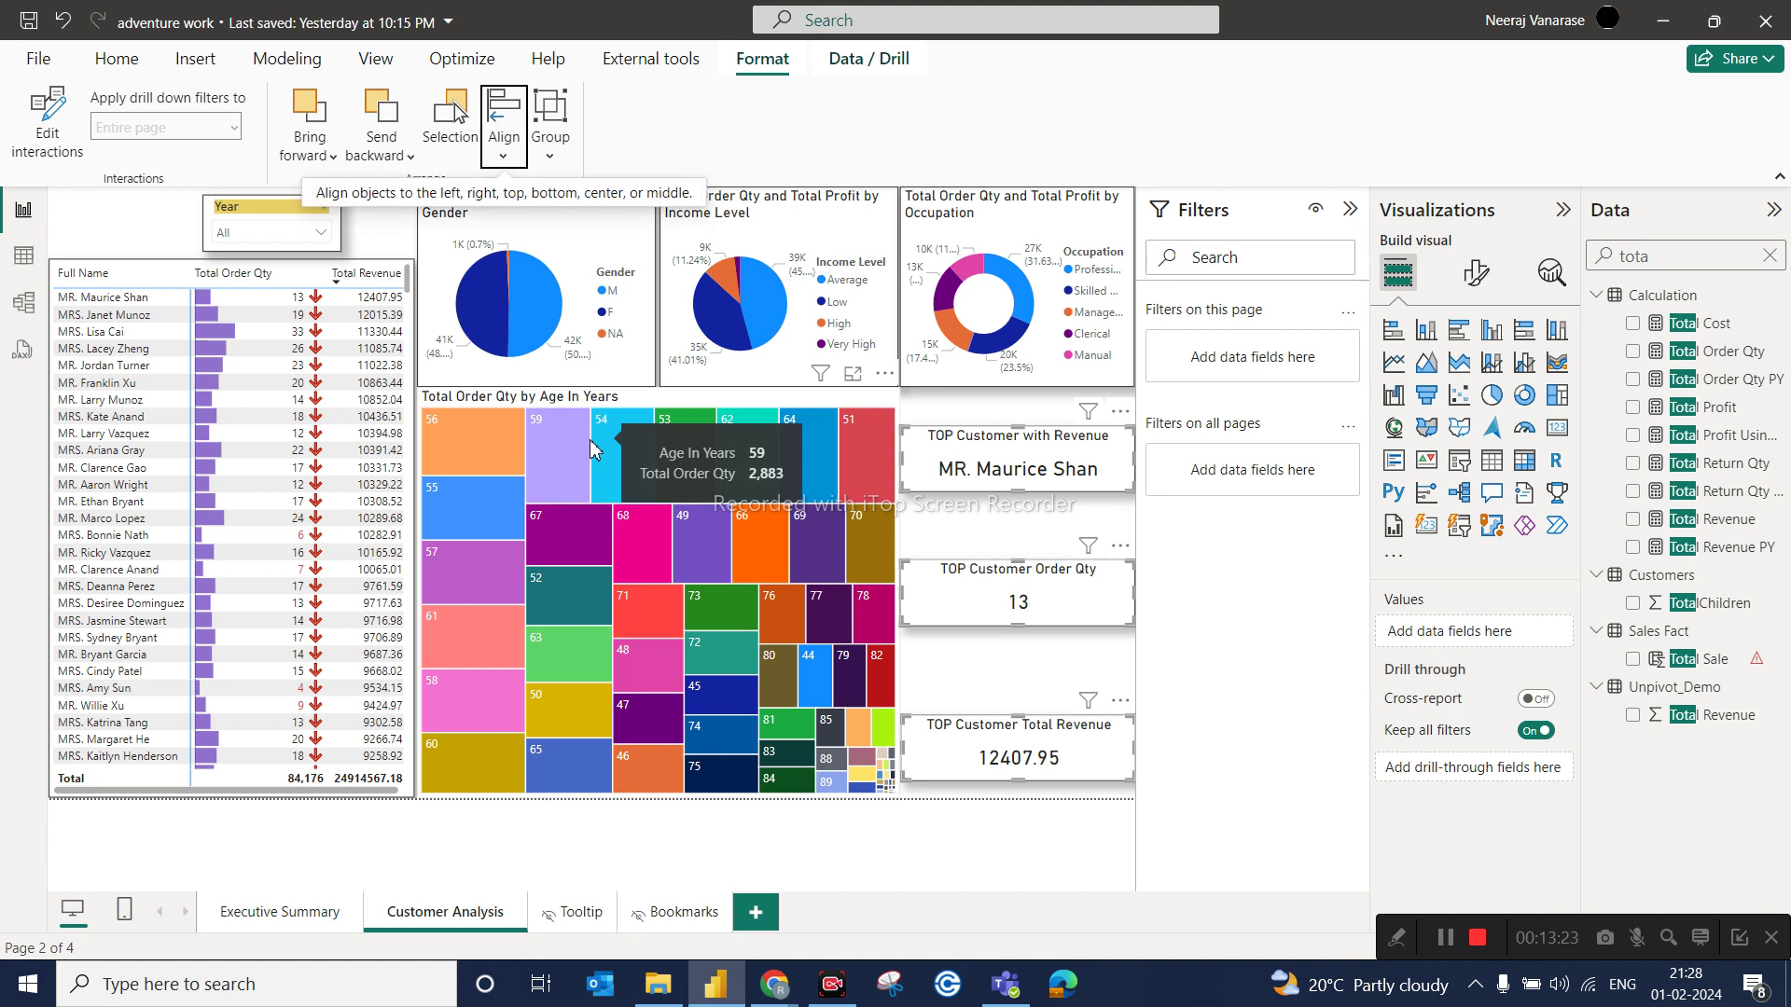
click(502, 138)
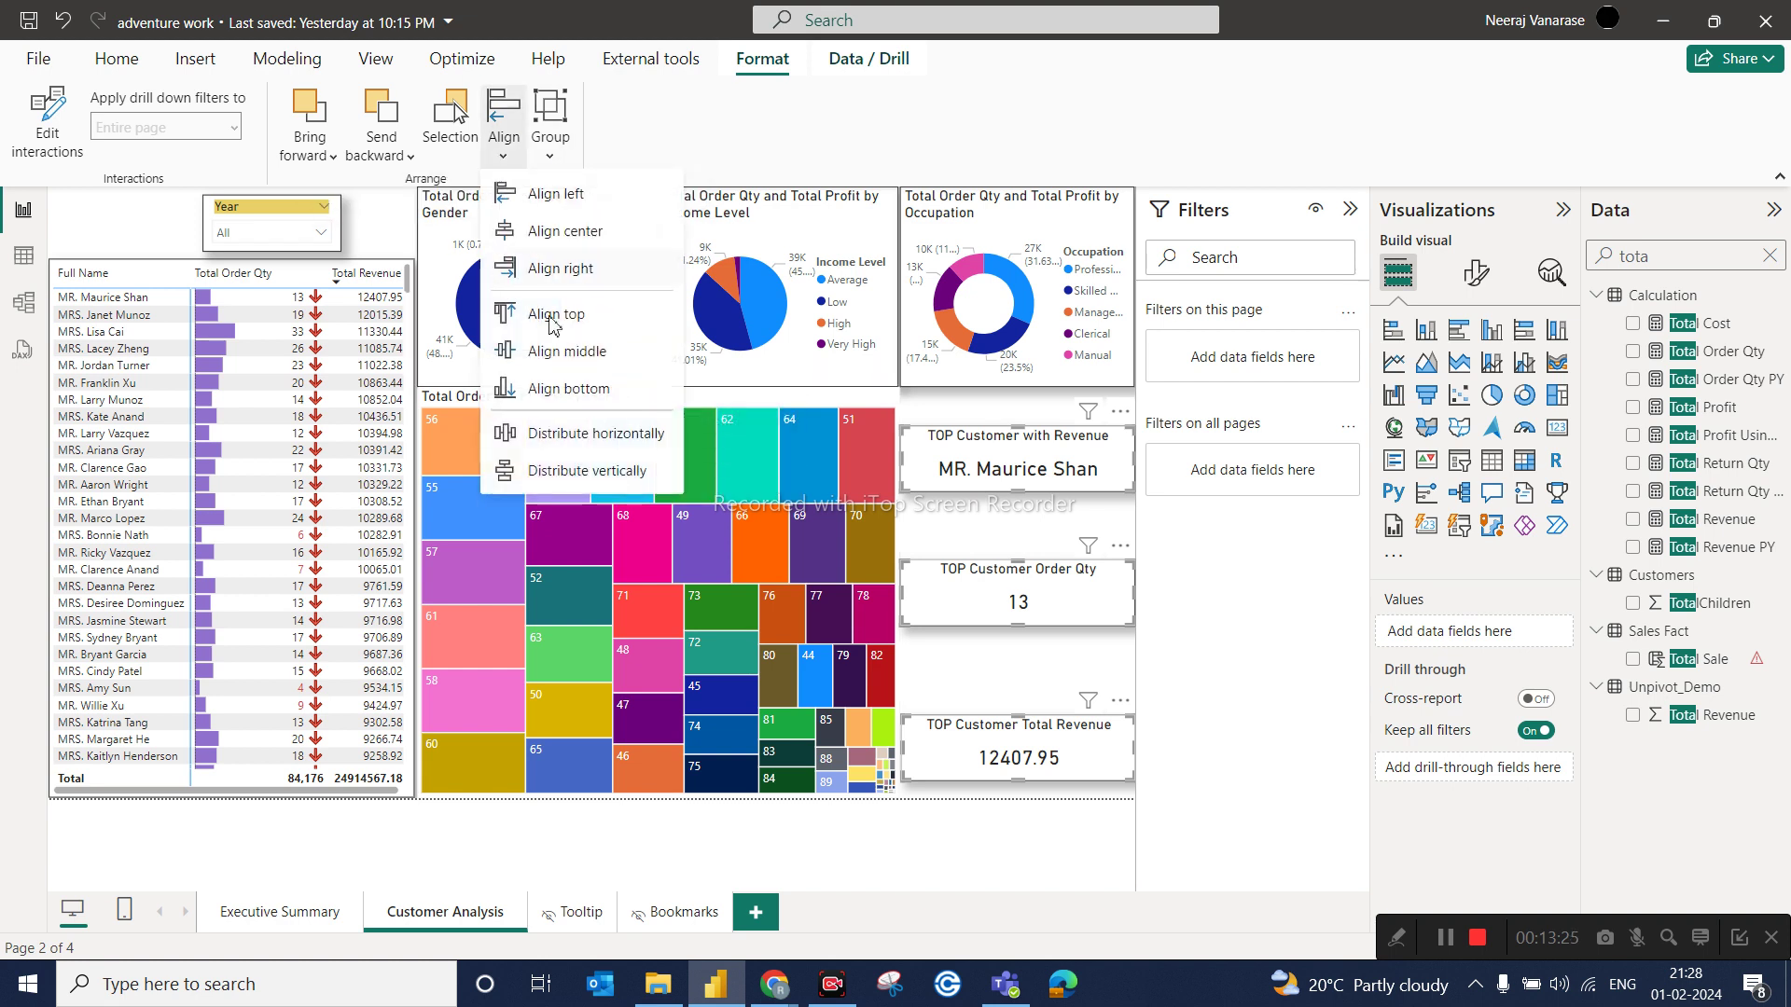
click(587, 474)
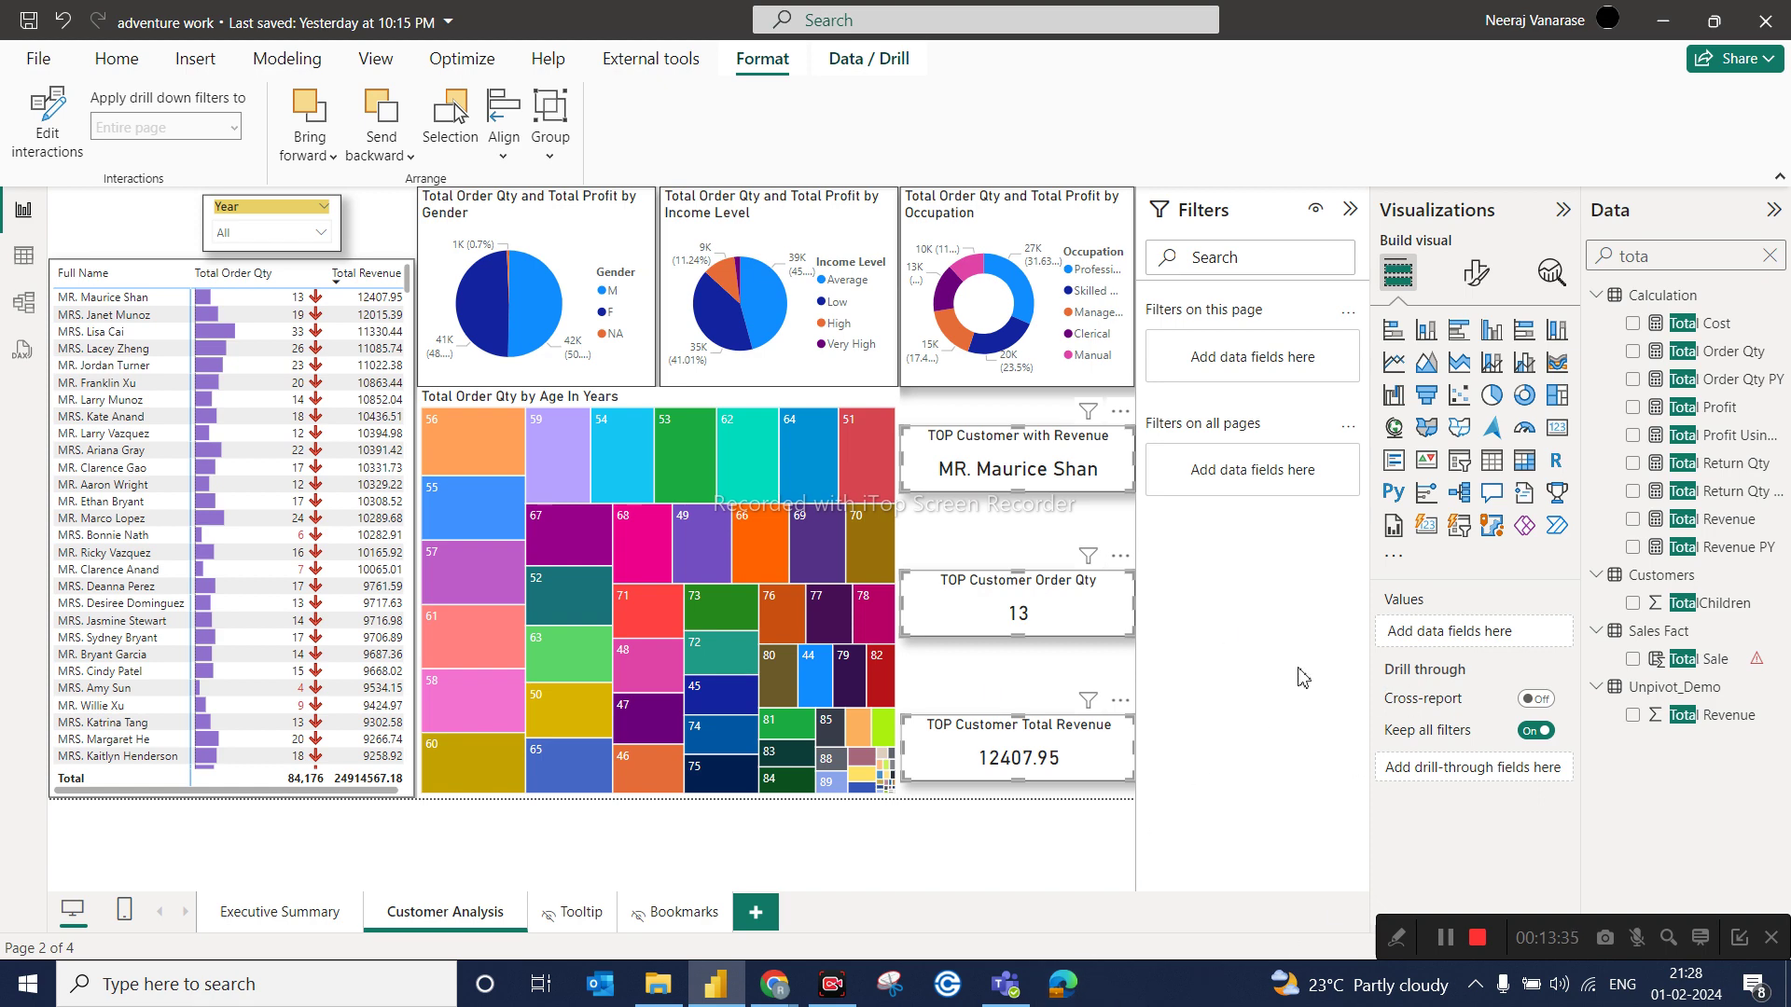
- Collapse the Filters pane and nudge the Year slicer slightly to the right
click(1351, 211)
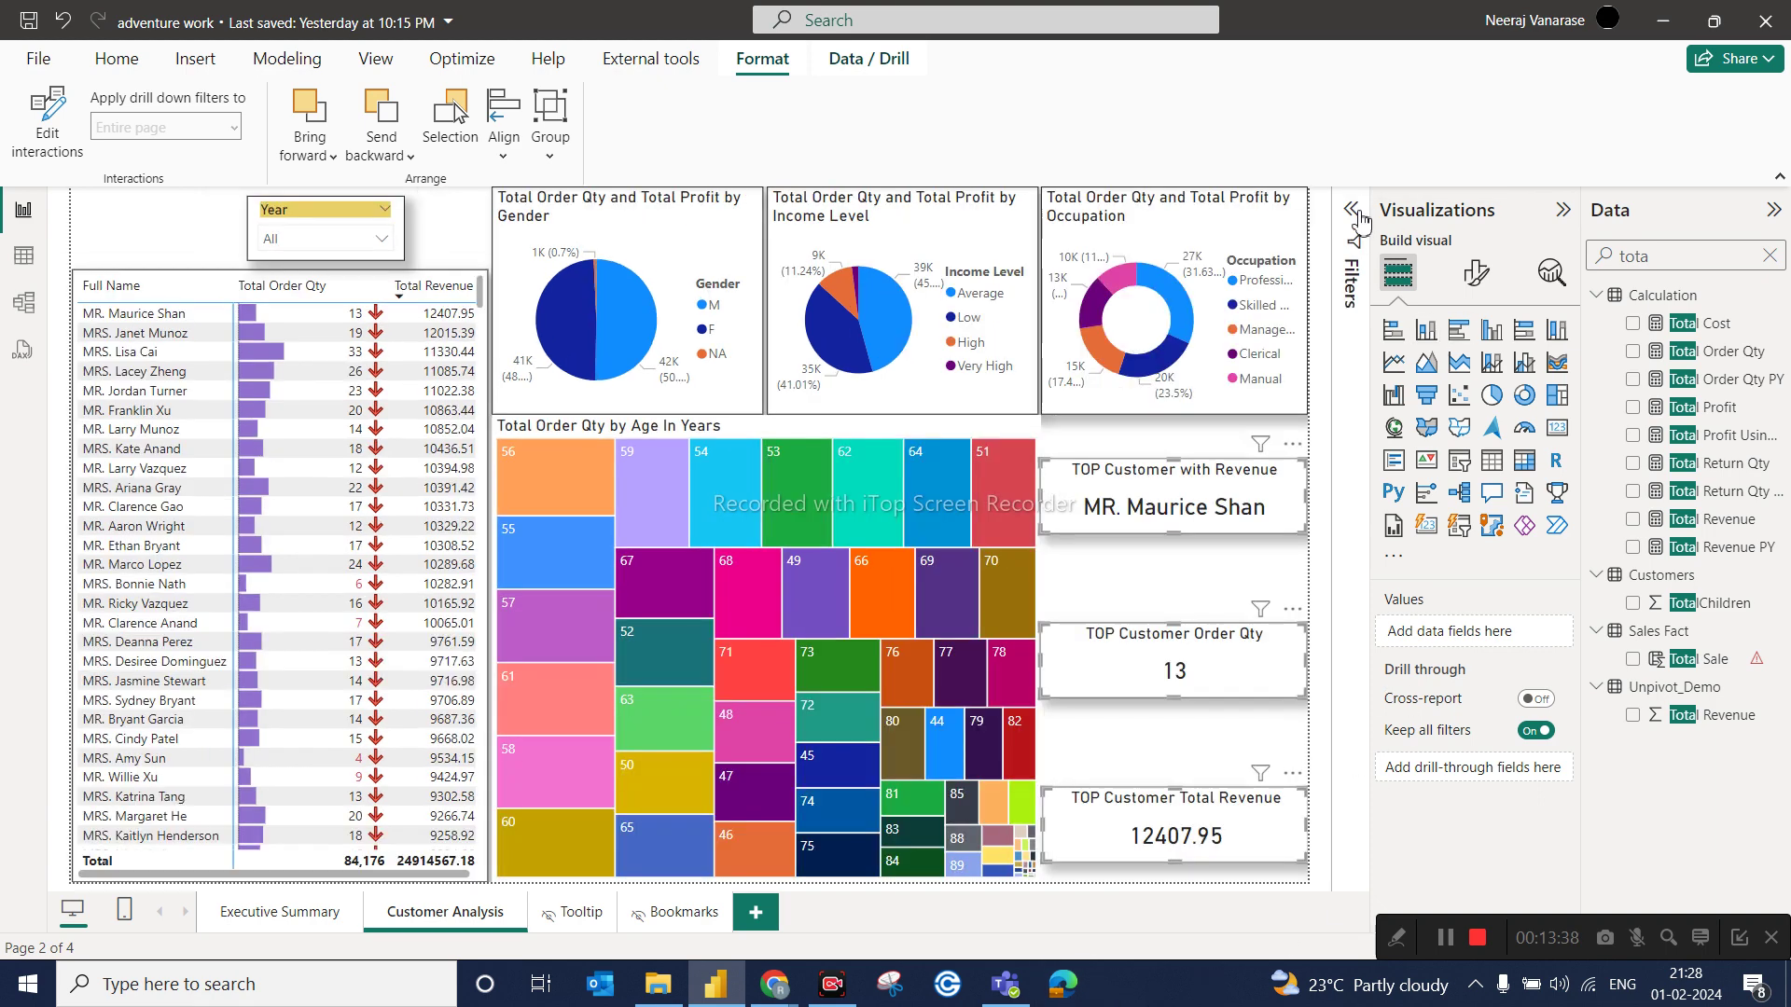
click(1153, 456)
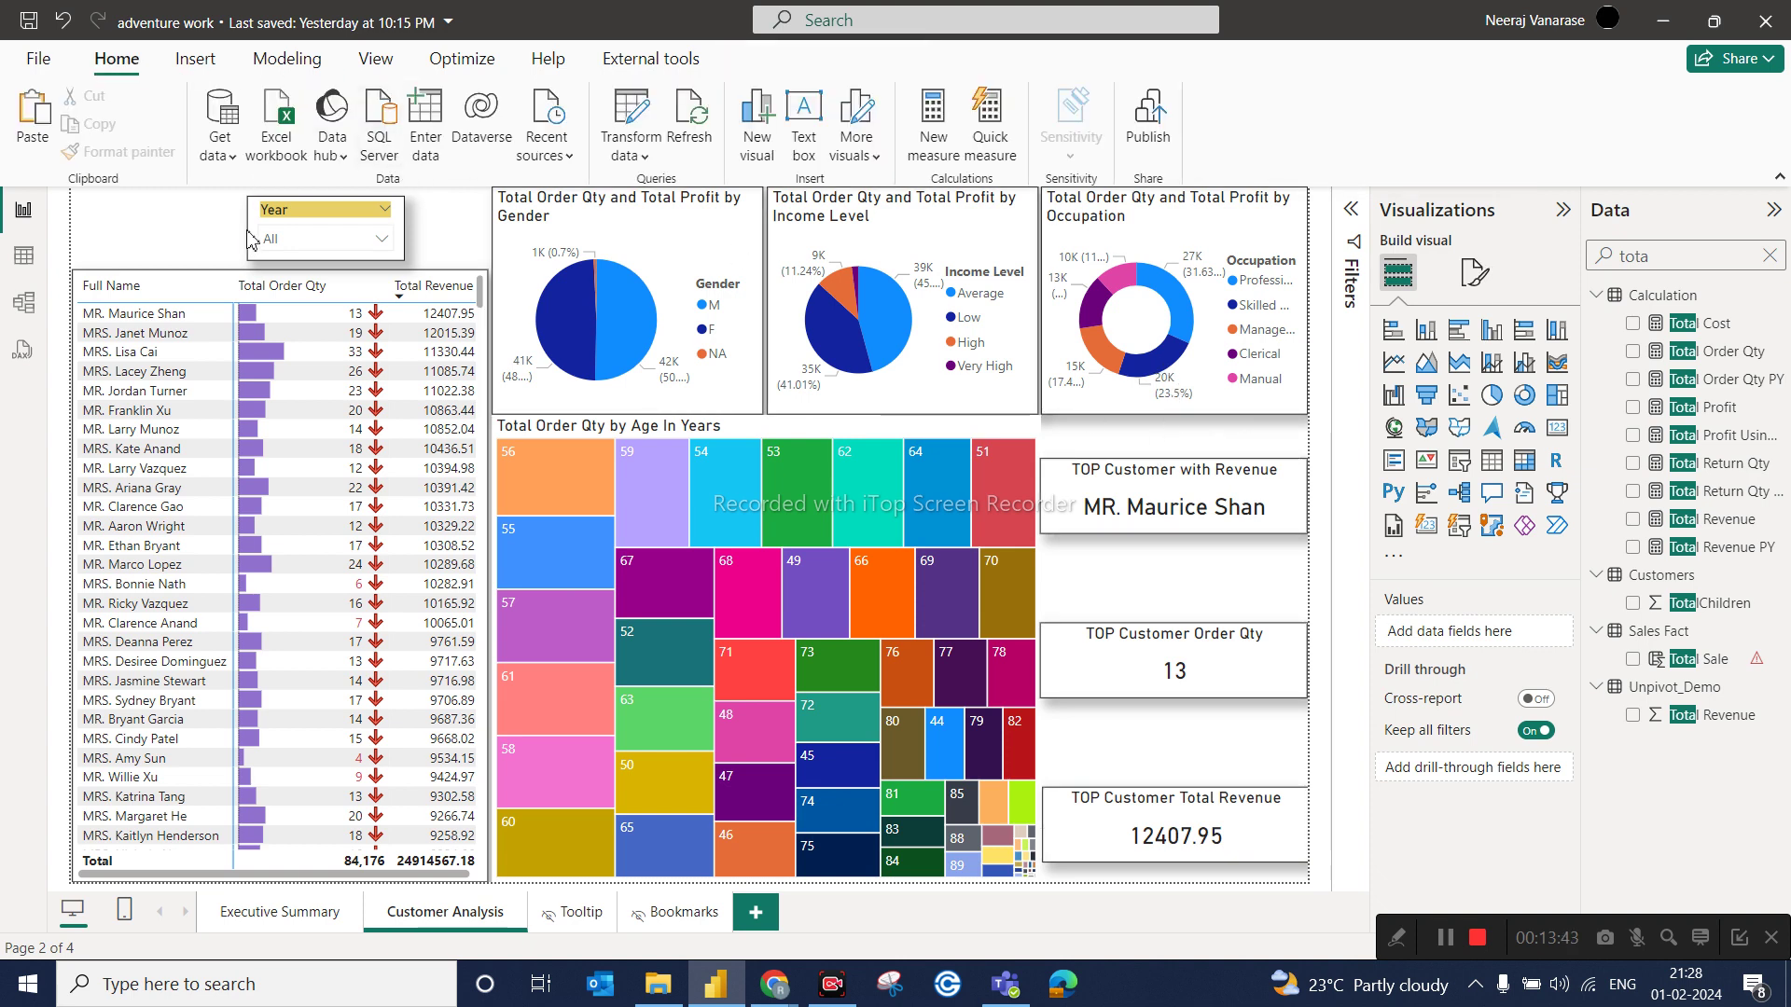
drag(250, 239, 265, 233)
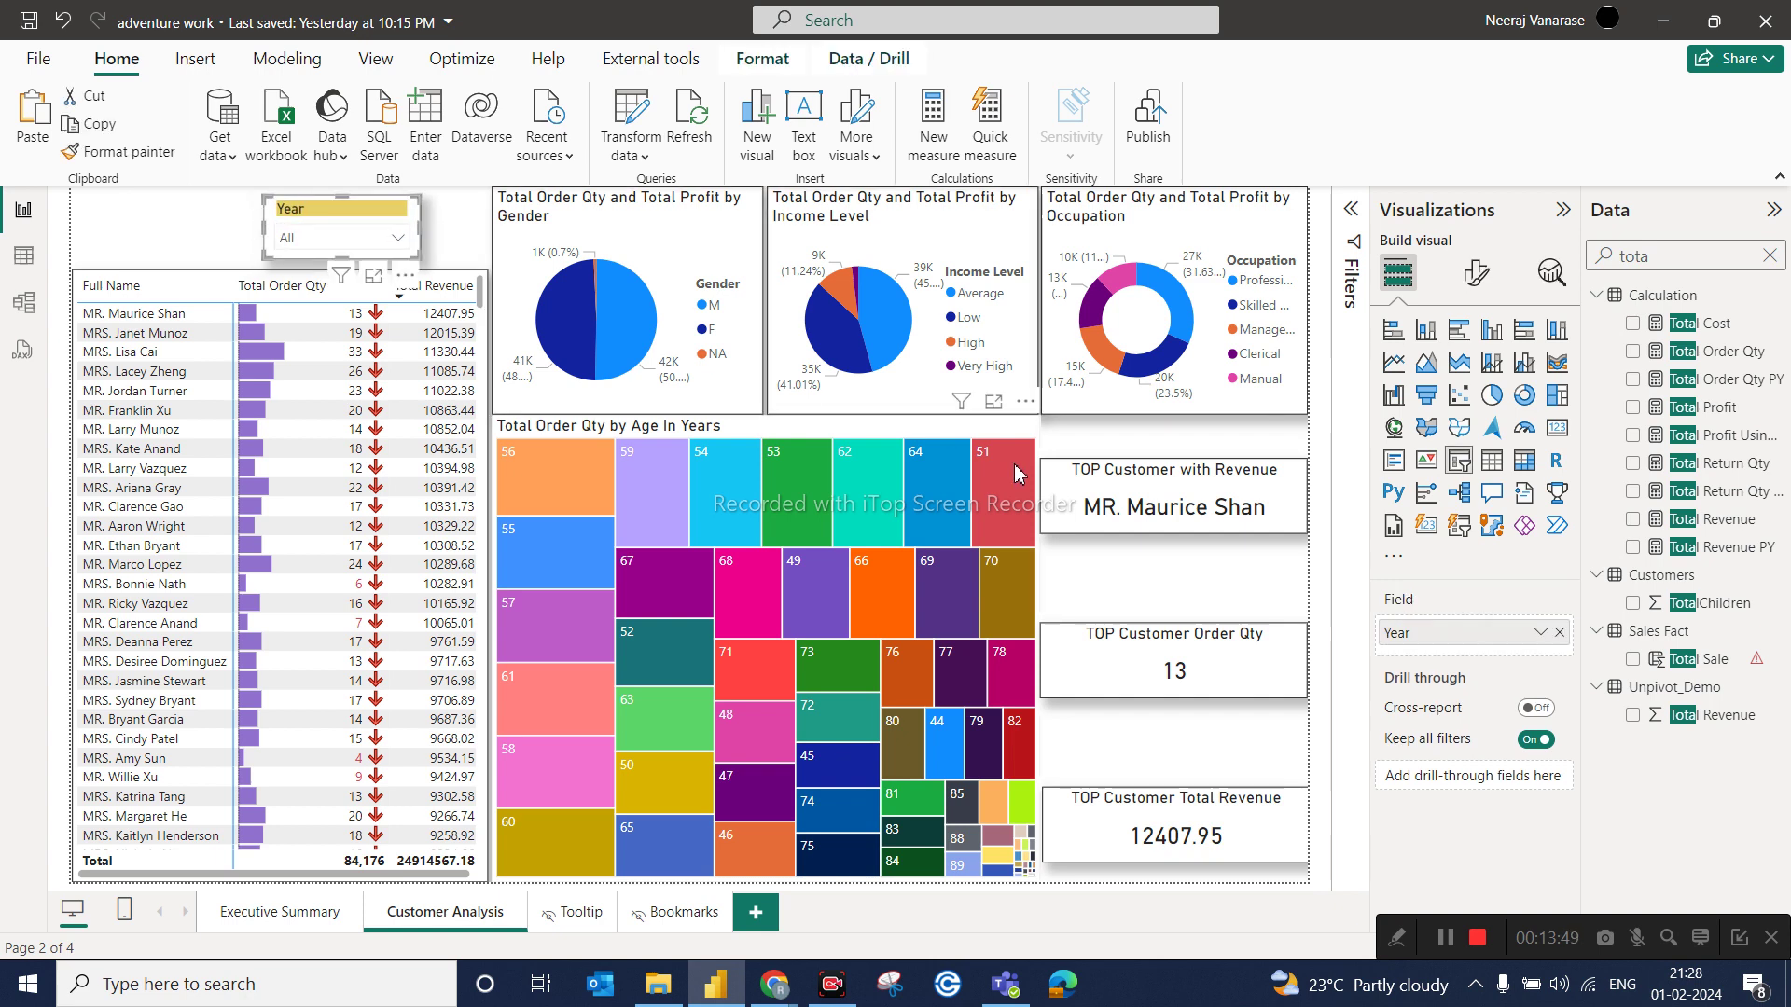
- Turn on Visual border and Shadow for the Total Order Qty by Age In Years treemap
click(1005, 434)
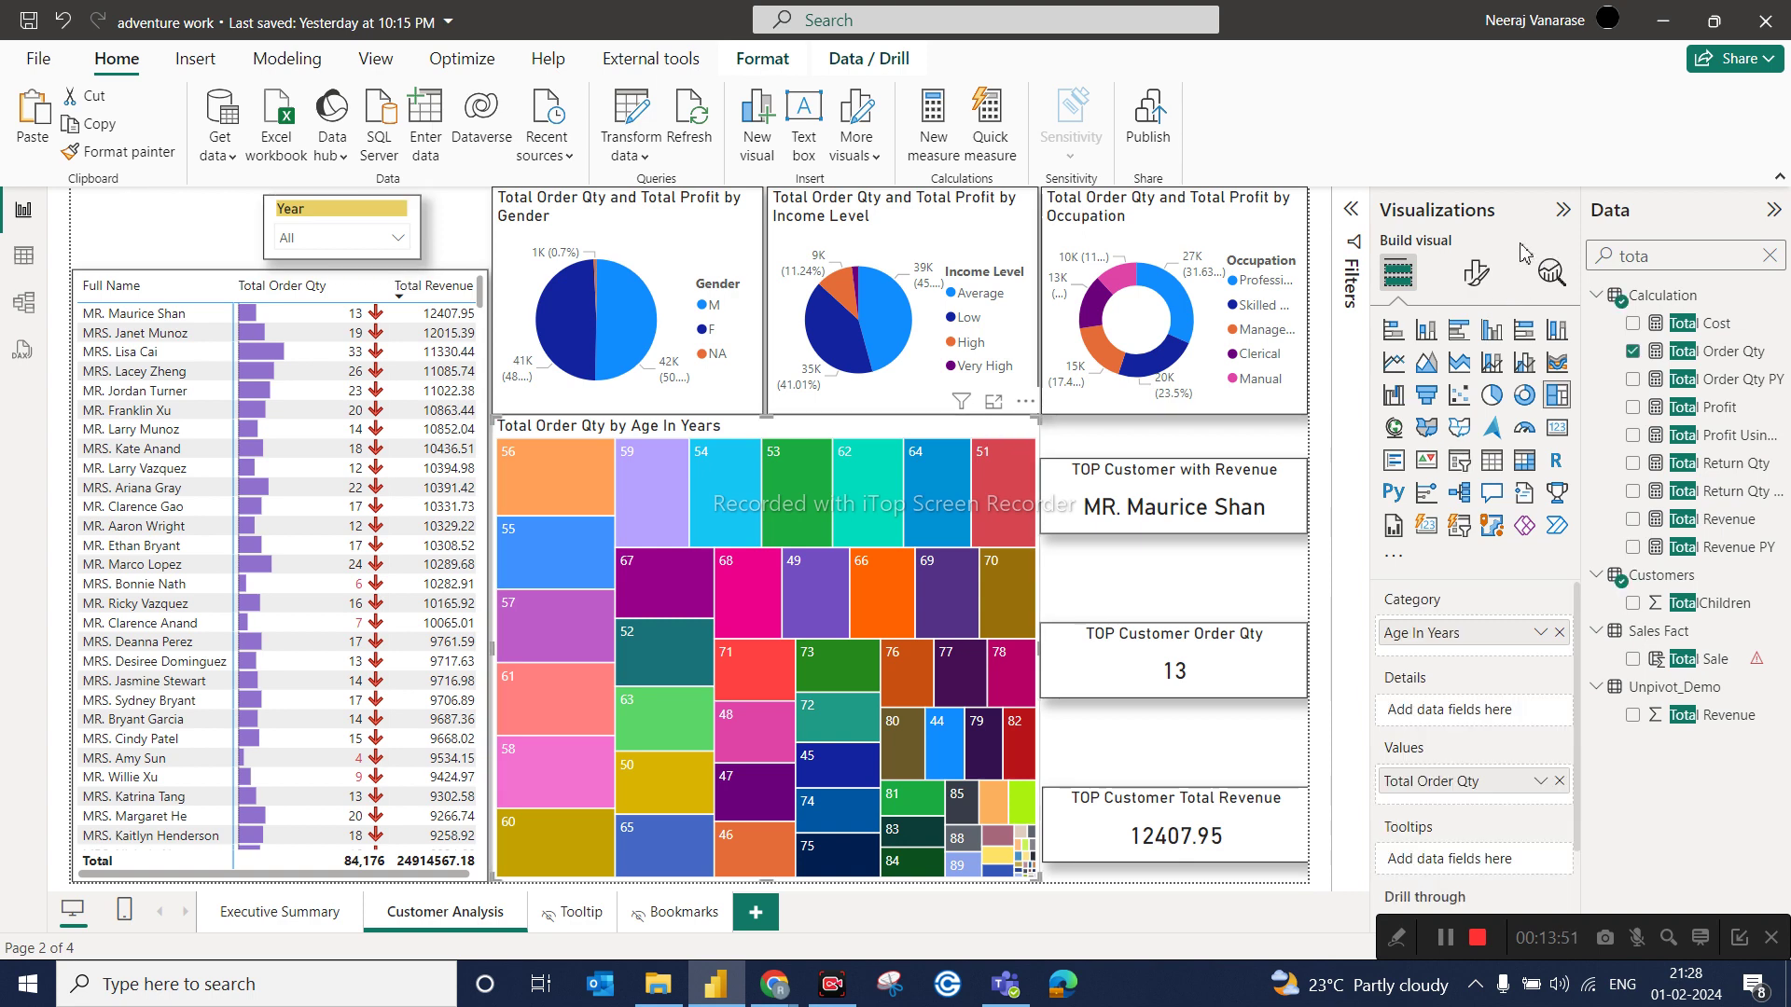
click(1474, 271)
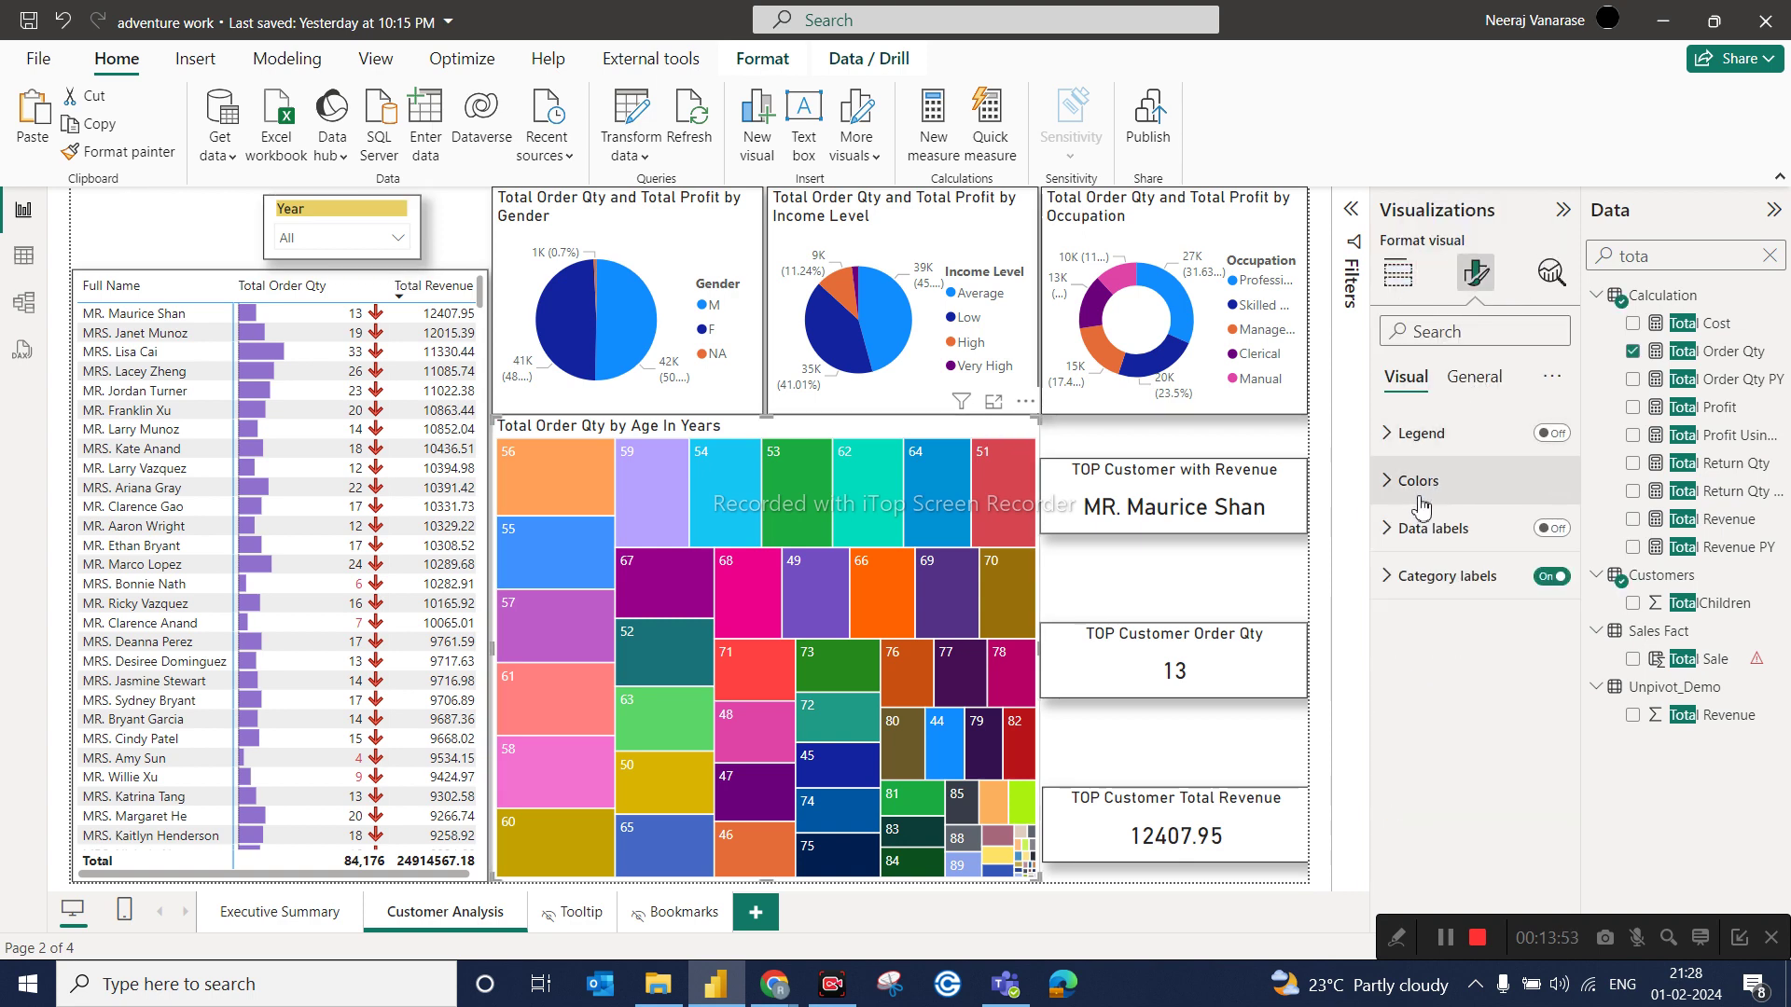
click(1471, 383)
click(1422, 528)
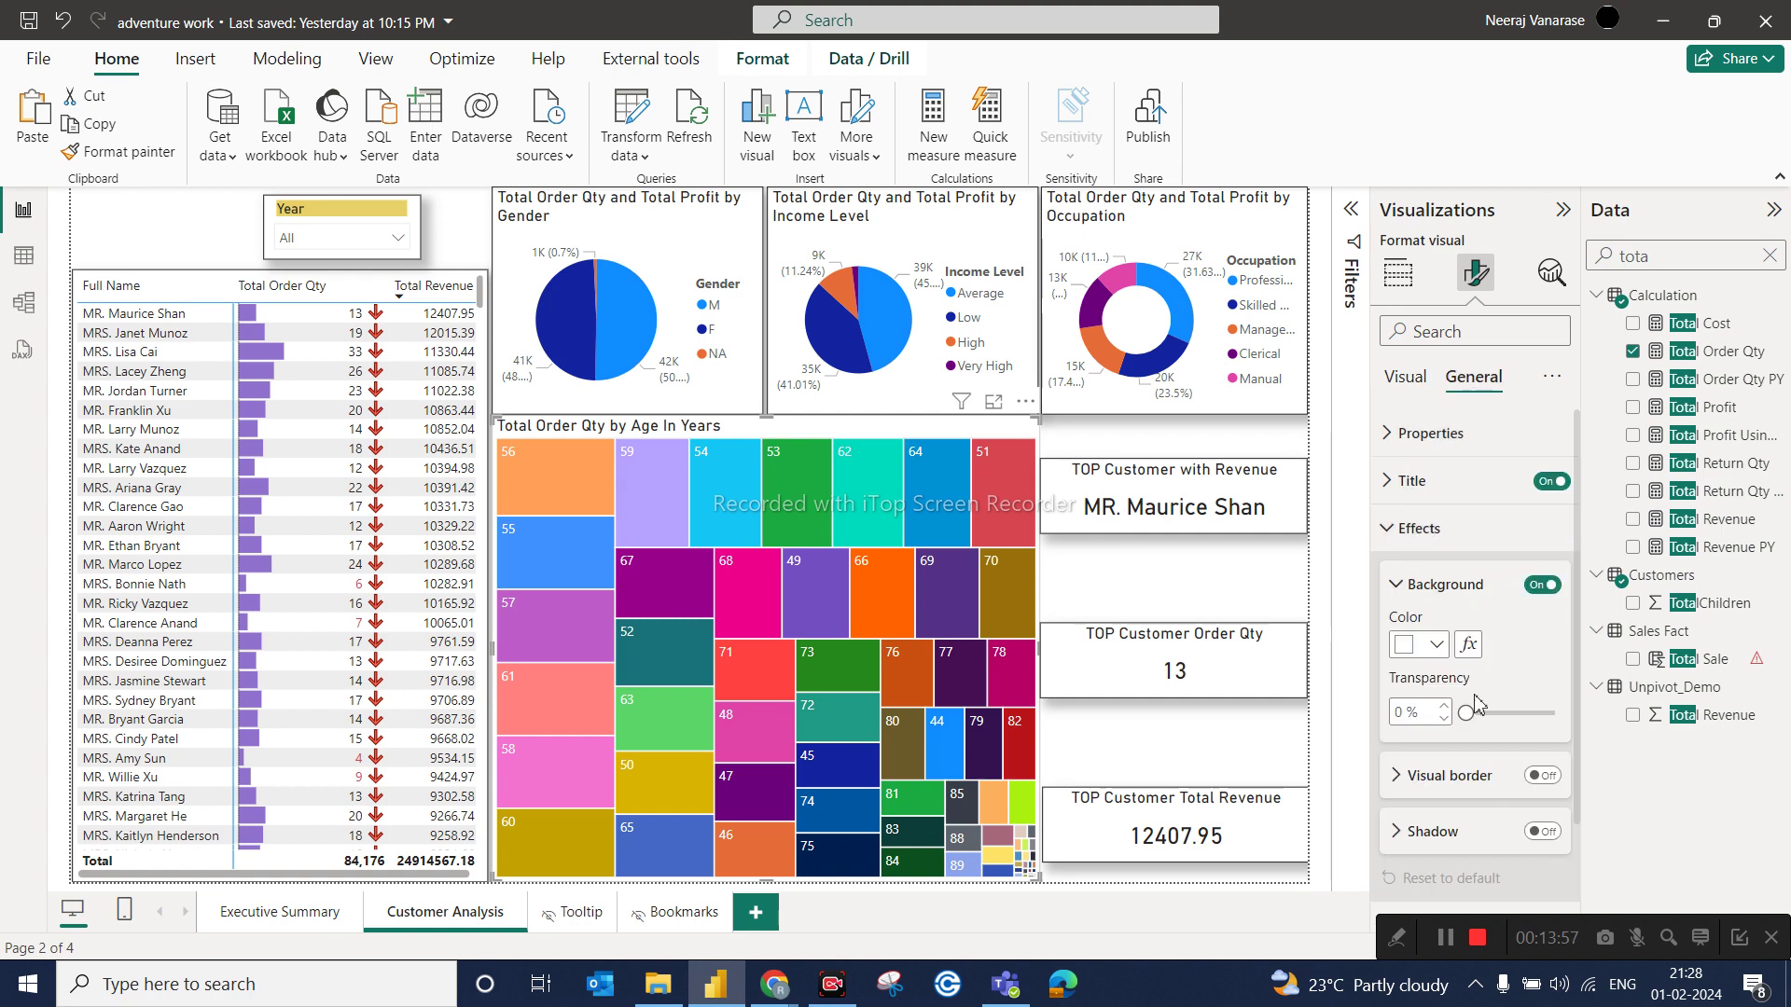
click(1542, 775)
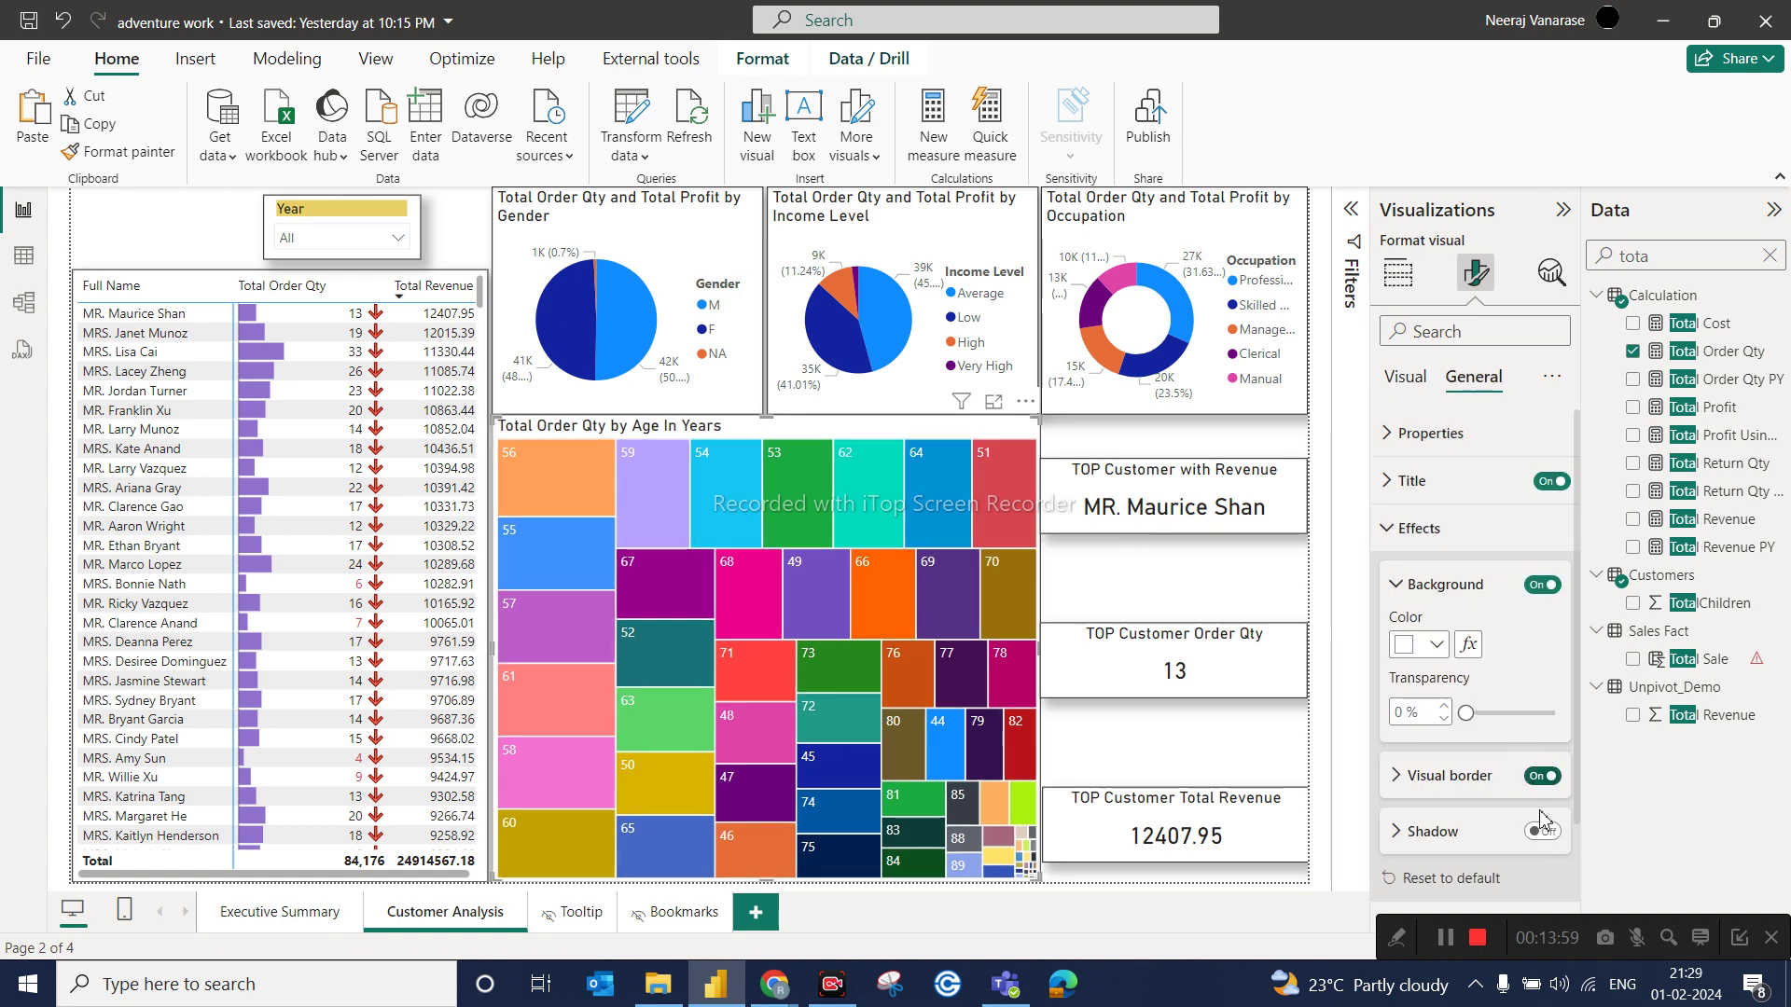
click(1542, 832)
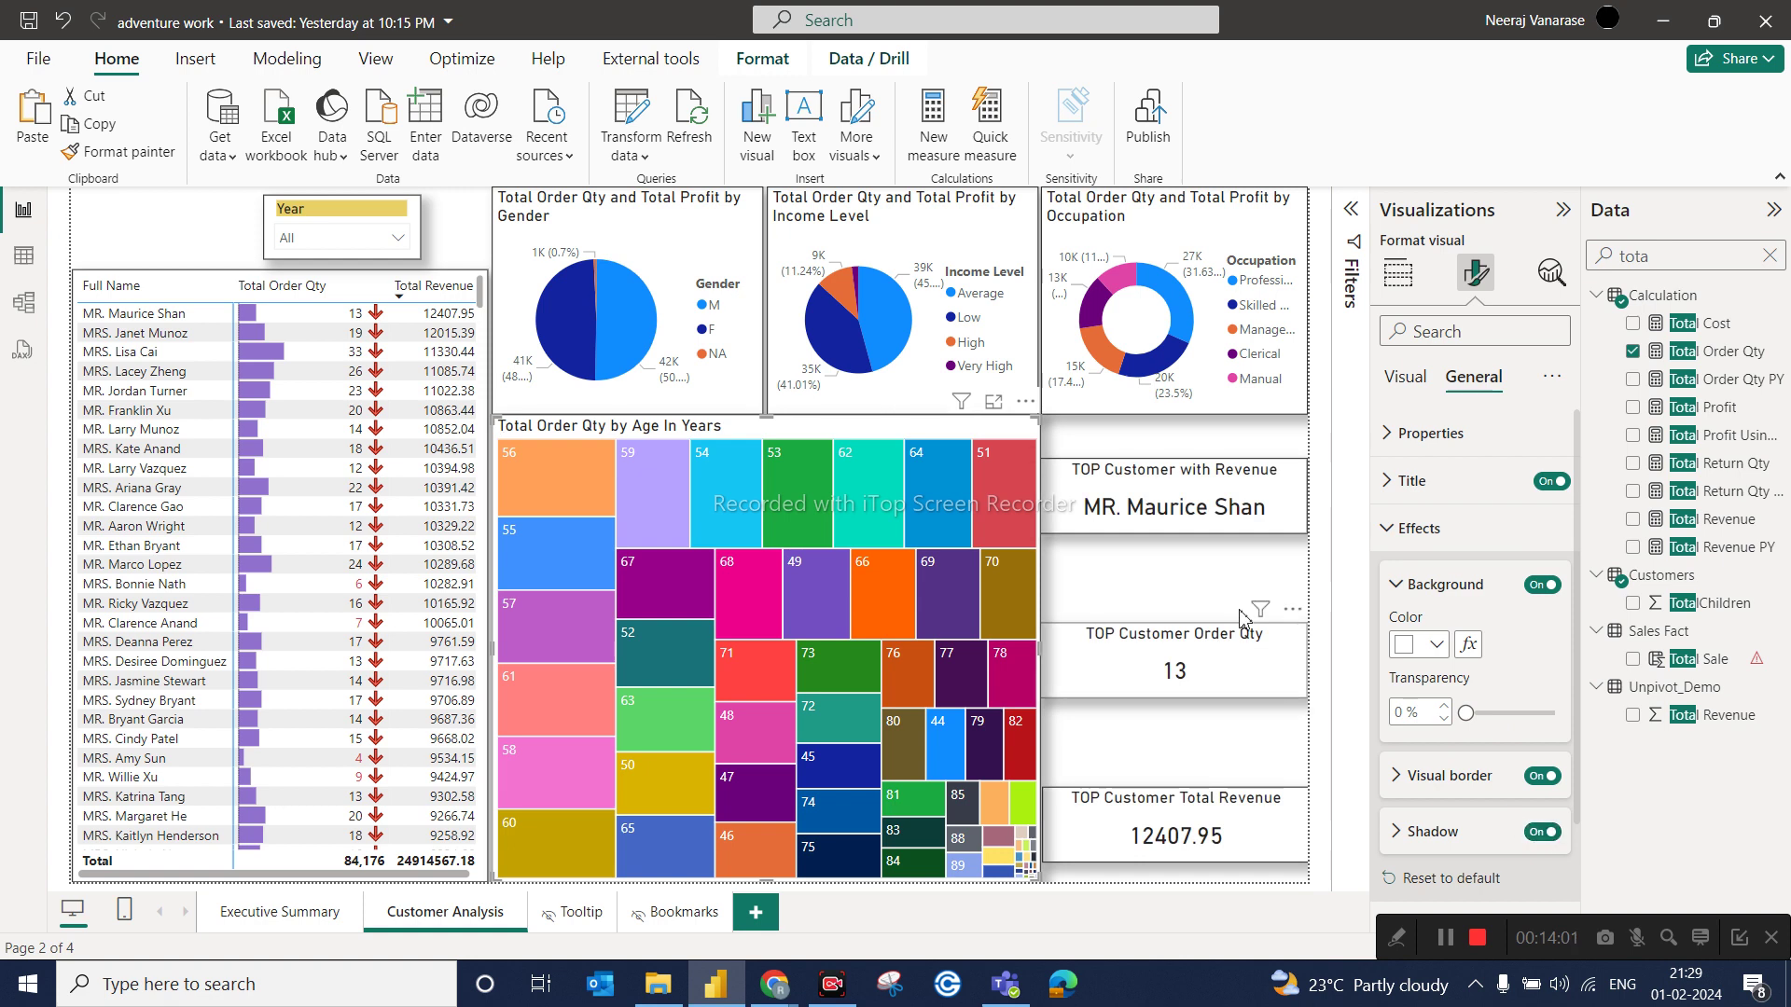
- Nudge the age treemap slightly to realign it beside the top-customer cards
click(1079, 515)
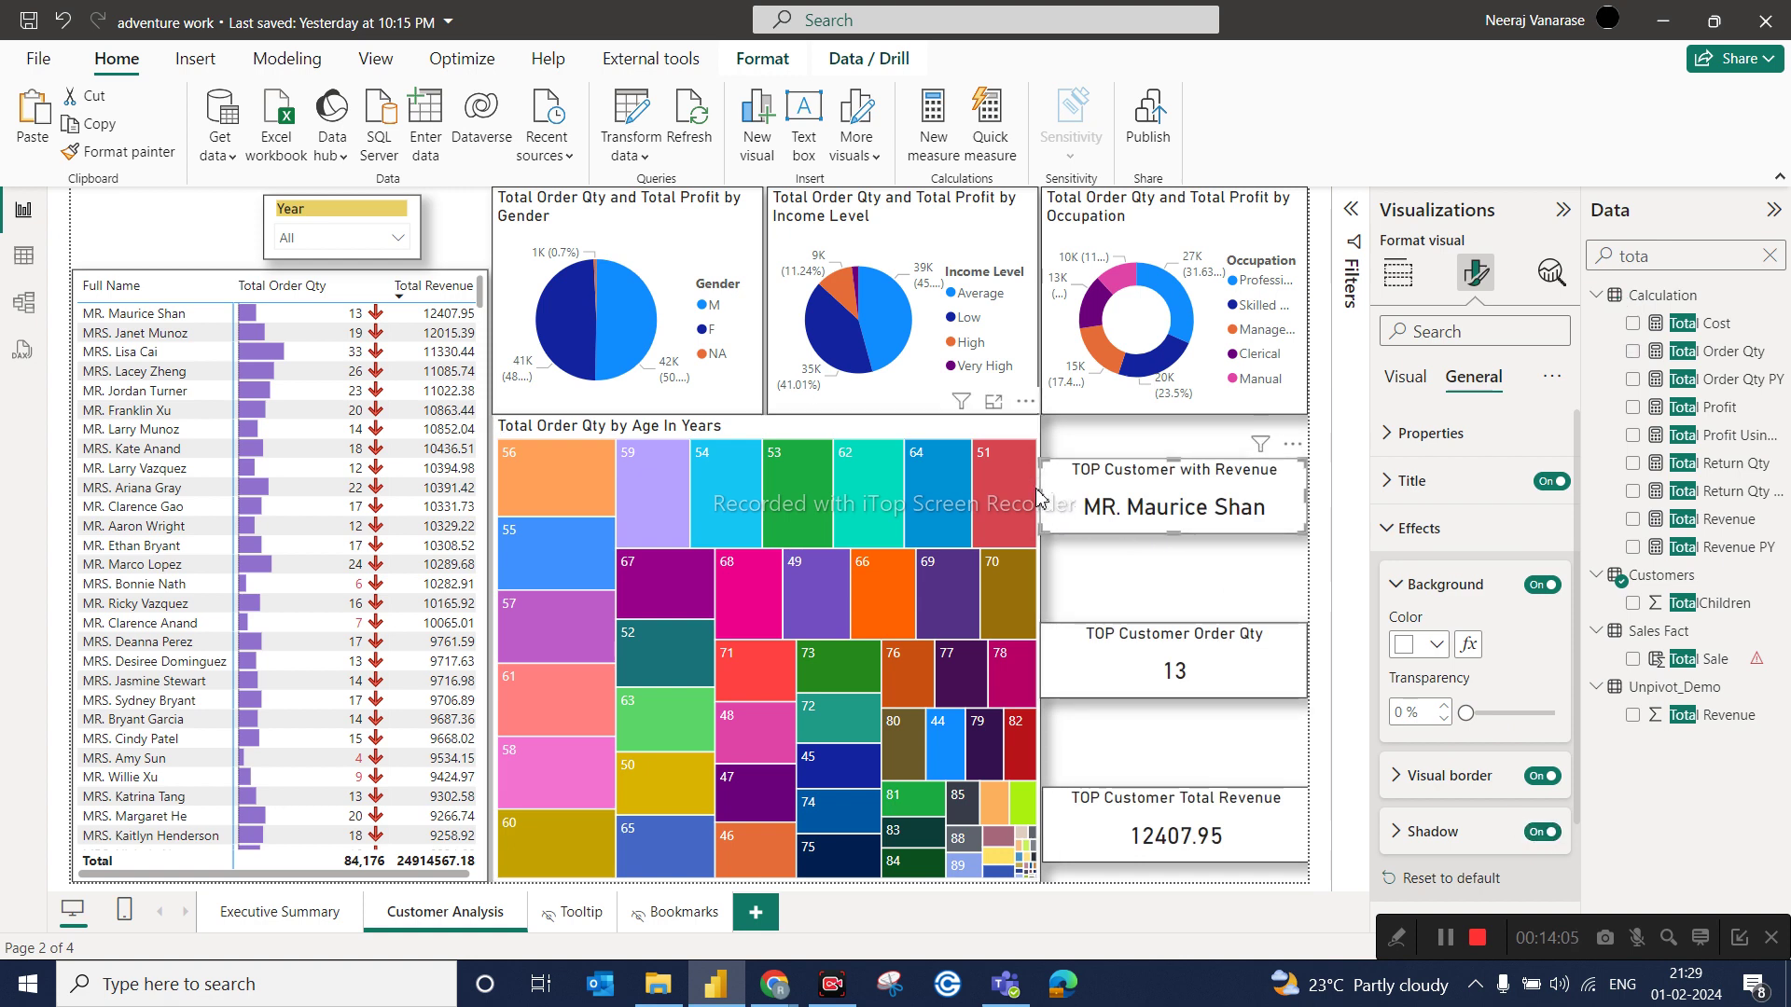
drag(1039, 499, 1032, 490)
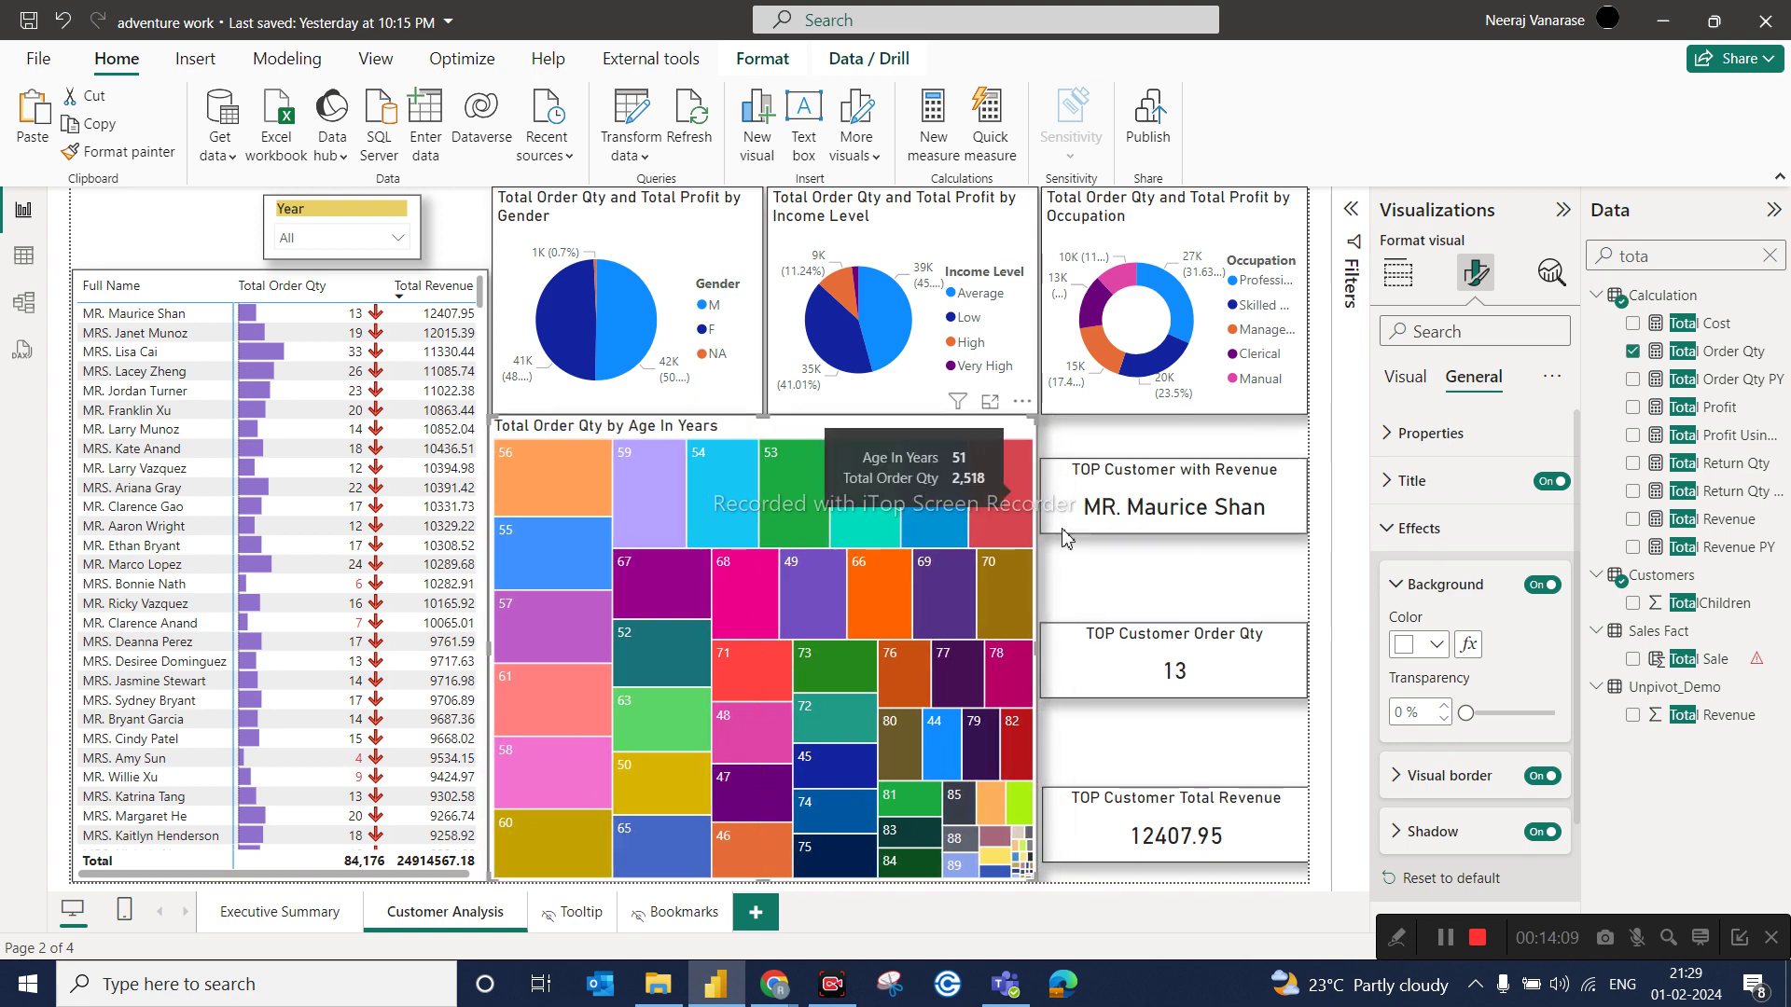
click(1192, 607)
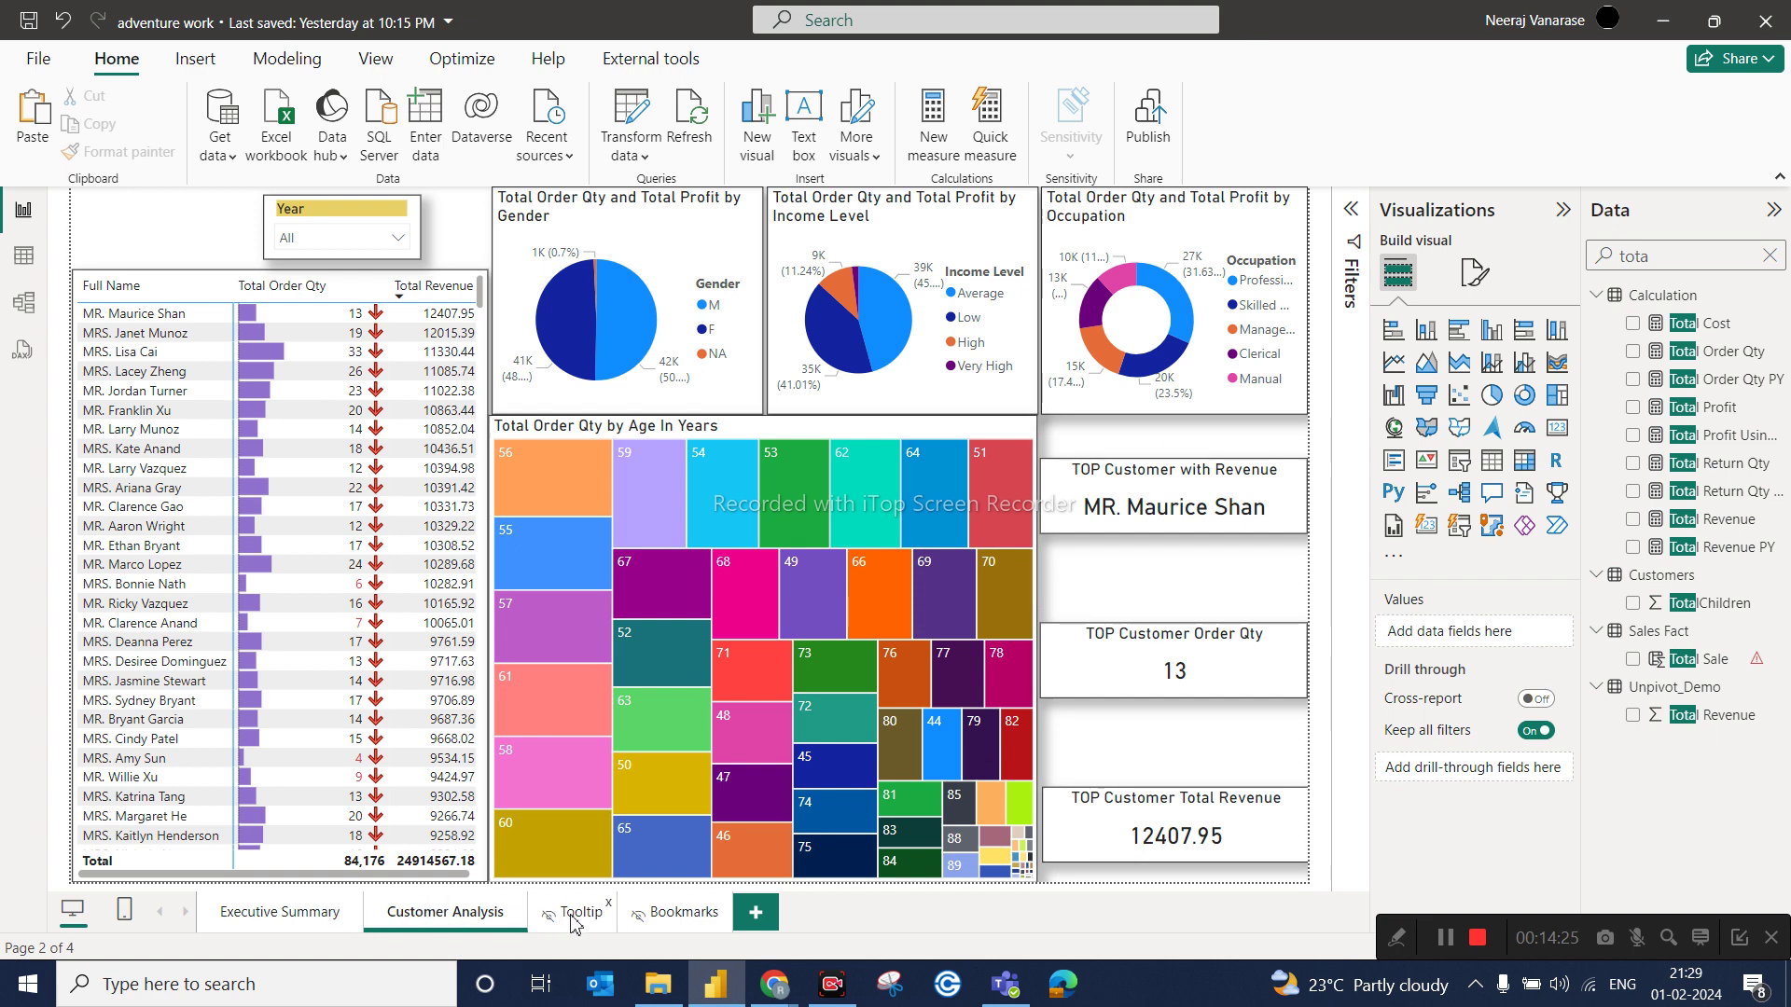
- Add a new blank report page, Page 1, after the Bookmarks tab
click(754, 914)
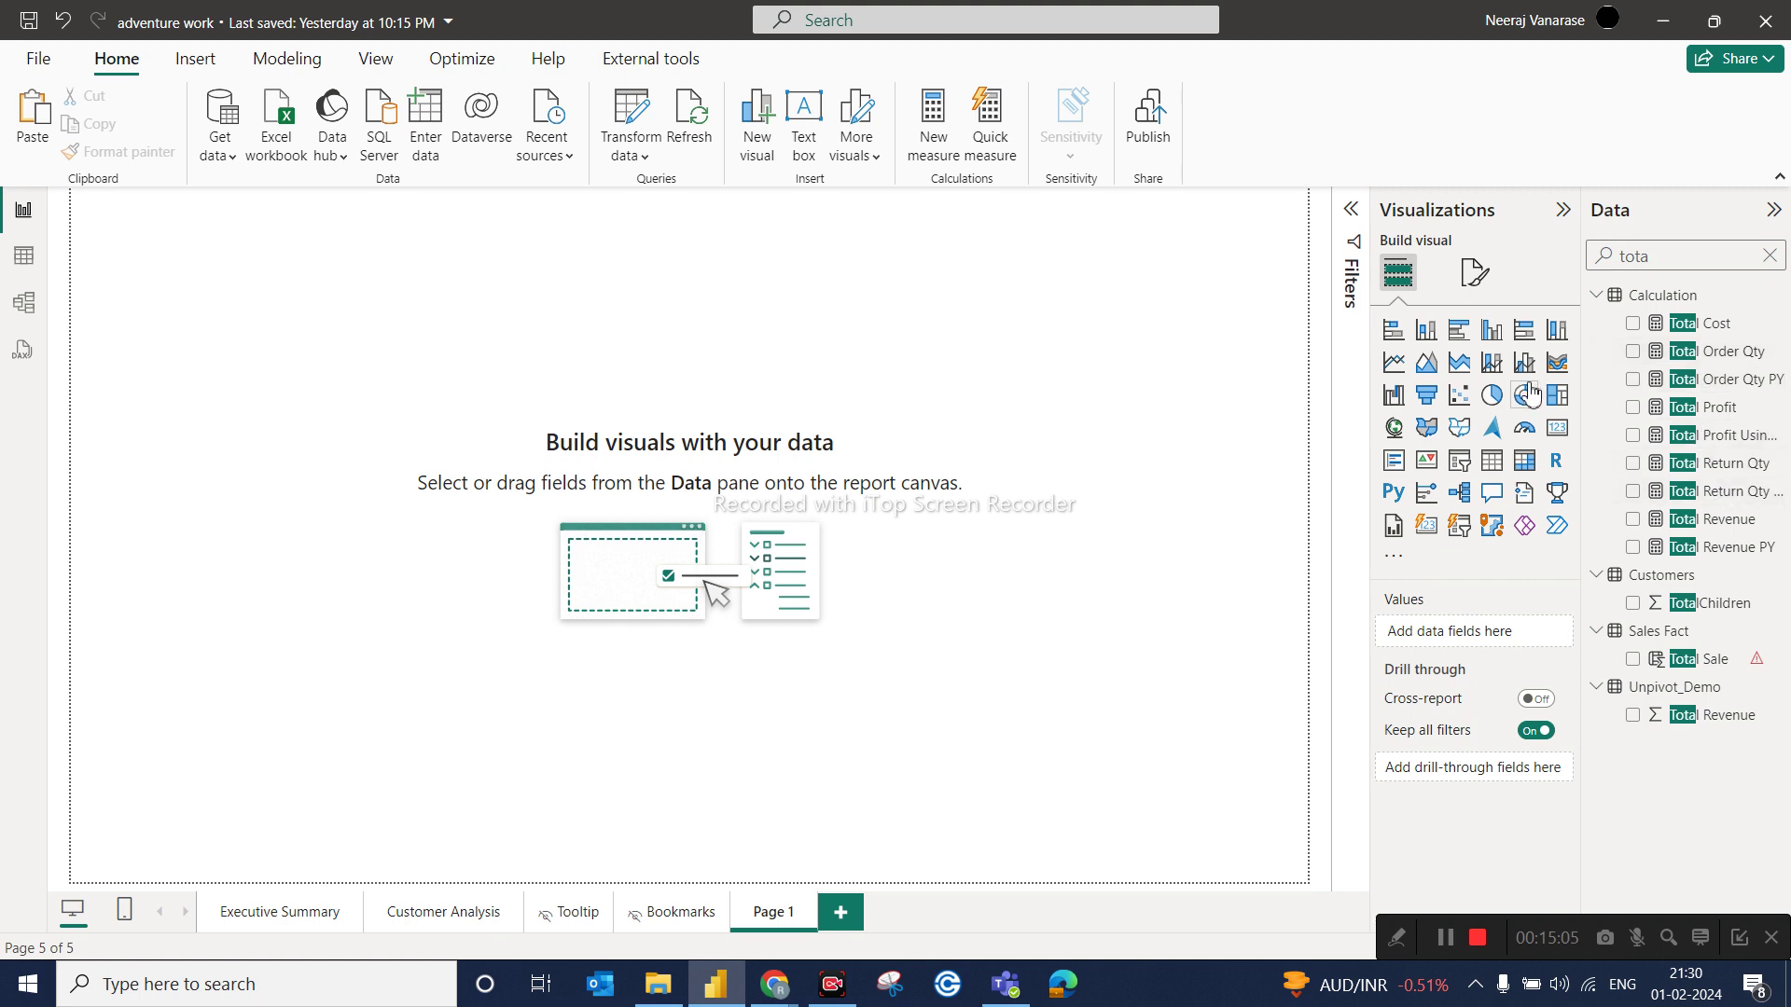
- Insert a centred, enlarged table and add ProductName and Total Order Qty columns
click(1491, 458)
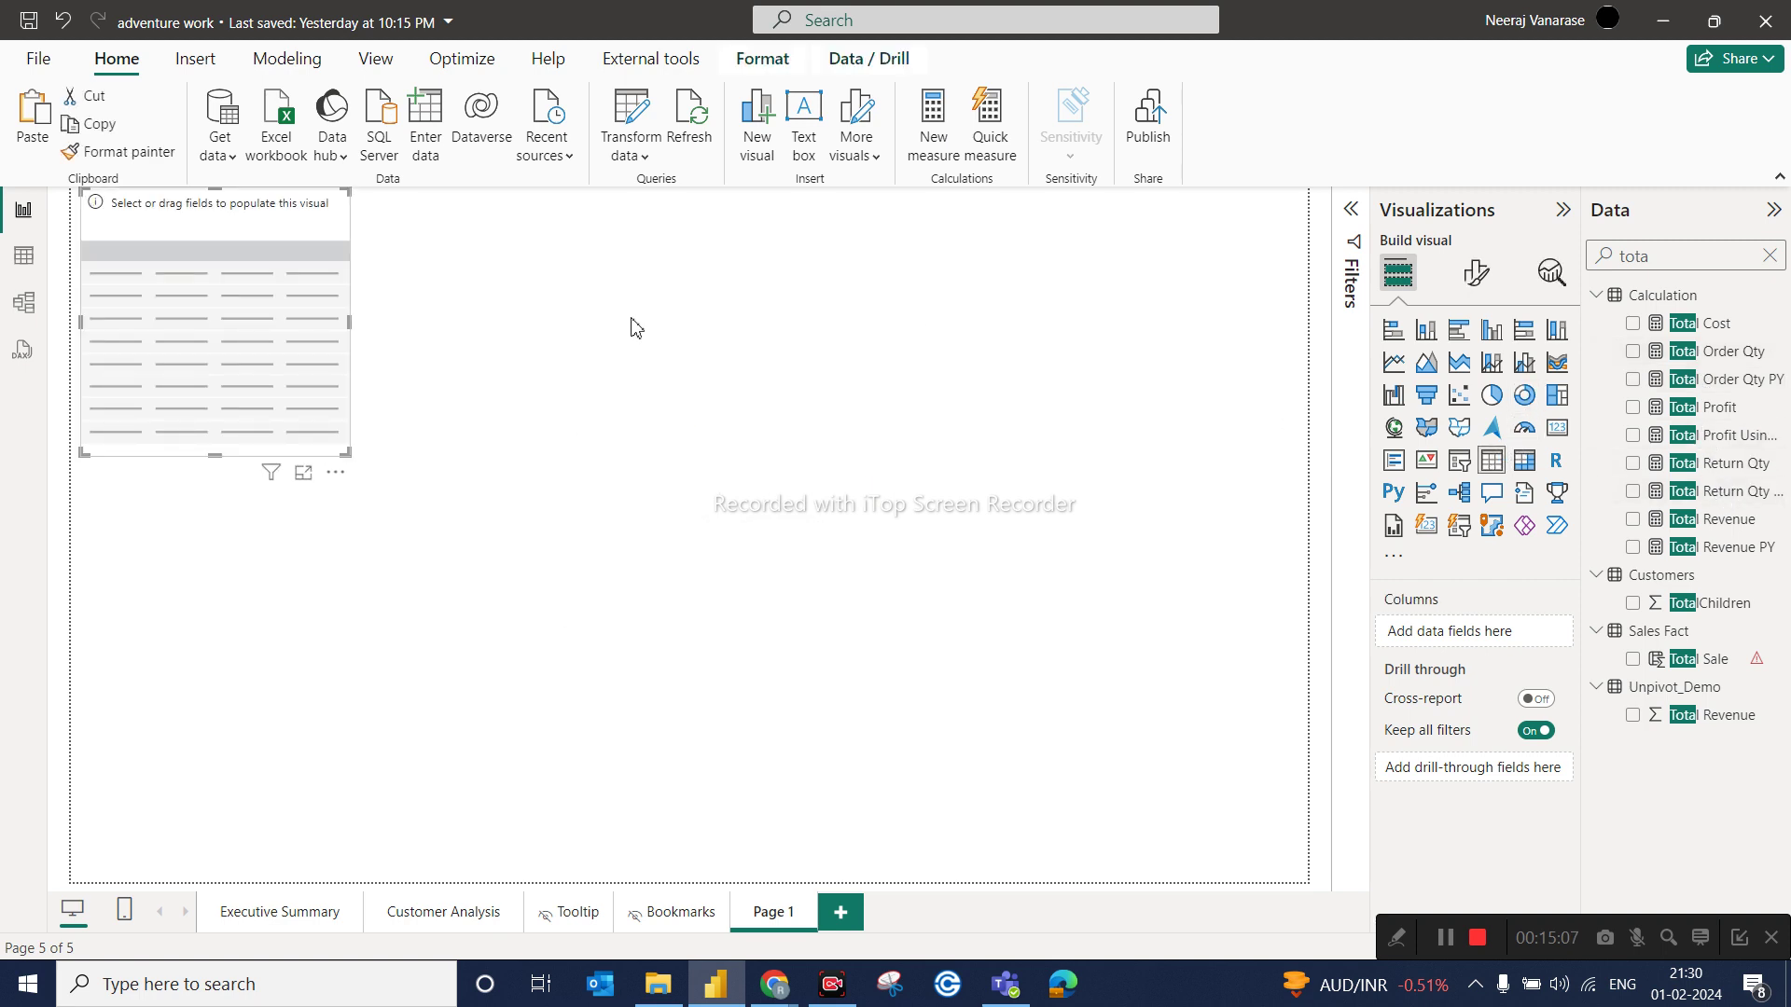
drag(223, 217, 526, 316)
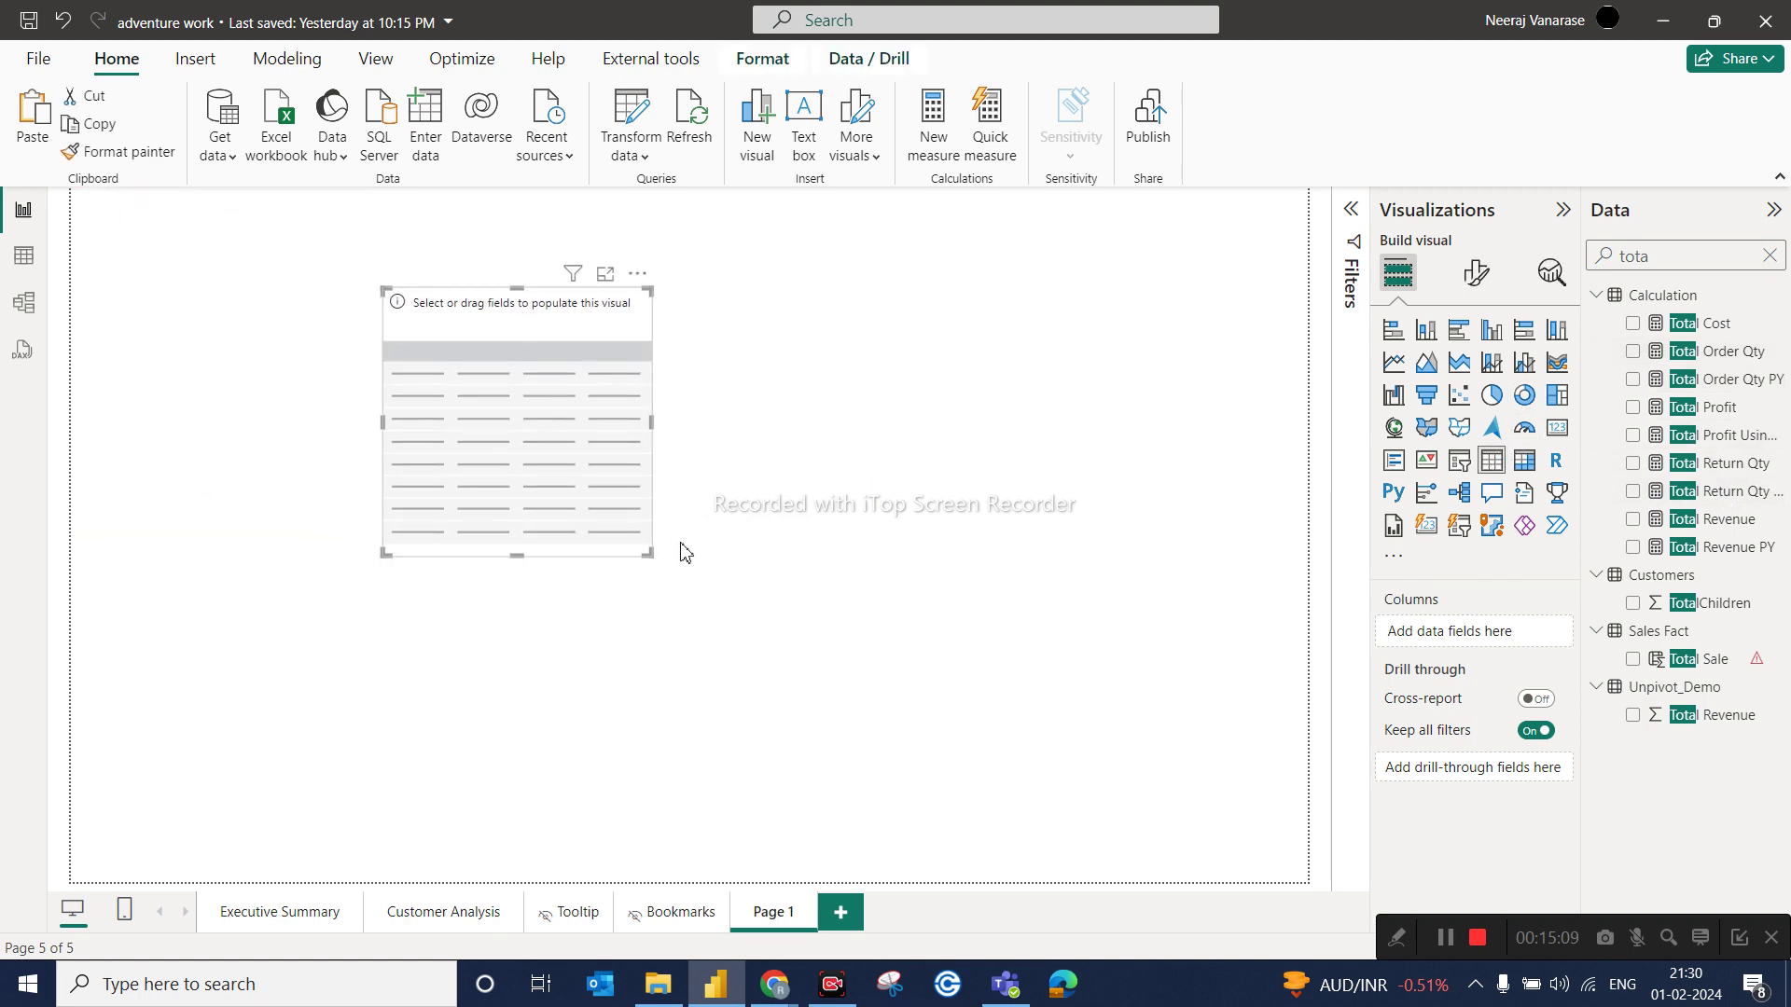
drag(651, 553, 945, 724)
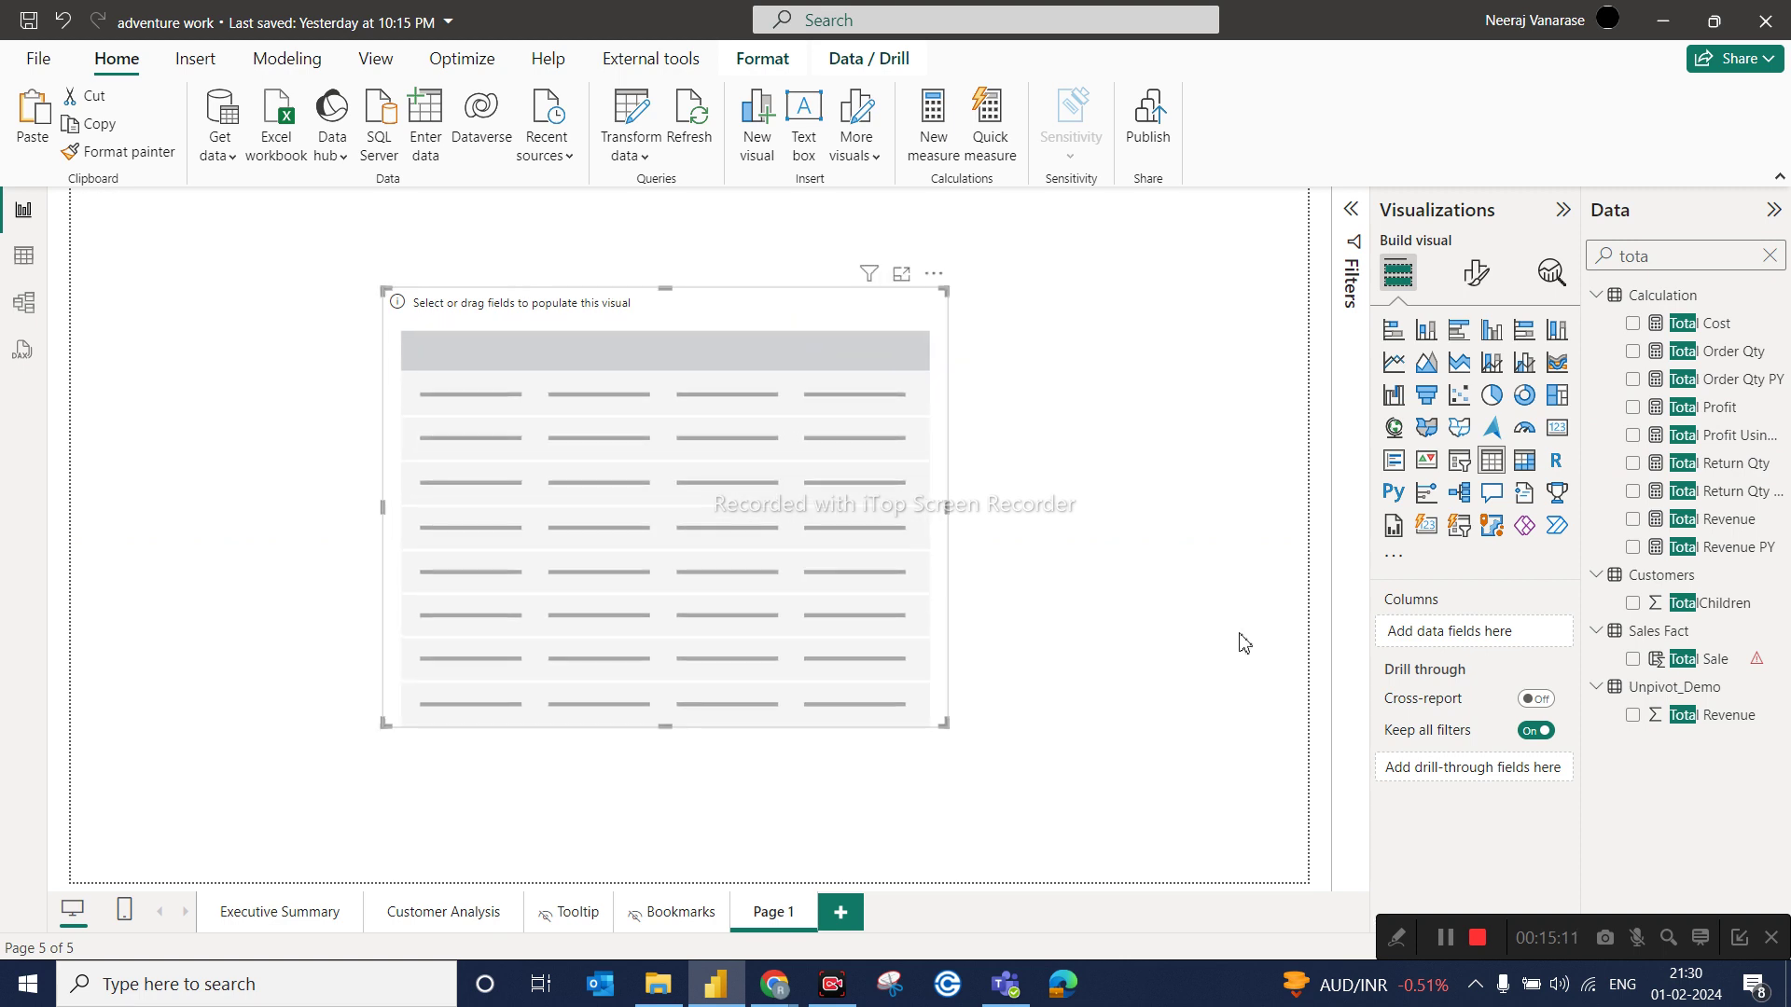
double_click(1688, 268)
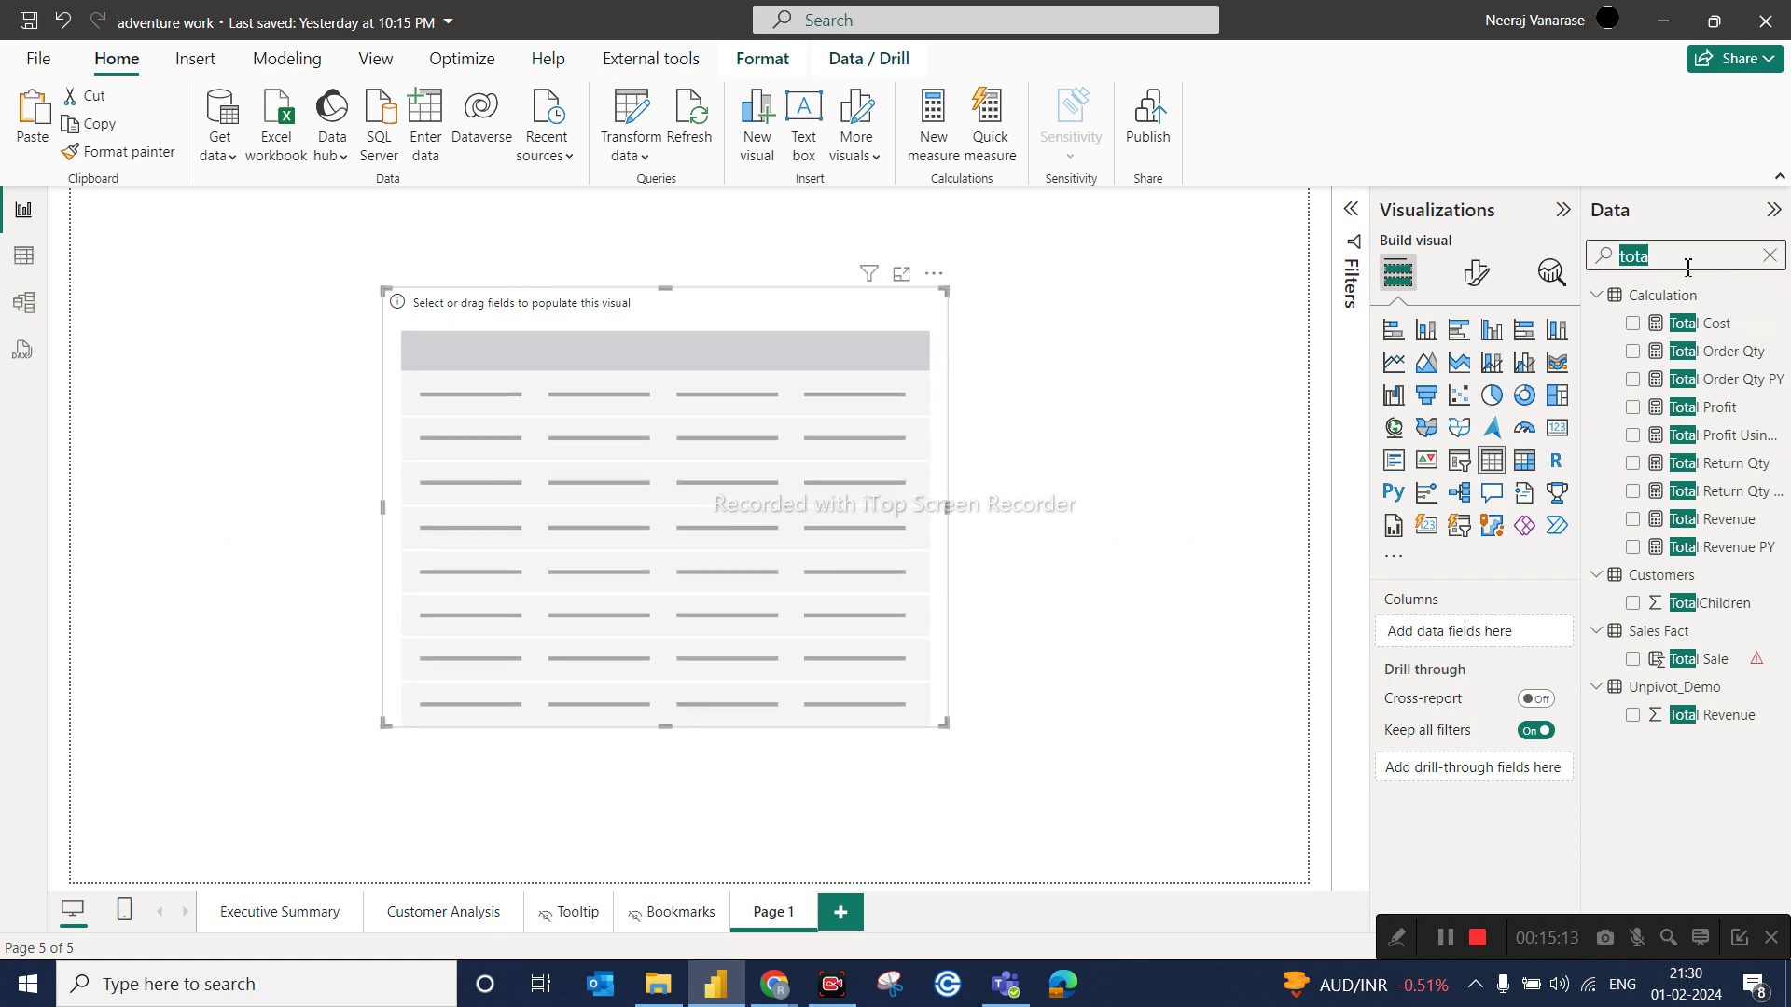
text(prod)
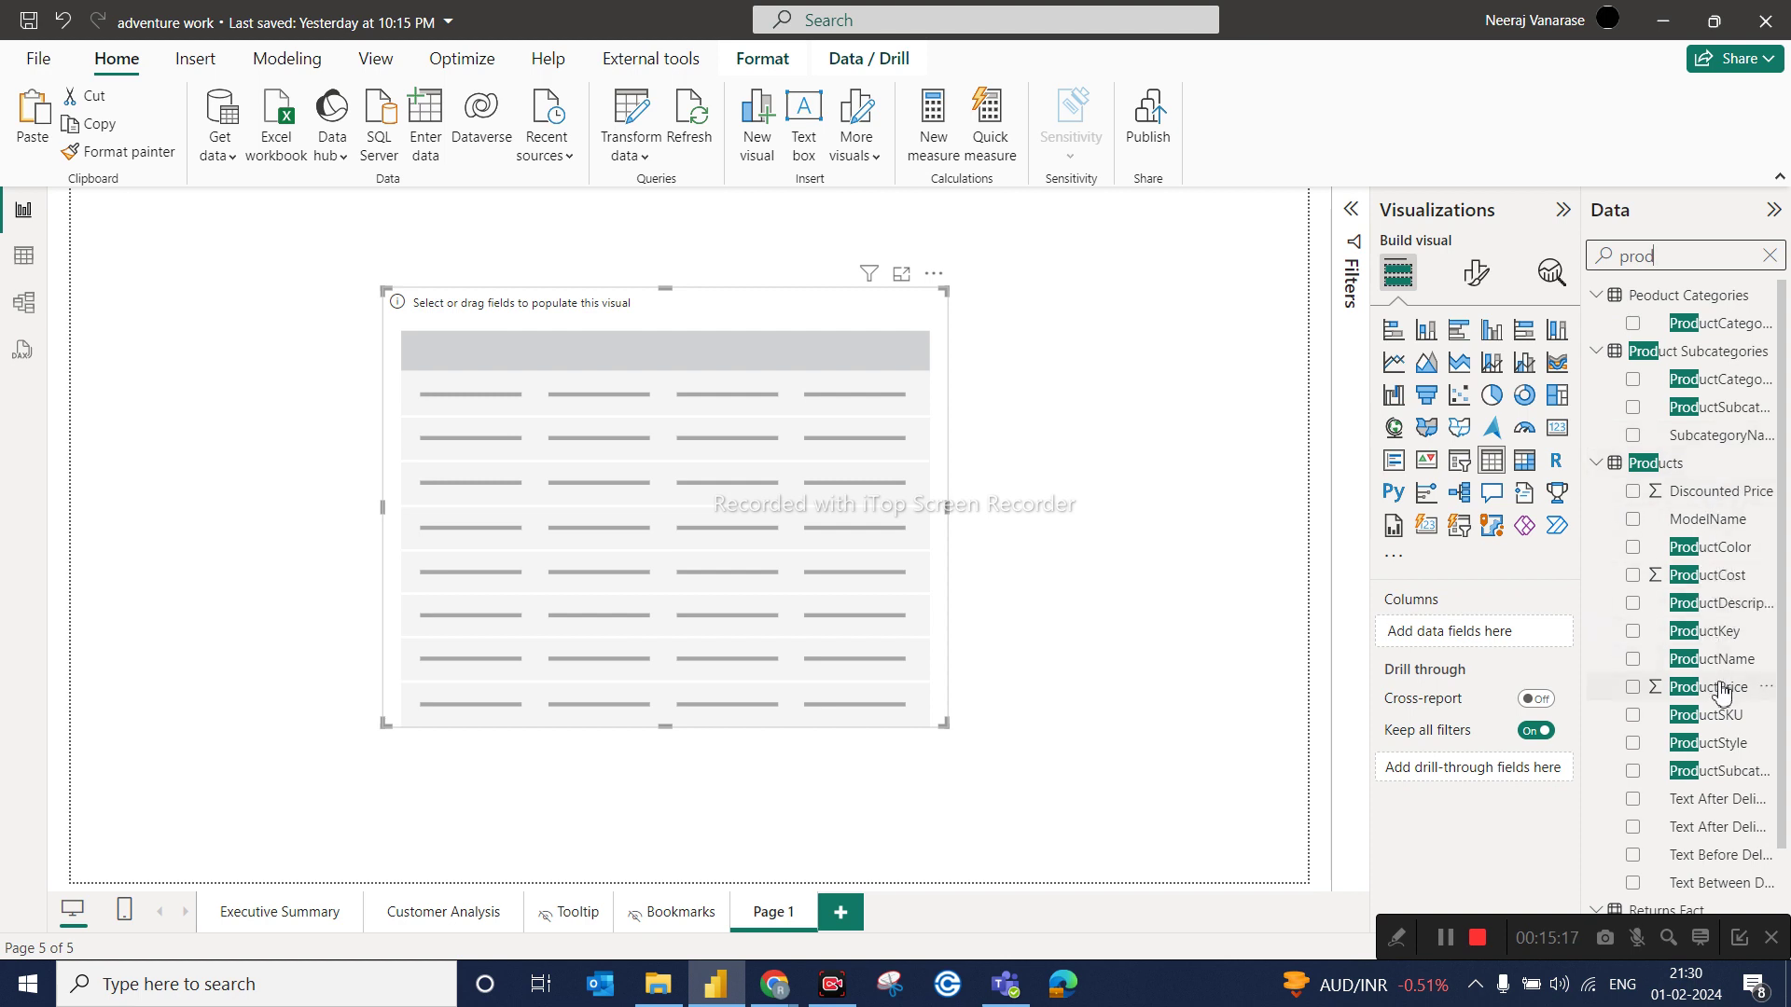
drag(1712, 659, 1493, 650)
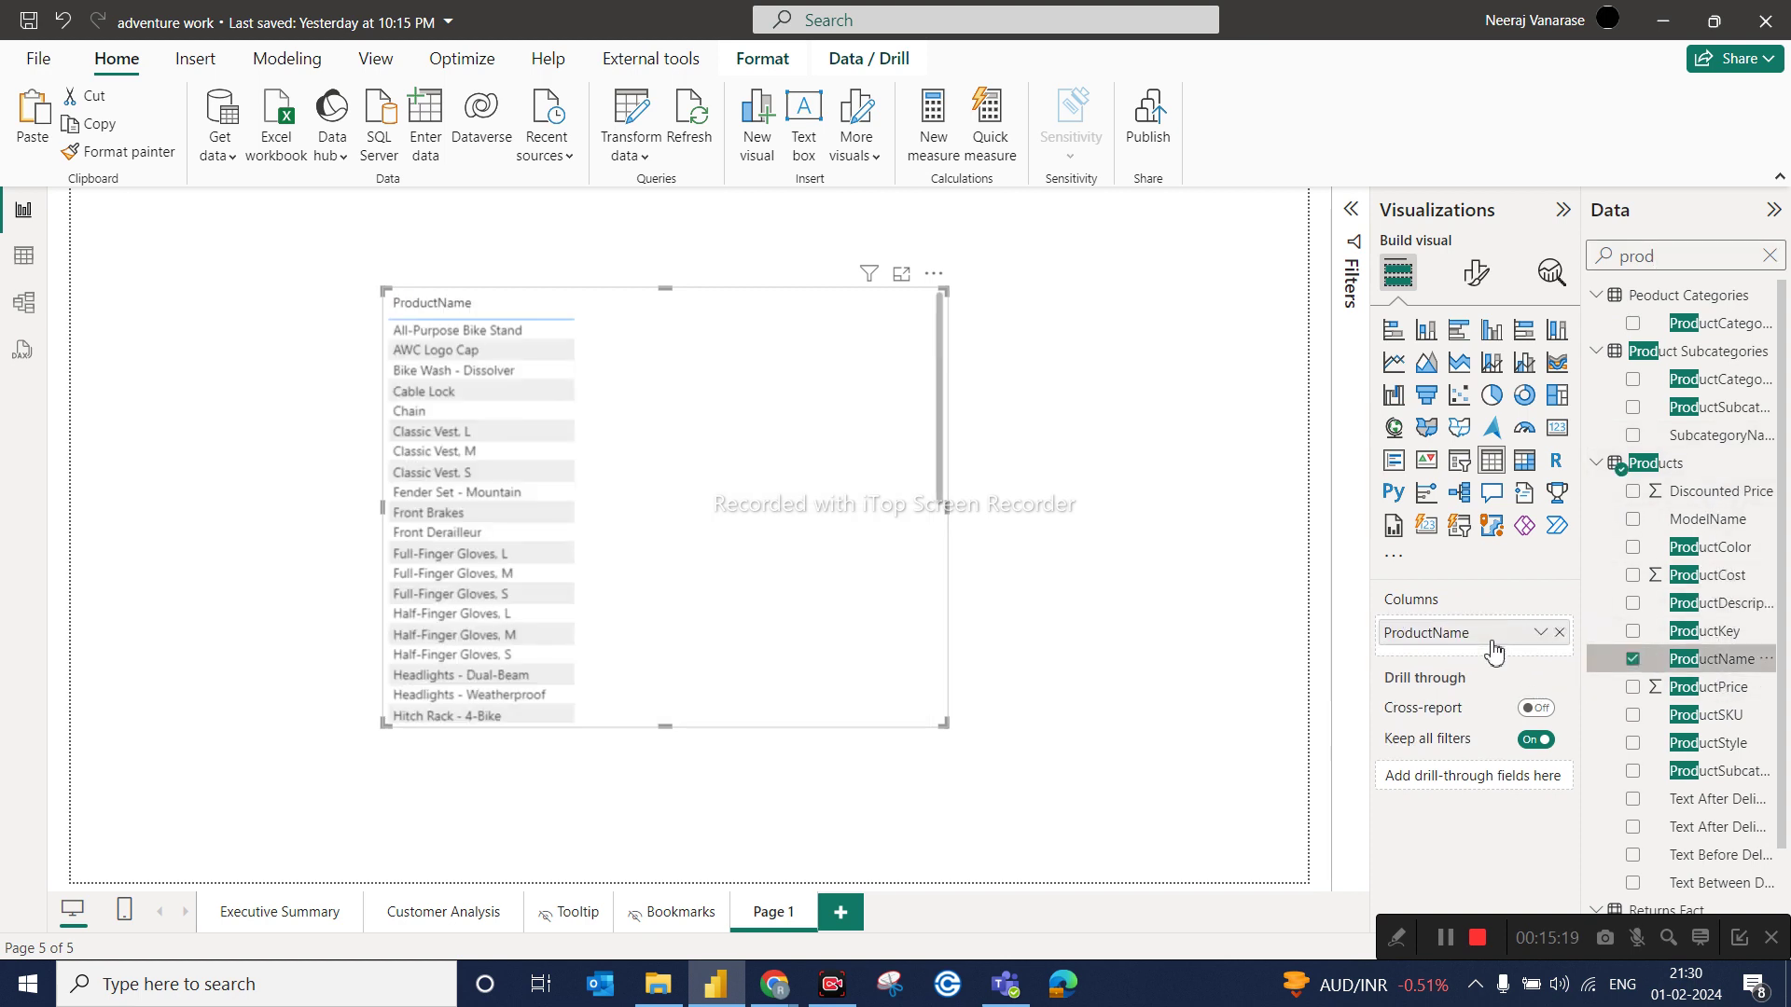
double_click(1666, 257)
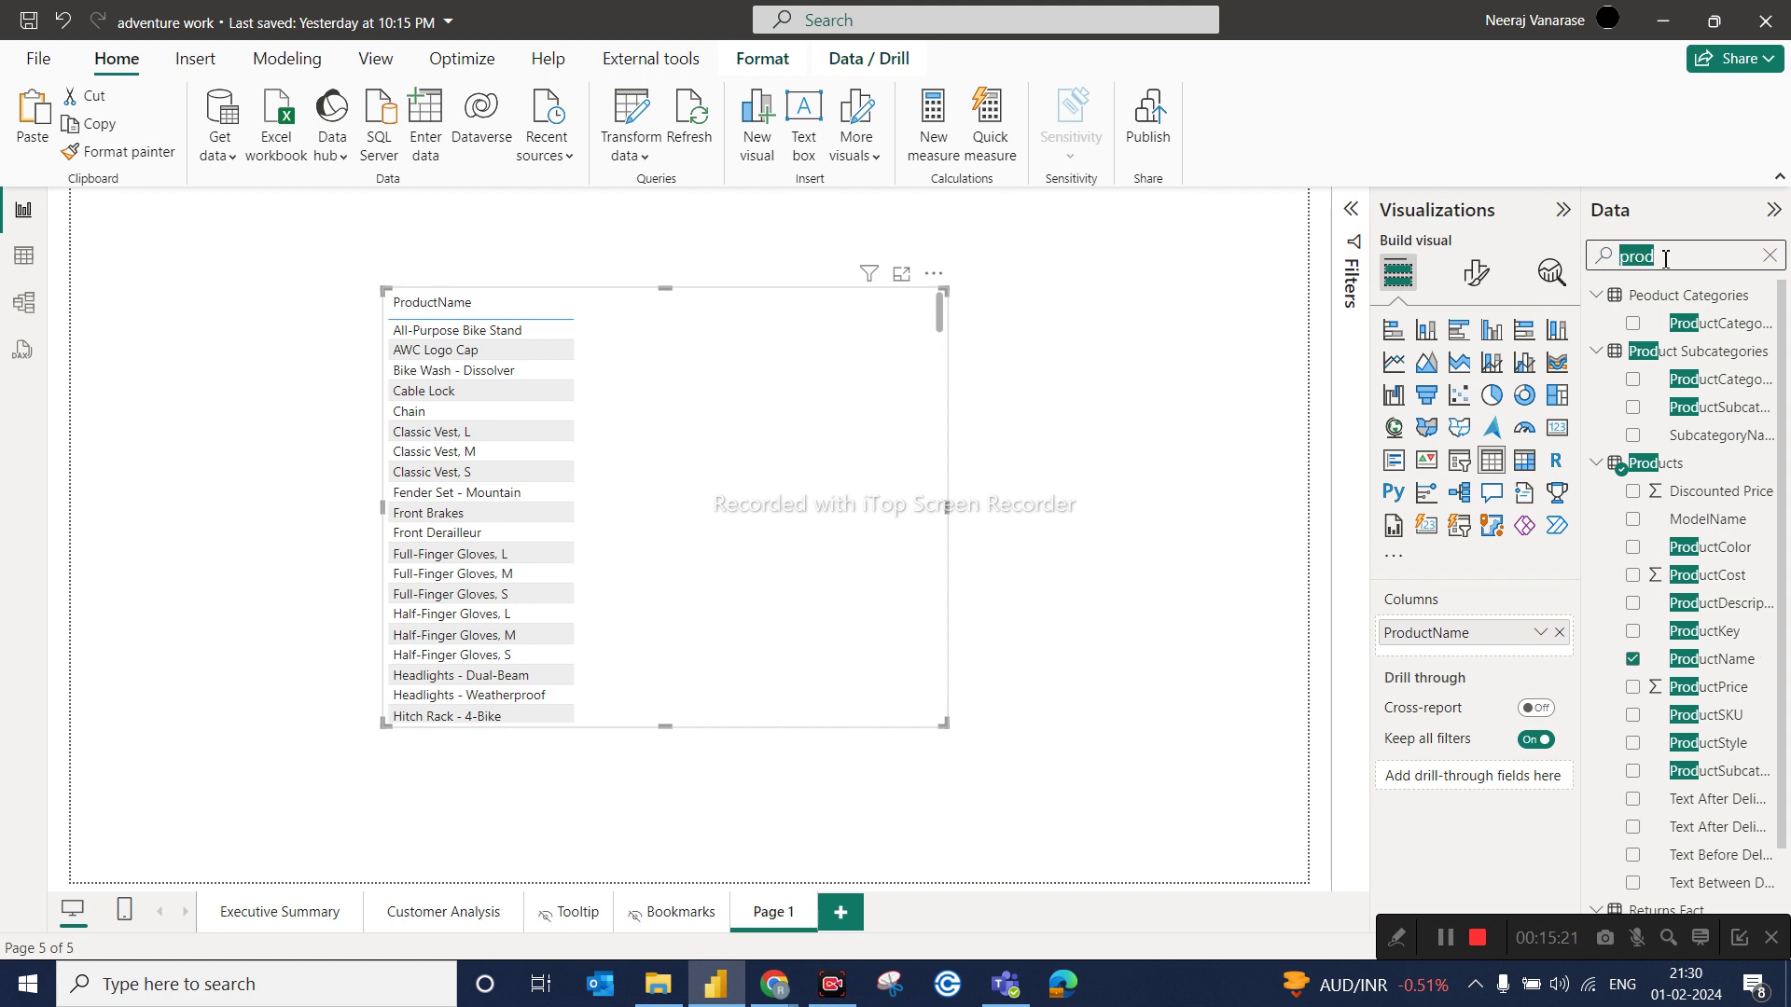
text(order)
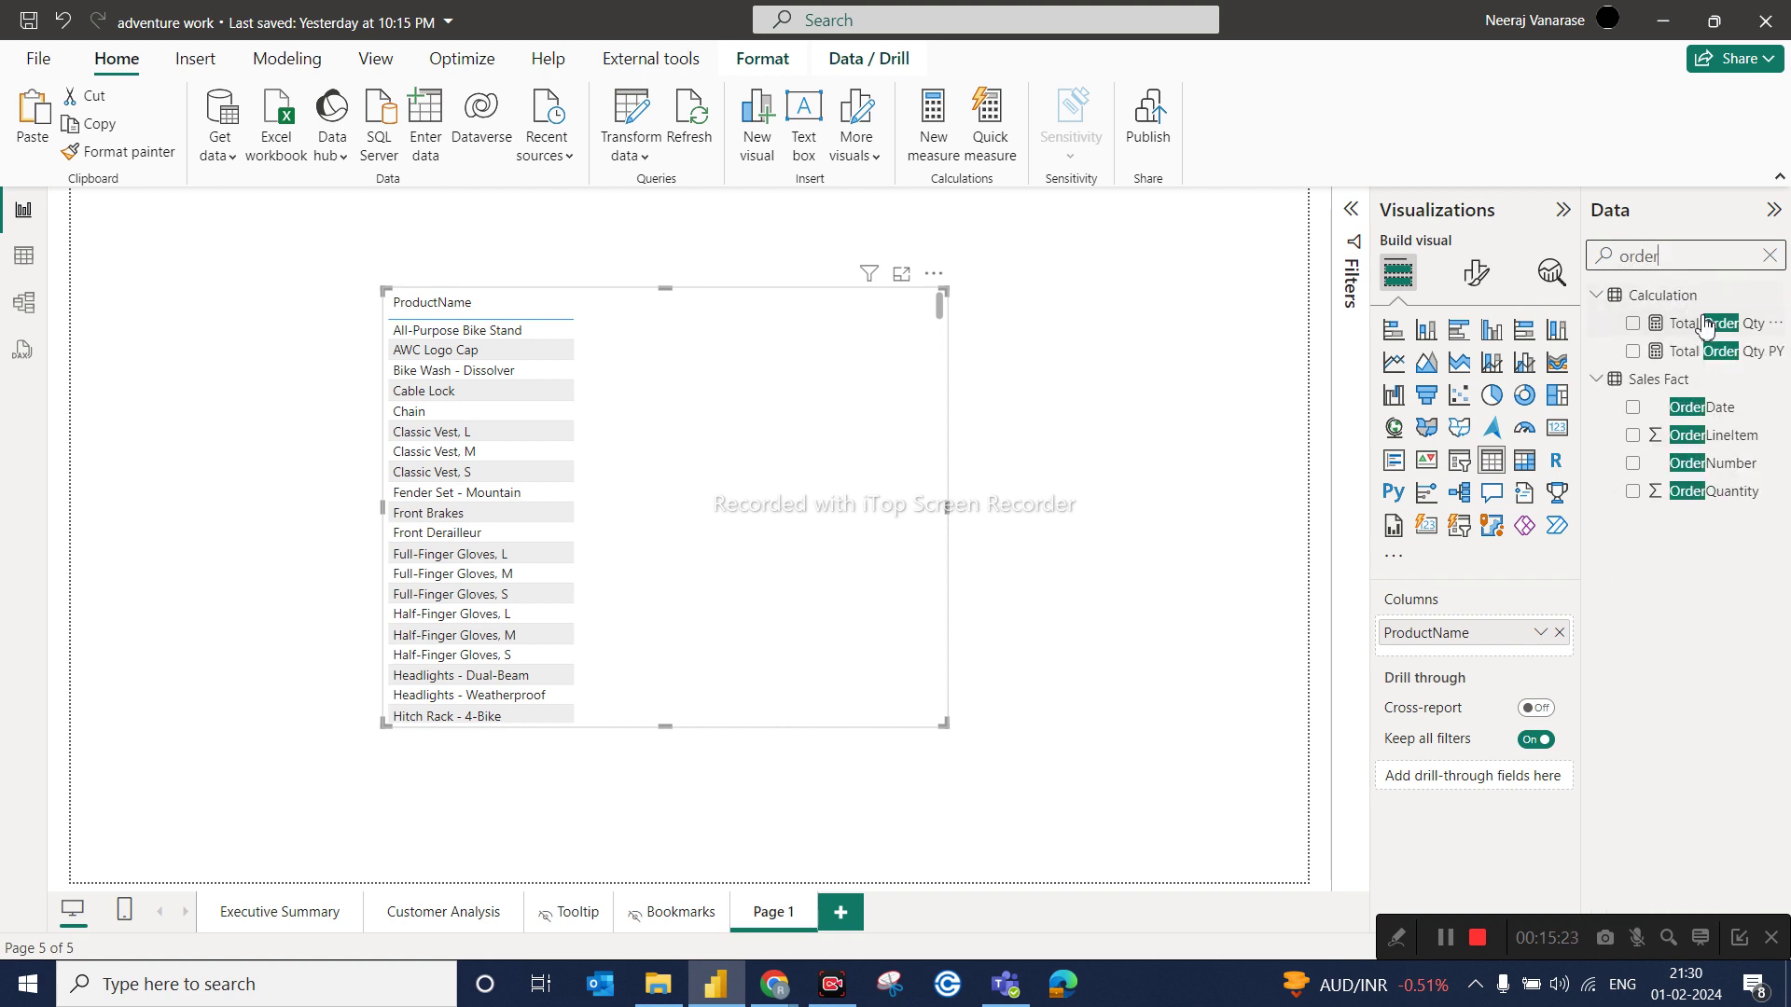
drag(1709, 323, 1530, 653)
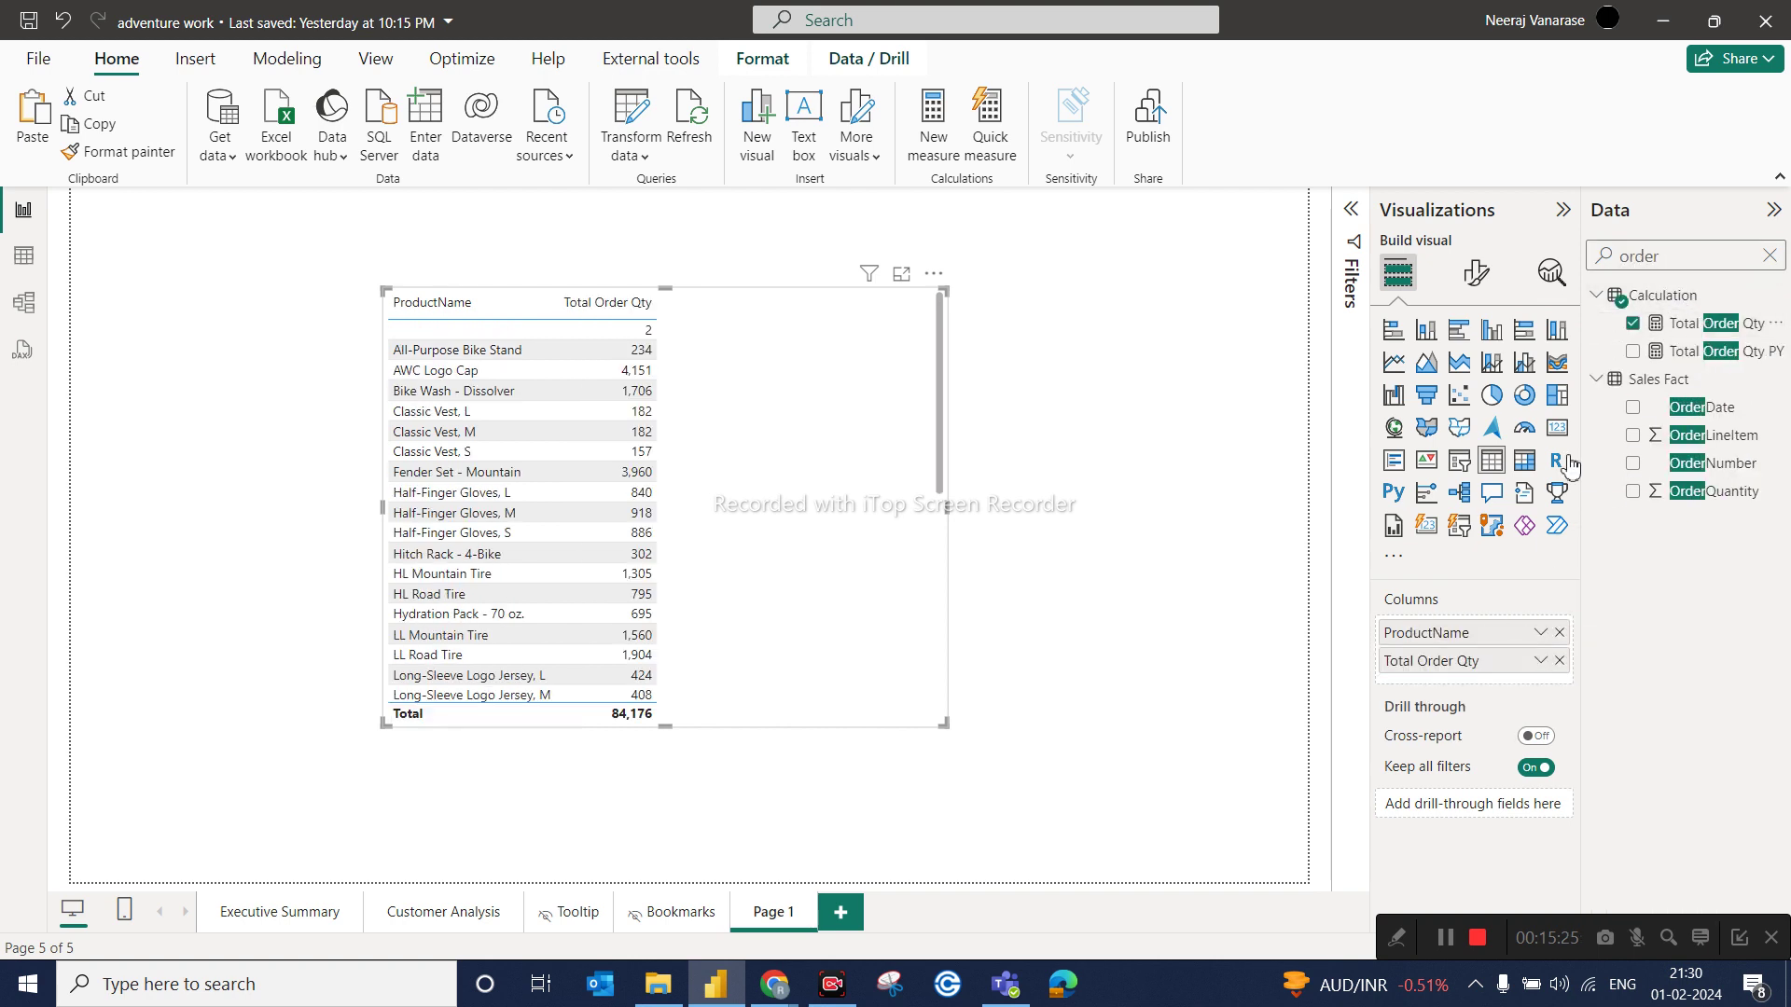
- Add Total Profit, Total Return Qty and Total Revenue columns to the product table
double_click(1651, 266)
text(prof)
drag(1711, 331, 1530, 685)
double_click(1660, 252)
text(retu)
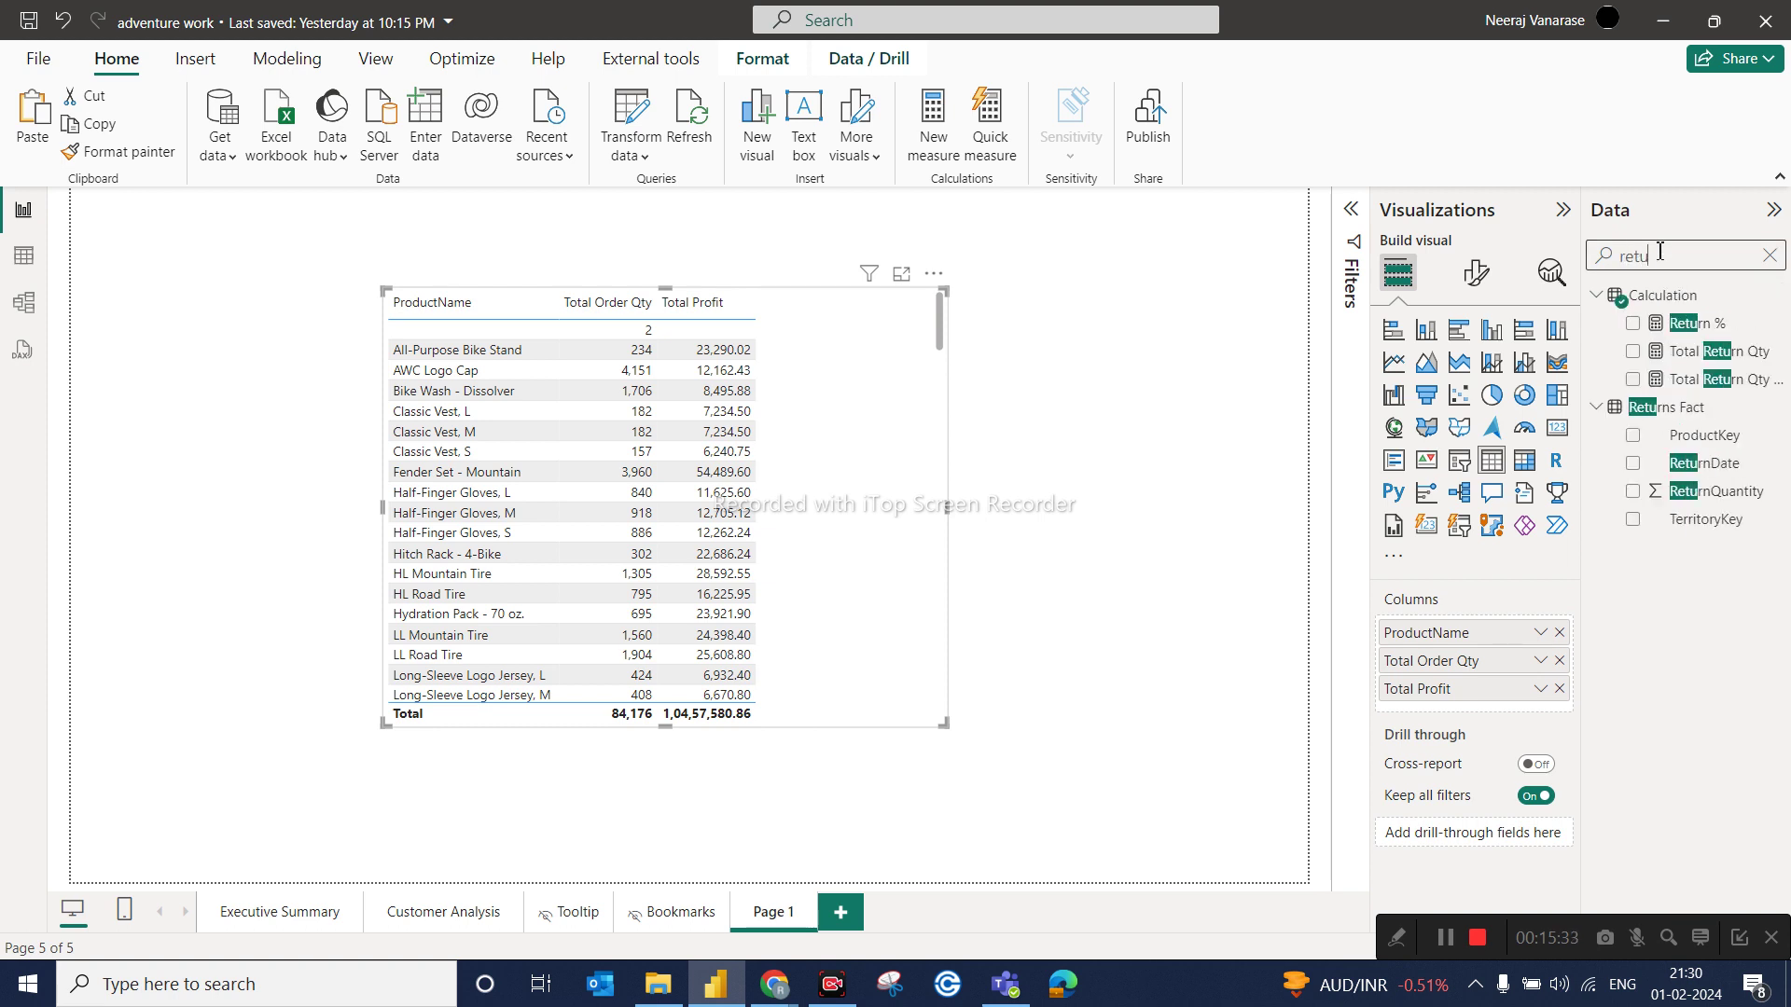
drag(1725, 351, 1548, 686)
double_click(1671, 253)
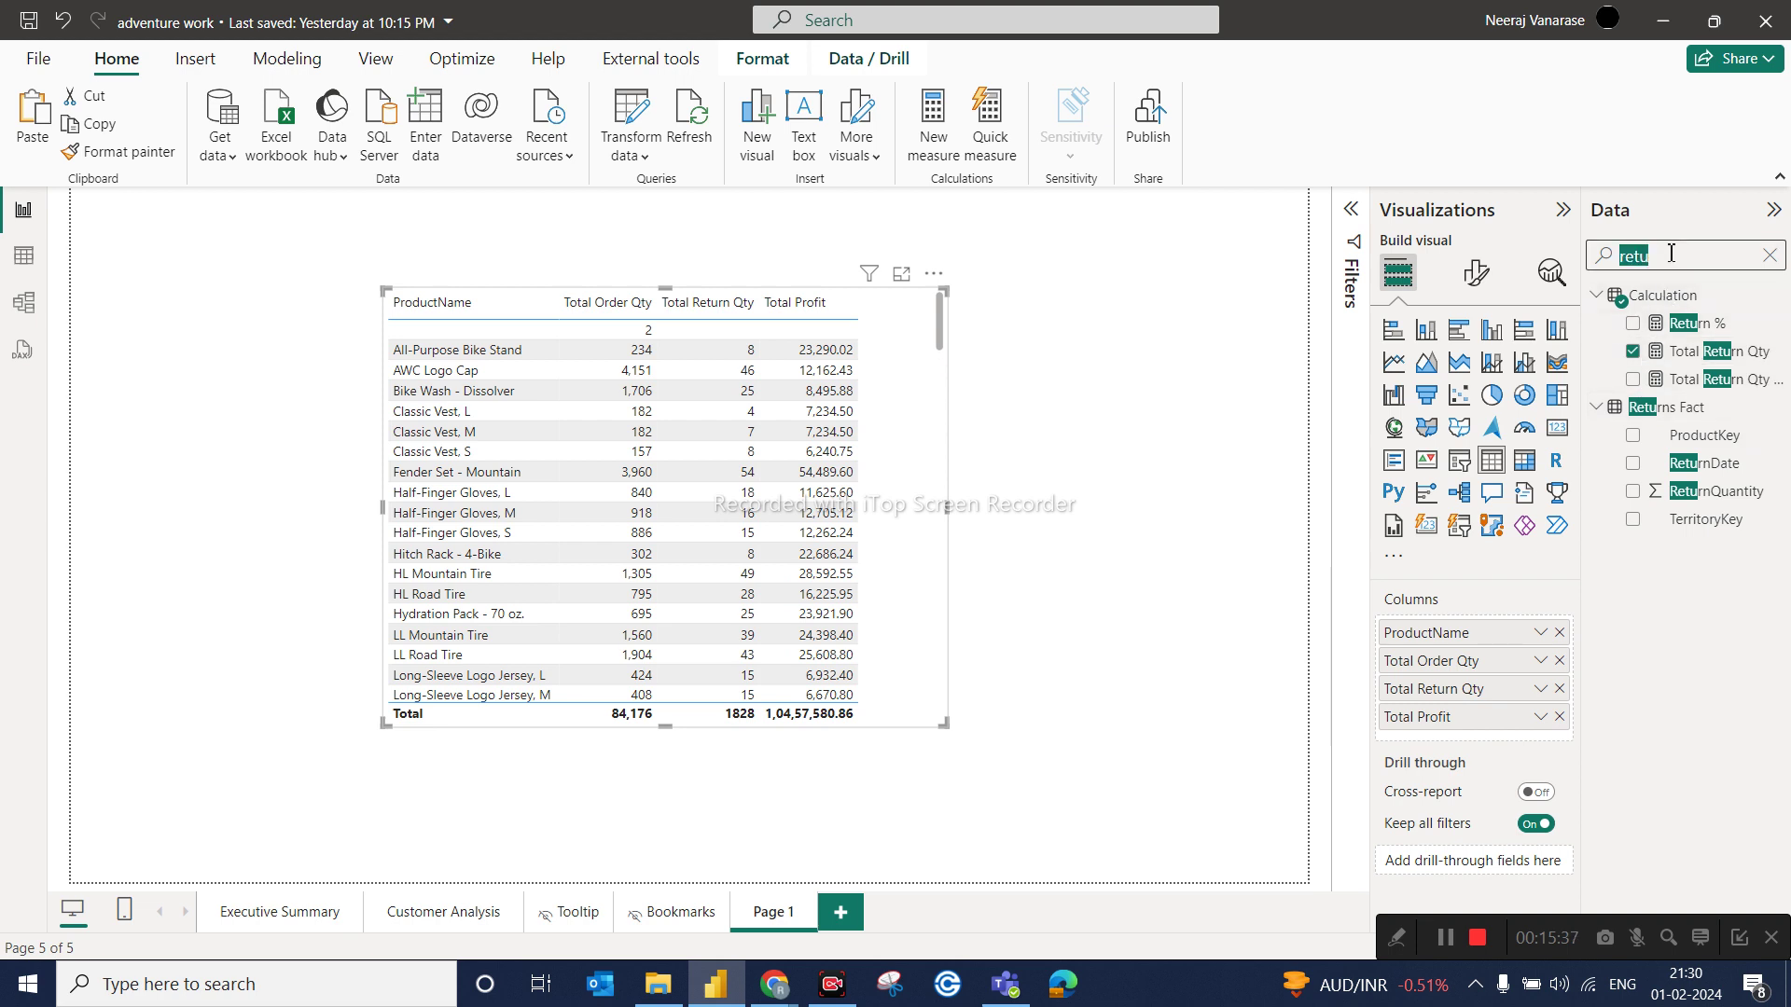
text(reve)
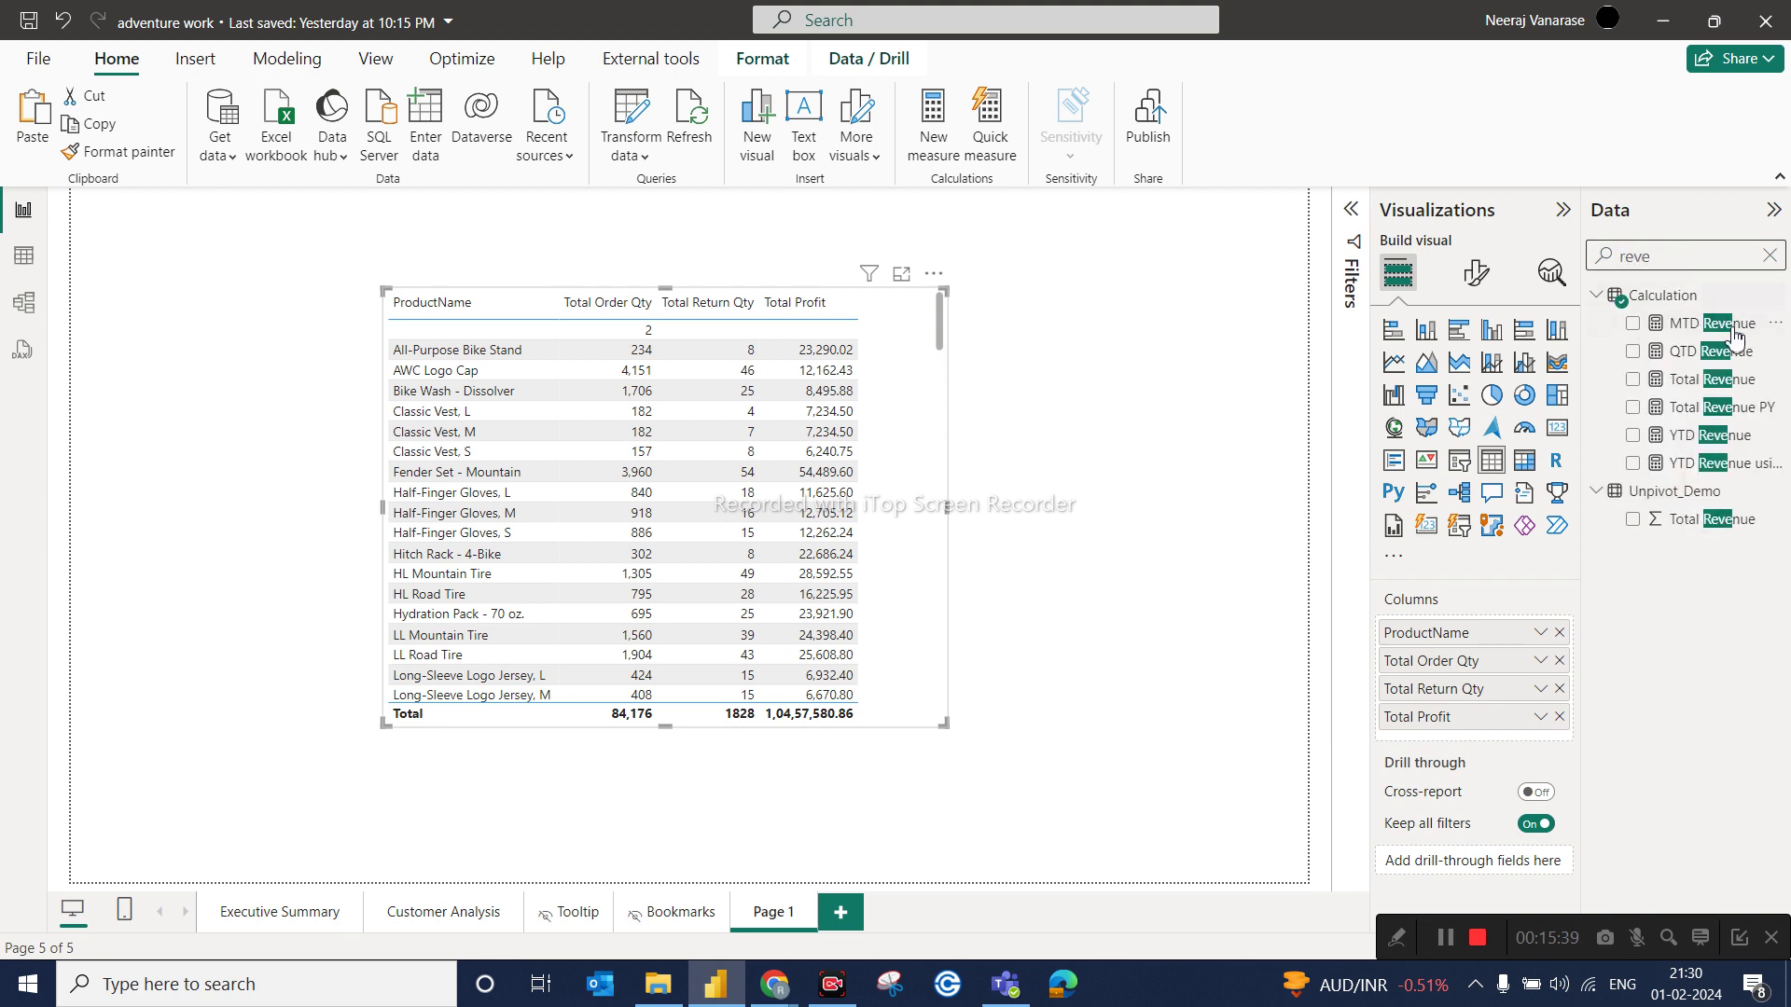
drag(1721, 392, 1540, 714)
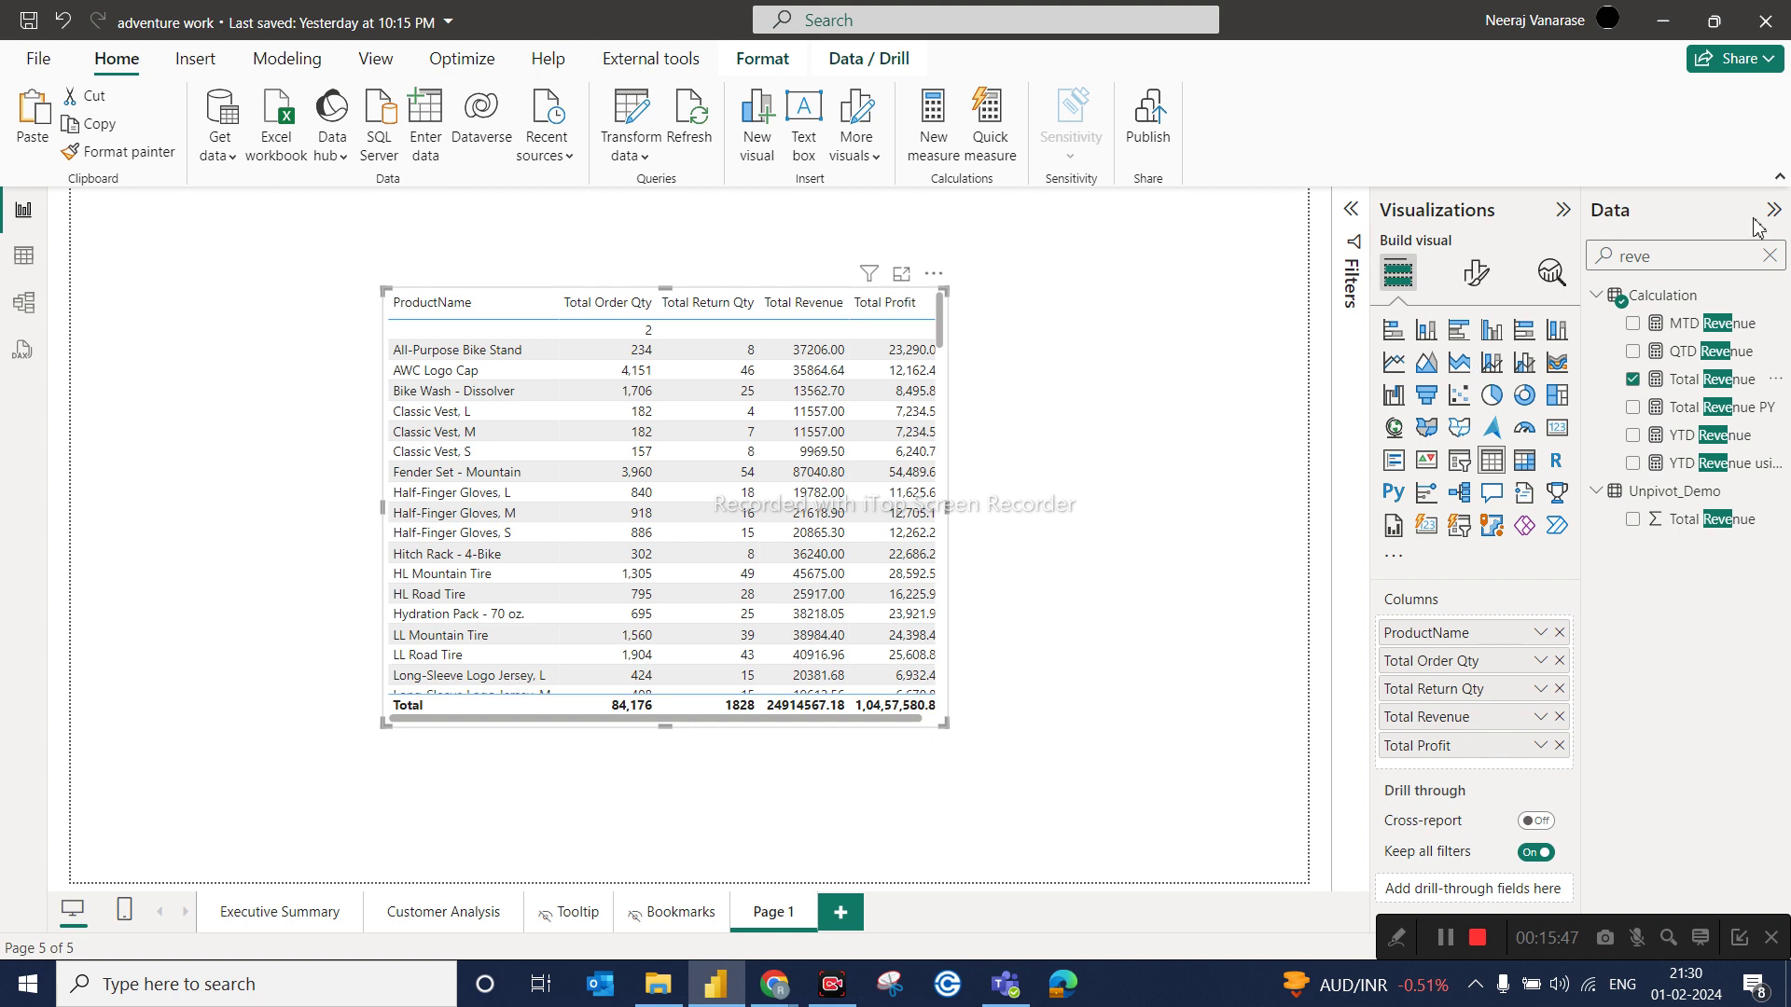
- Add a Total Cost column and enlarge the table to show more rows
double_click(1678, 259)
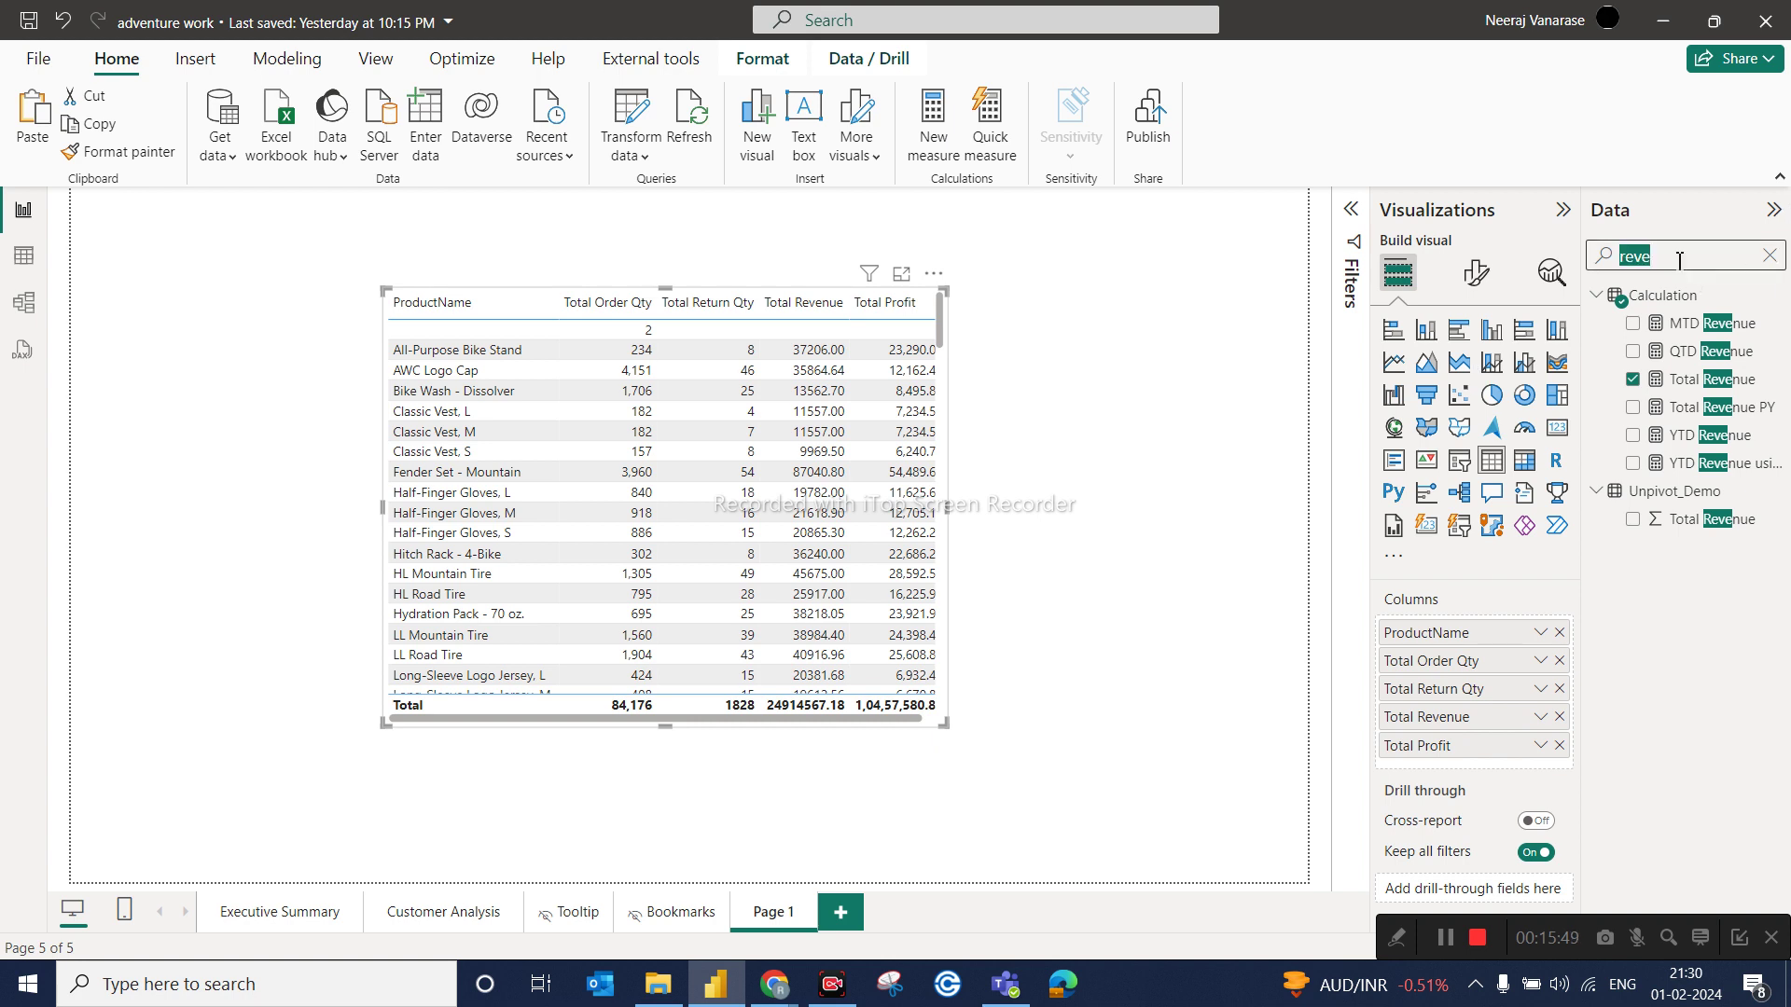
text(cost)
drag(1721, 323, 1541, 737)
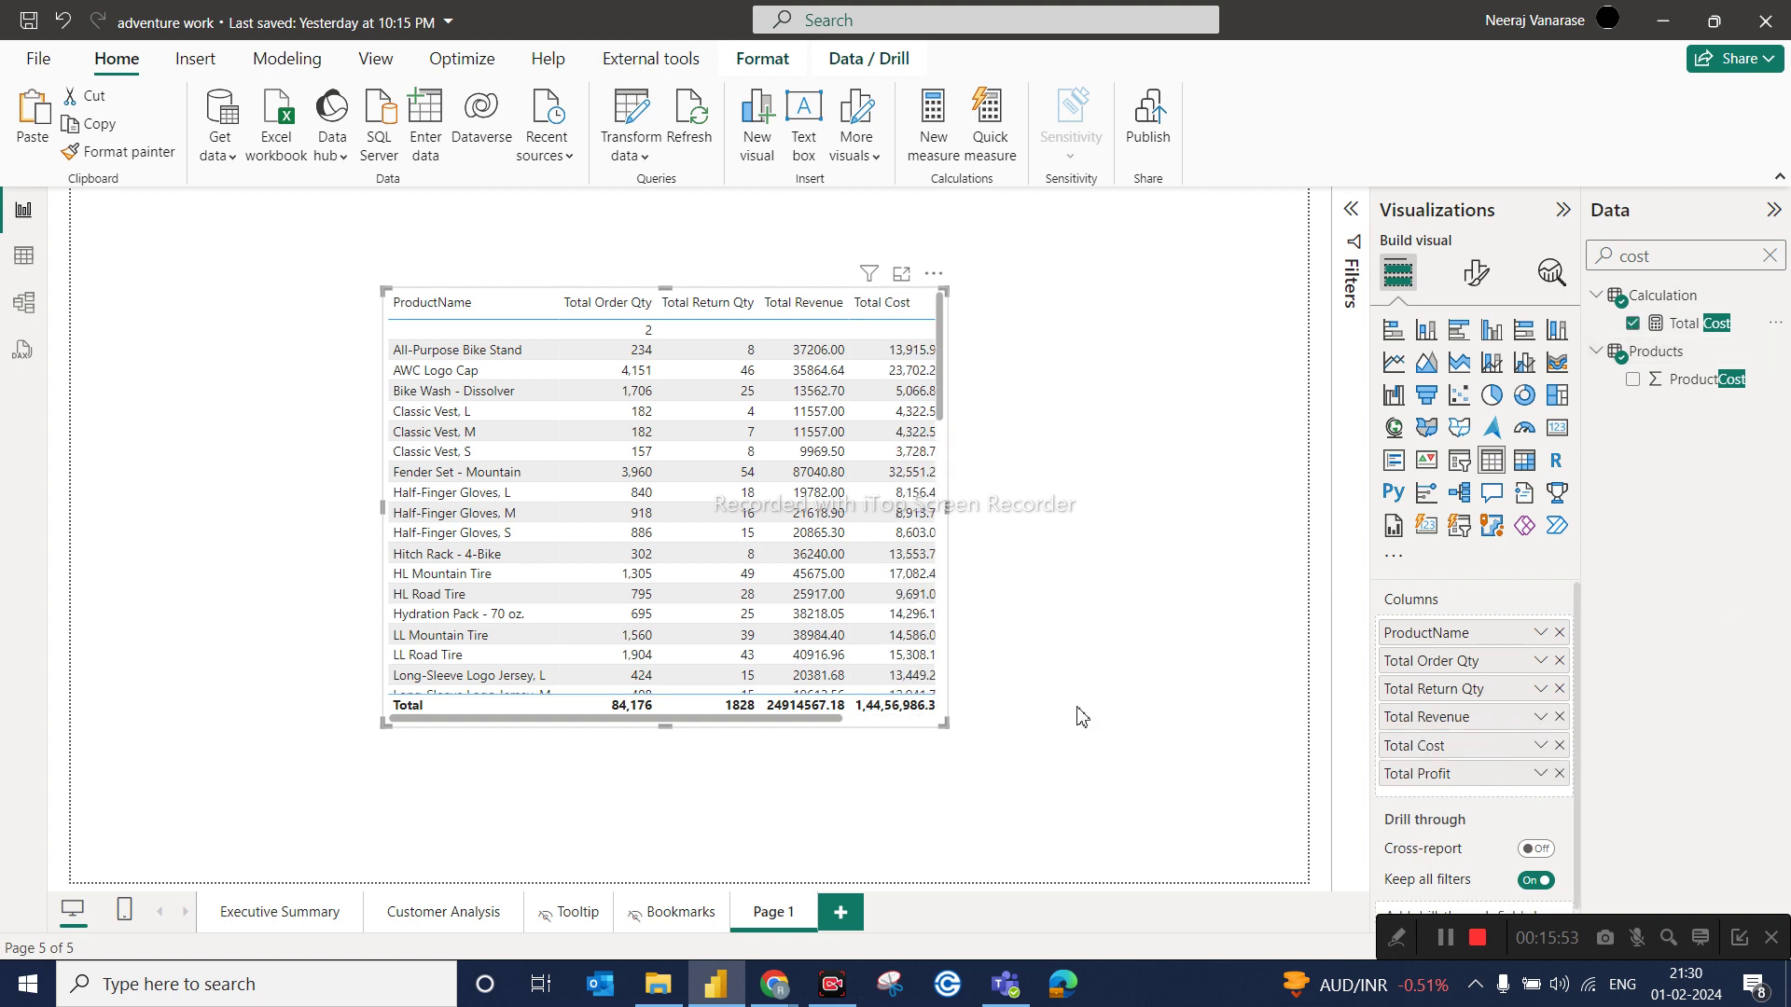
drag(947, 729, 1080, 844)
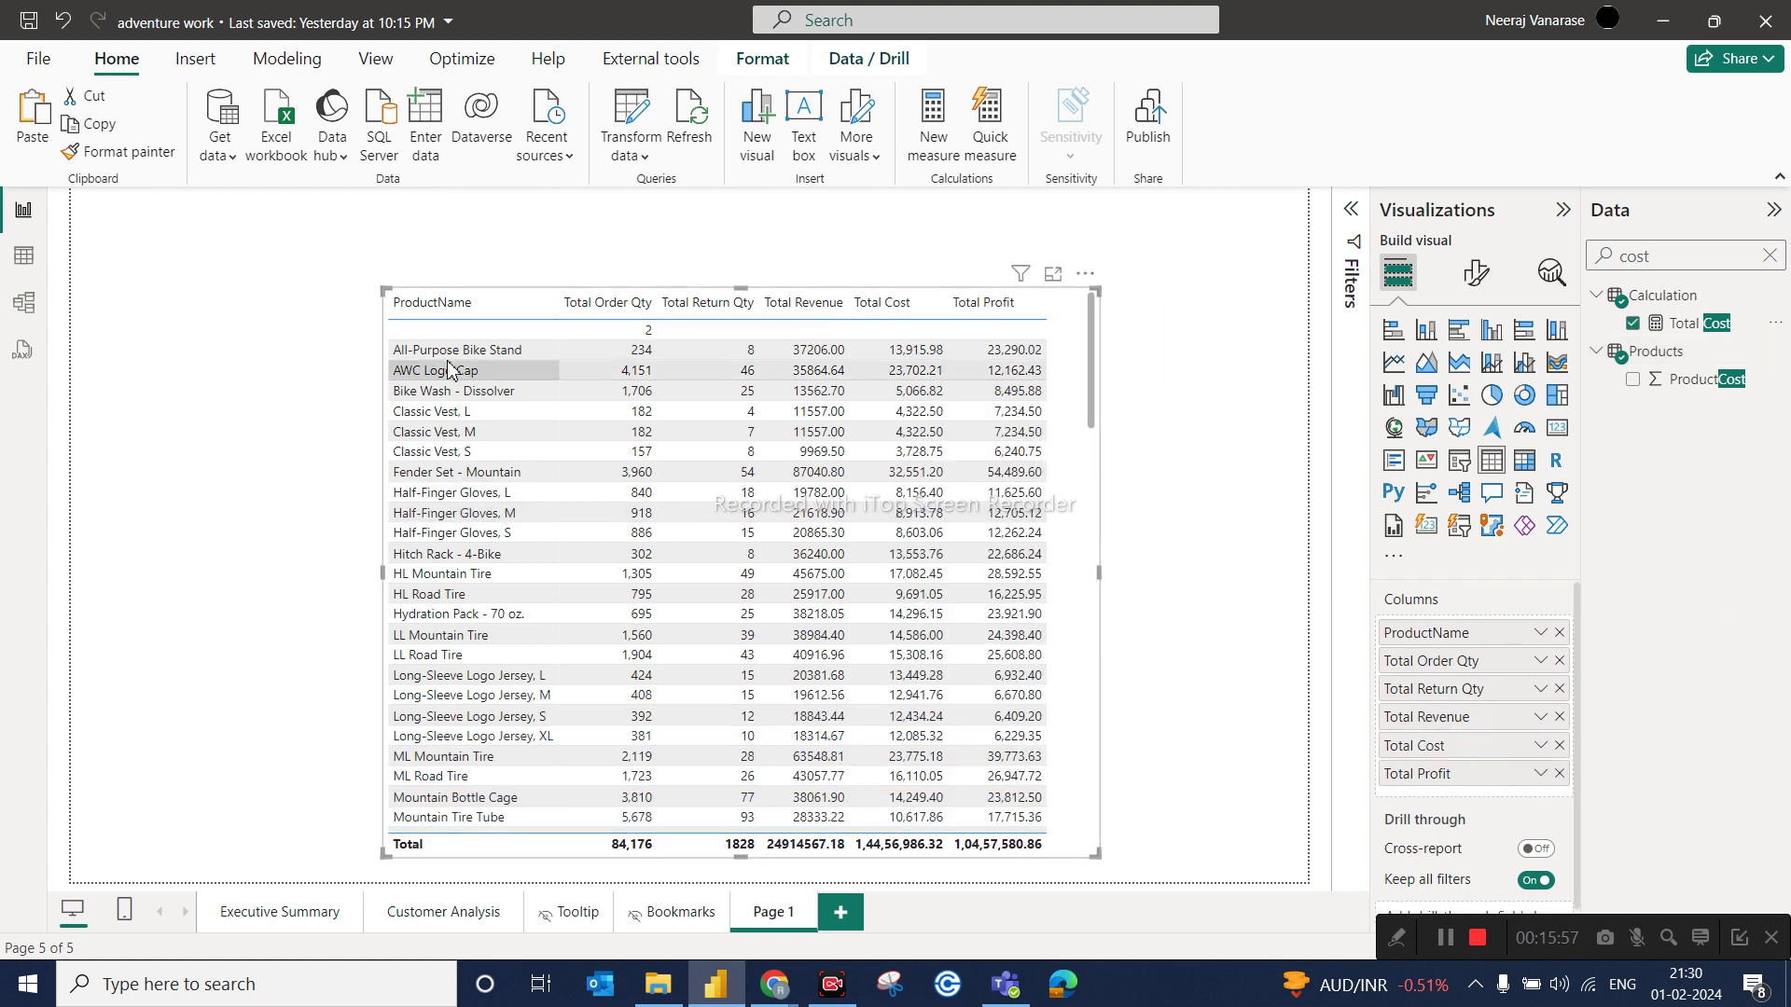
click(1153, 684)
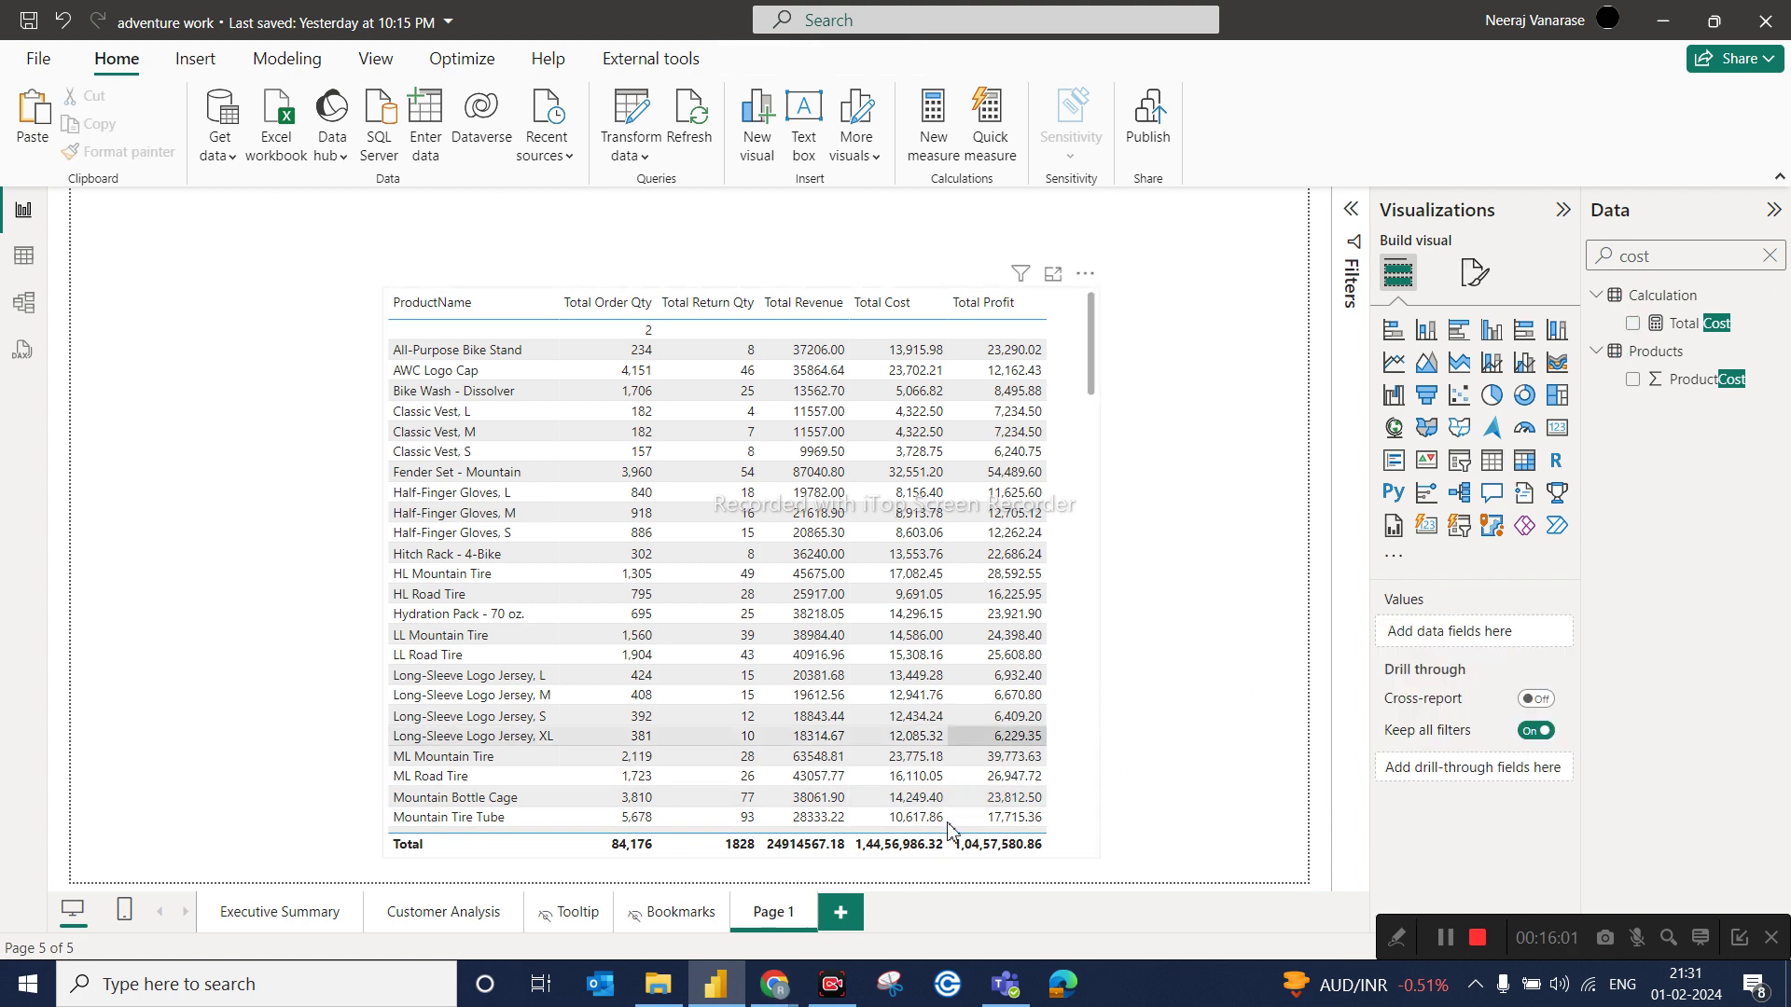
click(286, 919)
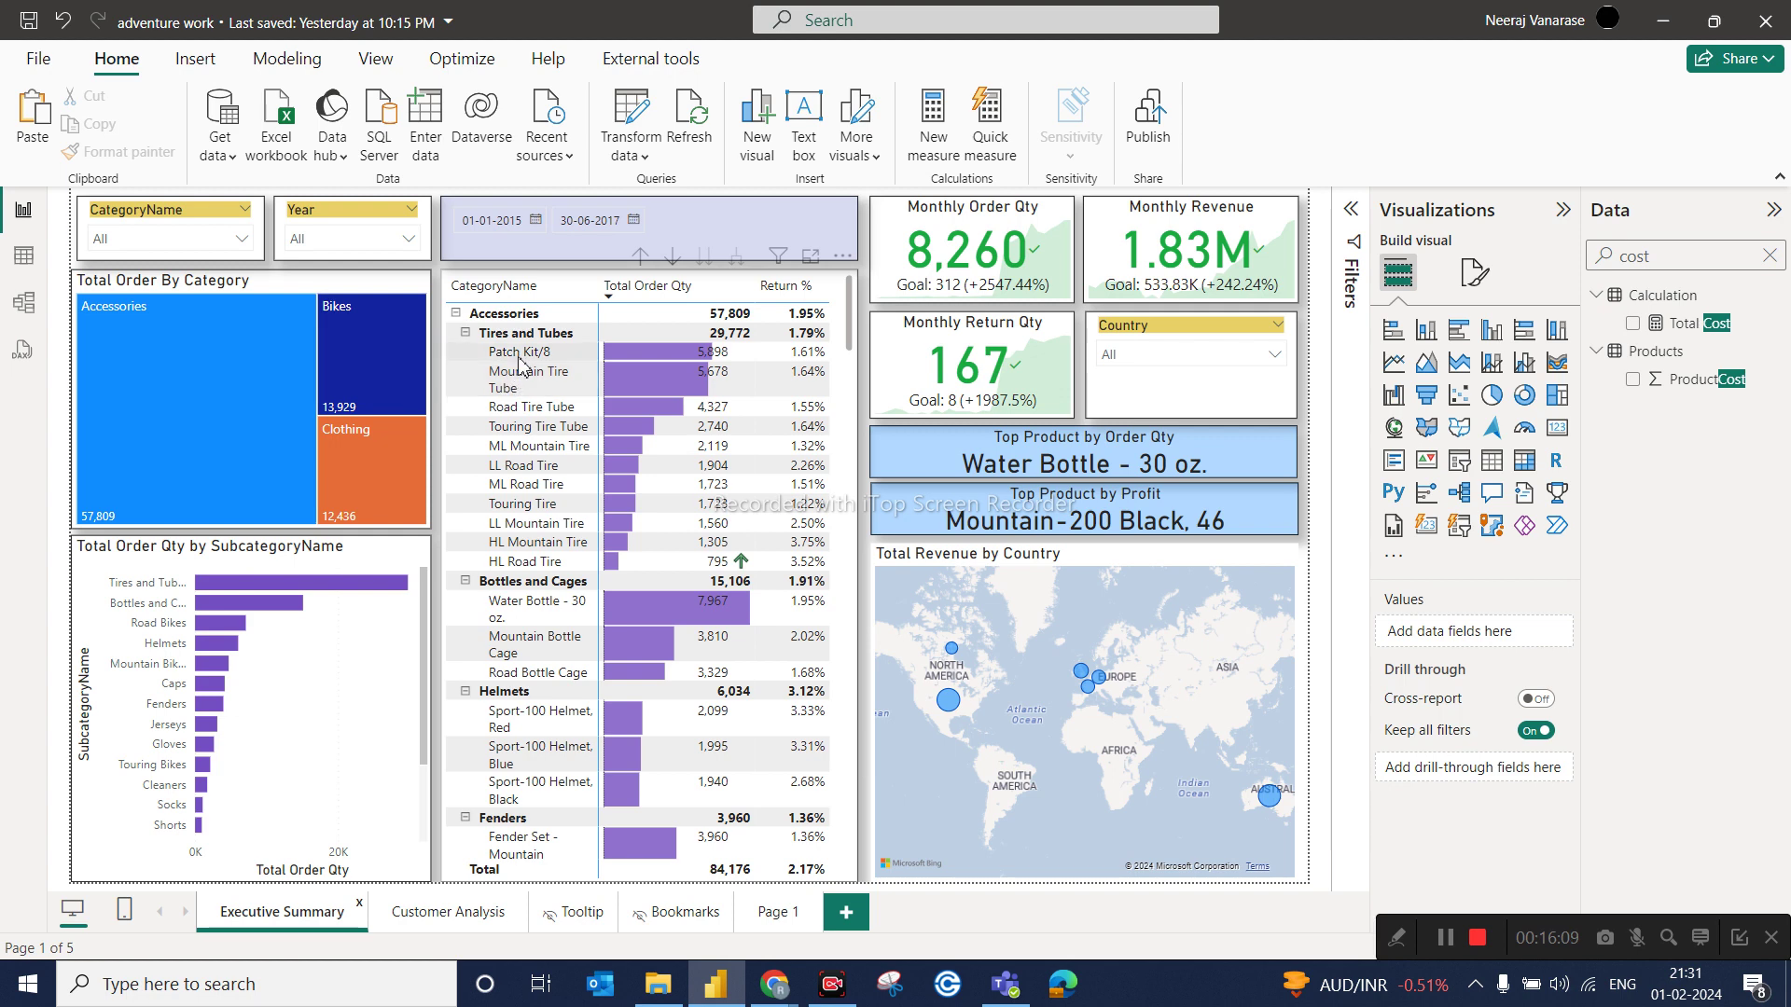
mouse_move(520, 365)
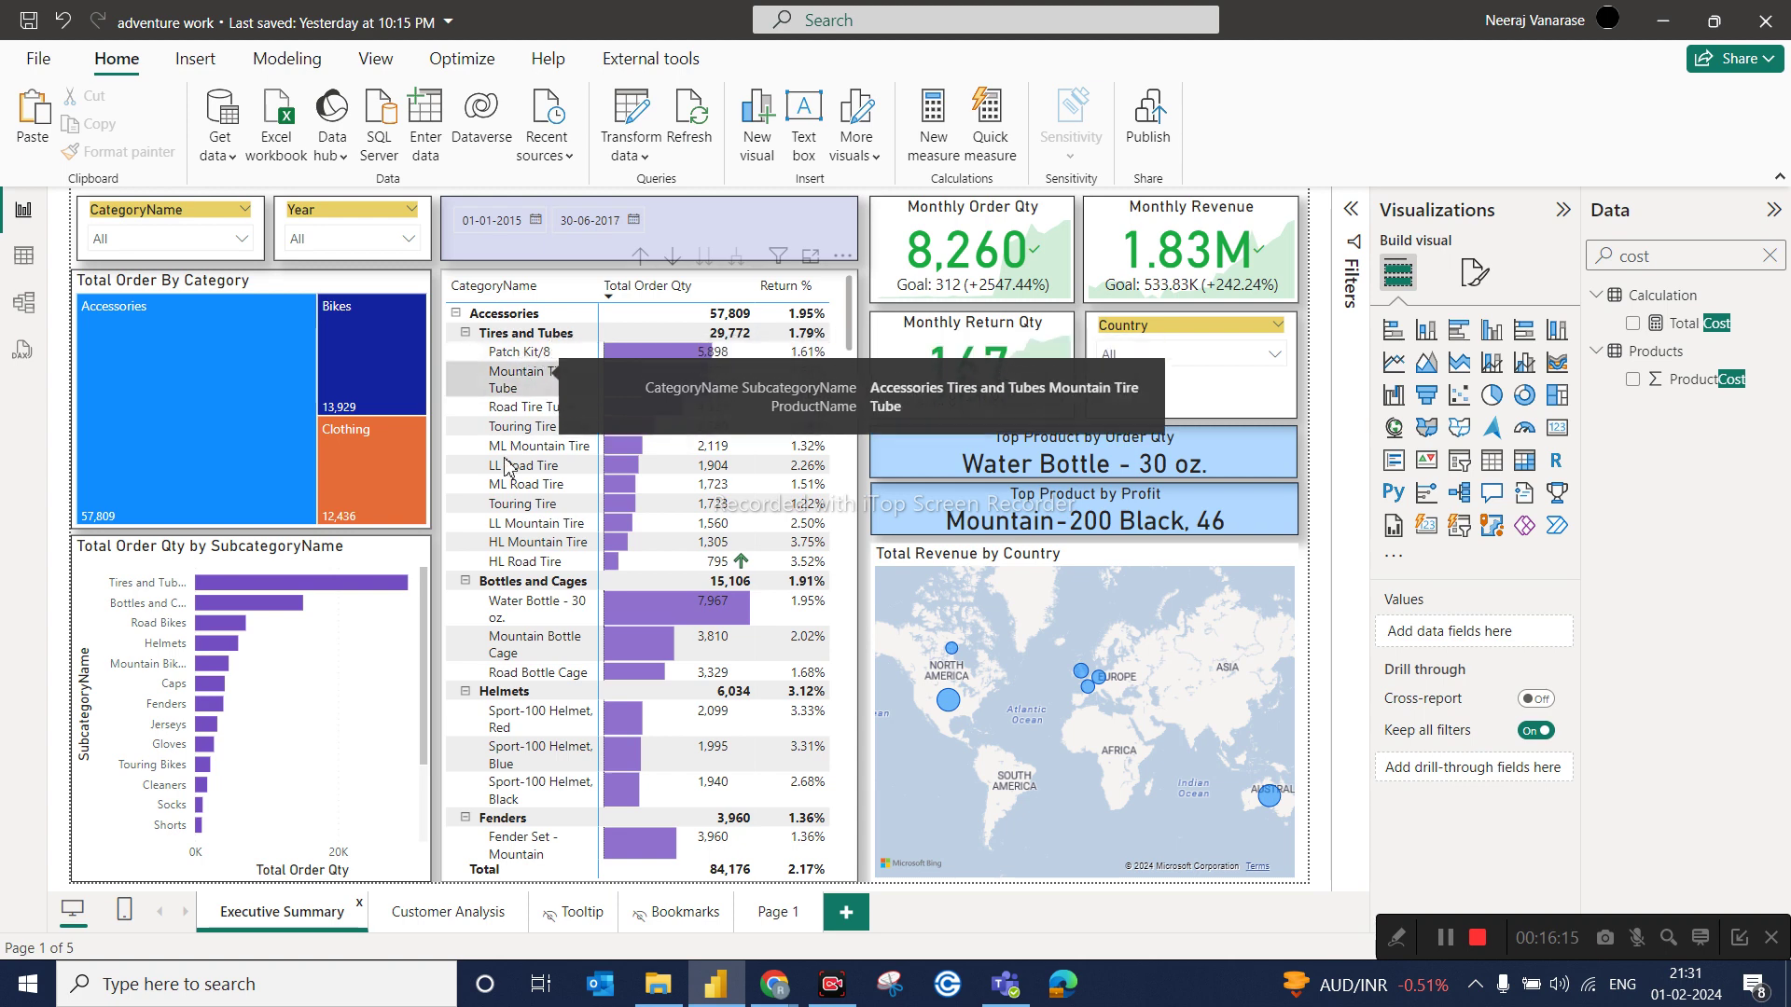
mouse_move(185, 356)
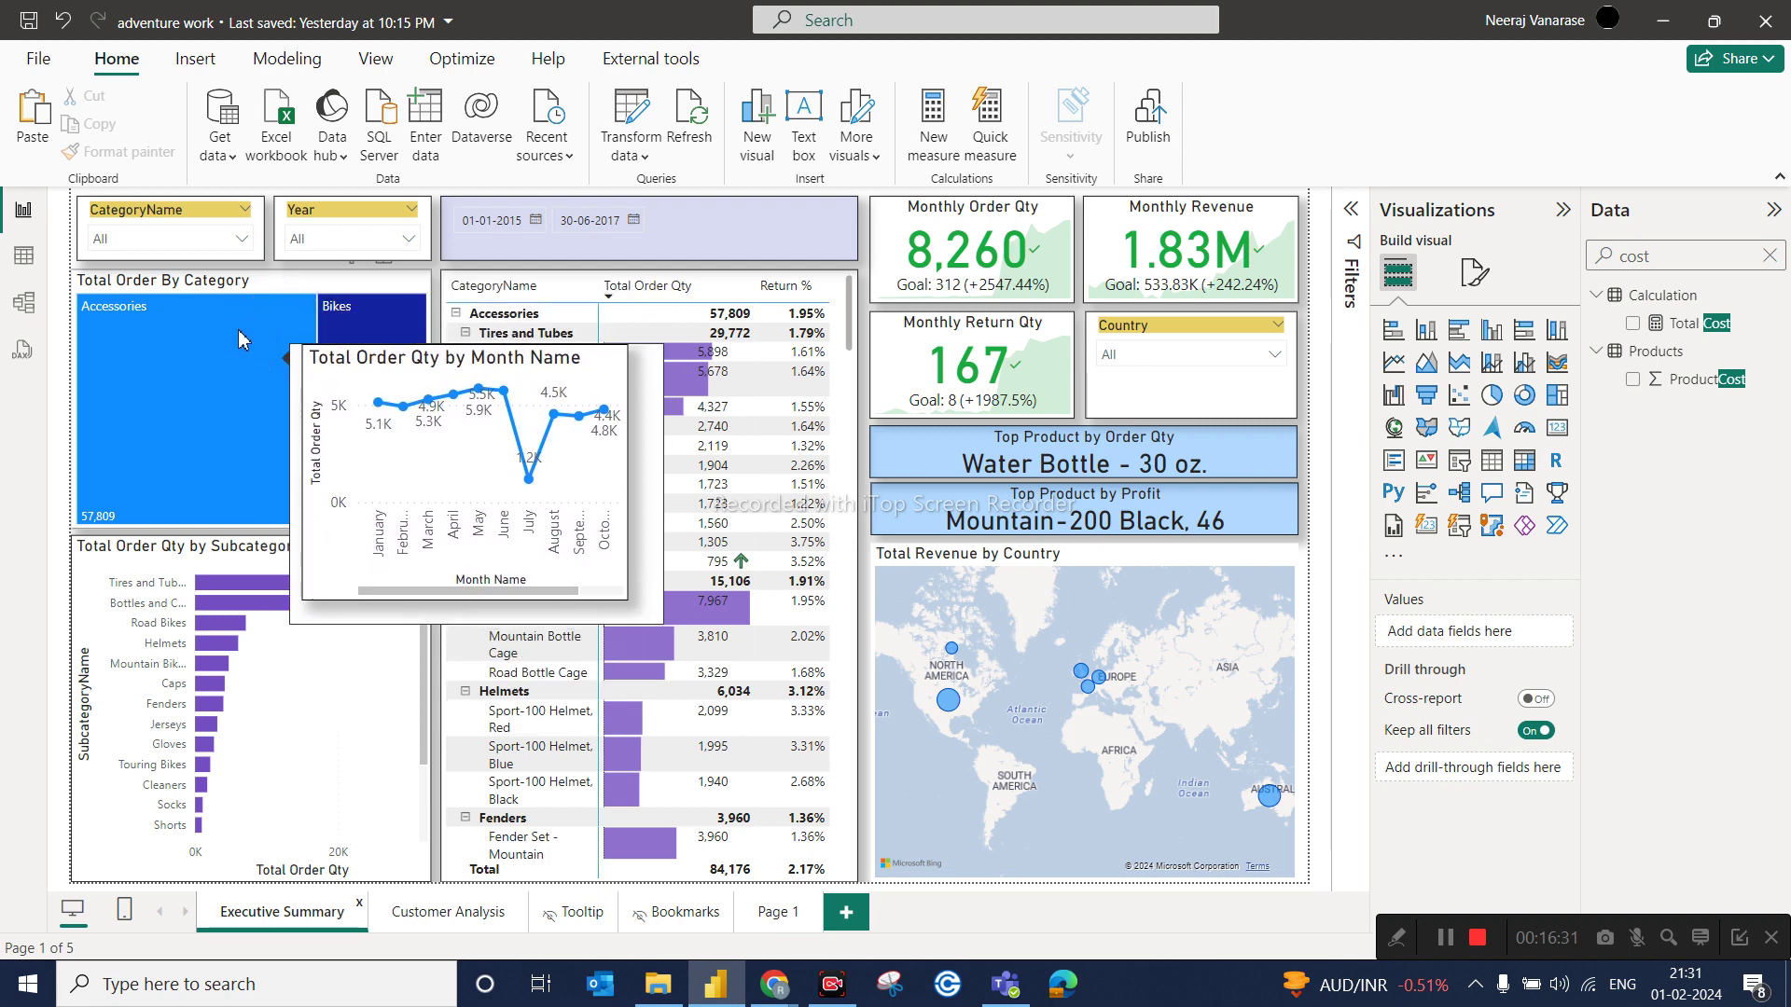
click(244, 280)
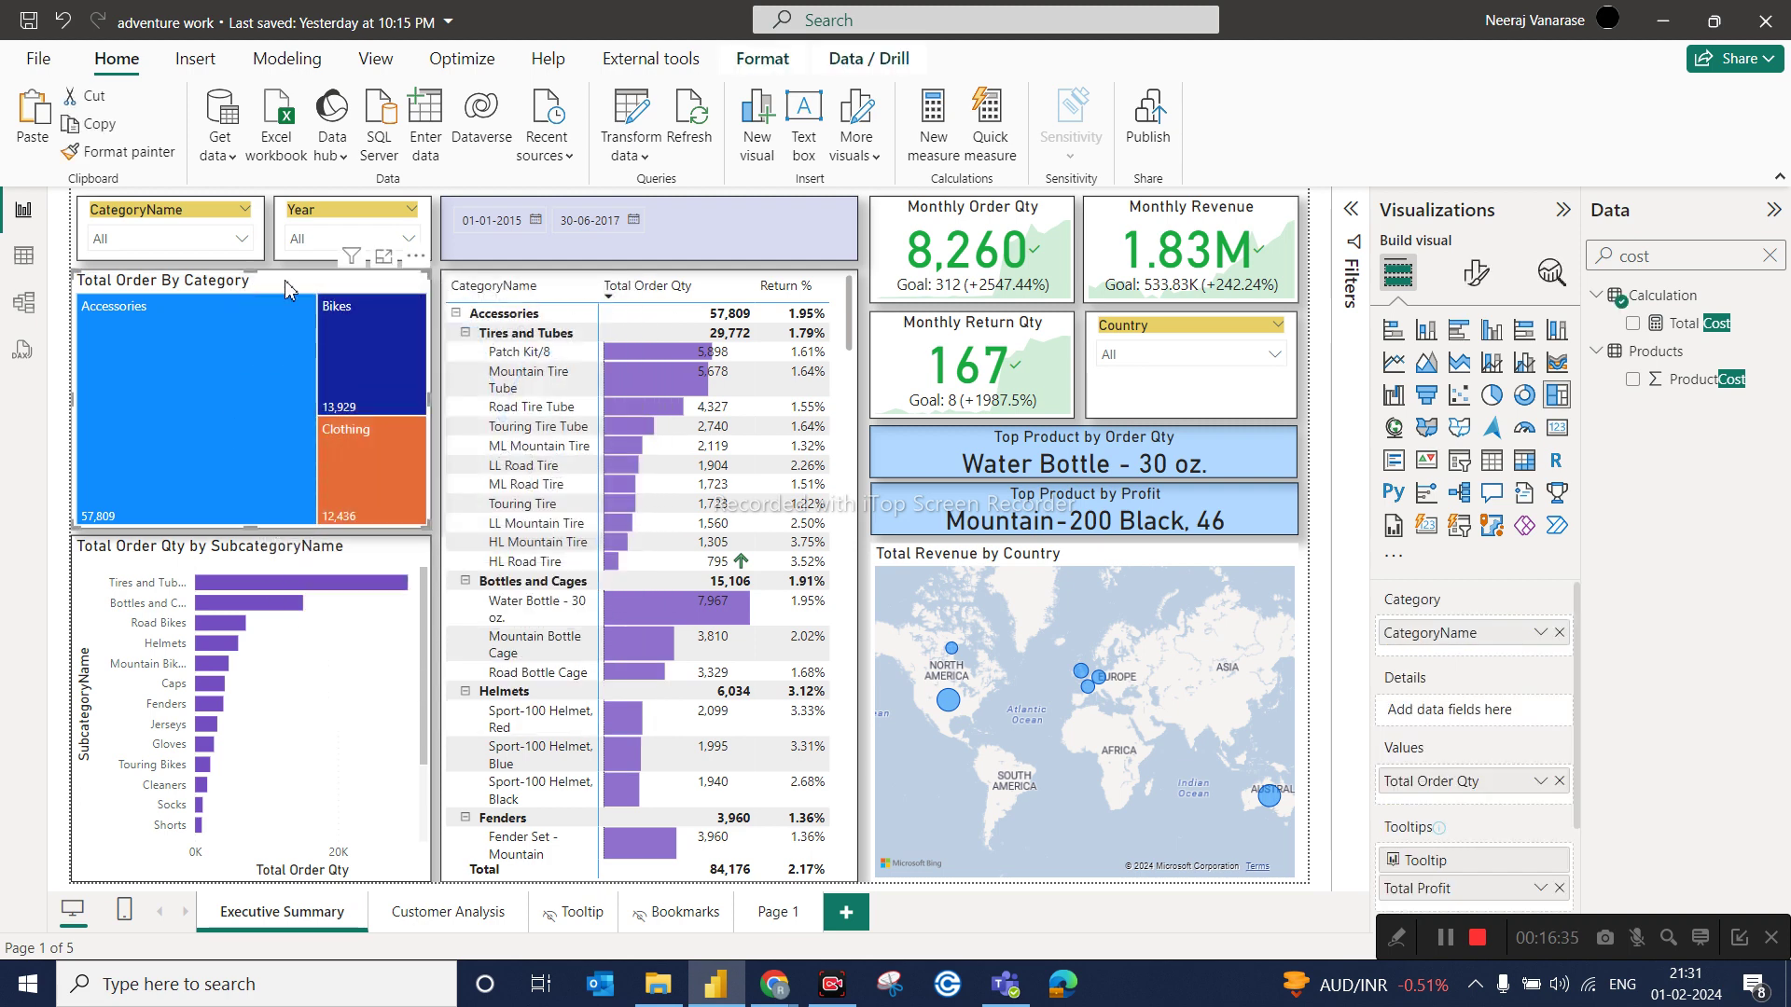
click(780, 919)
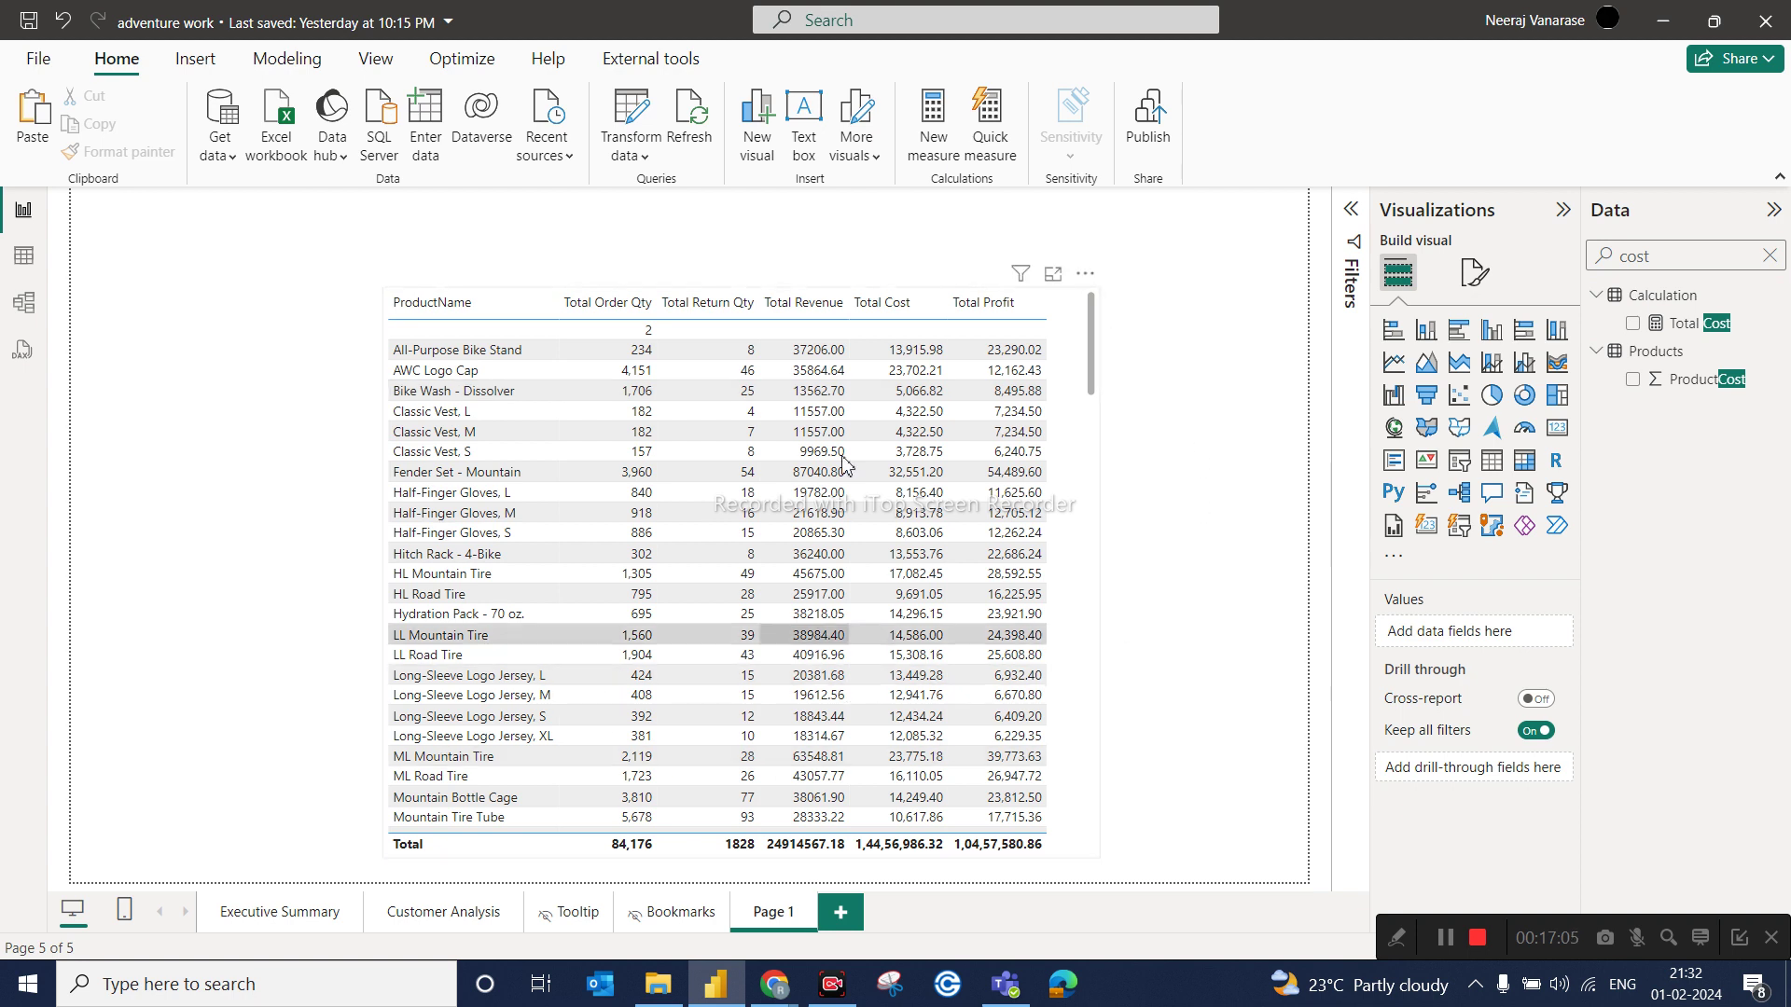
click(308, 934)
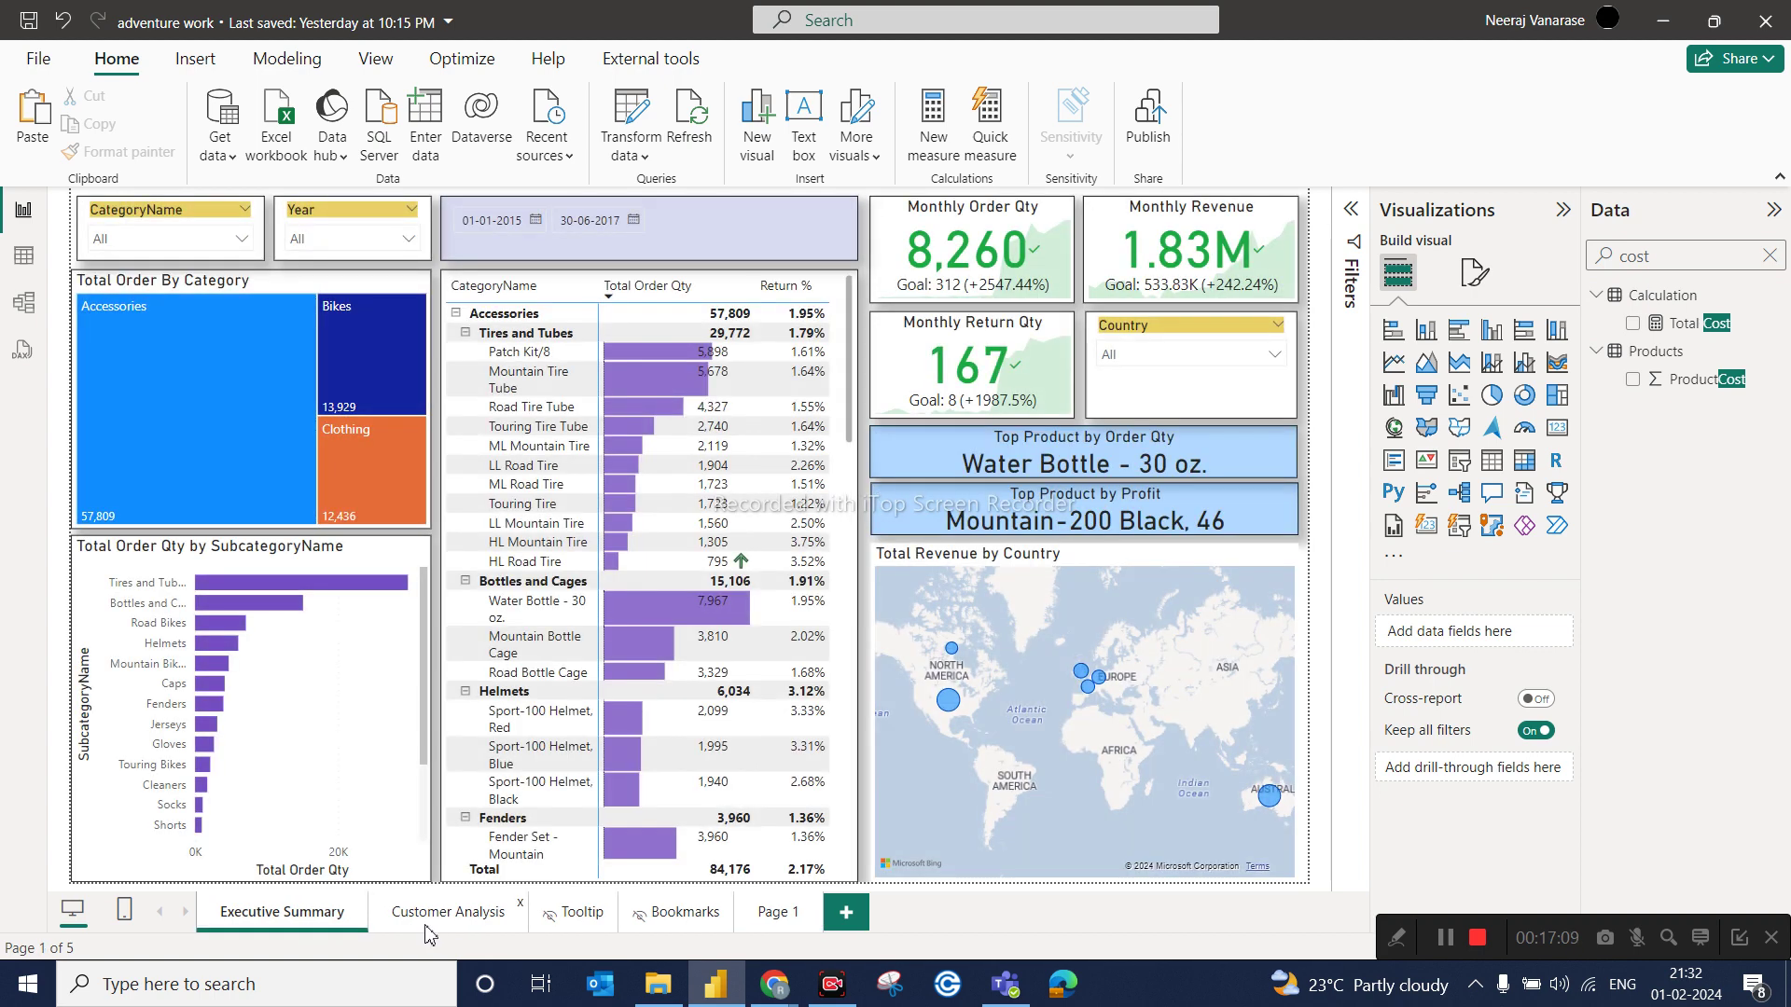
click(439, 914)
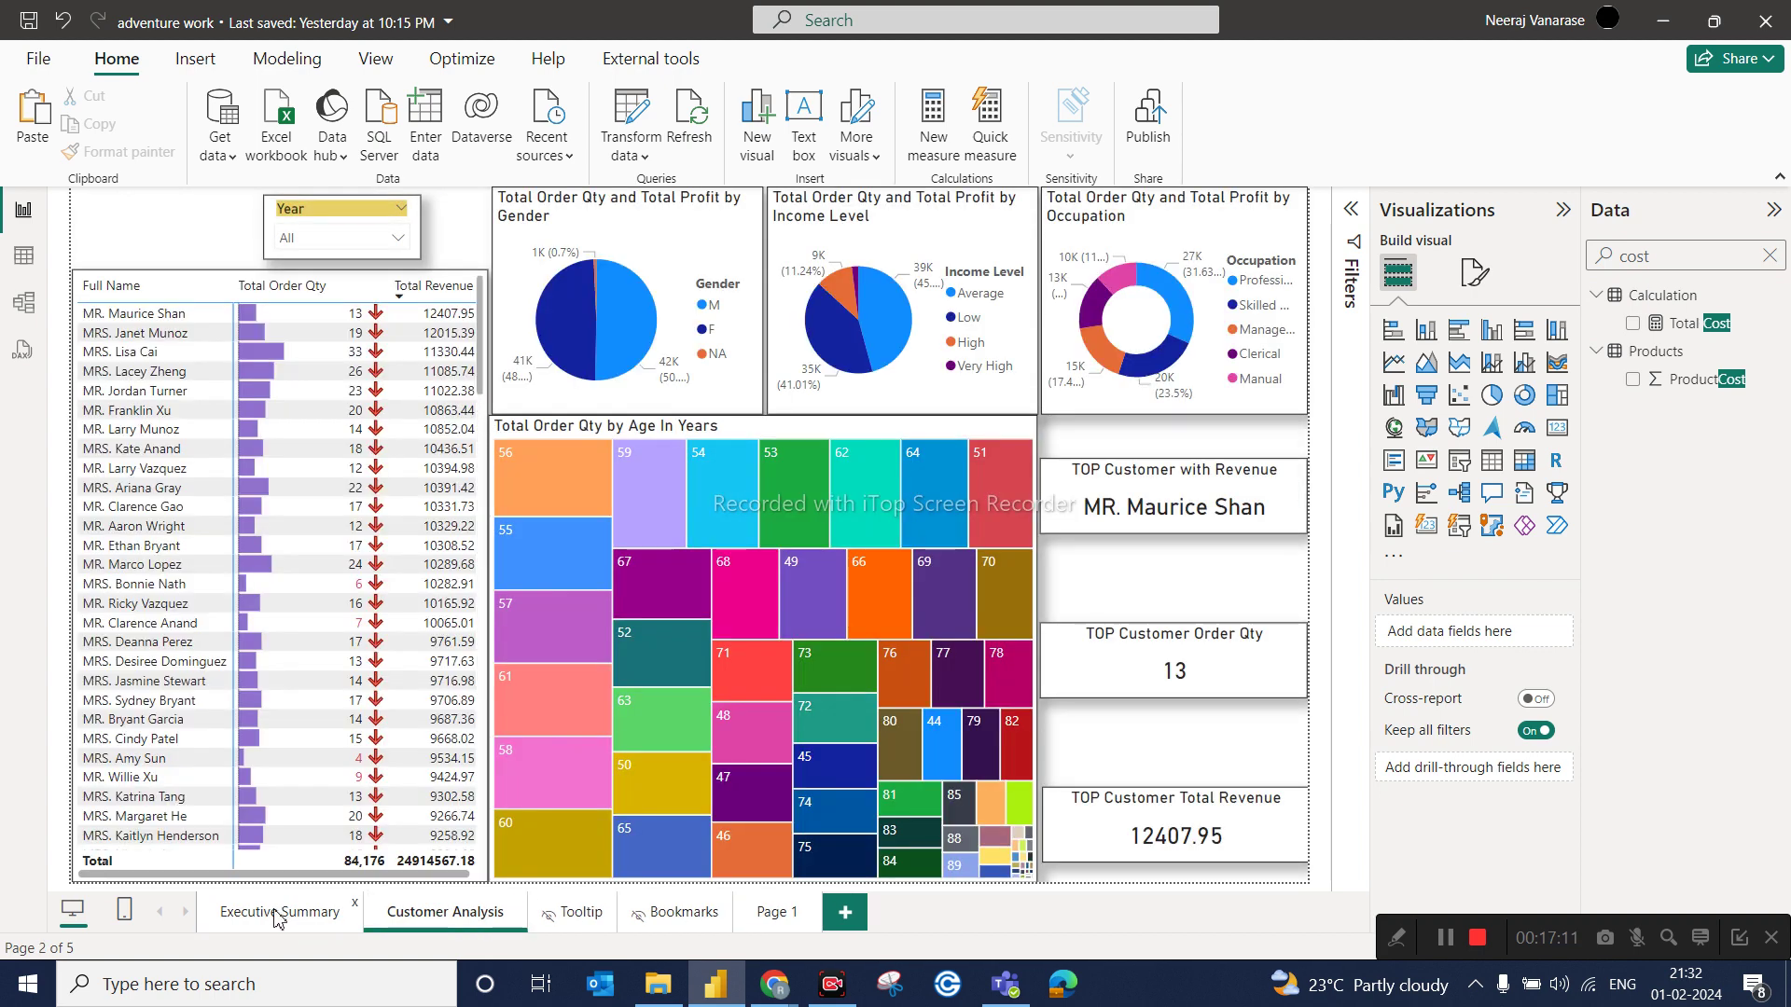
click(277, 914)
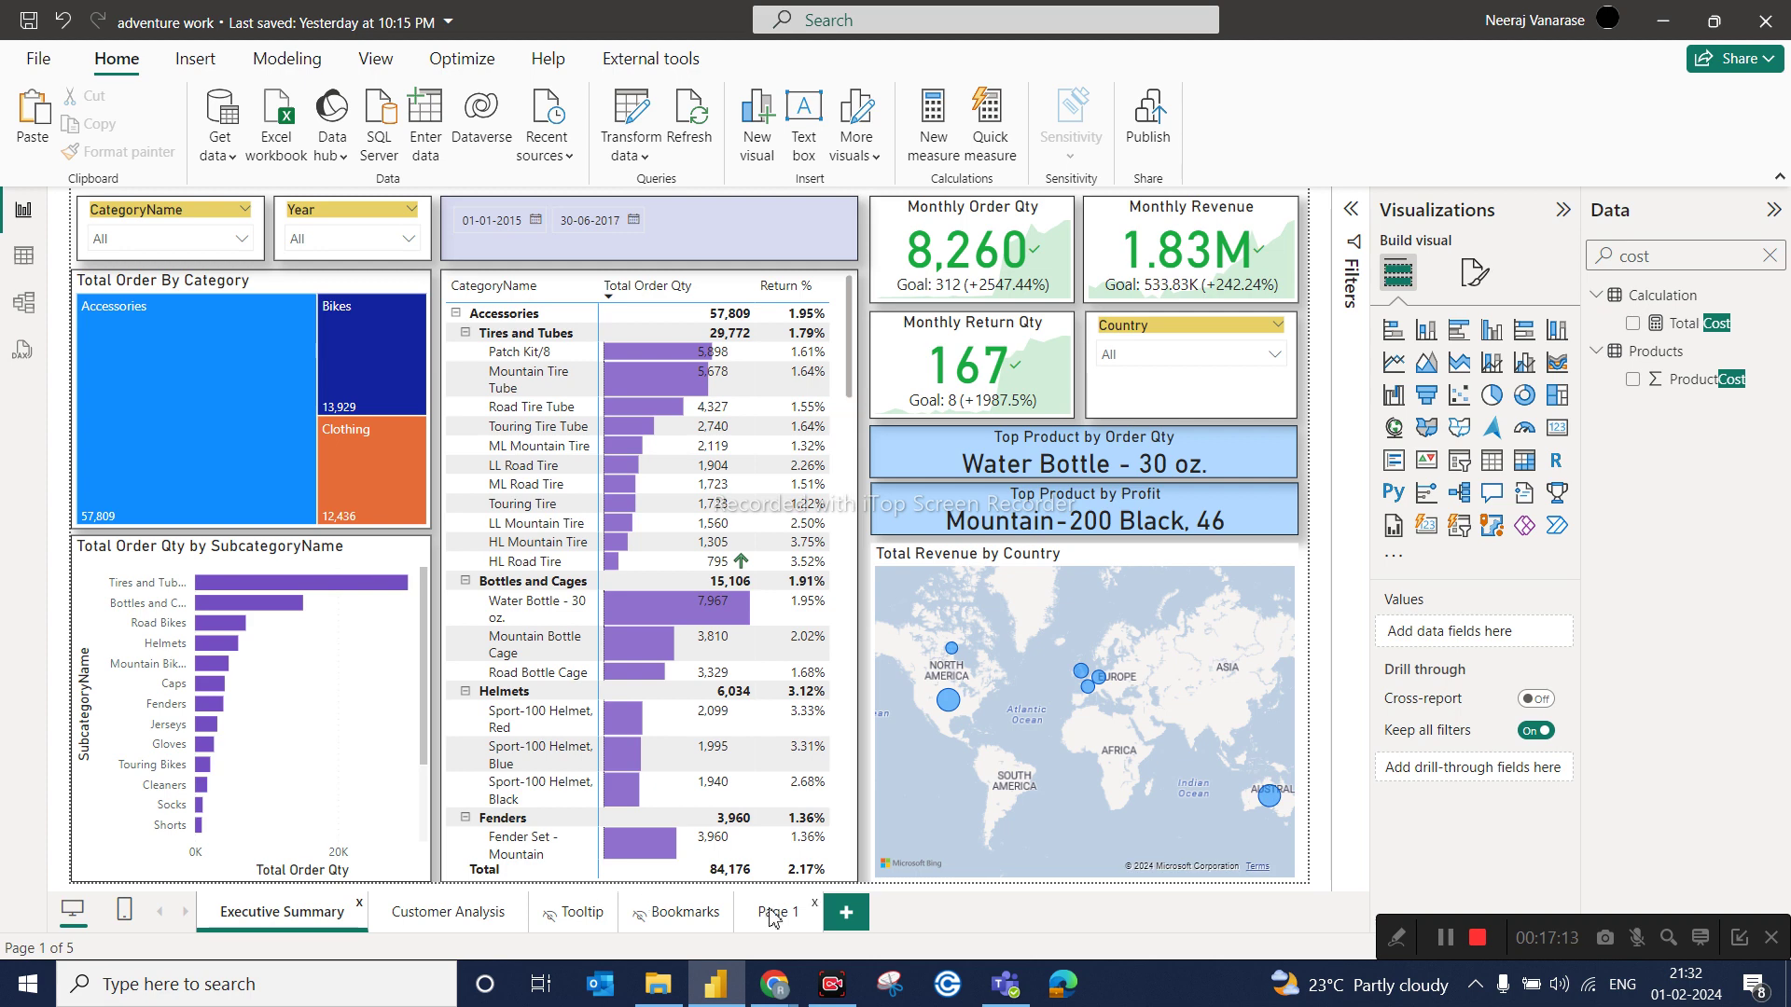
click(770, 915)
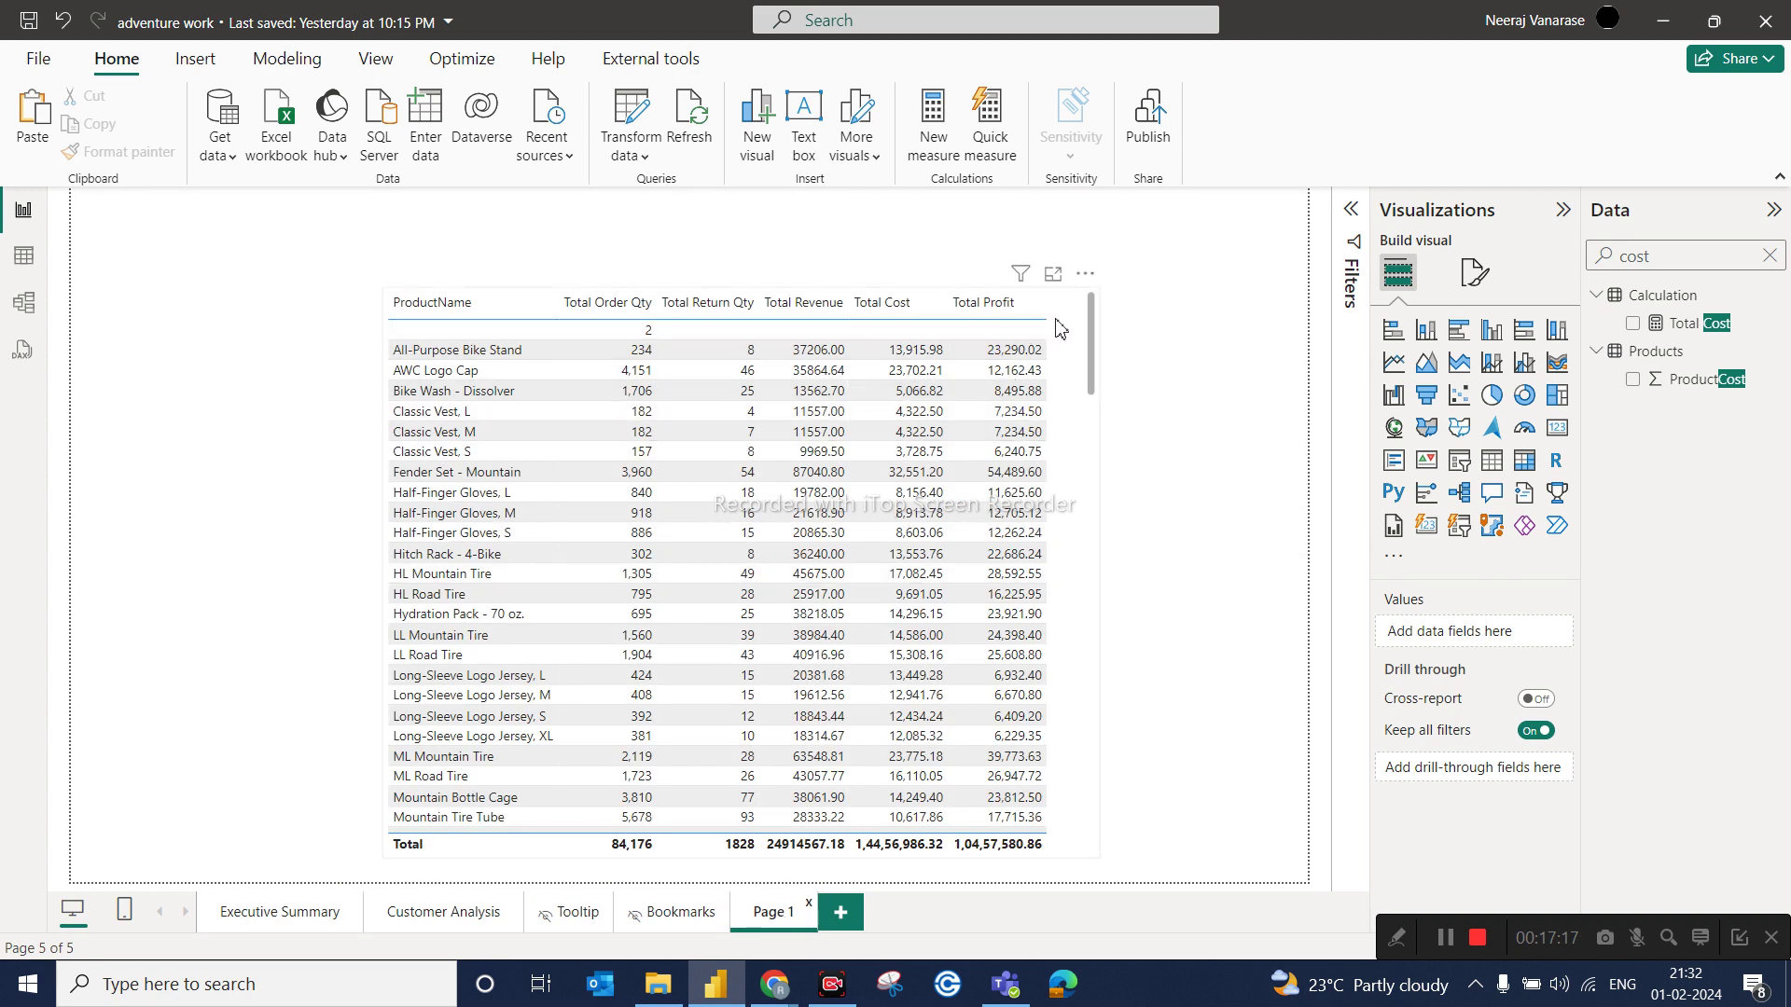
- With no visual selected, search 'tota' and put Total Order Qty in Page 1's Drill through well
click(1086, 338)
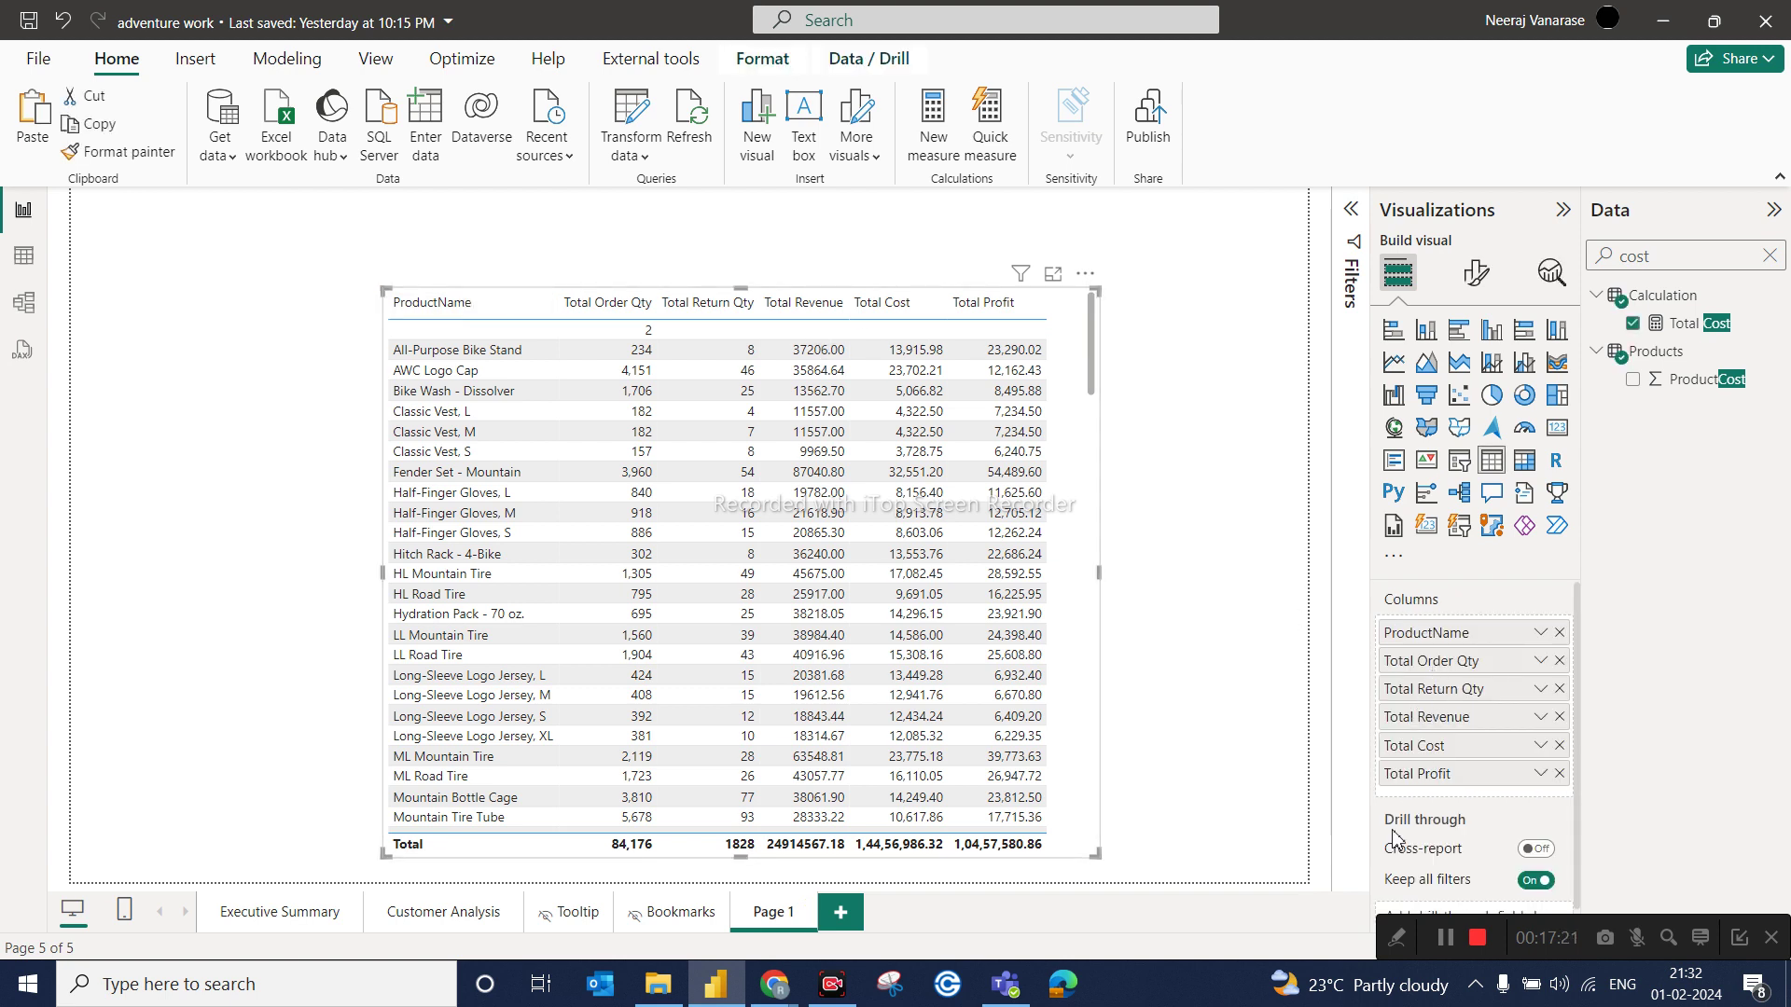
click(1169, 509)
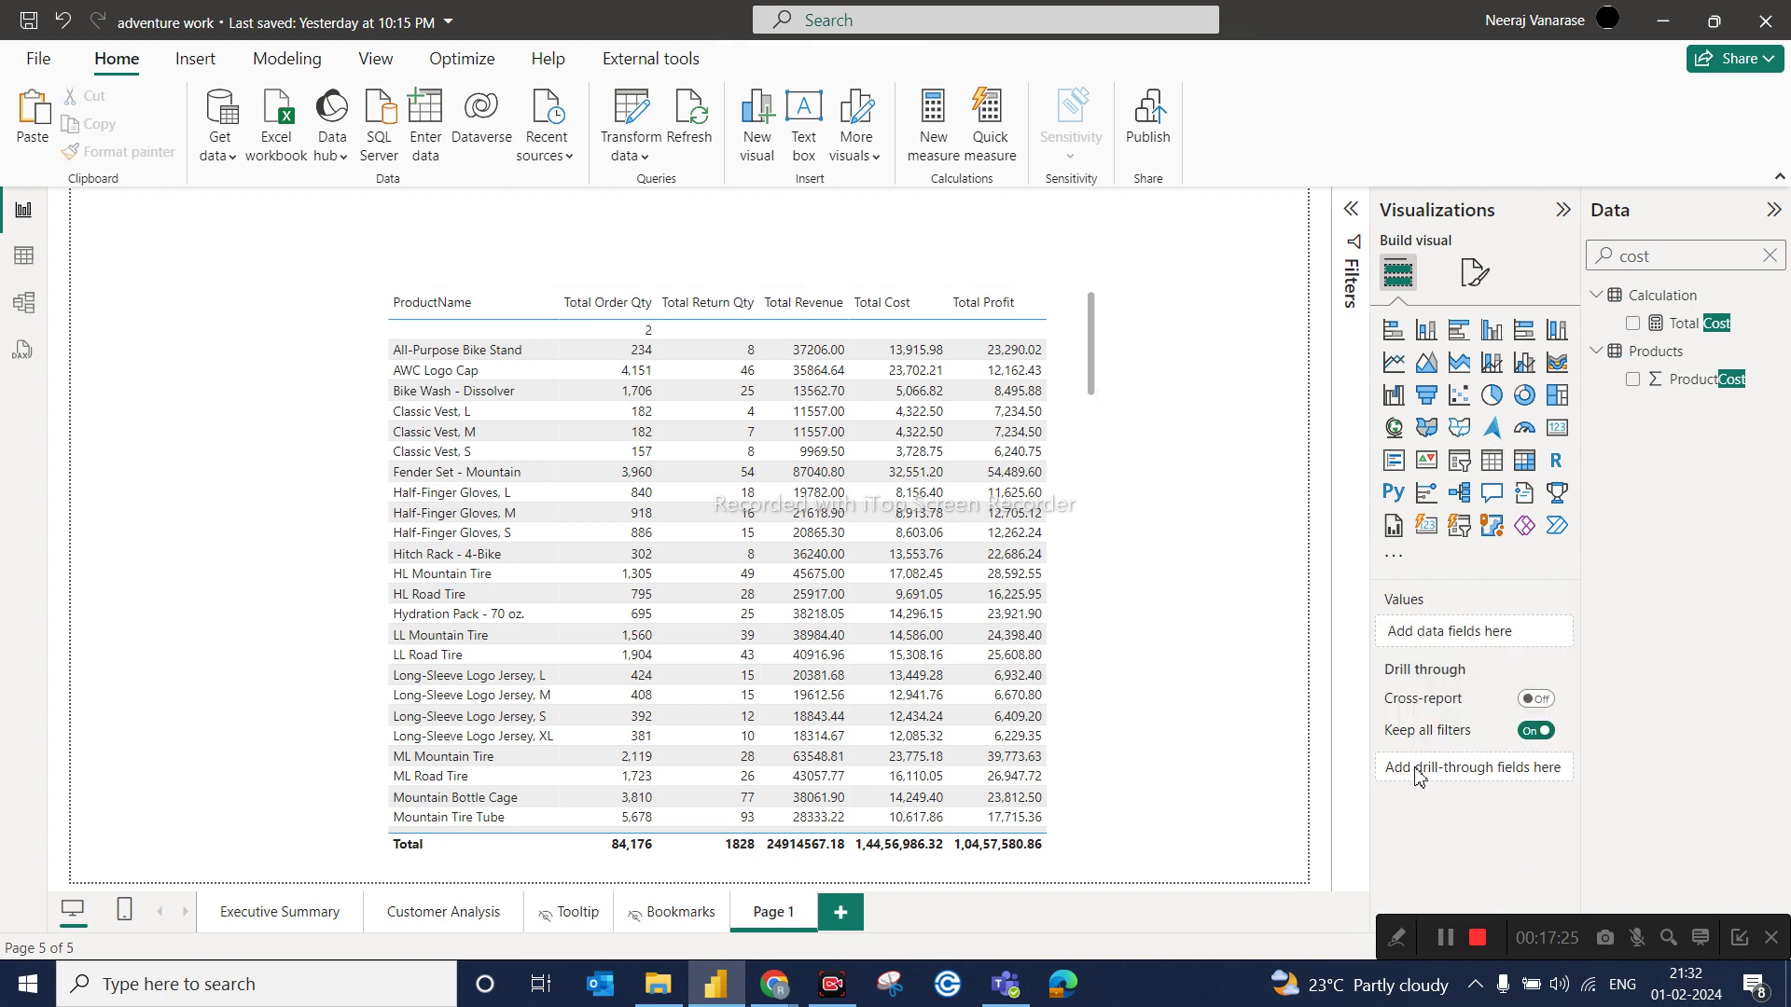
double_click(1662, 258)
text(tota)
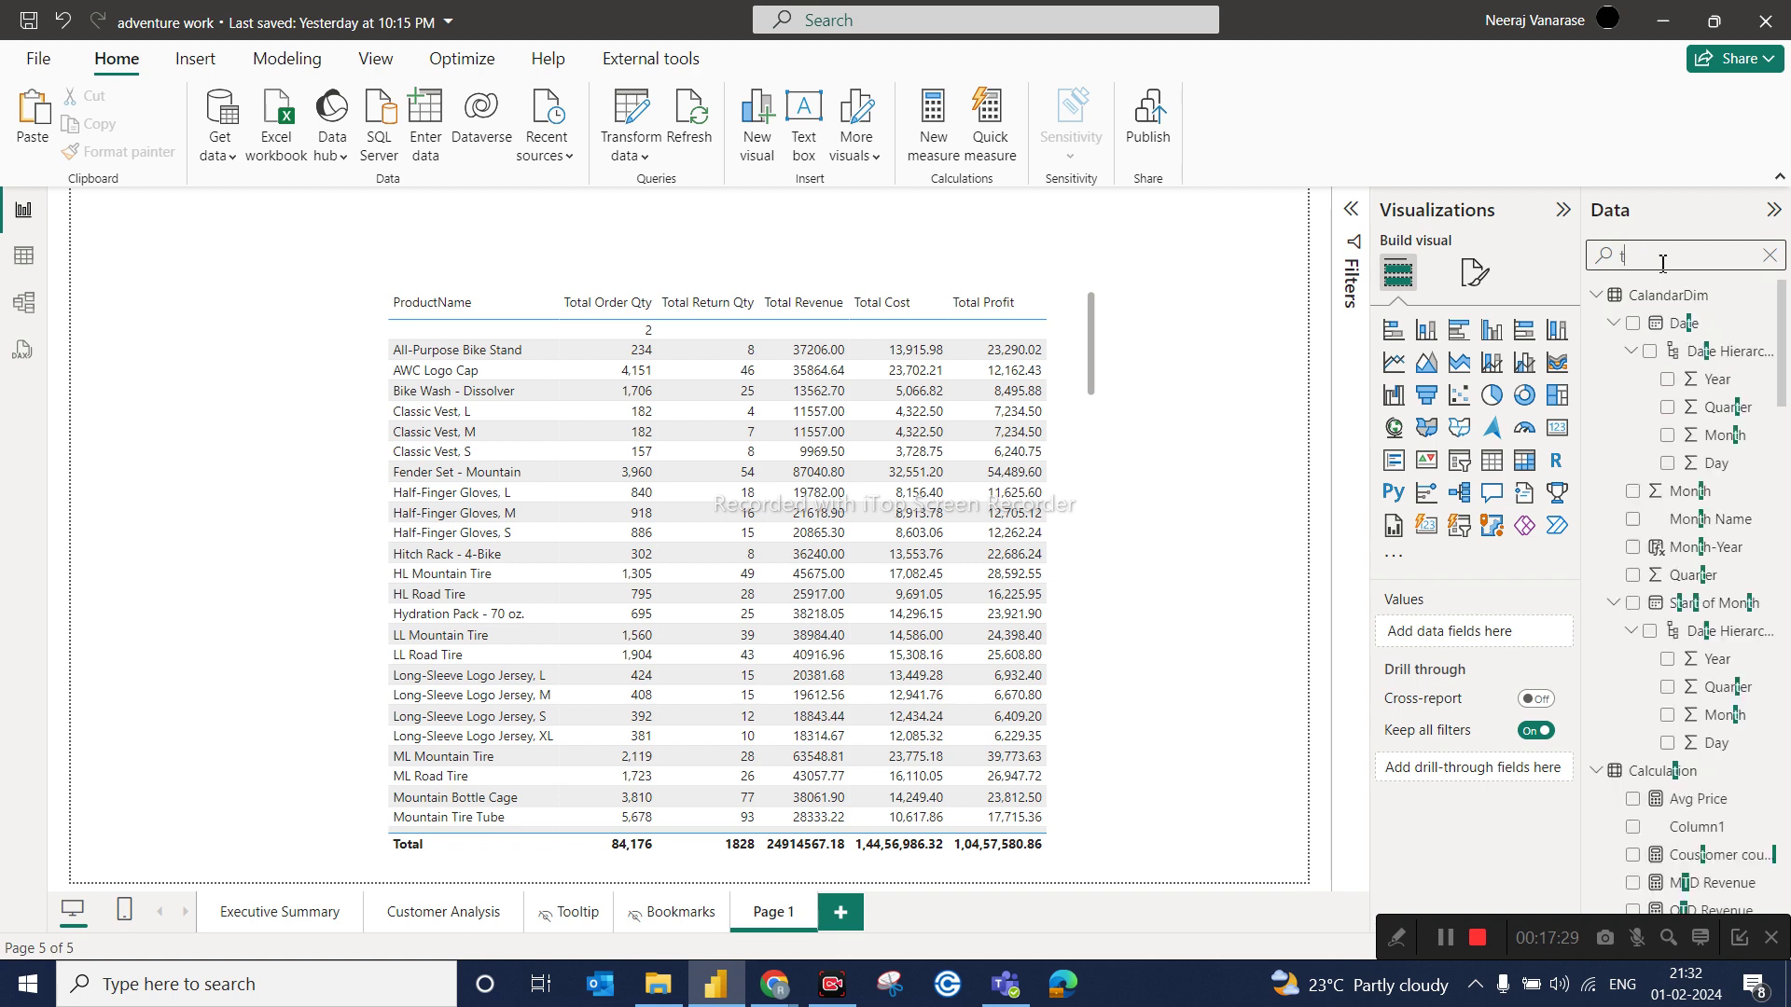
drag(1736, 355, 1537, 783)
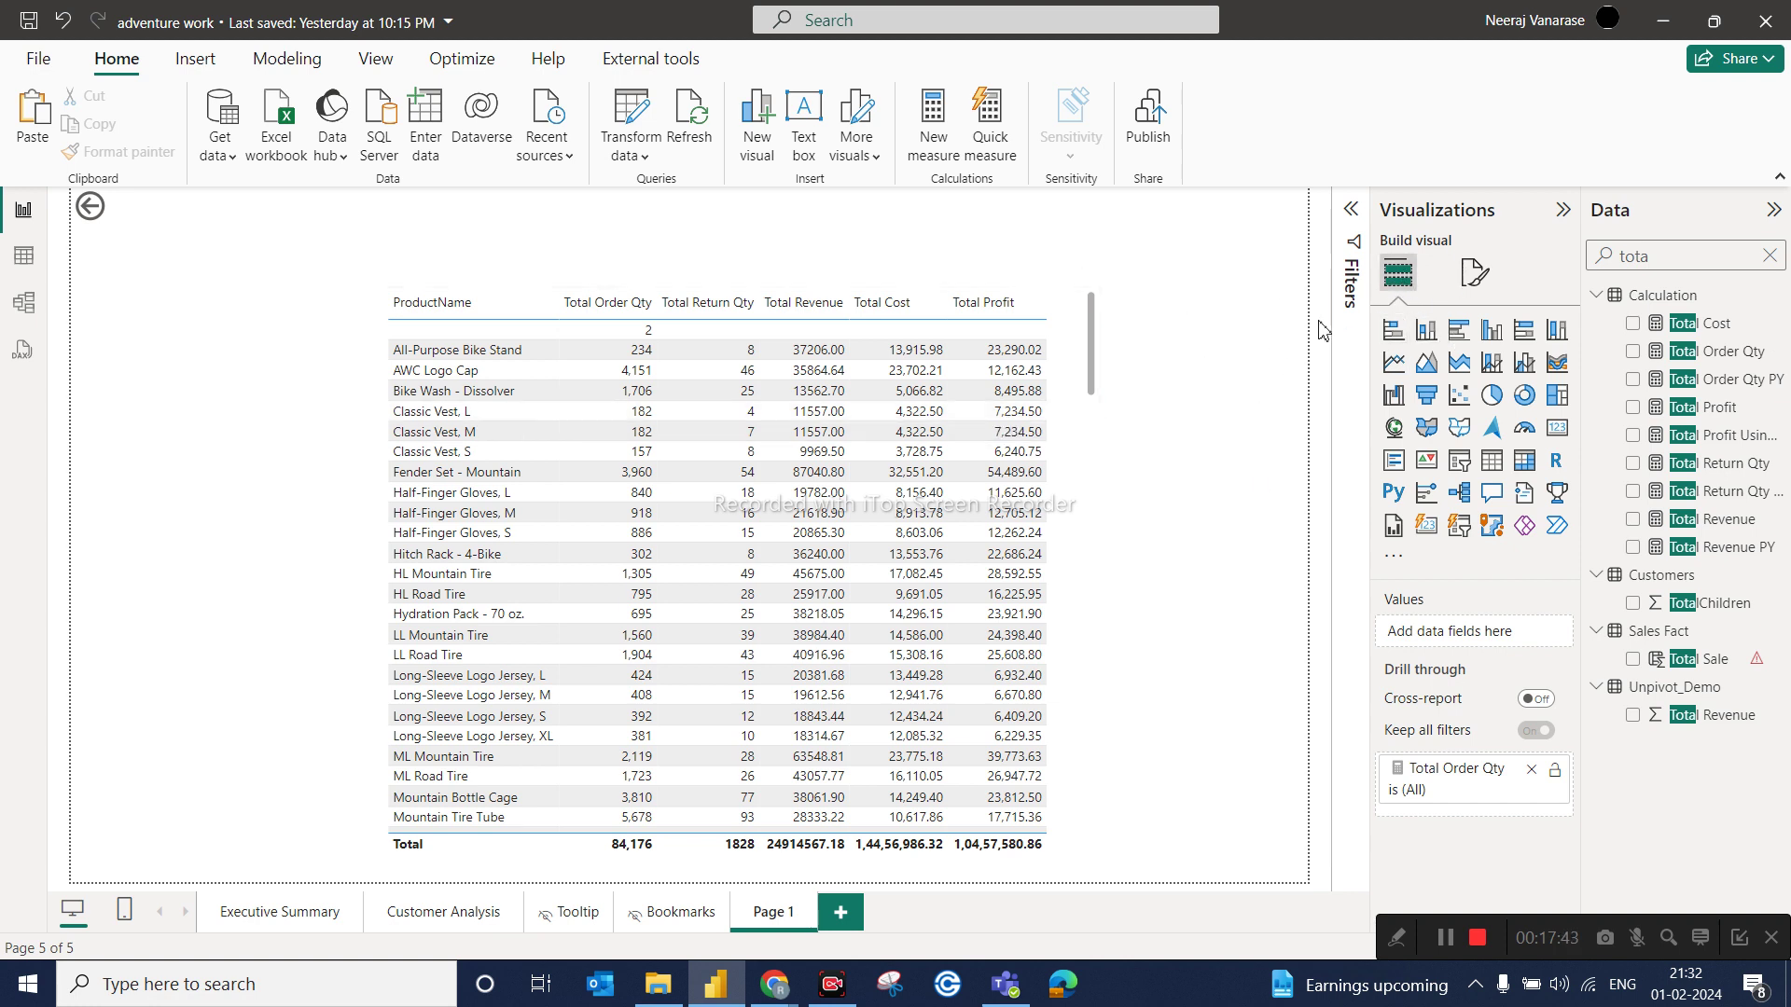
click(272, 914)
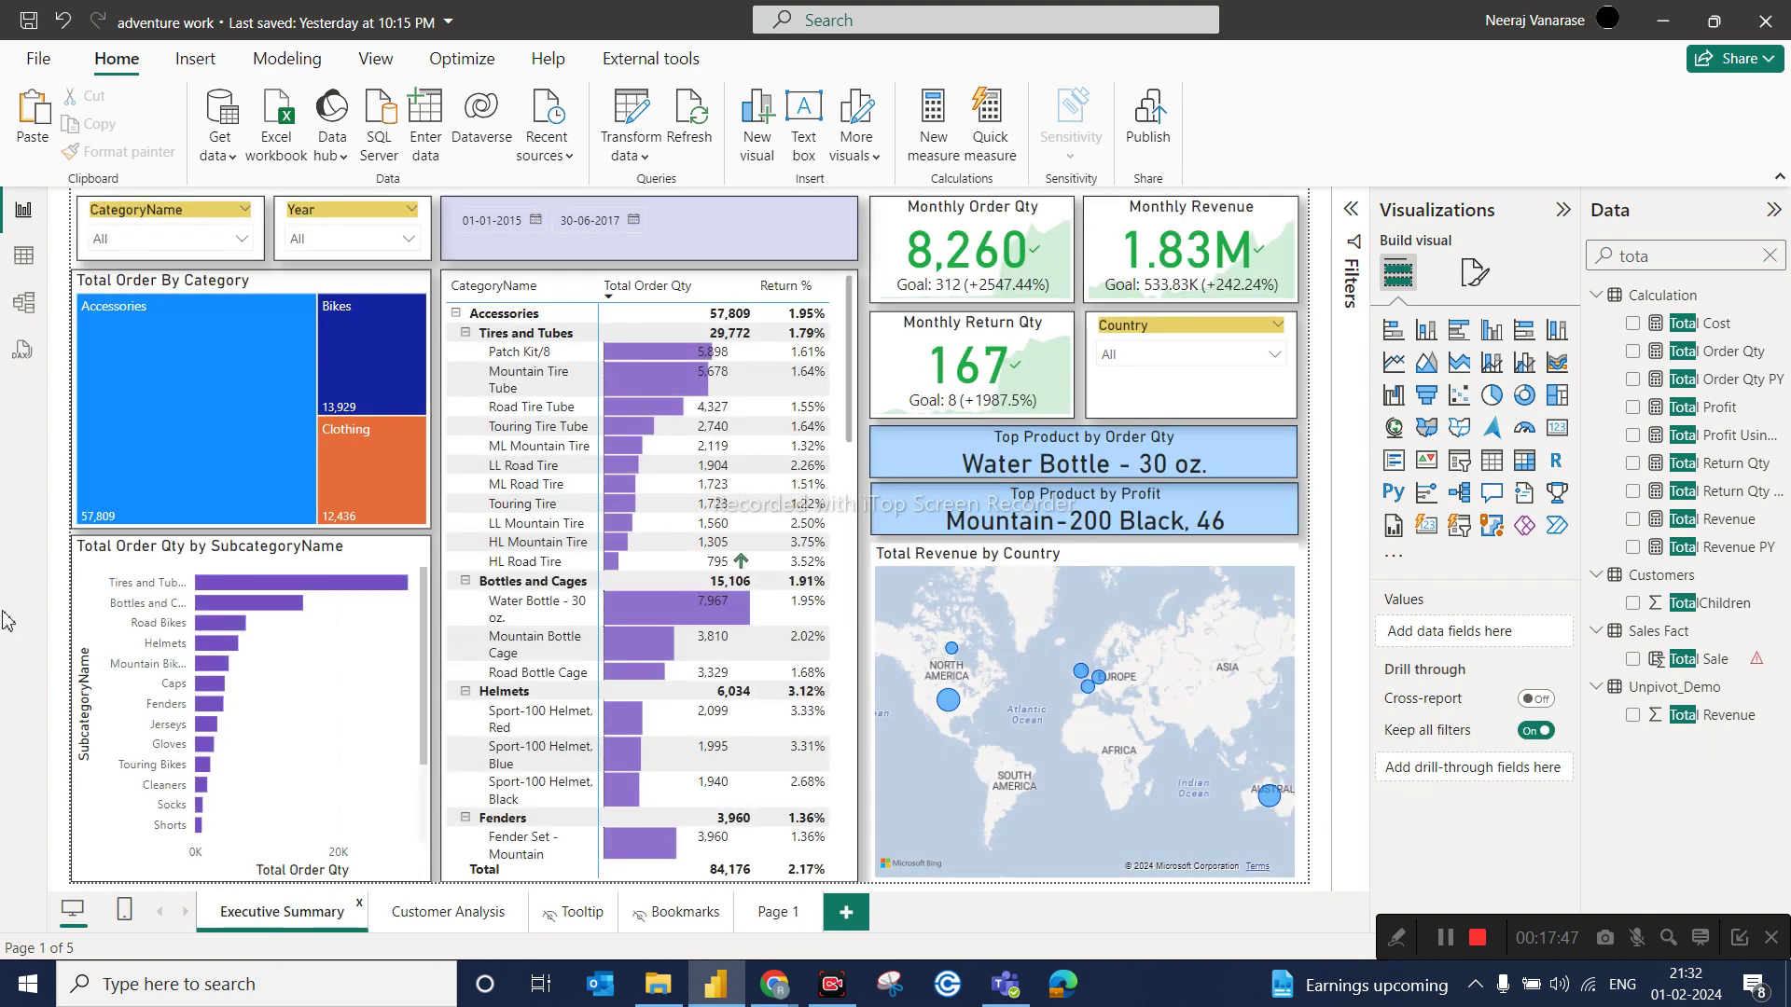
mouse_move(129, 394)
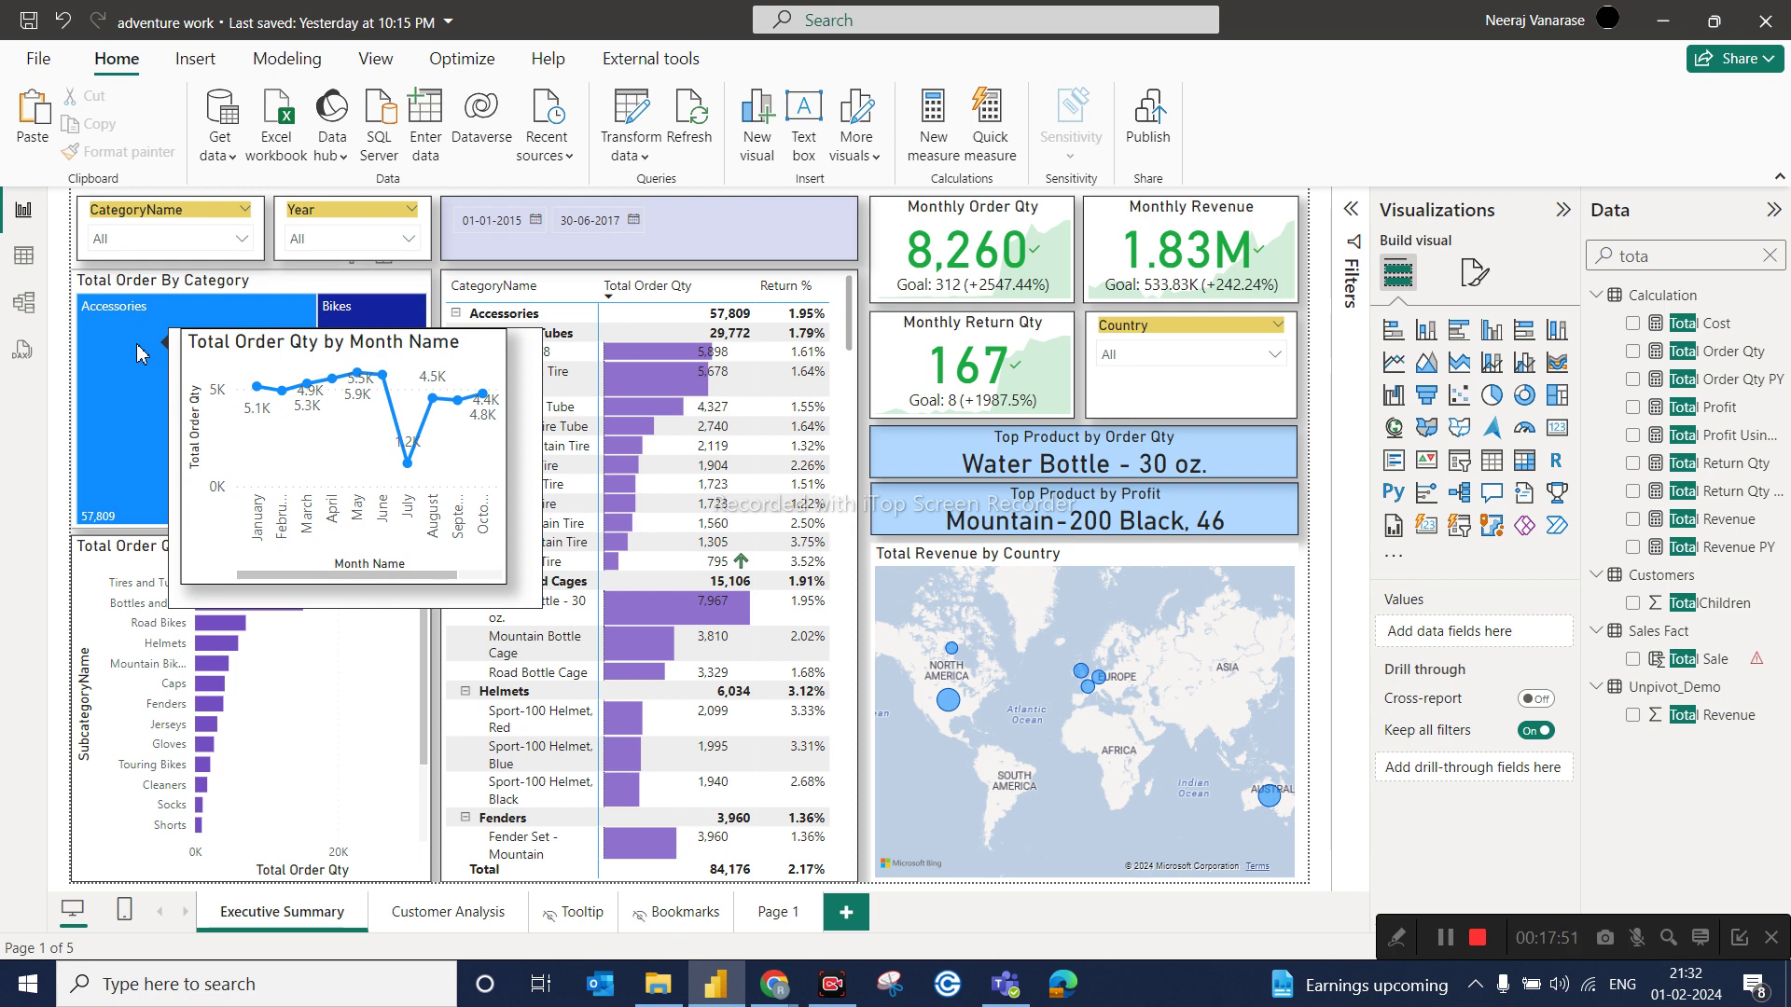
right_click(141, 353)
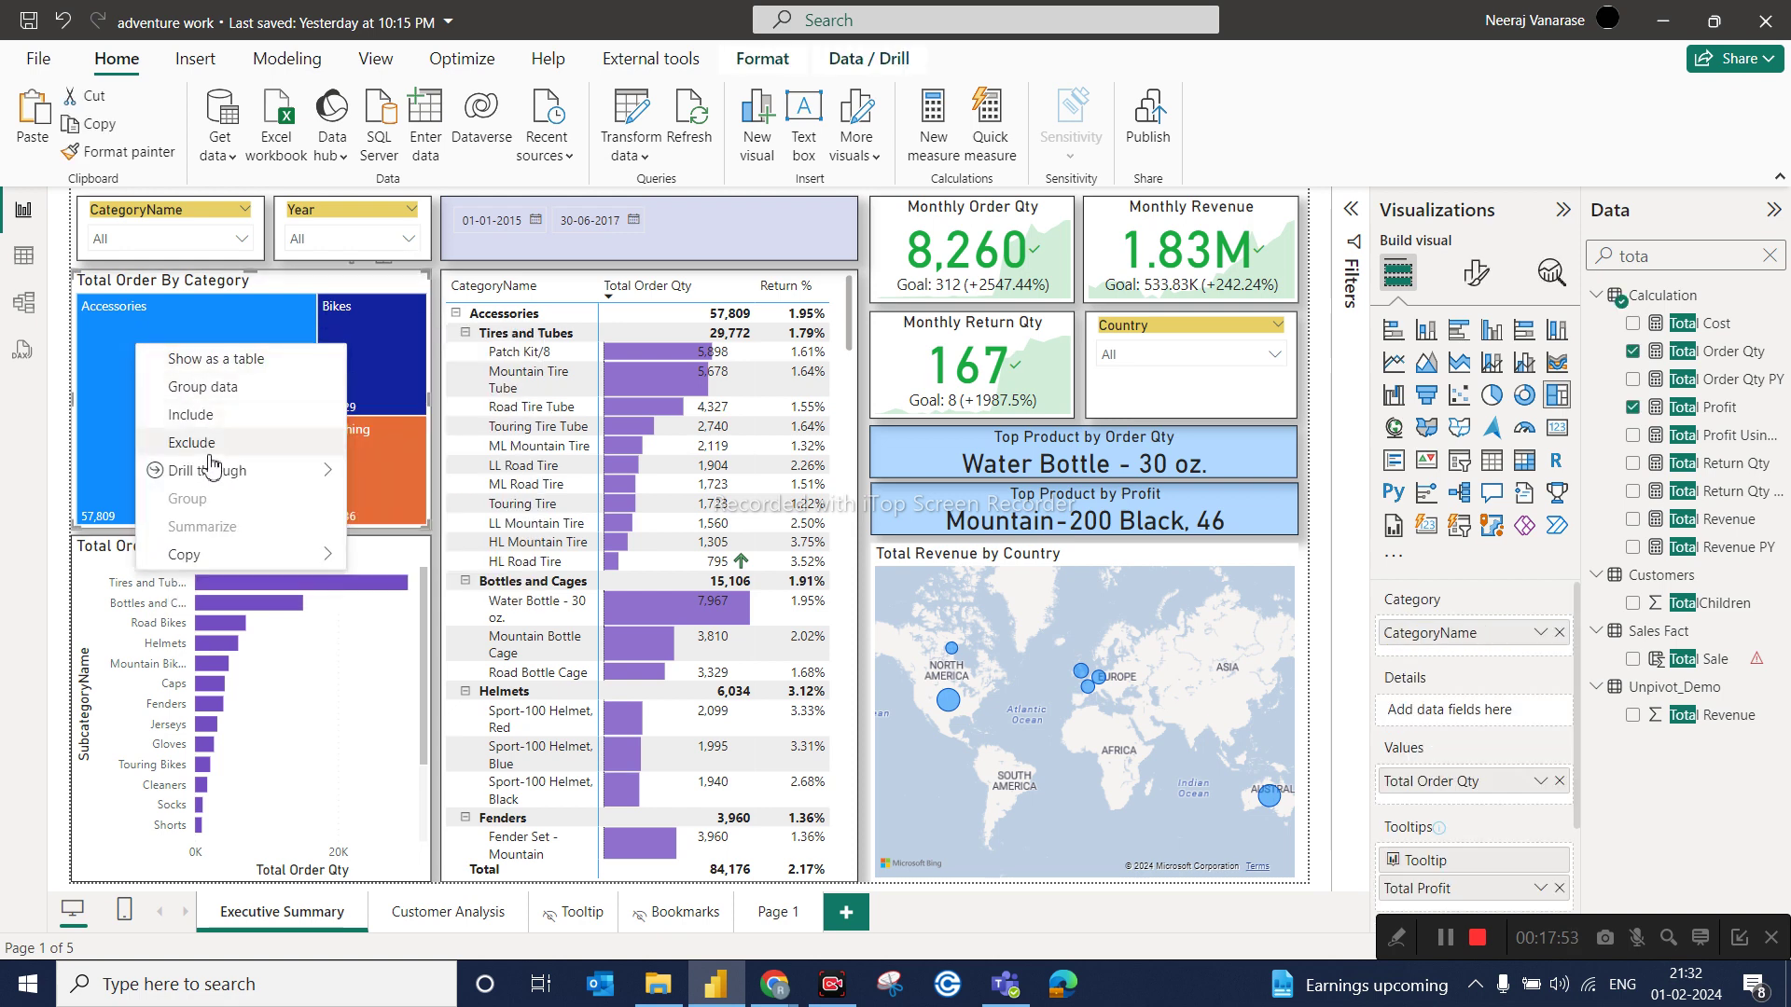
mouse_move(177, 476)
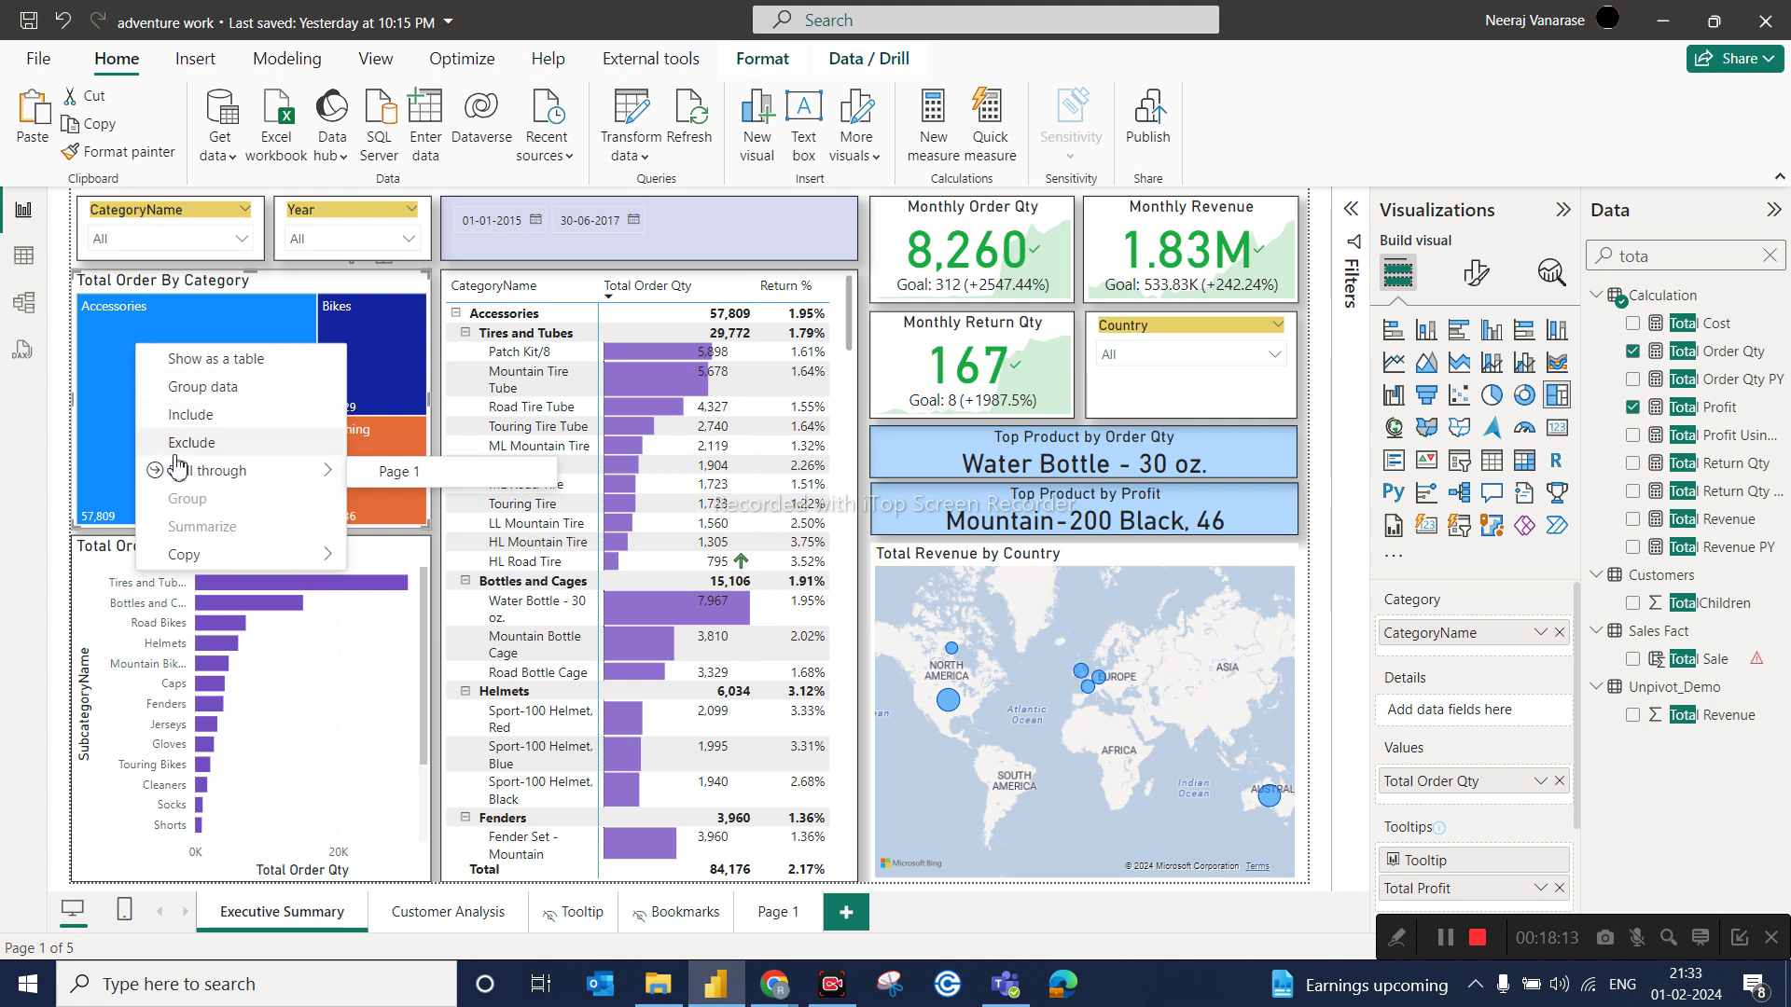
click(399, 472)
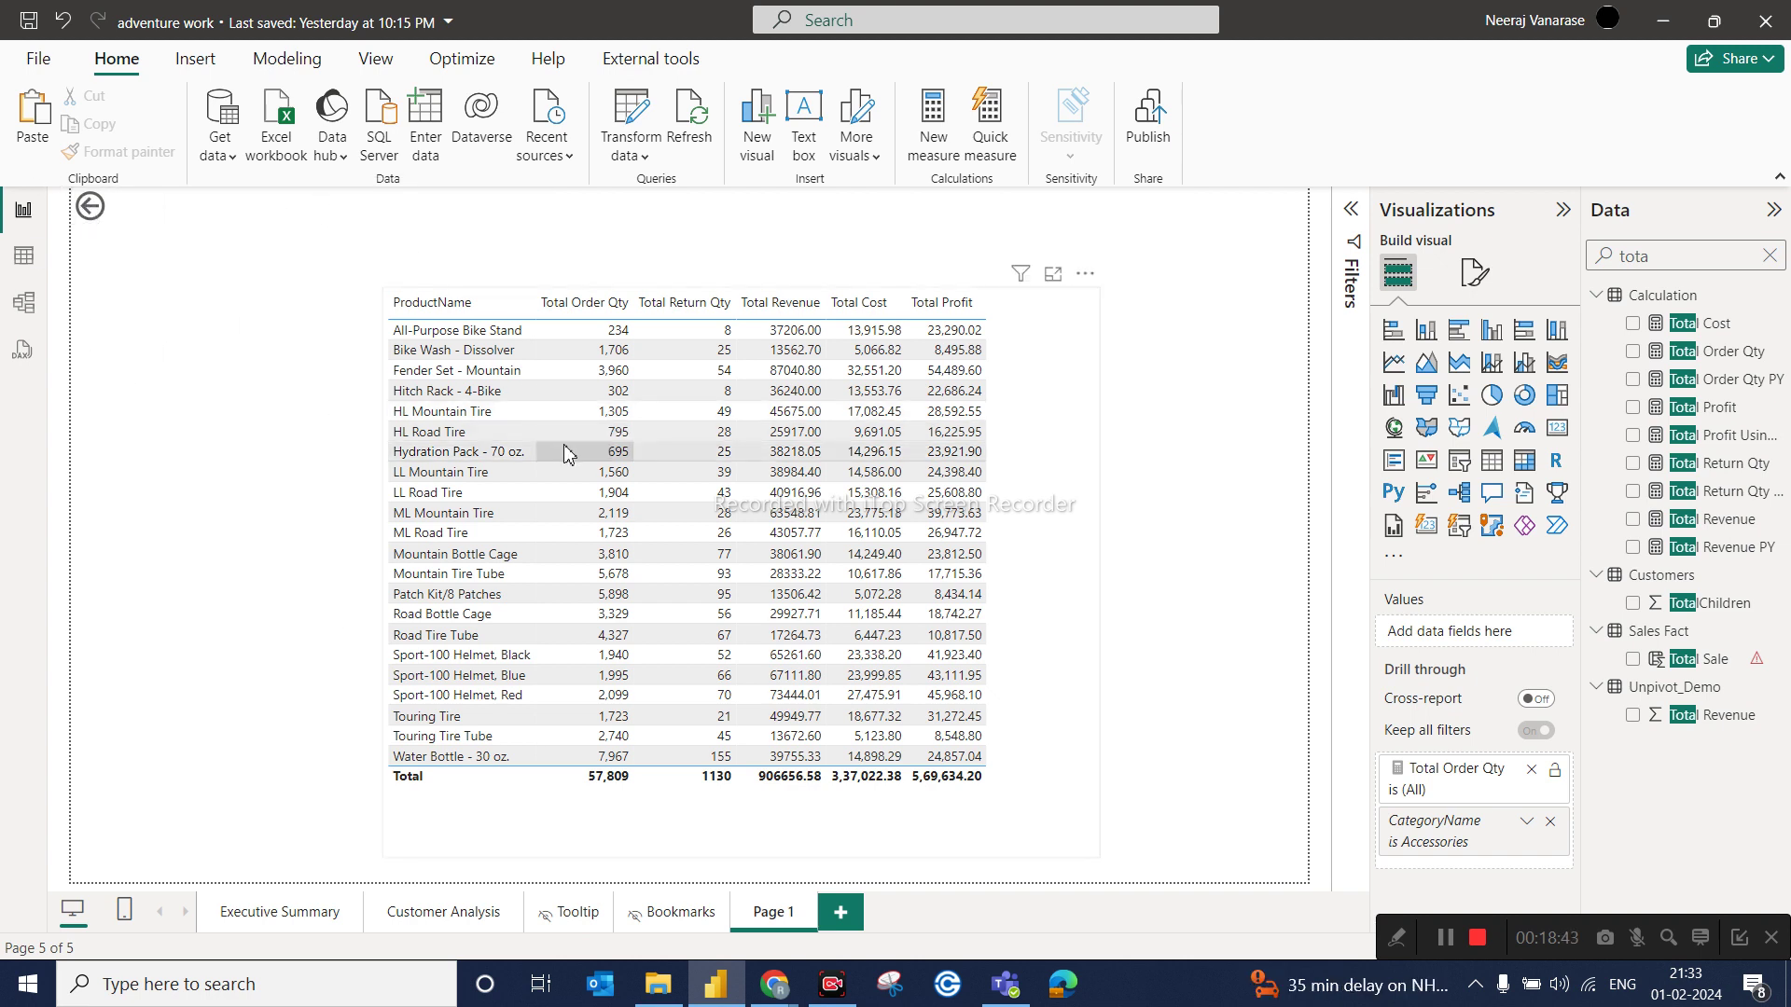
ctrl+click(91, 206)
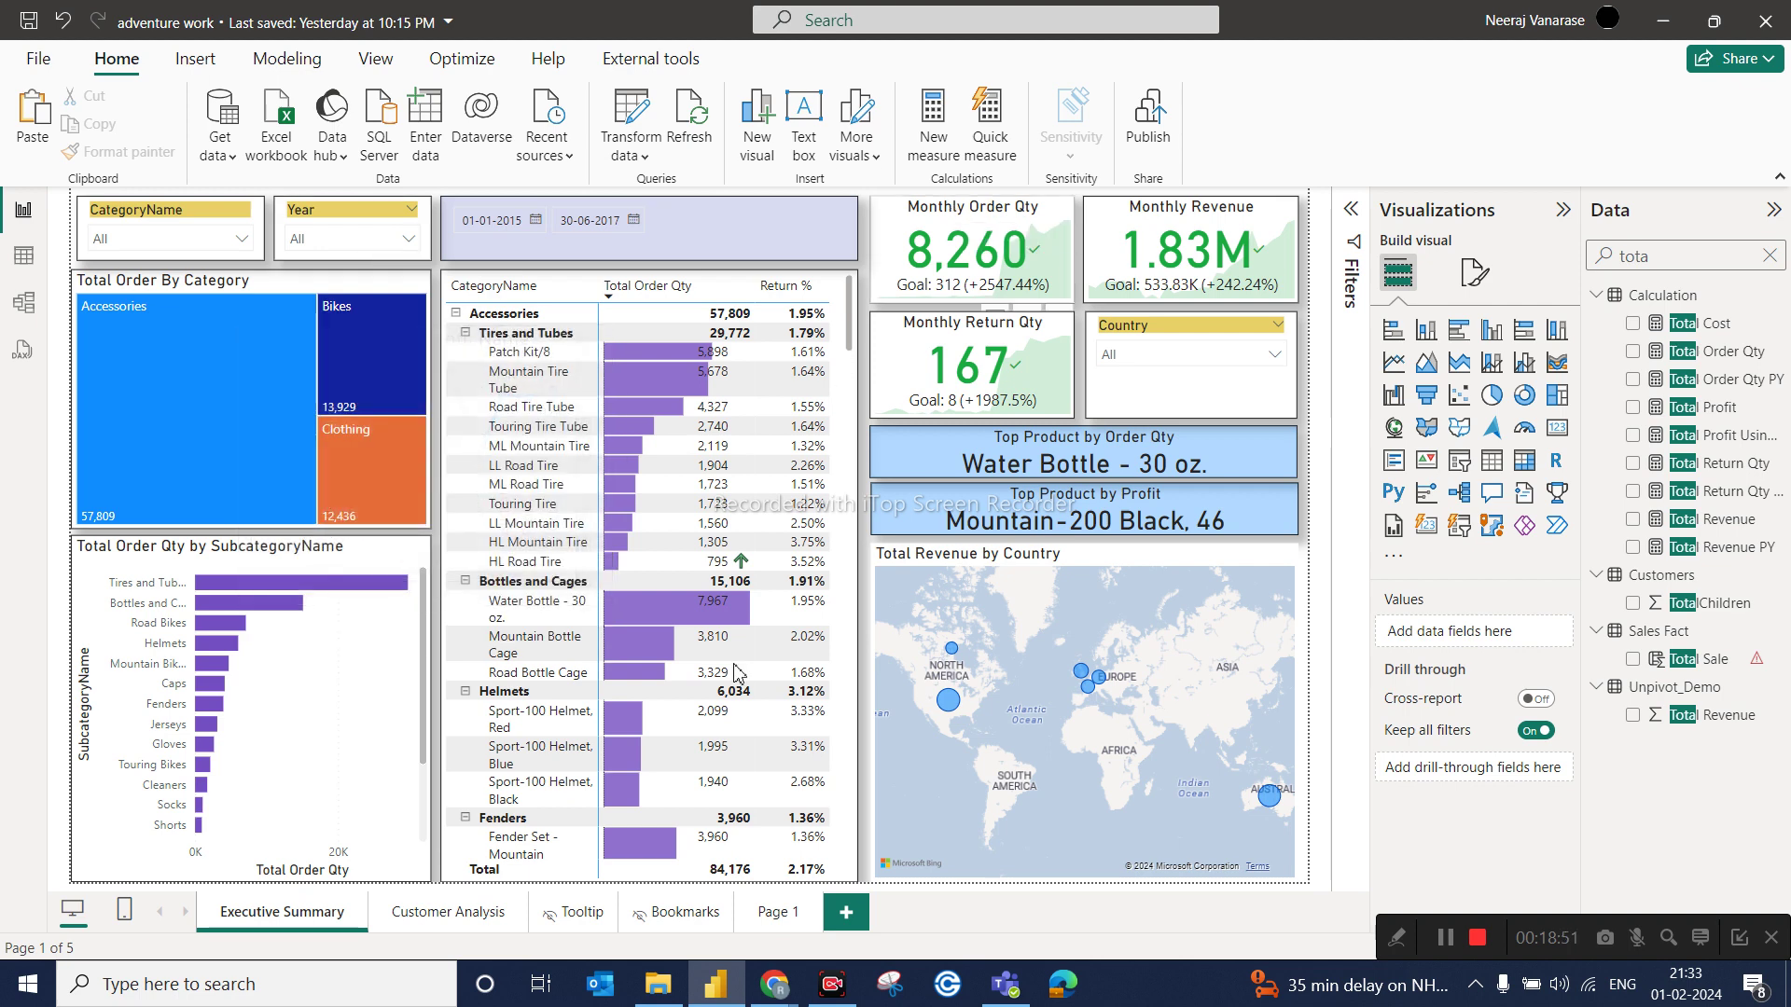
click(777, 913)
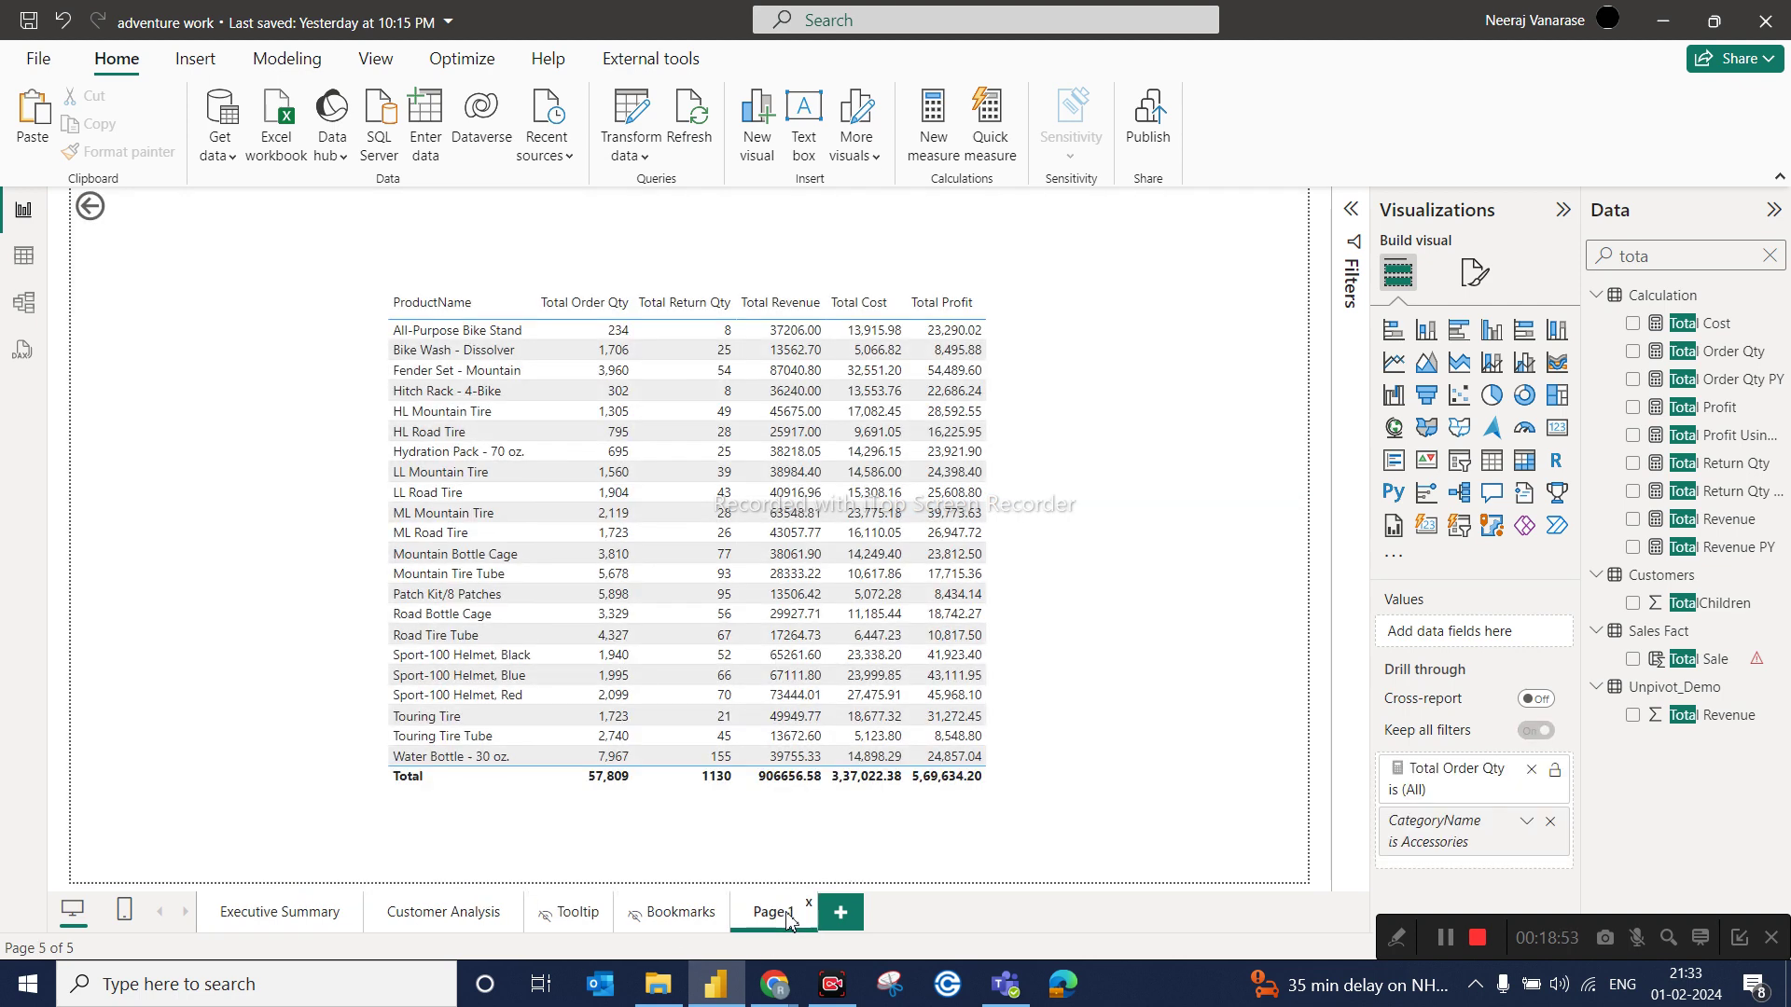
click(1094, 377)
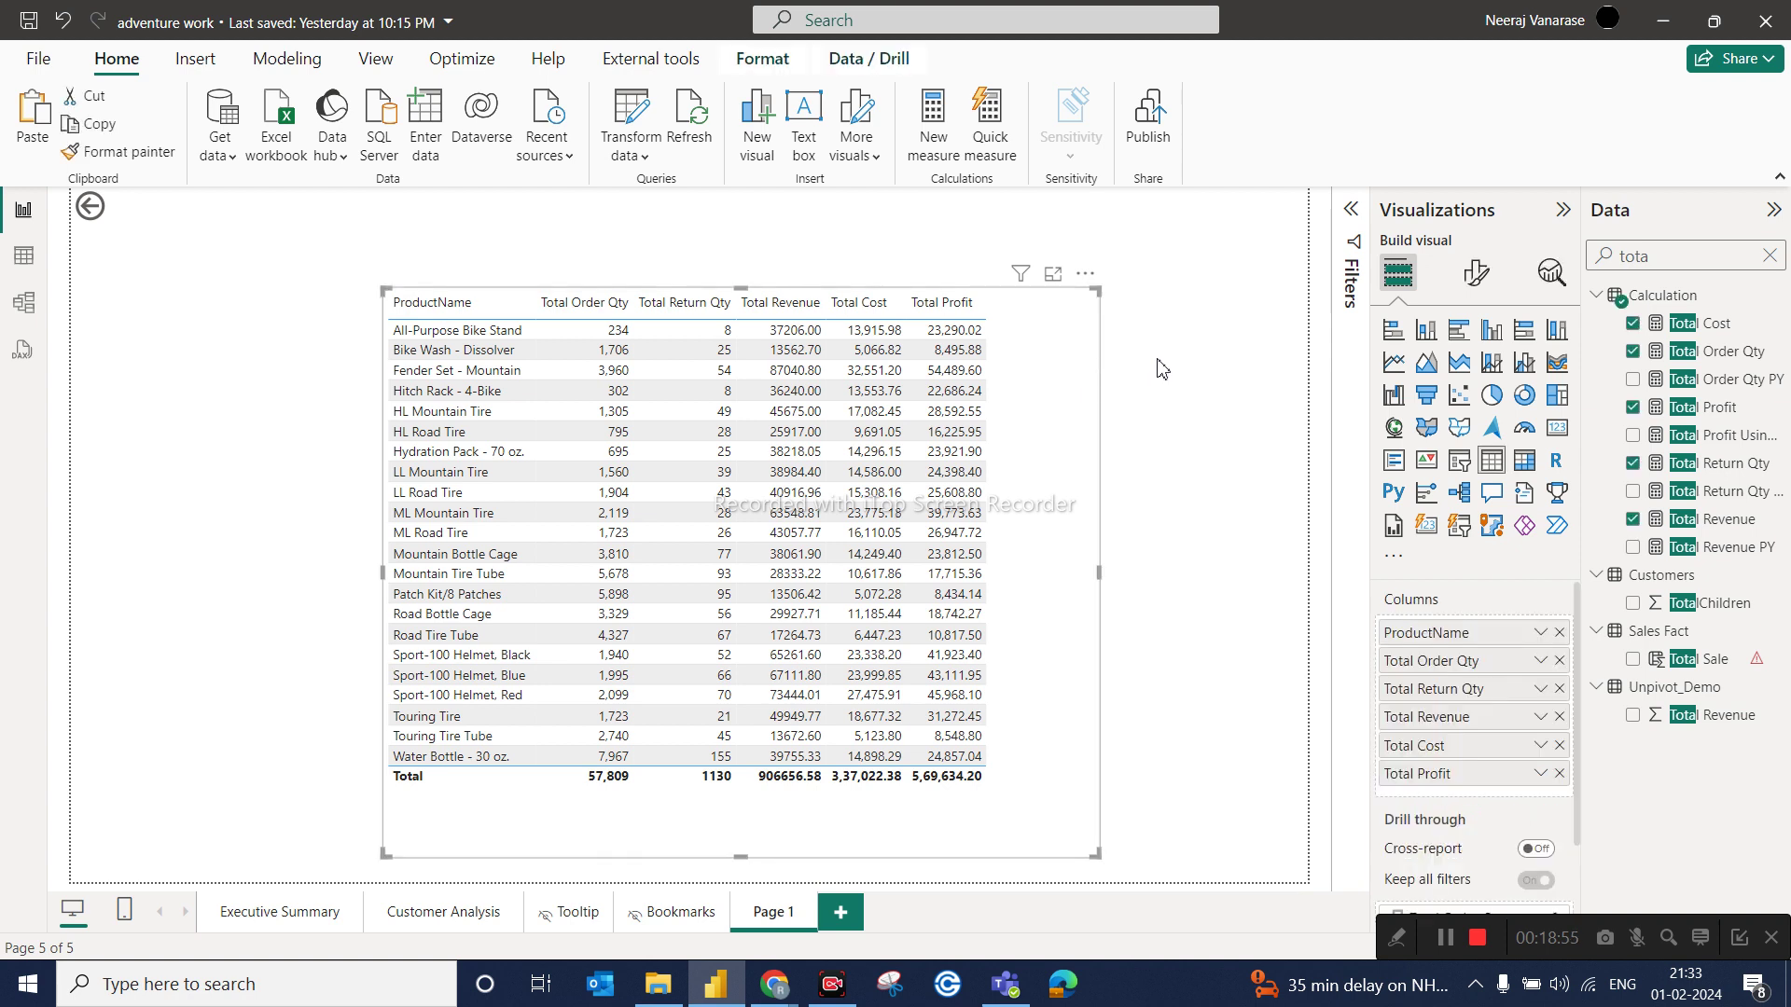
click(1184, 367)
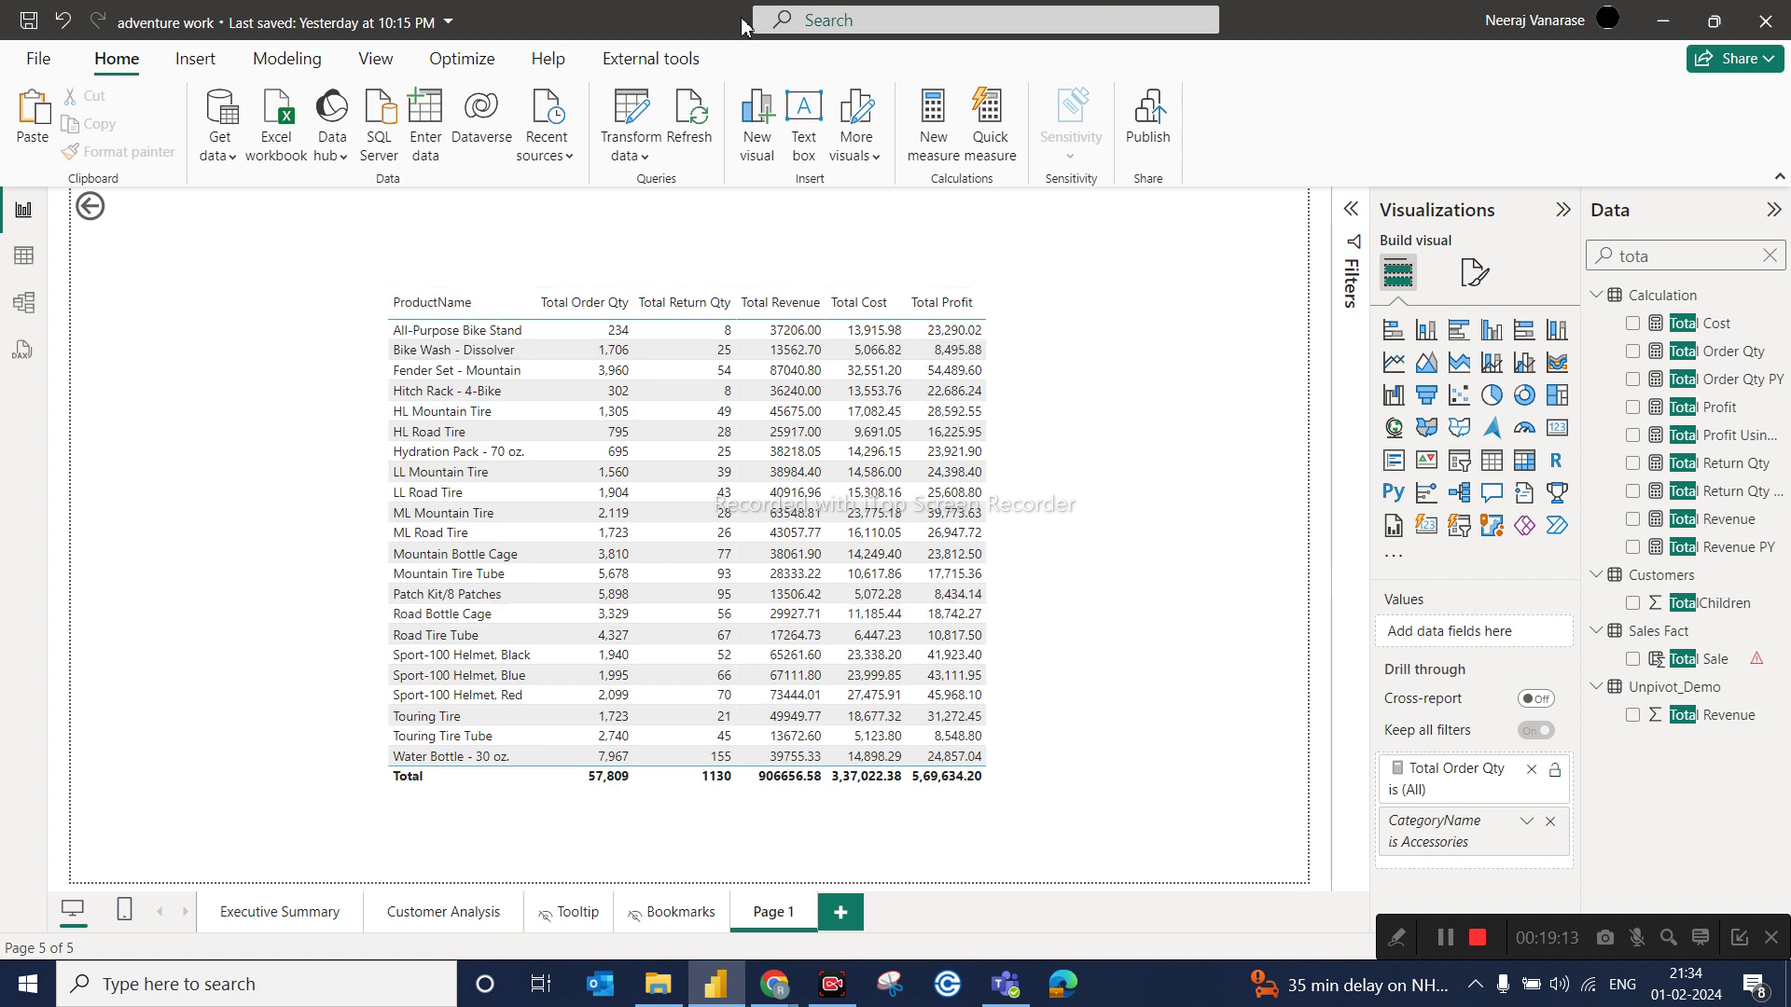
ctrl+click(90, 207)
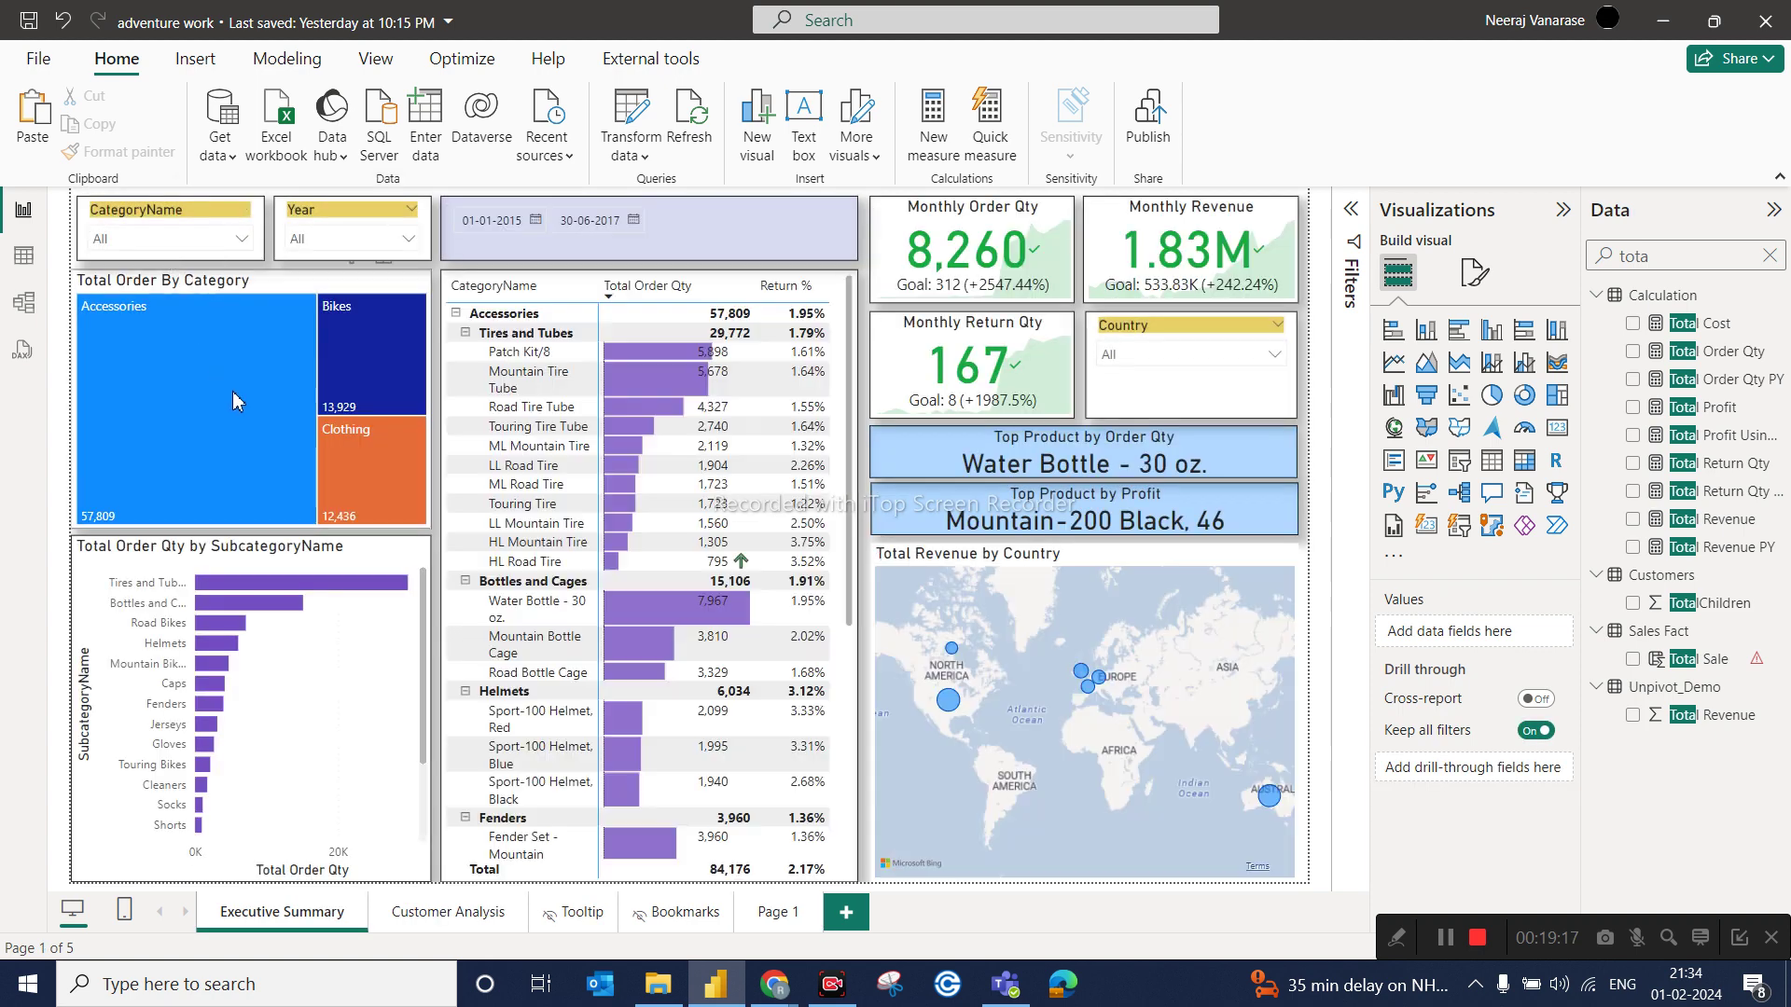
right_click(371, 348)
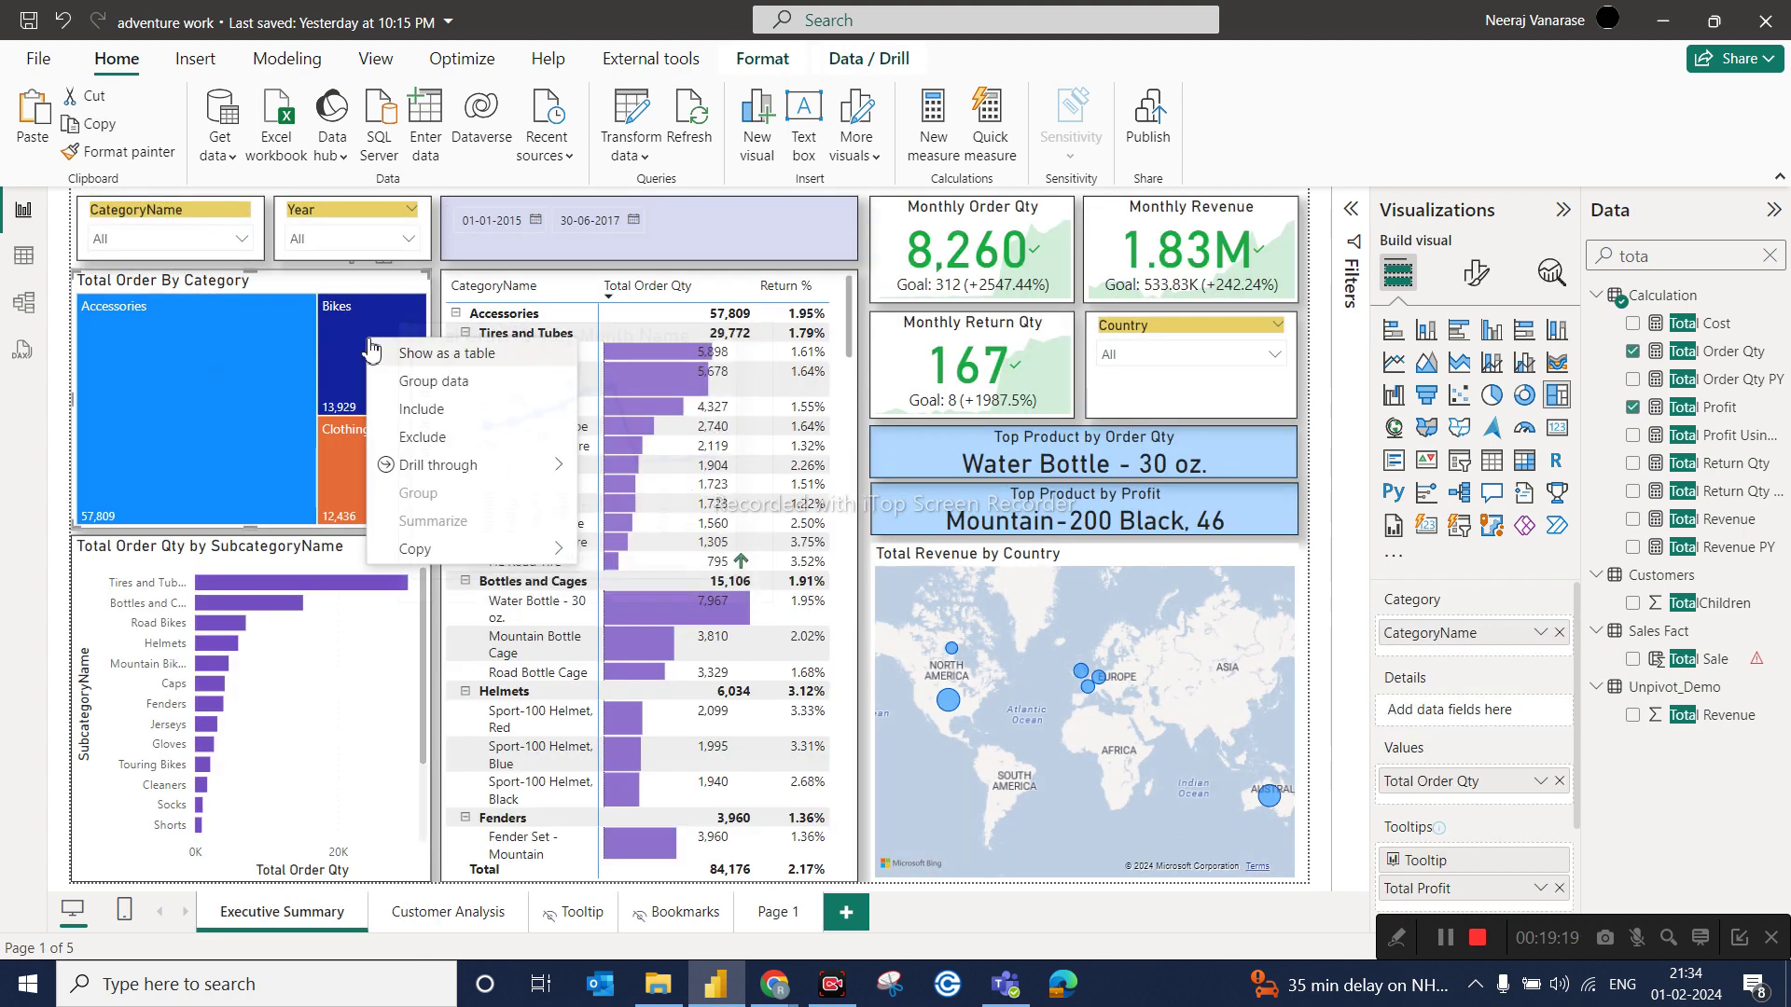
mouse_move(431, 467)
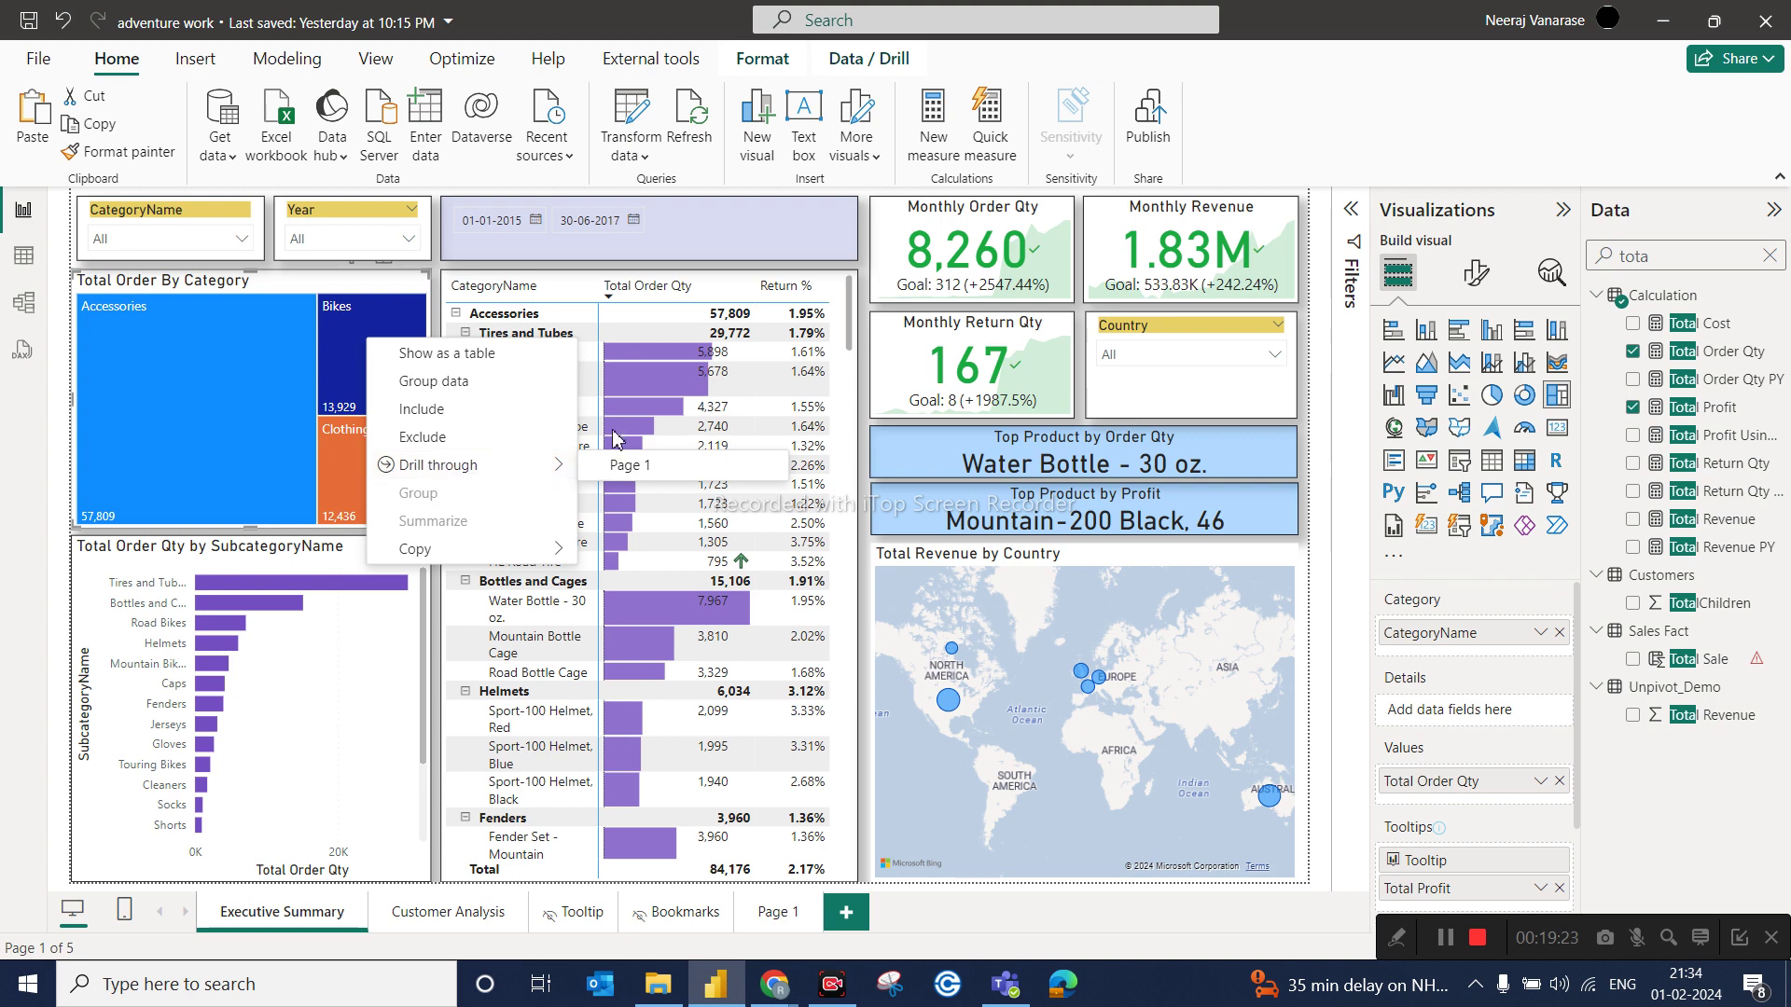
click(631, 467)
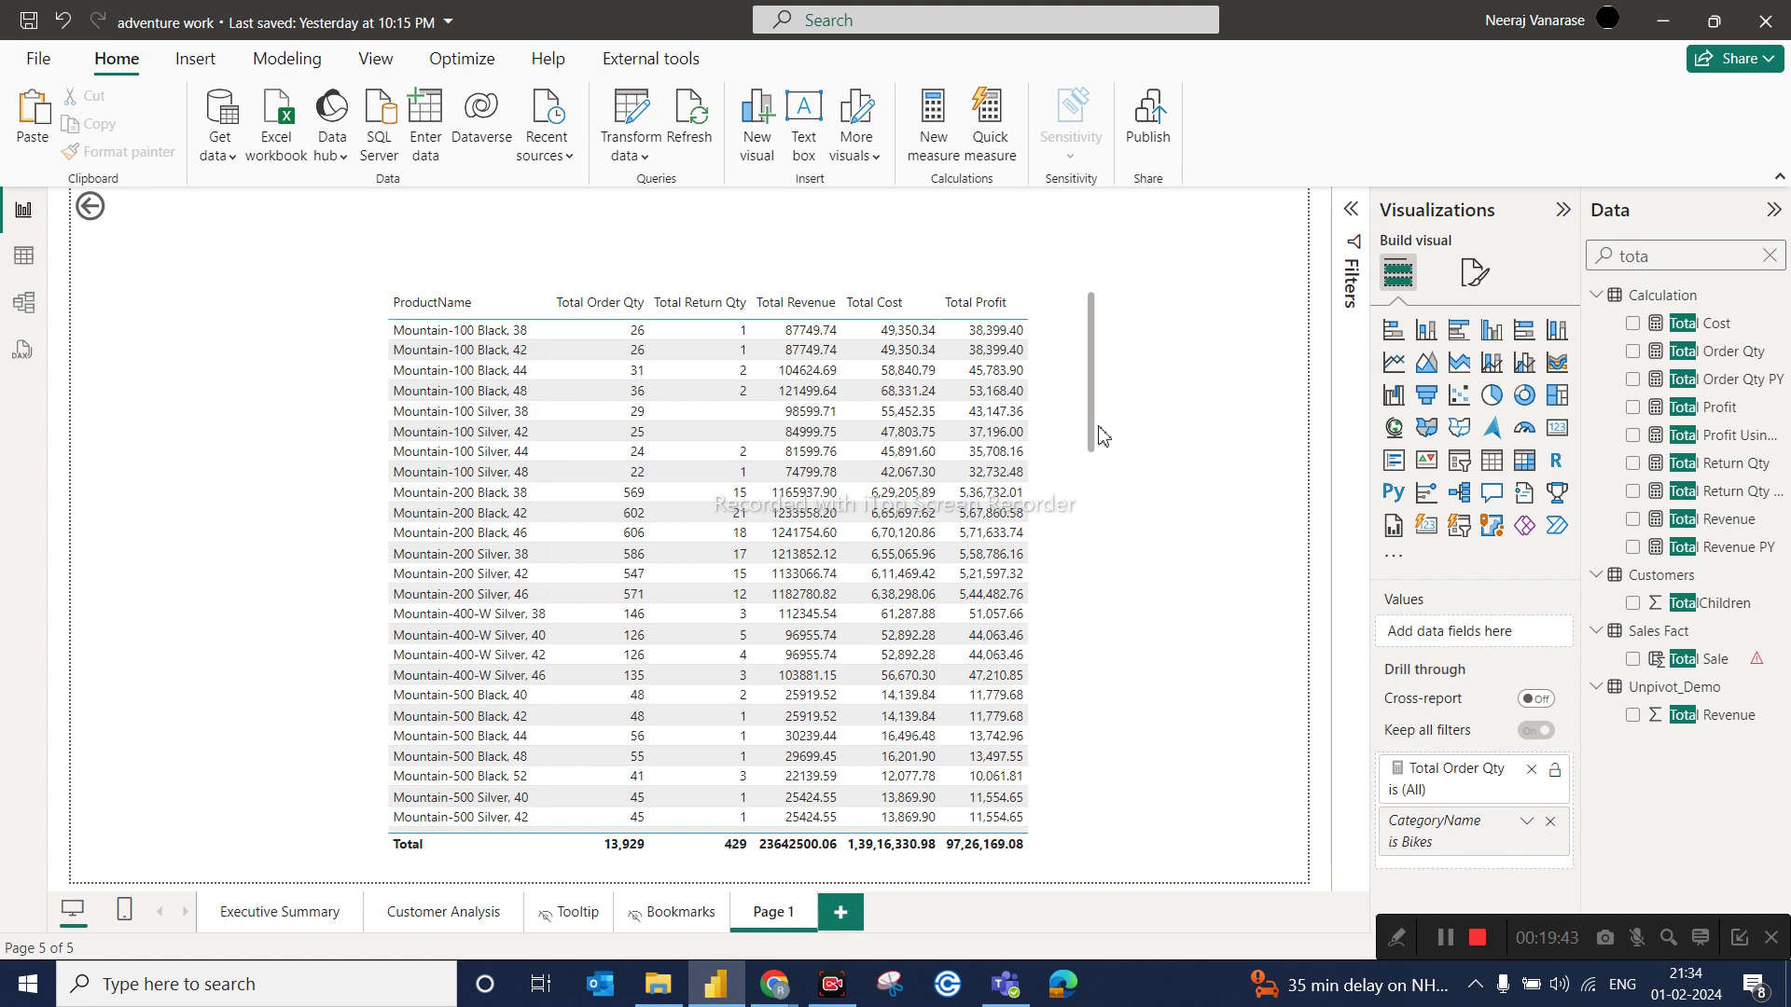
ctrl+click(96, 217)
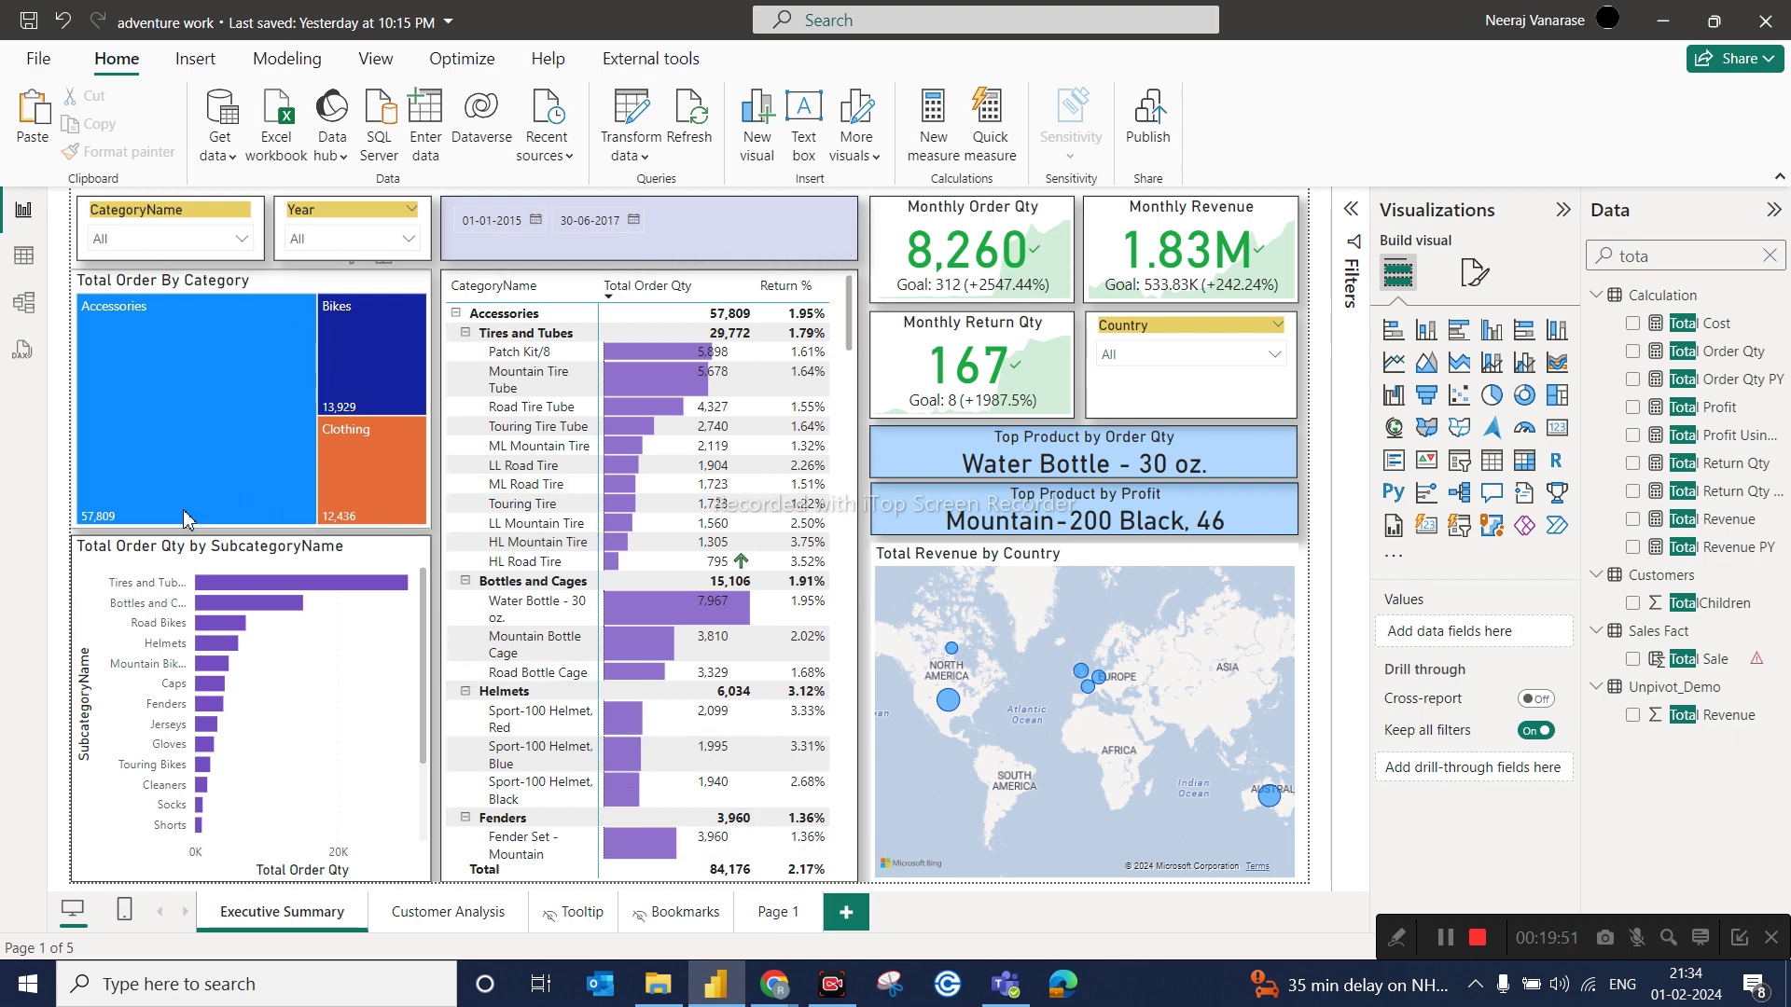
- Check the Executive Summary bar chart, category matrix and Monthly Order Qty card for Drill through options
click(162, 289)
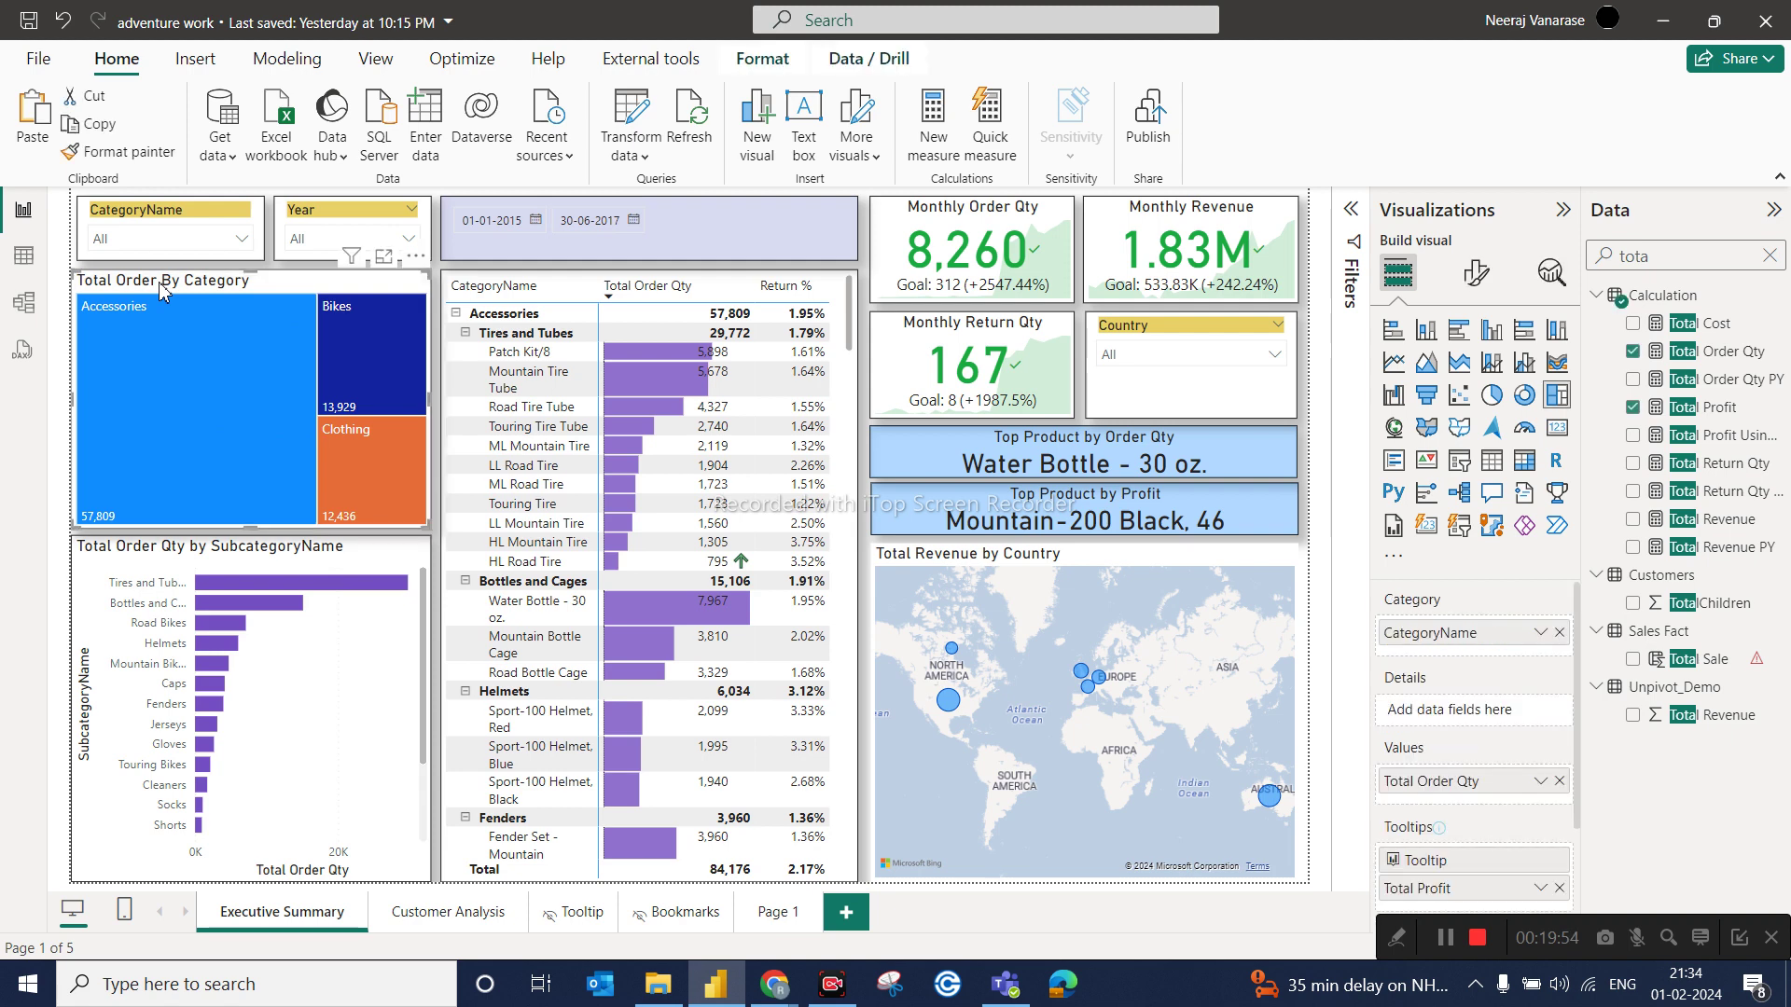
click(145, 559)
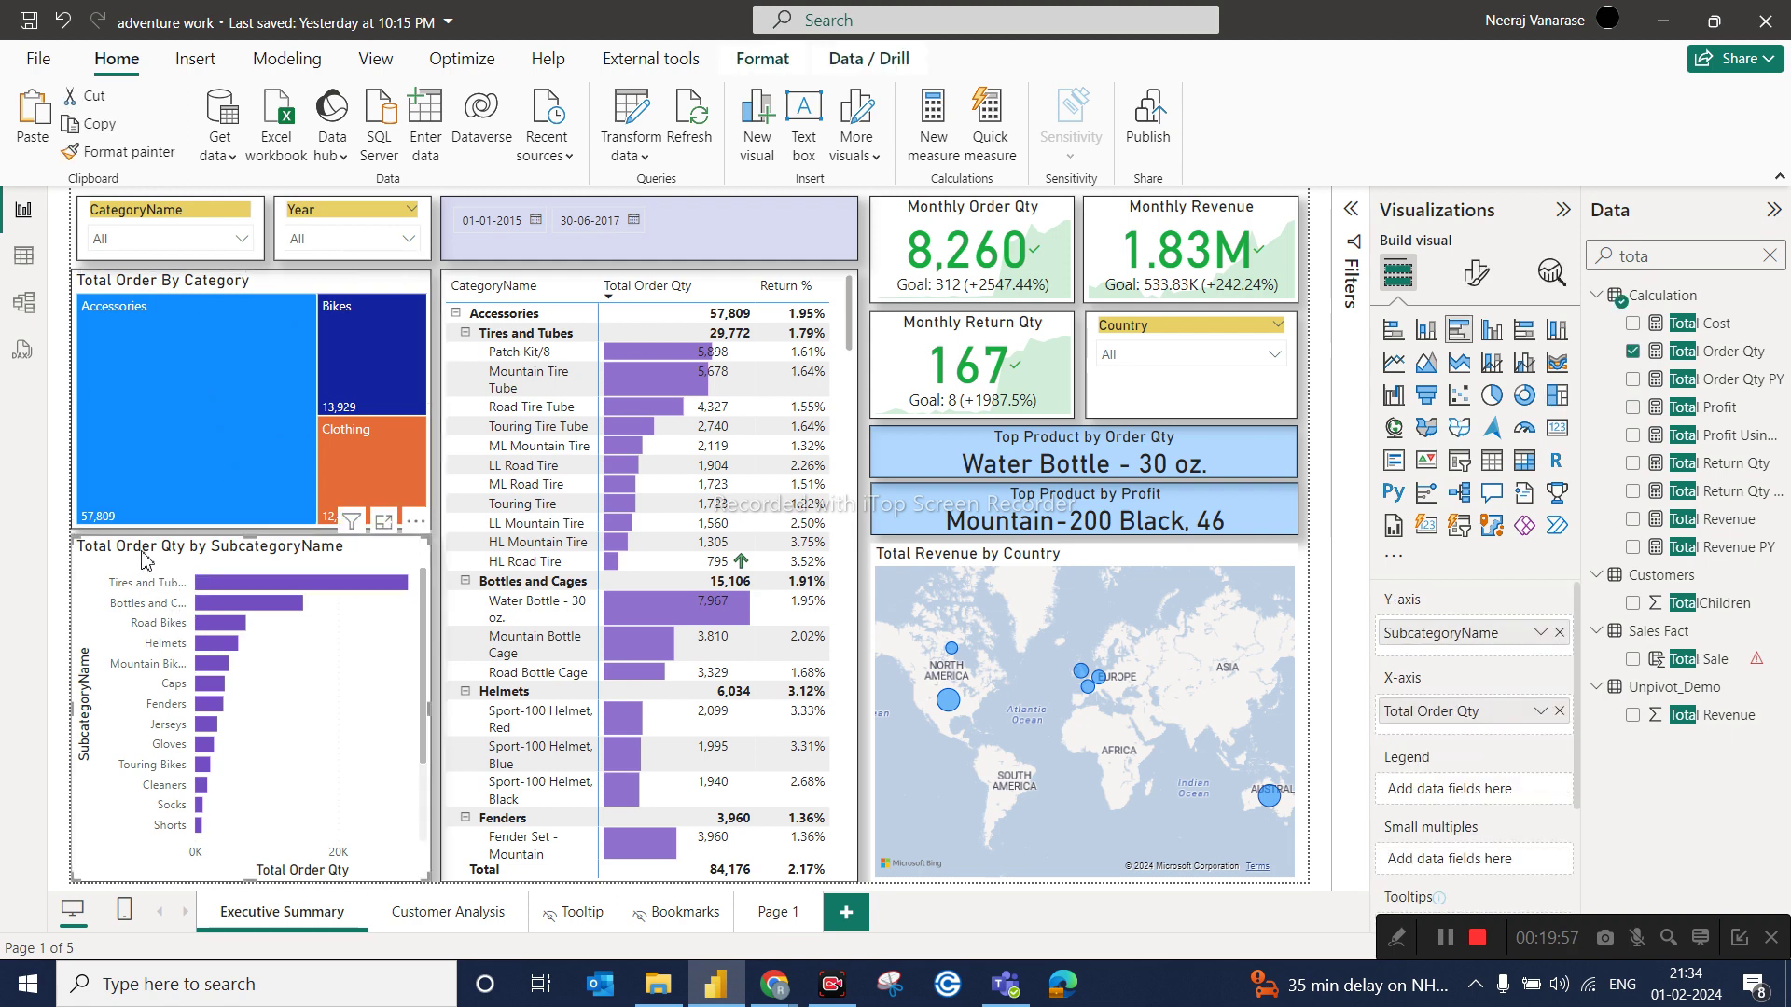
right_click(225, 591)
mouse_move(270, 717)
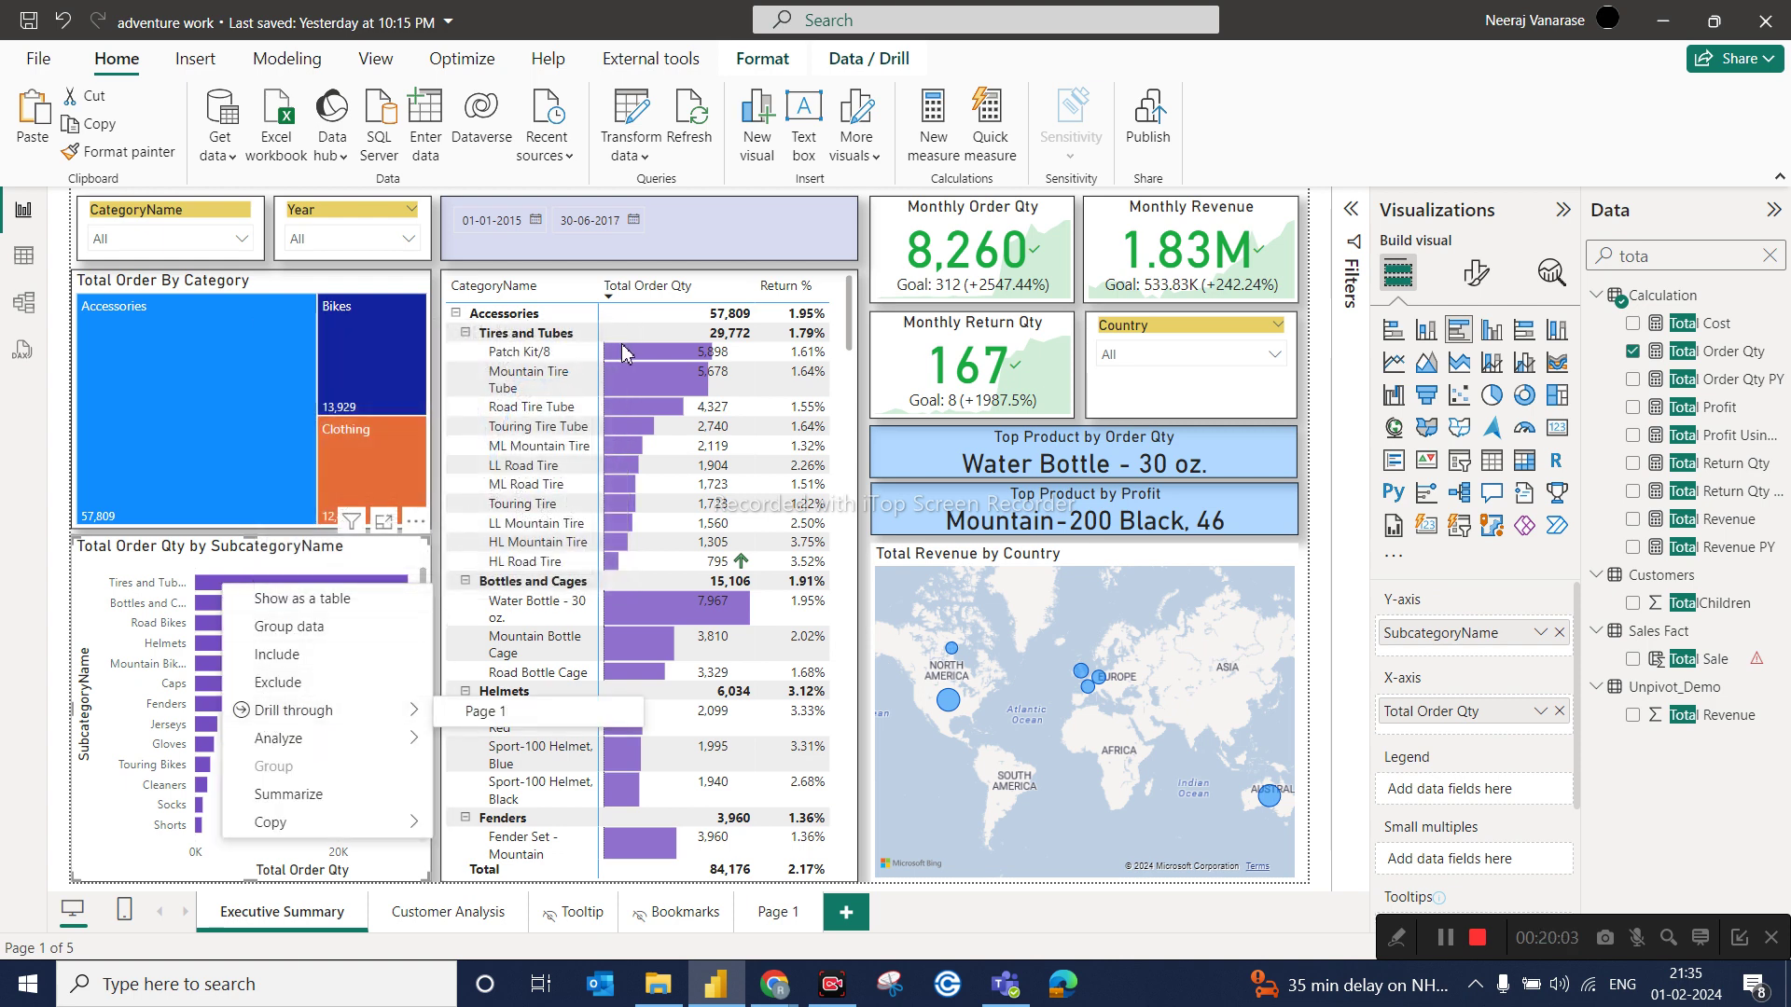
right_click(667, 366)
mouse_move(732, 457)
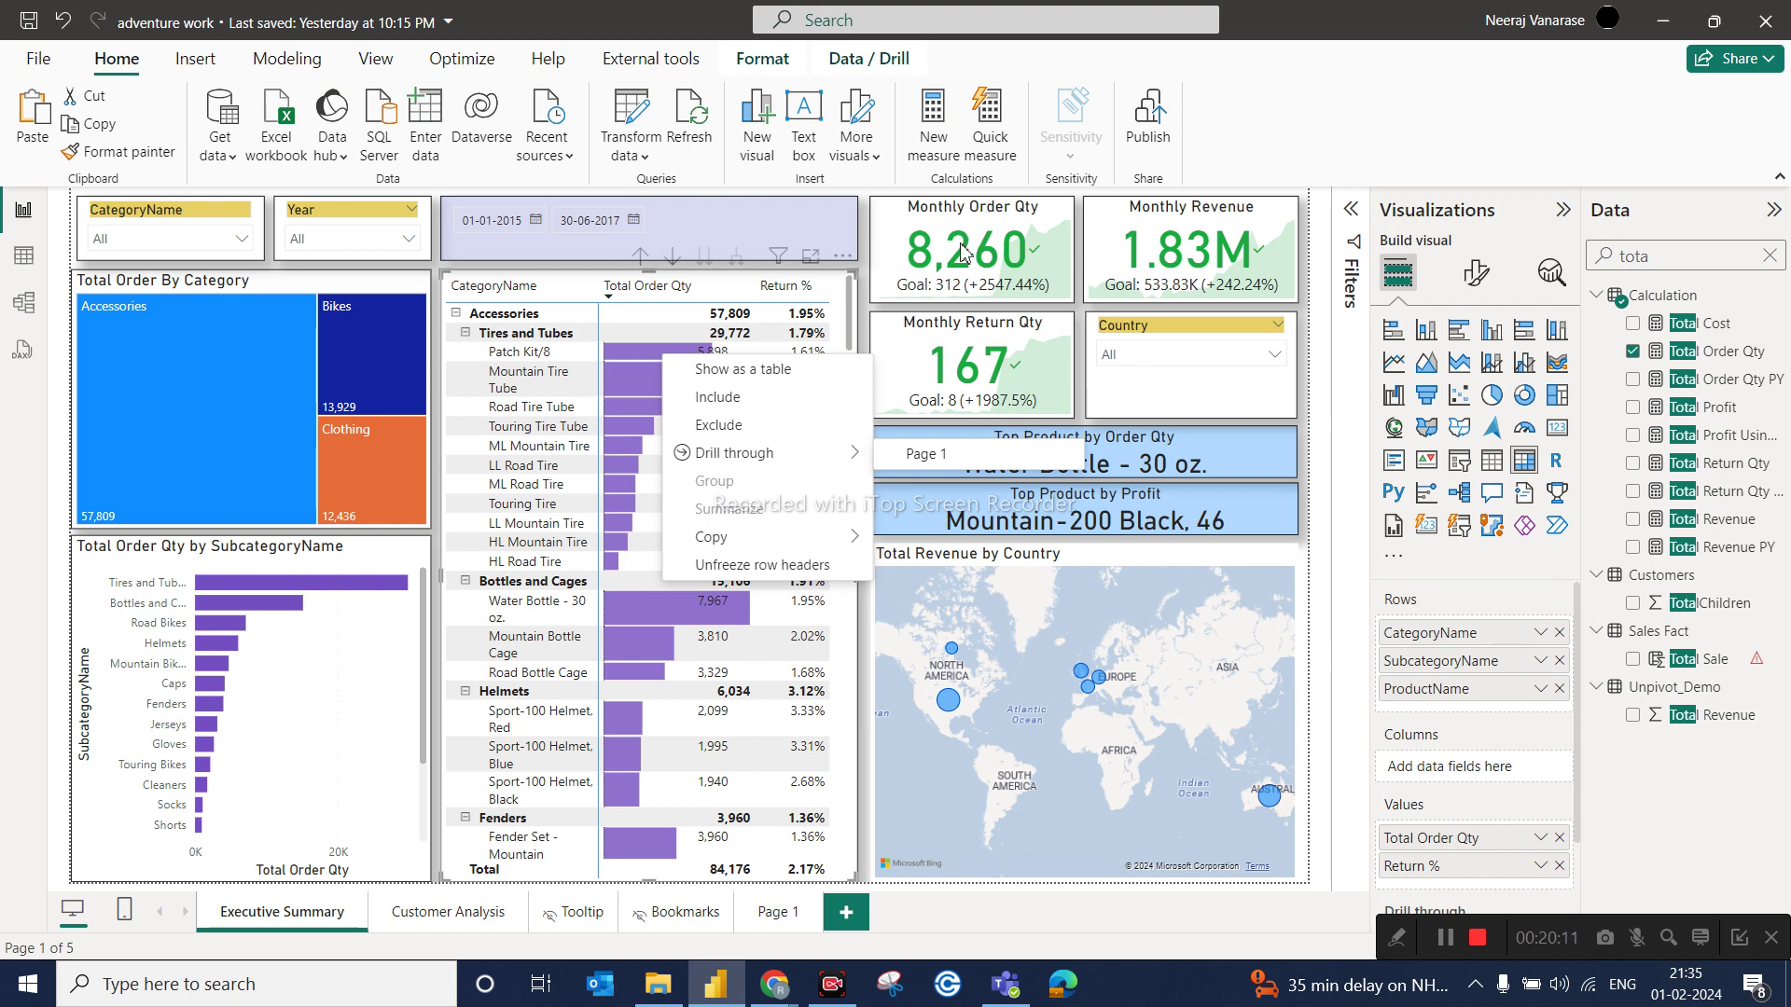
click(1010, 331)
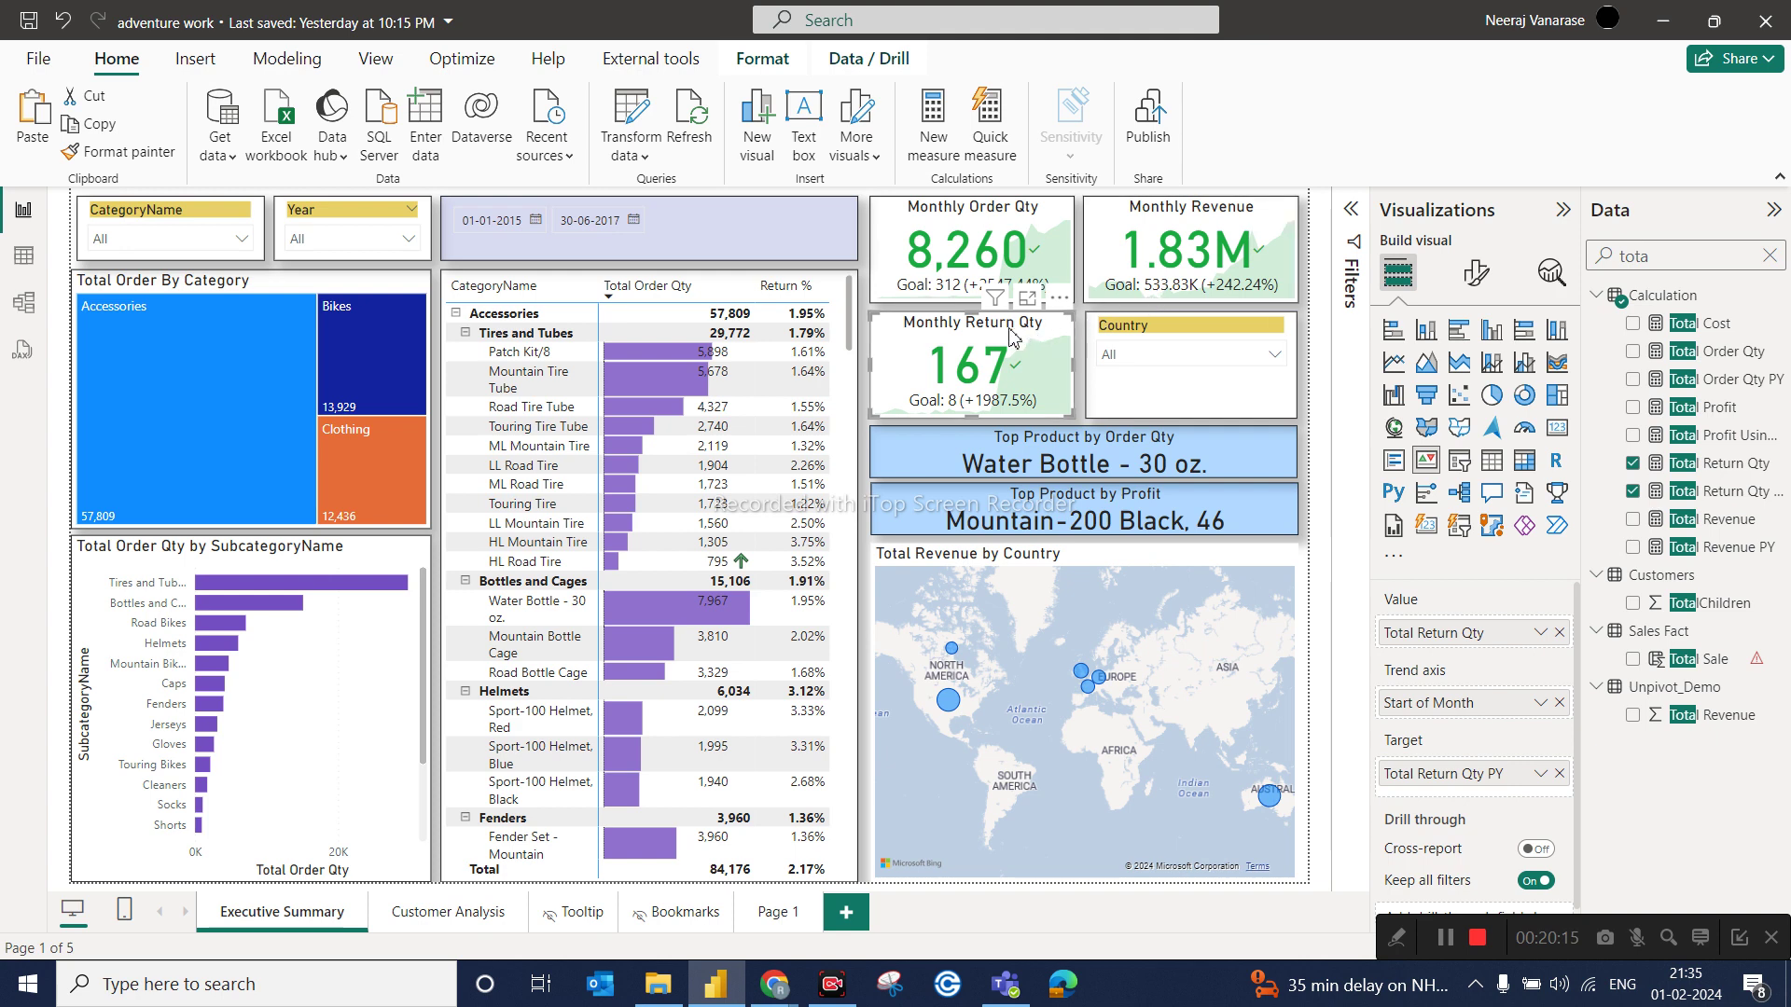
right_click(956, 243)
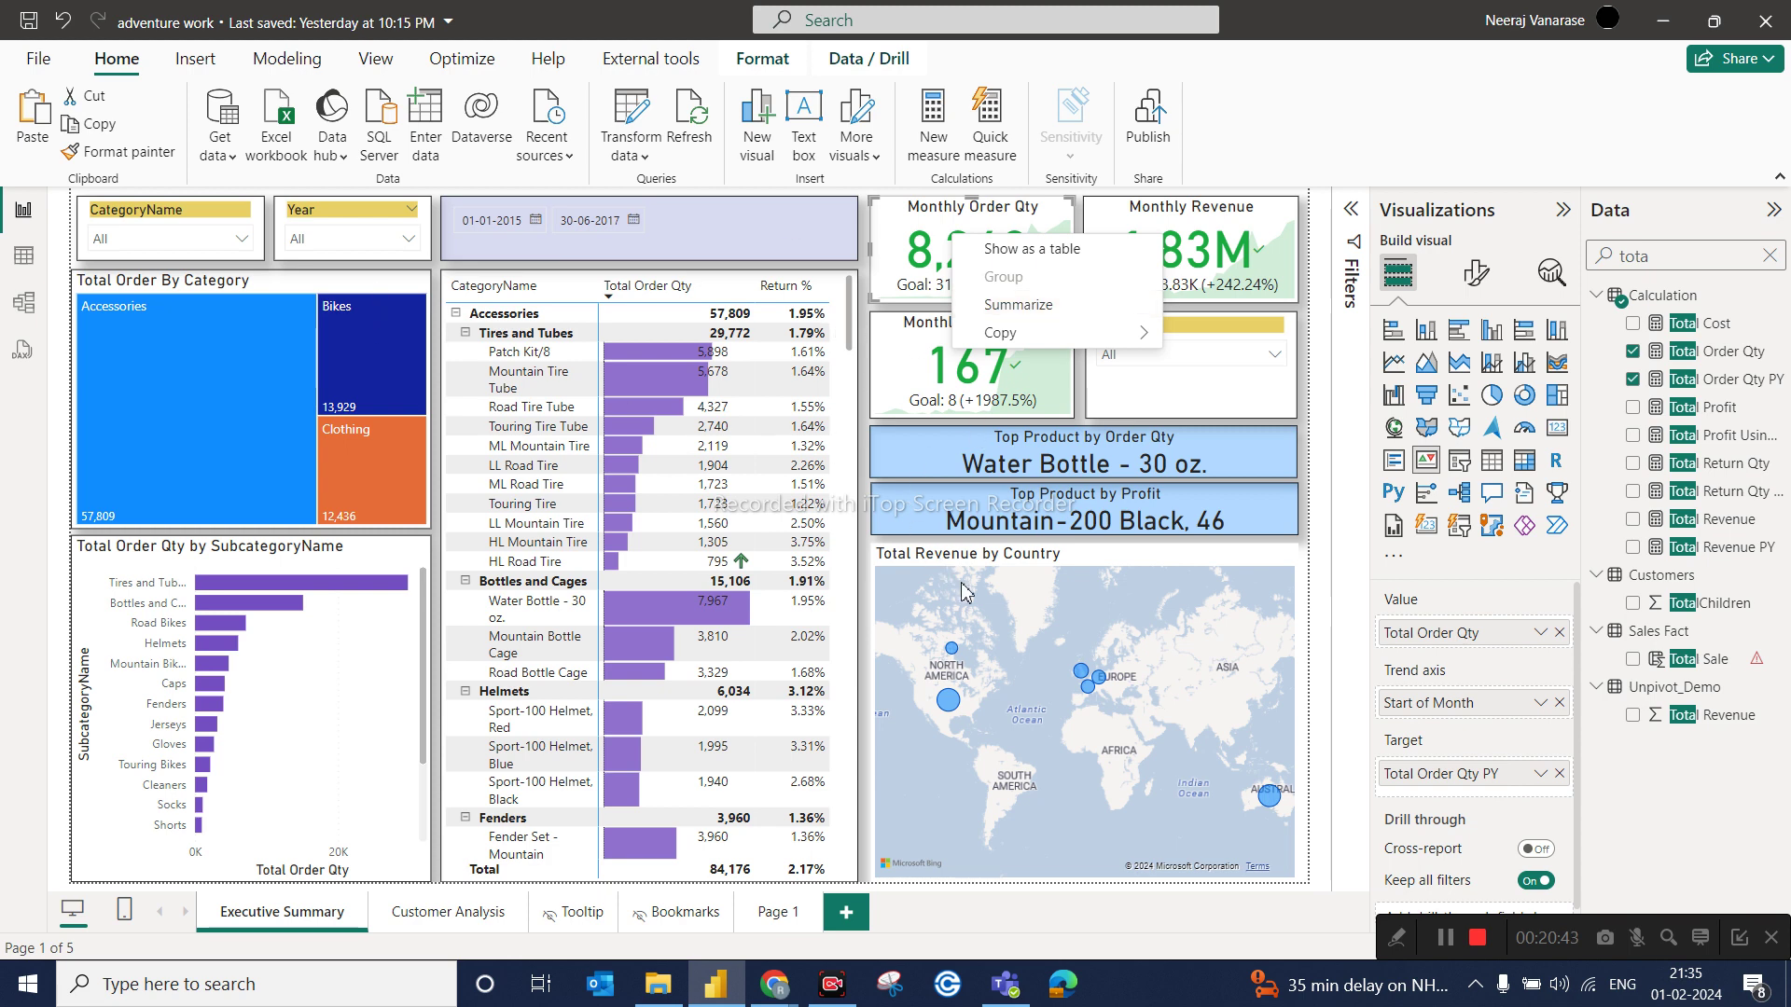
- Check the country map's United States bubble for Drill through, clear its filter, and view Page 1
click(945, 711)
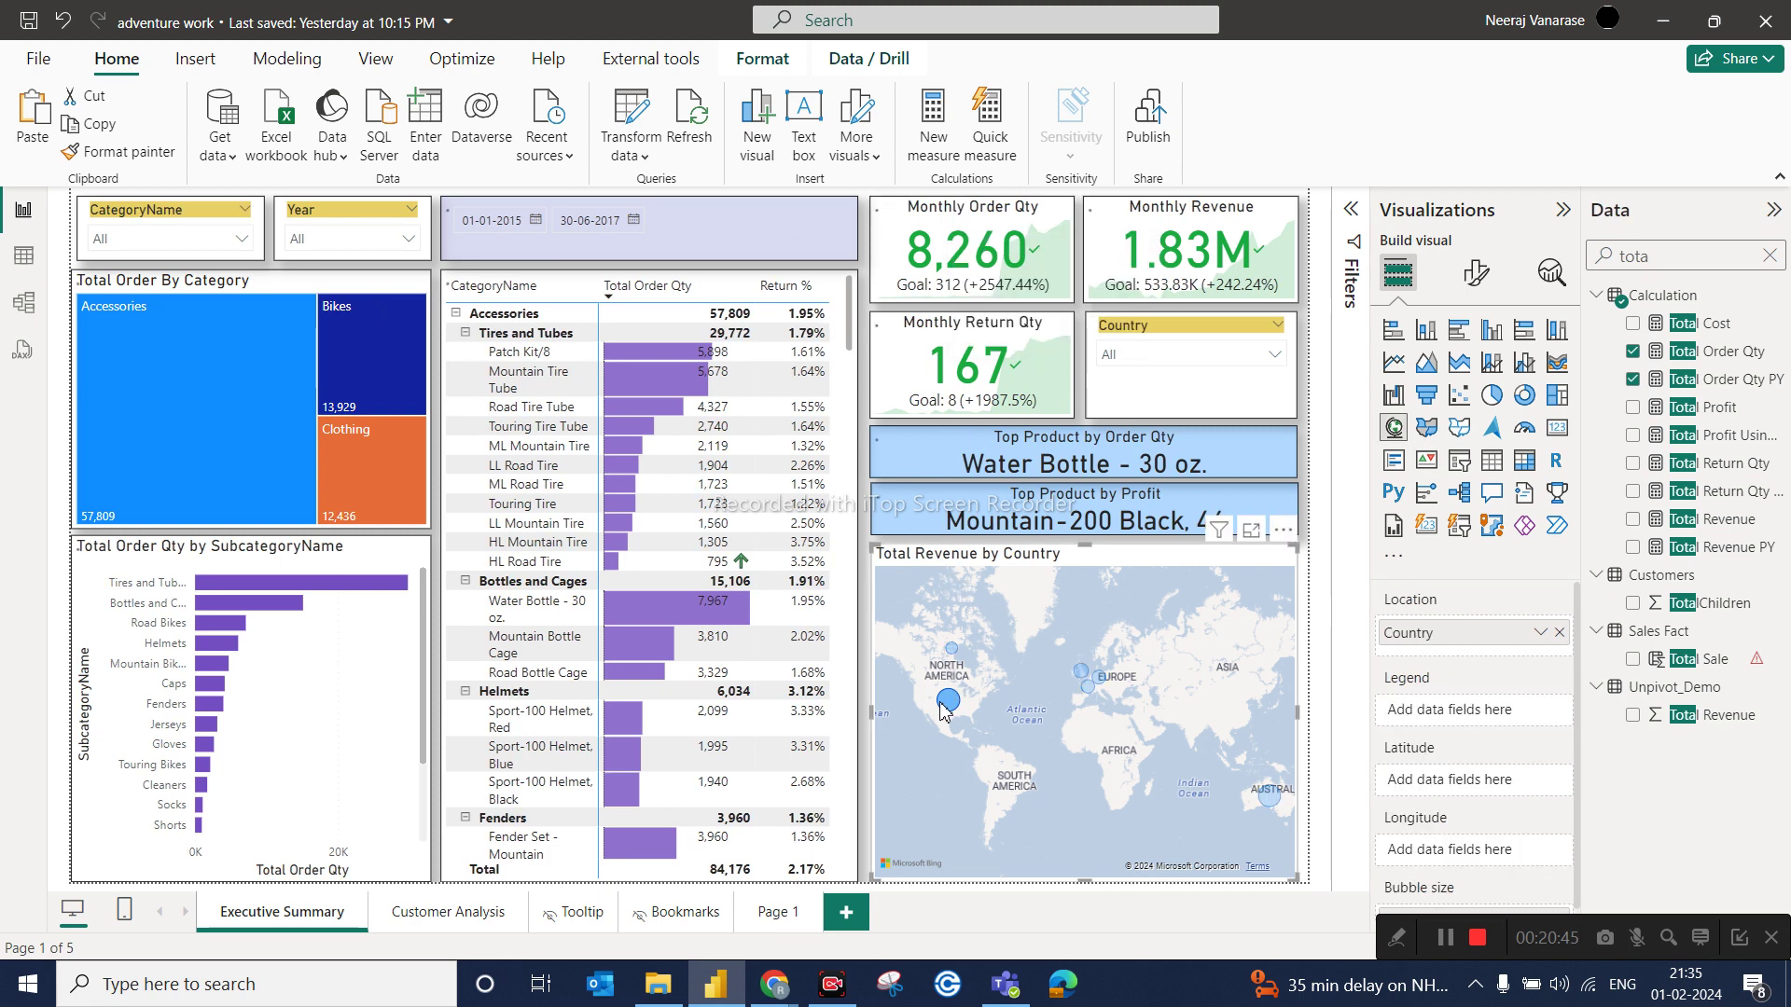
click(947, 709)
right_click(949, 712)
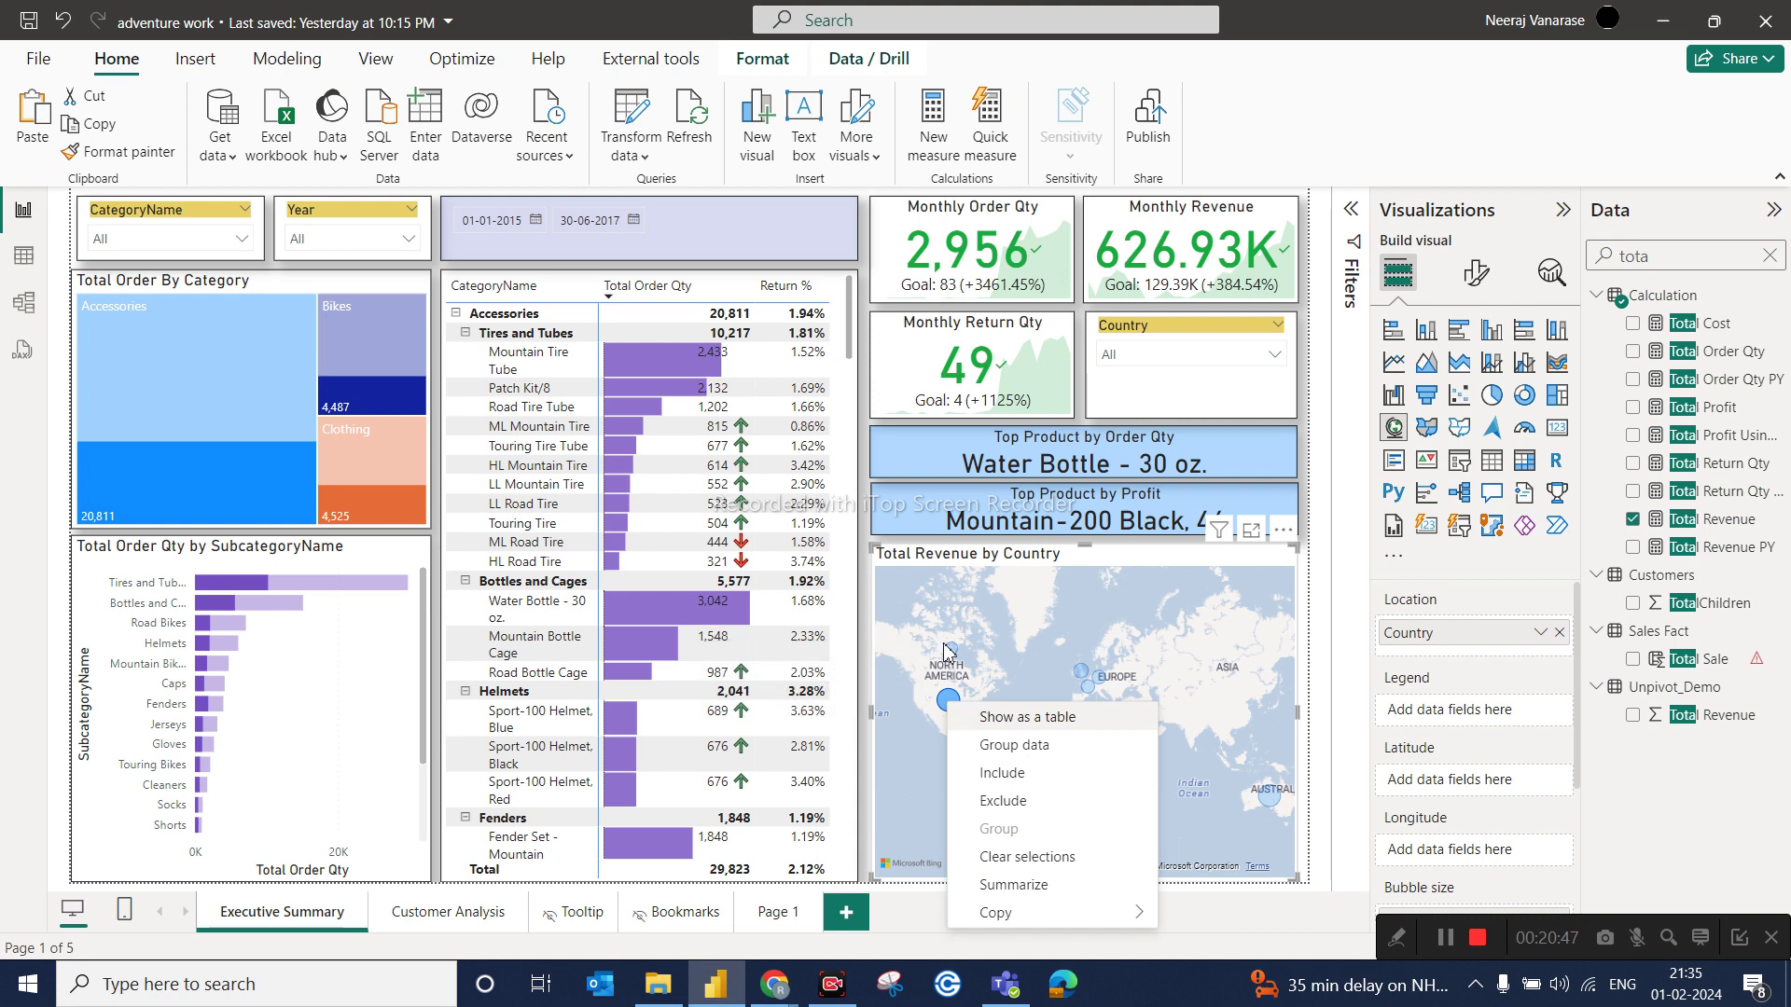
click(946, 709)
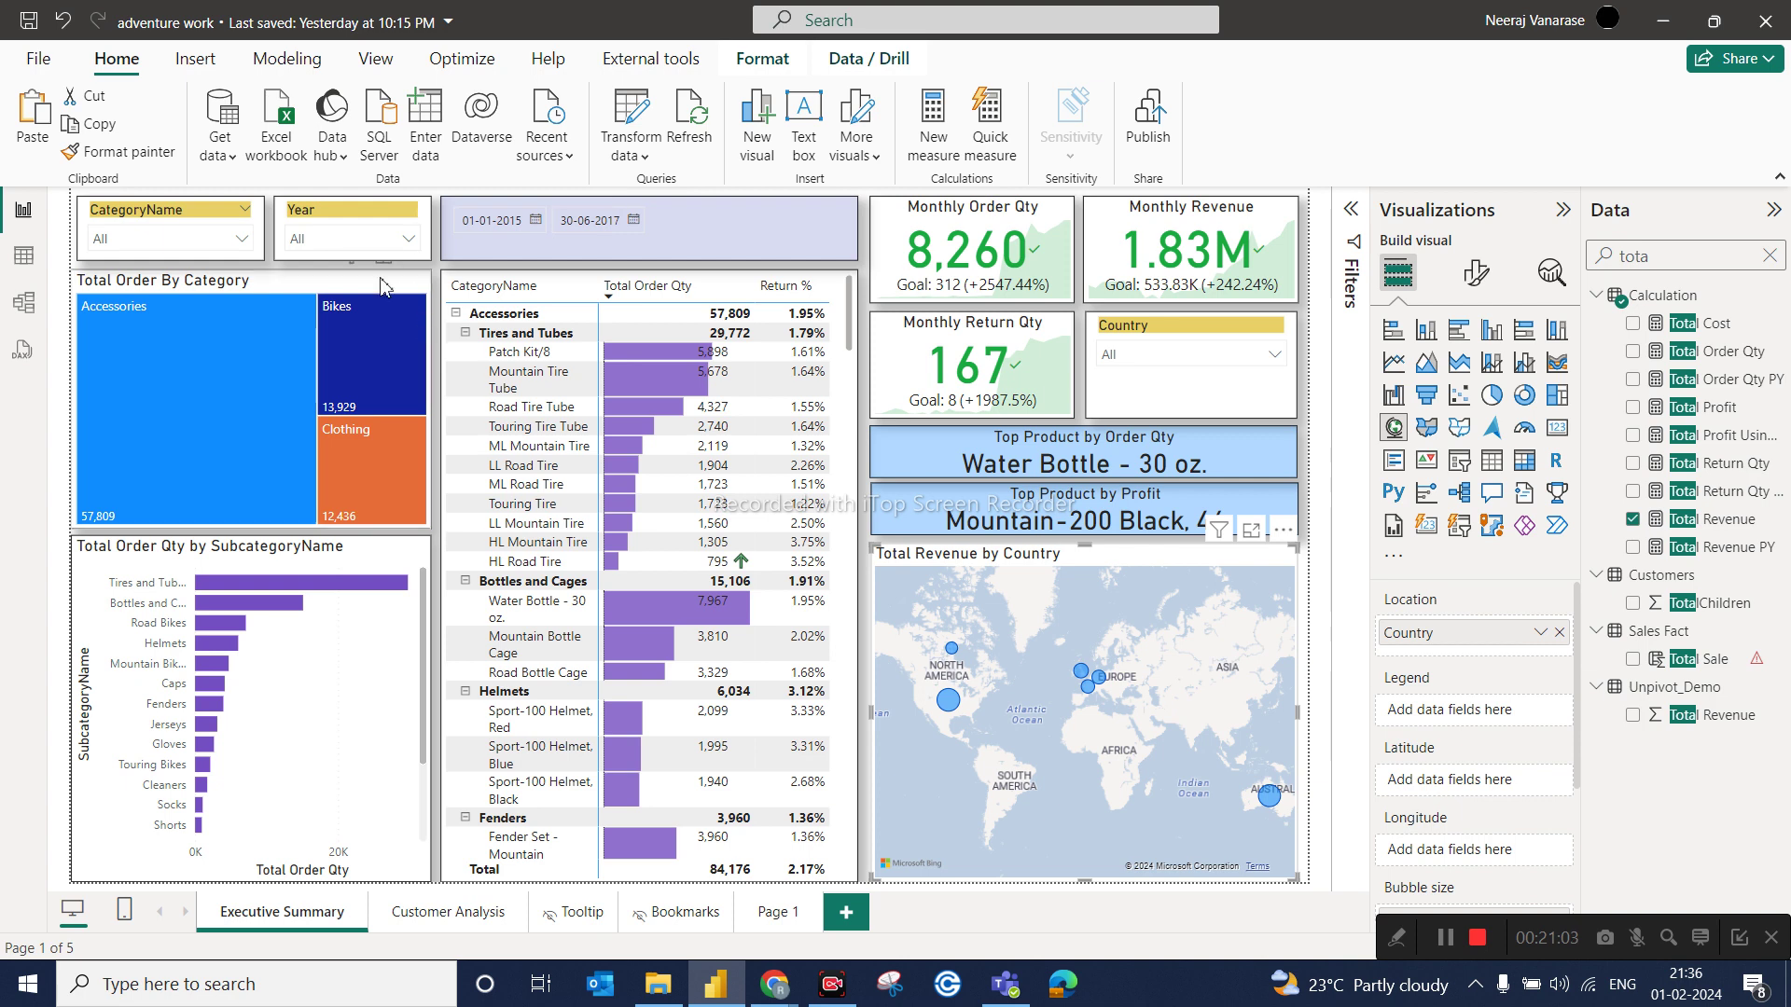
click(771, 912)
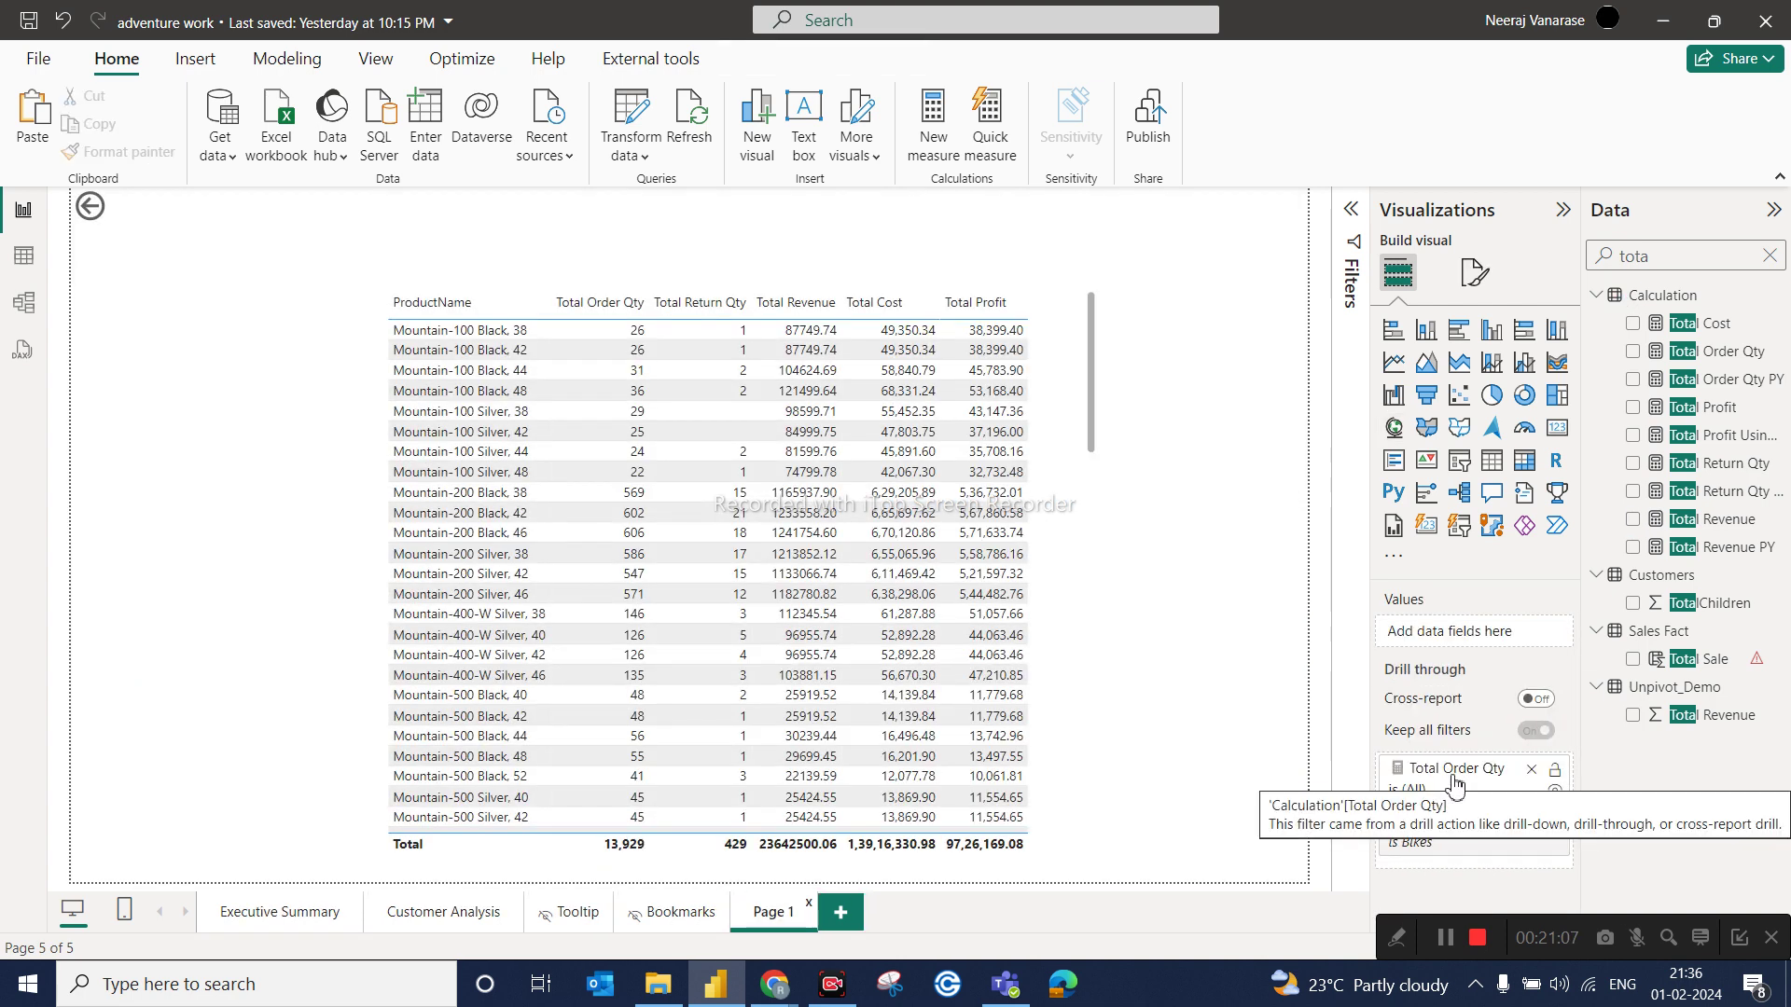
click(328, 907)
- On Customer Analysis, drill through from the top customer's row to Page 1's product details
click(461, 922)
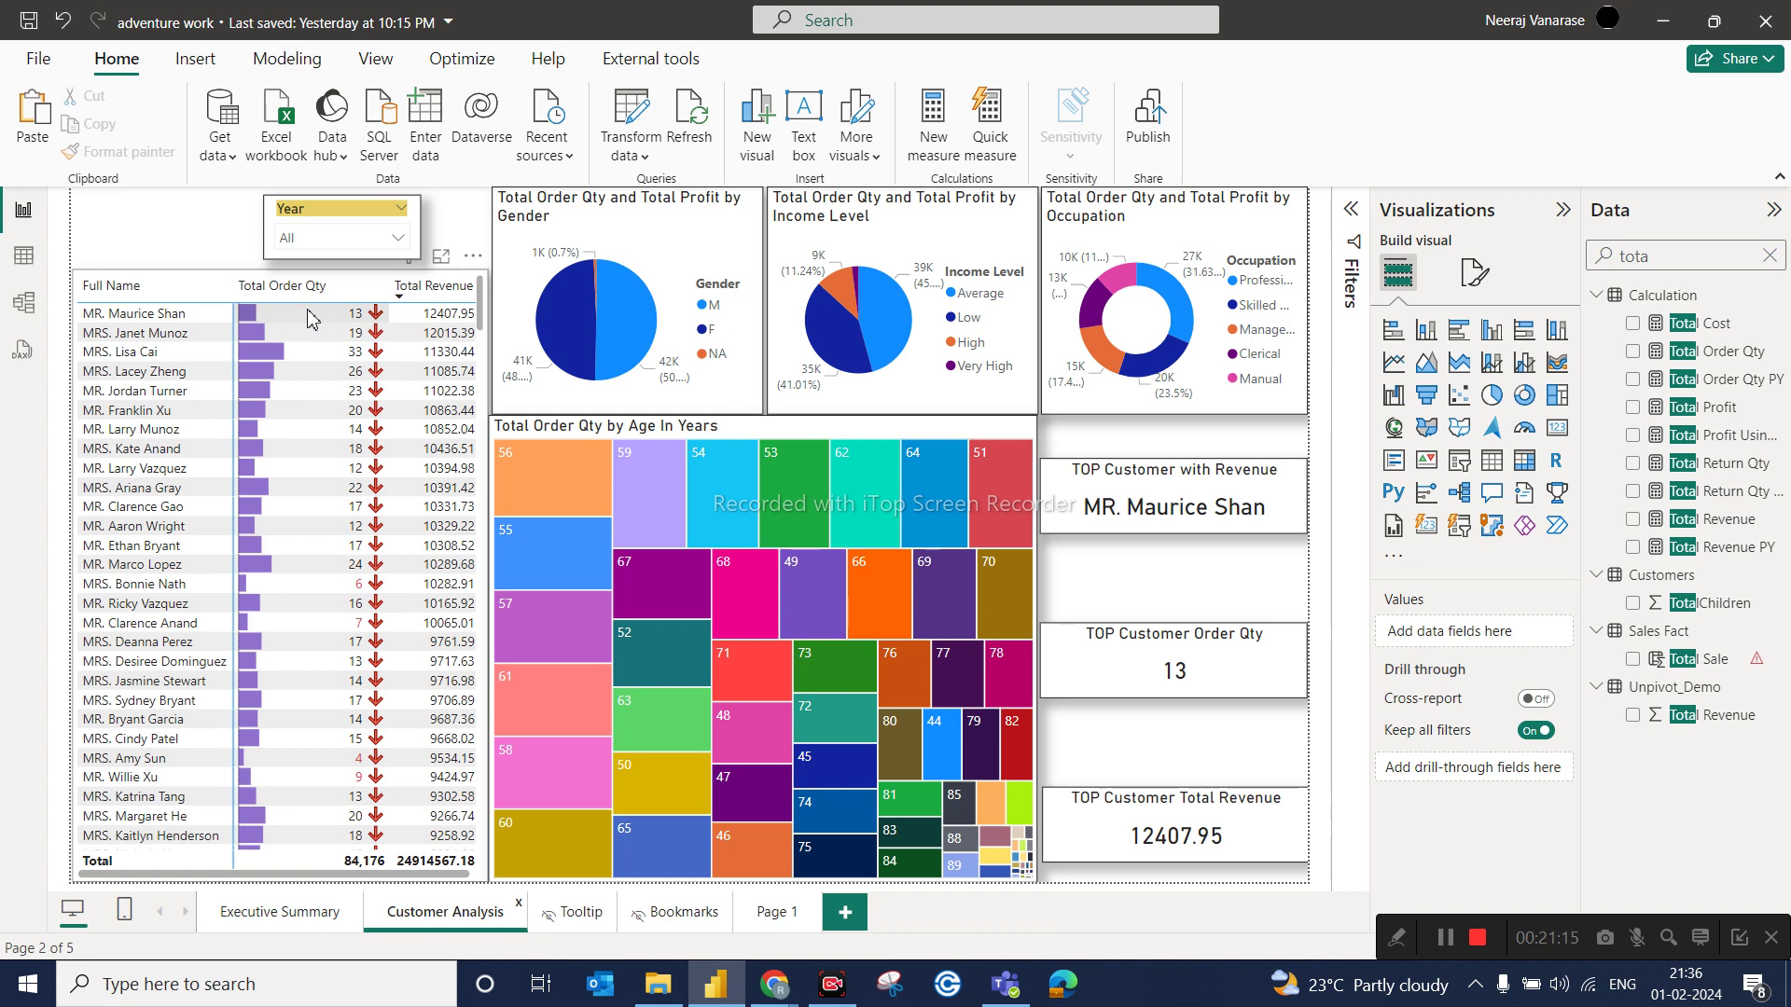
click(308, 320)
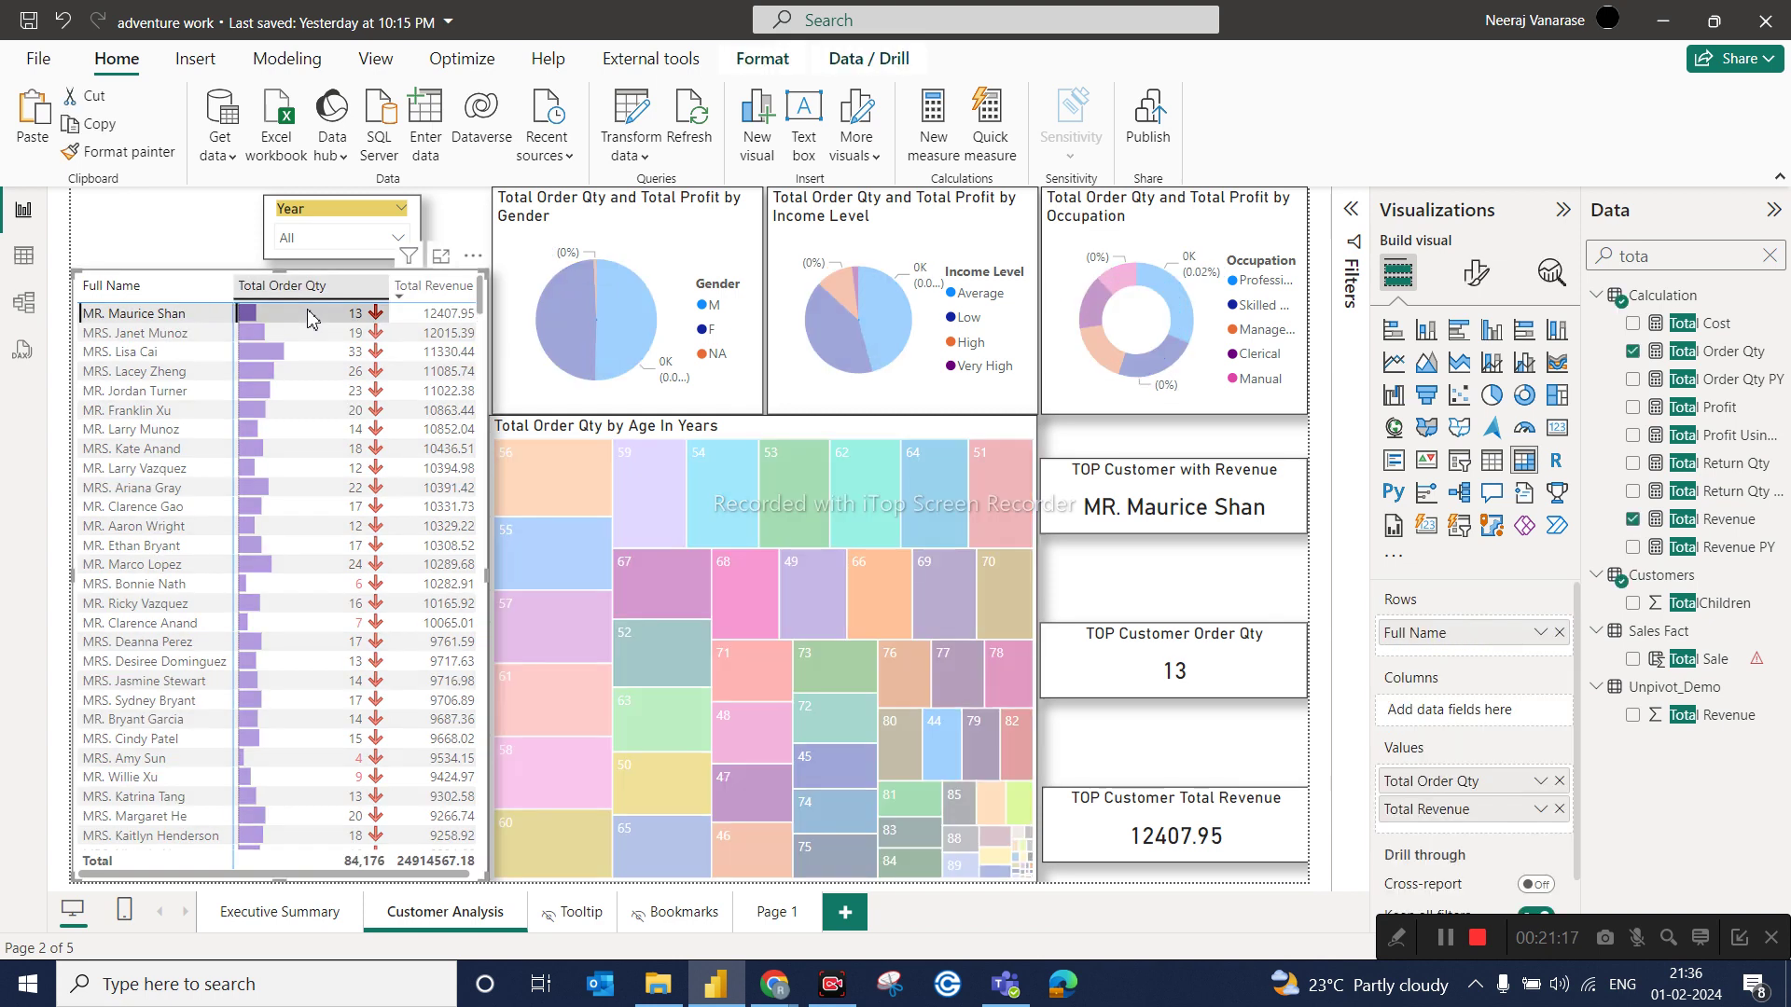
click(307, 320)
right_click(311, 320)
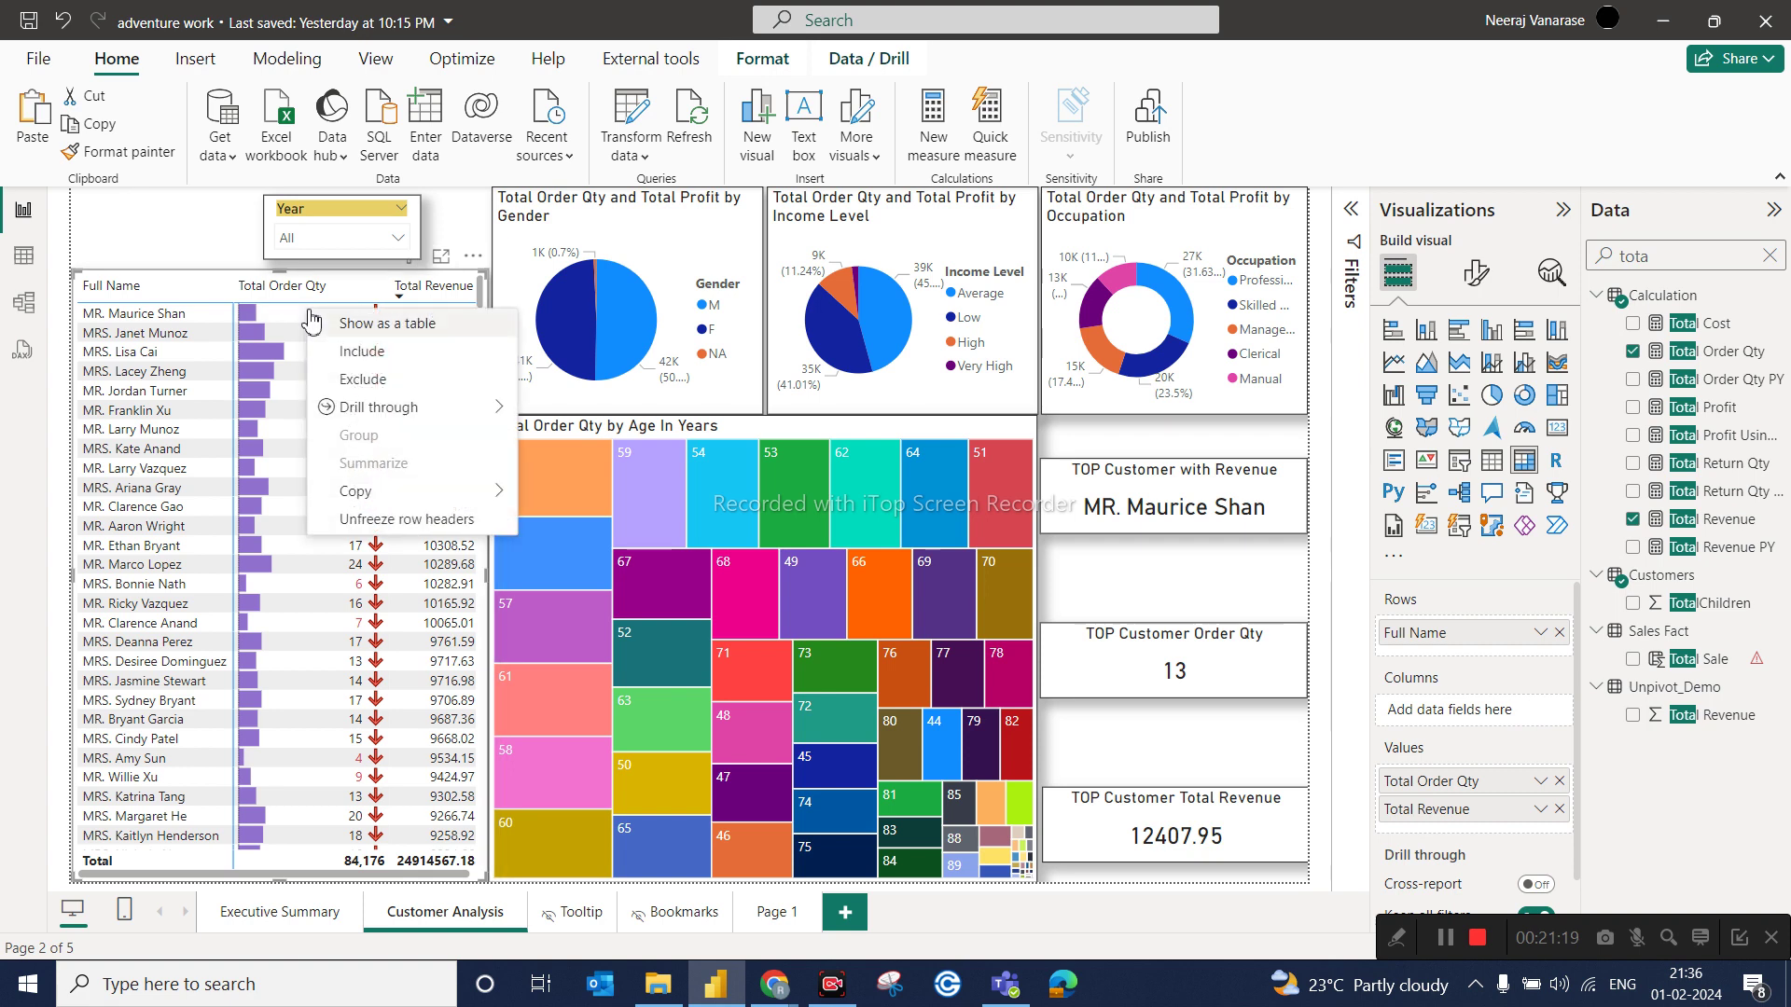
mouse_move(392, 408)
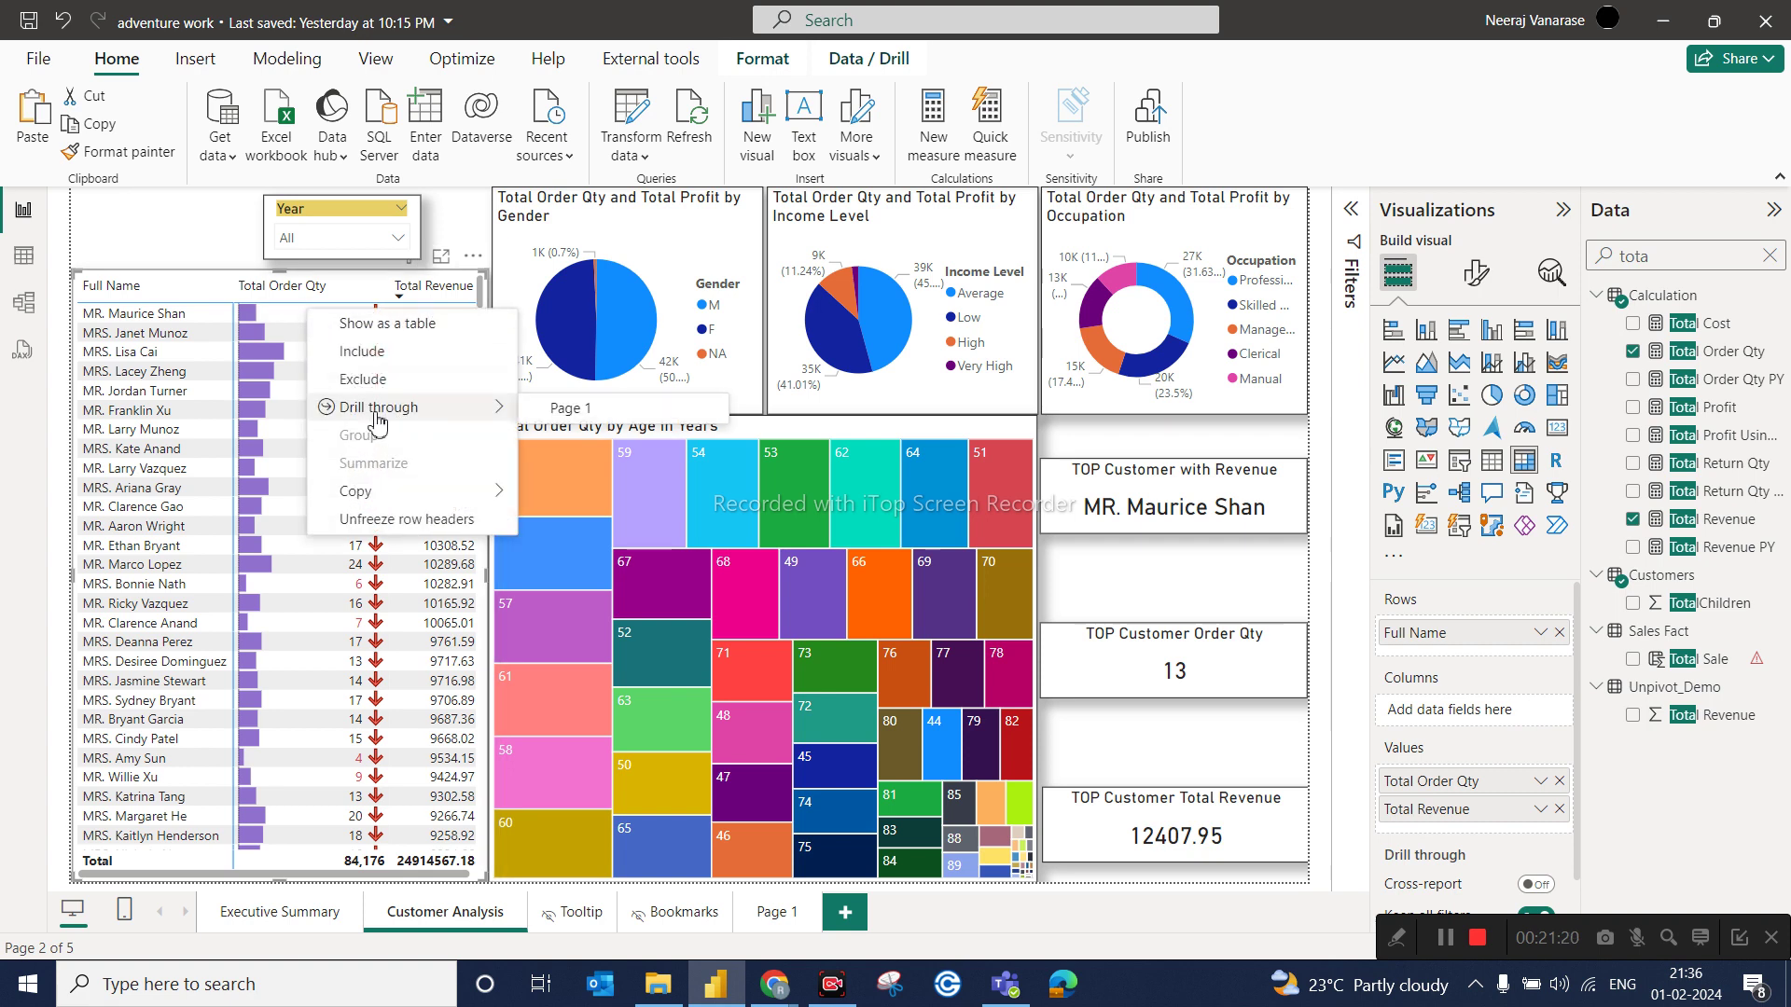
click(567, 411)
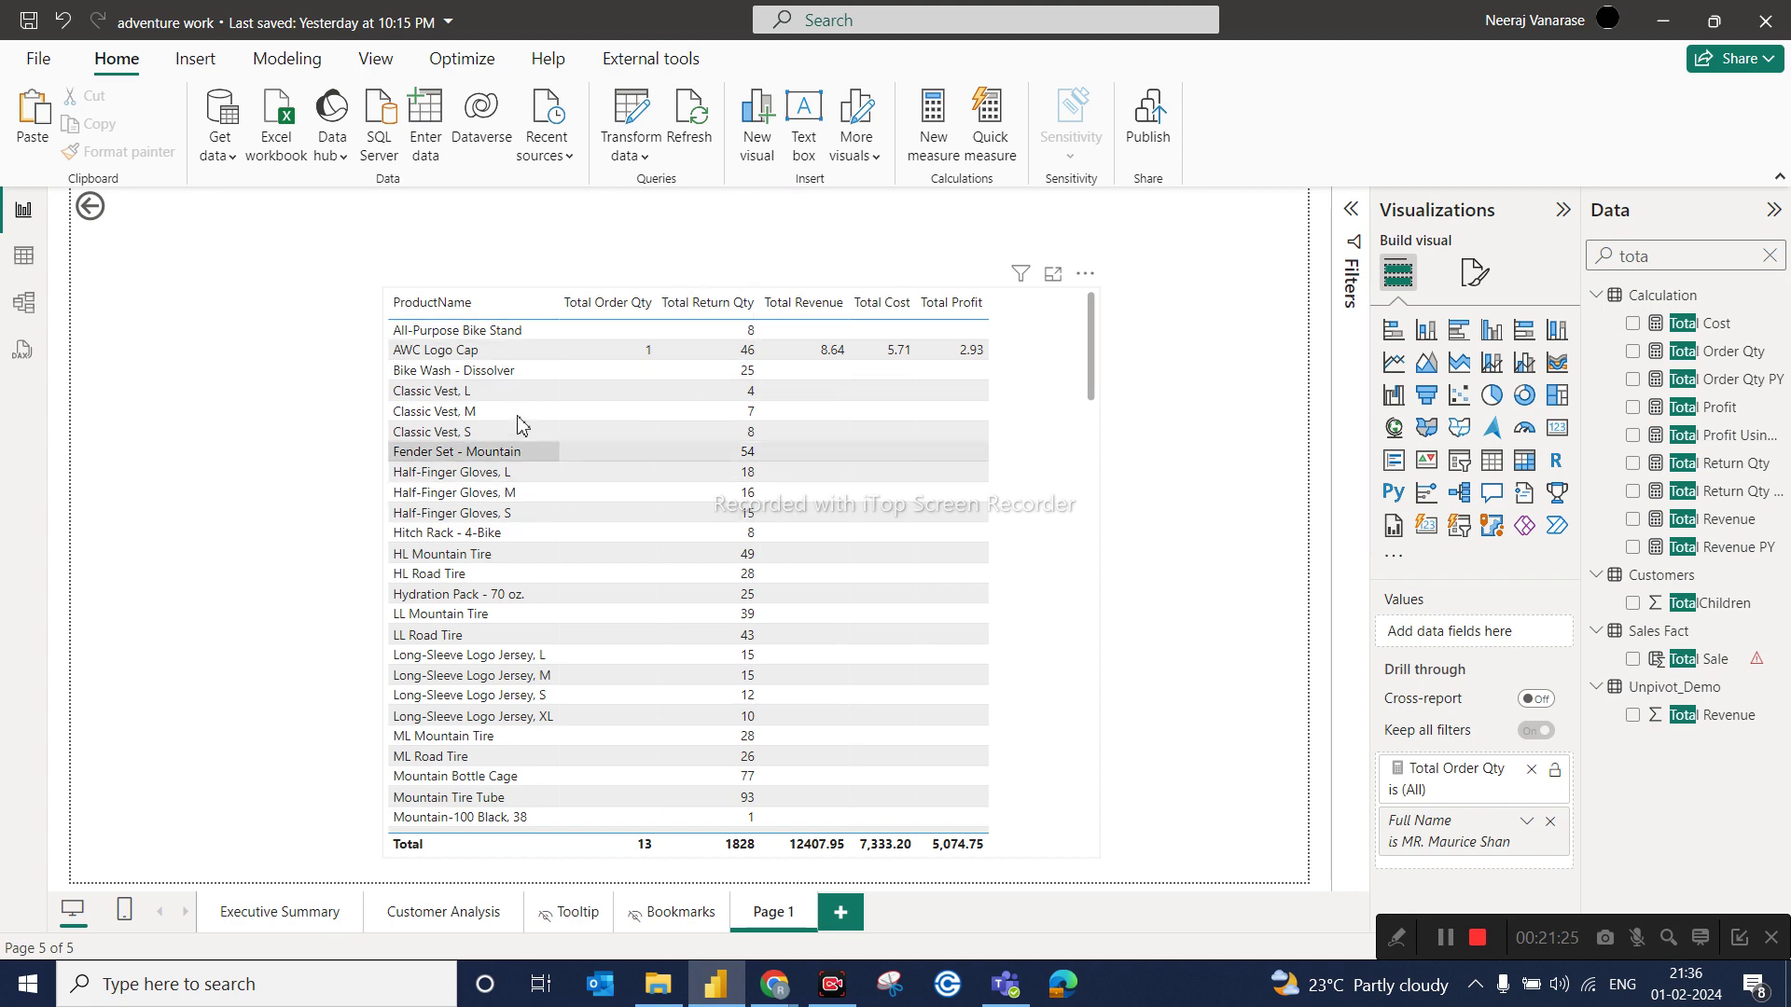
- Scroll the drilled product table, then use the back arrow to return to Customer Analysis
scroll(706, 573, down, 15)
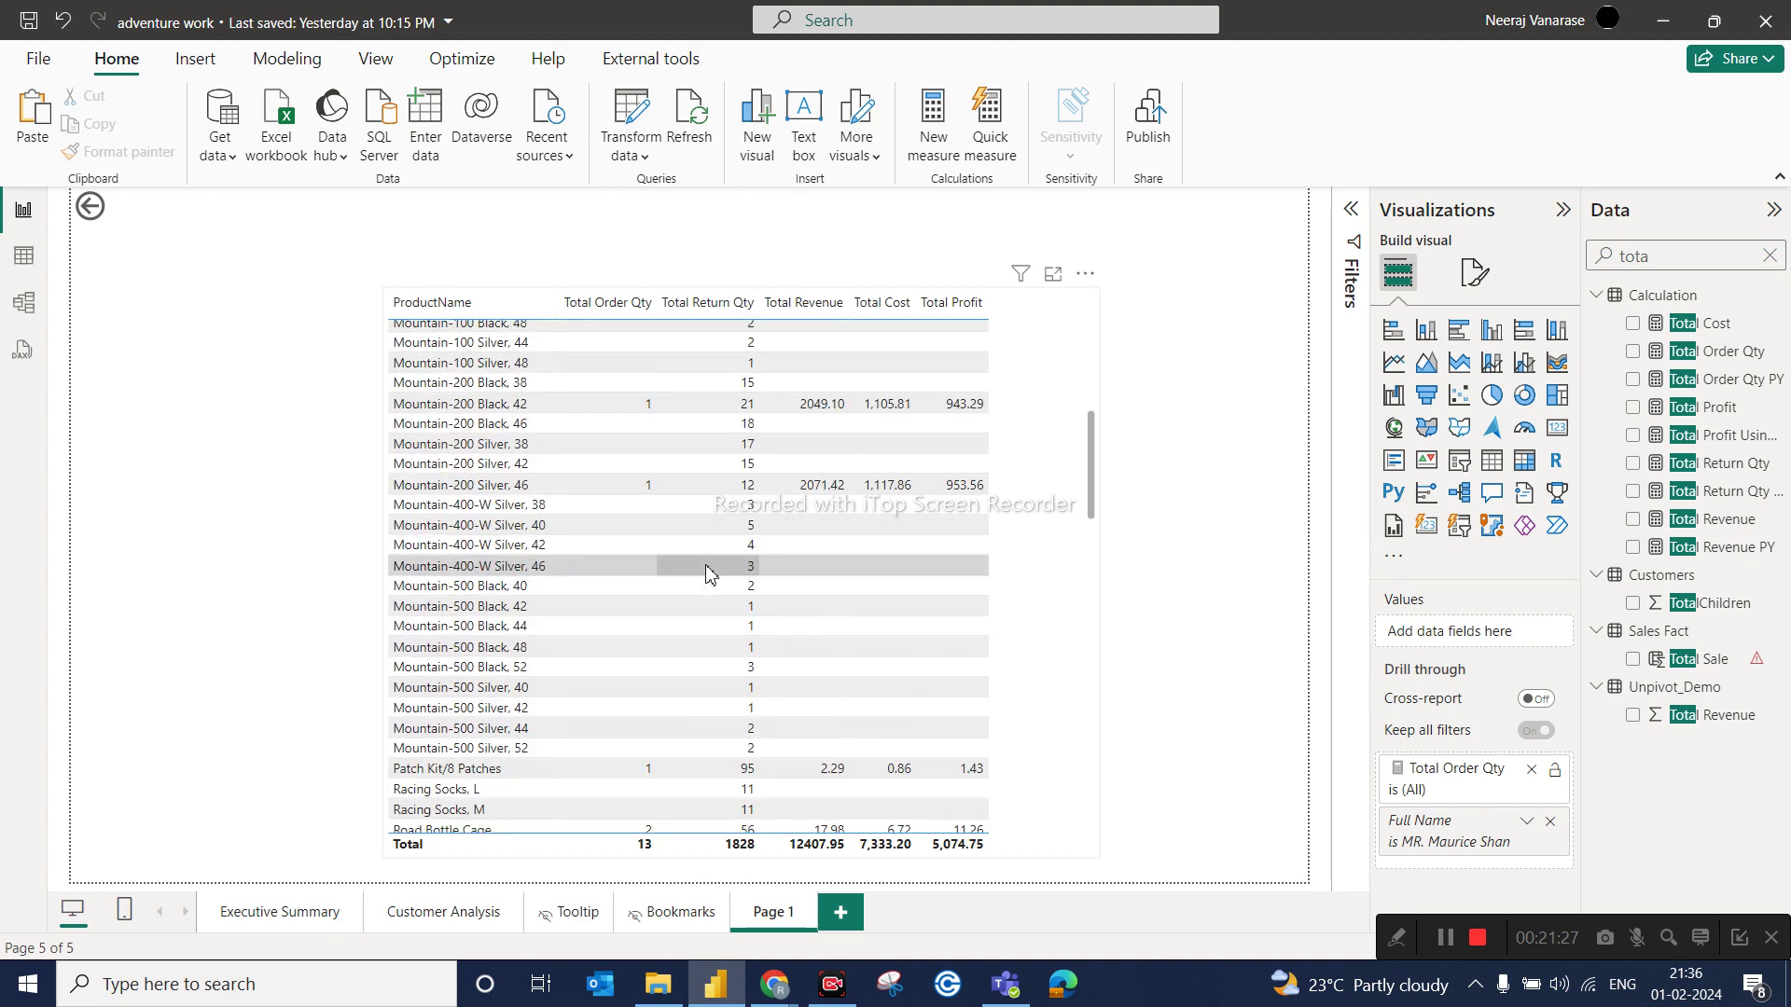
scroll(706, 572, down, 10)
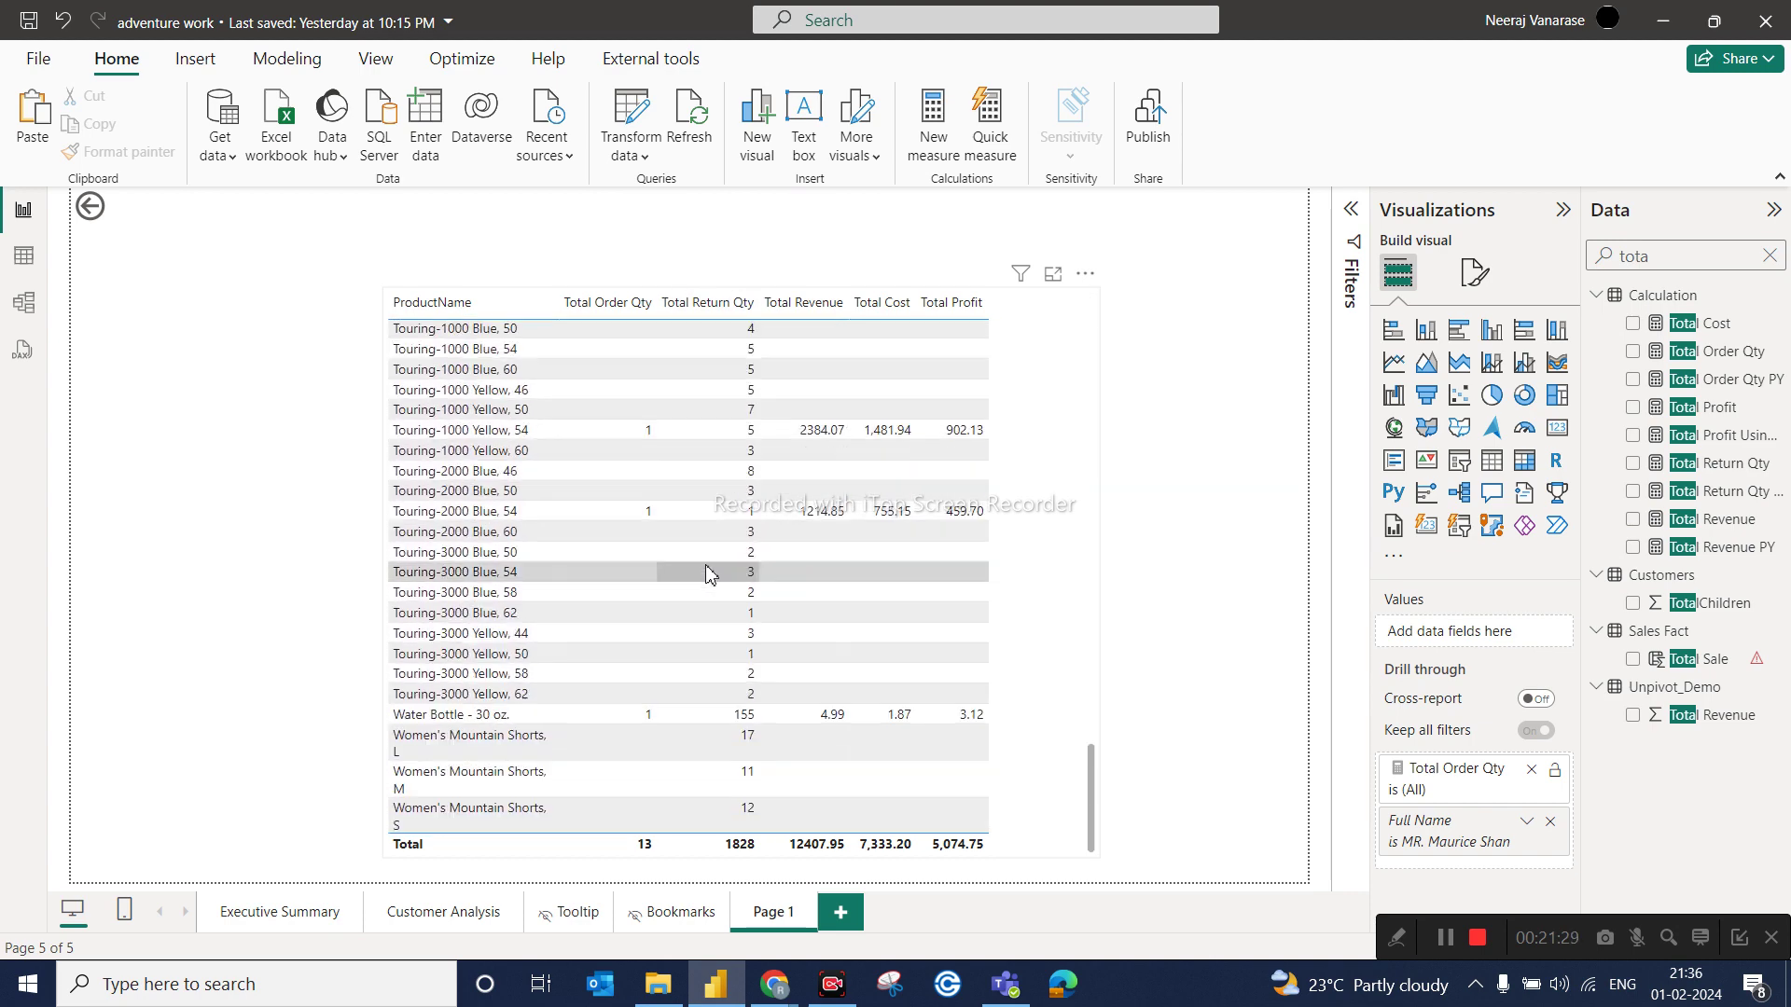
scroll(706, 573, up, 15)
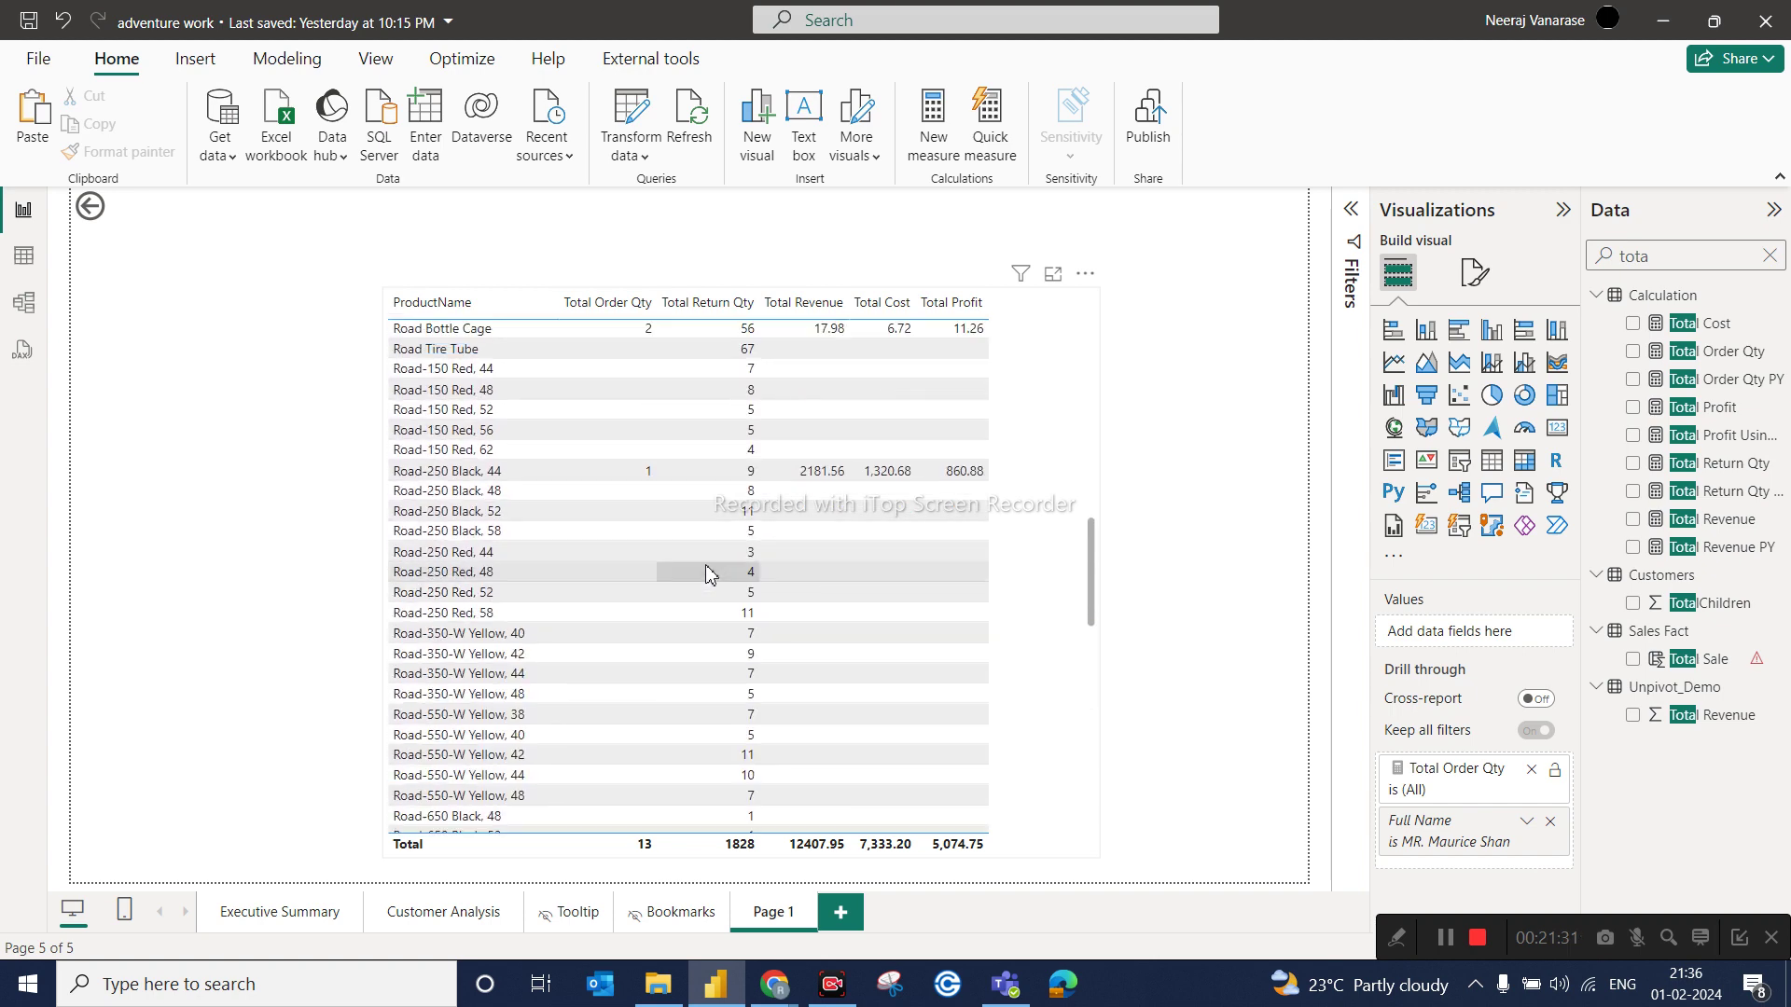
scroll(706, 573, up, 6)
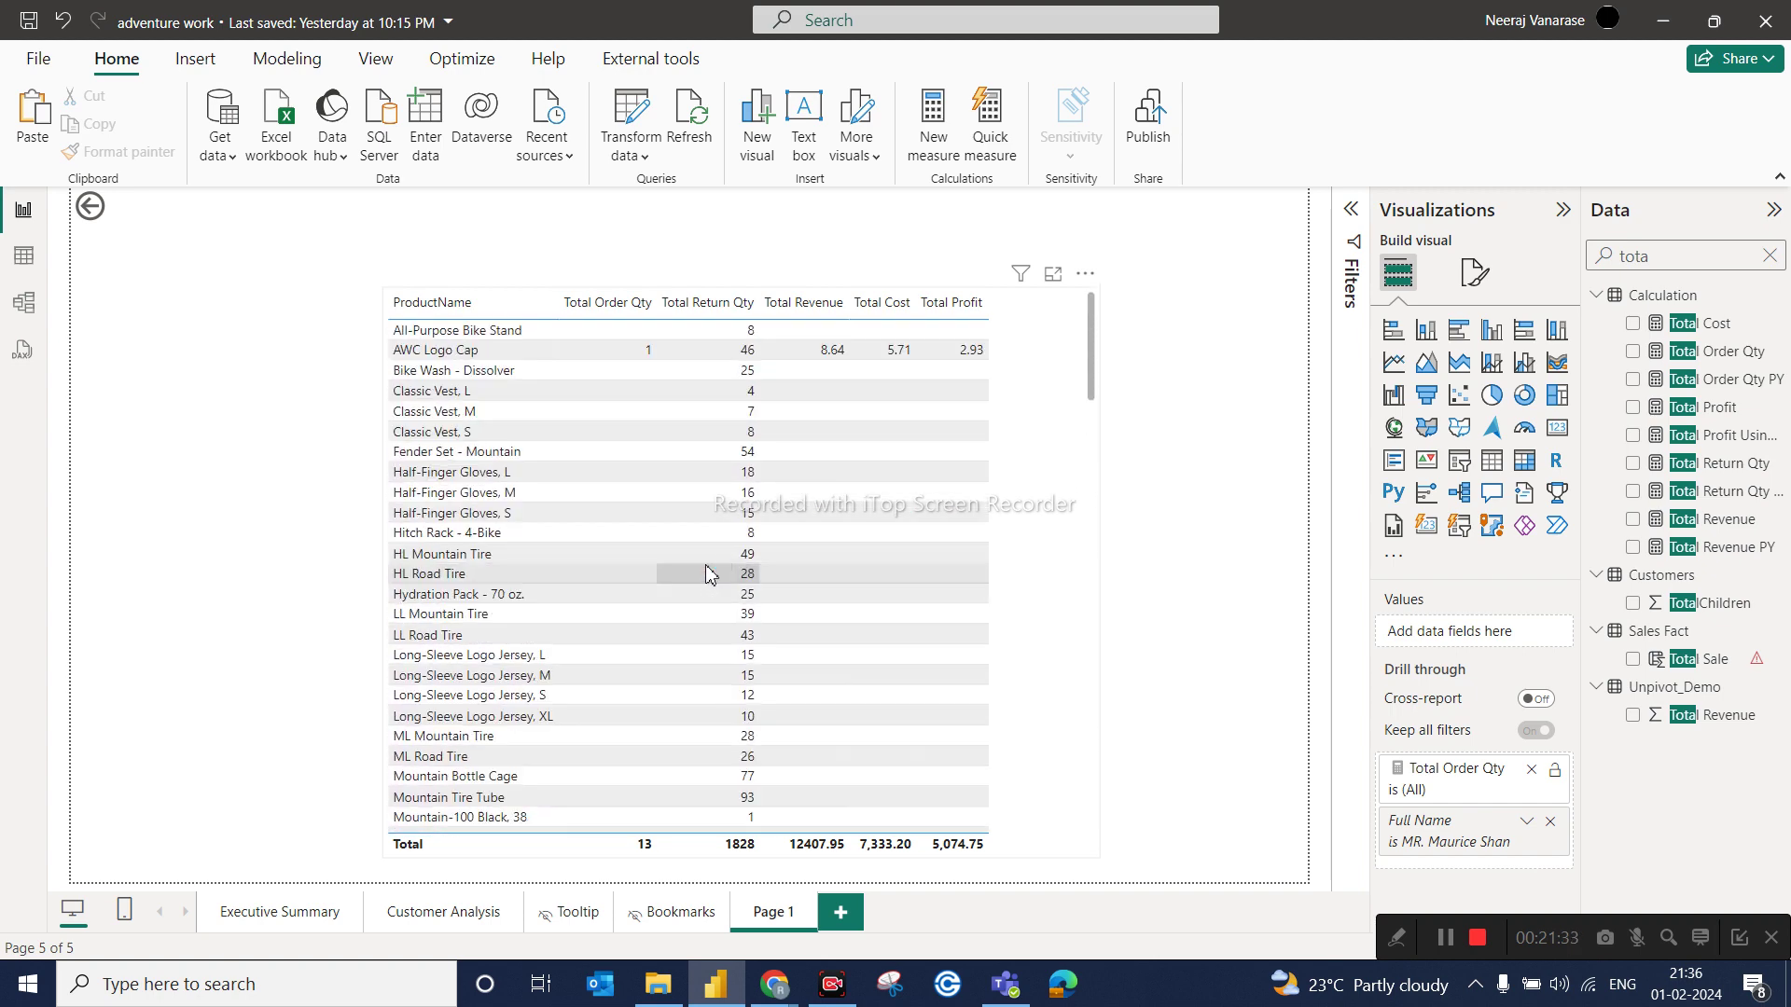
click(105, 222)
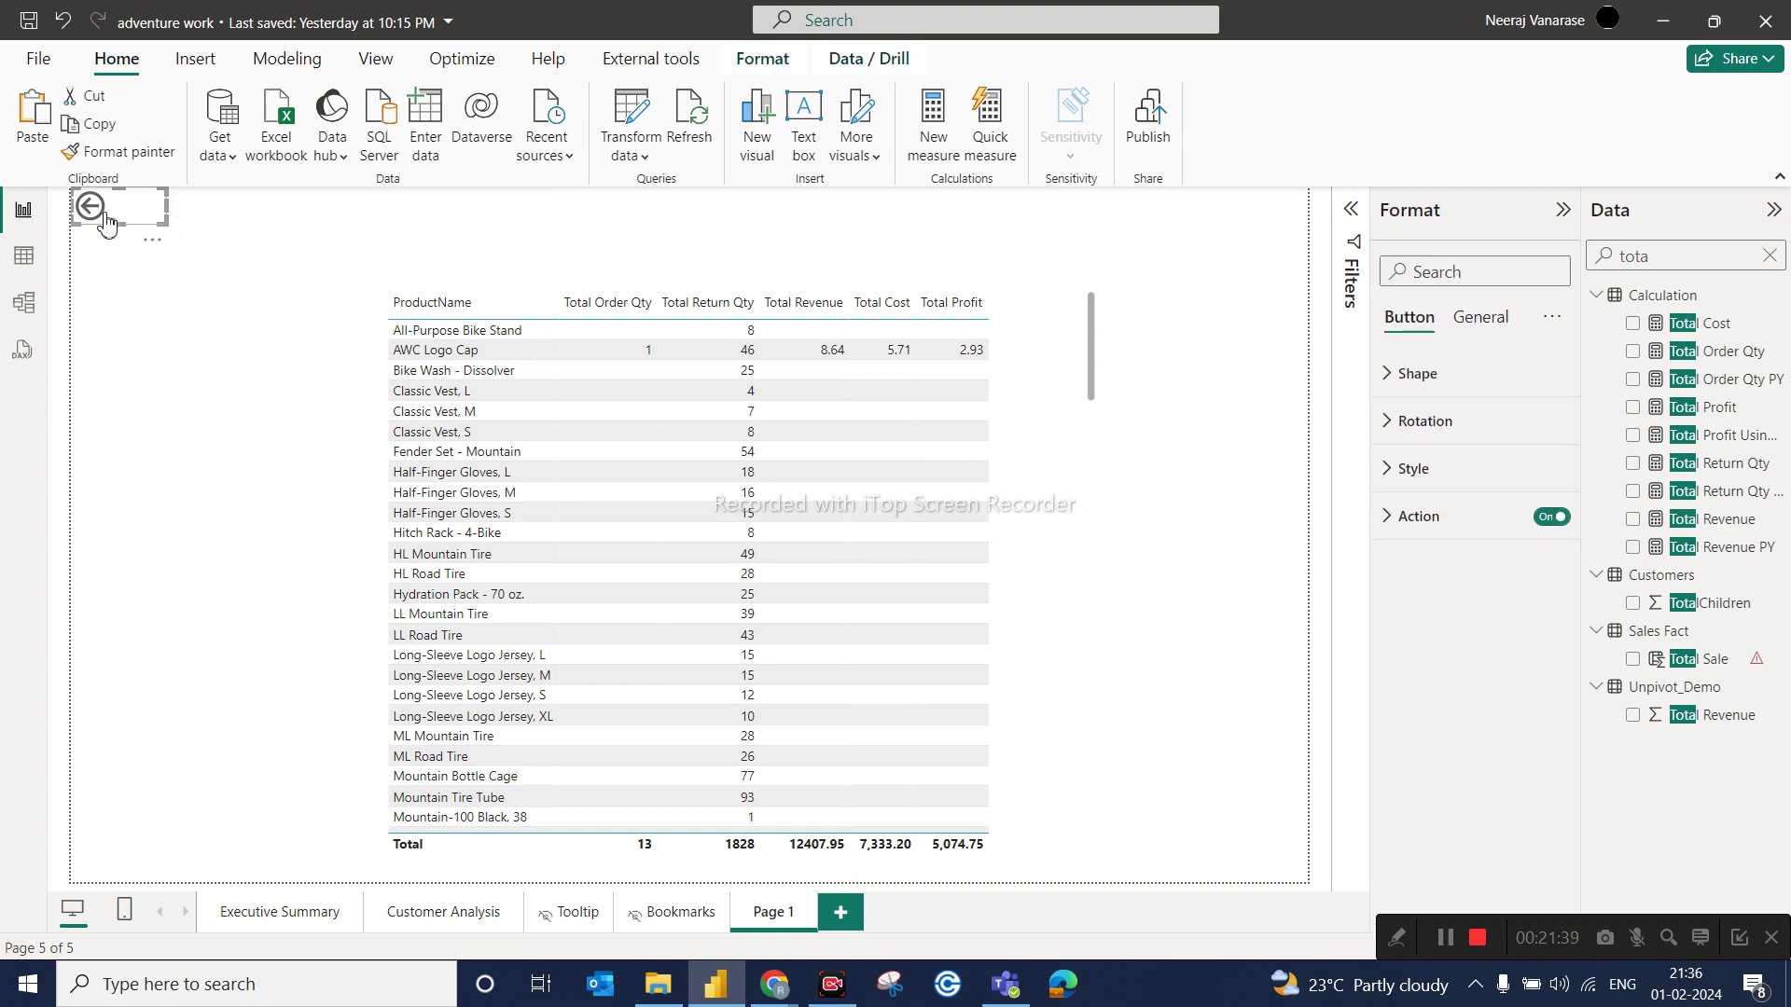
ctrl+click(105, 222)
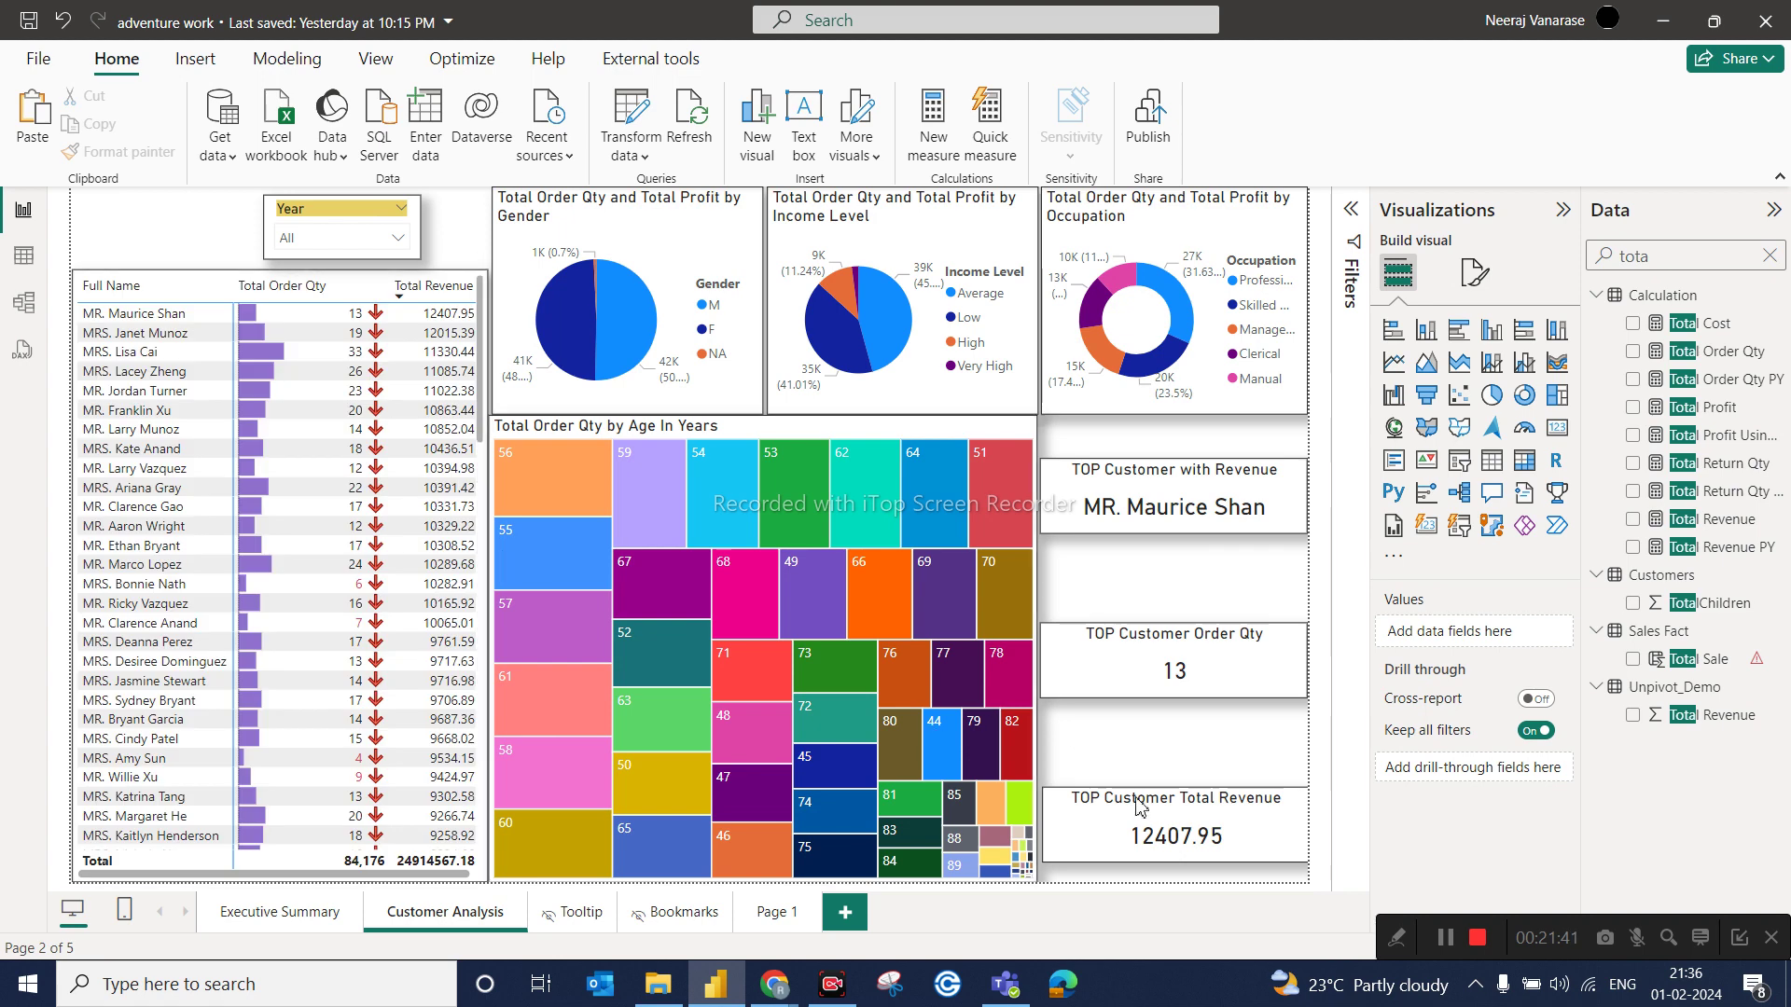
- On Page 1, drag Total Revenue into the Drill through well, then switch to Executive Summary
click(772, 914)
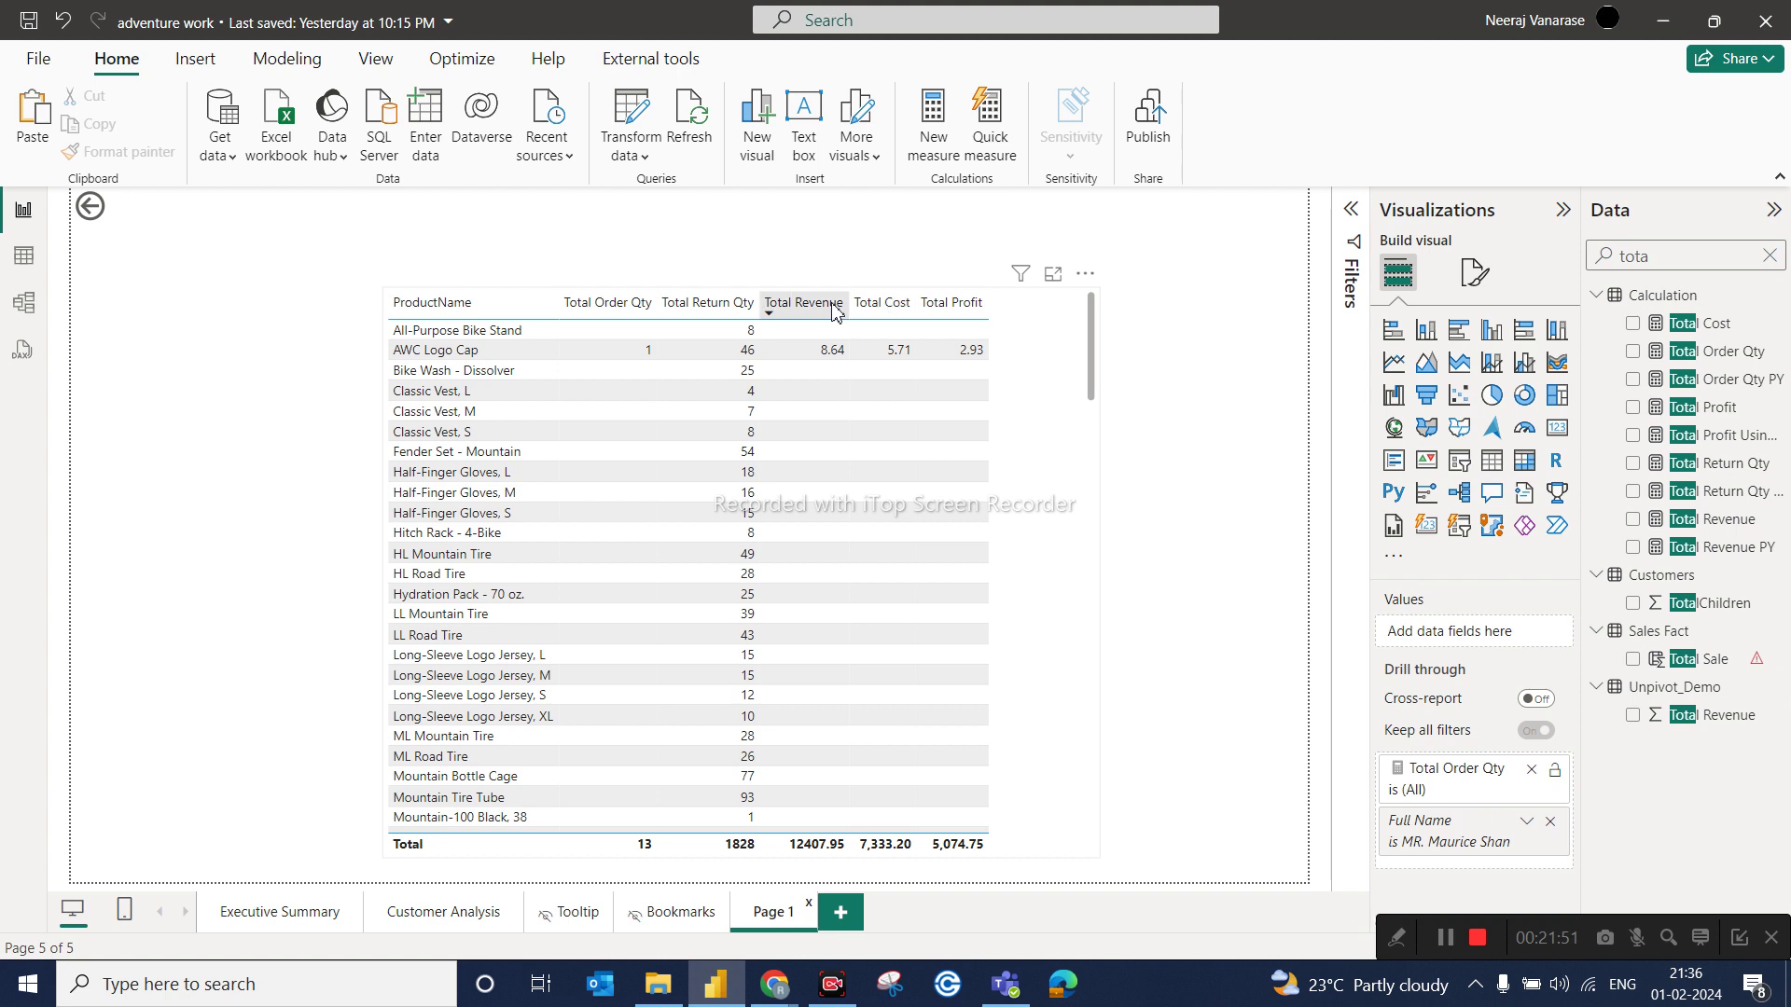
drag(1705, 522, 1519, 821)
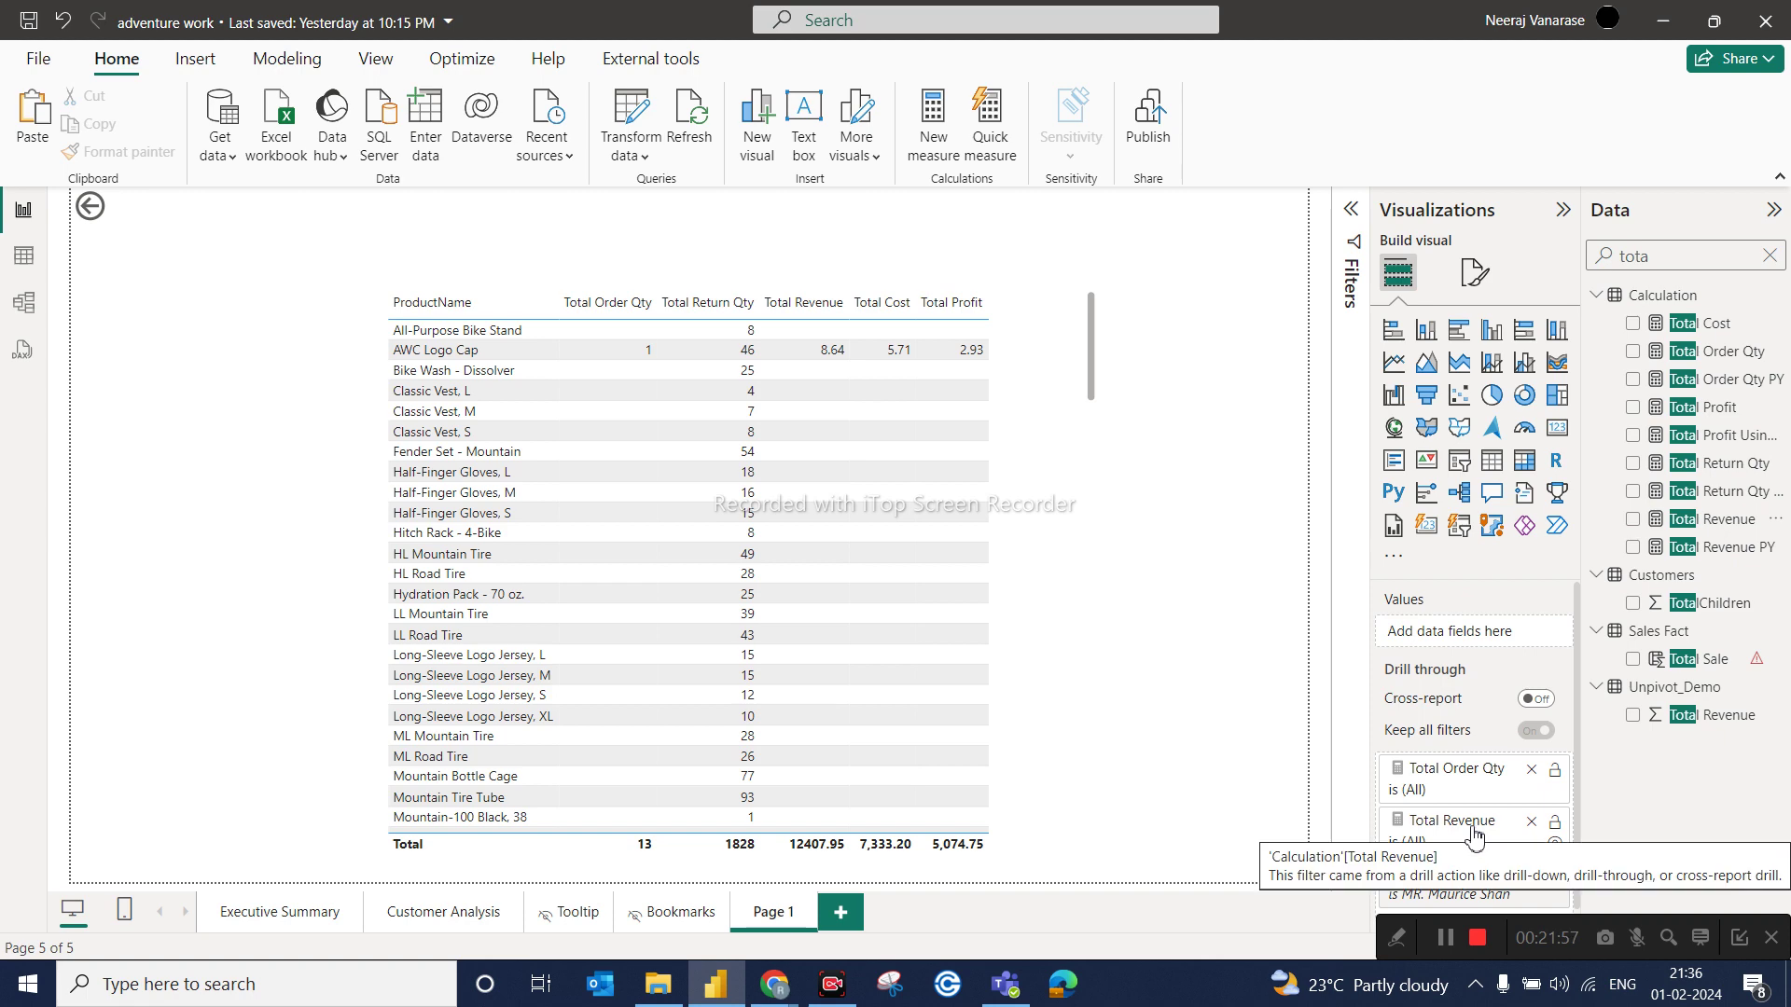
click(291, 912)
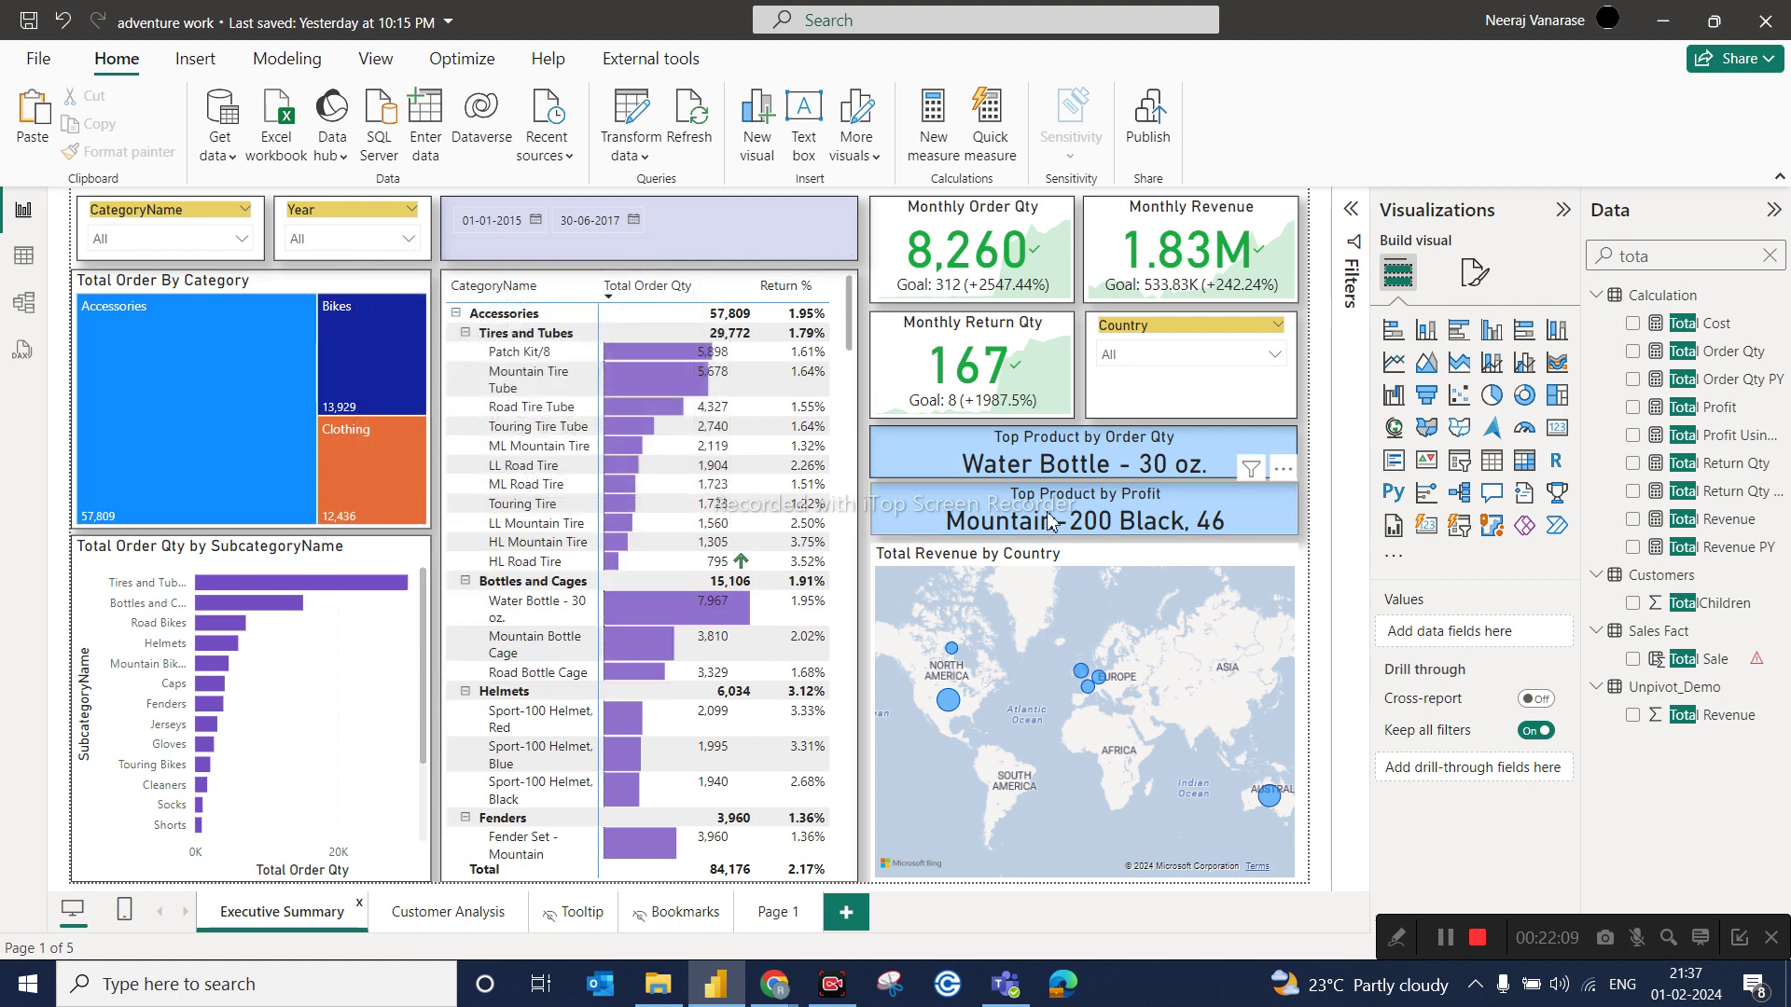
- Drill through from the map's United States bubble to Page 1, then go back
right_click(946, 708)
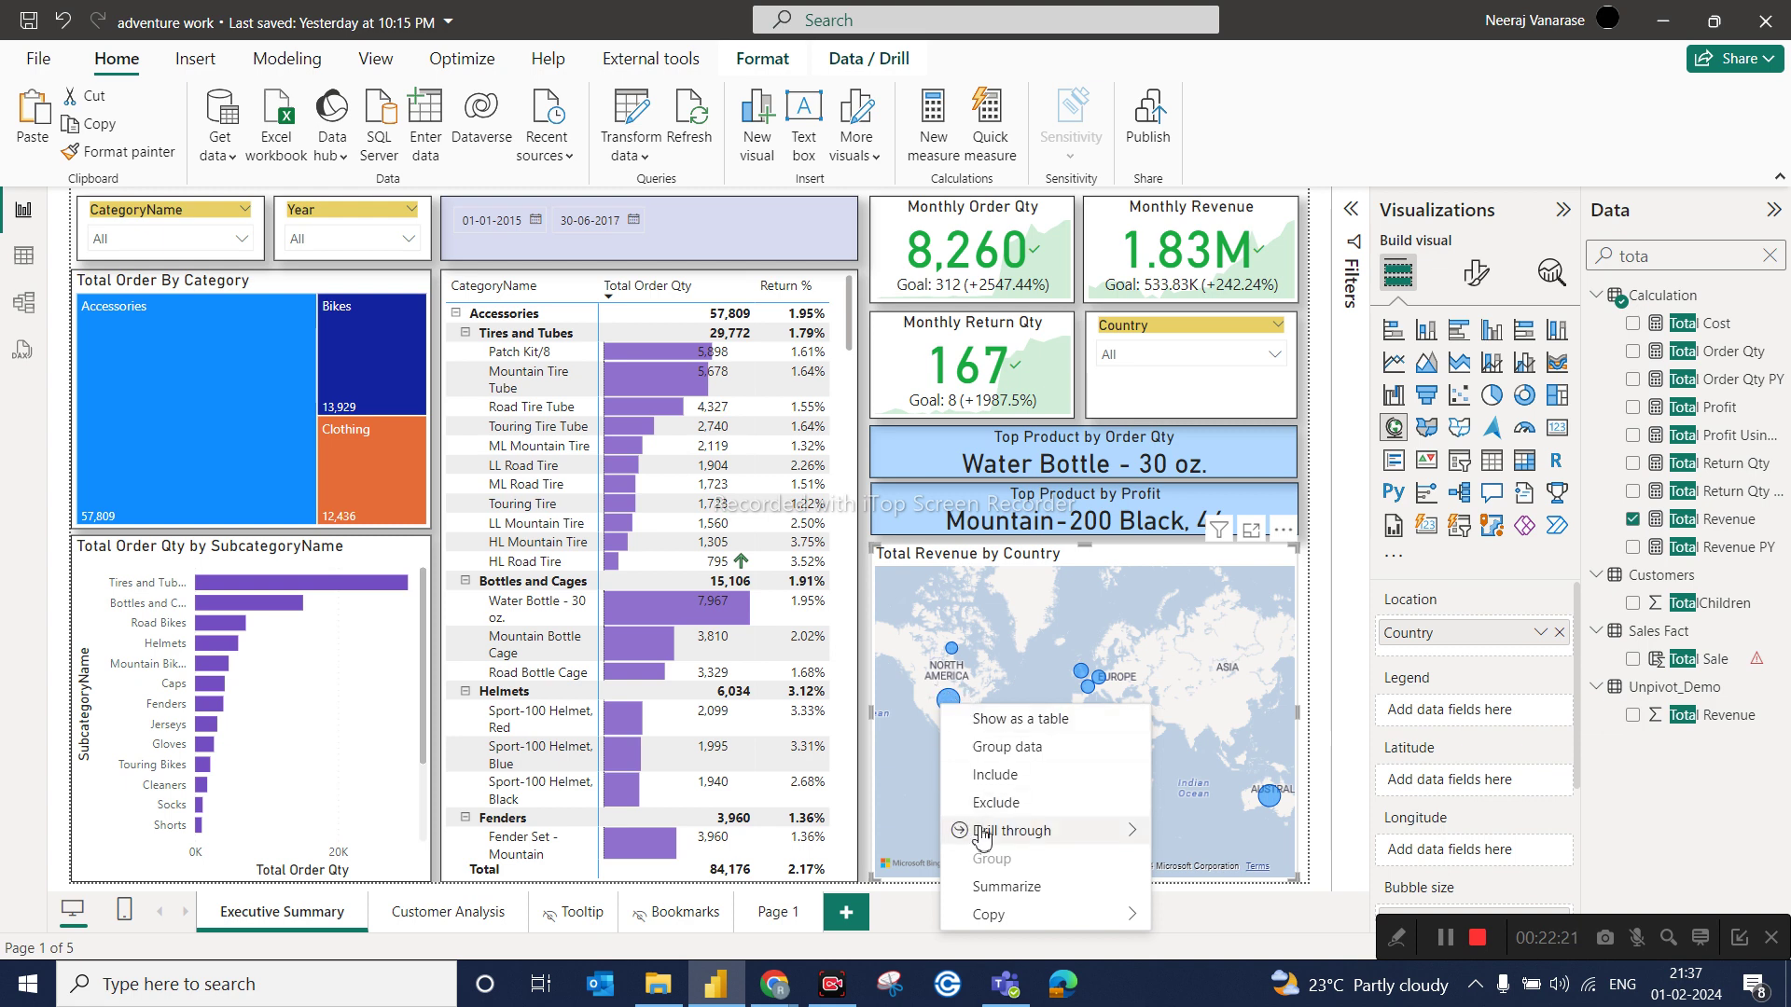
mouse_move(984, 835)
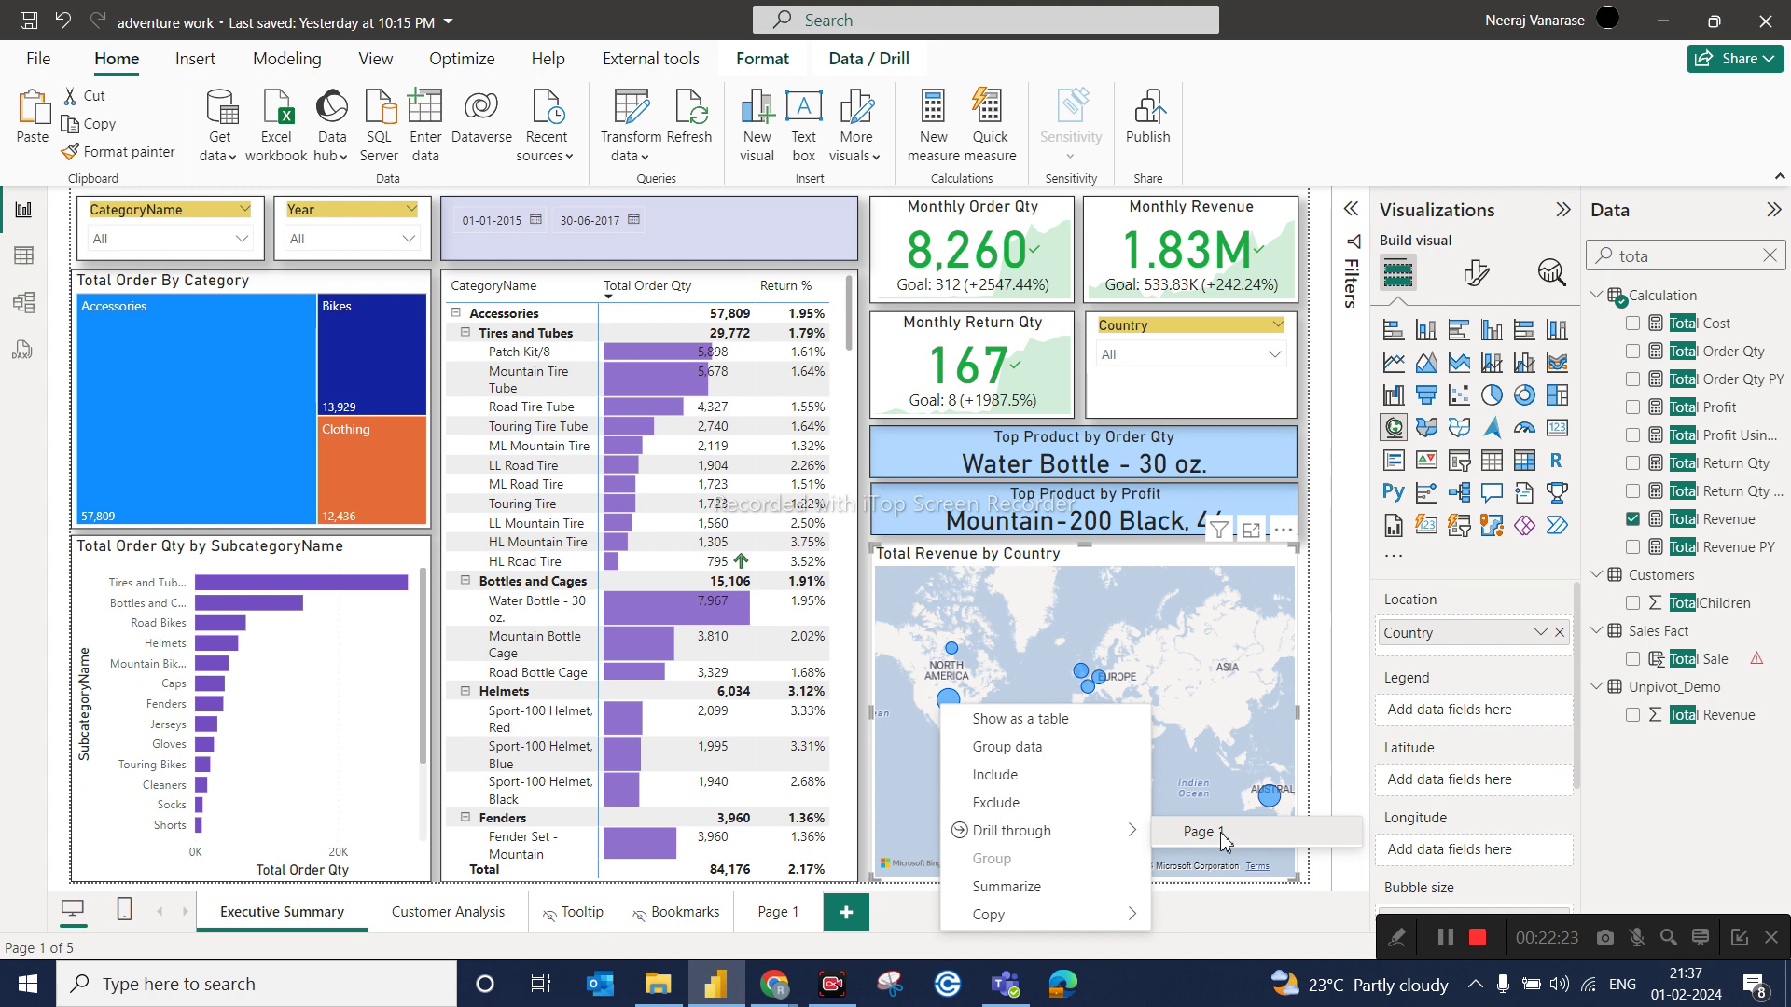
click(1222, 836)
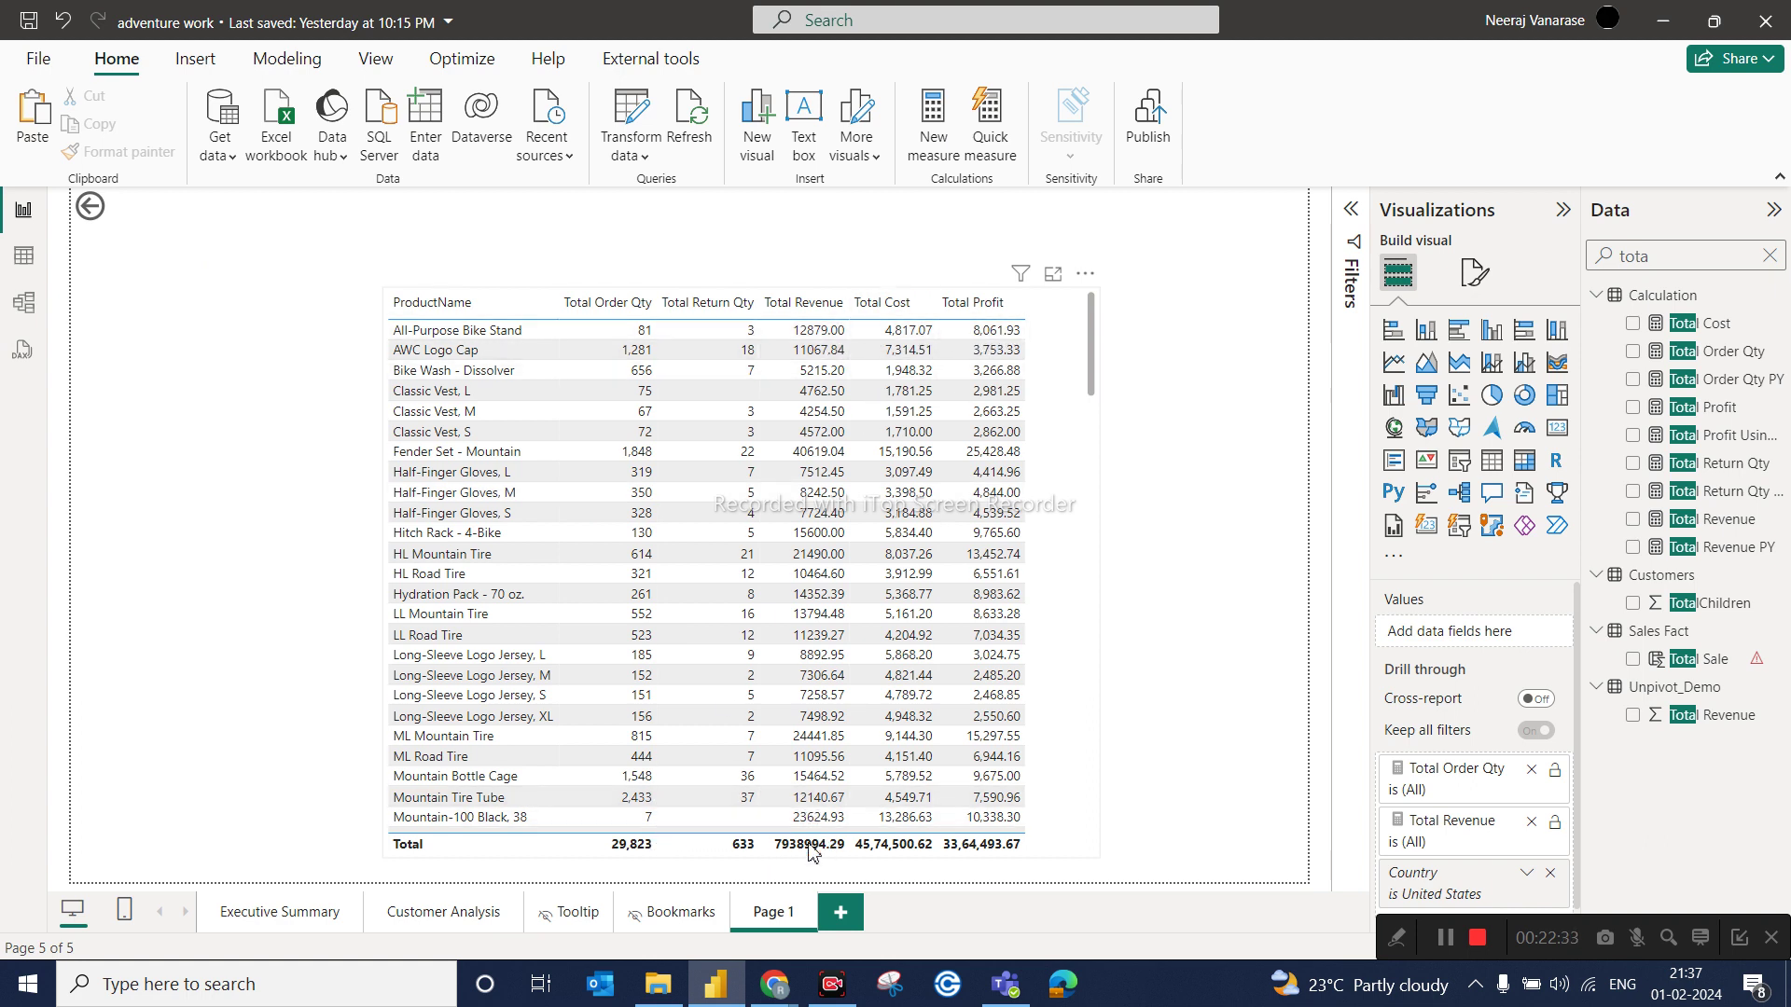
ctrl+click(90, 206)
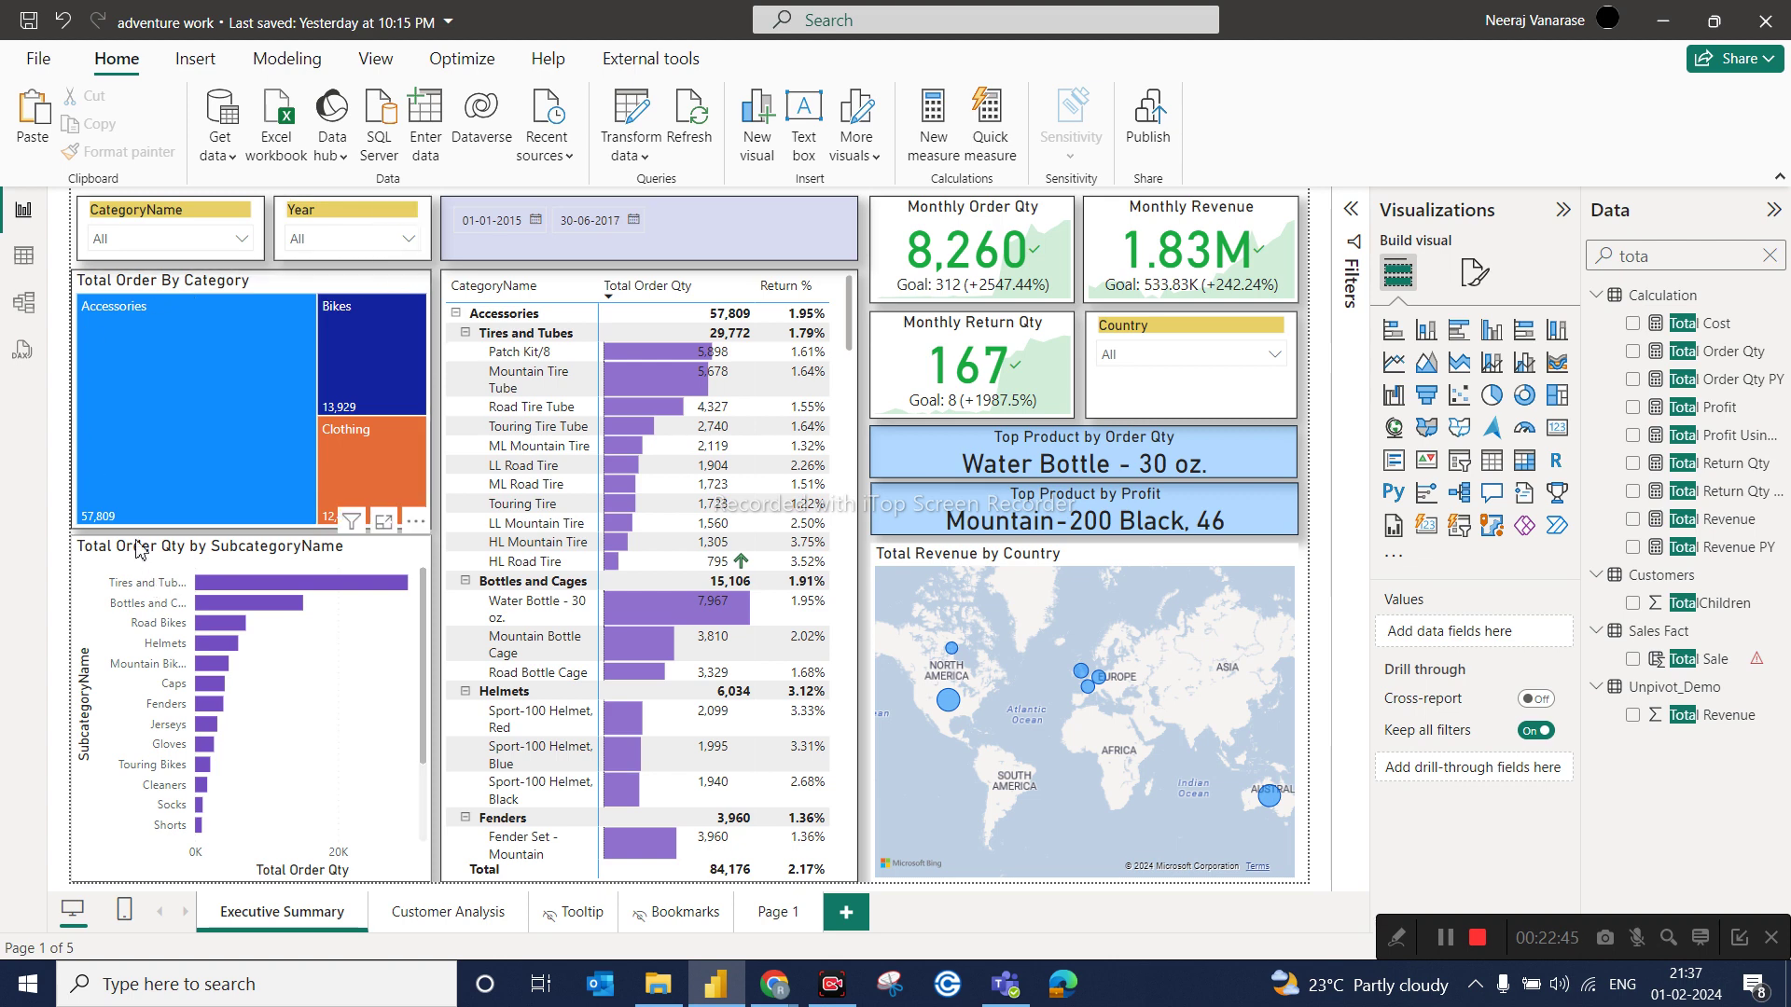
- Sort the matrix by Total Order Qty, recheck Page 1, and return via its back arrow
click(606, 291)
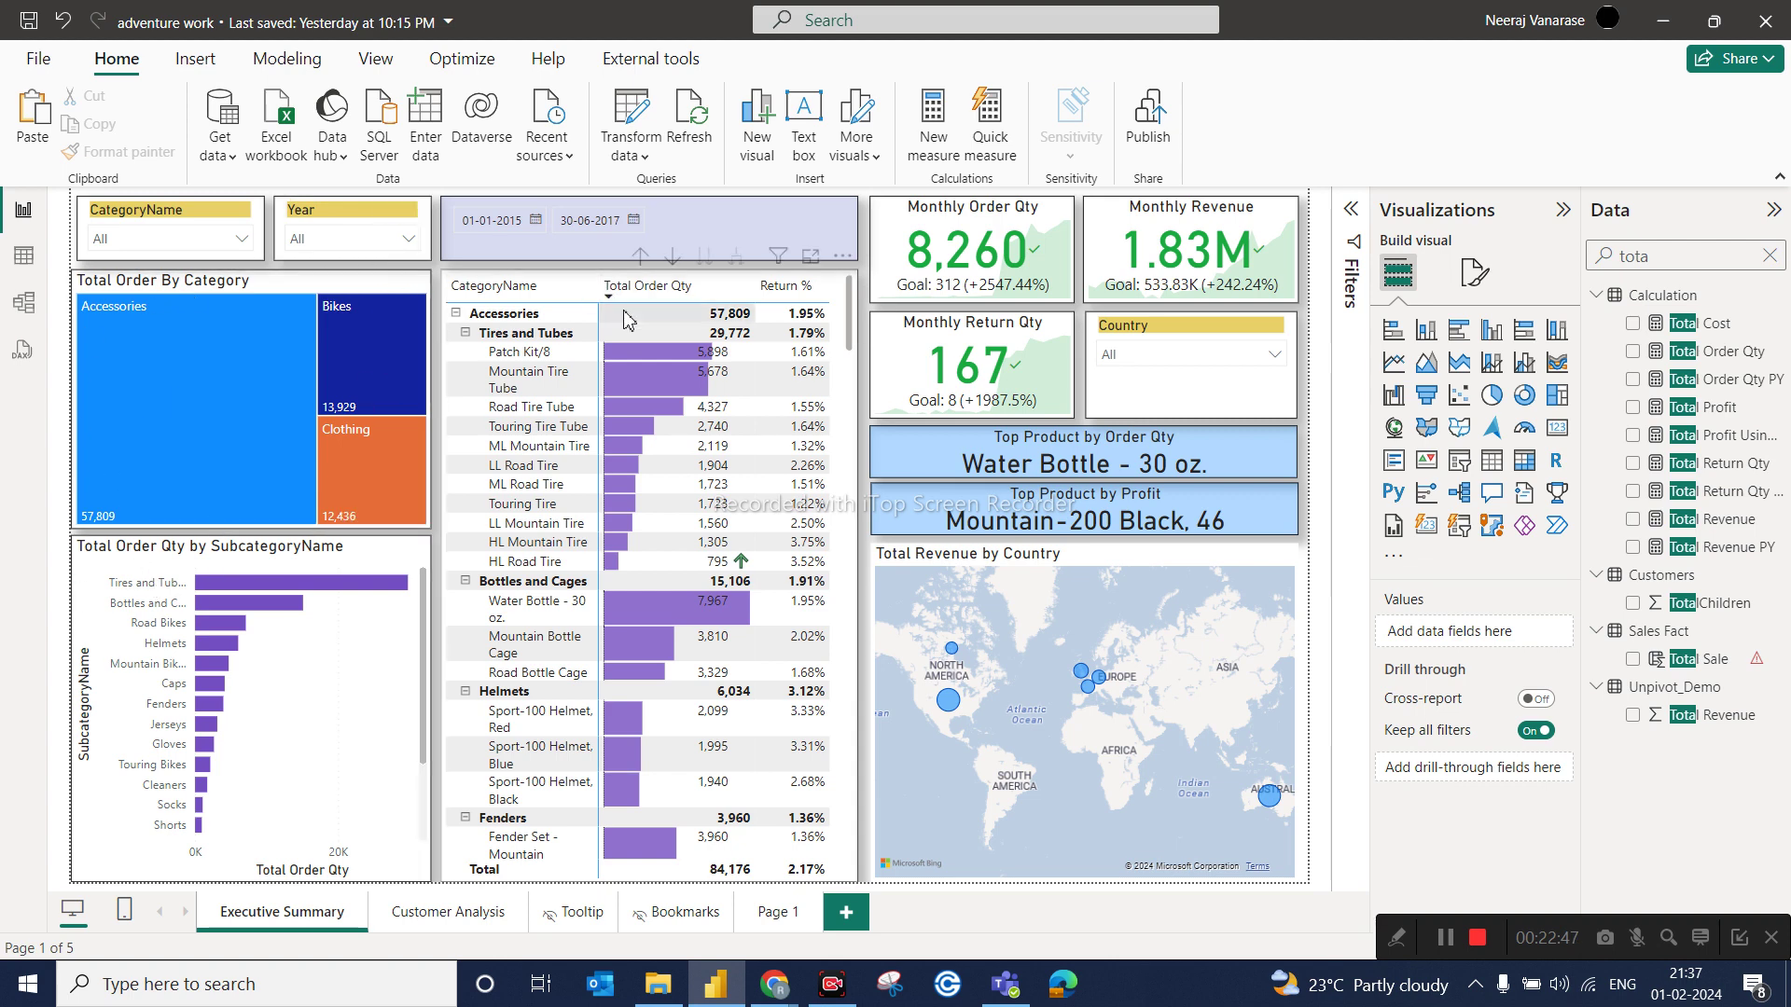
click(777, 912)
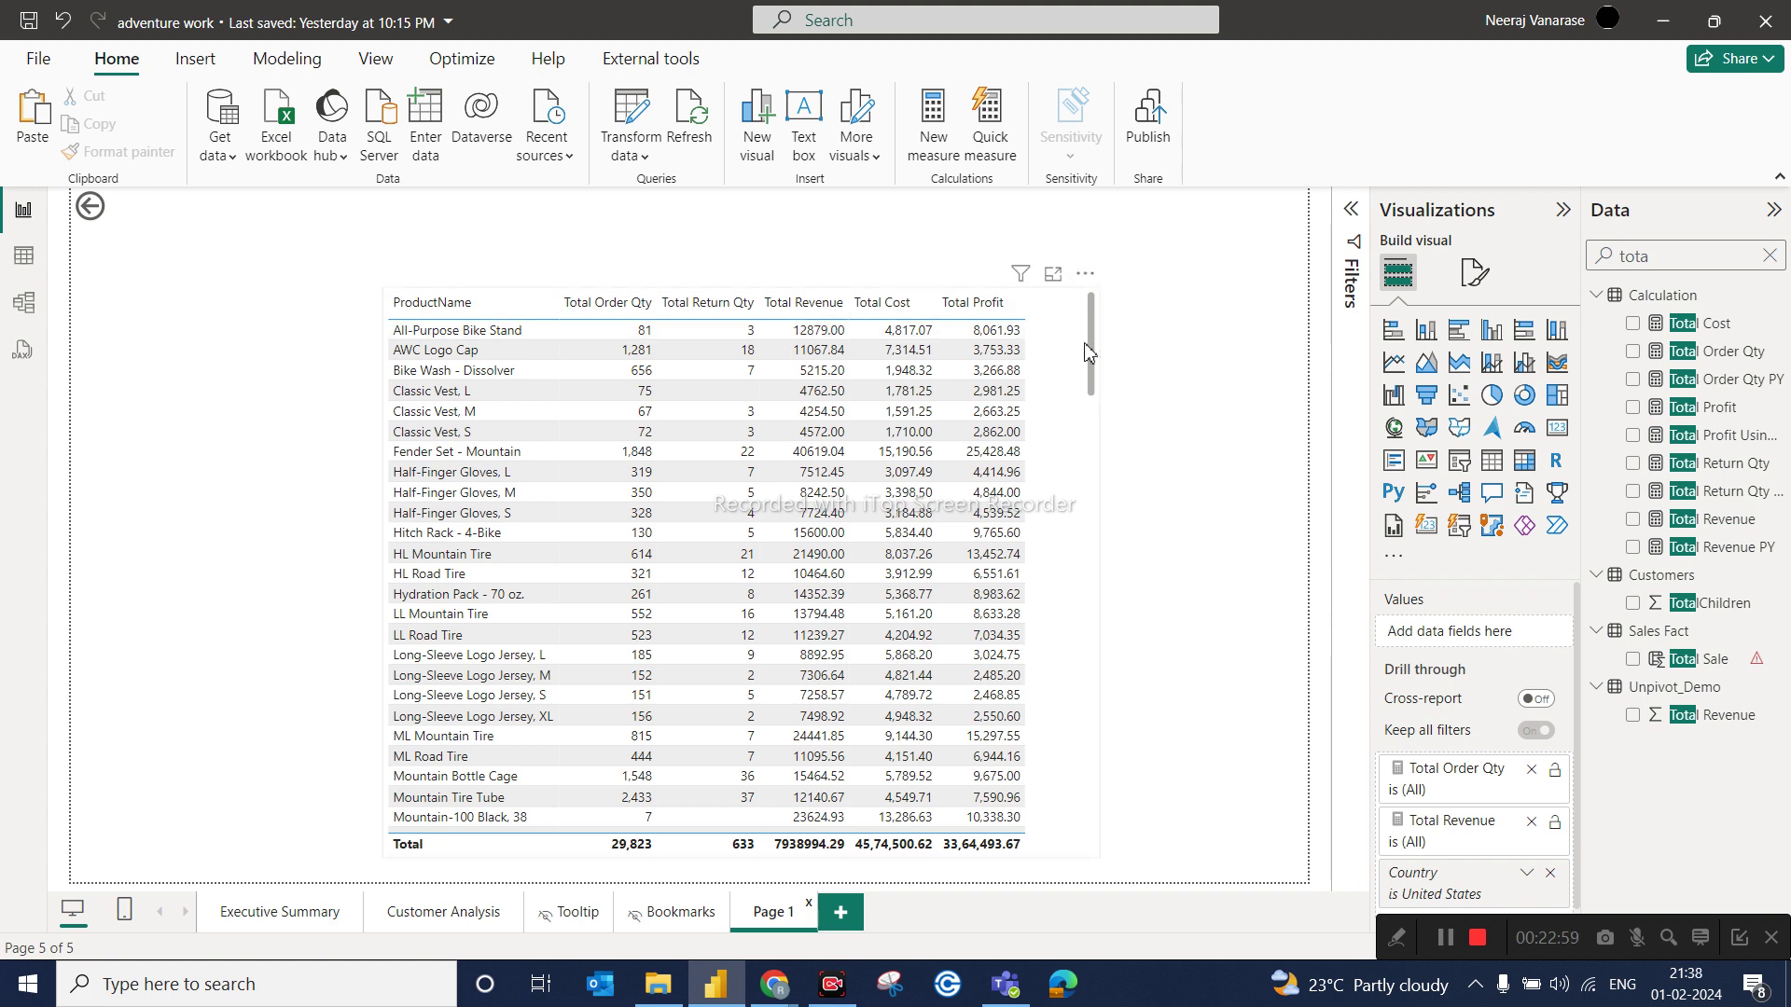
click(306, 913)
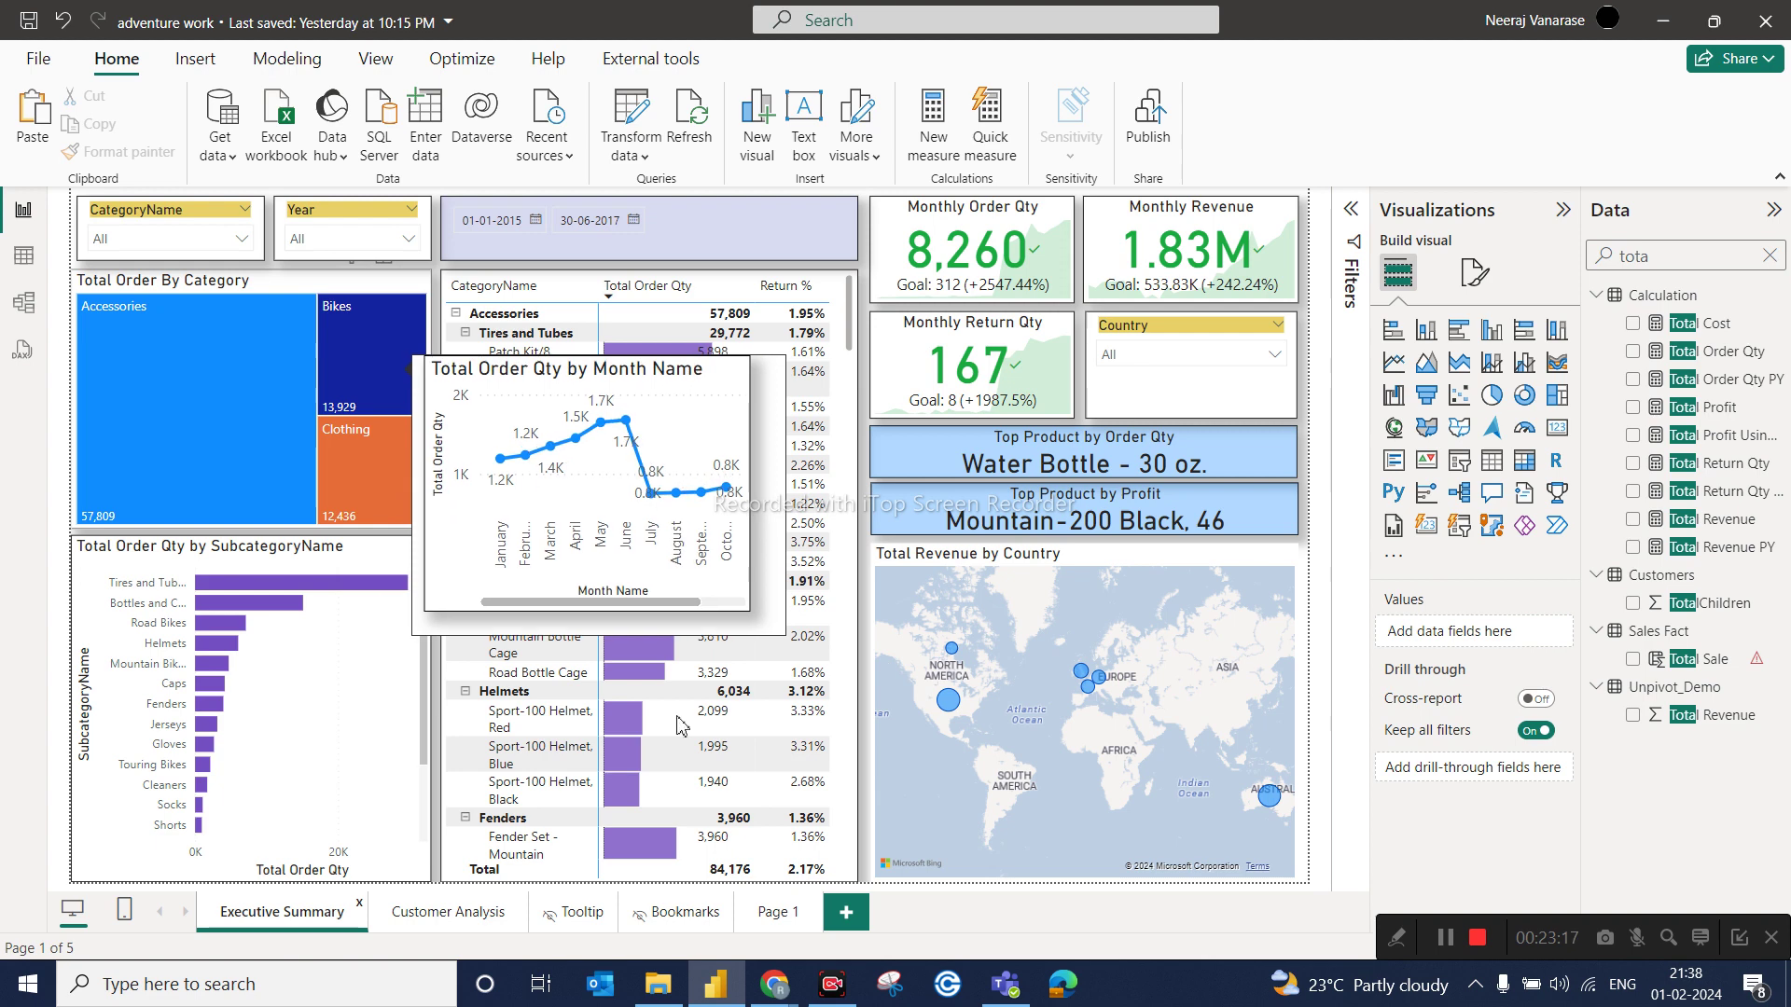
click(767, 921)
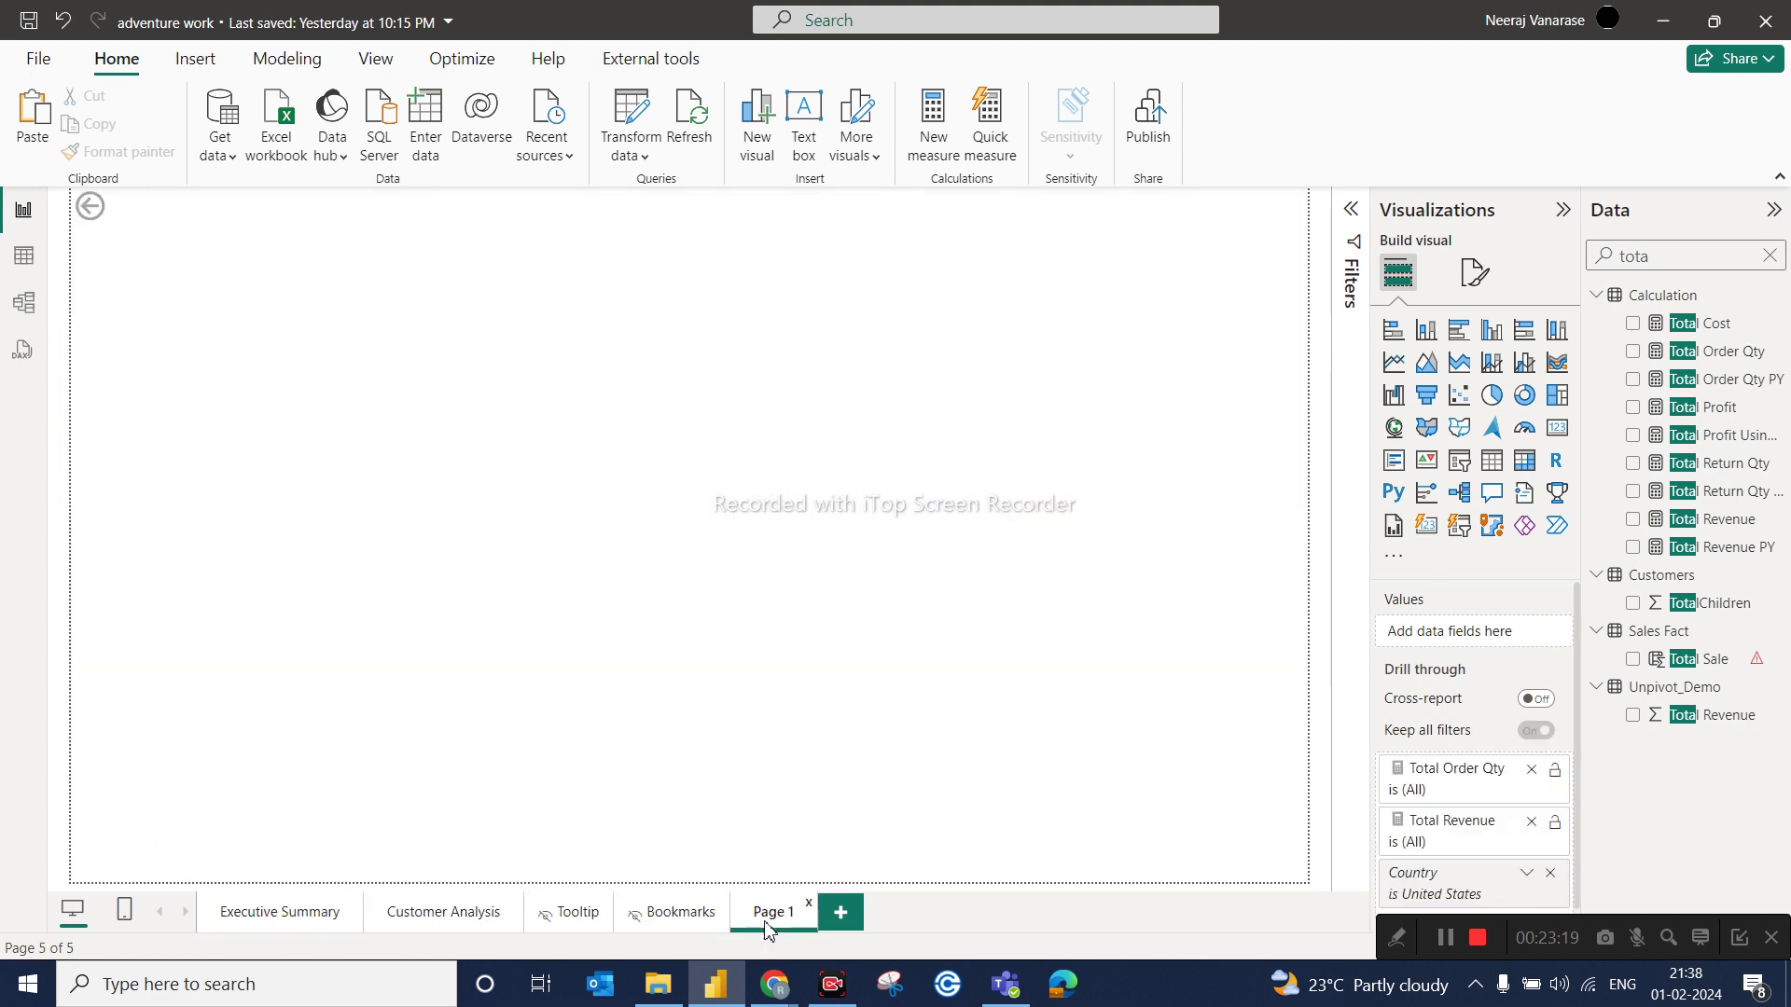
click(93, 209)
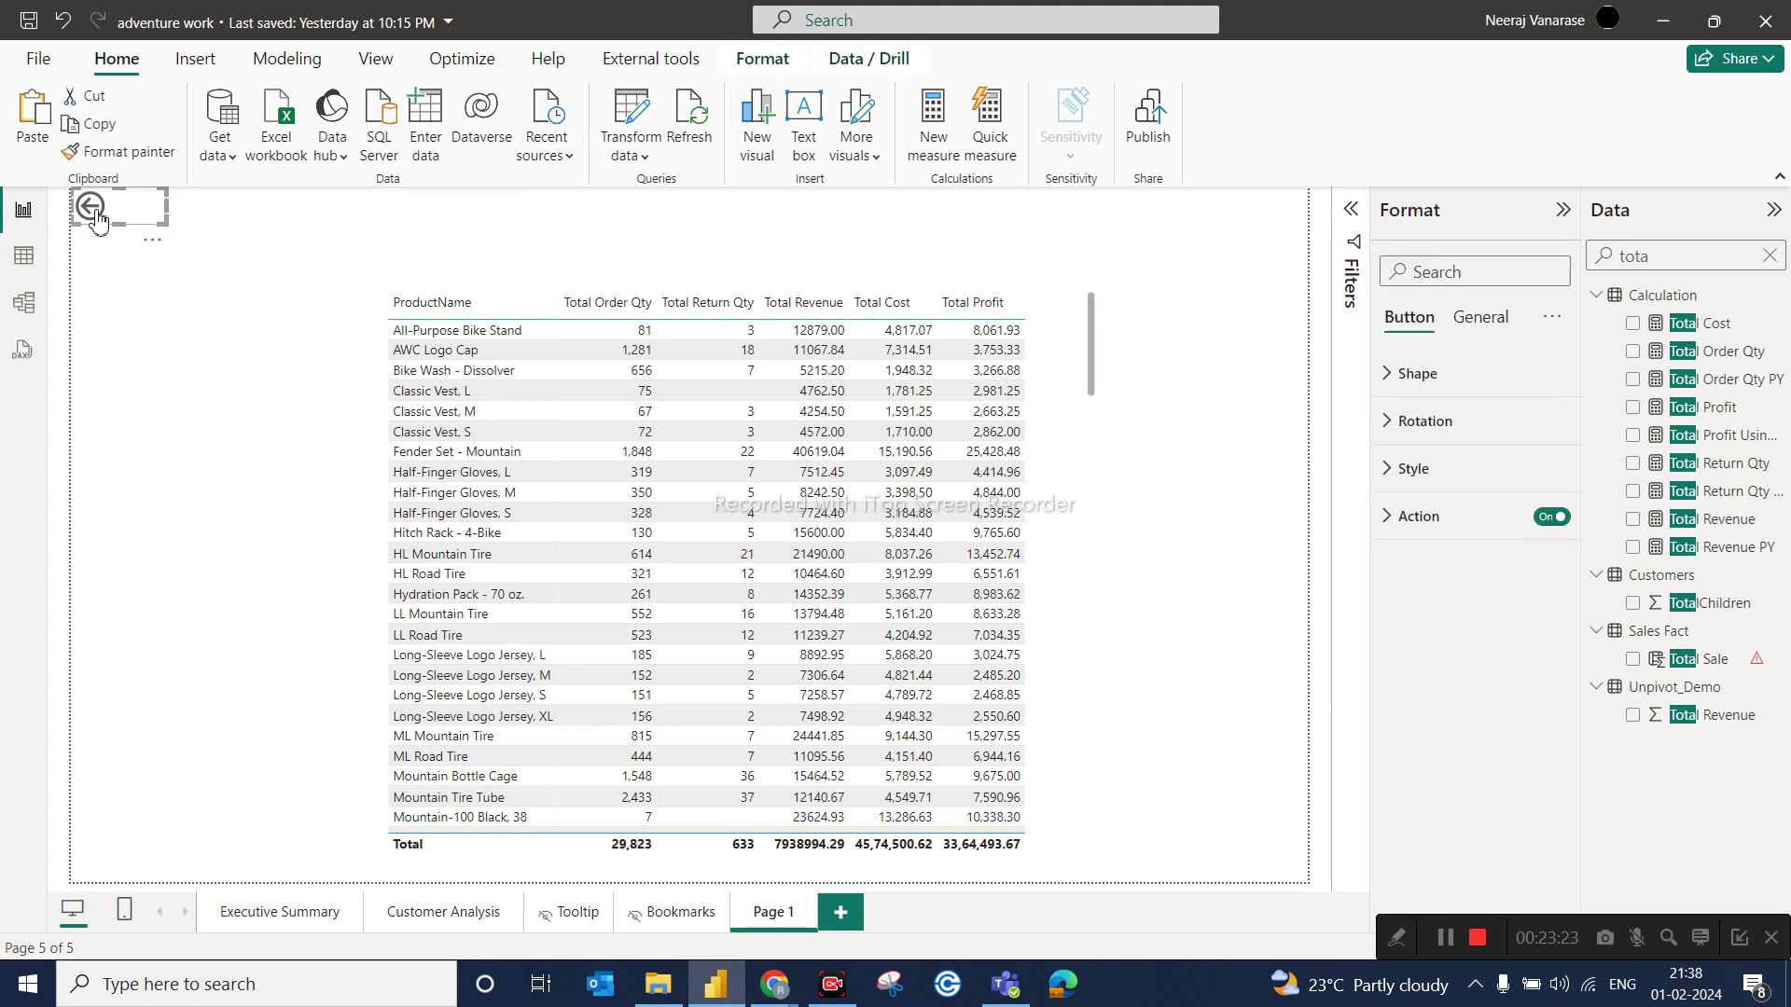
ctrl+click(93, 209)
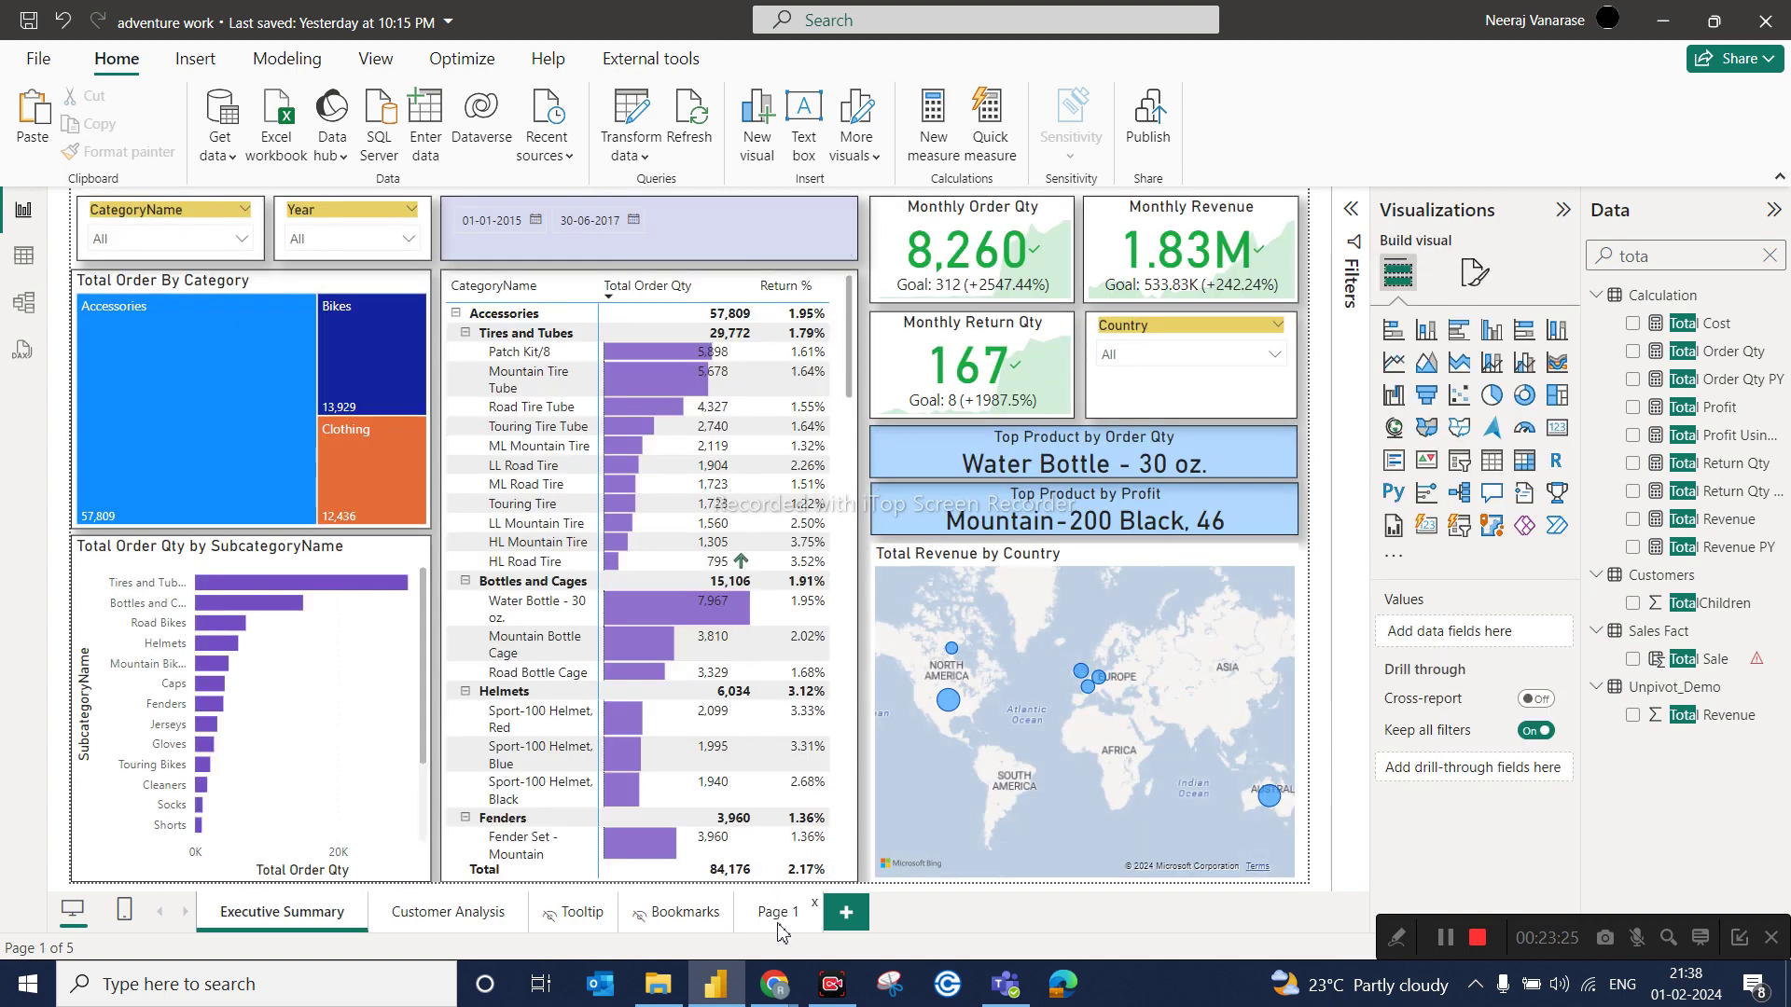
- Hide the Page 1 tab and rename it 'Drill through'
right_click(769, 919)
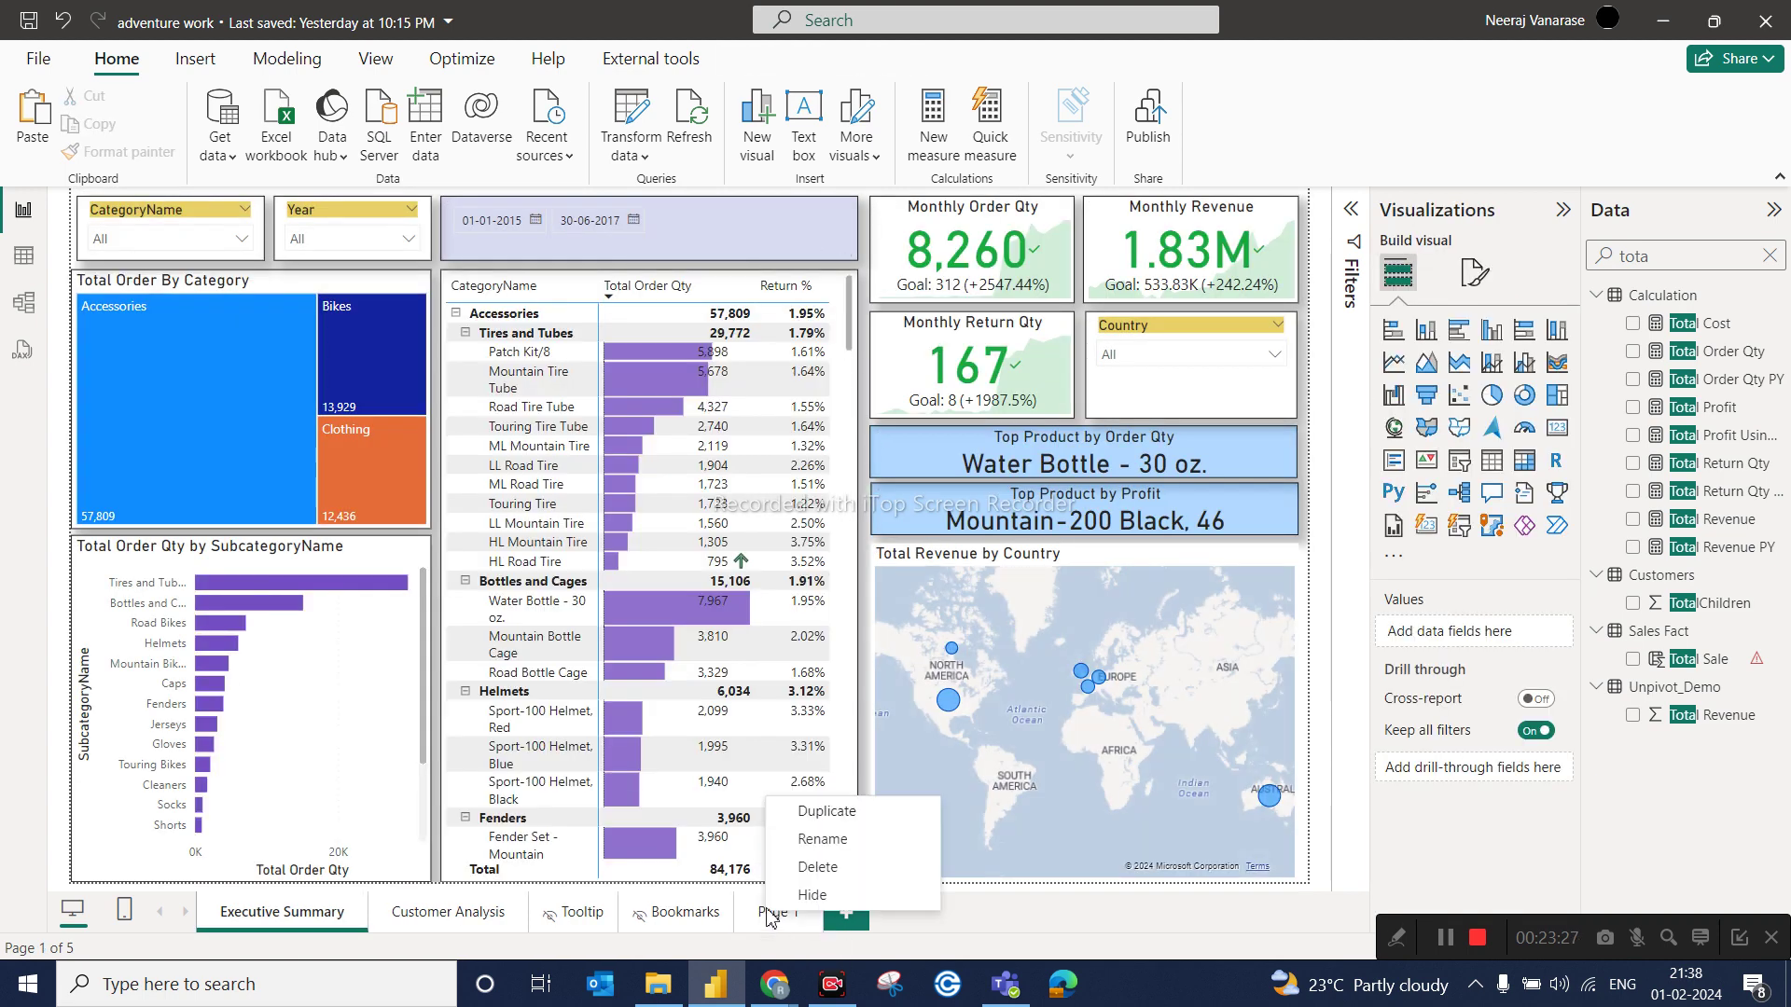
click(819, 897)
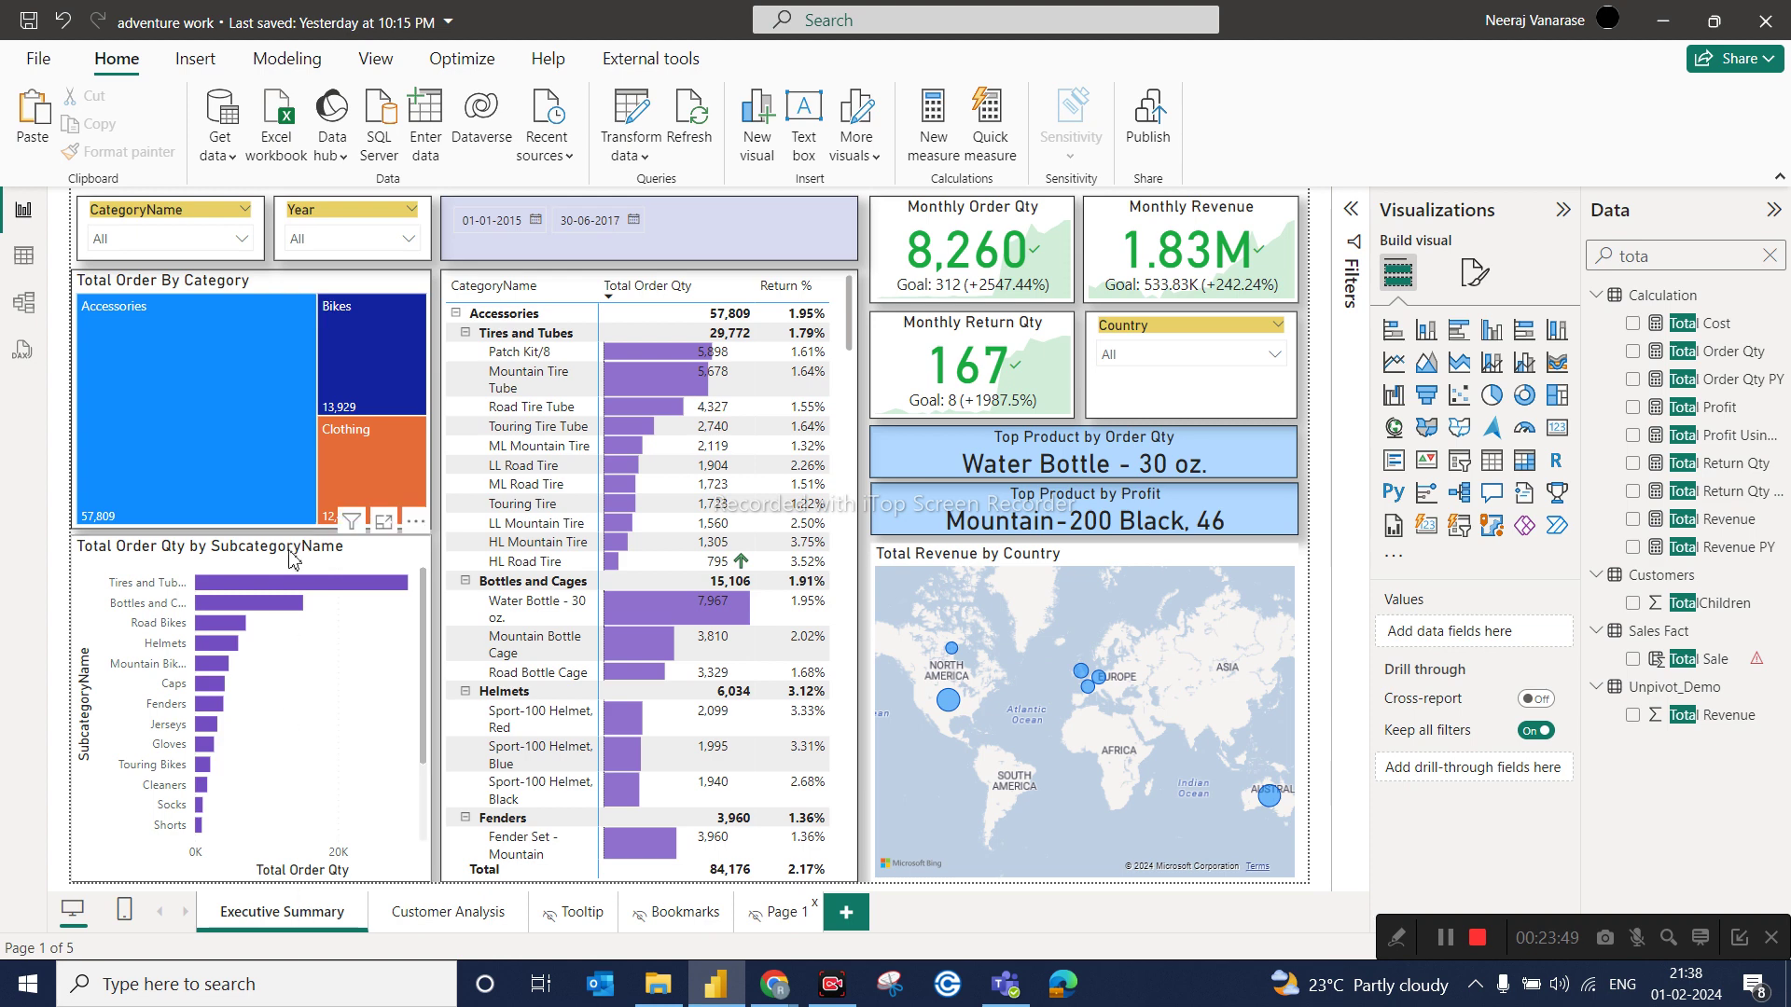
double_click(787, 918)
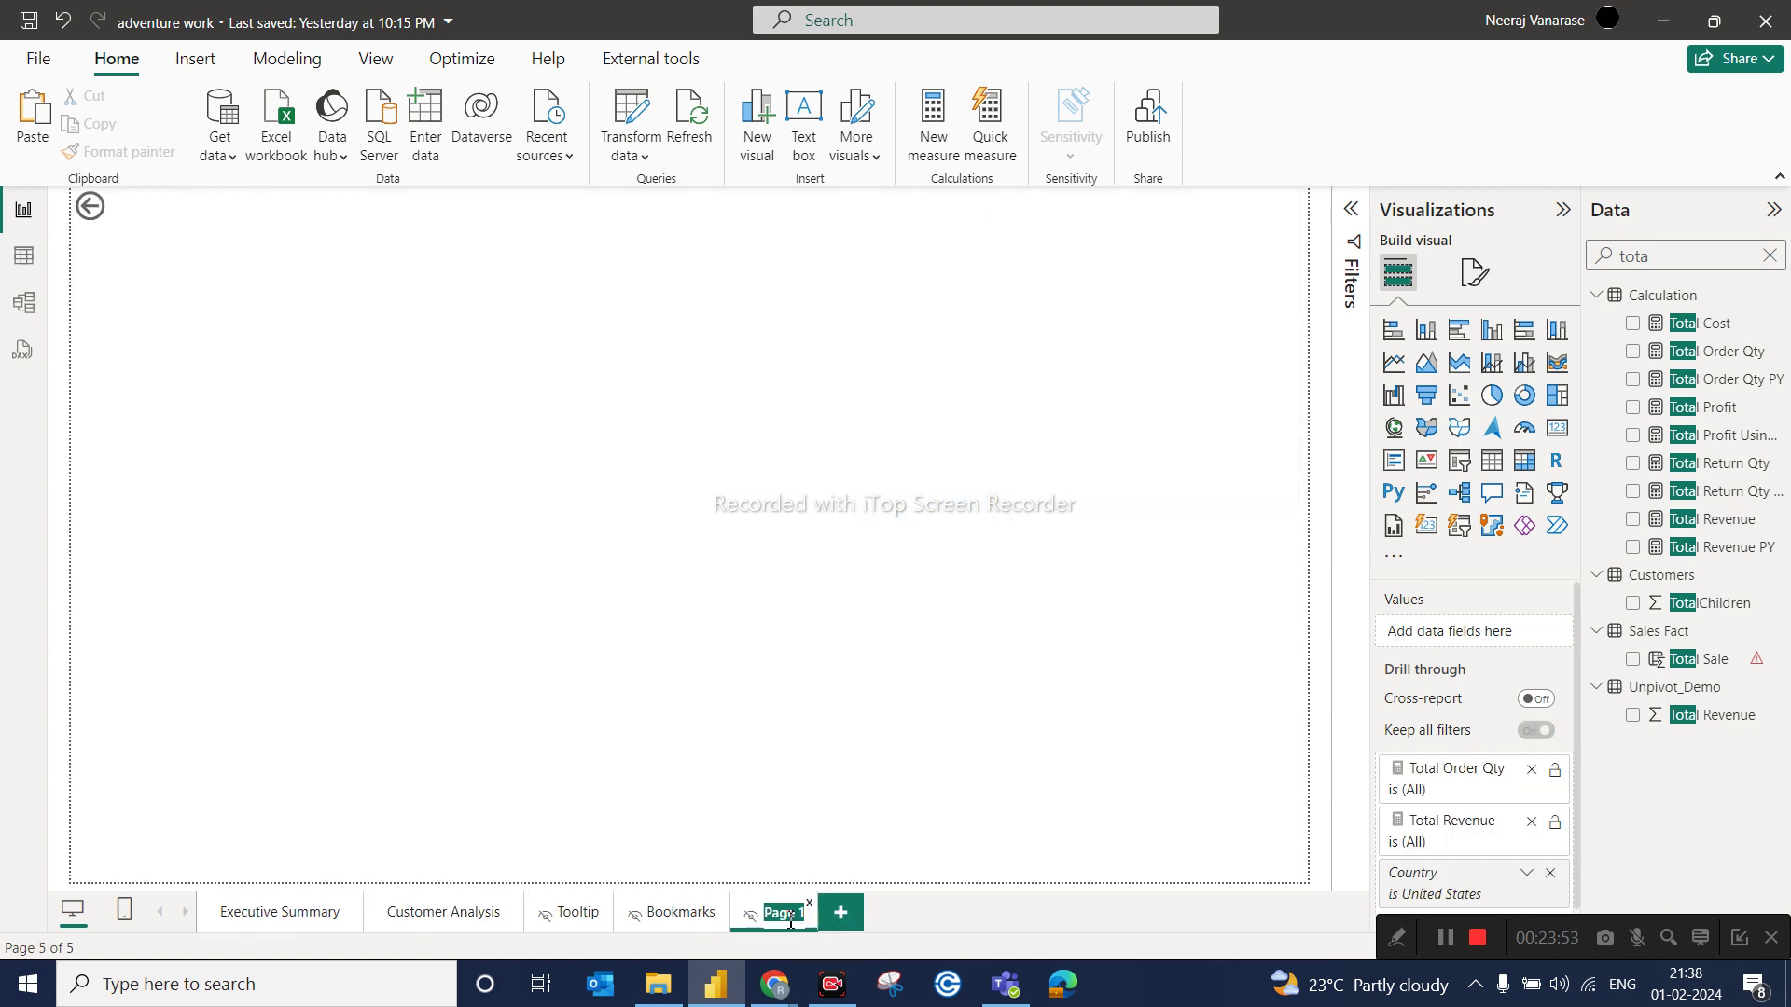
text(Drill)
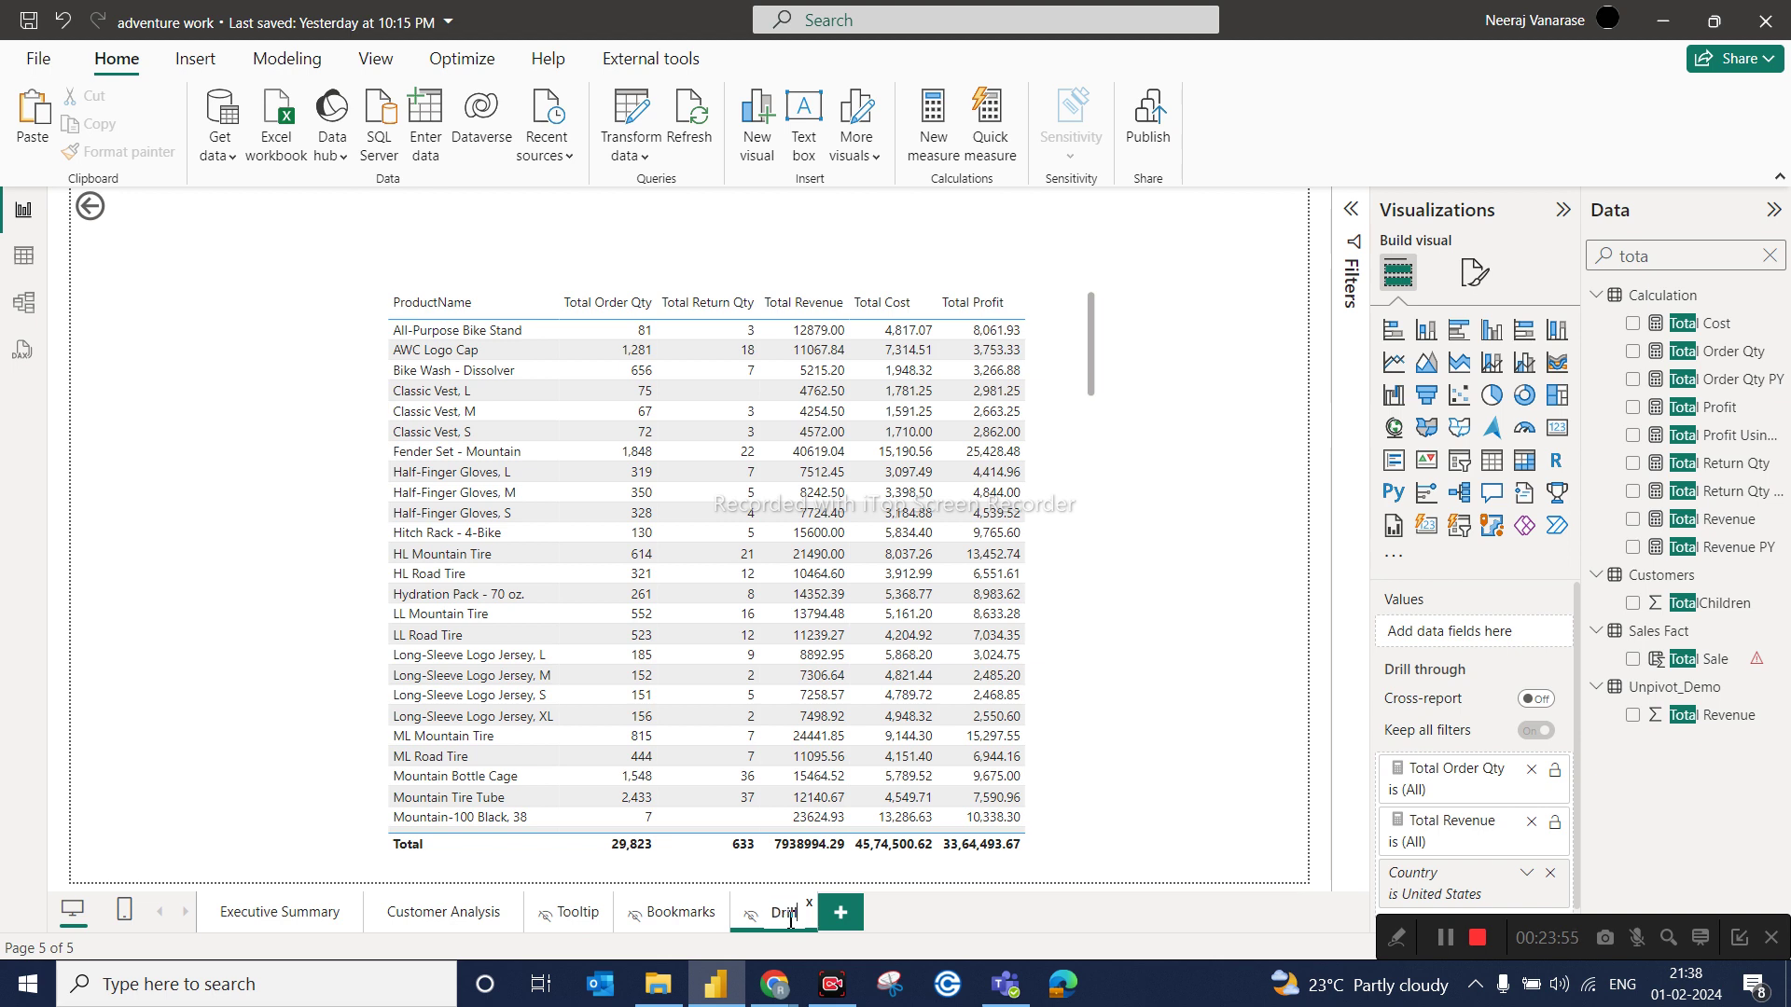
text( through)
key(Return)
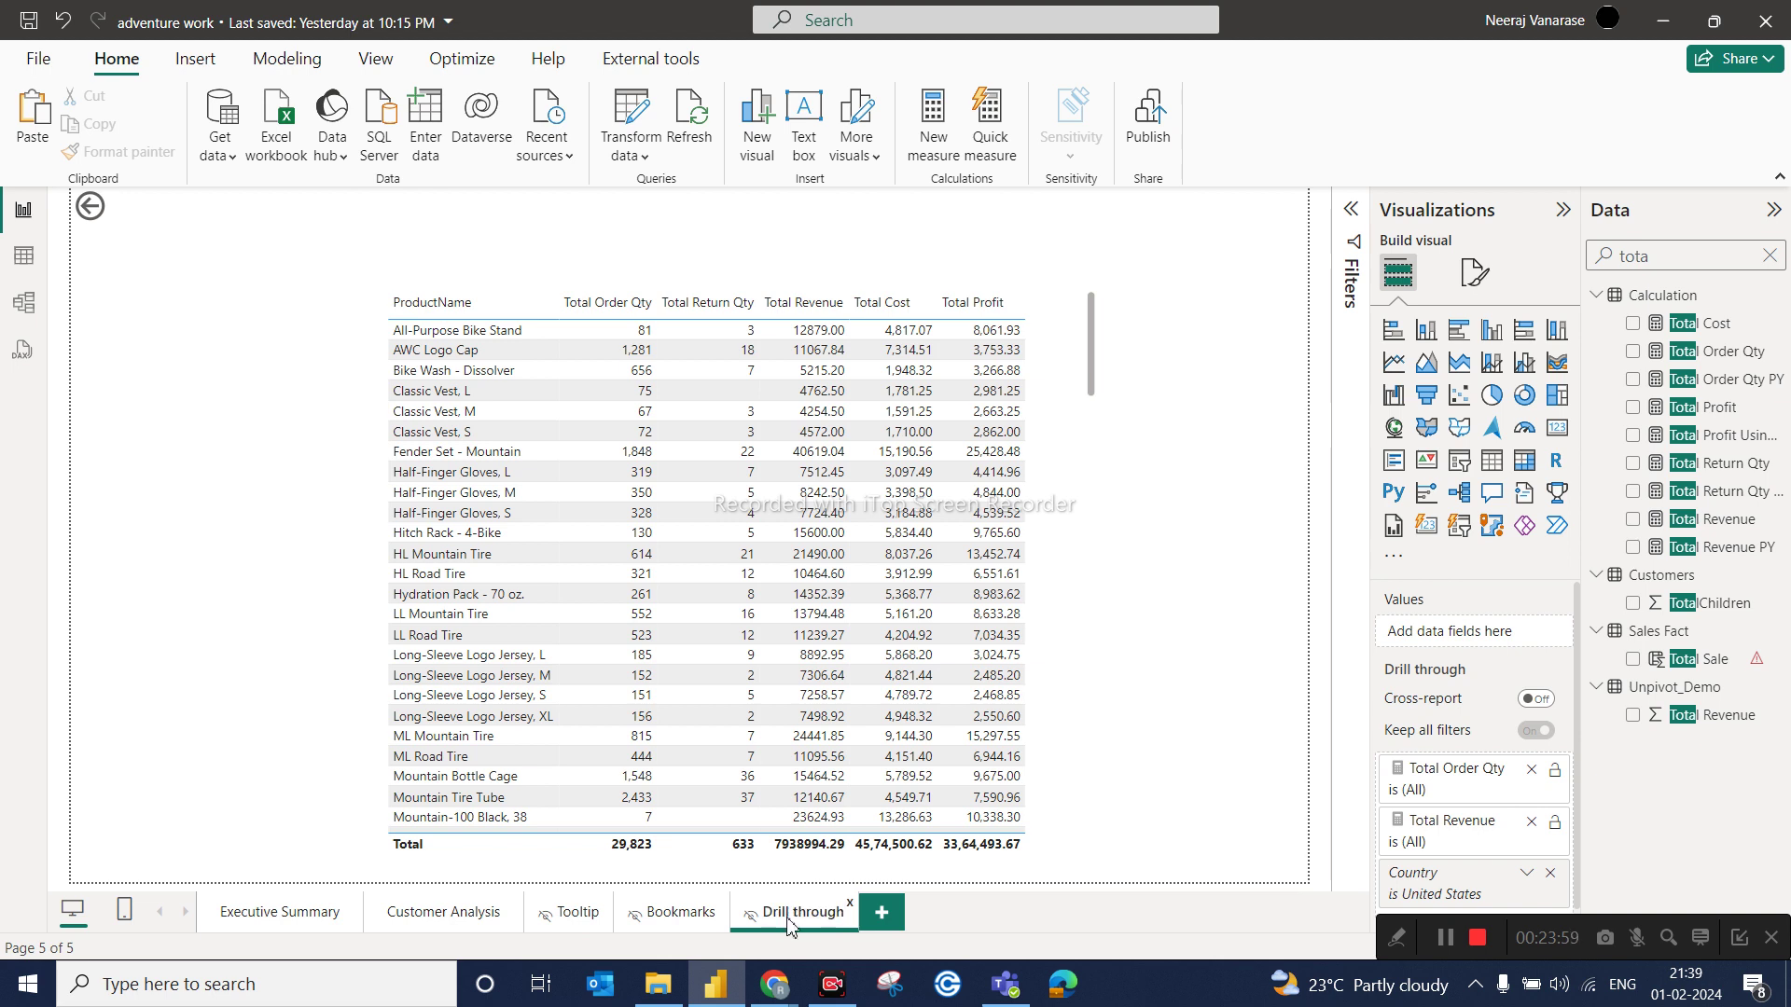
- Return to Executive Summary, clear the Data pane search, and sign out of the Power BI account
click(281, 918)
mouse_move(704, 706)
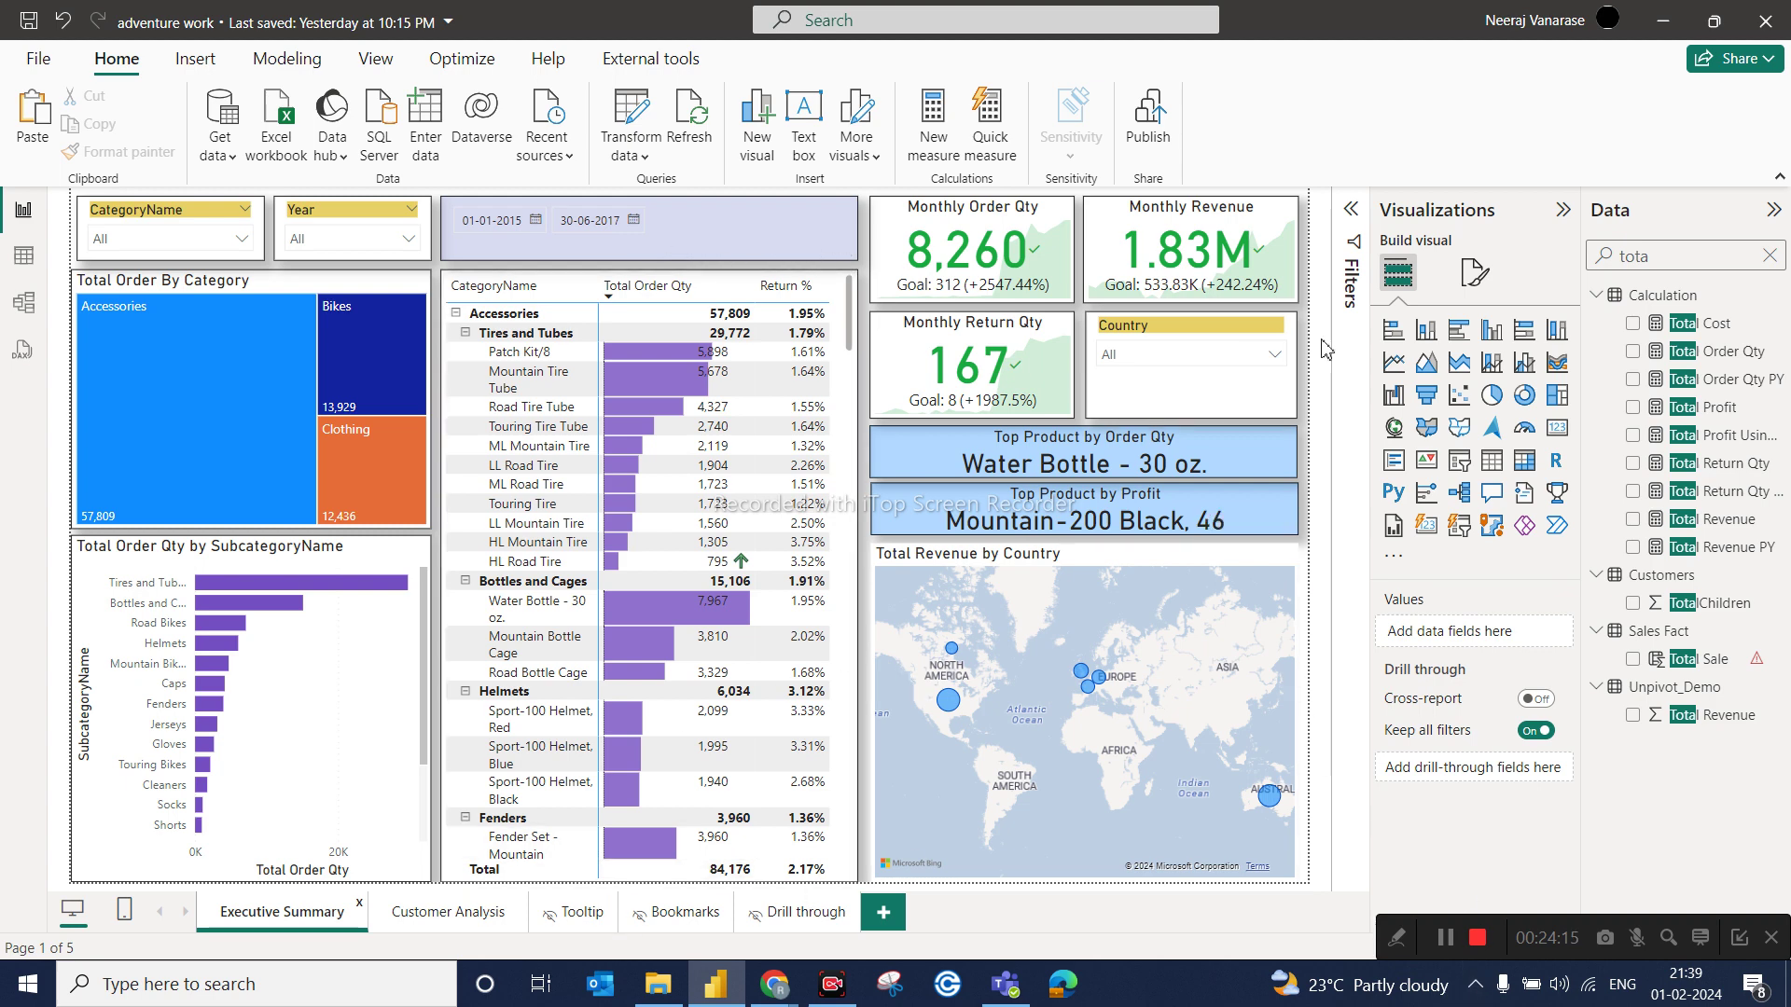
click(1768, 256)
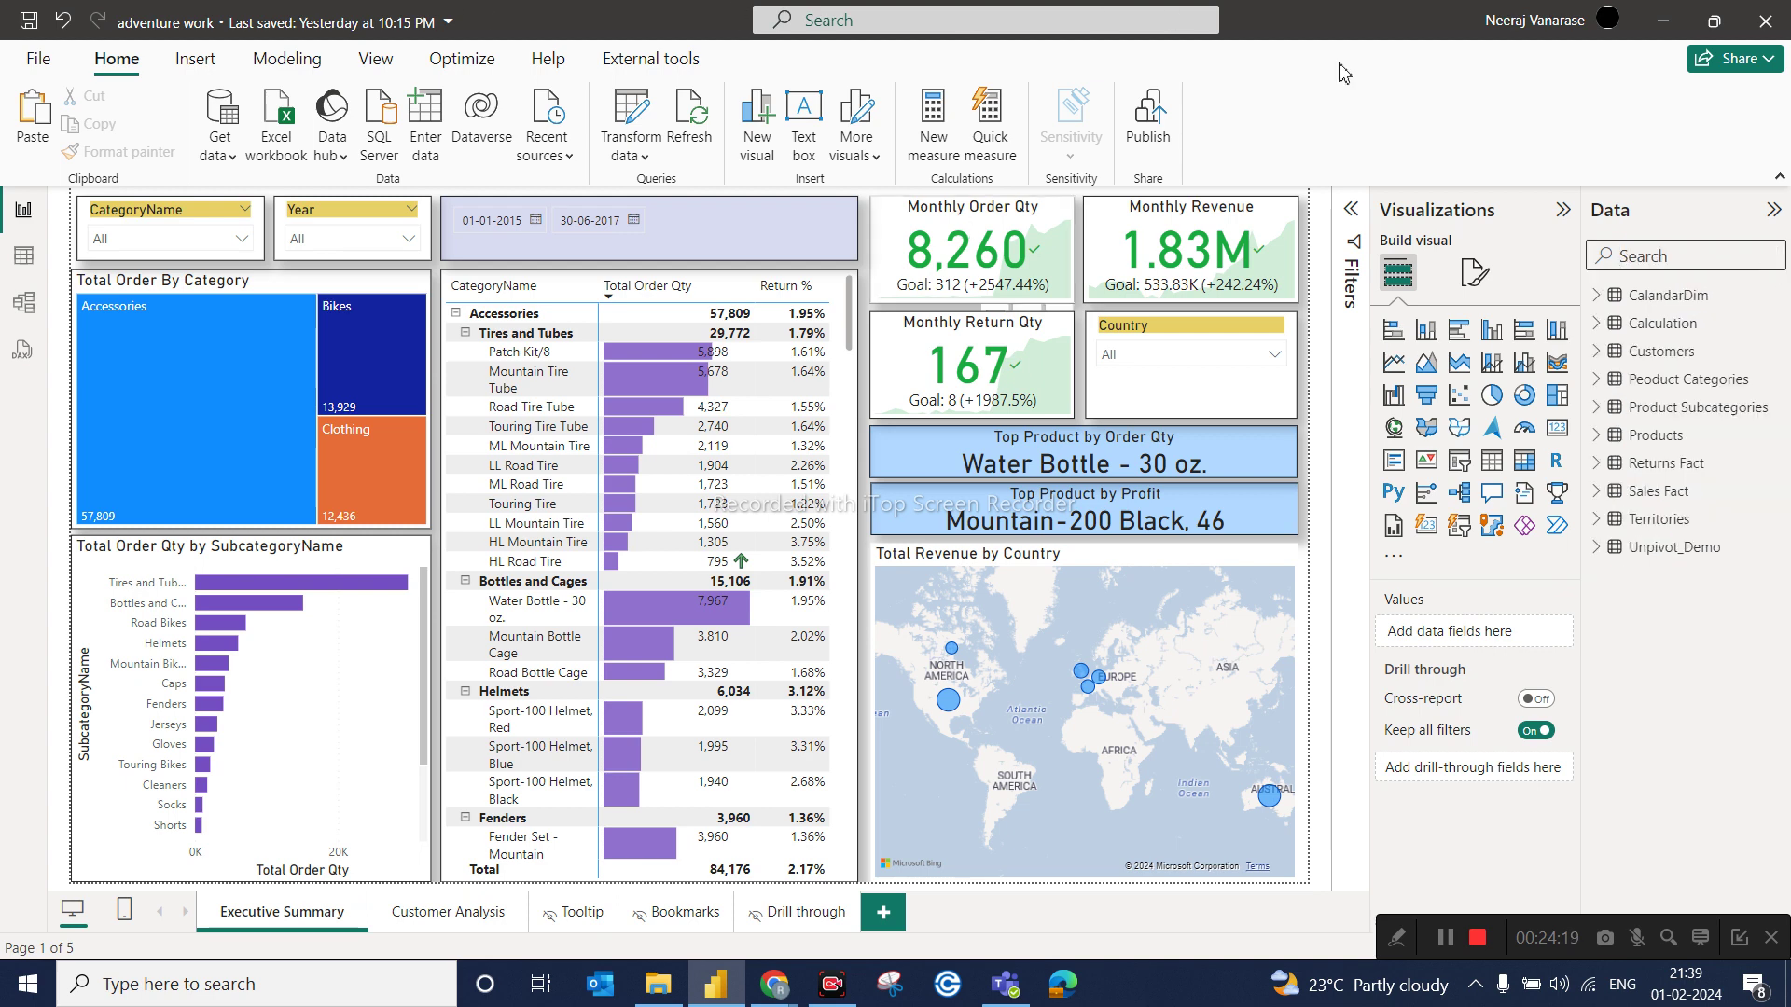
click(1608, 21)
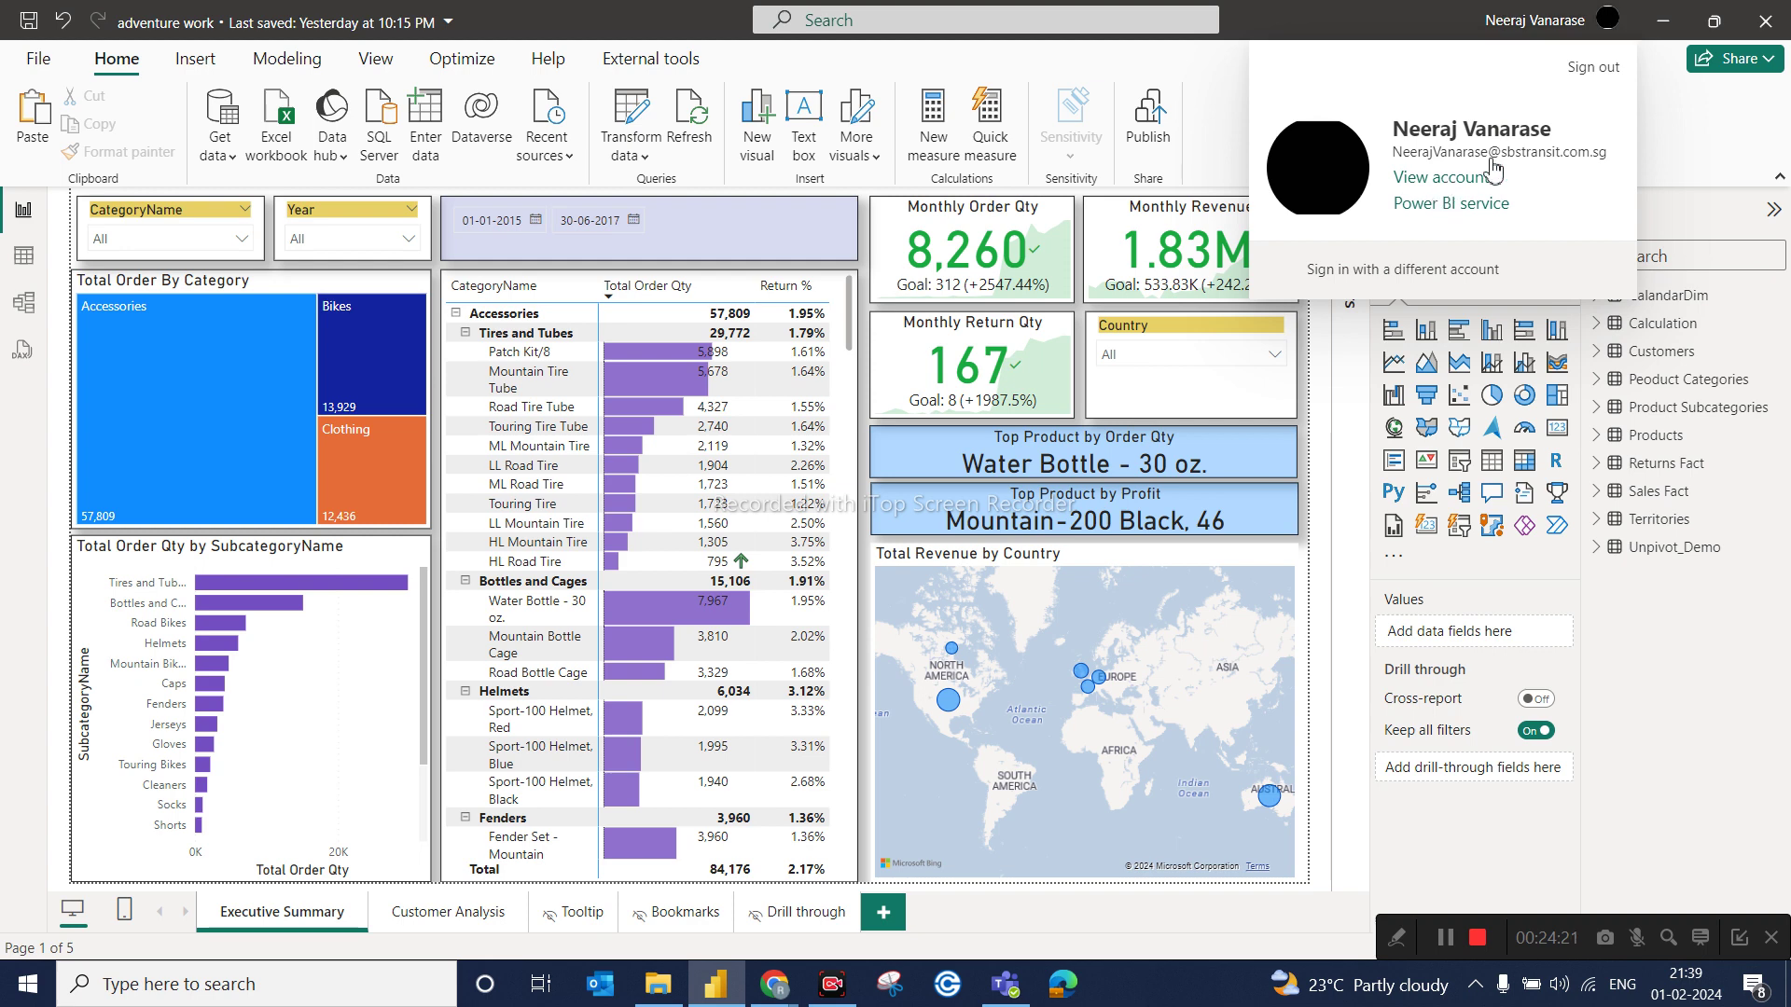
click(1596, 69)
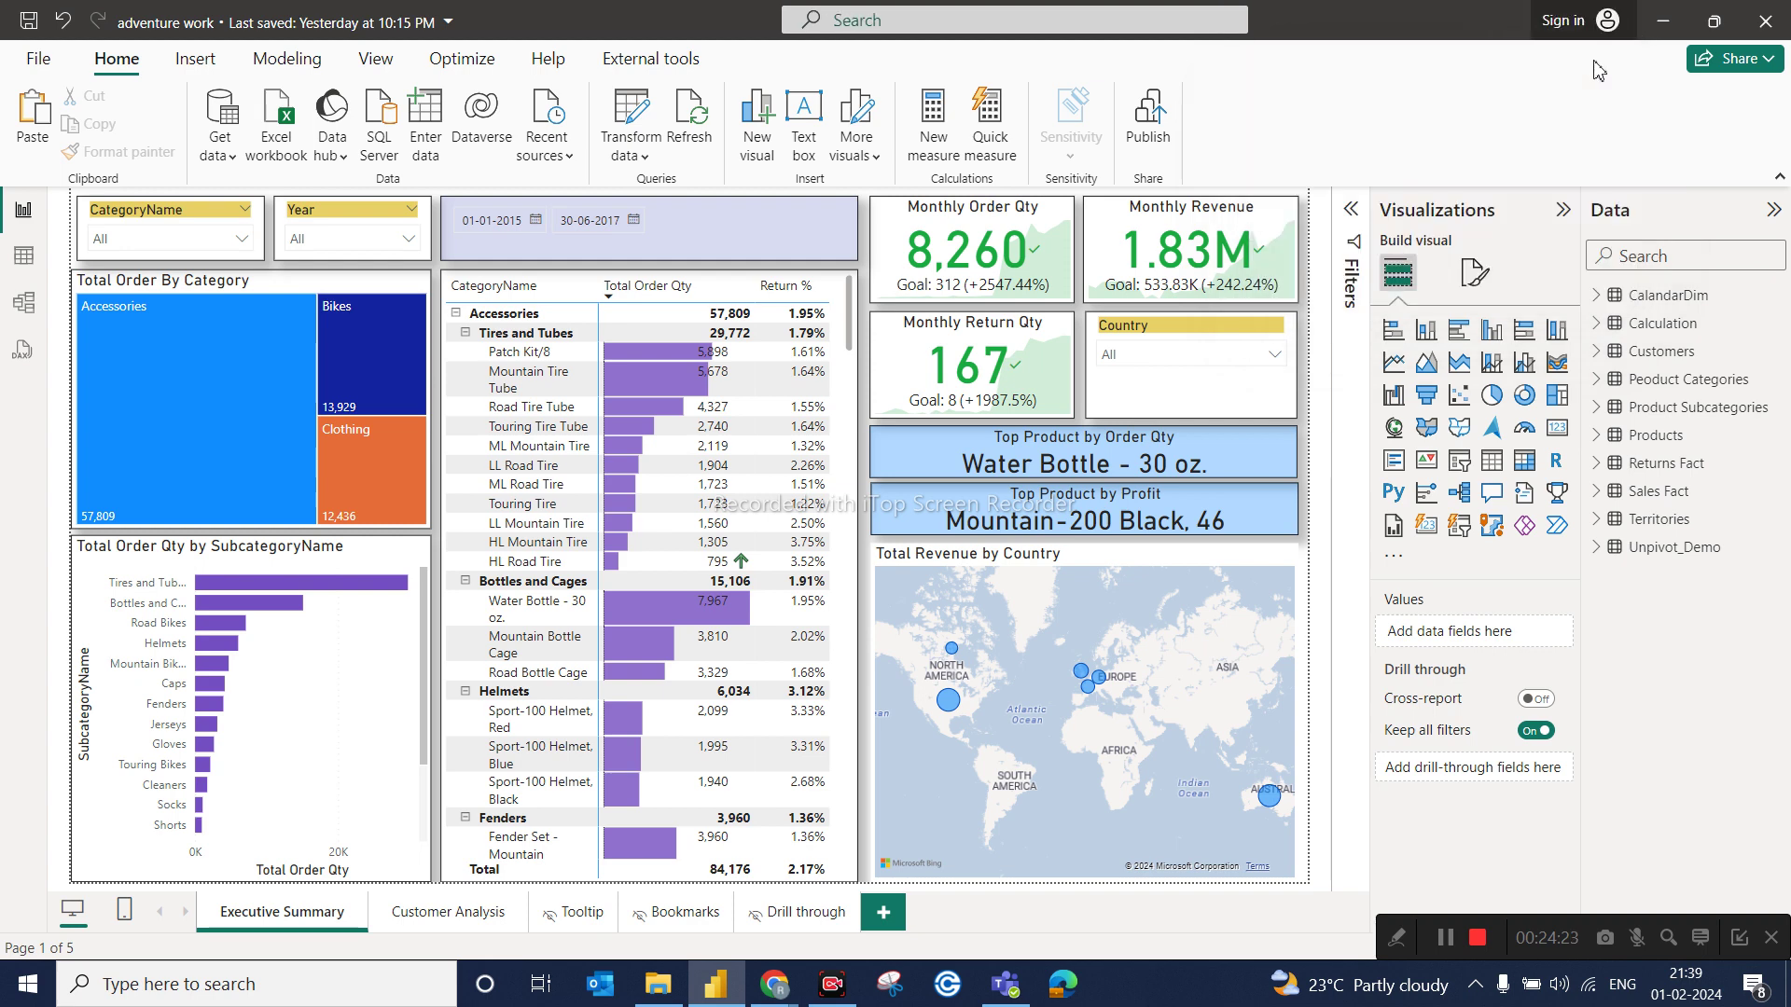
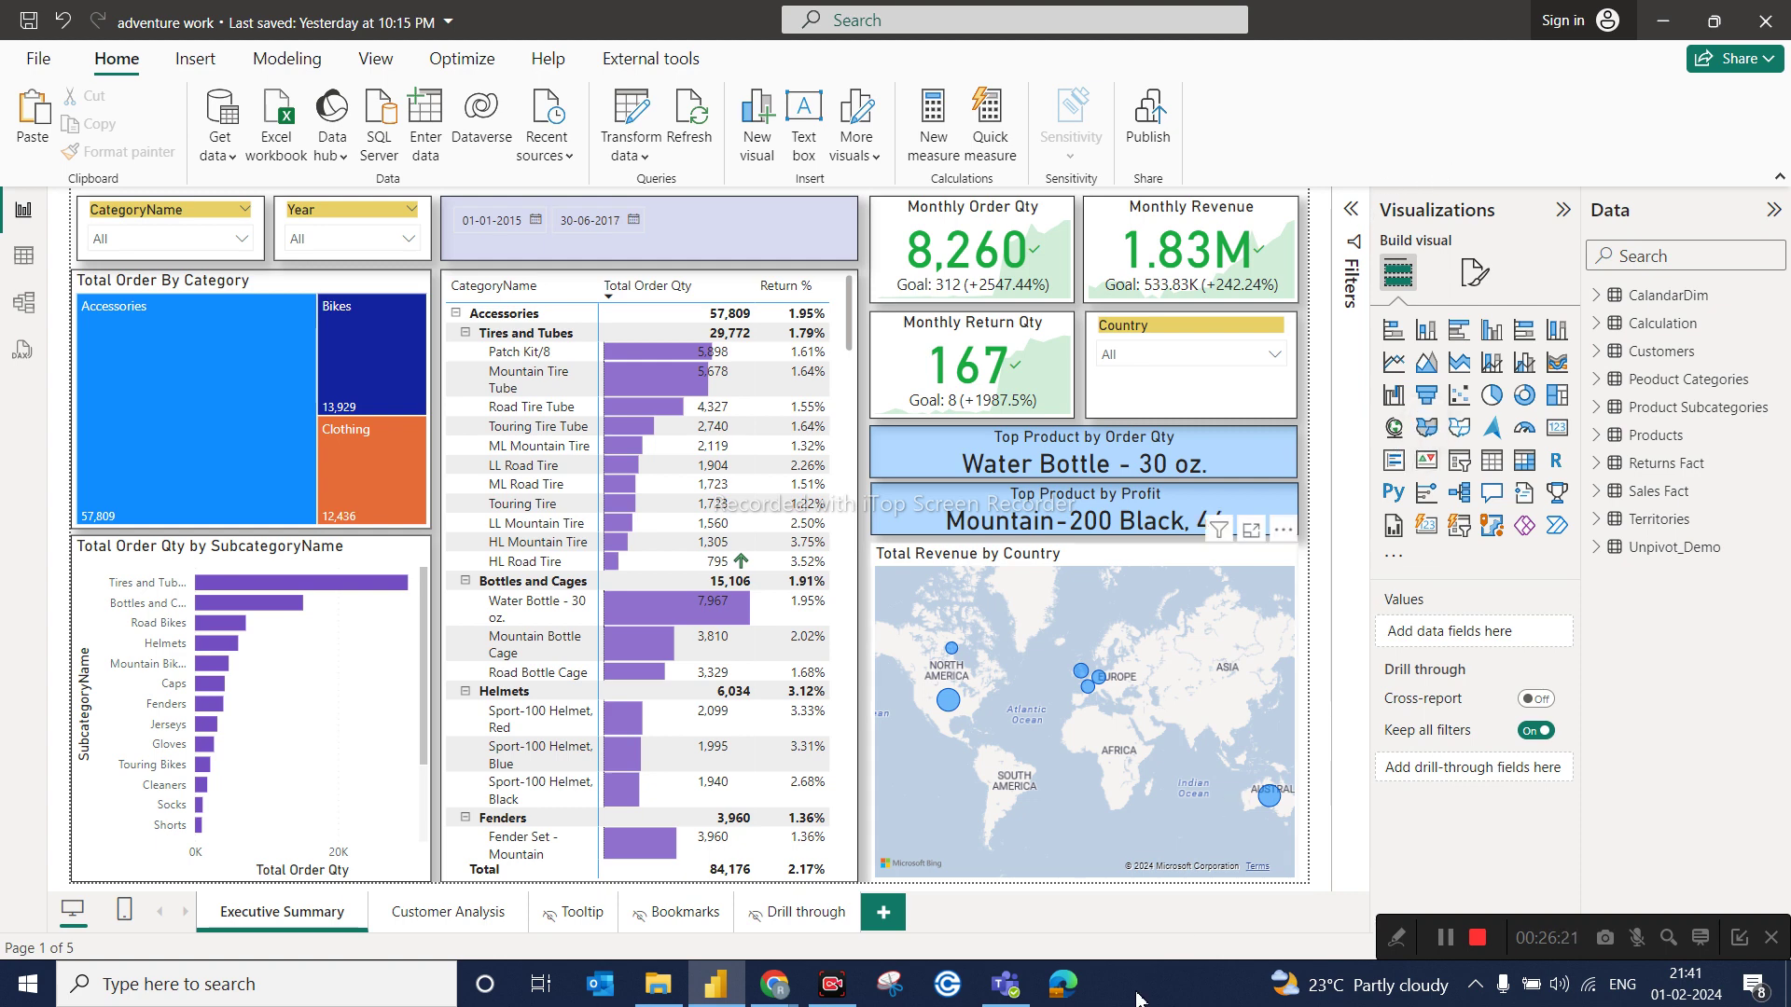
- Bring the Google Meet window forward, close the People panel, then switch back to the Power BI report
mouse_move(774, 984)
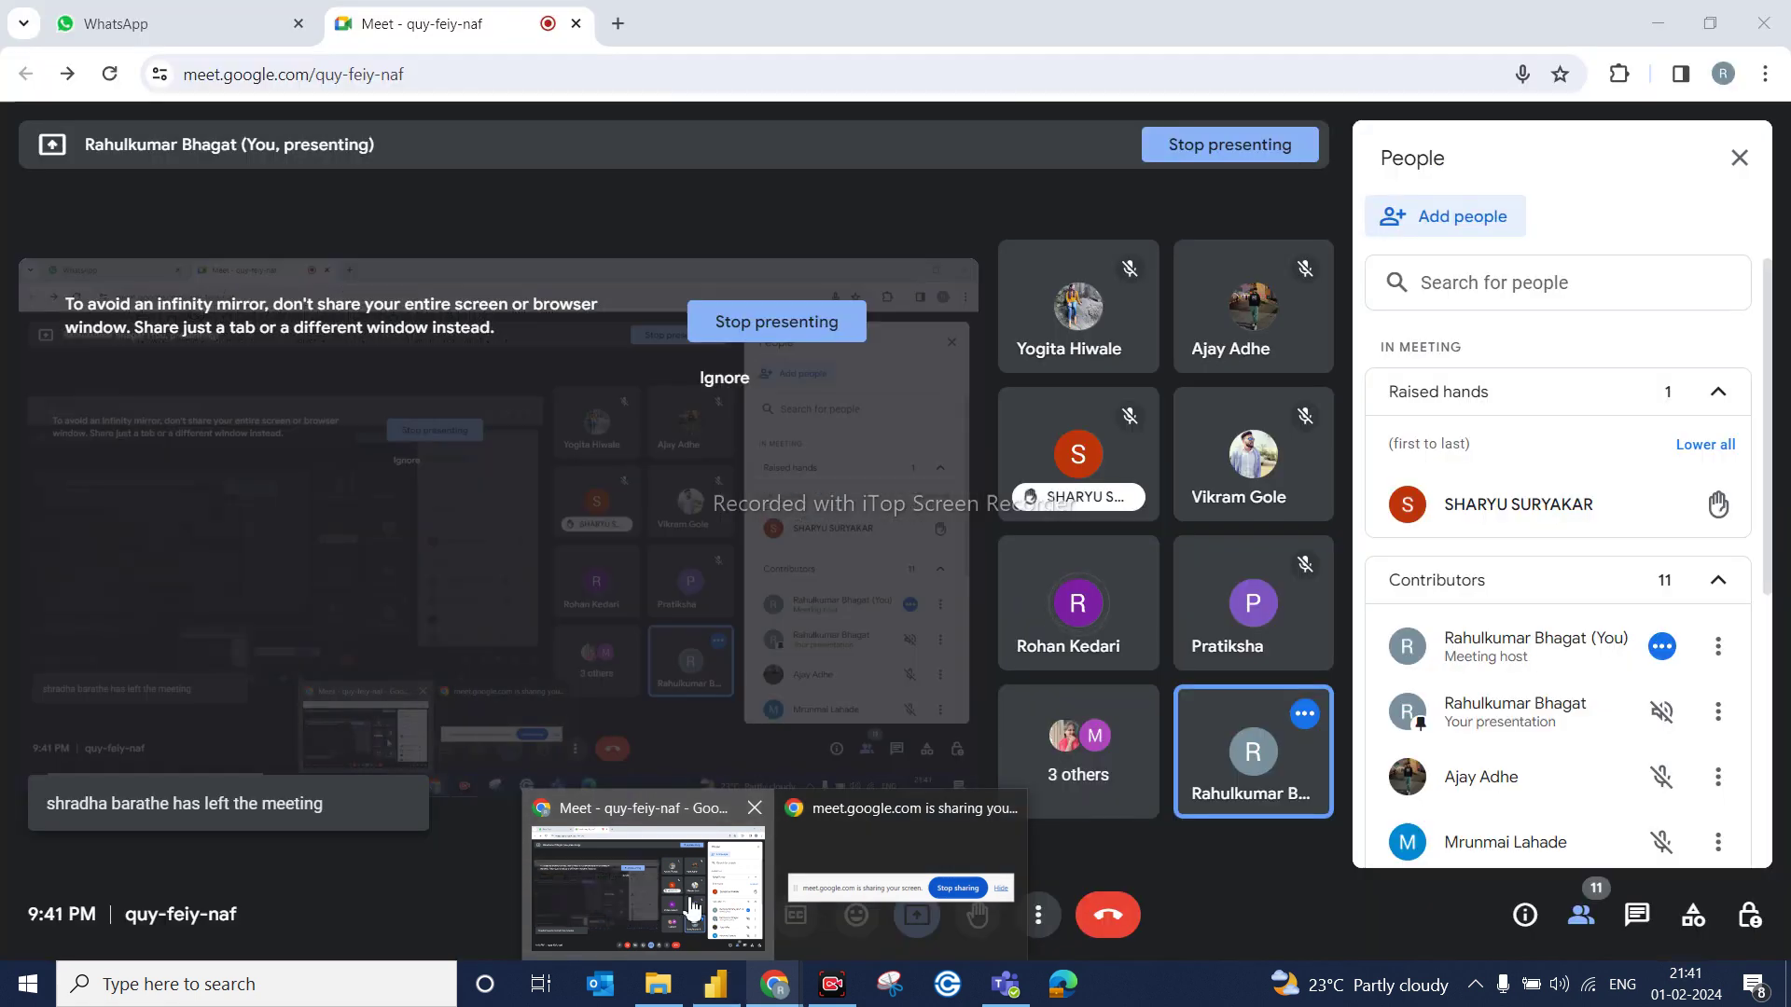
click(691, 909)
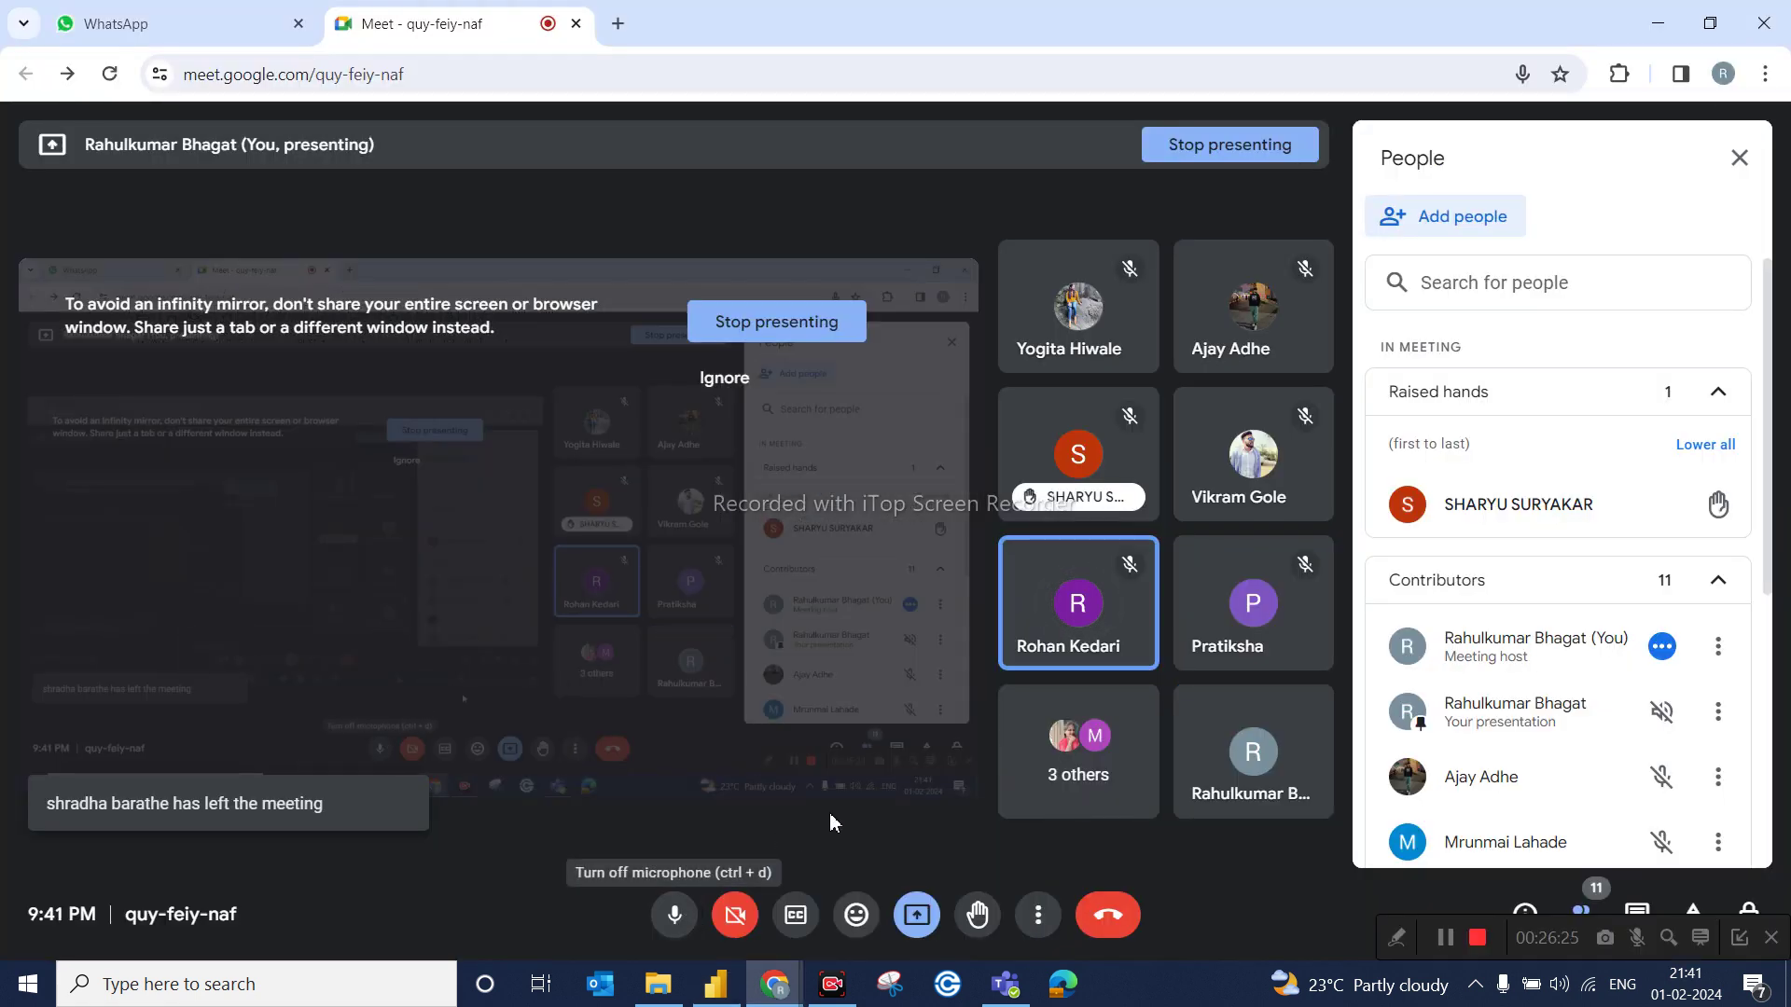
mouse_move(1614, 491)
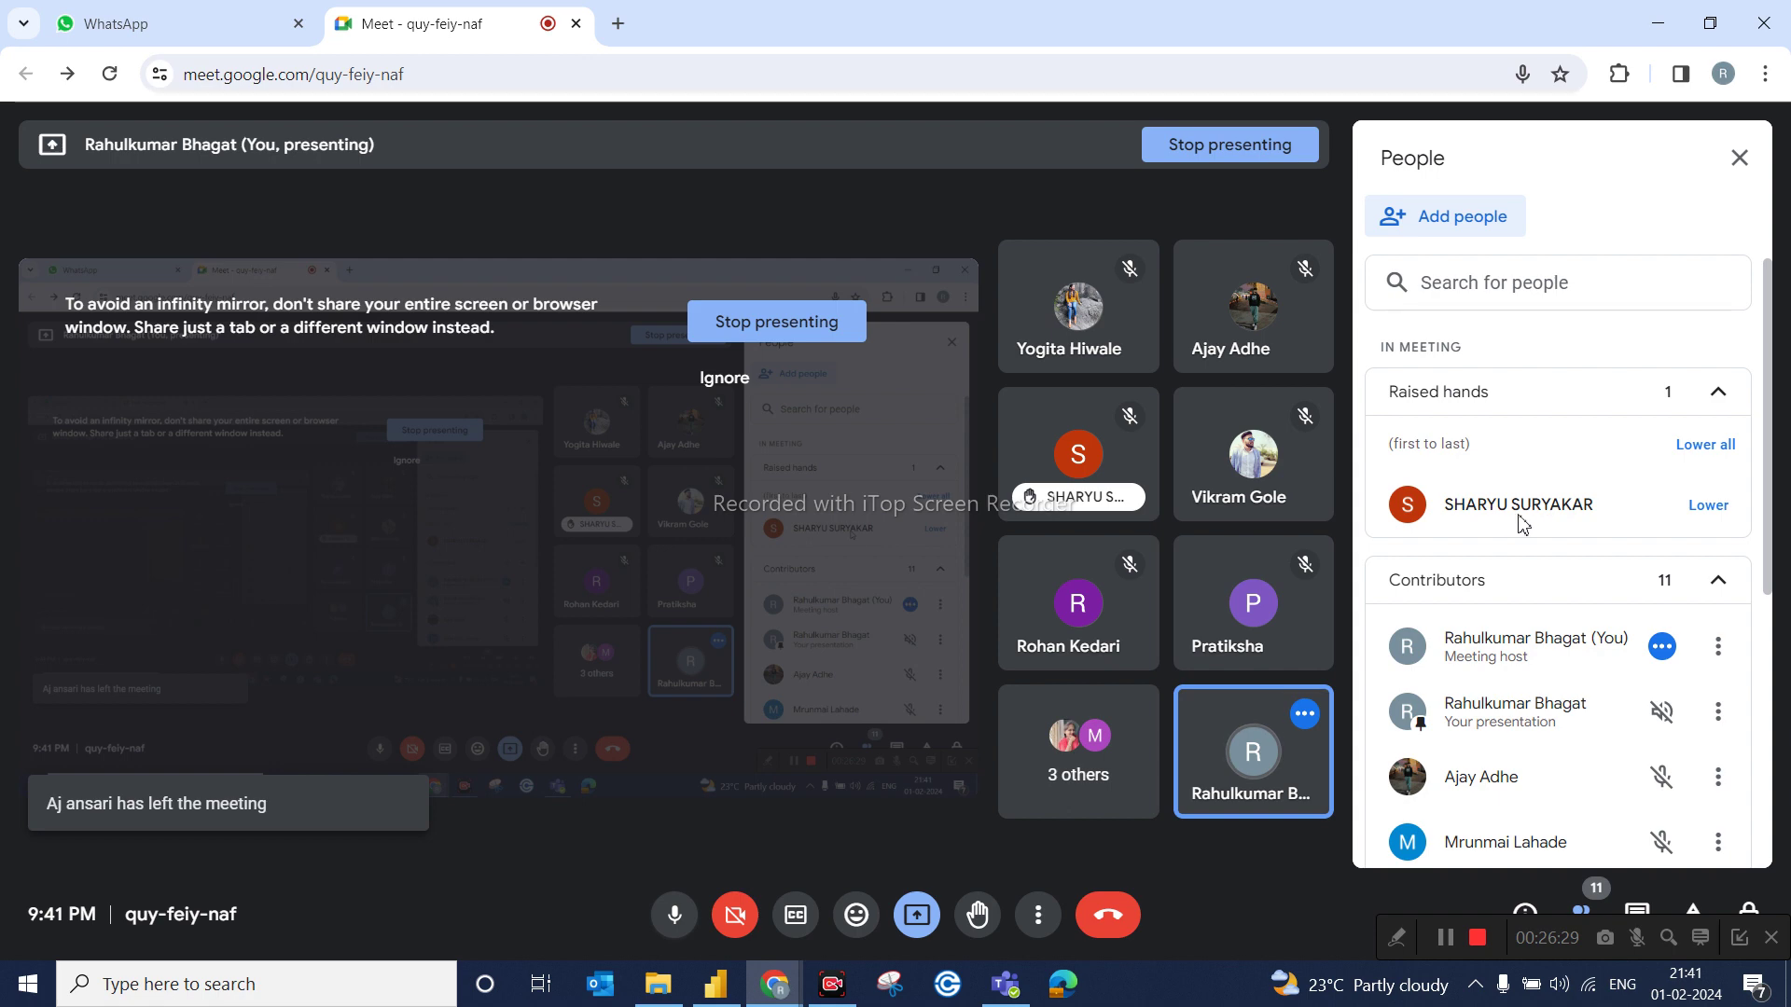
click(1737, 158)
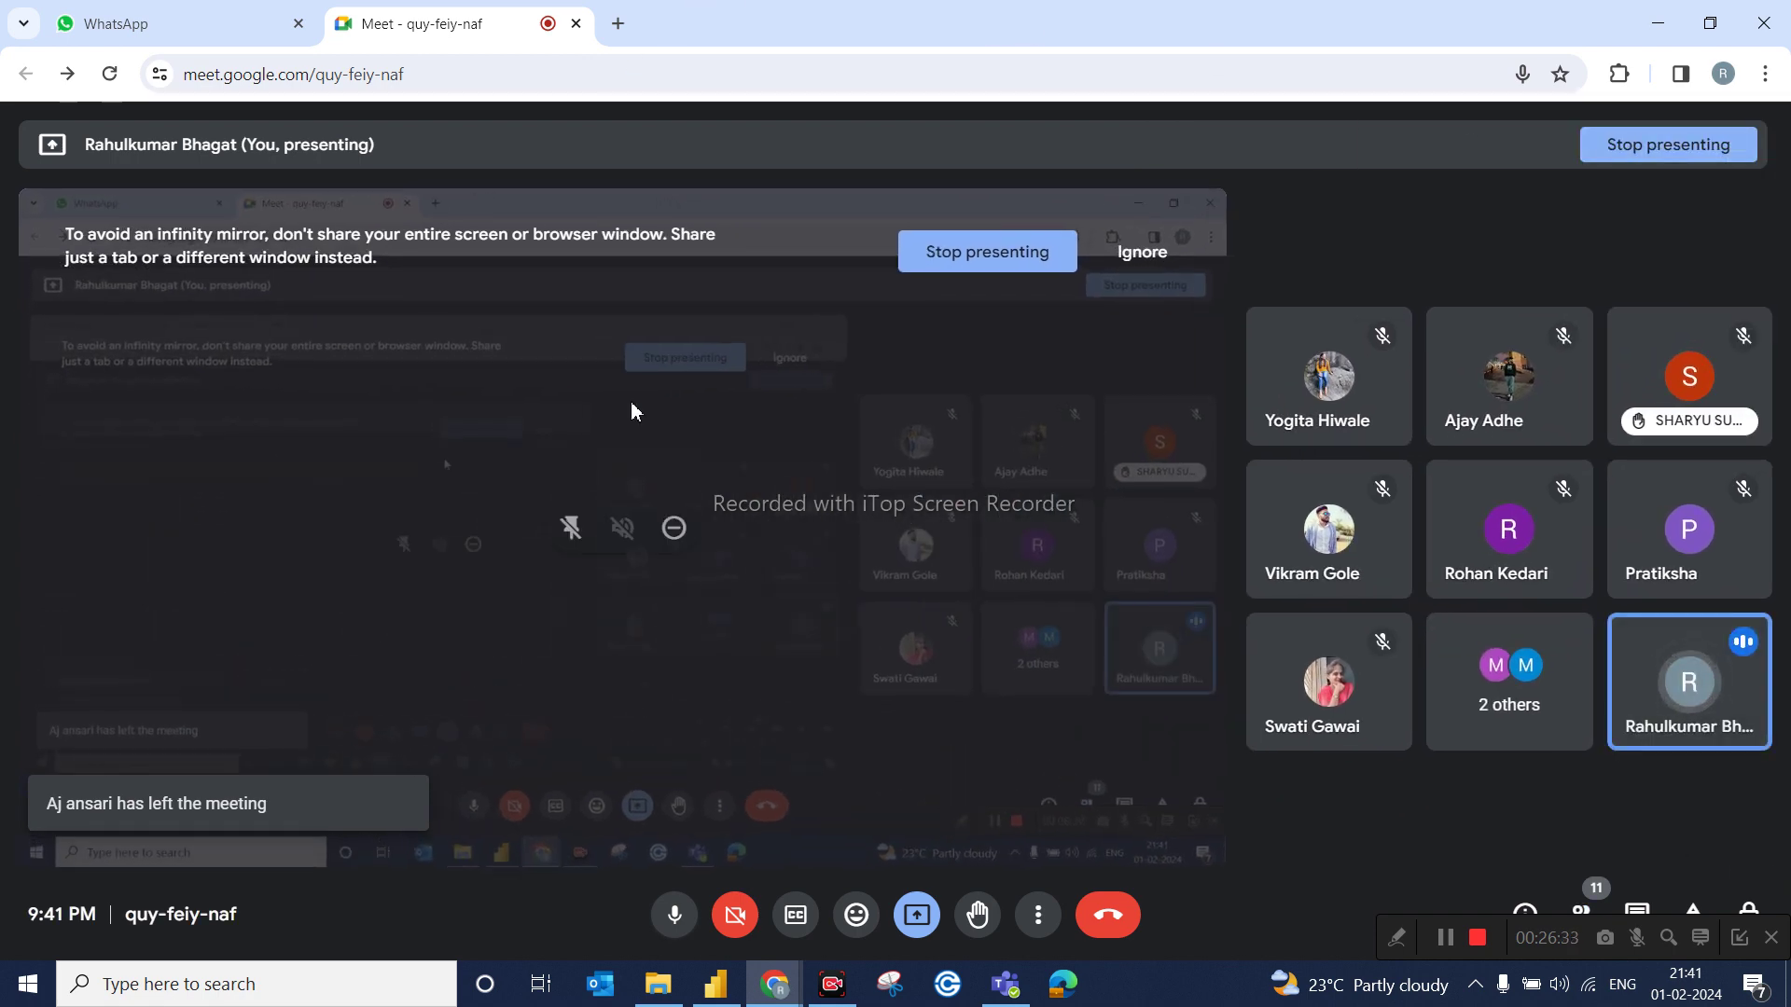
click(713, 986)
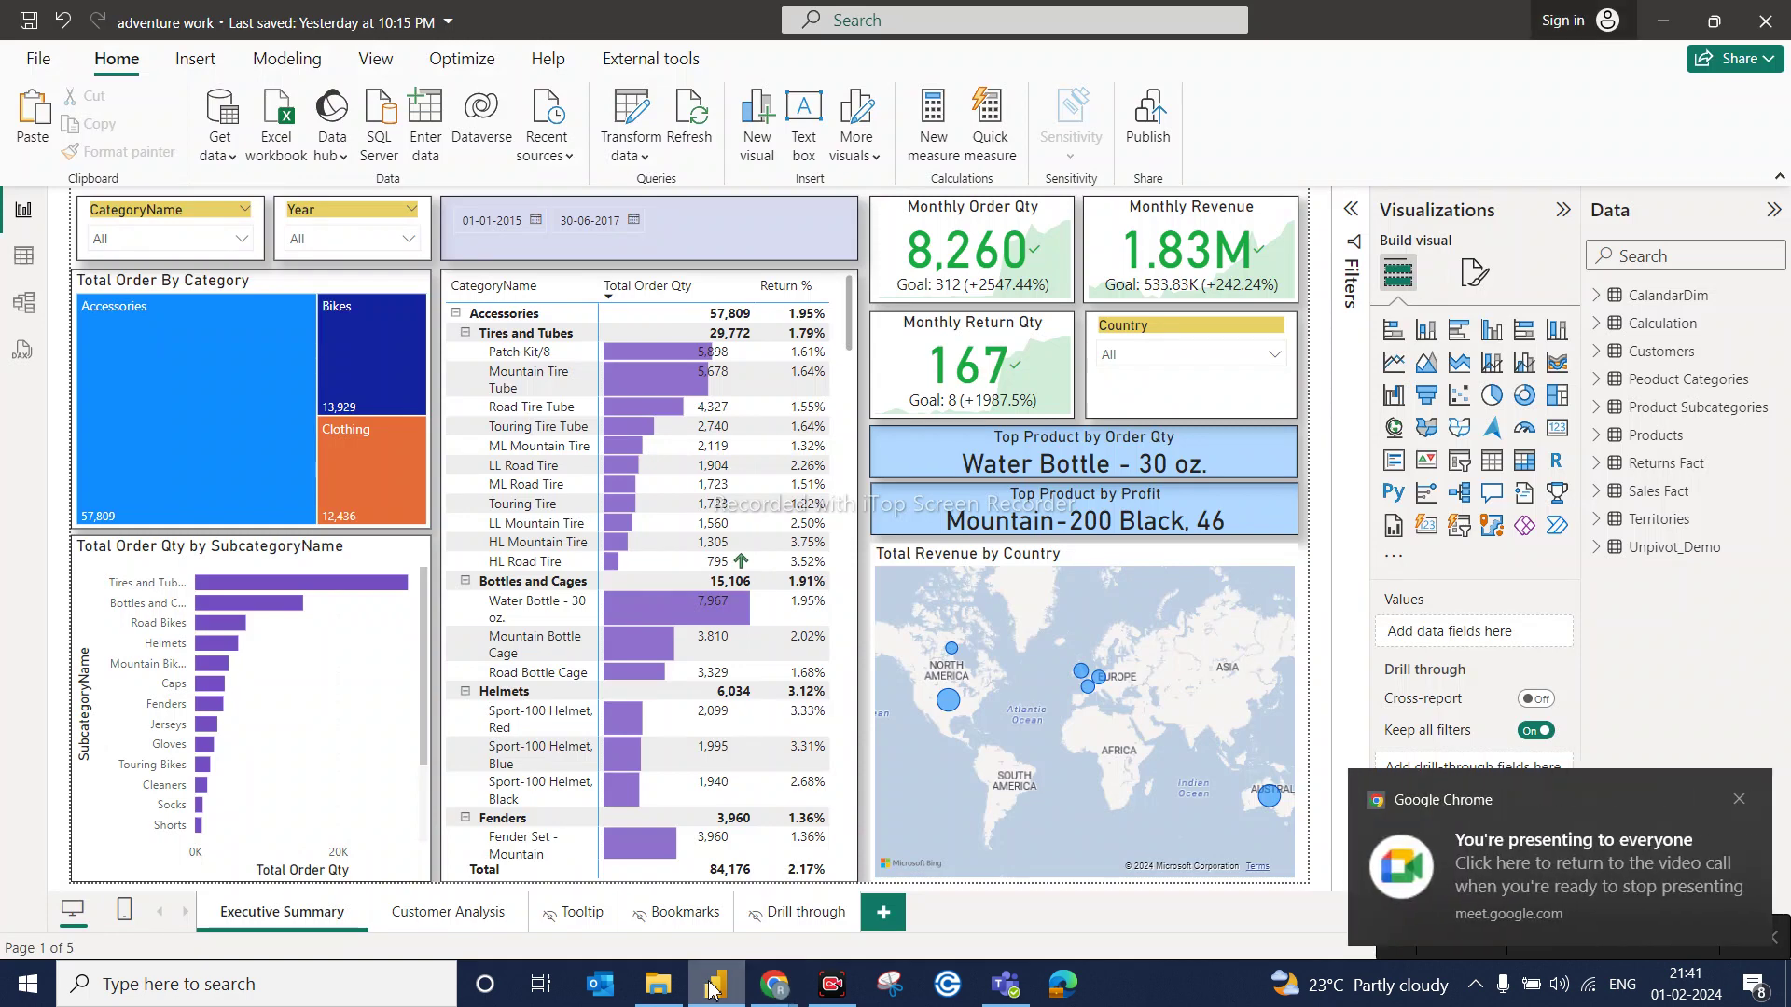
click(713, 986)
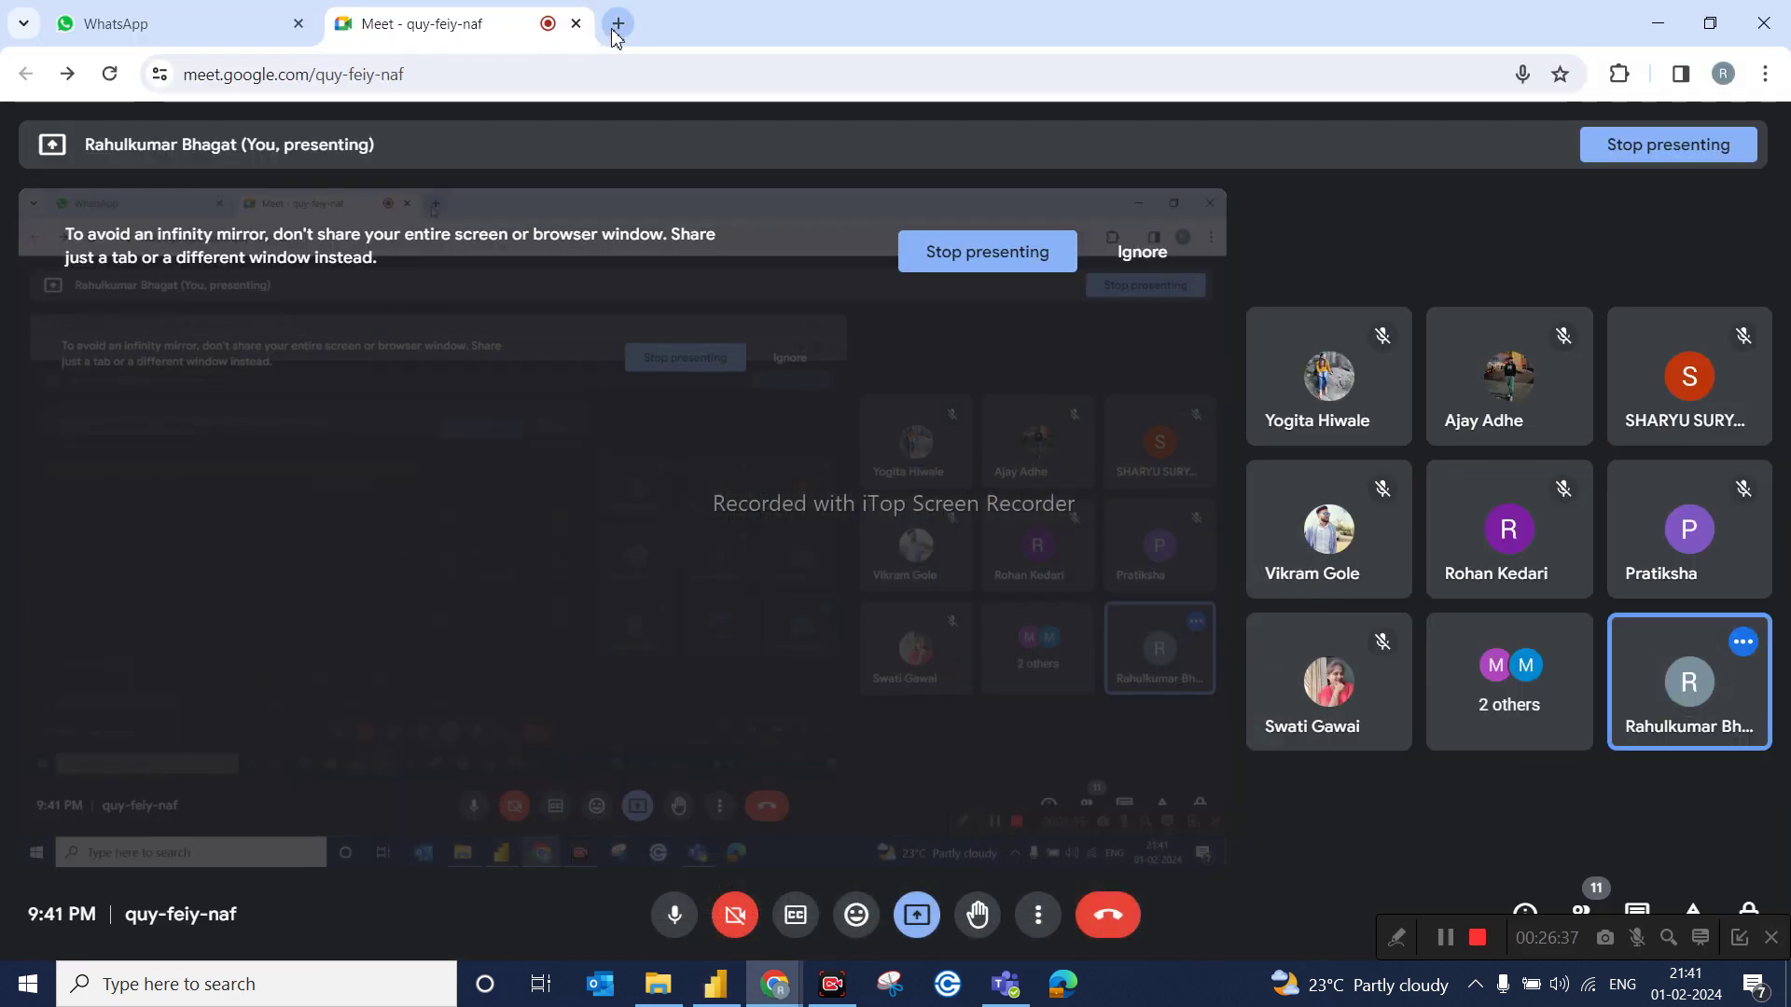
- In a new tab, search Google for 'temp mail' and open the temp-mail.org result
click(616, 24)
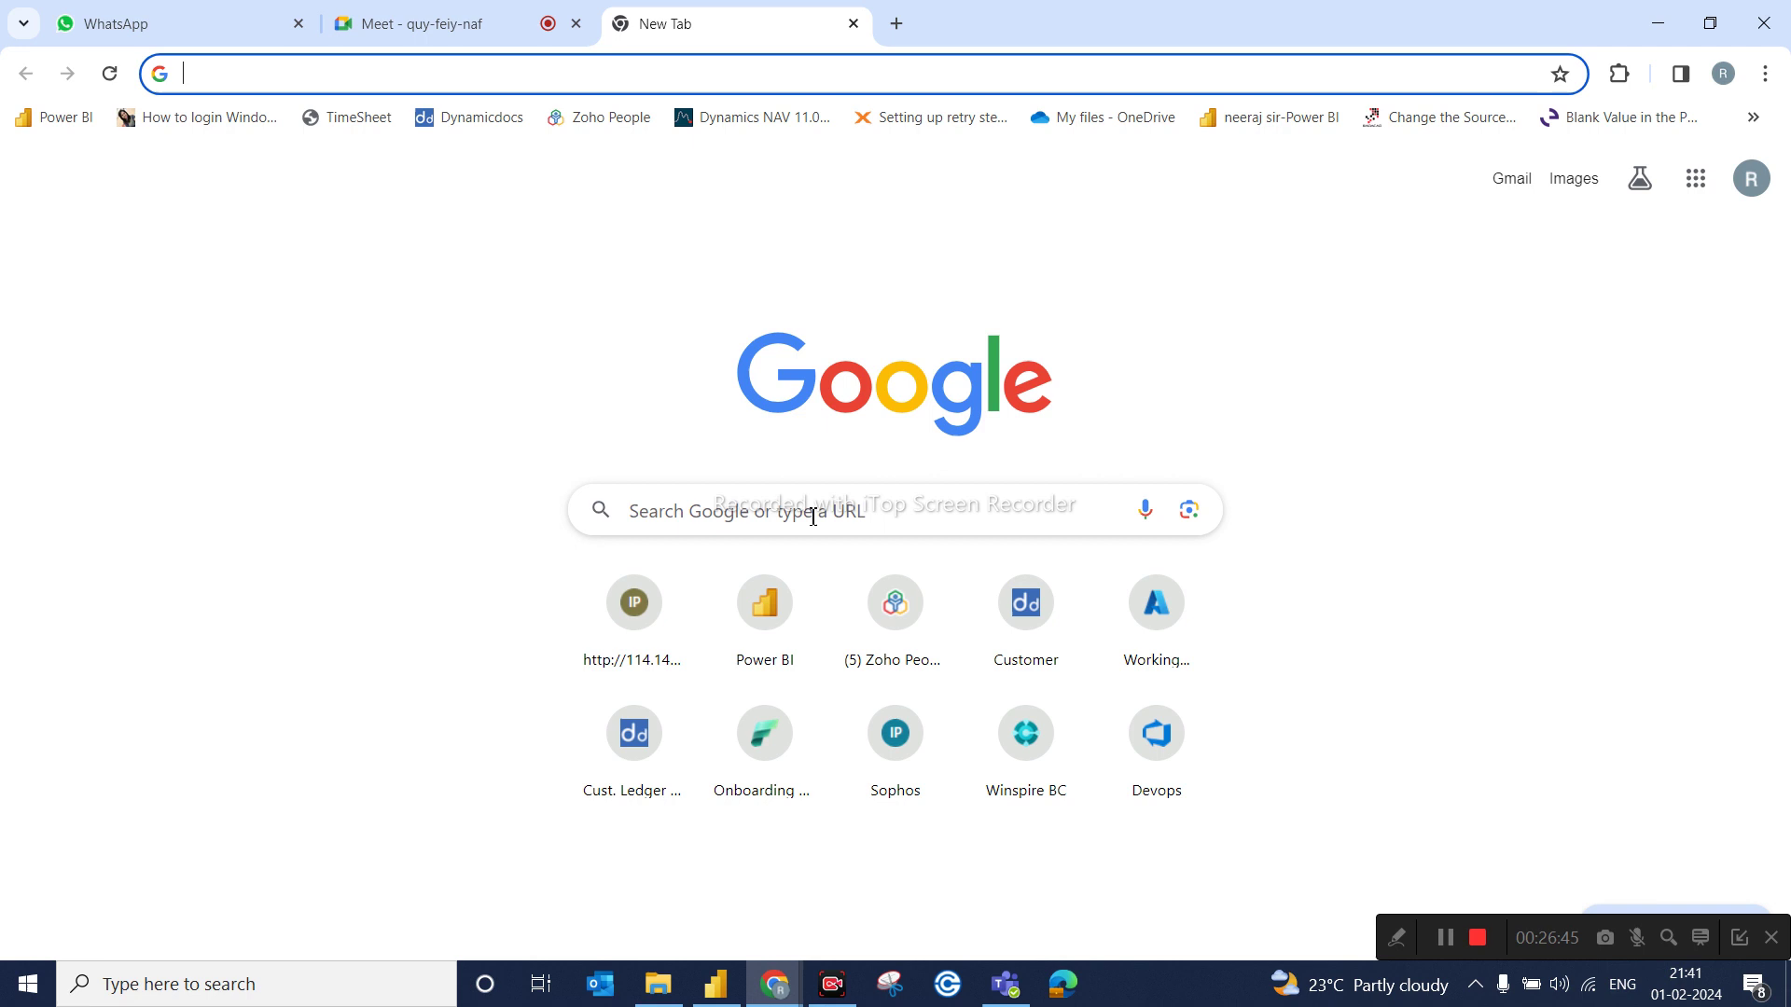
click(812, 517)
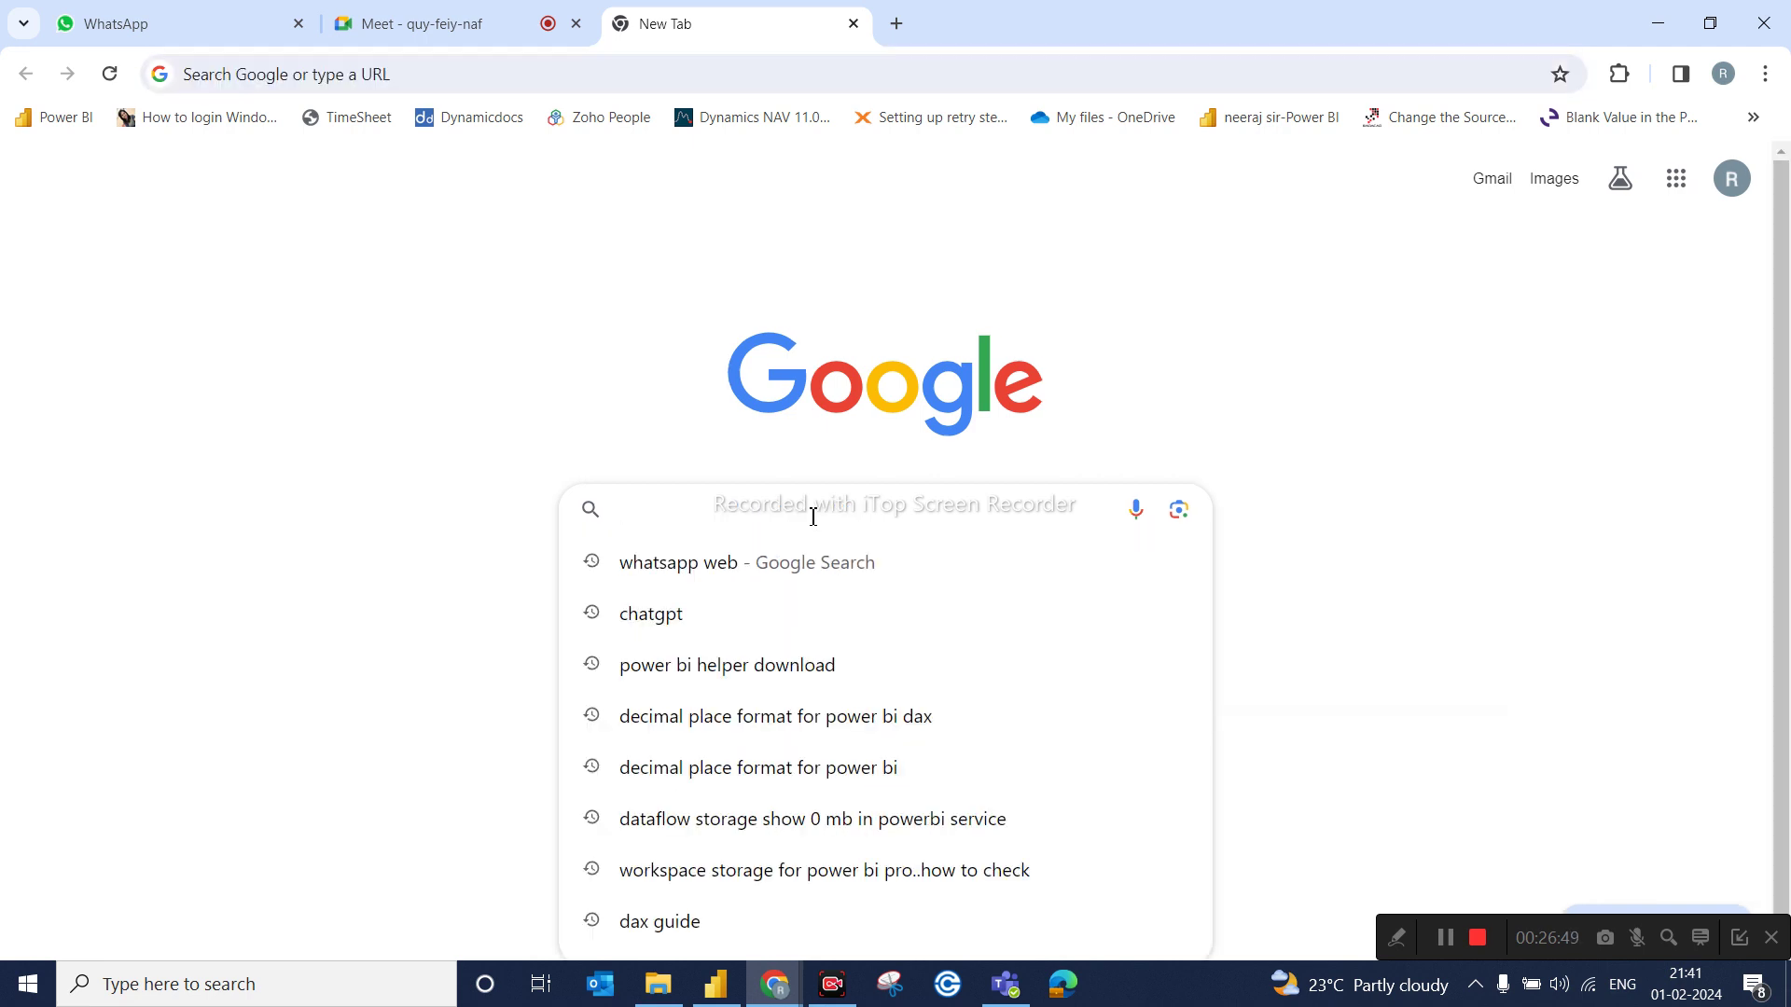
text(te)
text(mp)
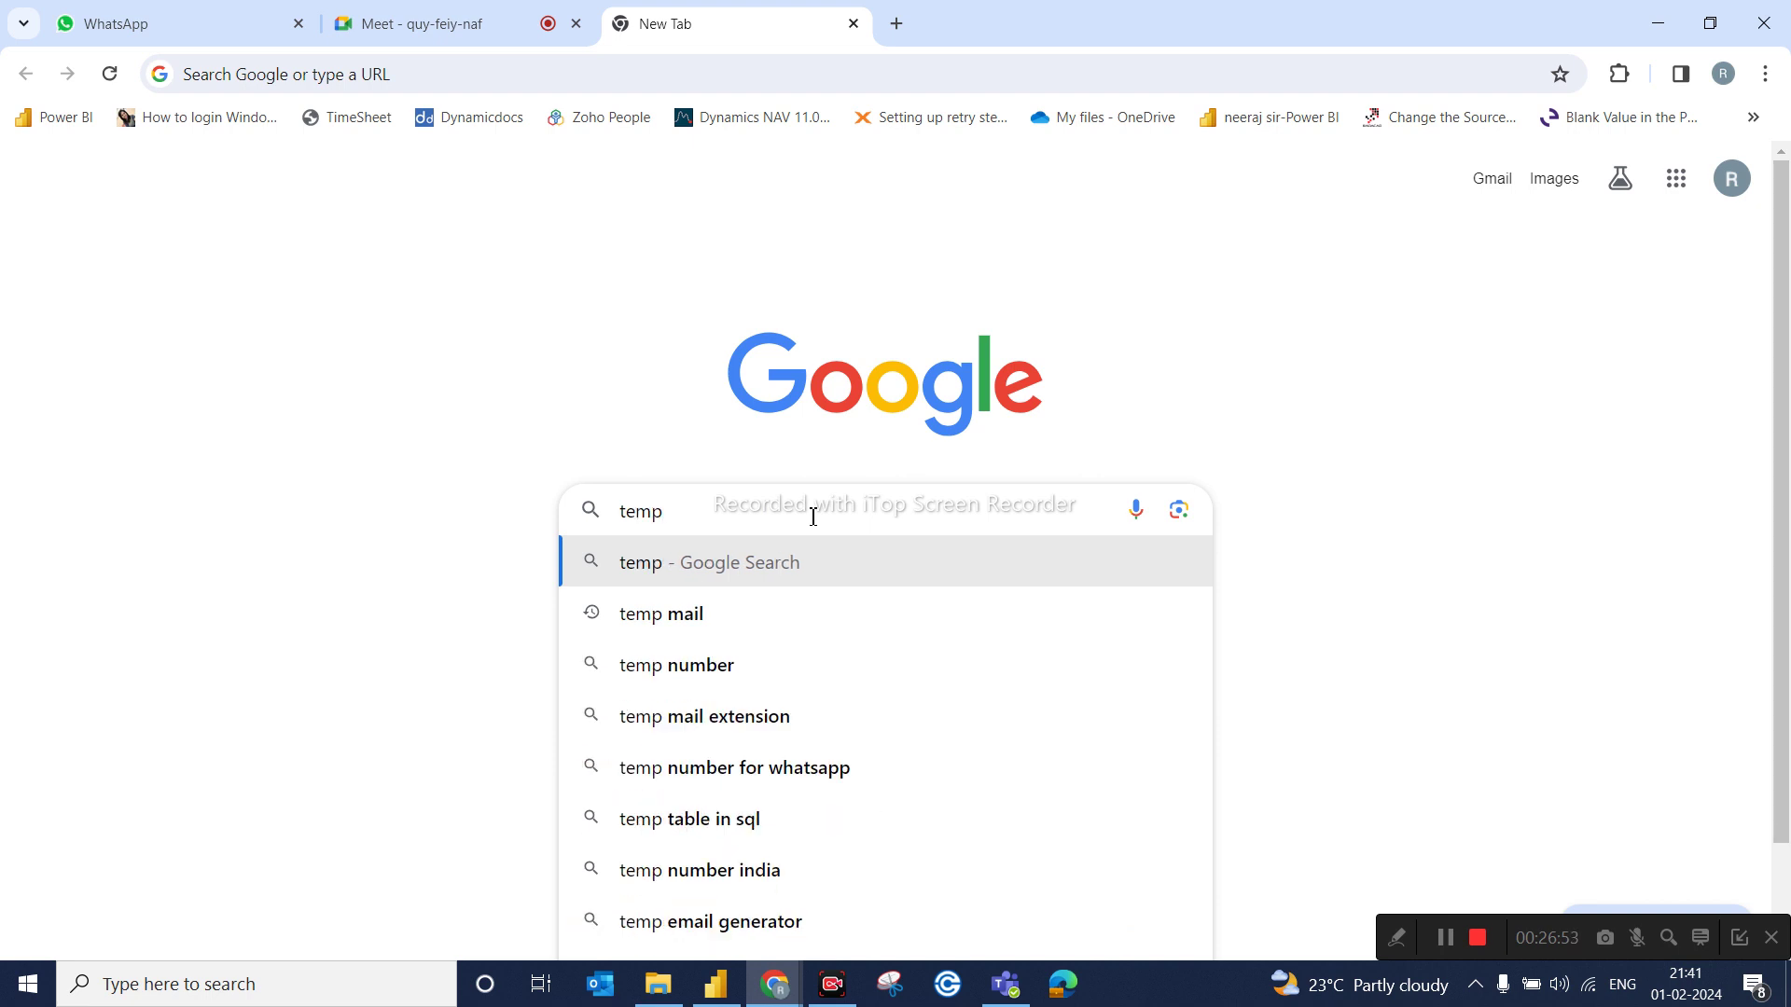
click(755, 614)
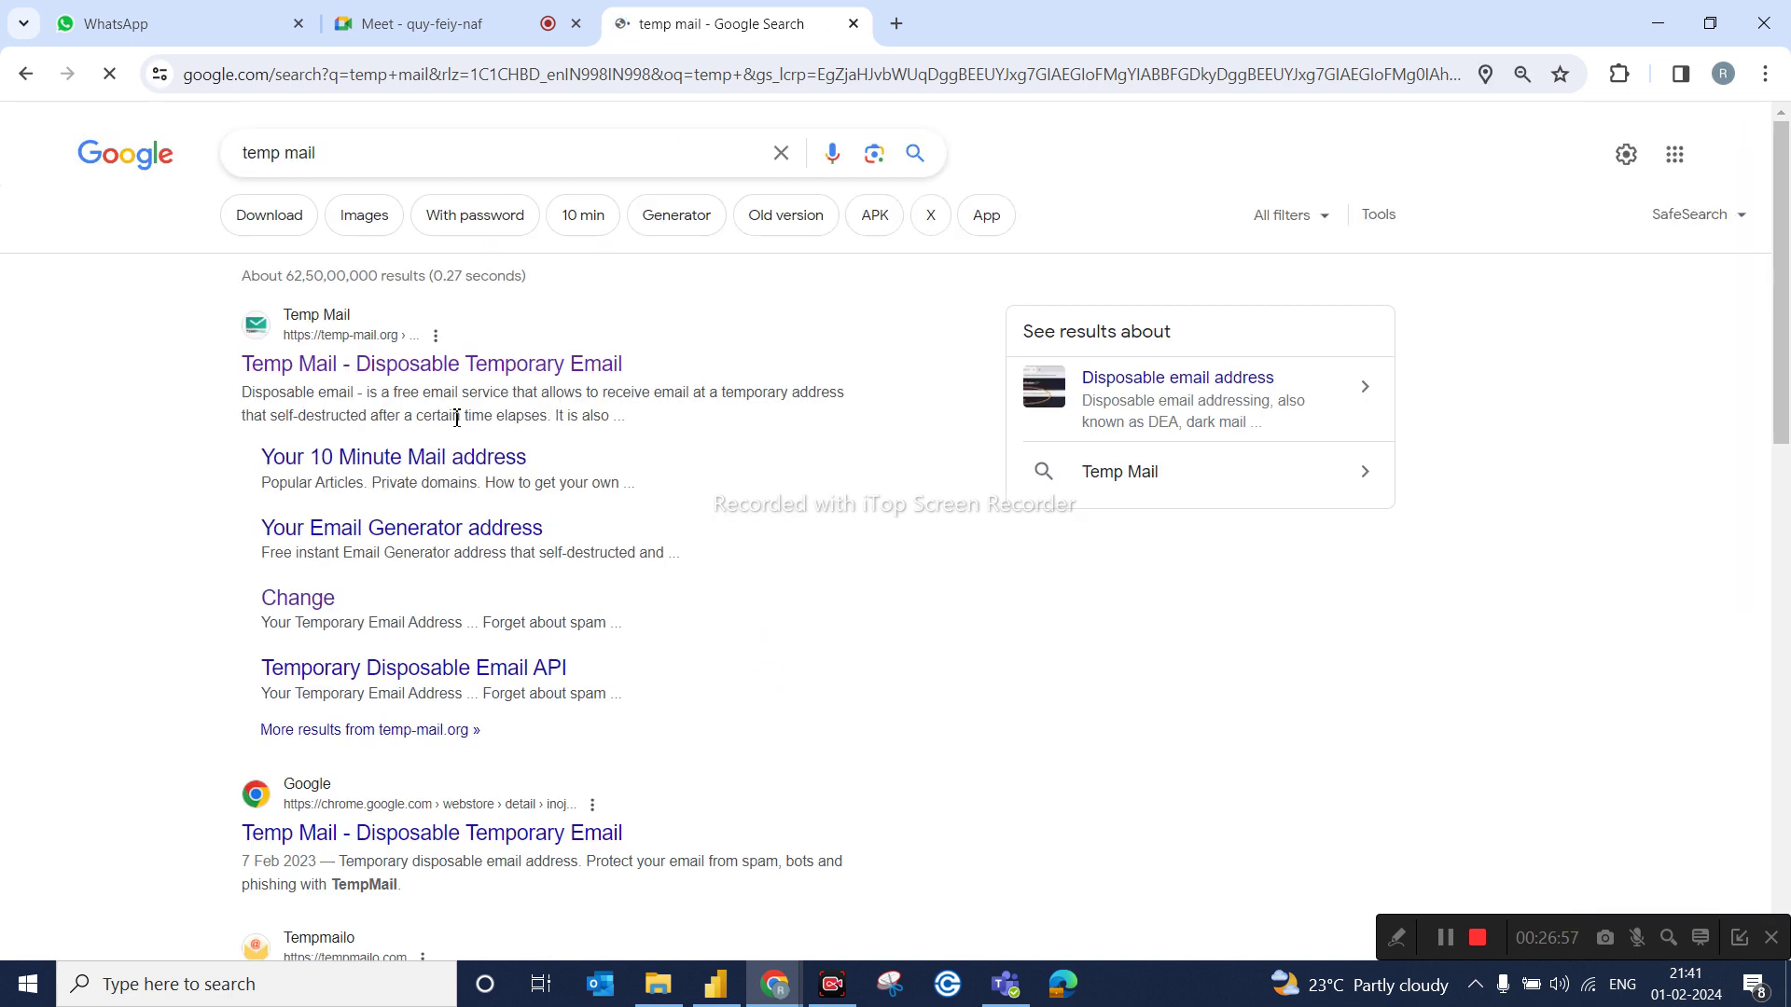
click(420, 380)
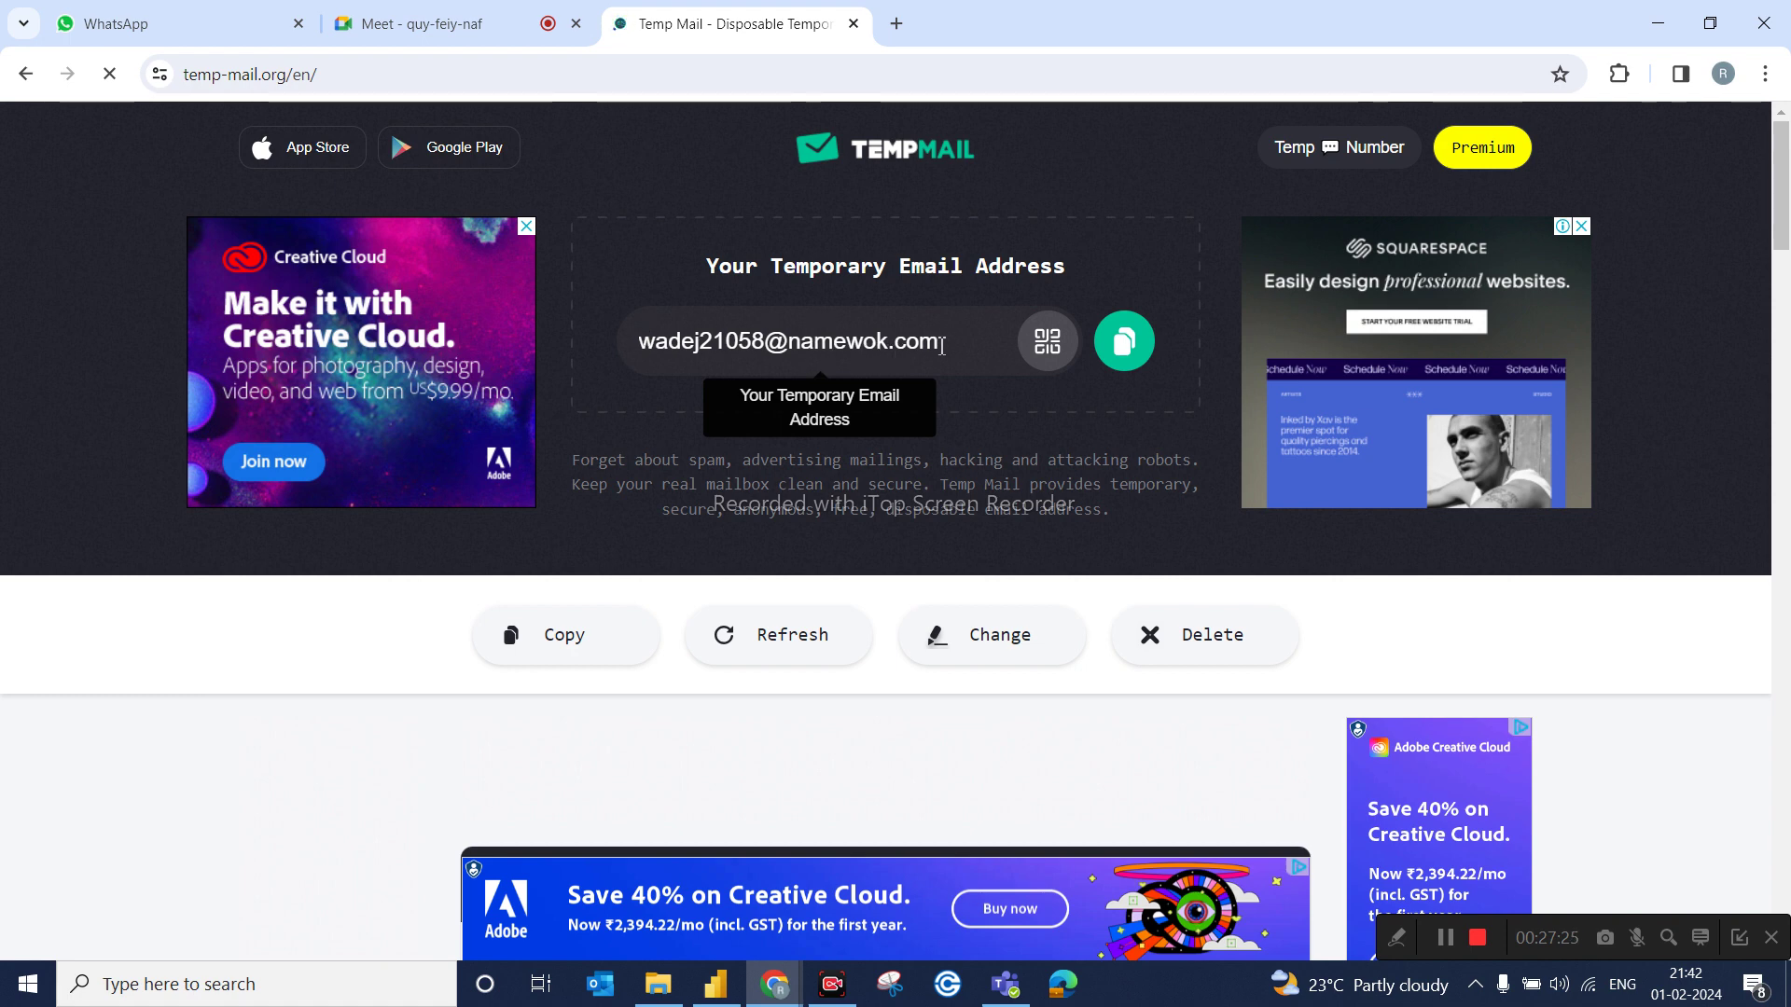
- Highlight the whole temporary email address, glance at the WhatsApp and Meet tabs, and return to Temp Mail
drag(944, 345, 793, 345)
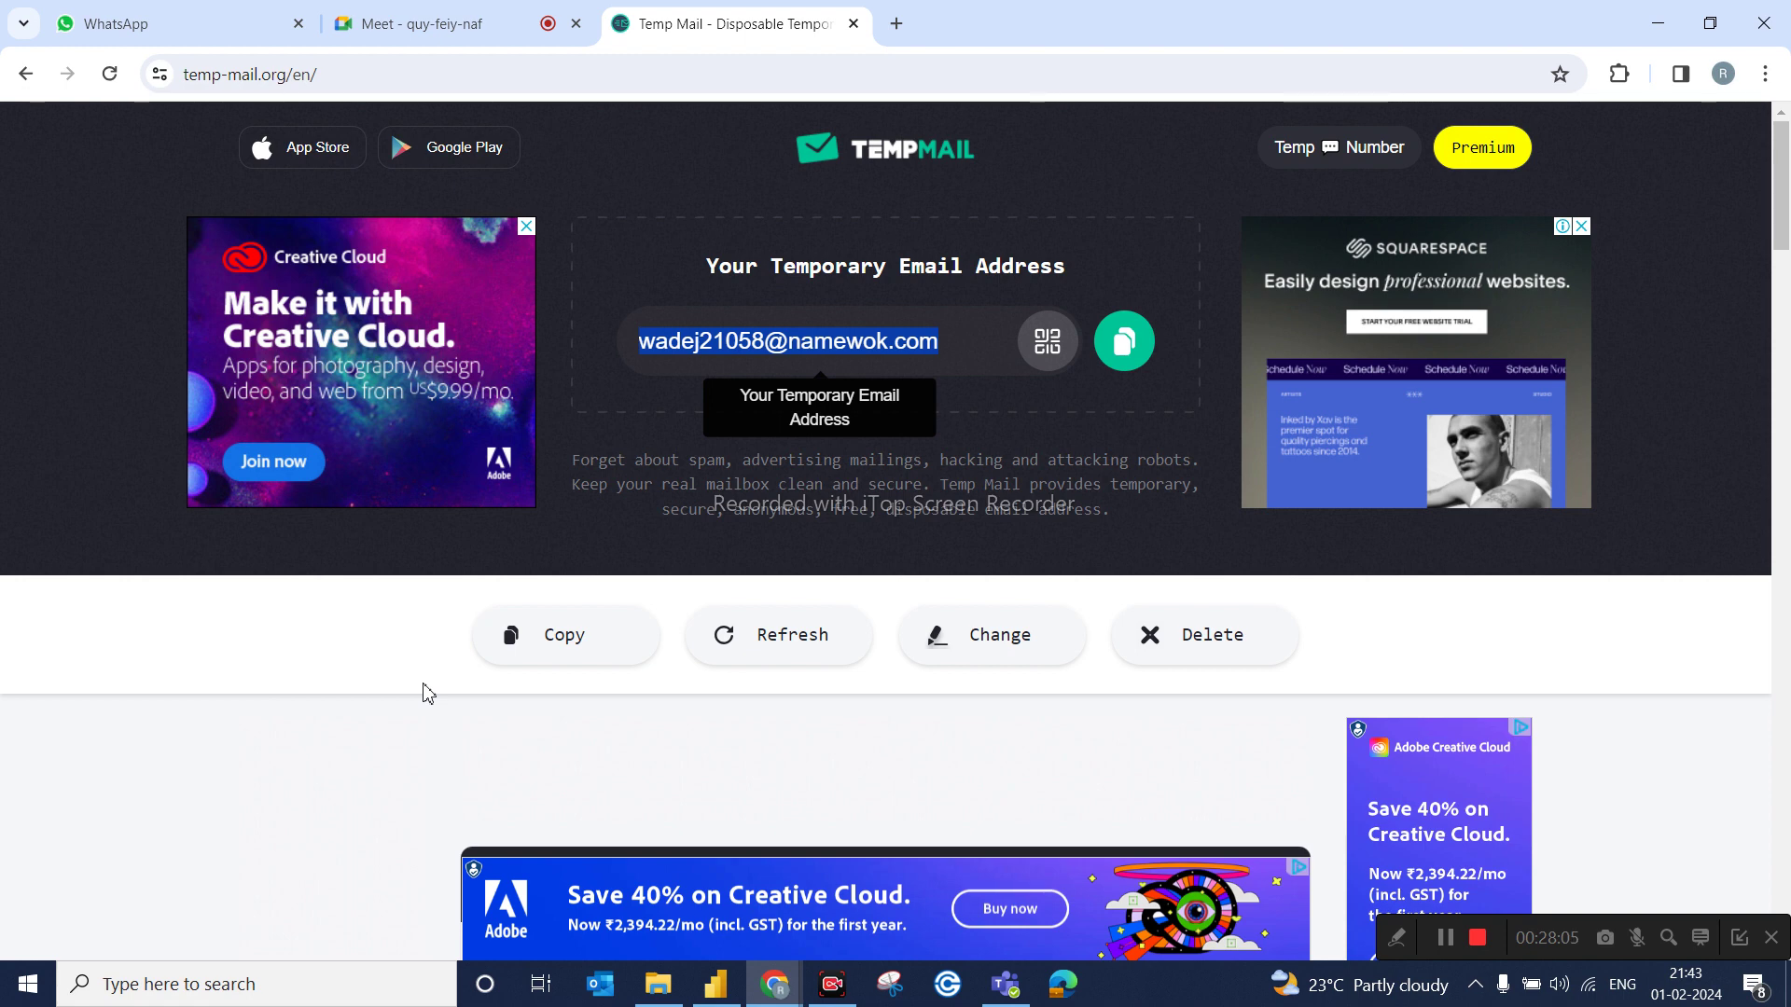
click(241, 32)
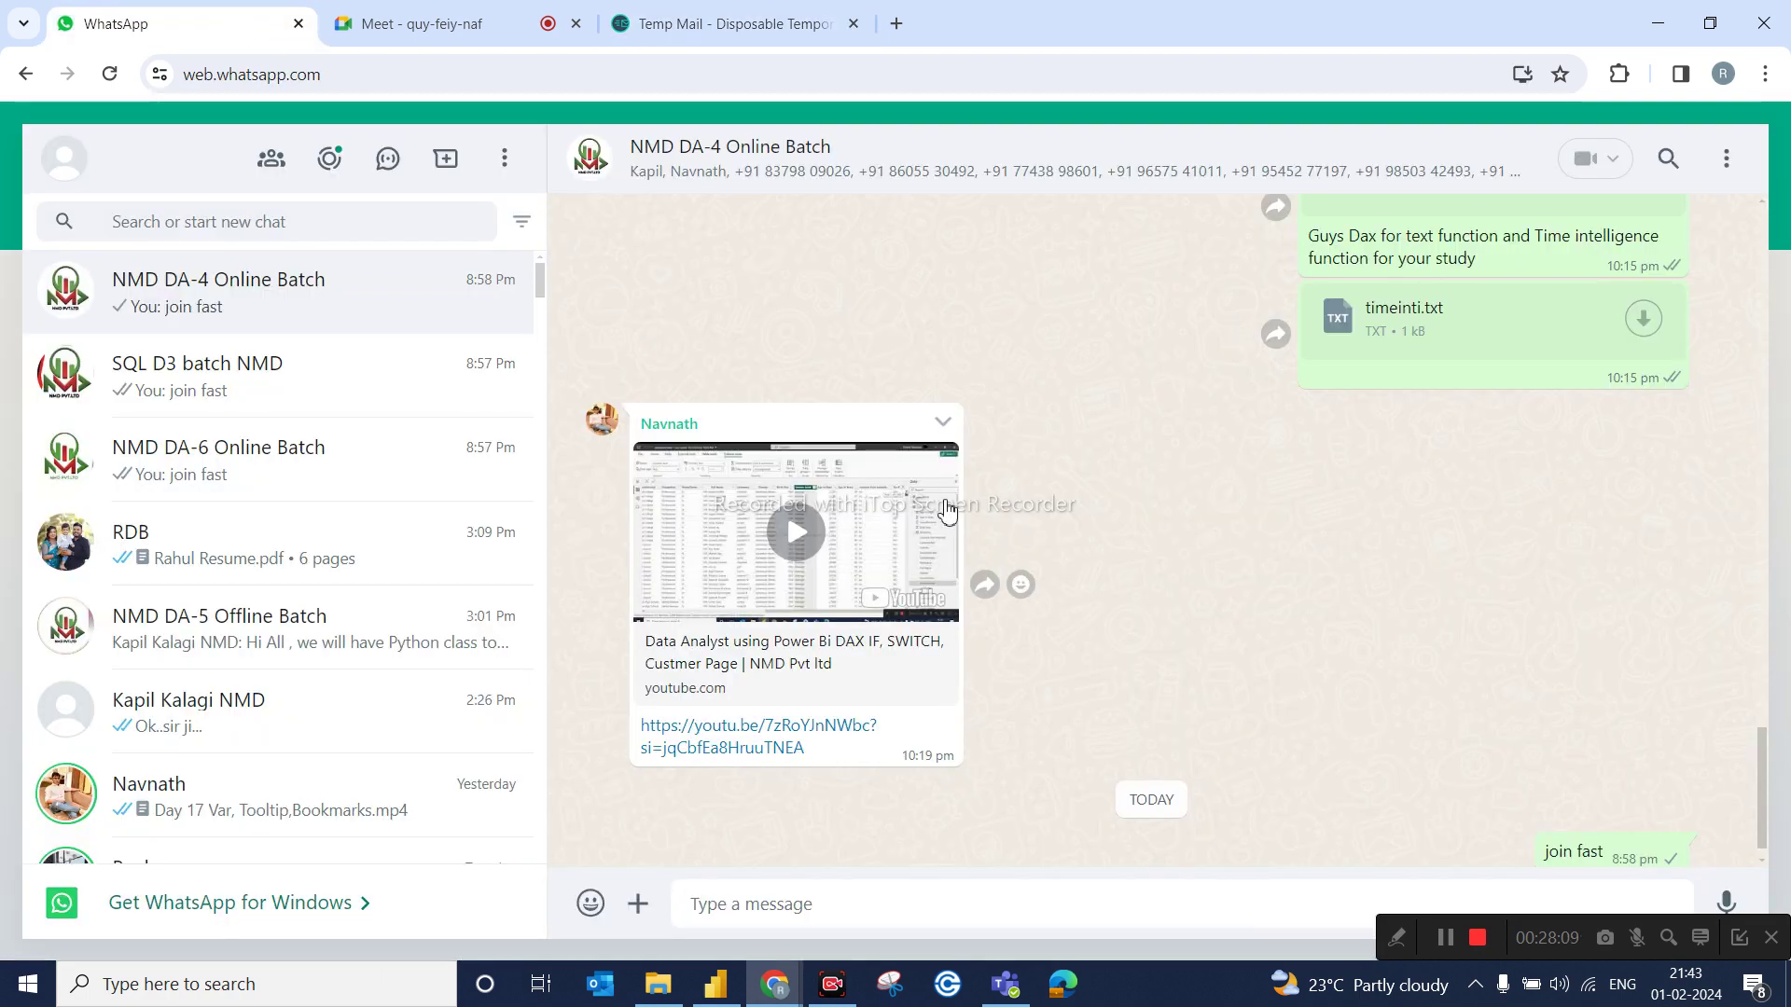
click(427, 24)
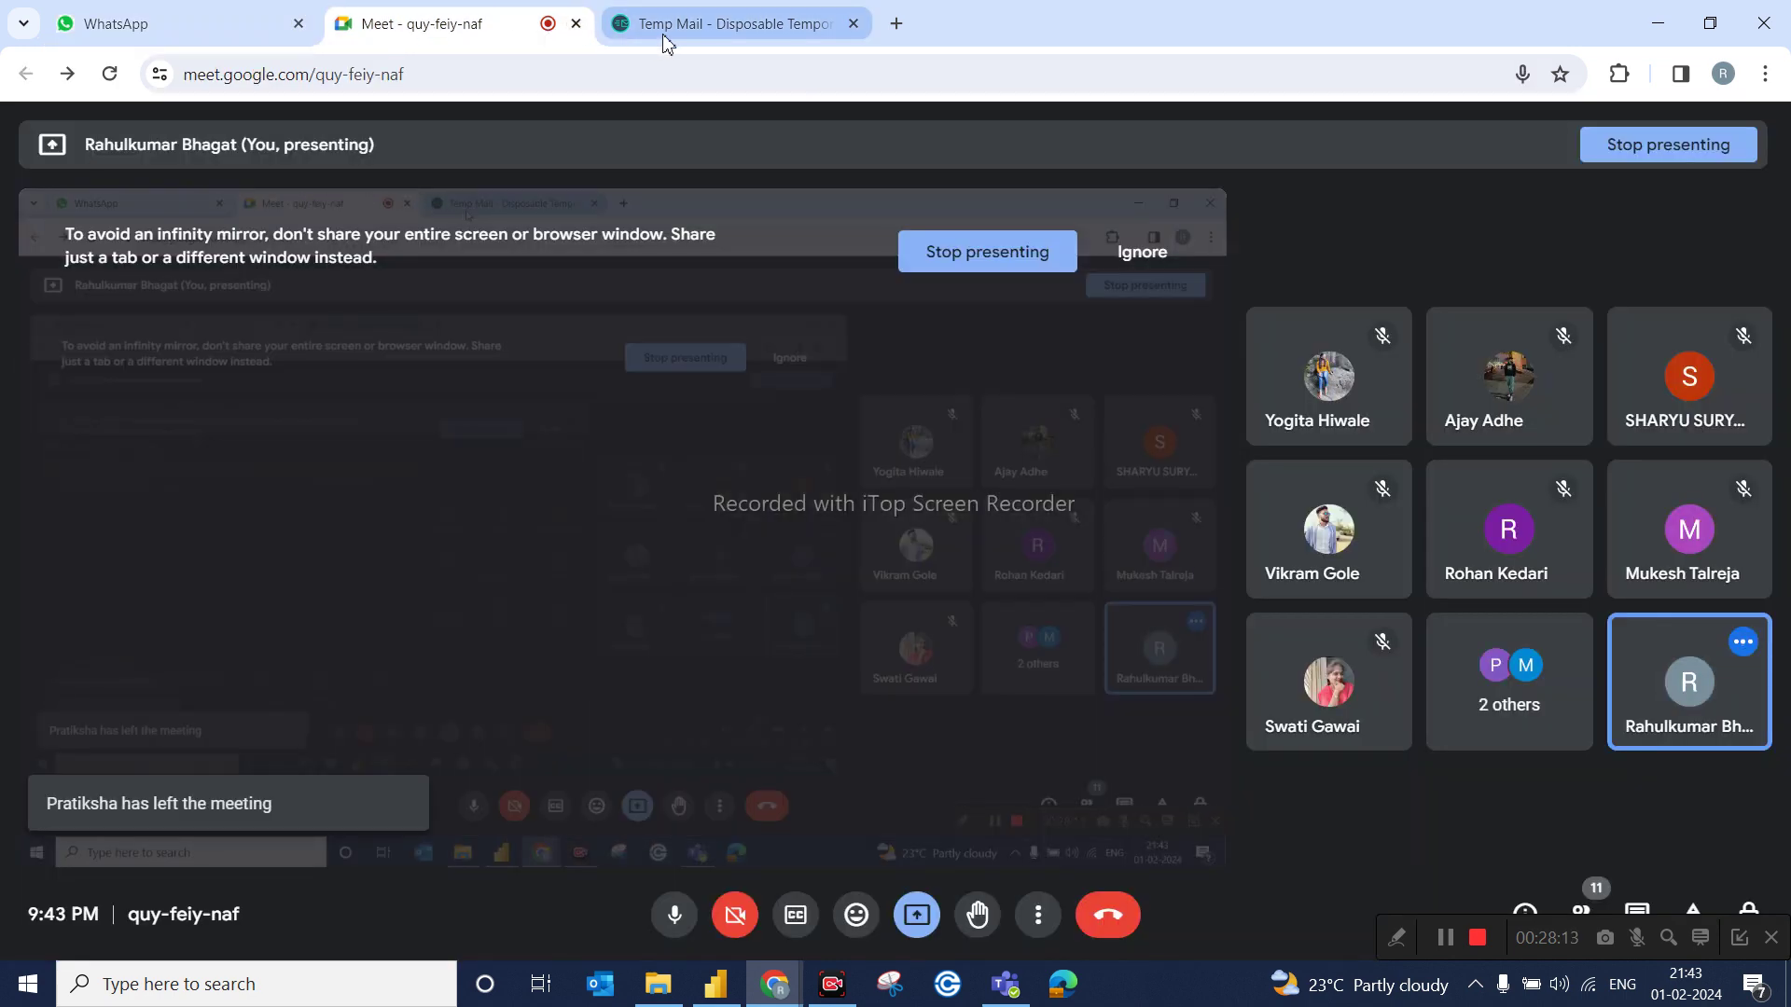
click(665, 35)
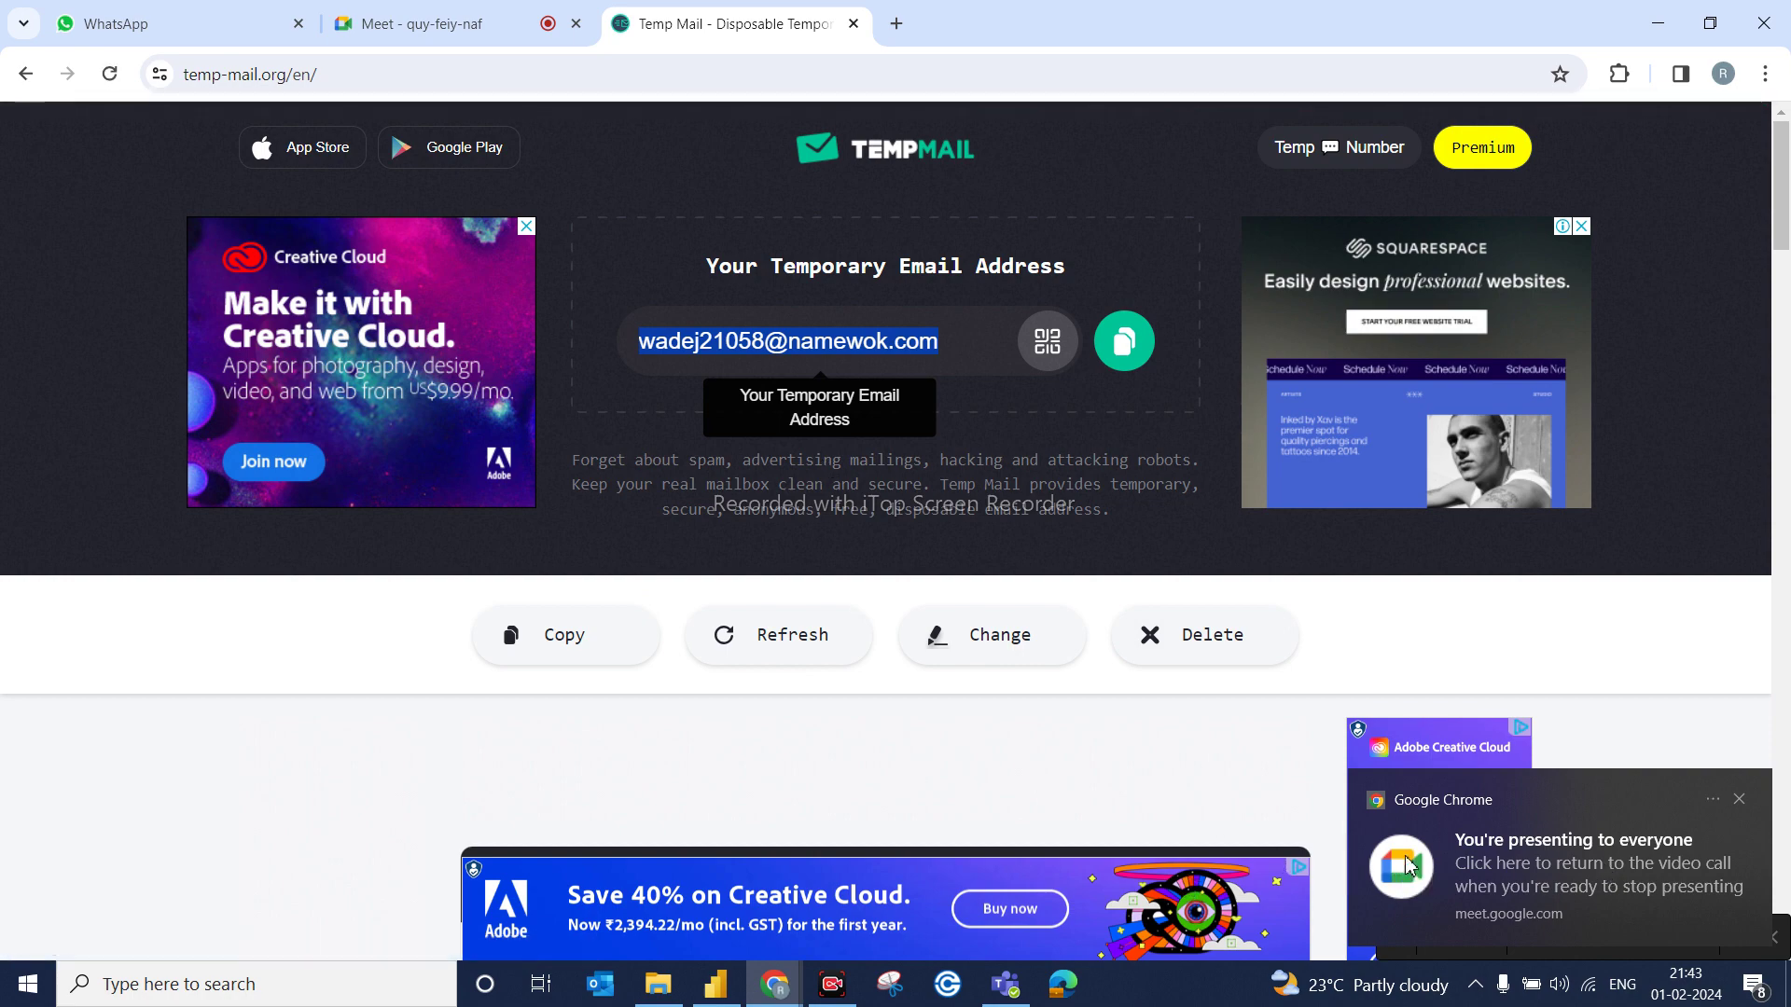
- Open the Meet in-call messages with participants' posted addresses, then return to the Temp Mail tab
click(441, 22)
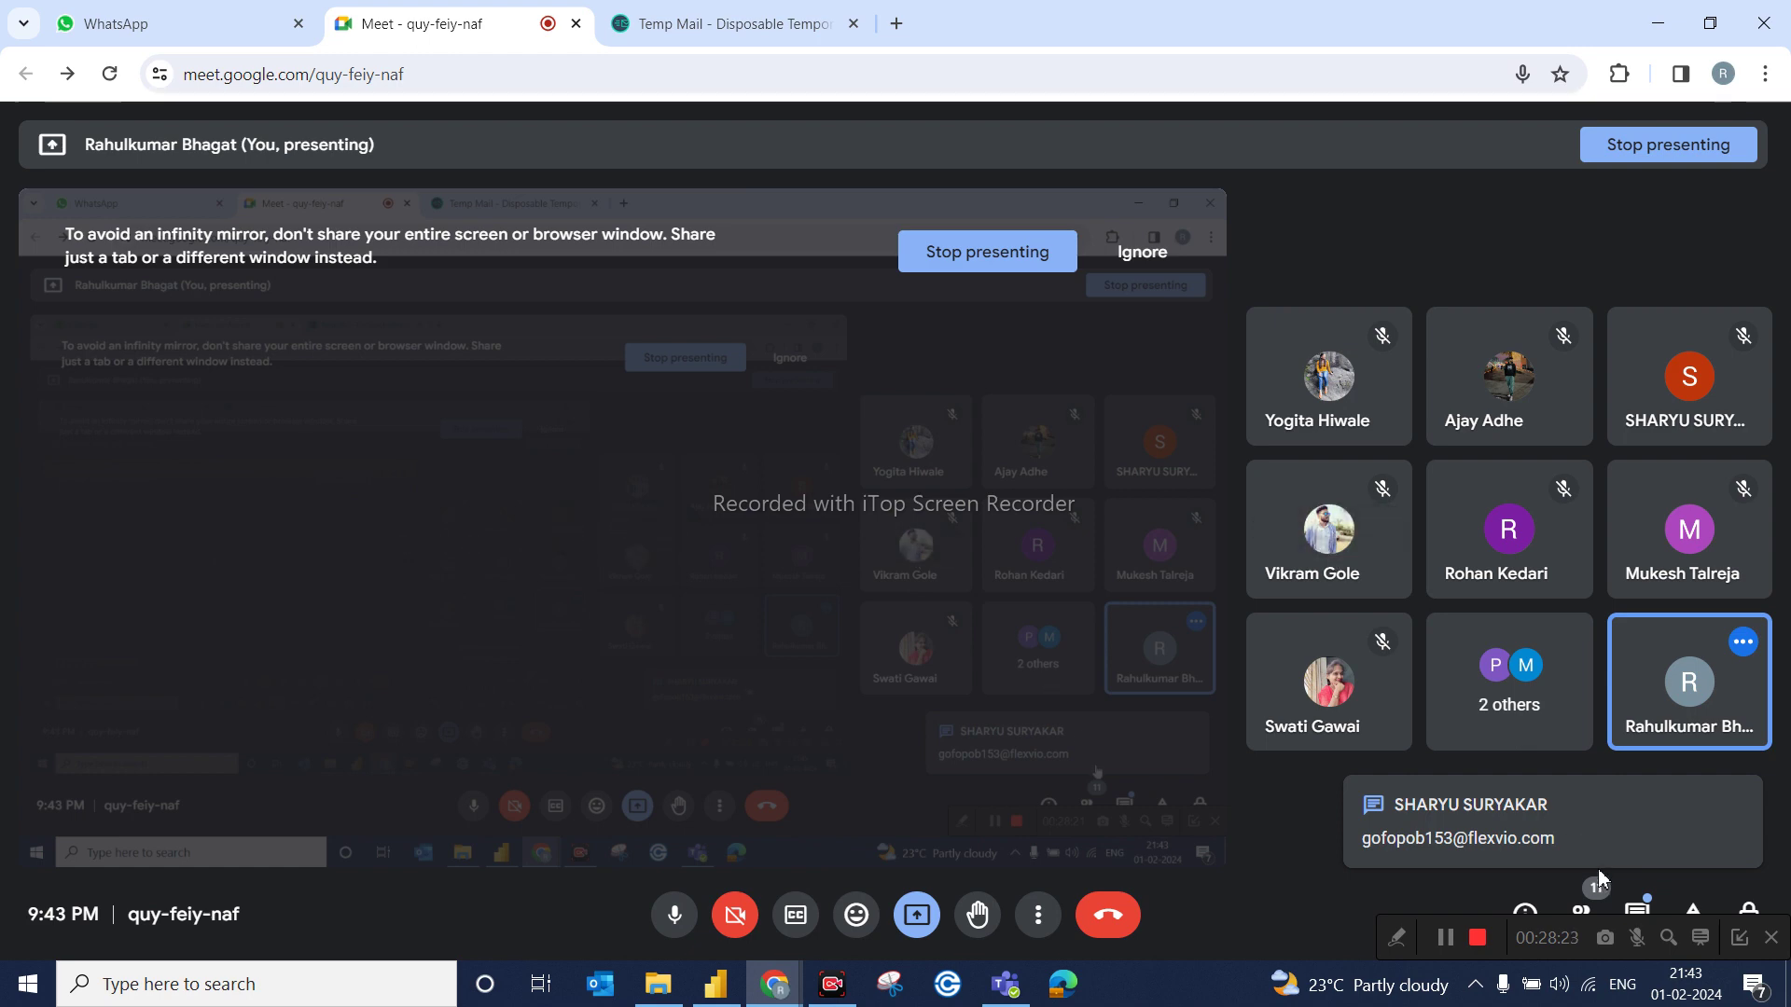
click(1637, 909)
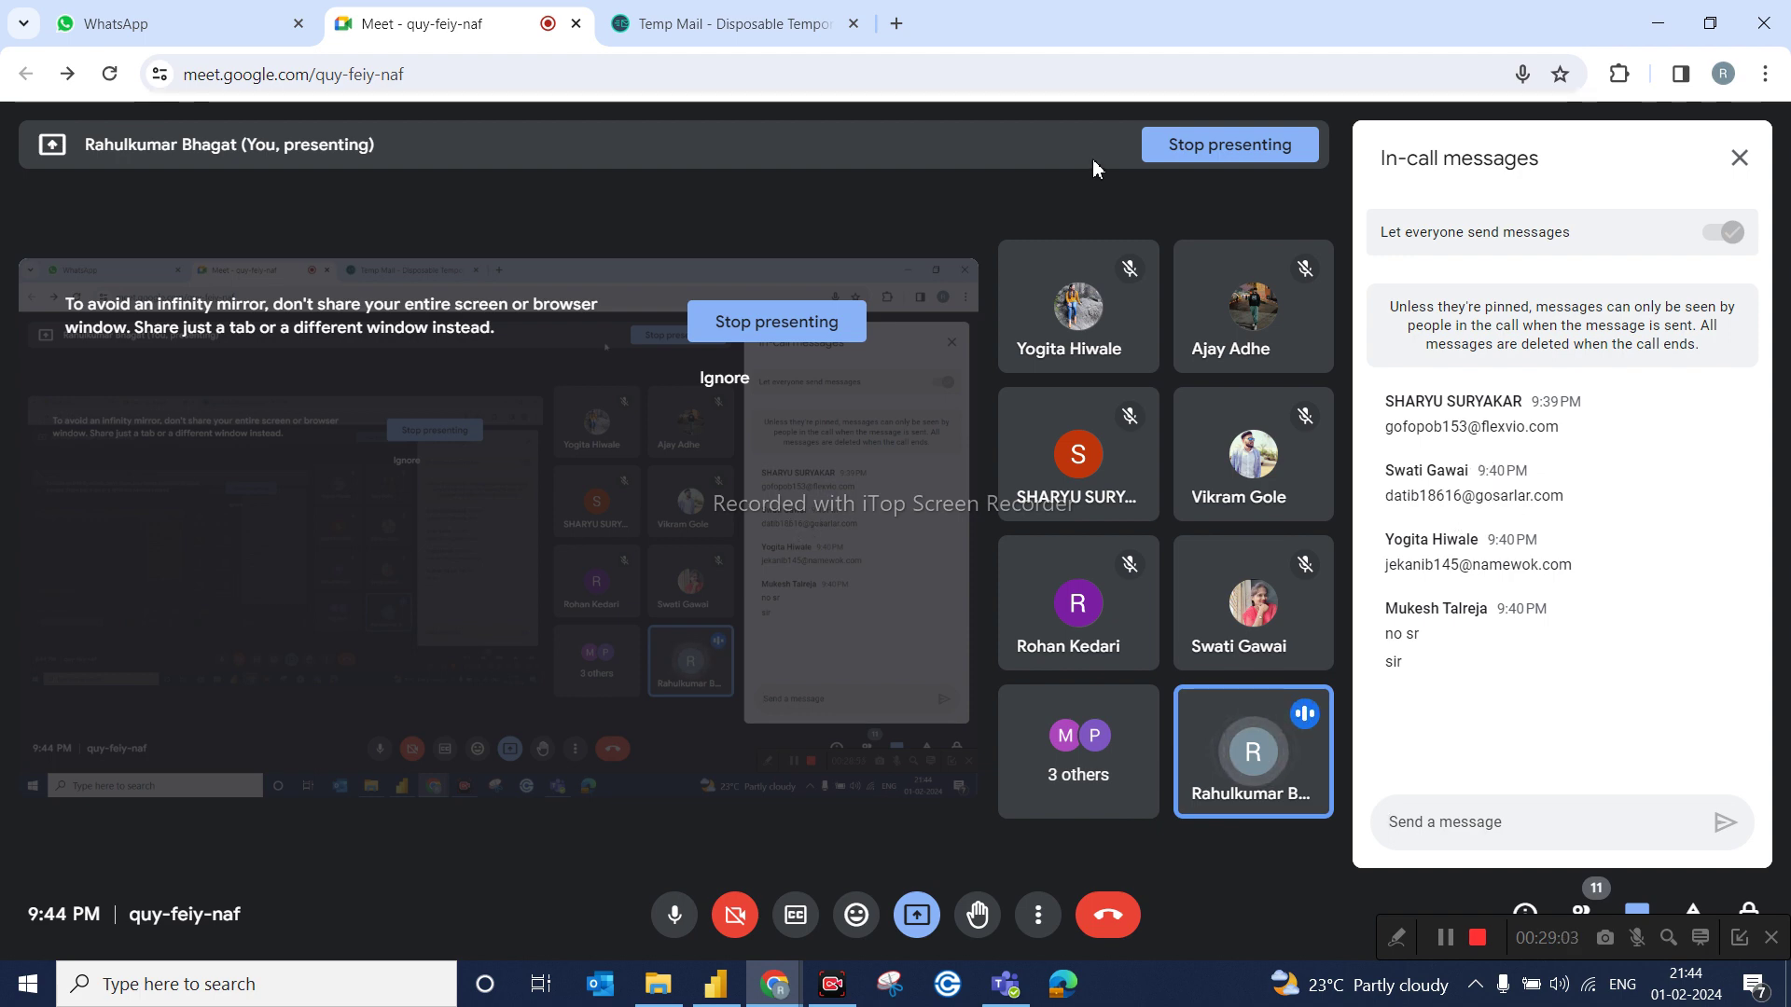
click(733, 15)
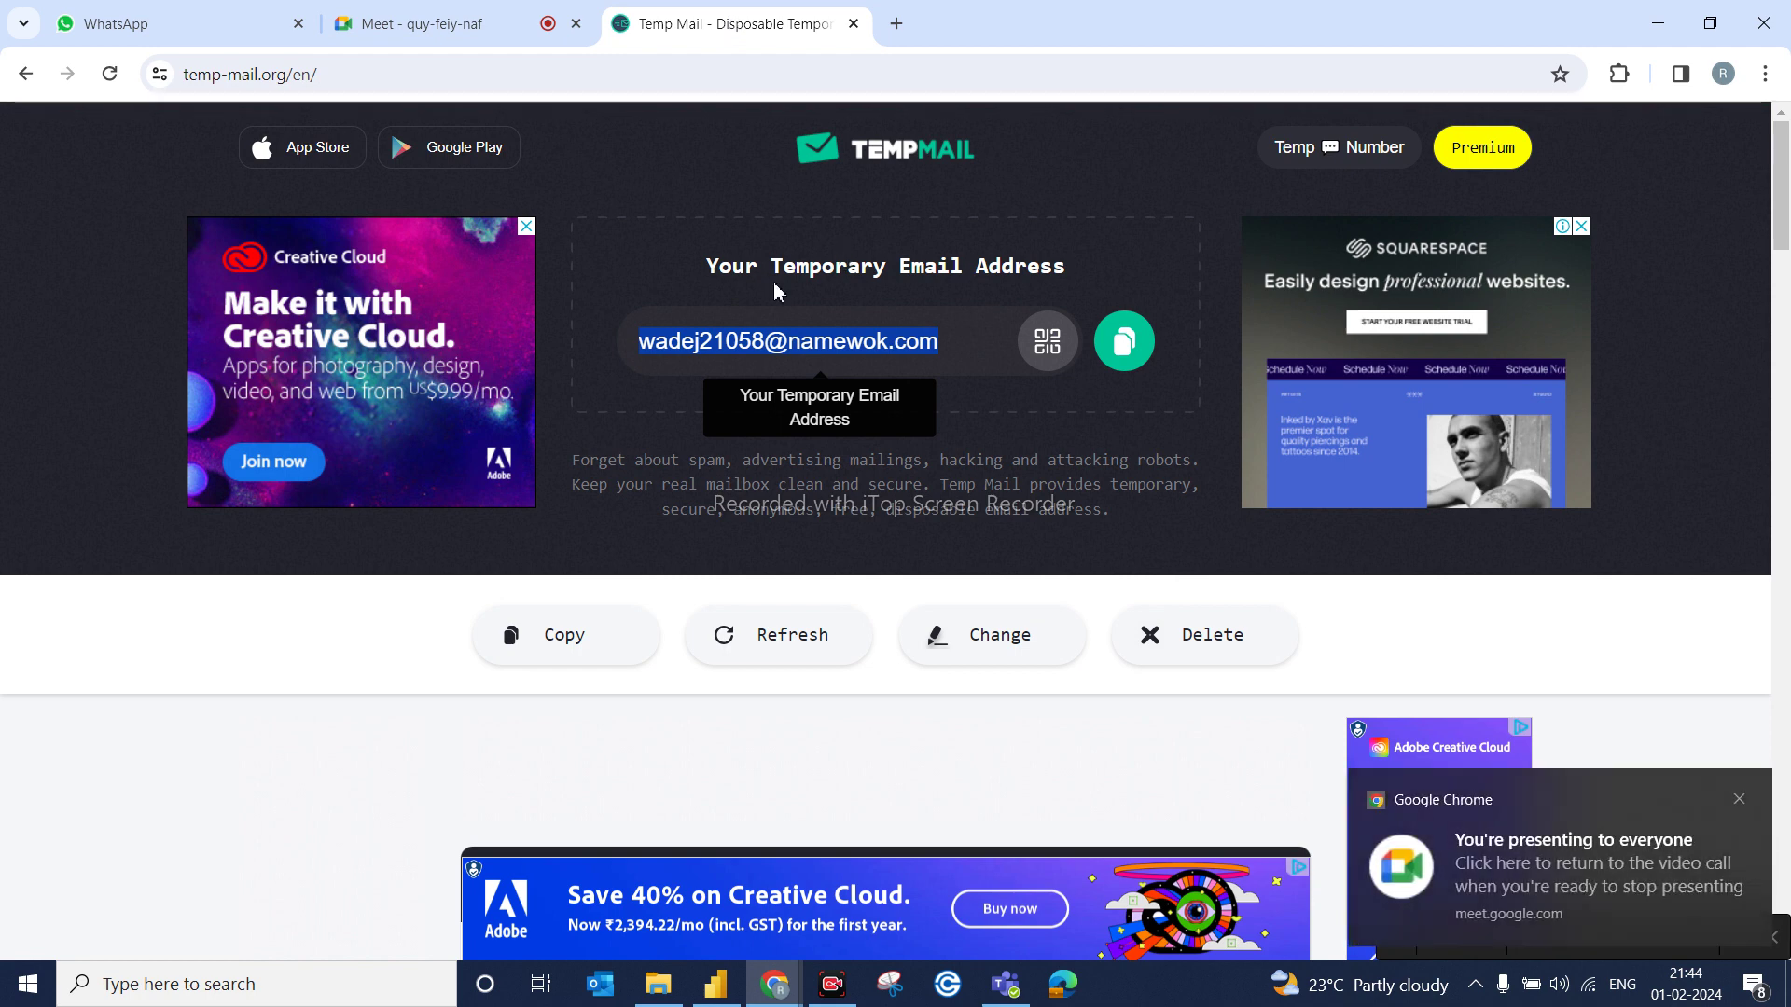
click(1174, 652)
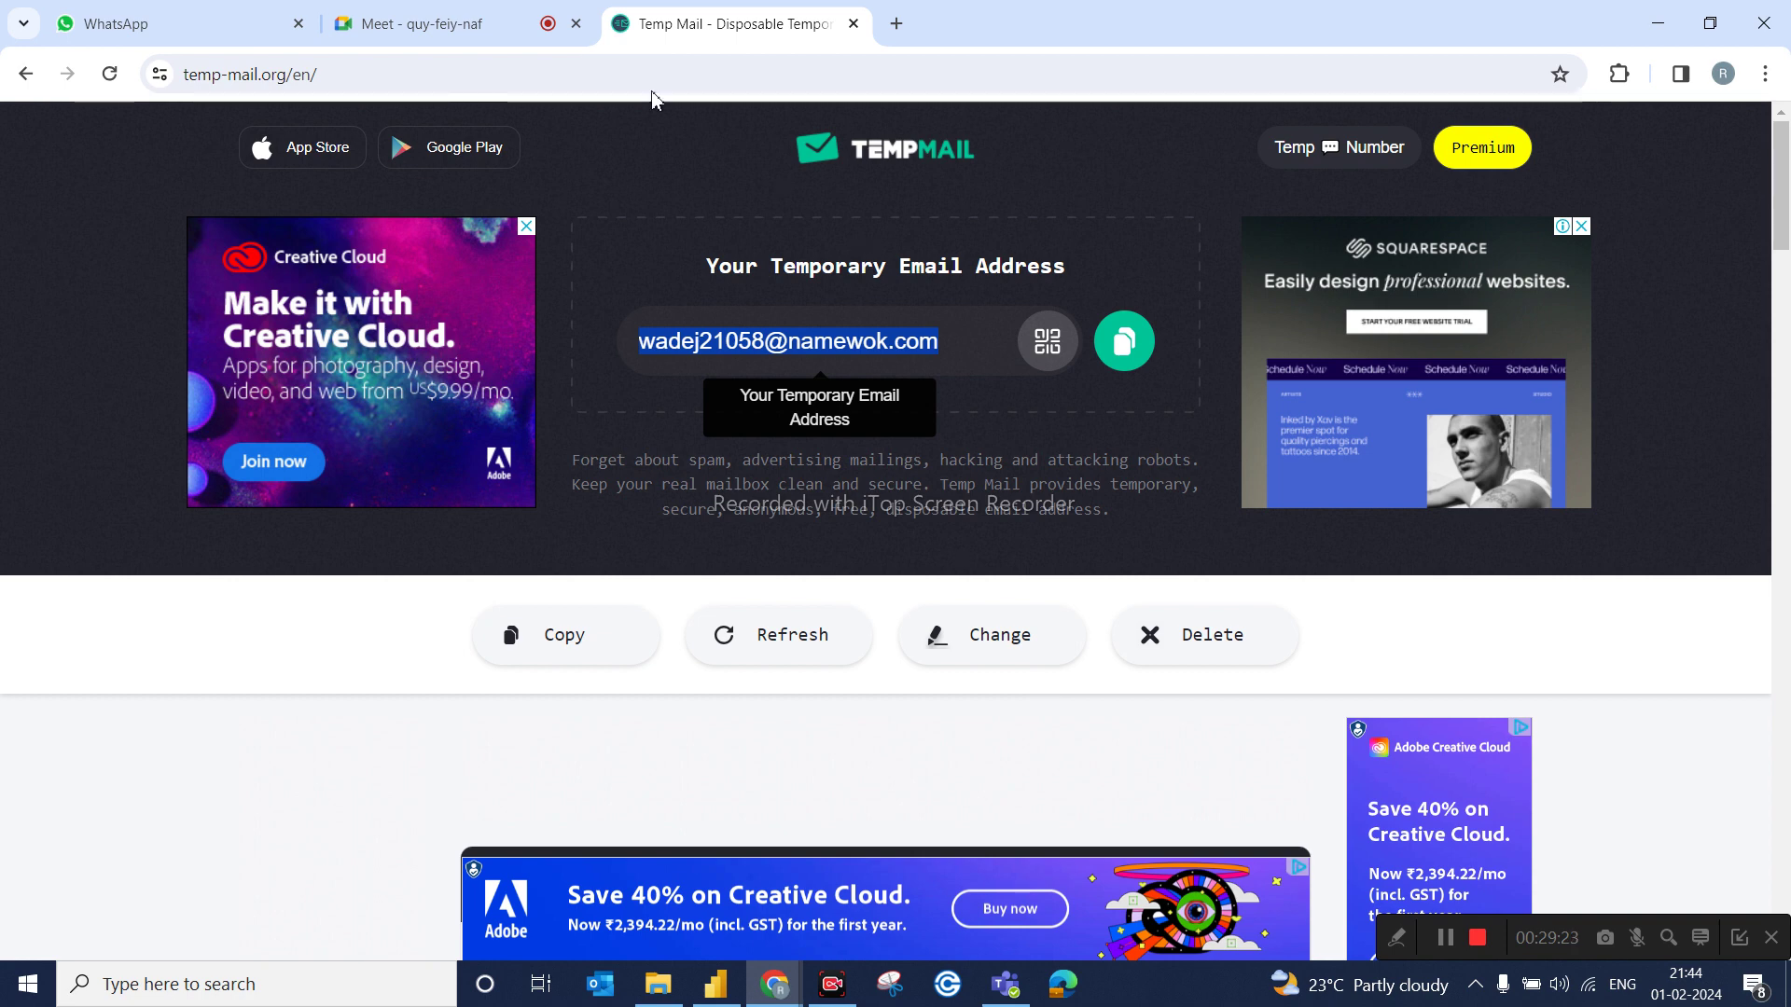
mouse_move(587, 52)
mouse_move(760, 993)
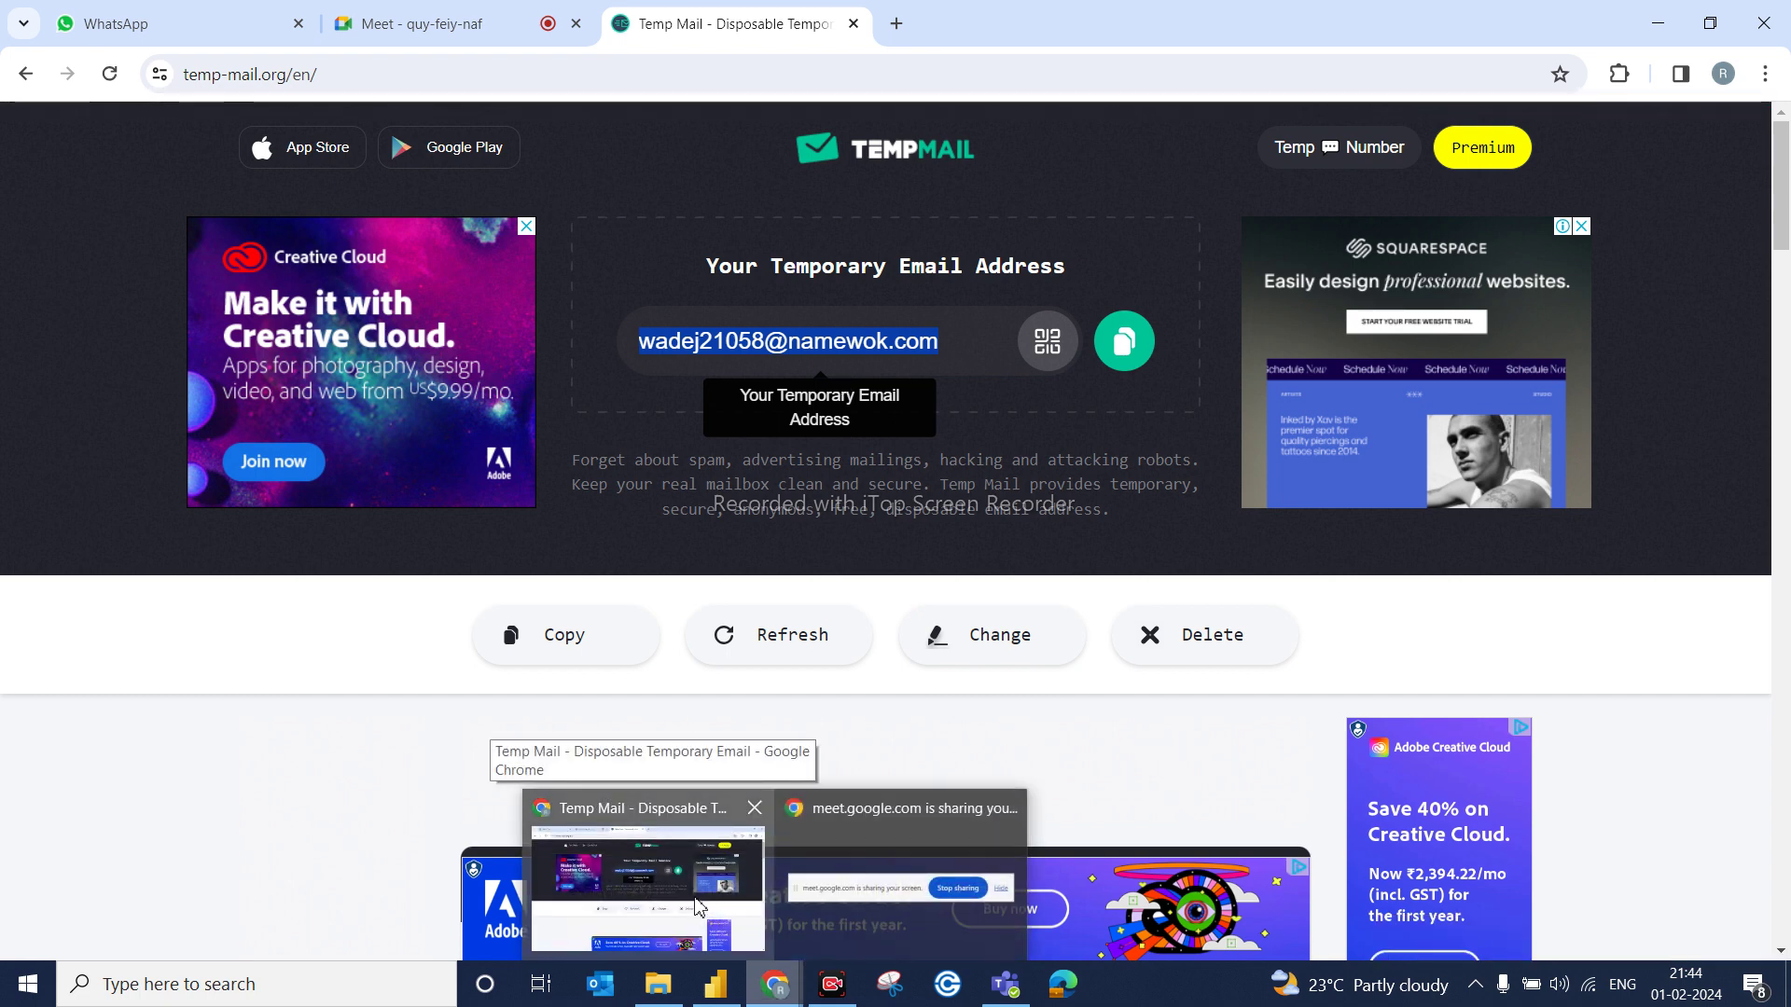
- Return to the Meet call and mute, then unmute, the microphone
click(420, 24)
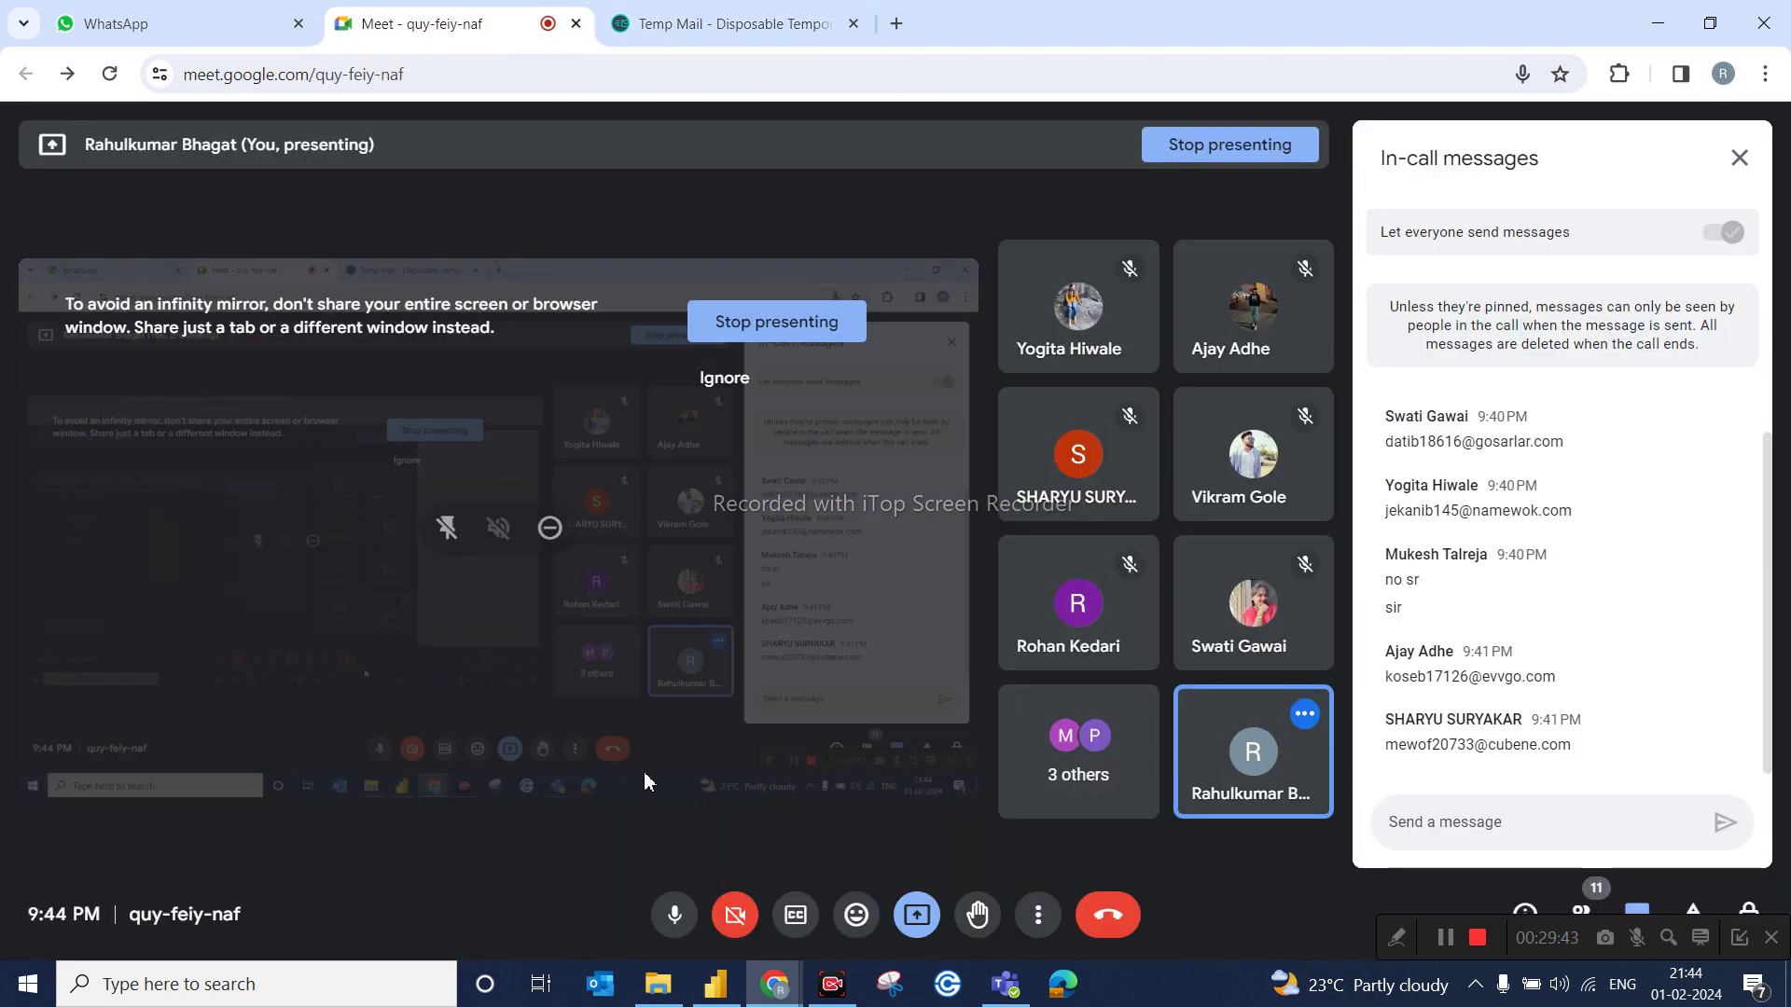
click(679, 918)
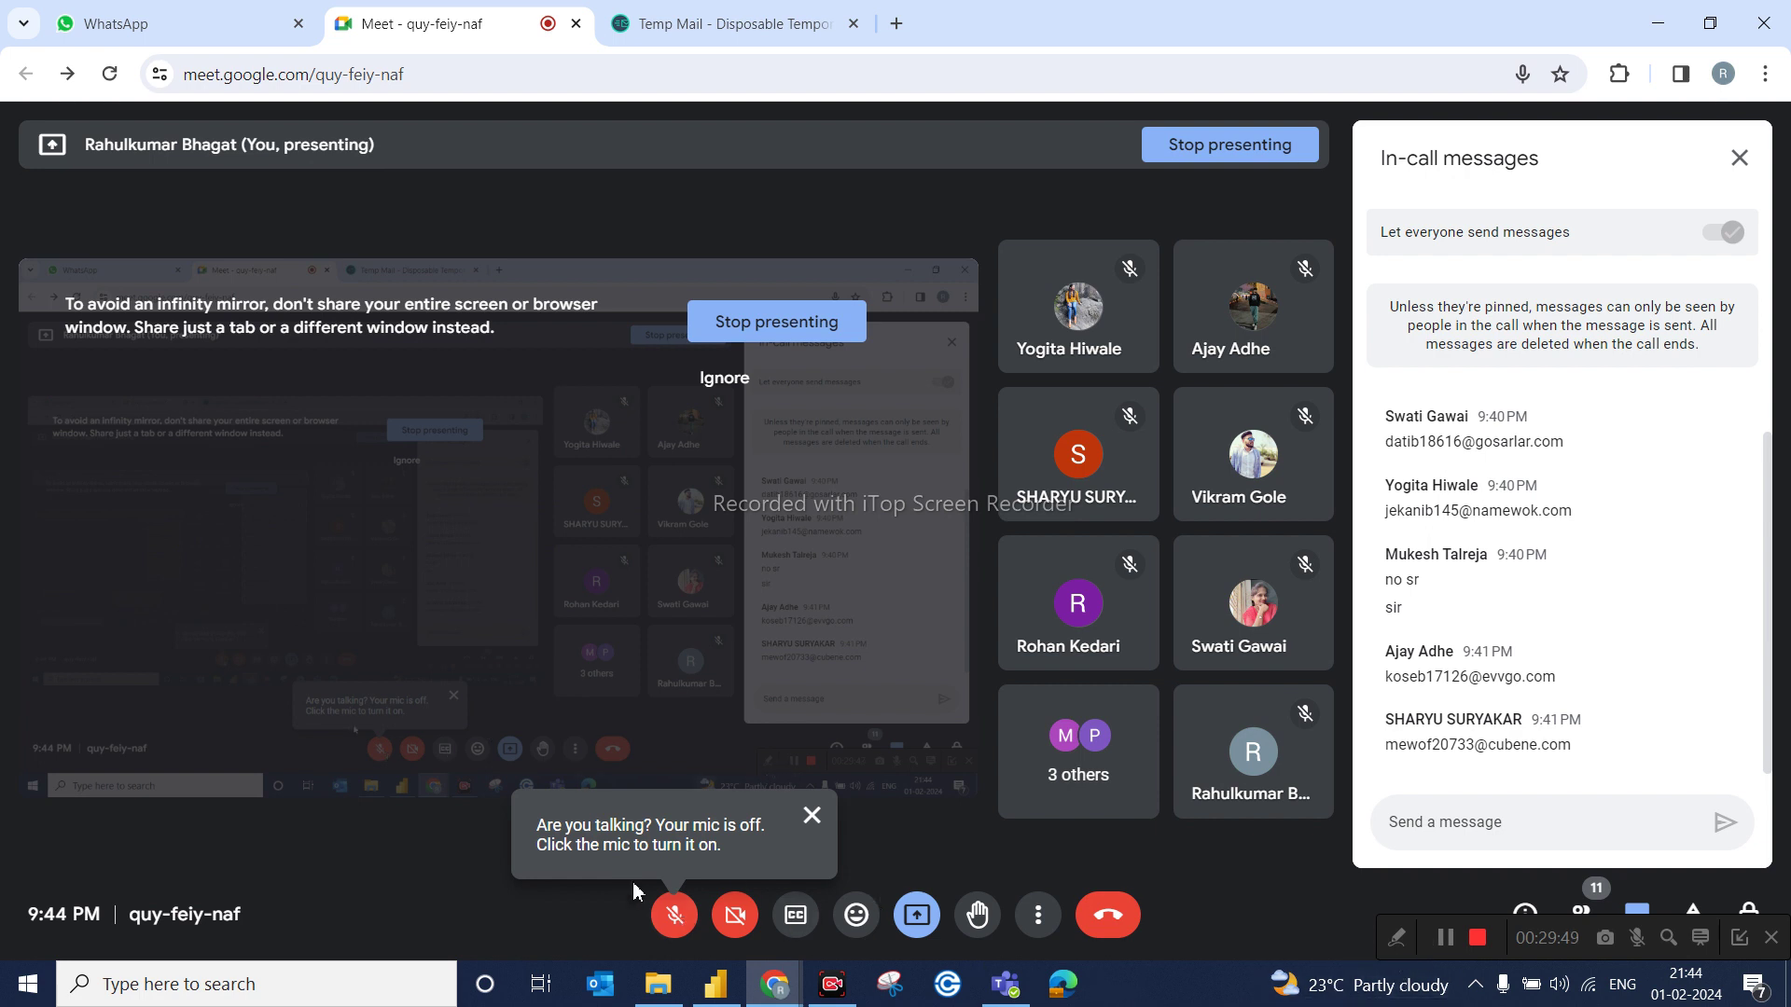
click(678, 926)
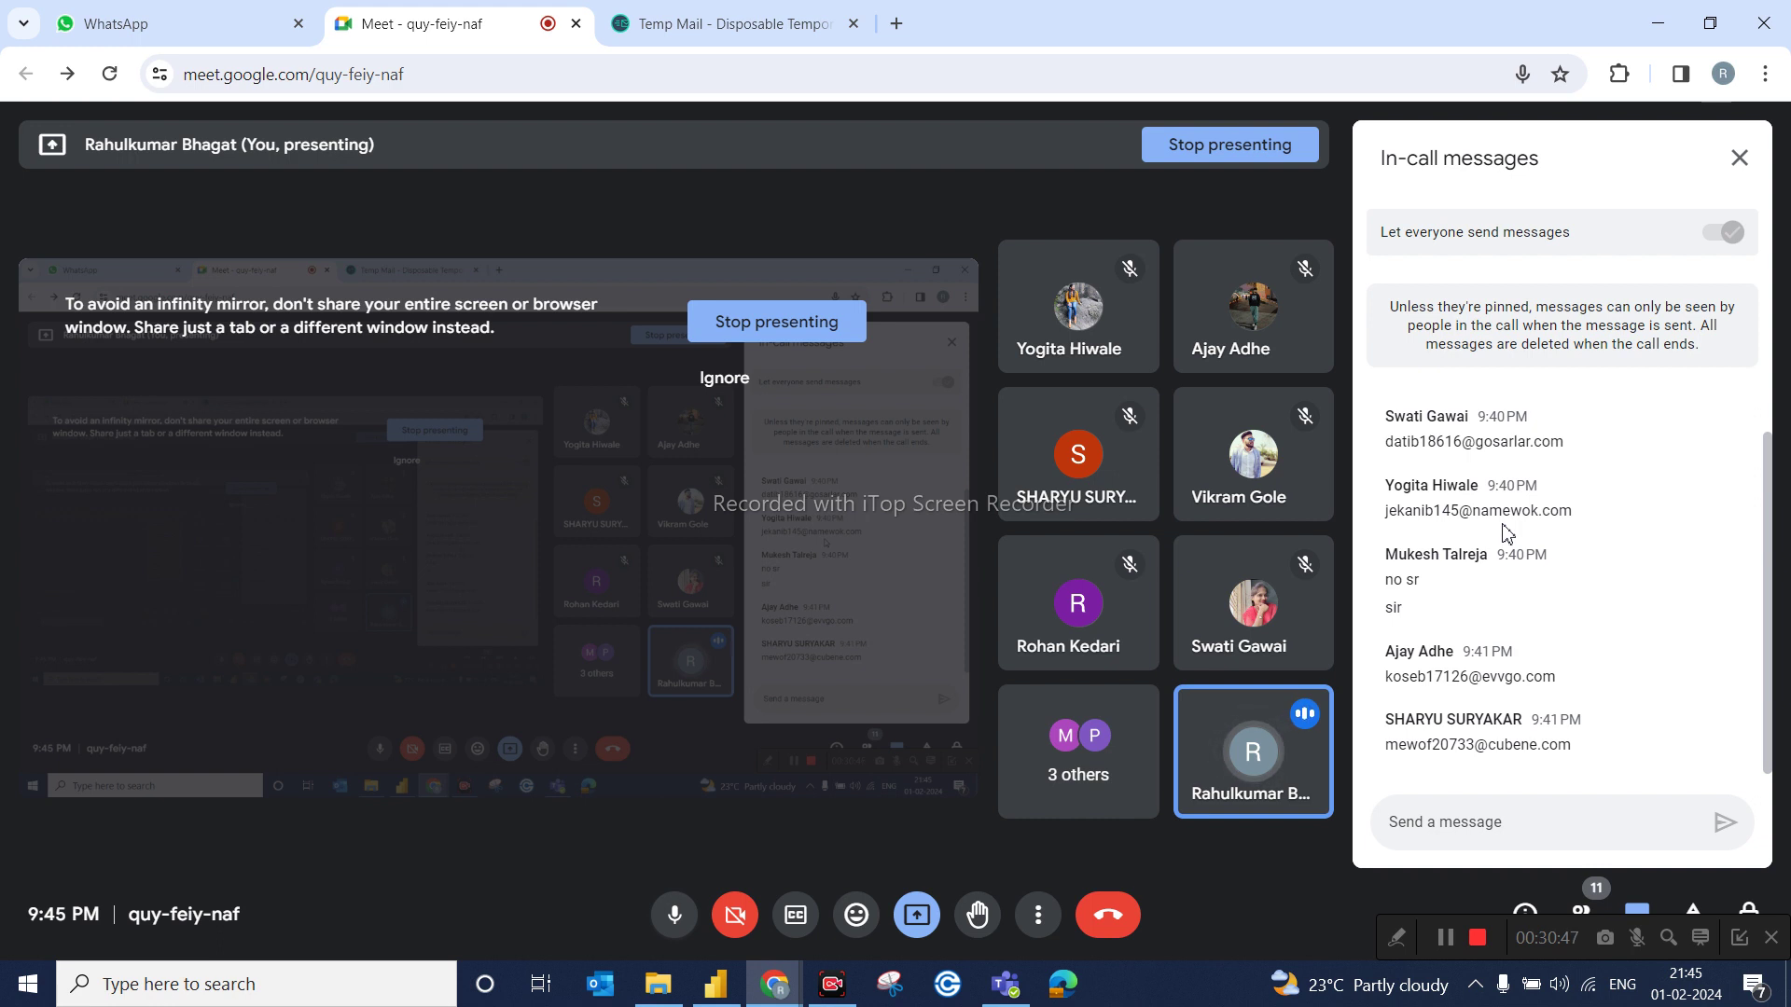
mouse_move(1032, 269)
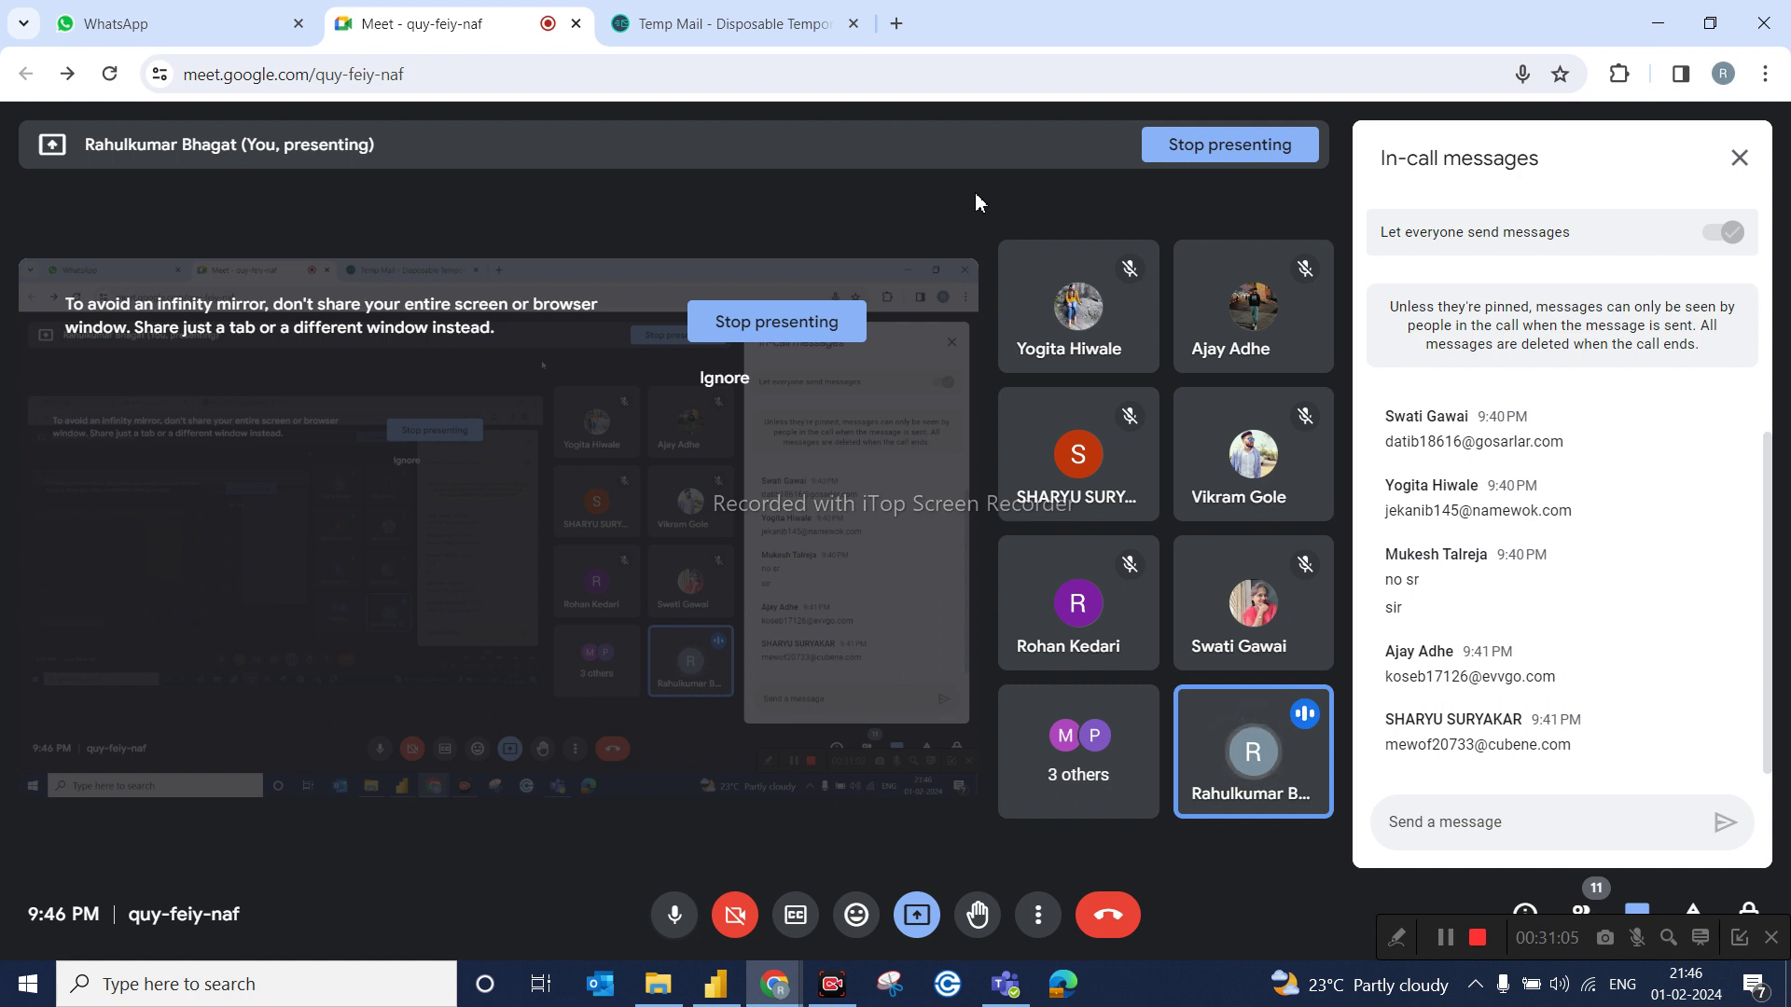
mouse_move(837, 26)
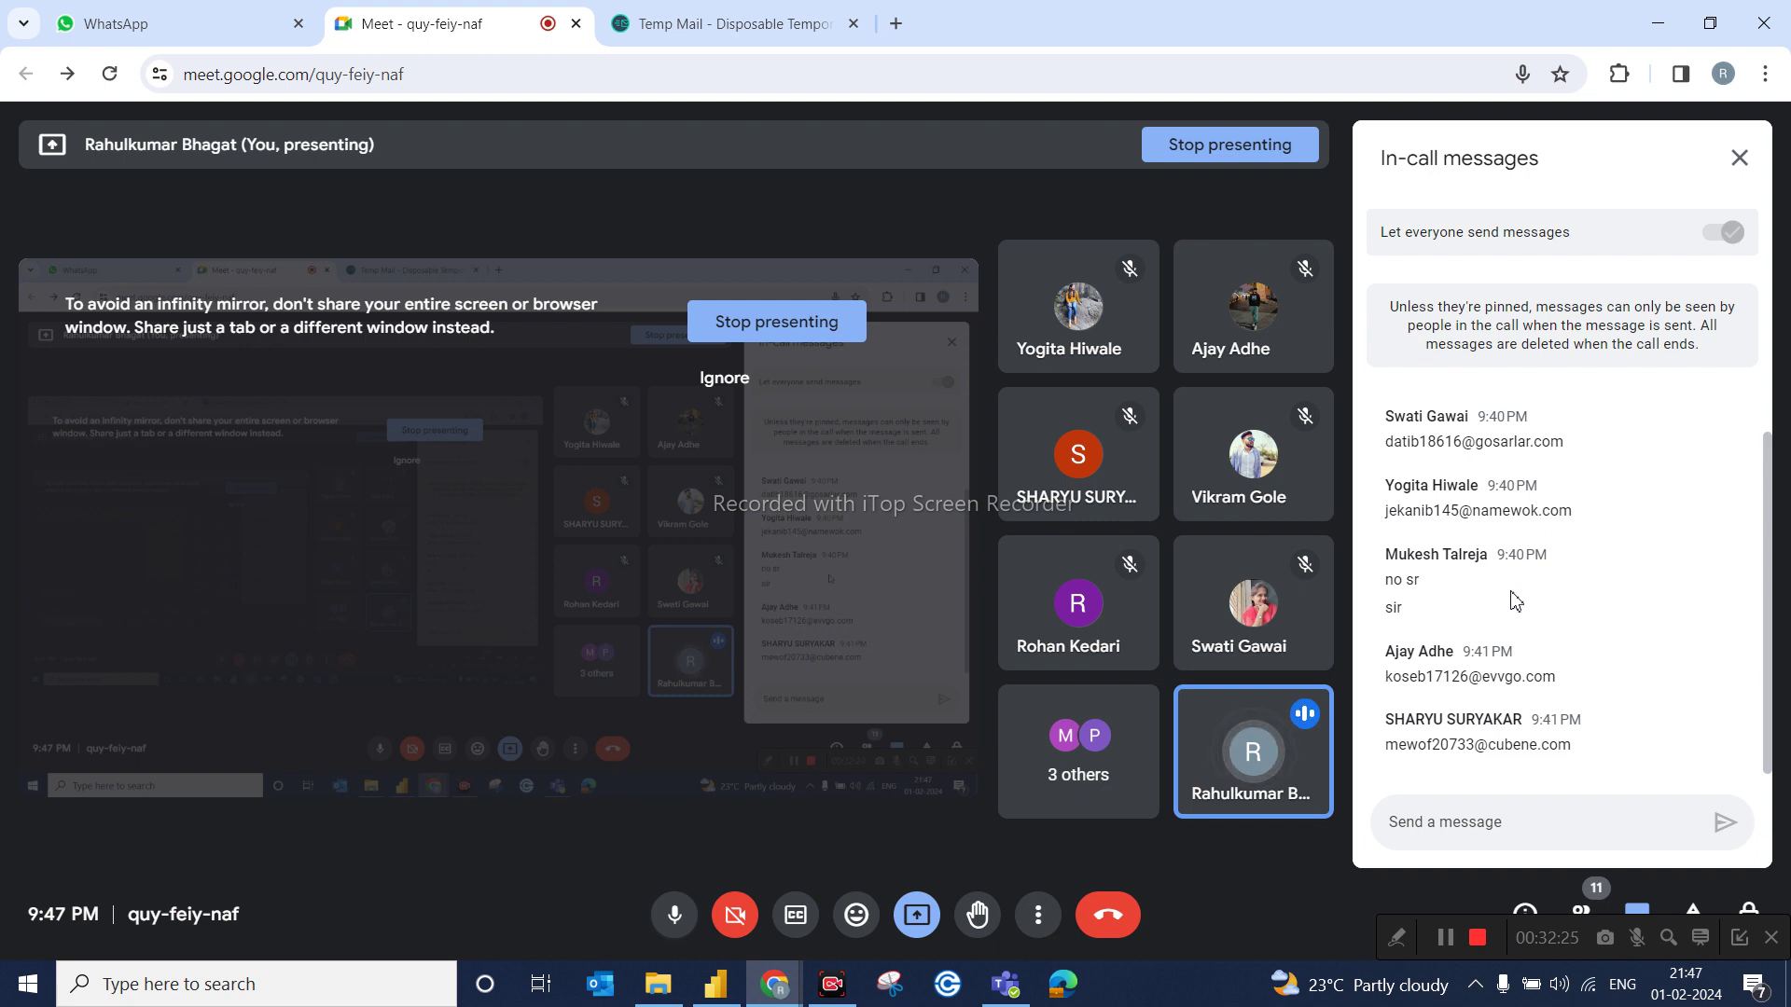
- On the Temp Mail tab, check that the temporary address's inbox is still empty
click(734, 25)
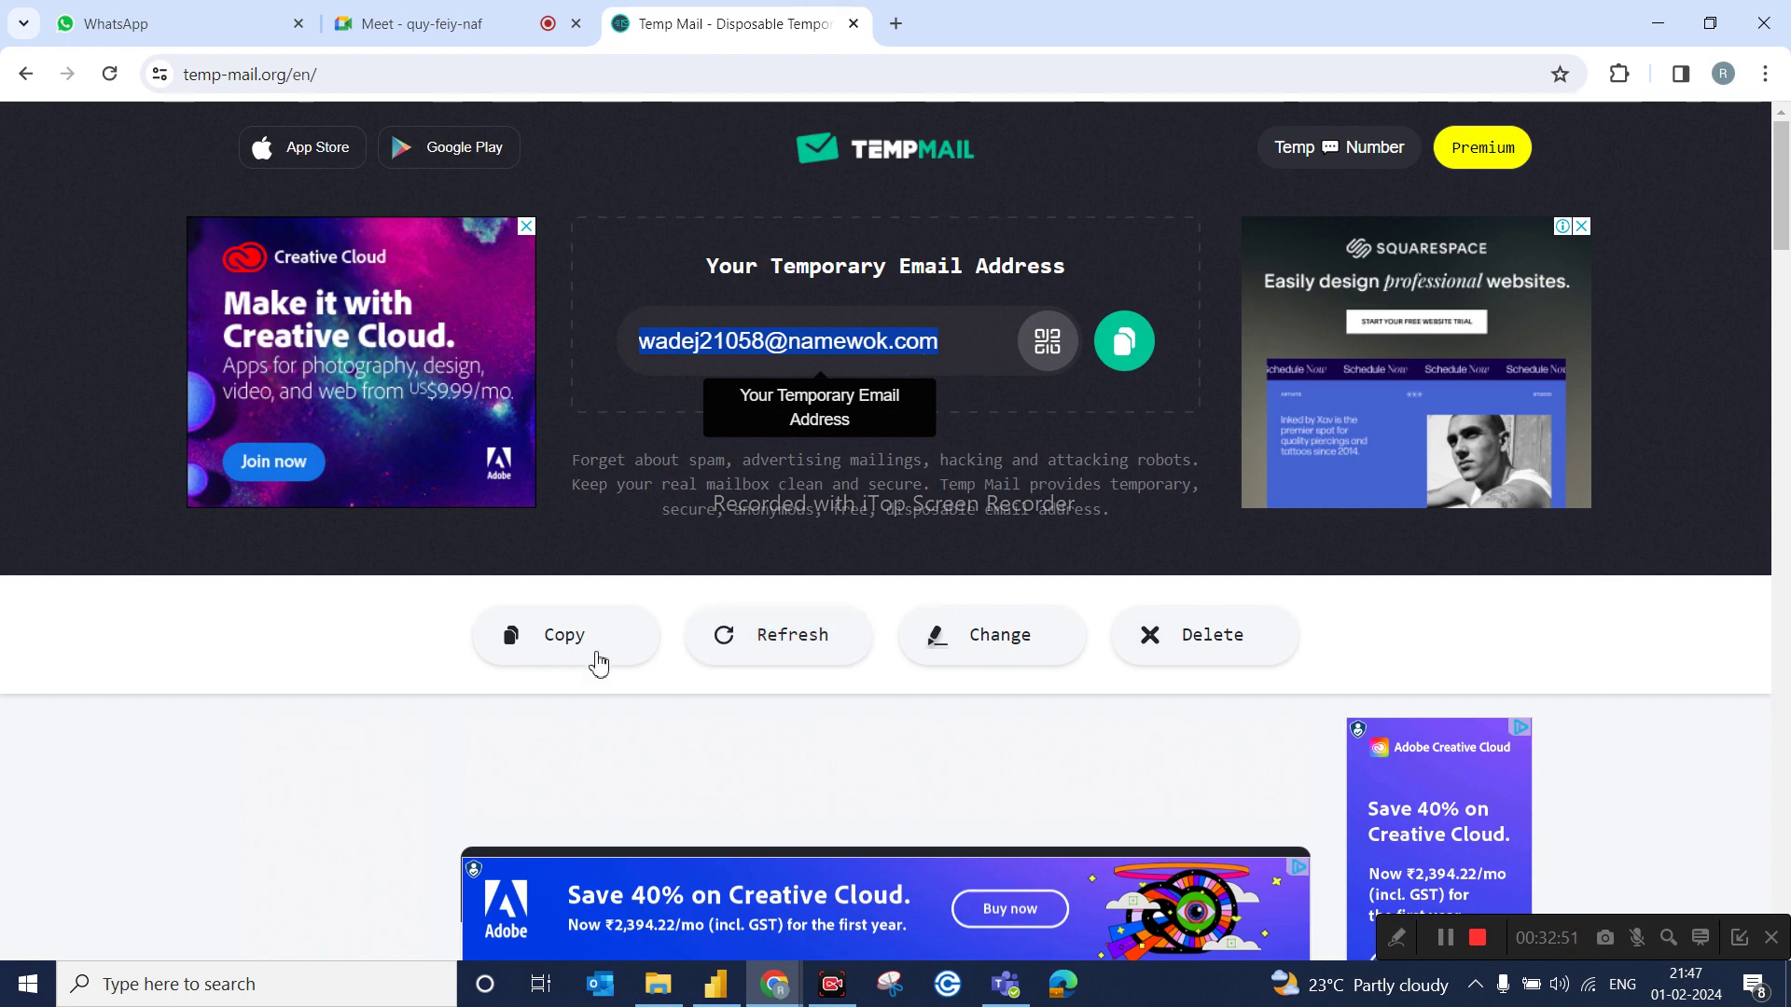
scroll(640, 791, down, 2)
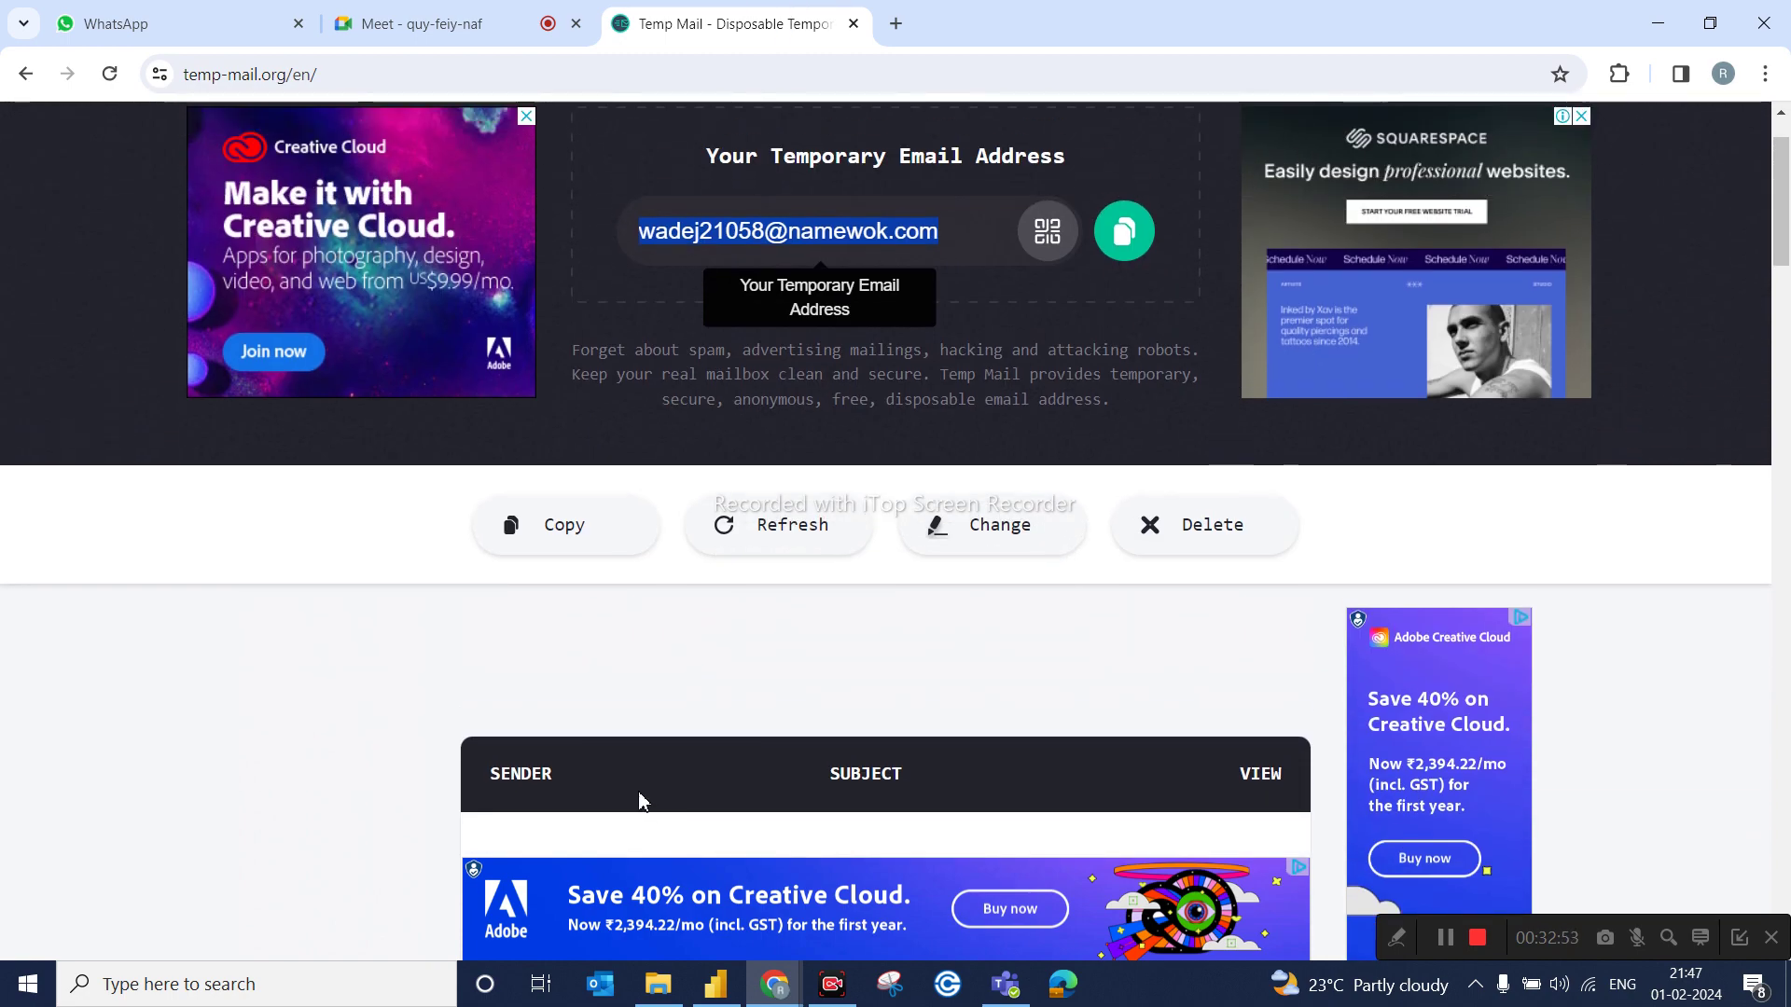
scroll(639, 793, down, 4)
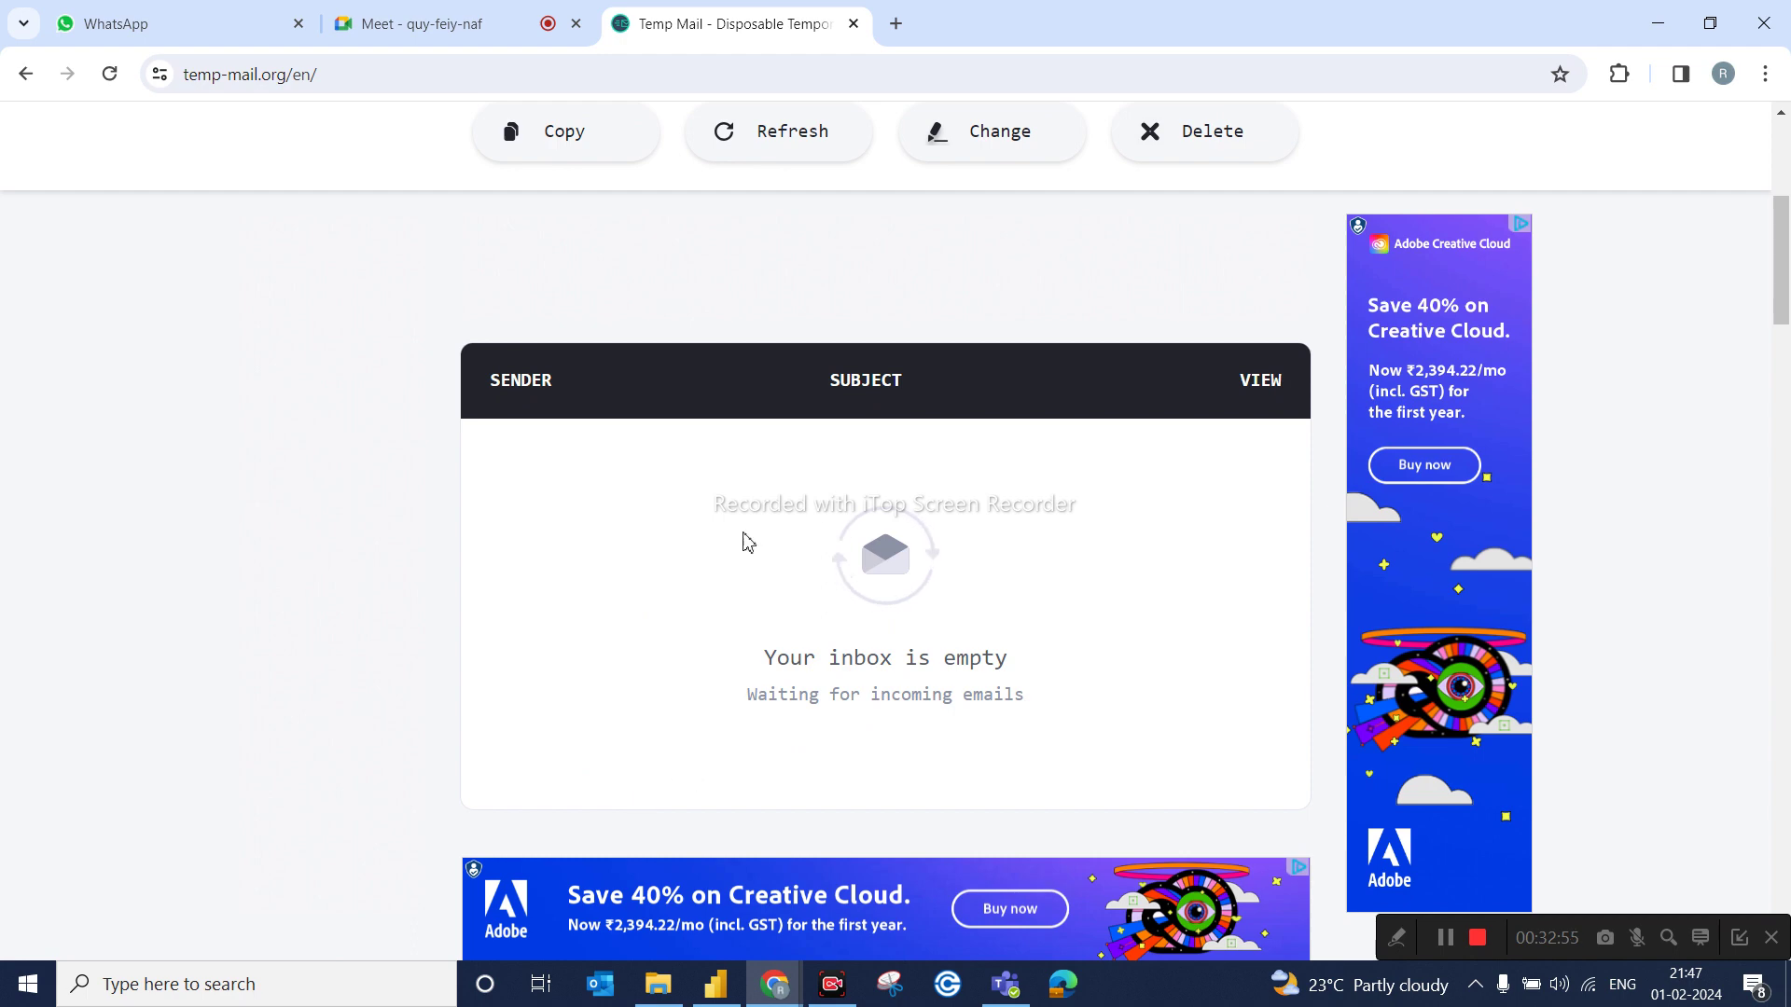
scroll(746, 541, down, 2)
scroll(839, 542, up, 2)
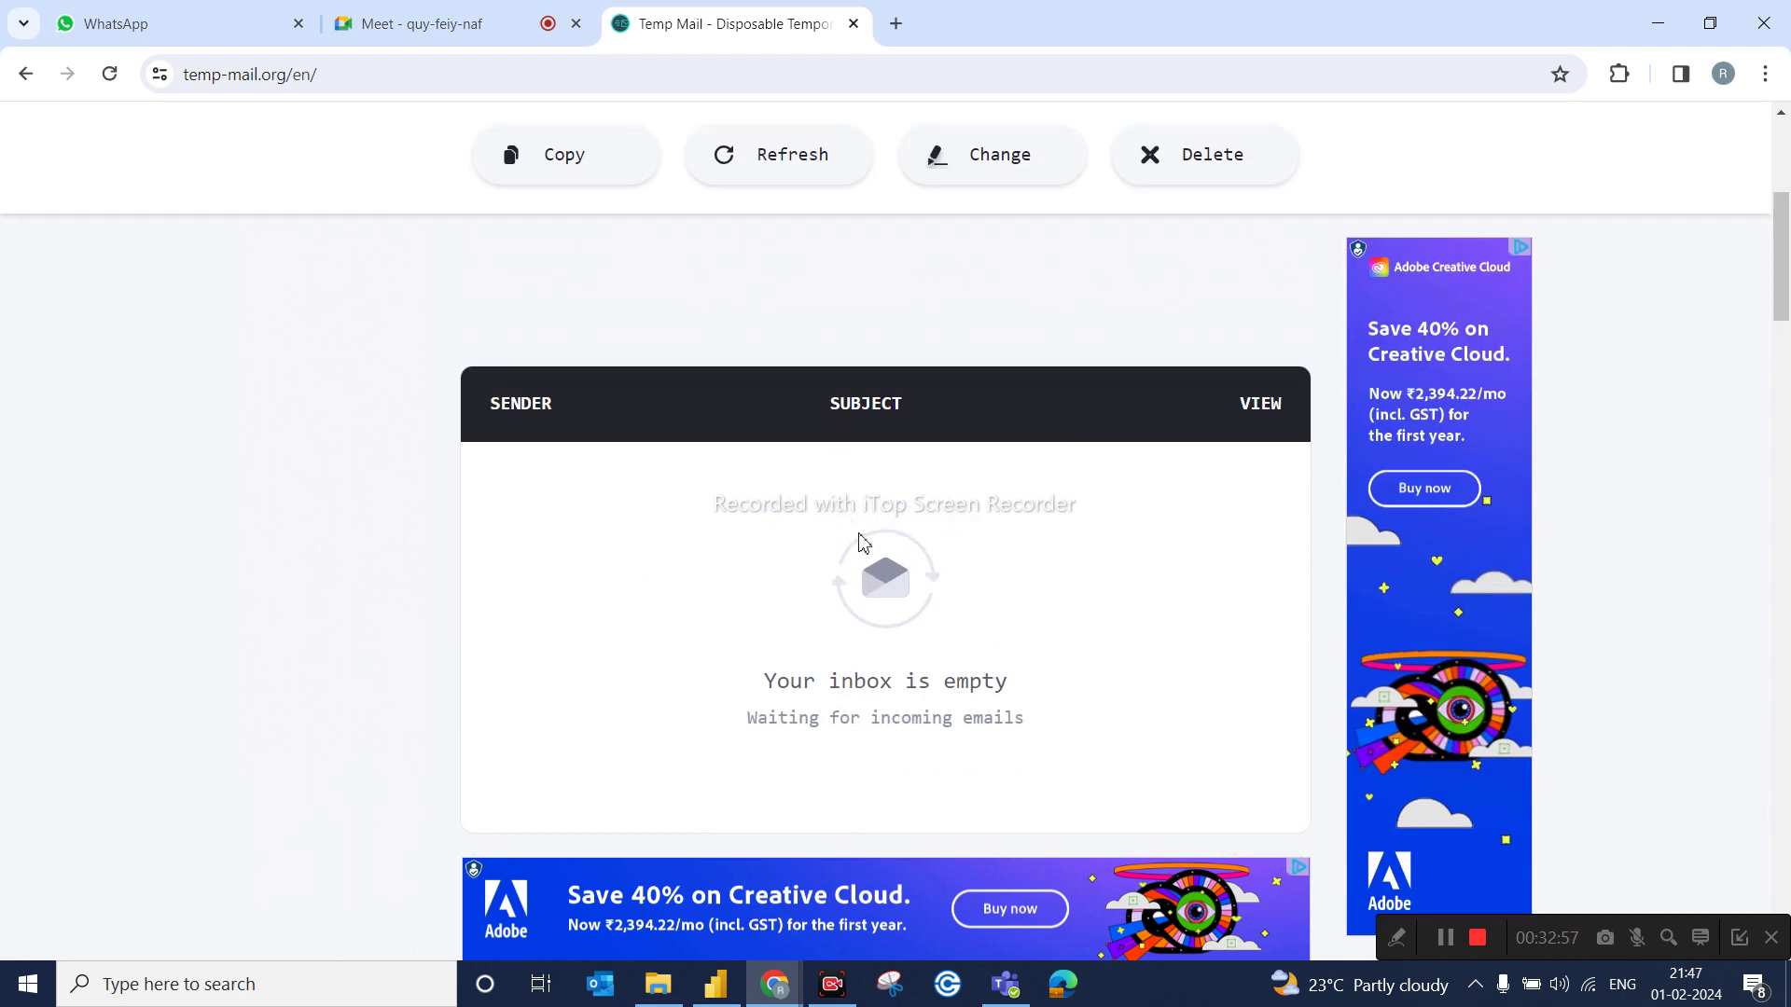
scroll(863, 543, up, 3)
scroll(863, 542, up, 2)
scroll(864, 542, down, 2)
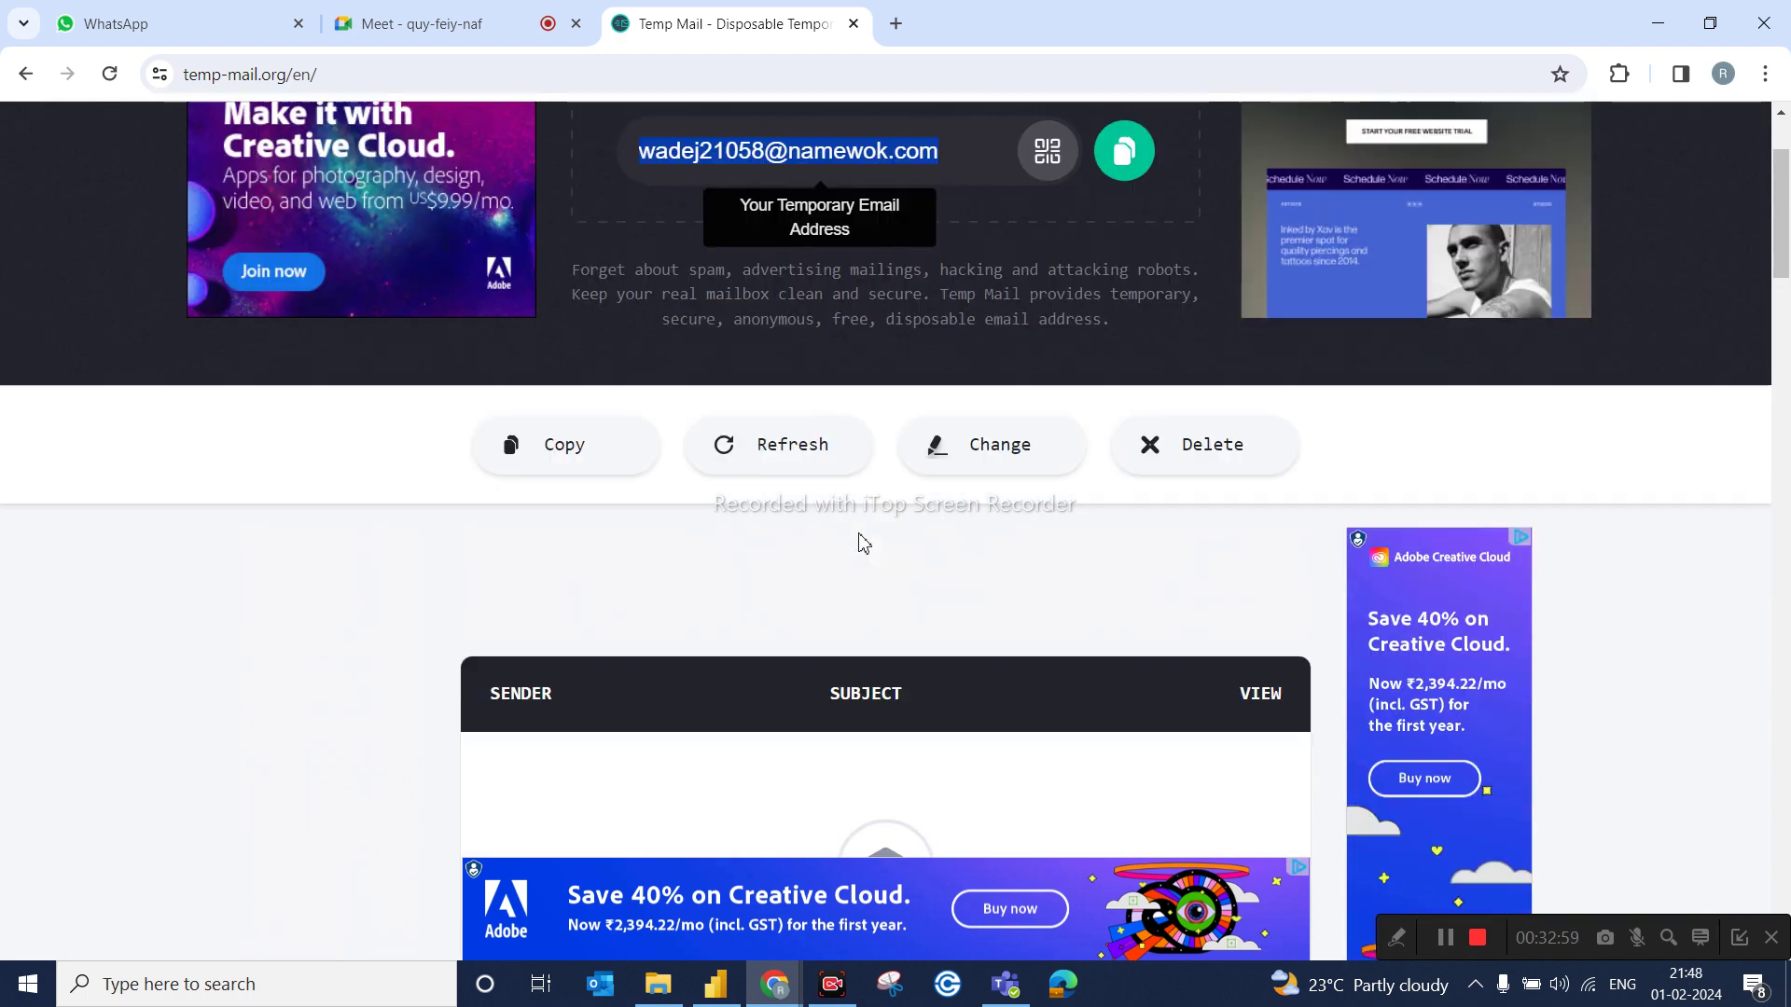
scroll(864, 543, down, 4)
scroll(863, 542, up, 2)
scroll(864, 543, up, 2)
scroll(798, 765, down, 2)
scroll(798, 765, up, 5)
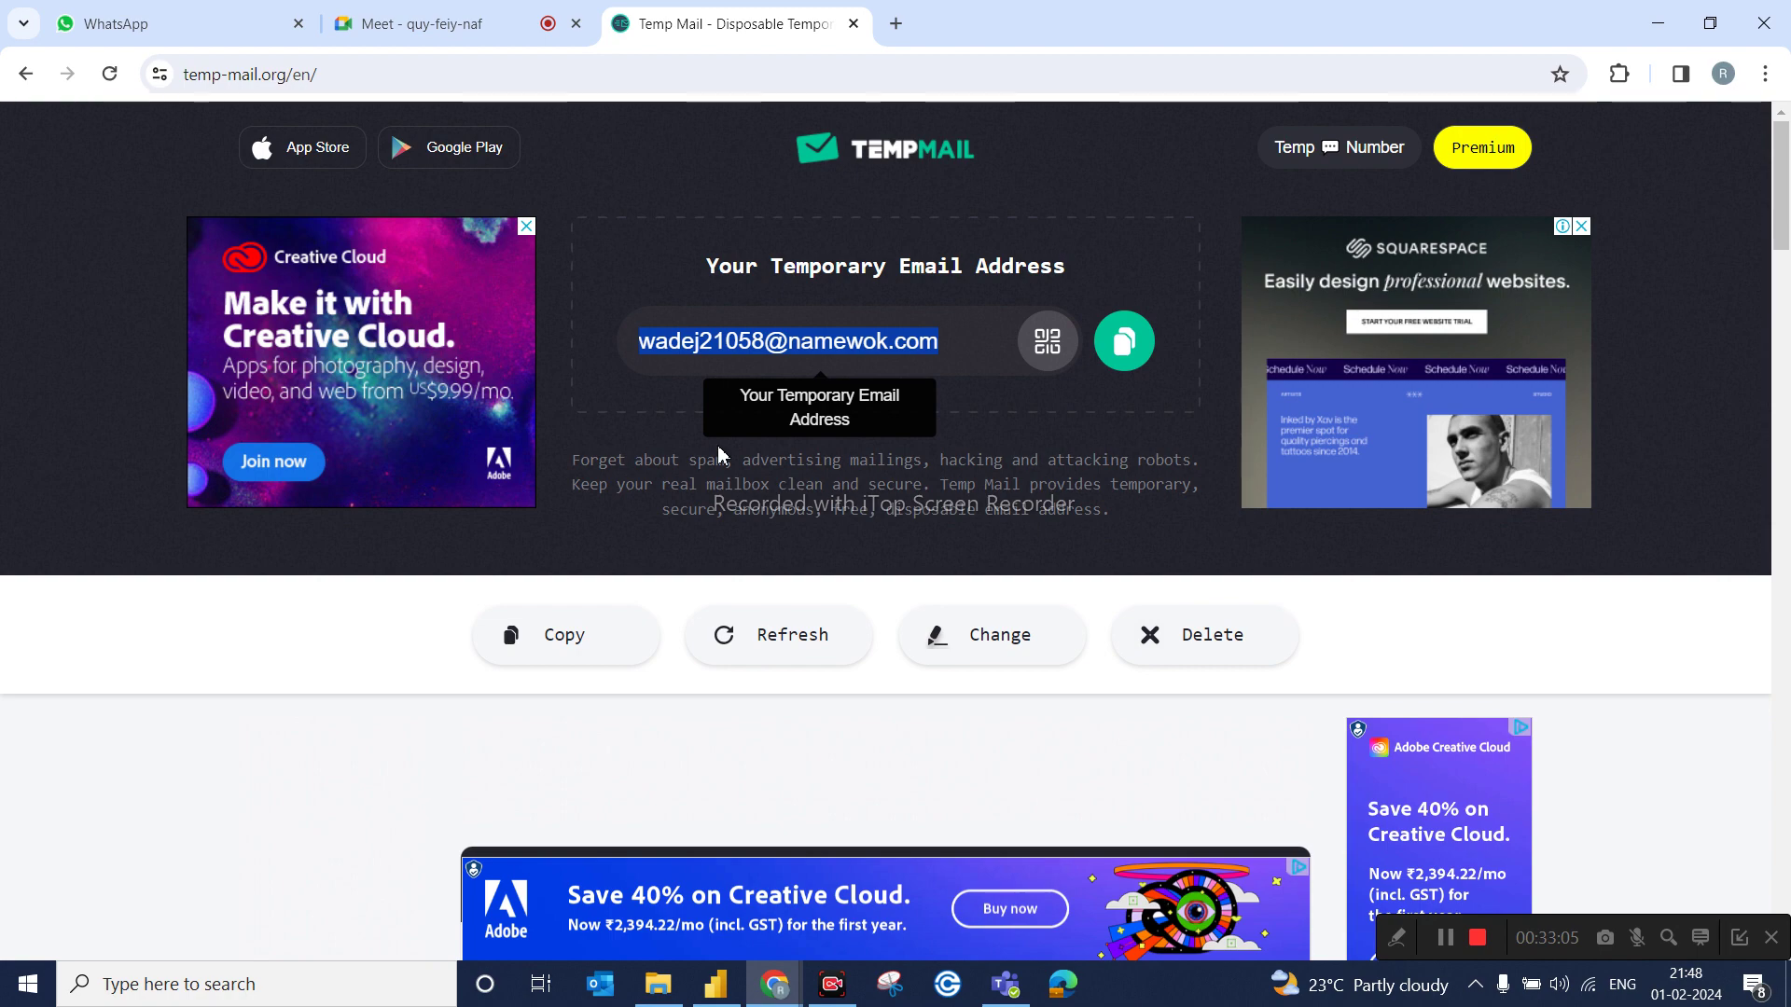
click(1766, 76)
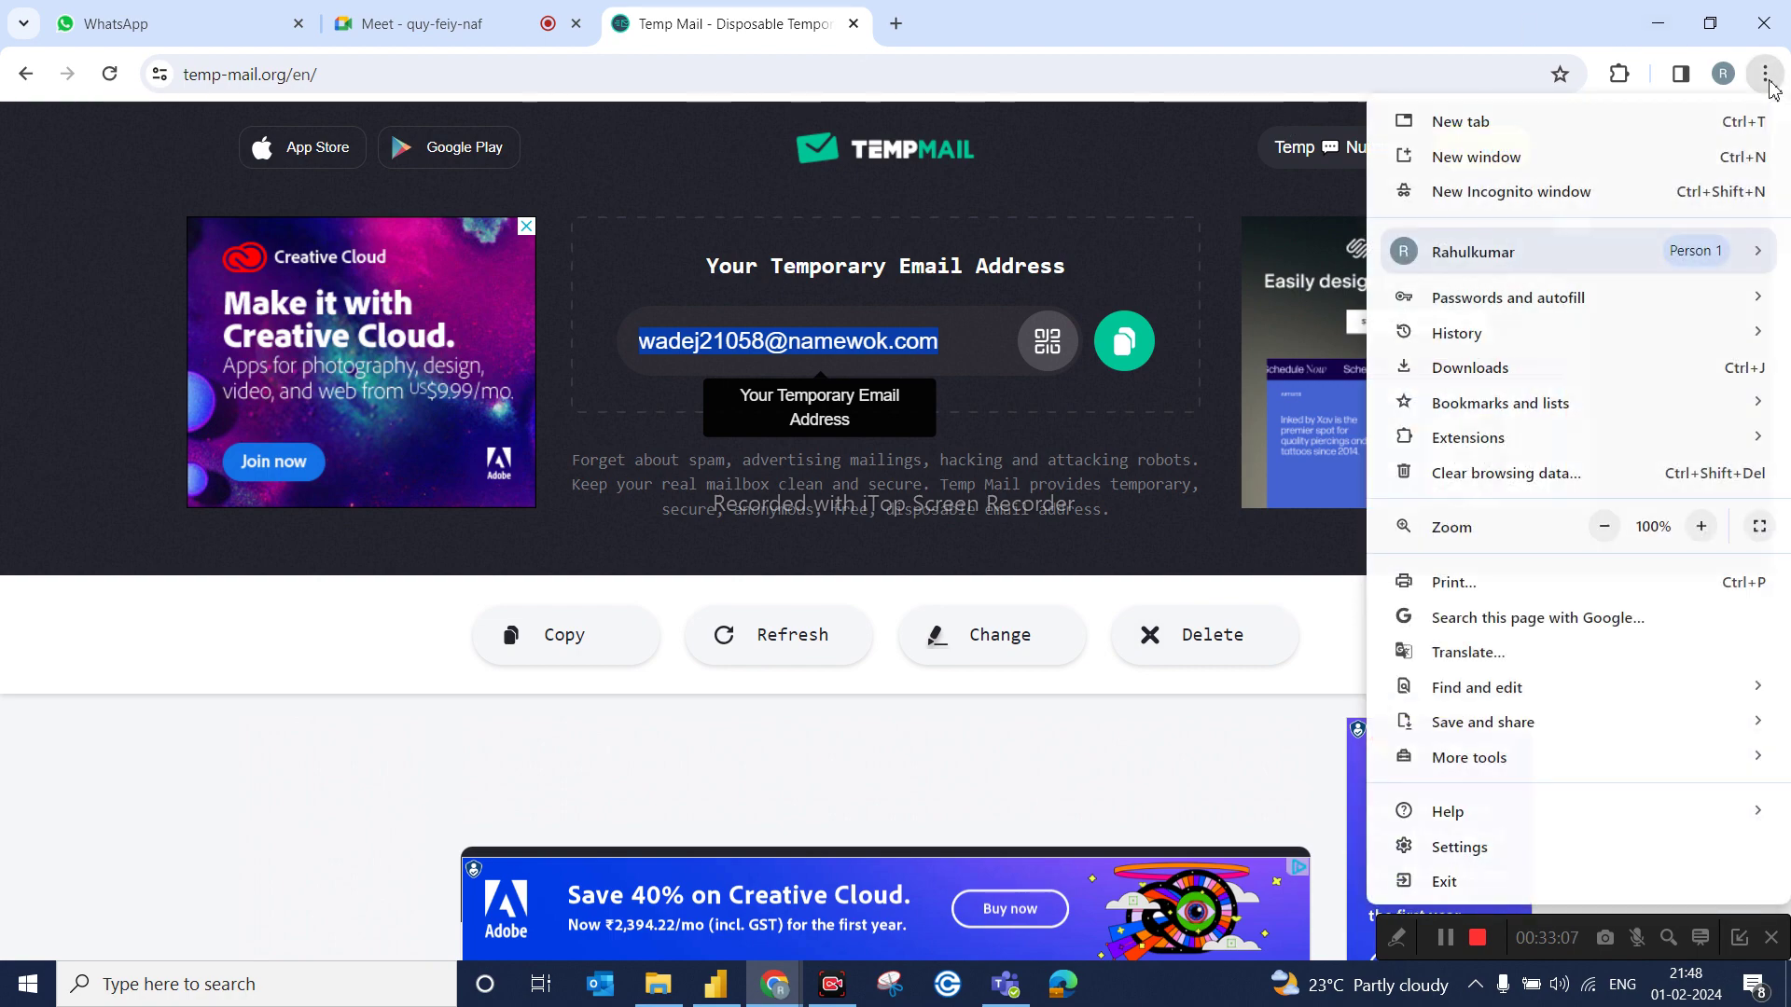
- Open app.powerbi.com in a new incognito window and select the Email field
click(1523, 191)
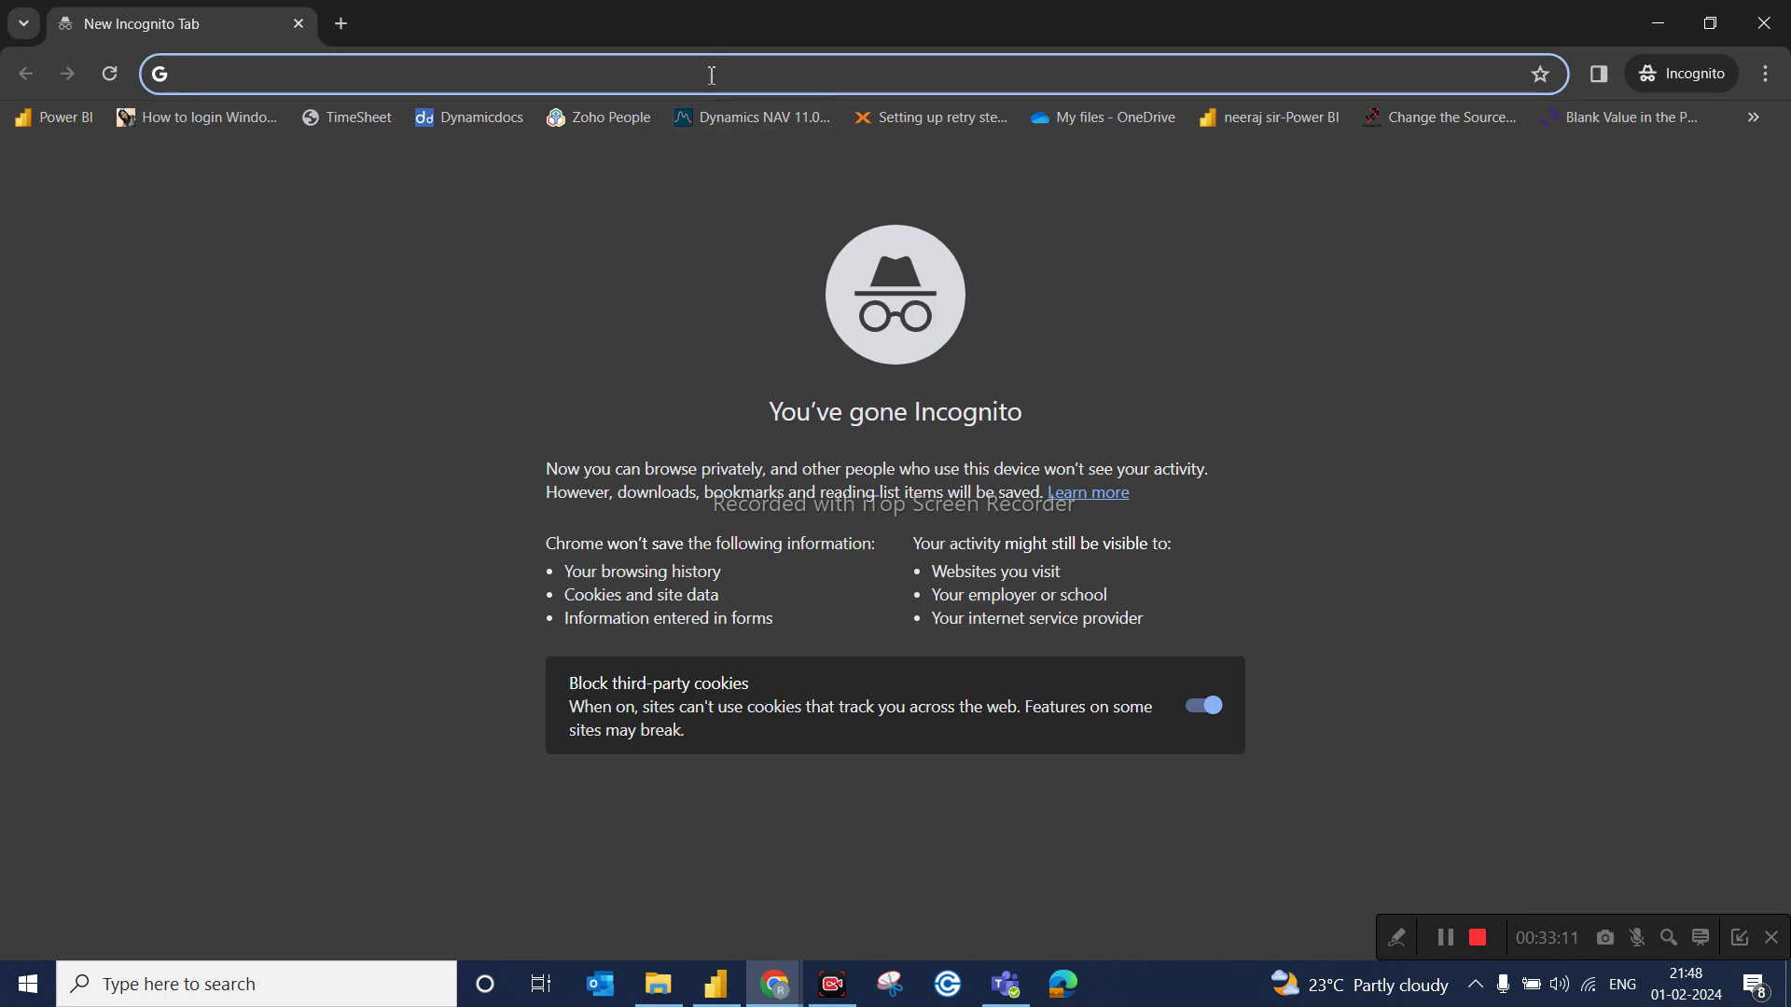
text(app)
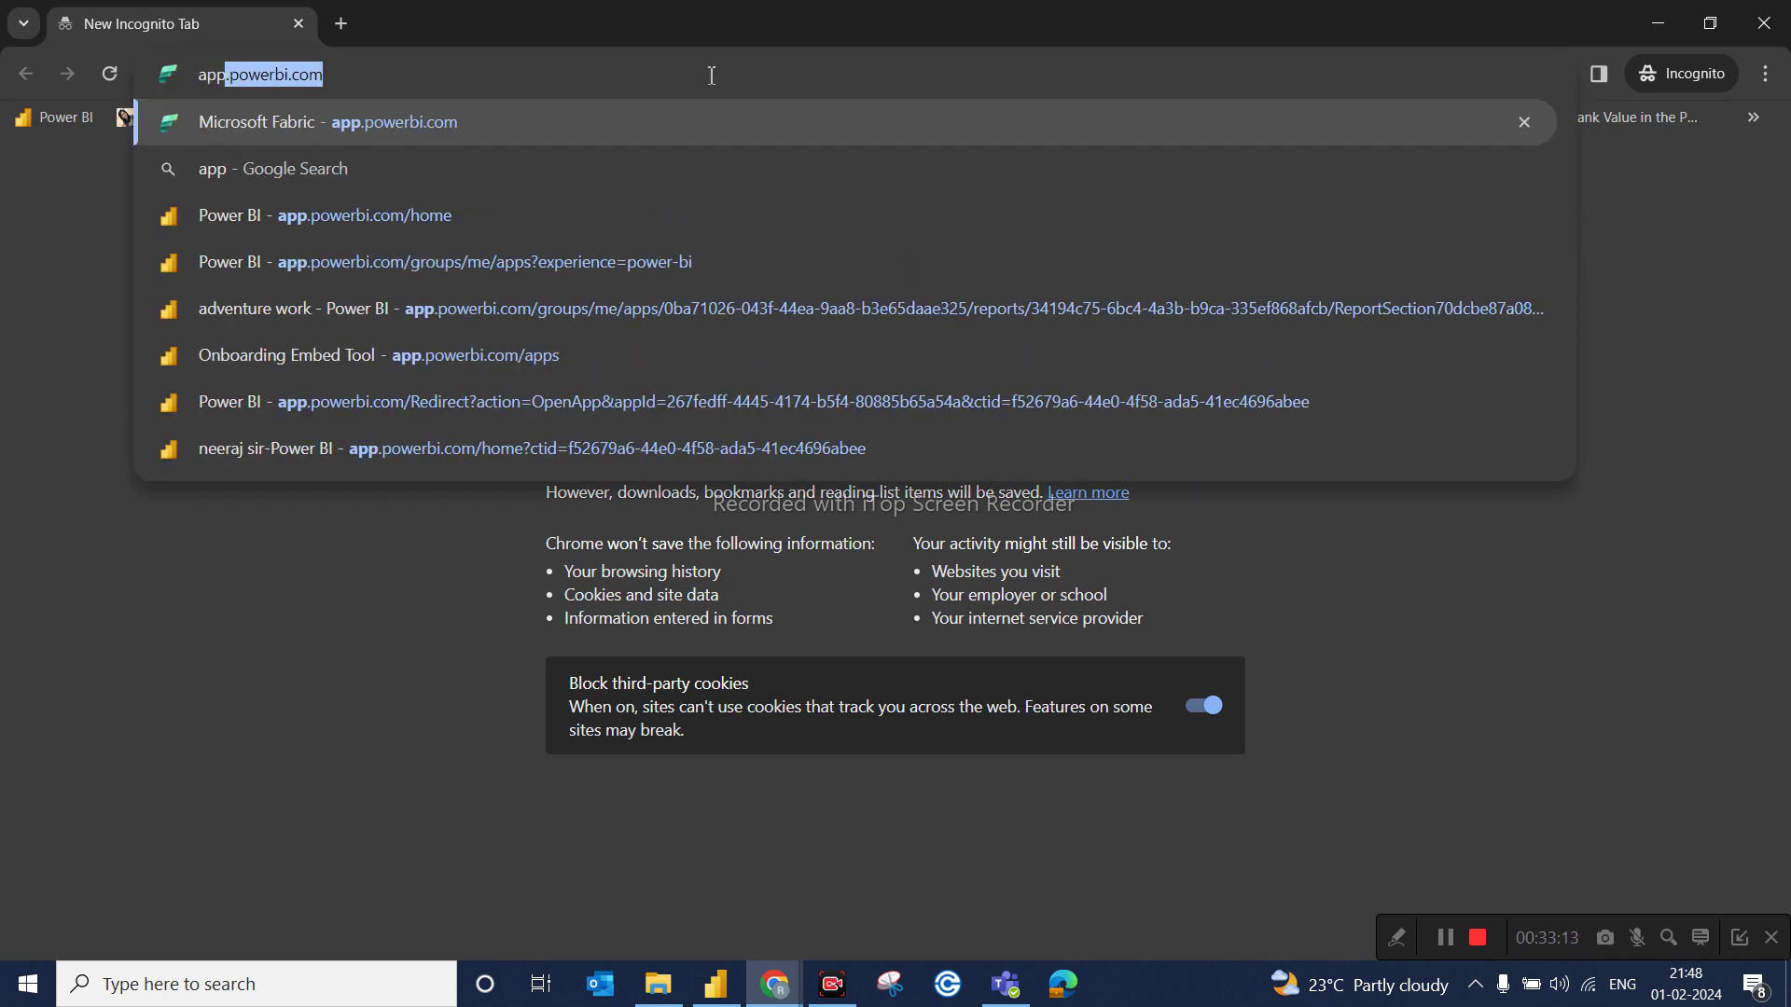
key(Return)
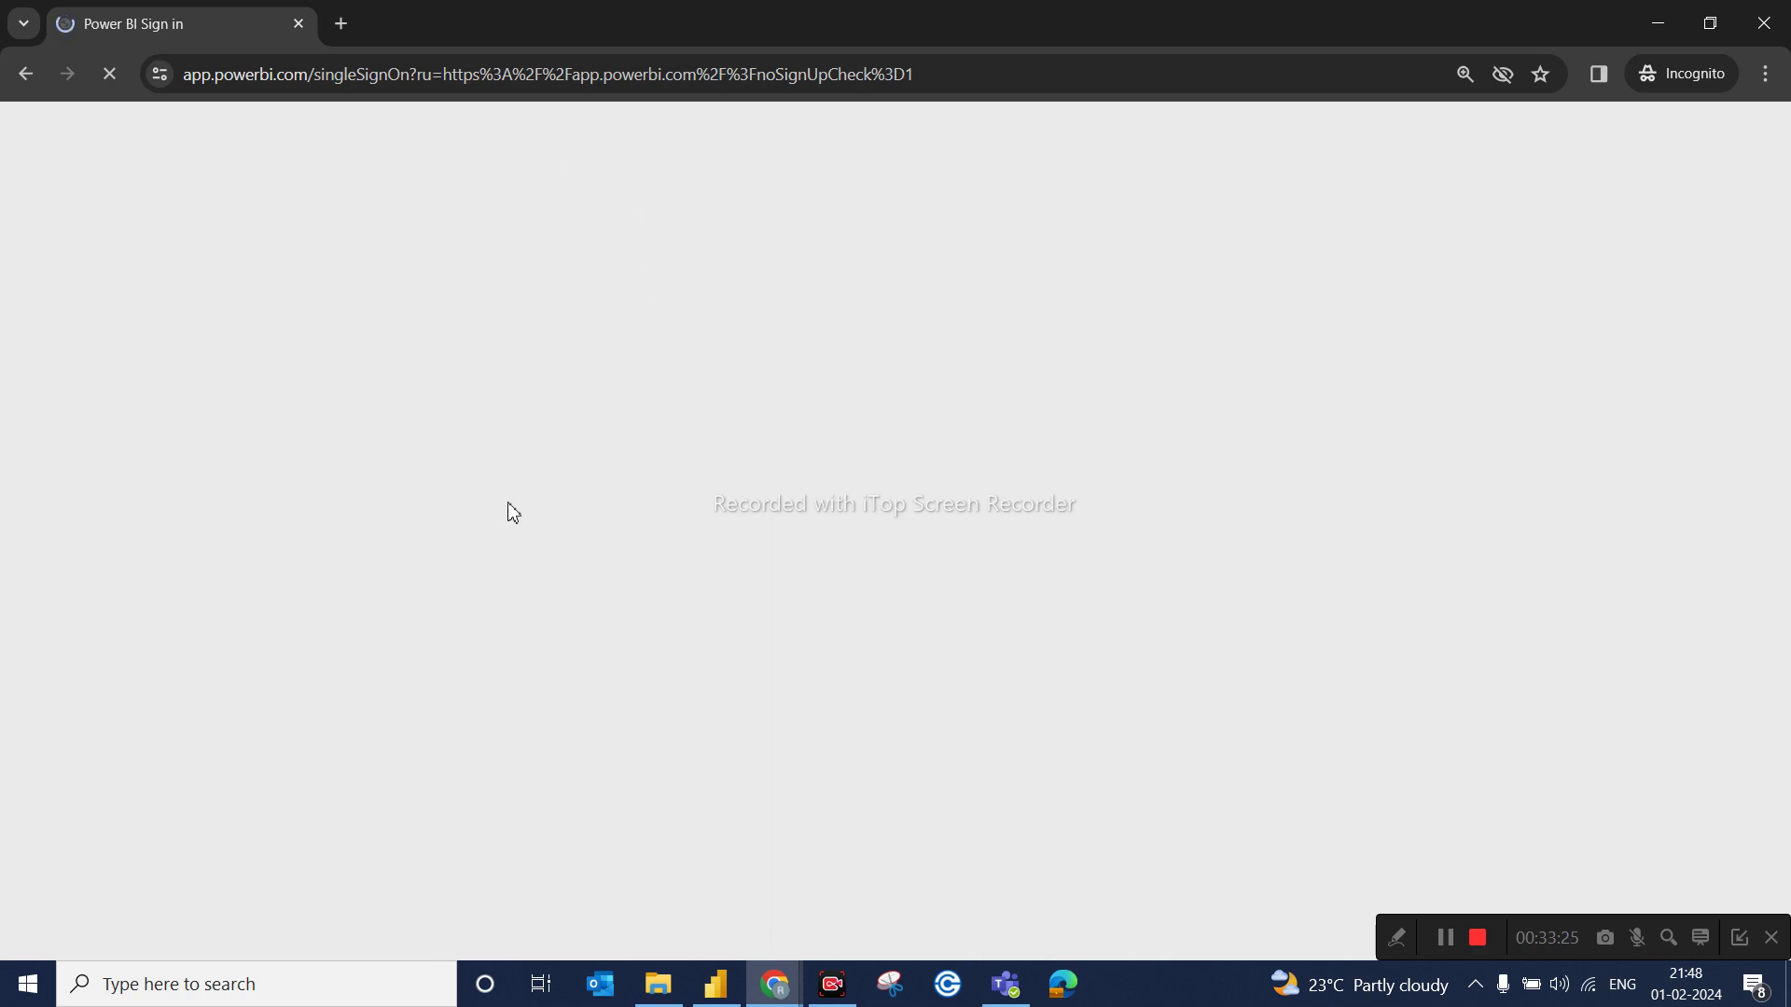
click(542, 493)
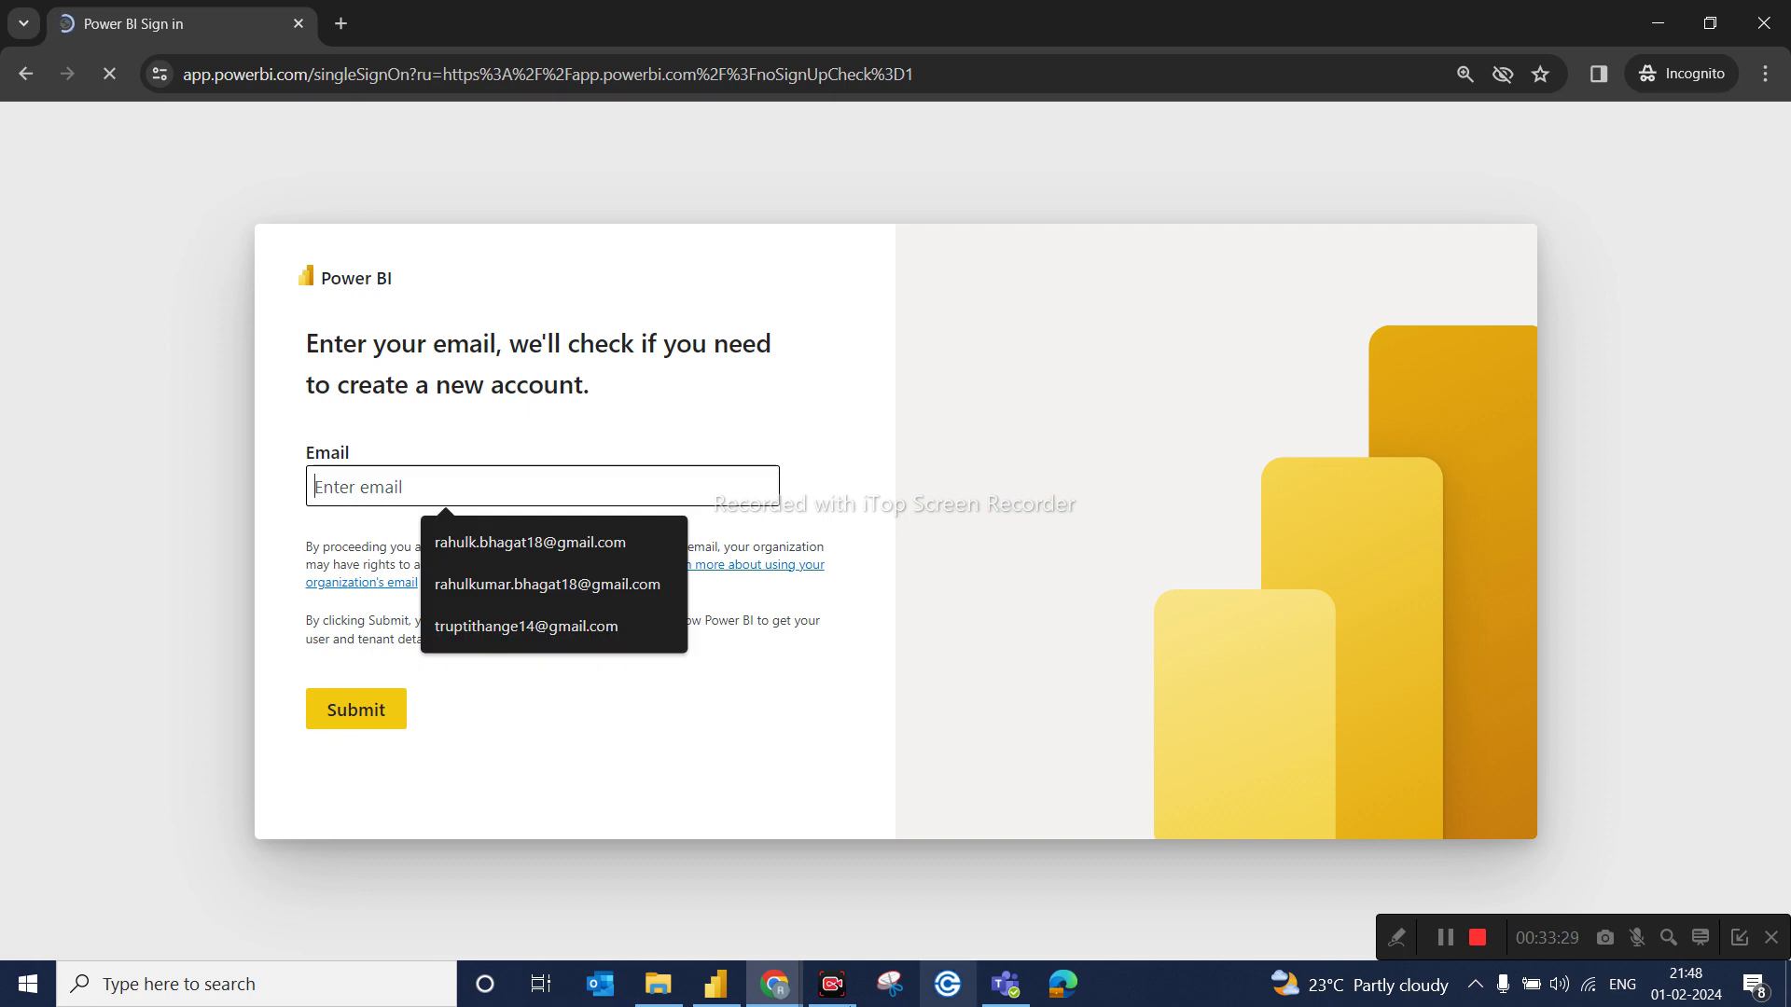
- Copy the temporary address from Temp Mail and paste it into the Power BI Email field
click(774, 984)
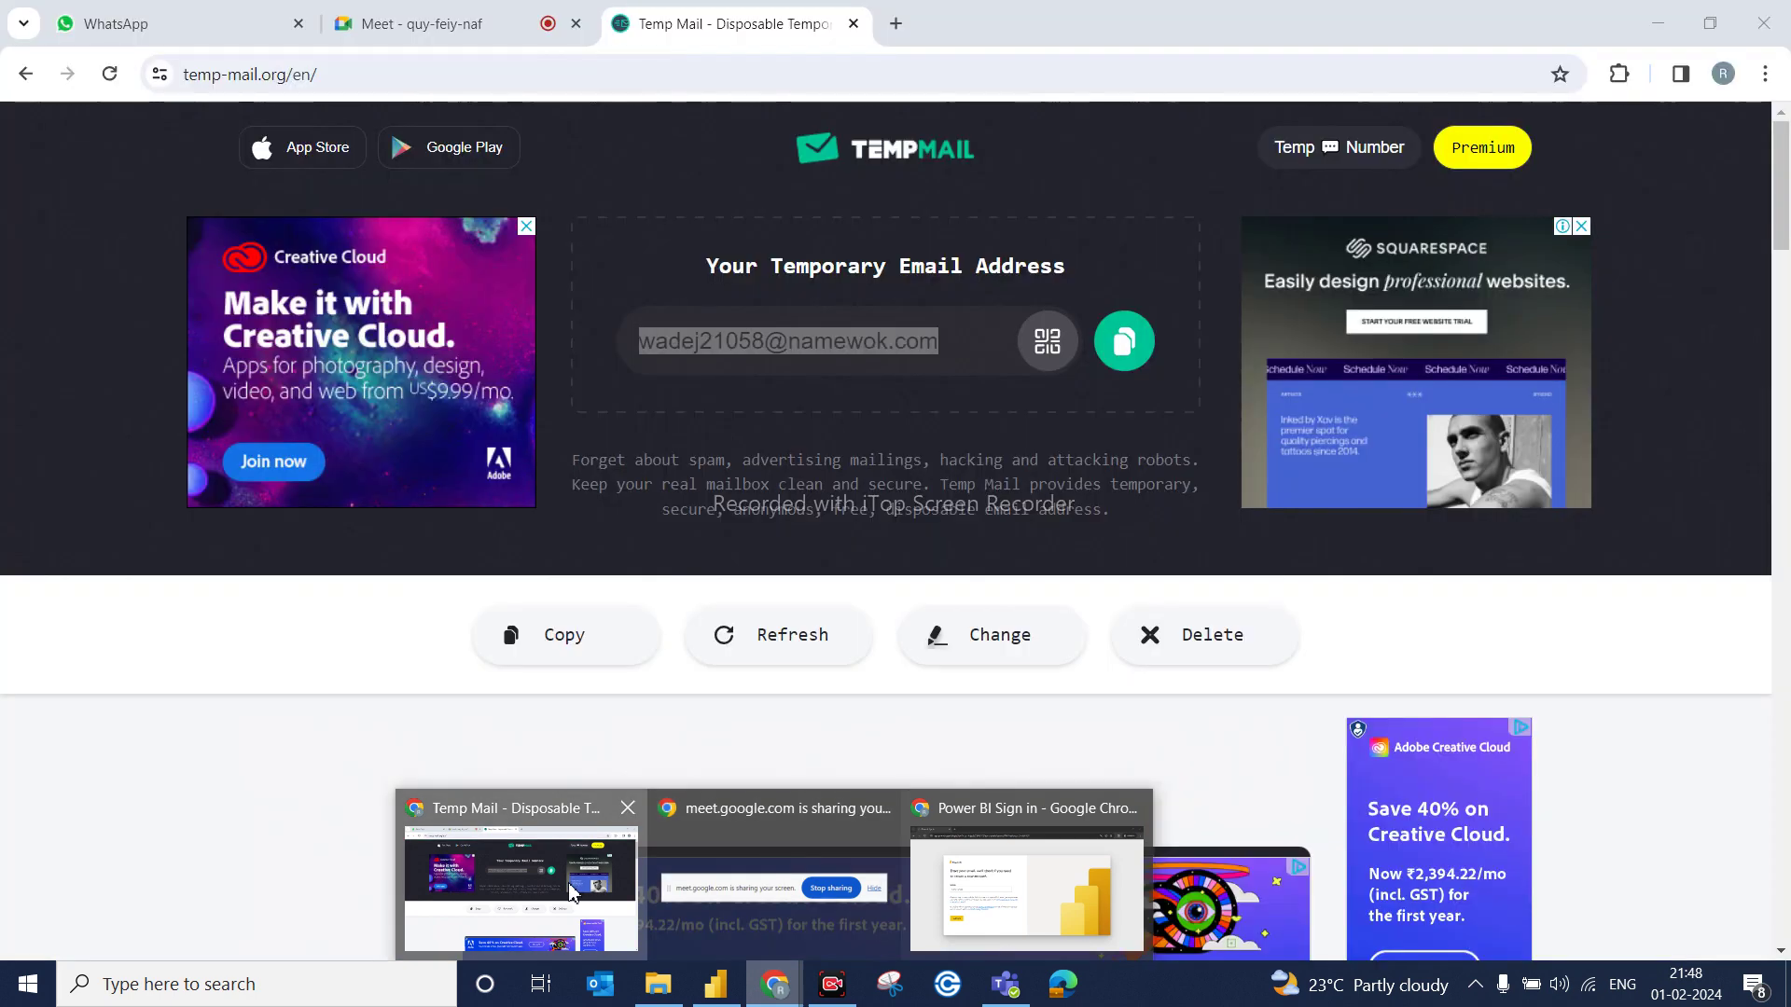
click(572, 894)
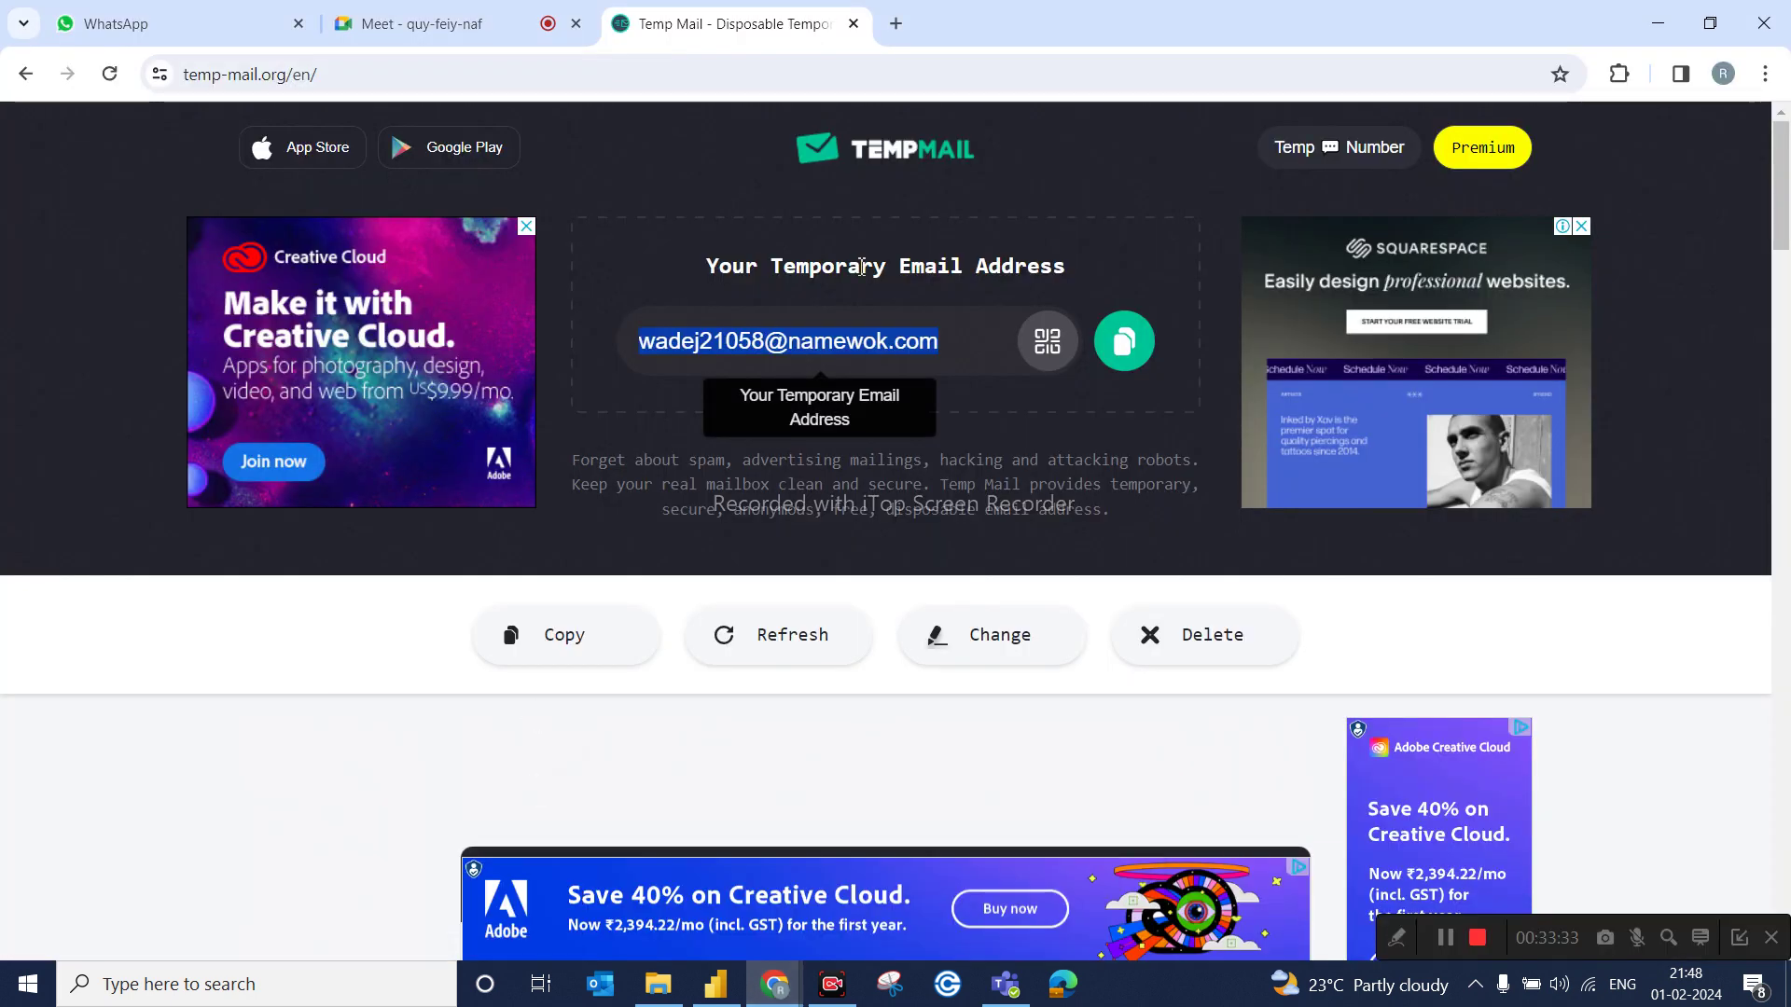
click(1138, 357)
click(1138, 356)
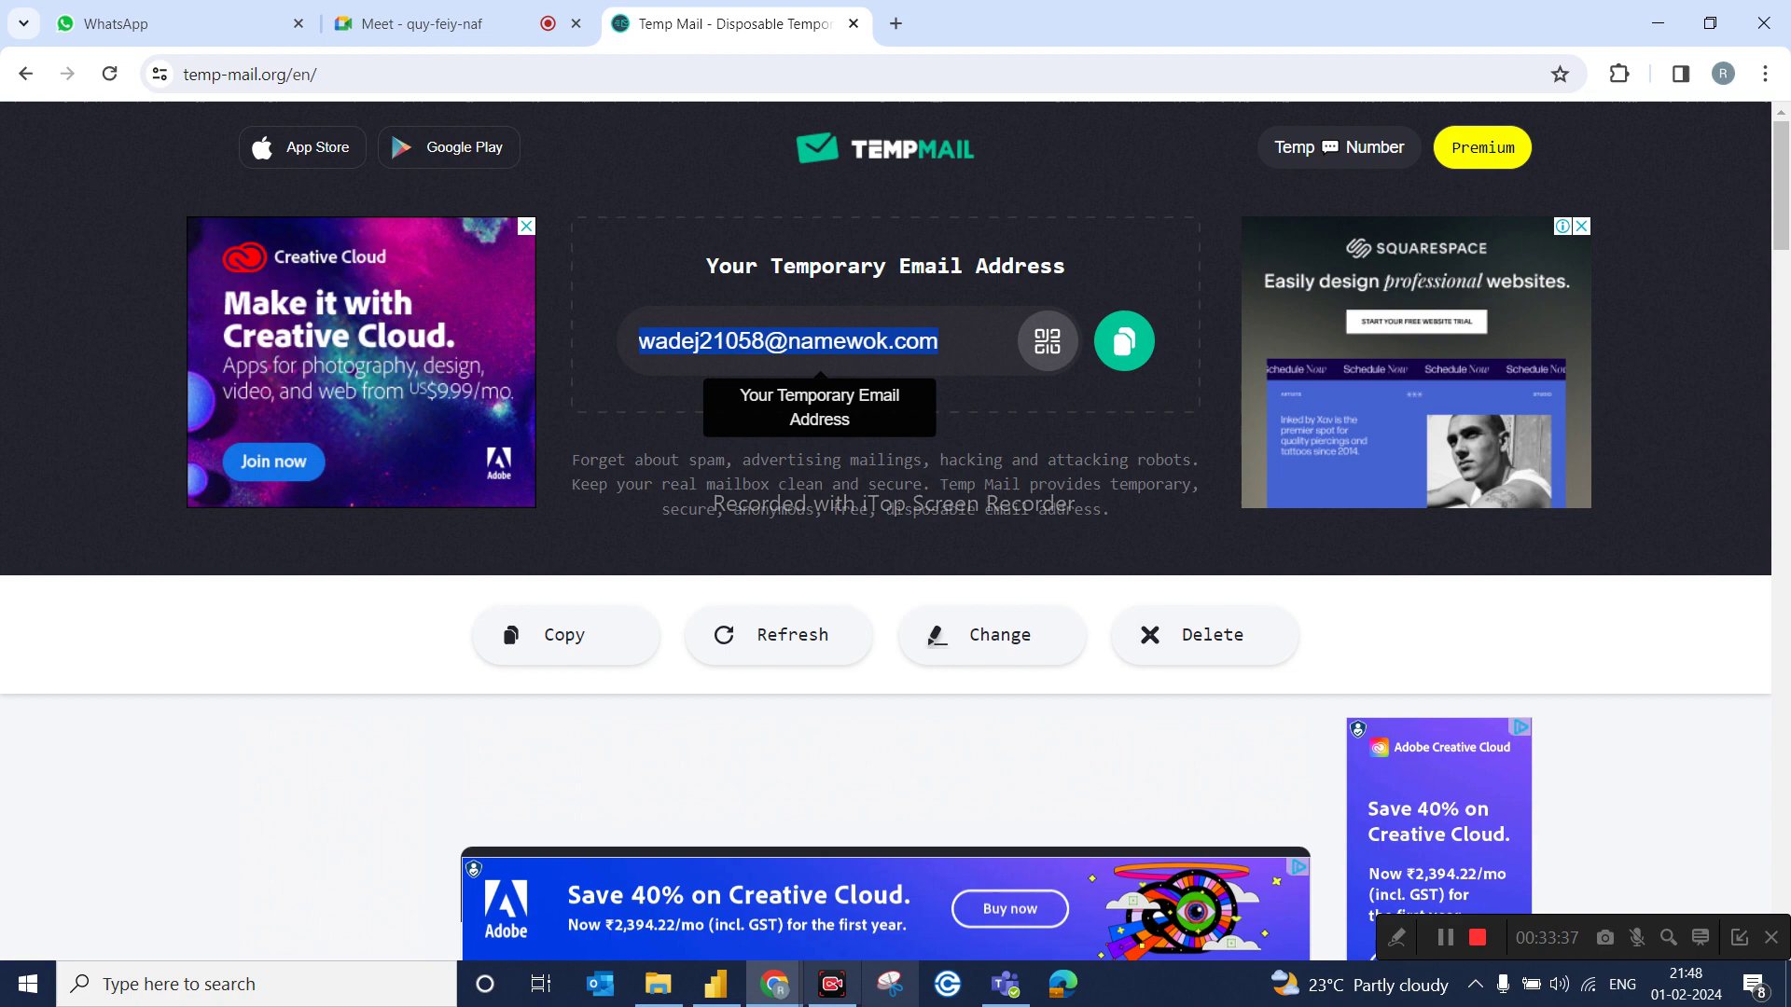
mouse_move(774, 984)
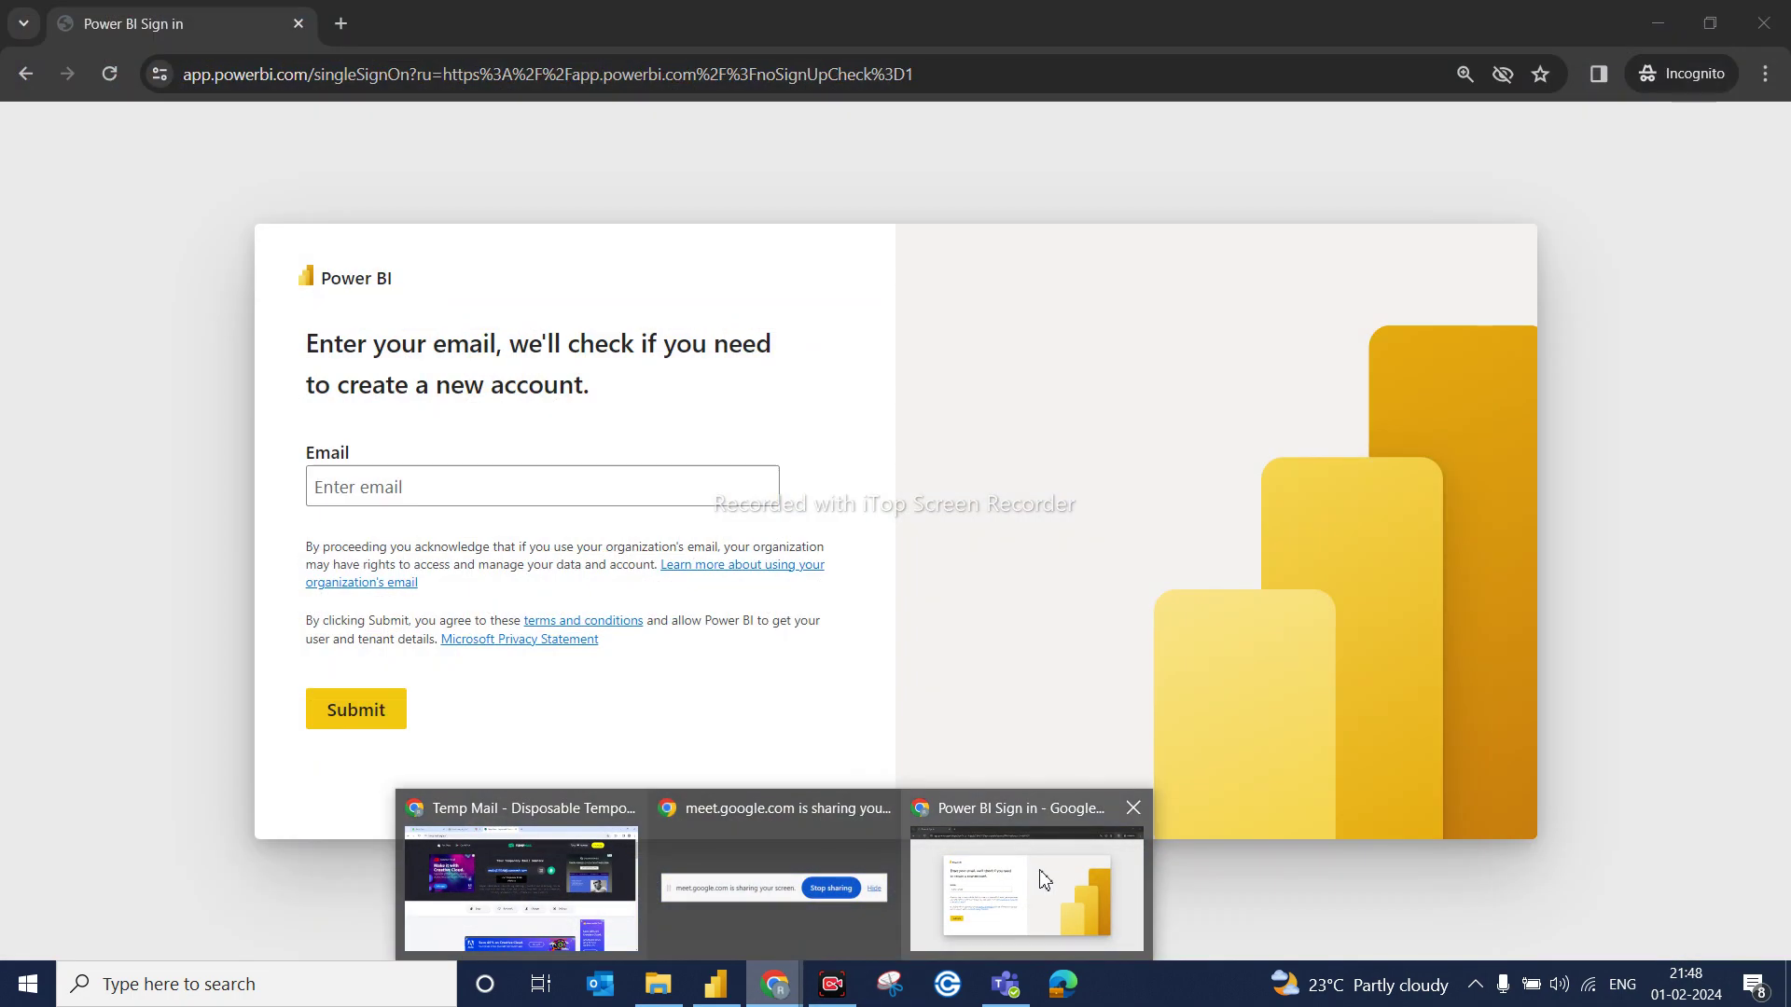
click(1039, 869)
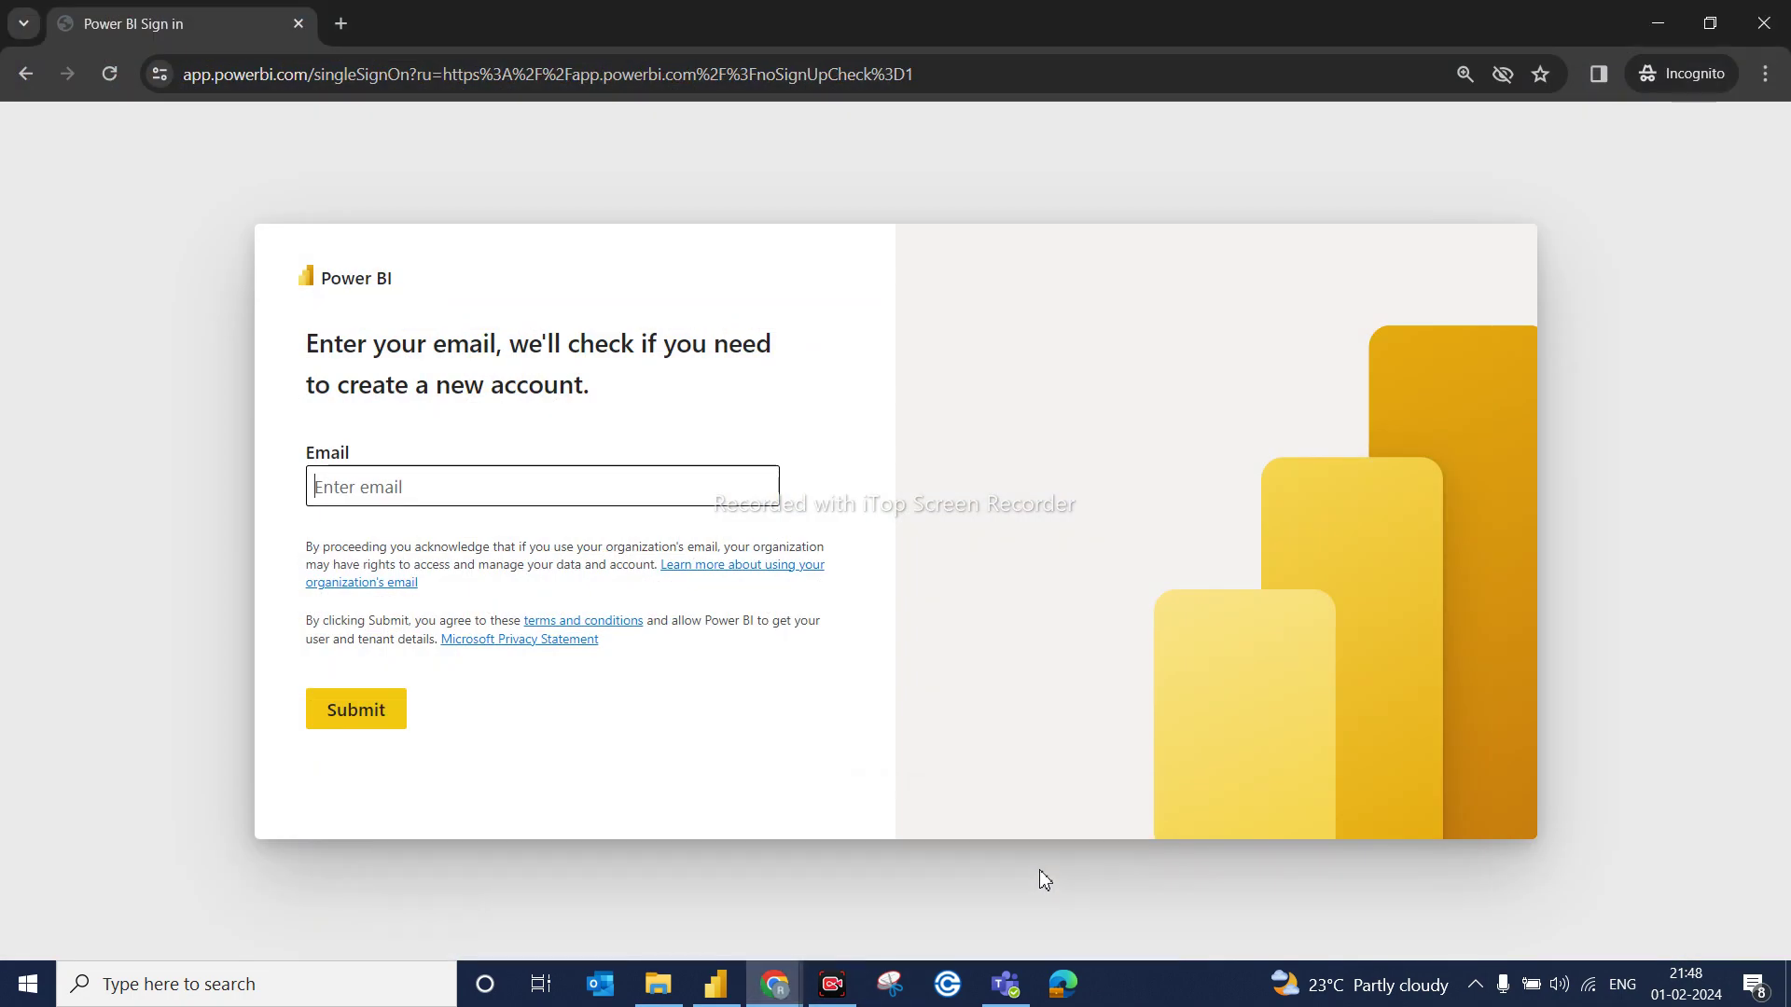
click(504, 504)
key(ctrl+v)
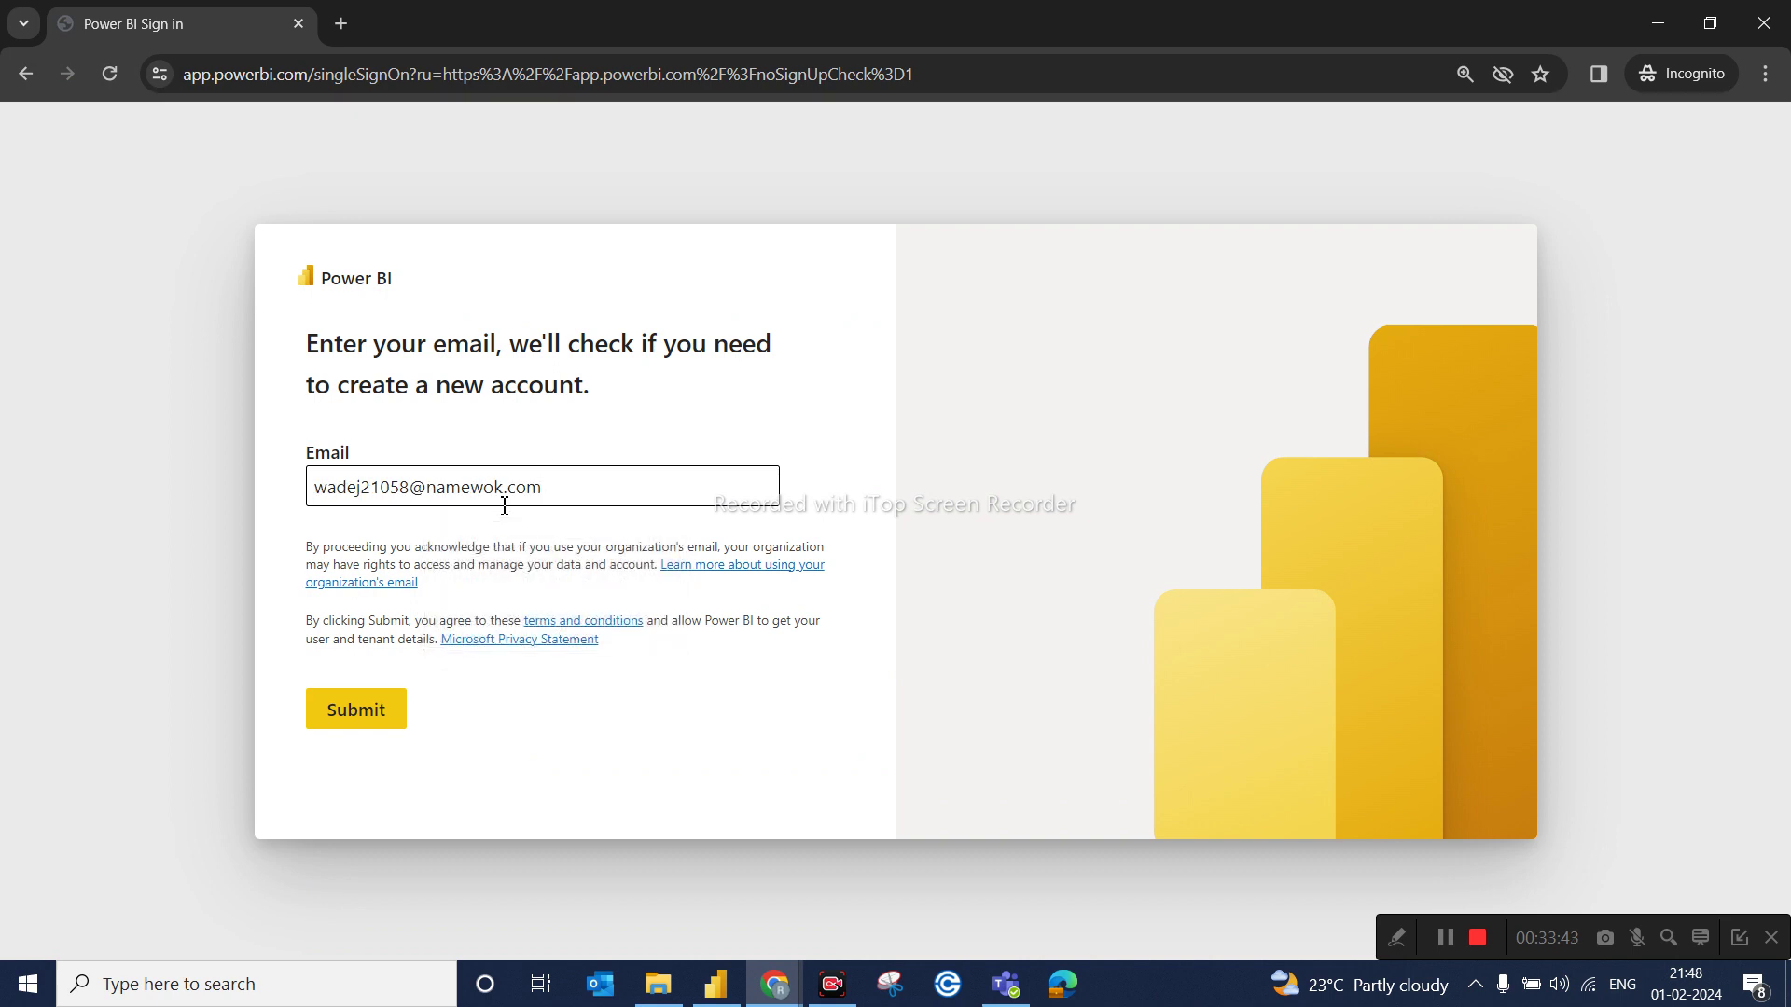
- Submit the temporary email, confirm it as an organization address, and continue to account creation
click(371, 721)
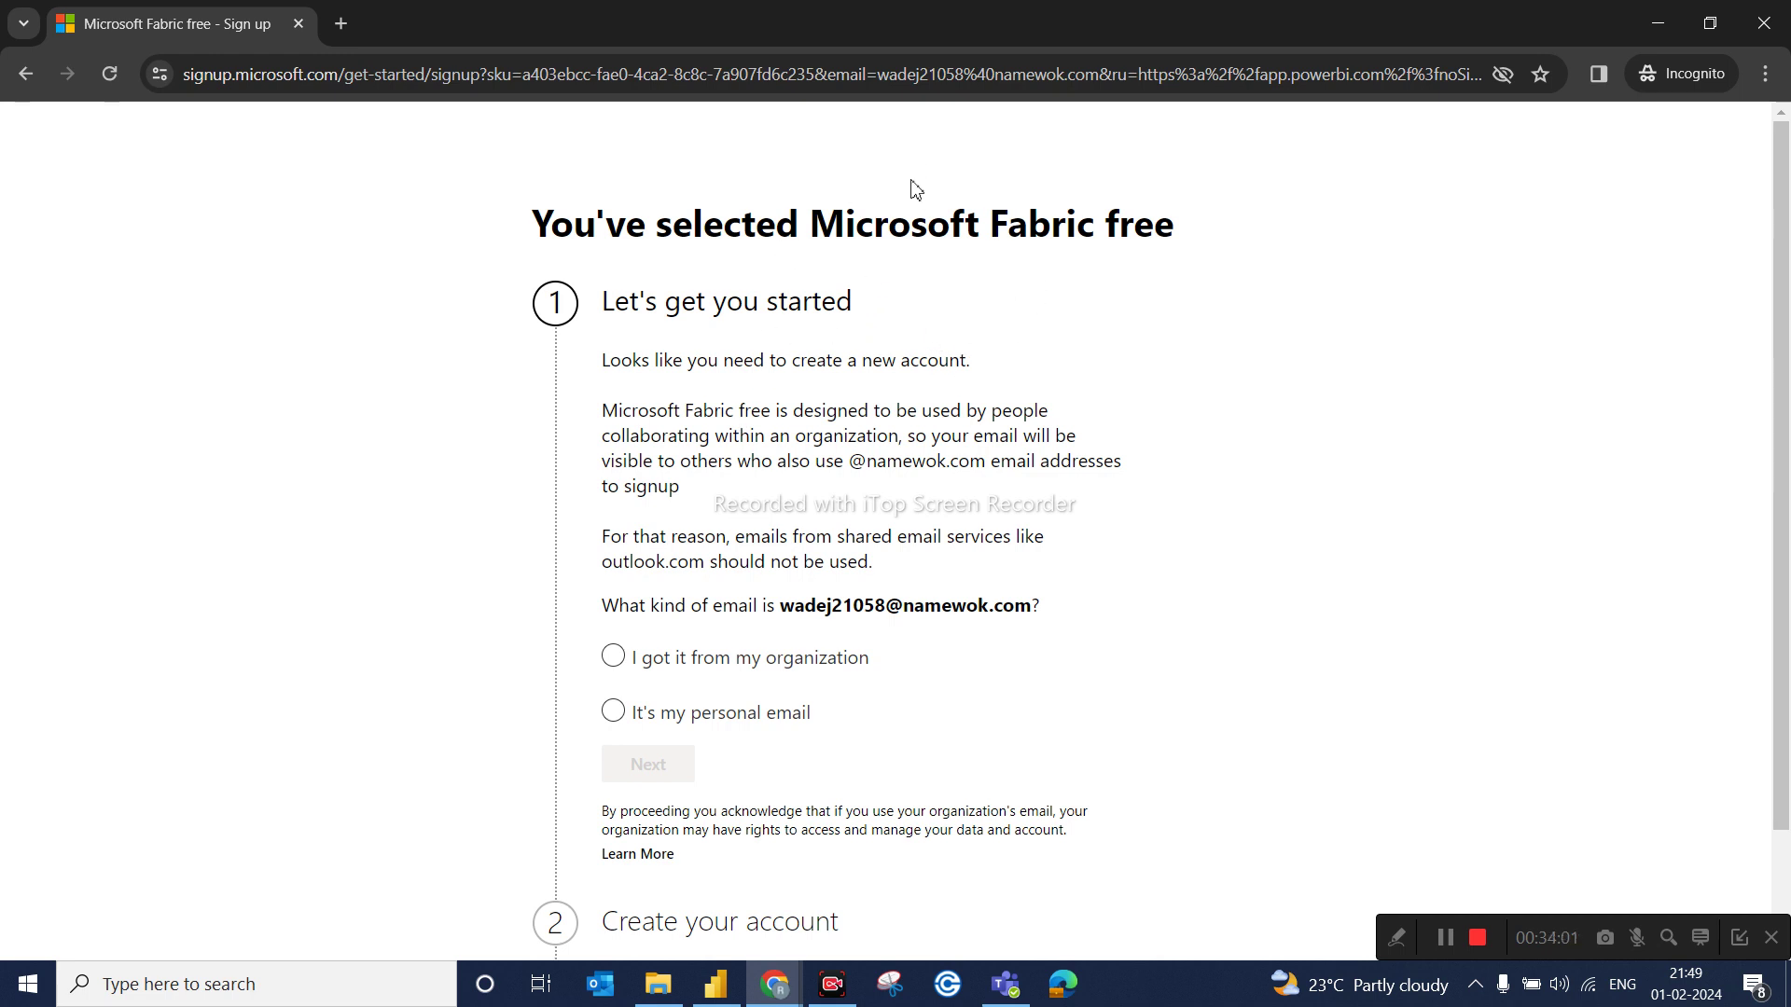
scroll(1110, 363, down, 1)
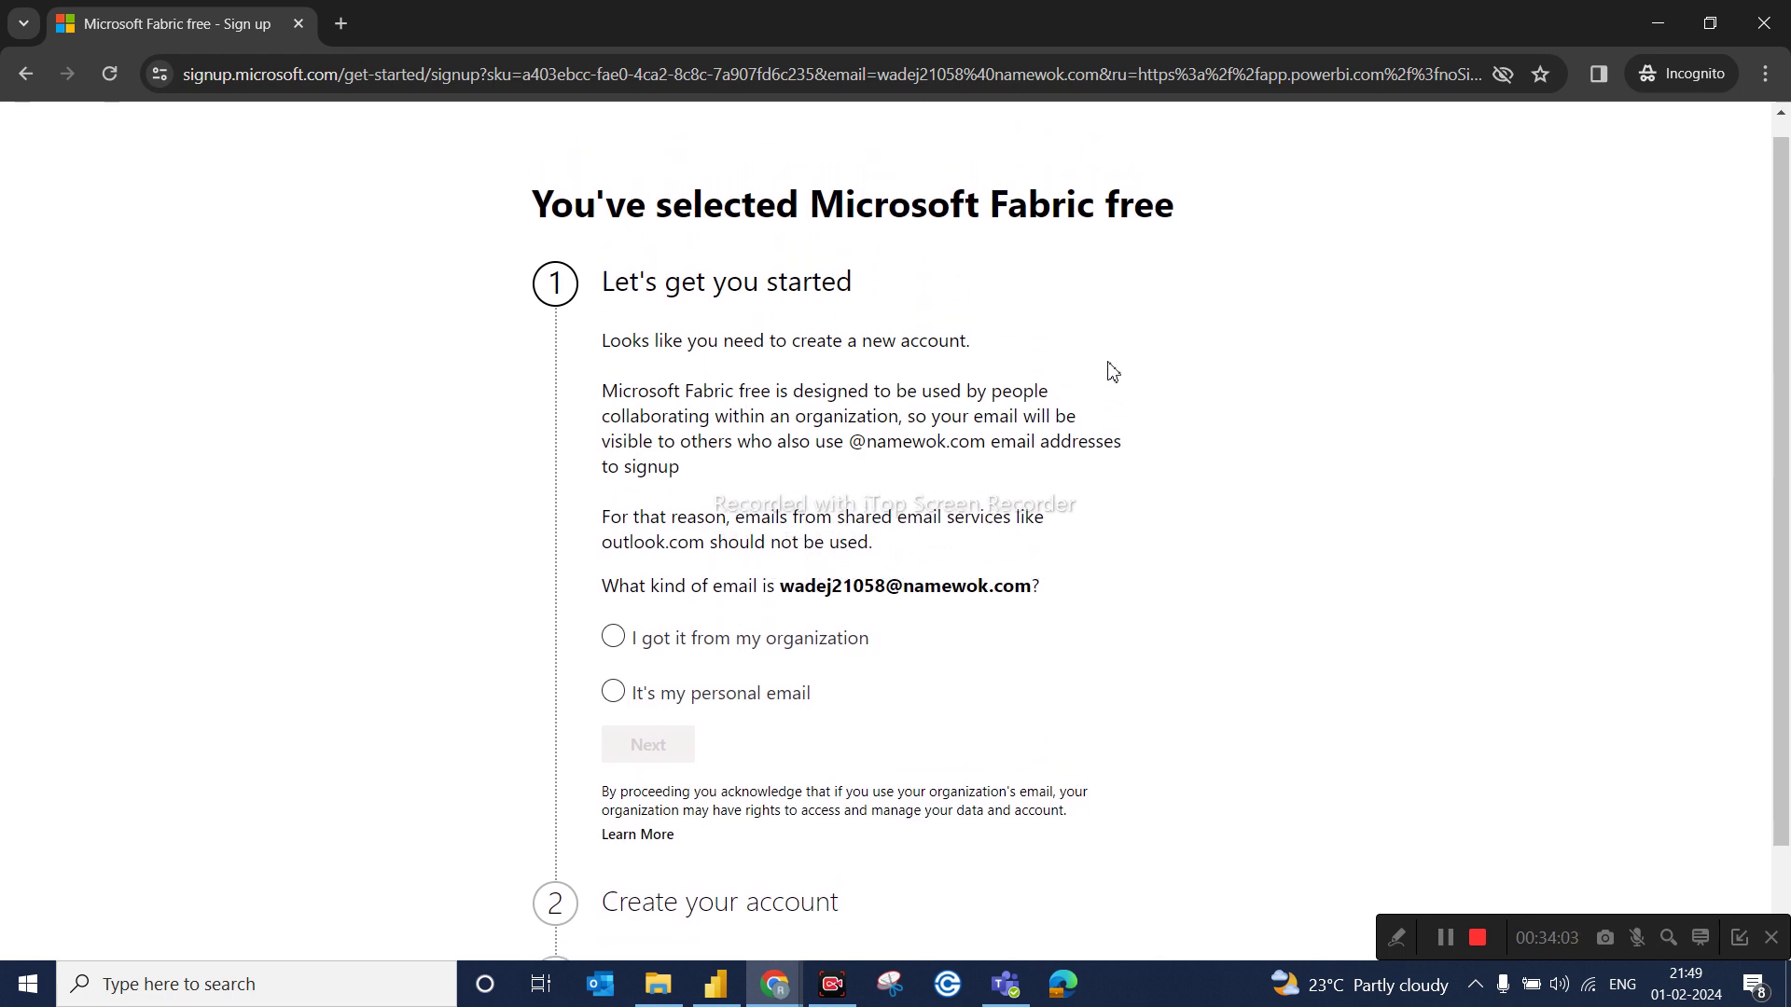
scroll(1112, 371, down, 1)
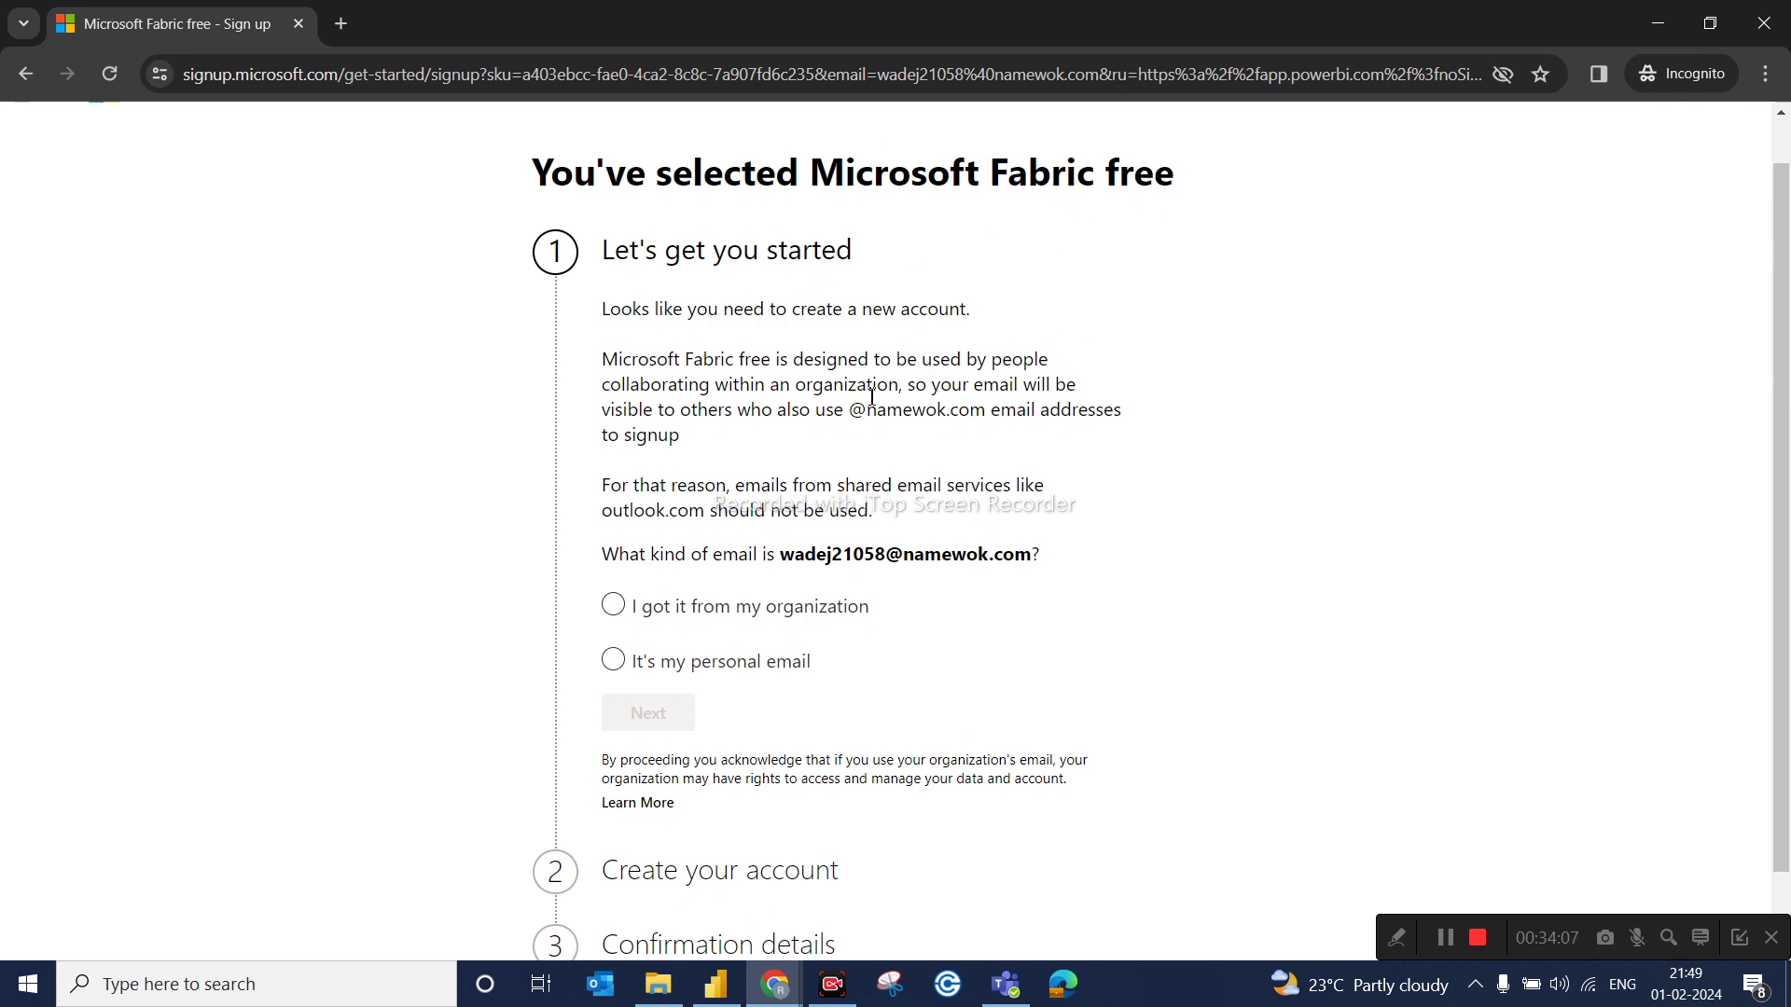
scroll(871, 396, down, 1)
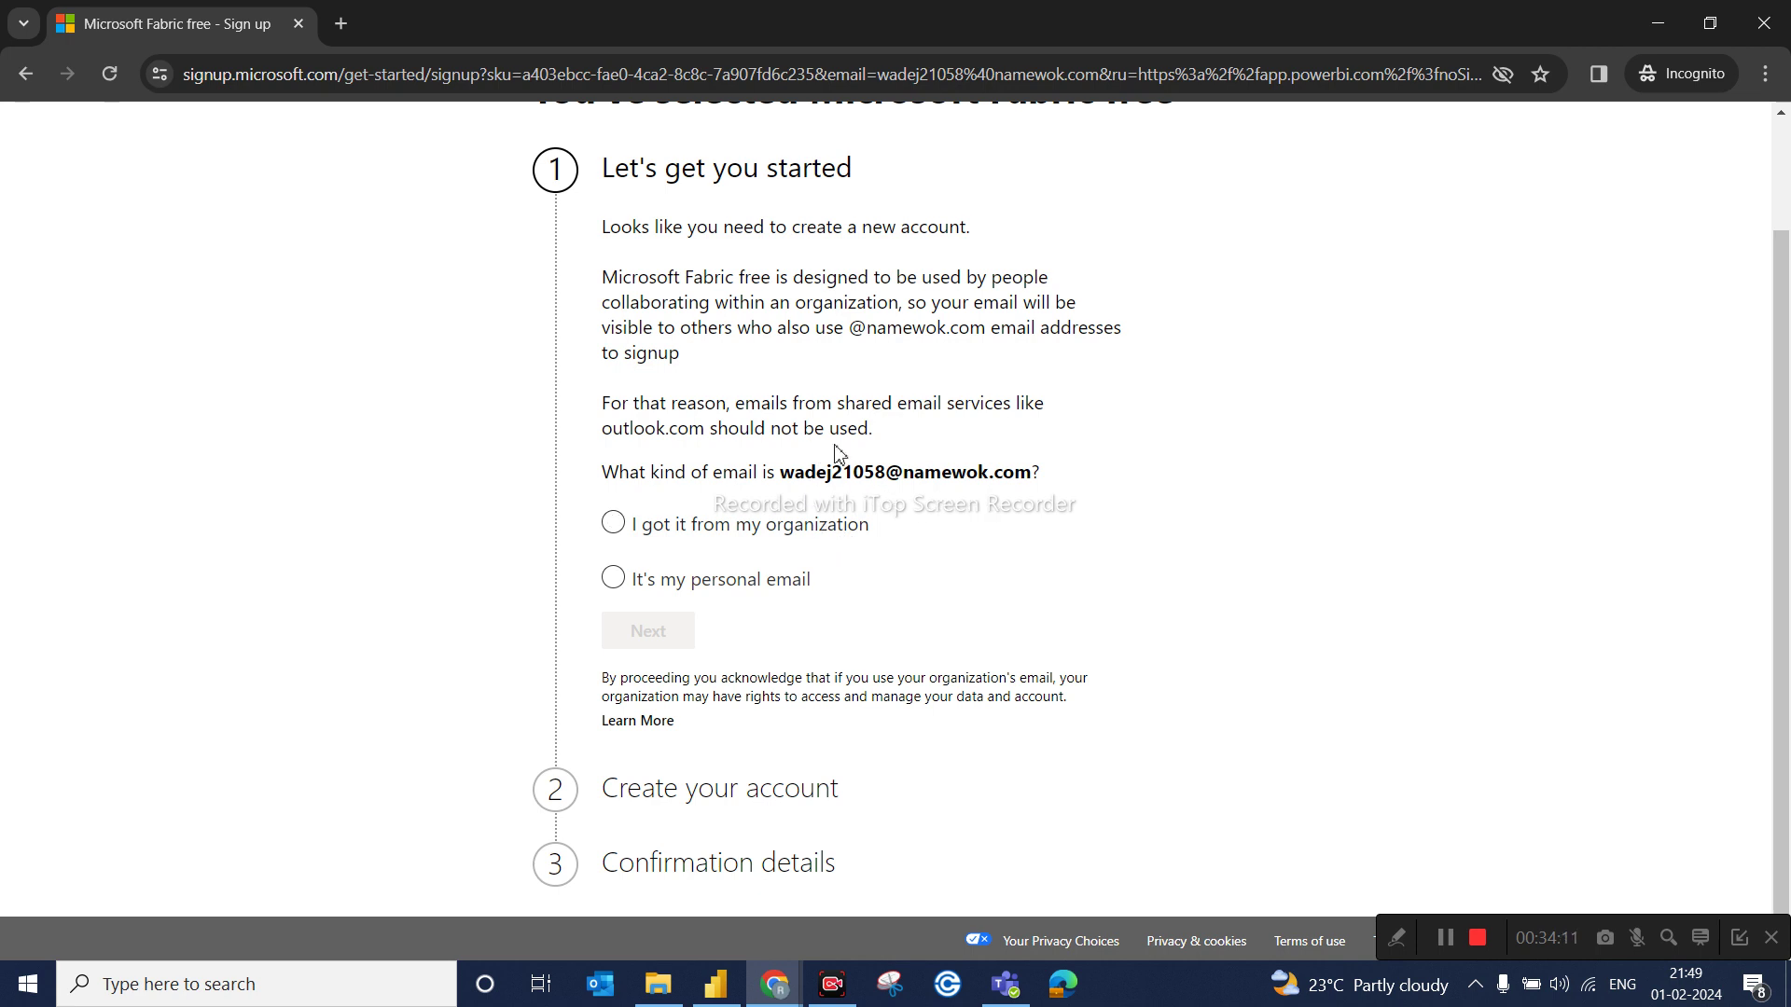
click(742, 525)
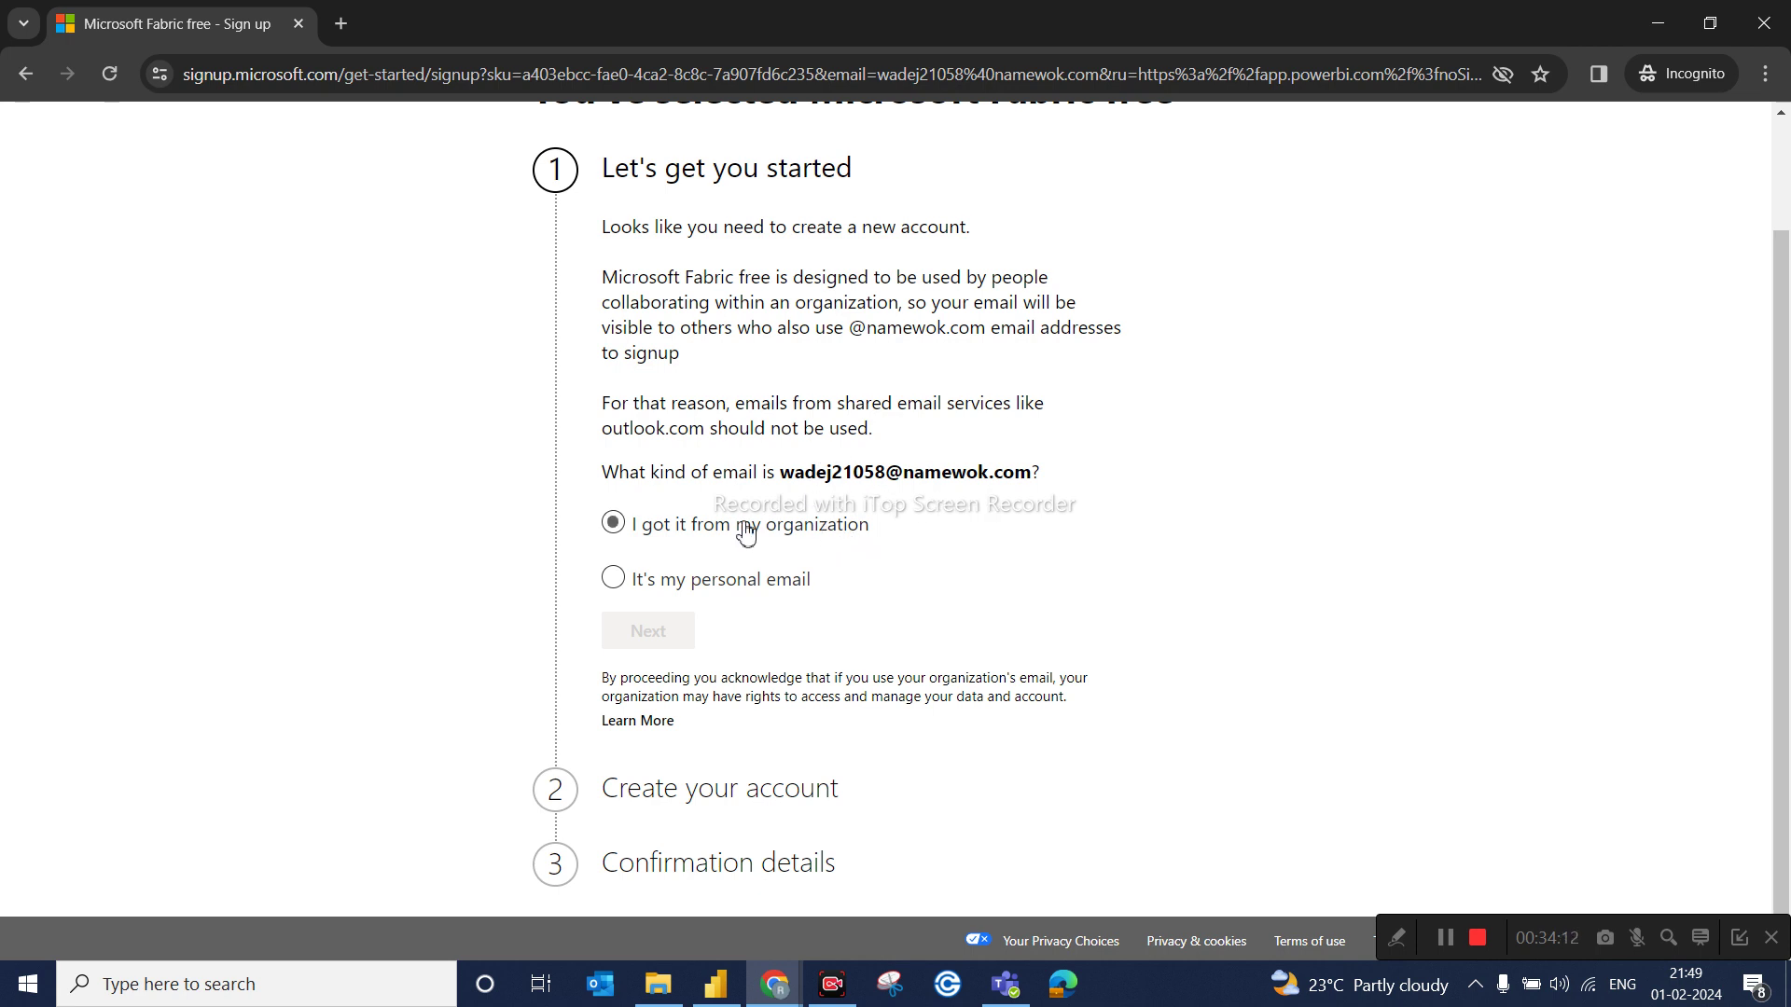
click(617, 524)
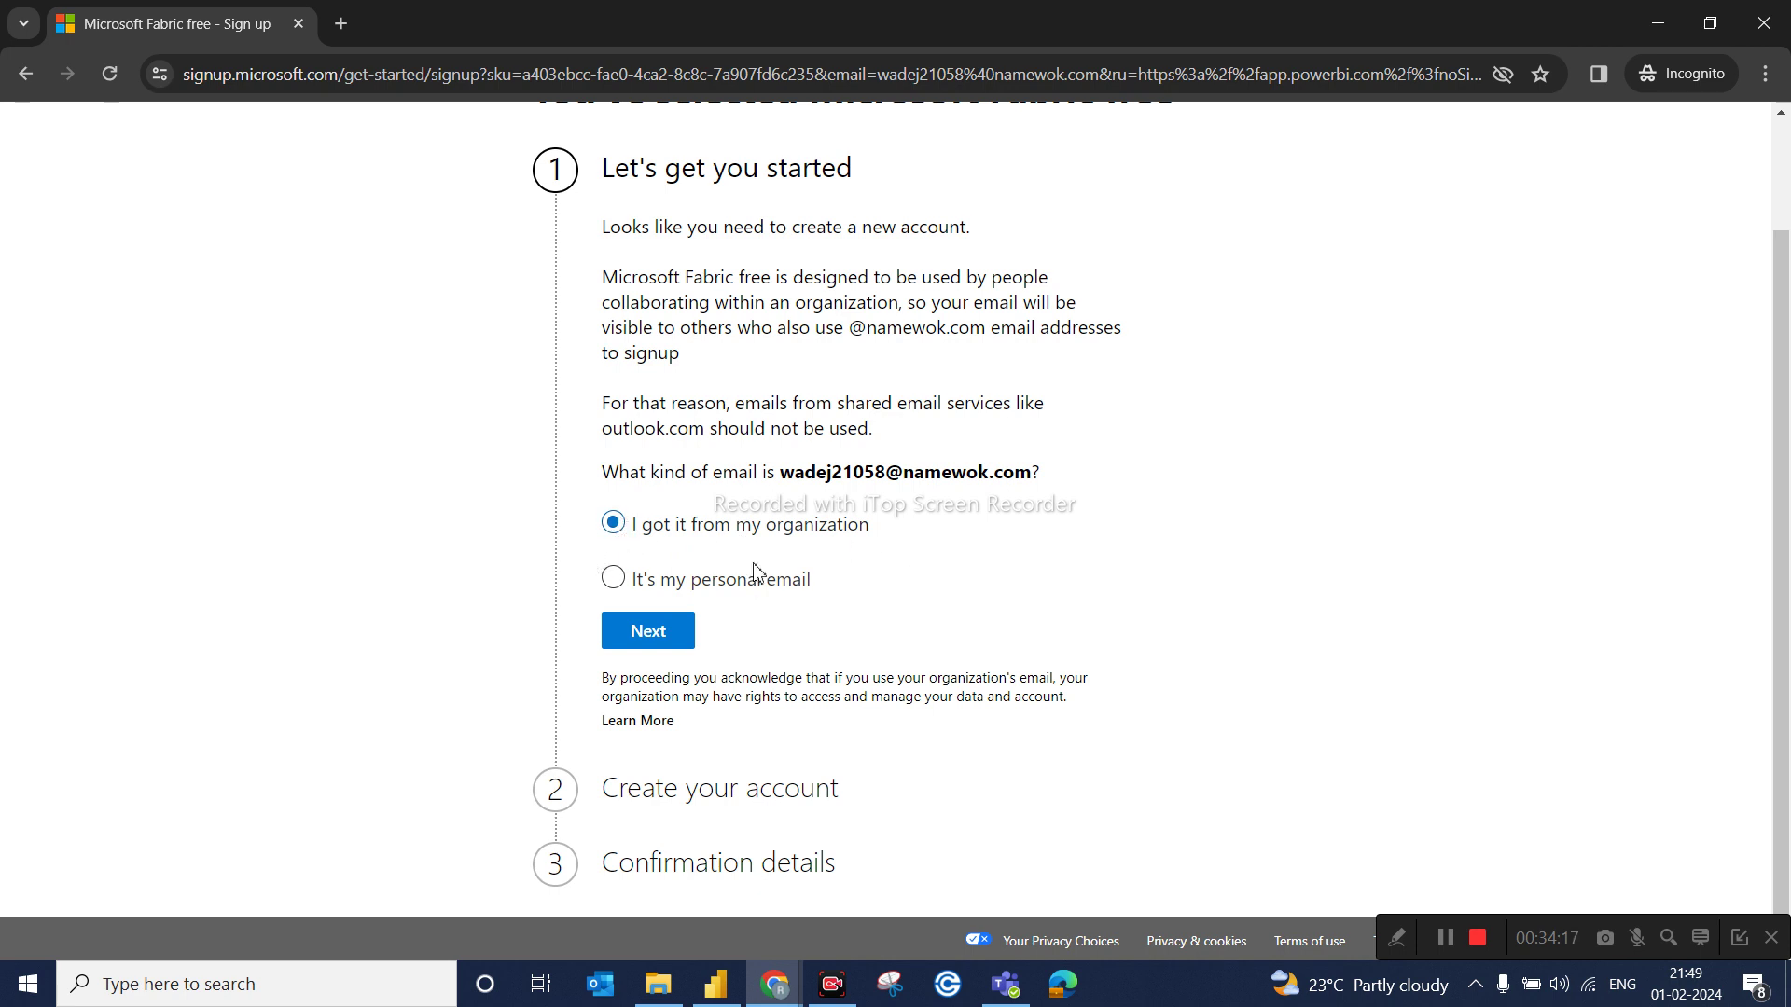
click(675, 629)
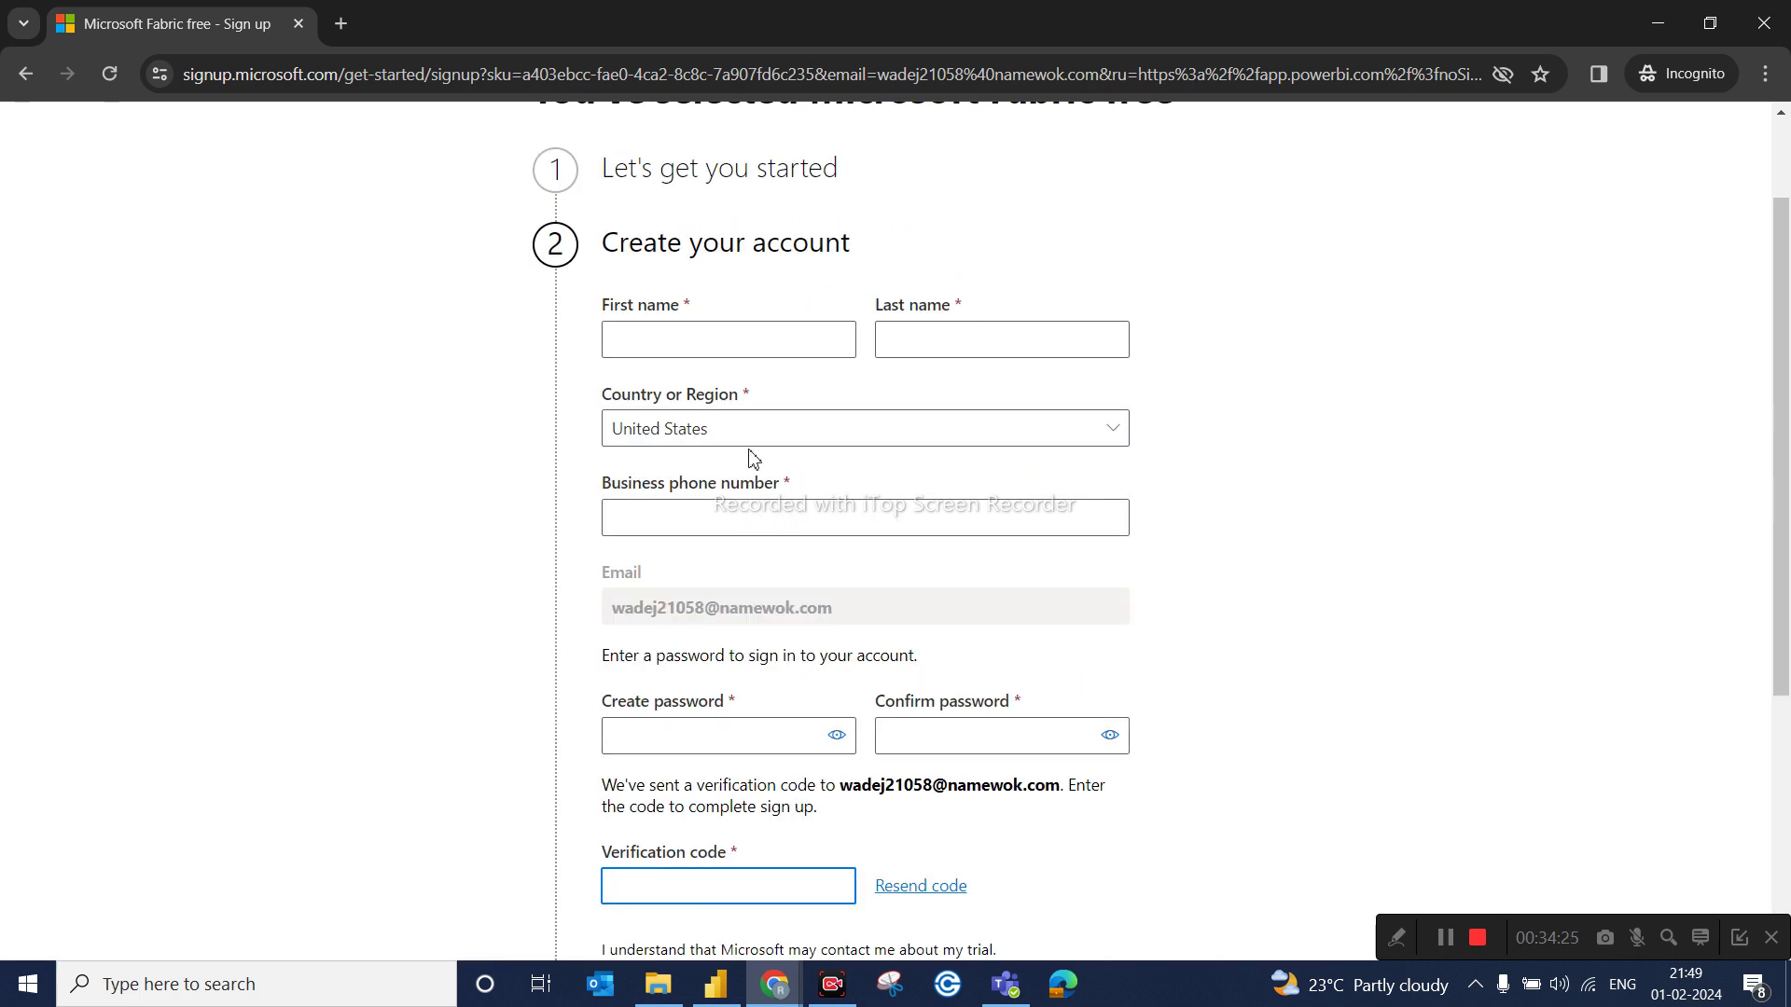
- Fill in first and last names and set Country or Region to India
click(709, 339)
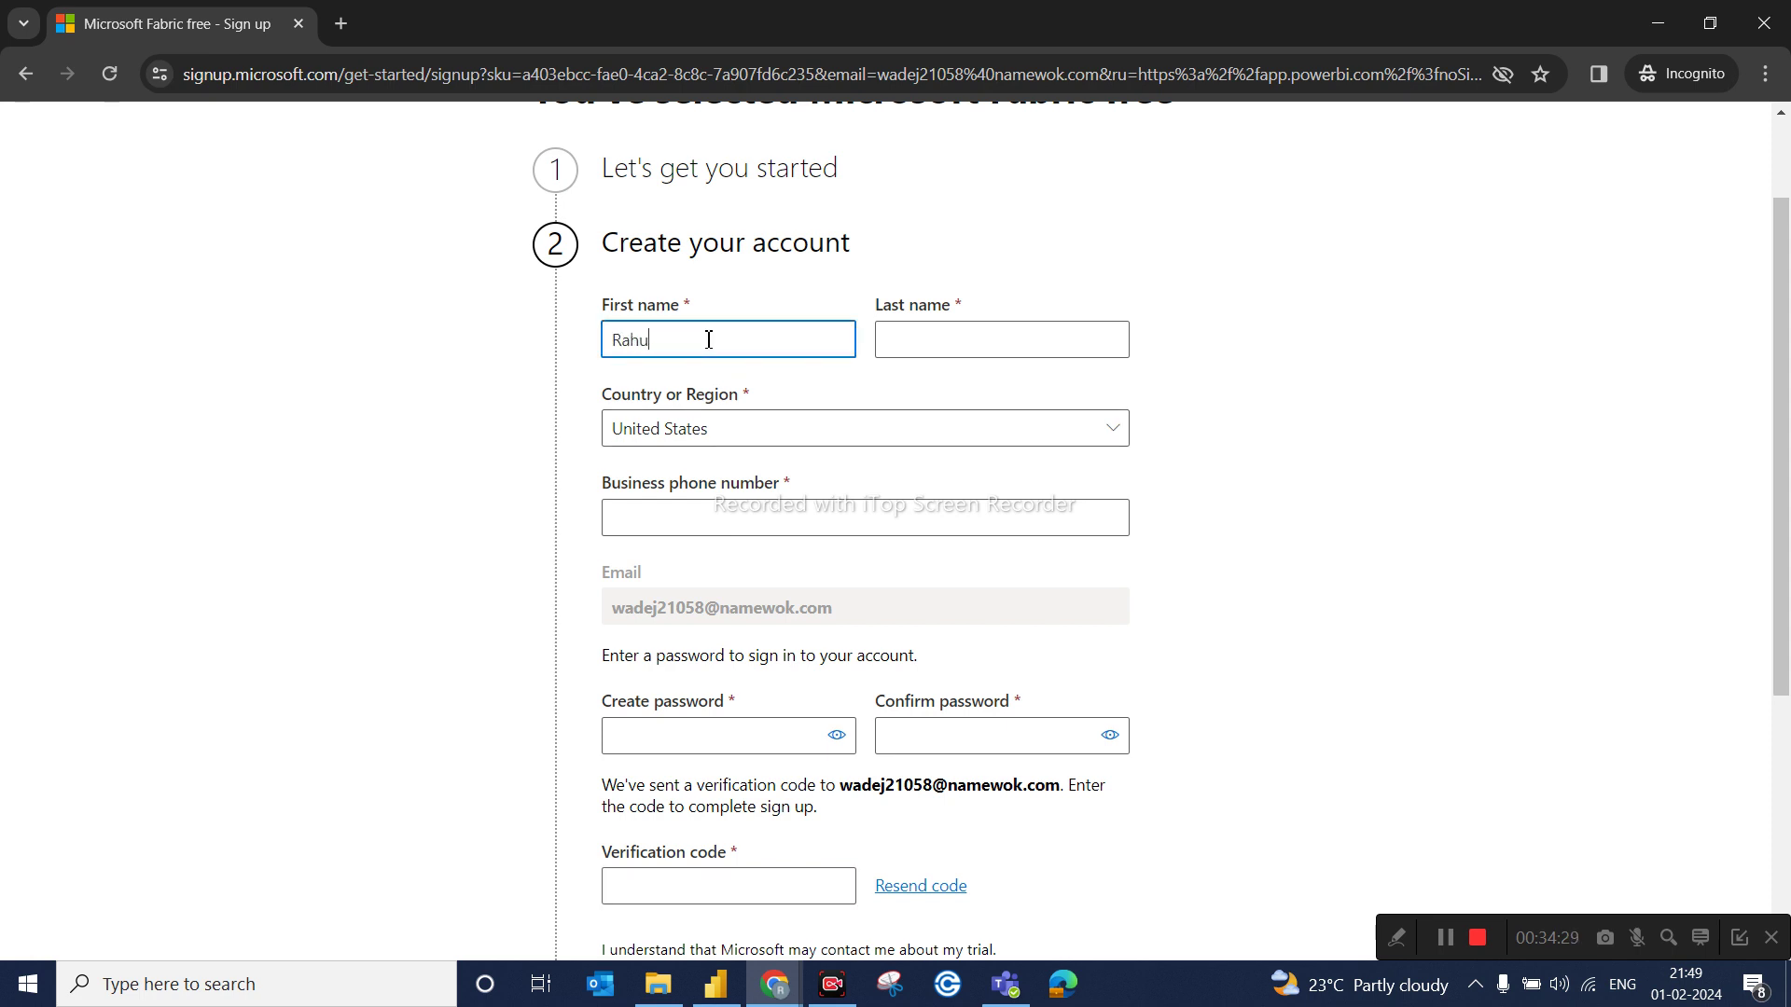
click(900, 340)
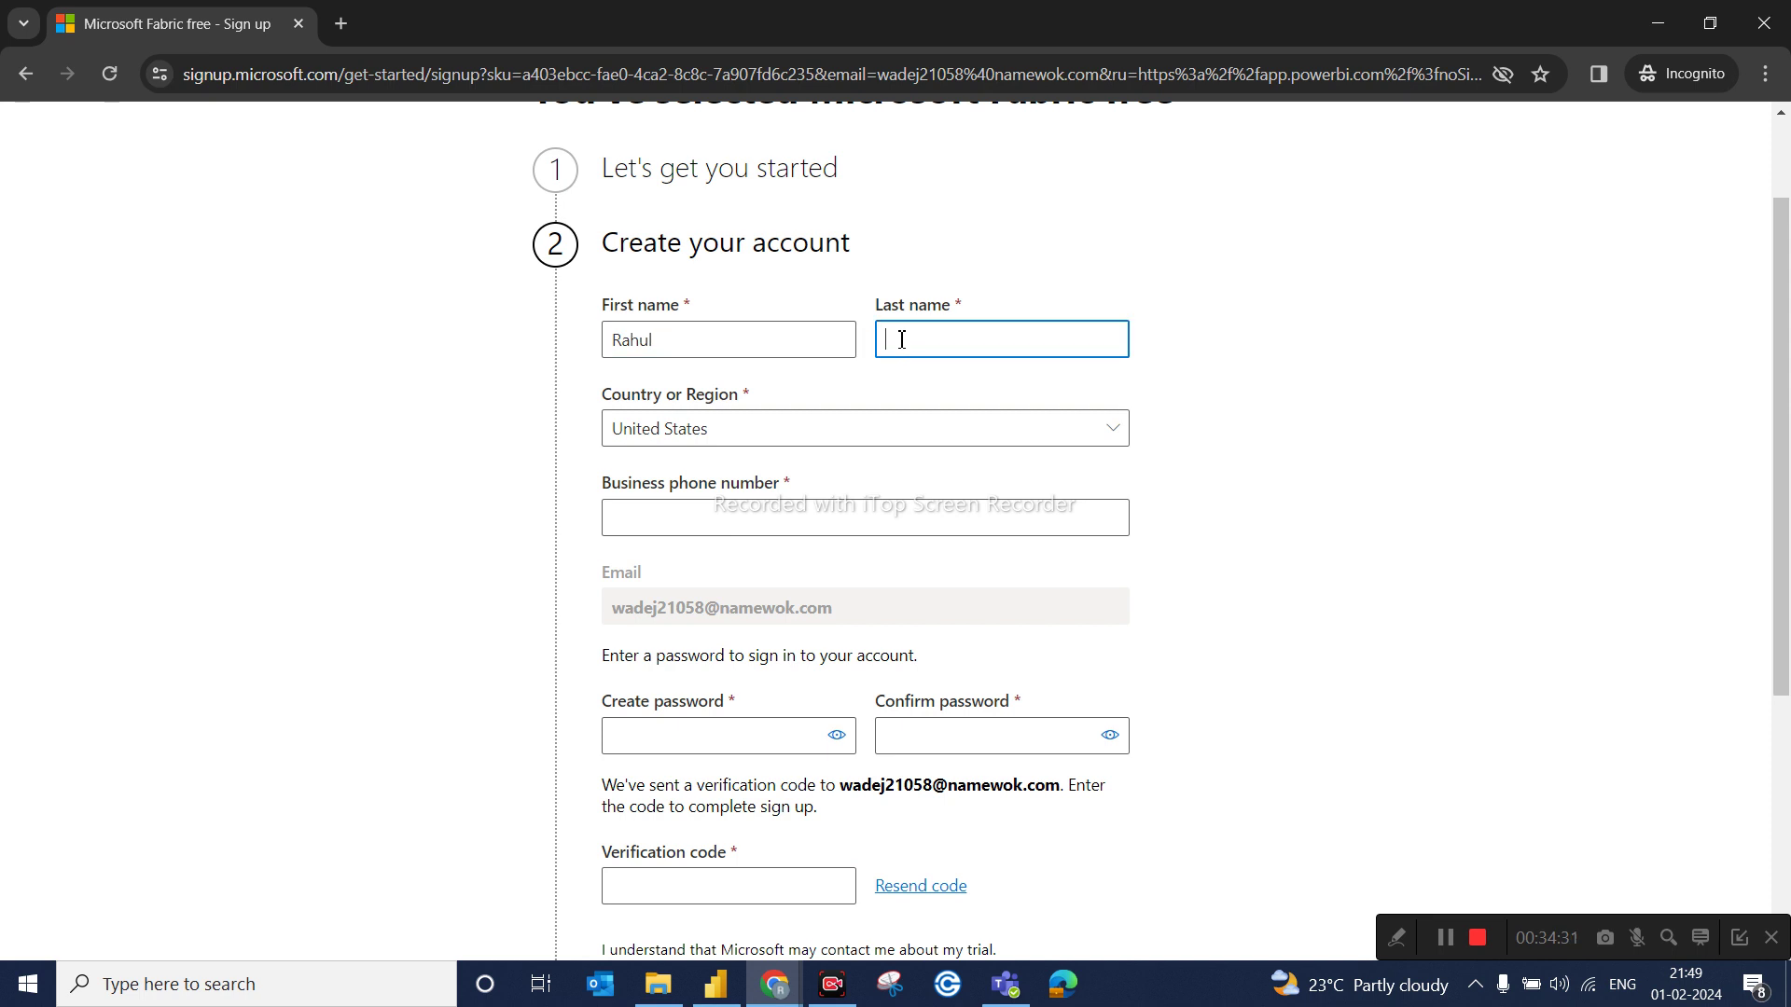
text(kkk)
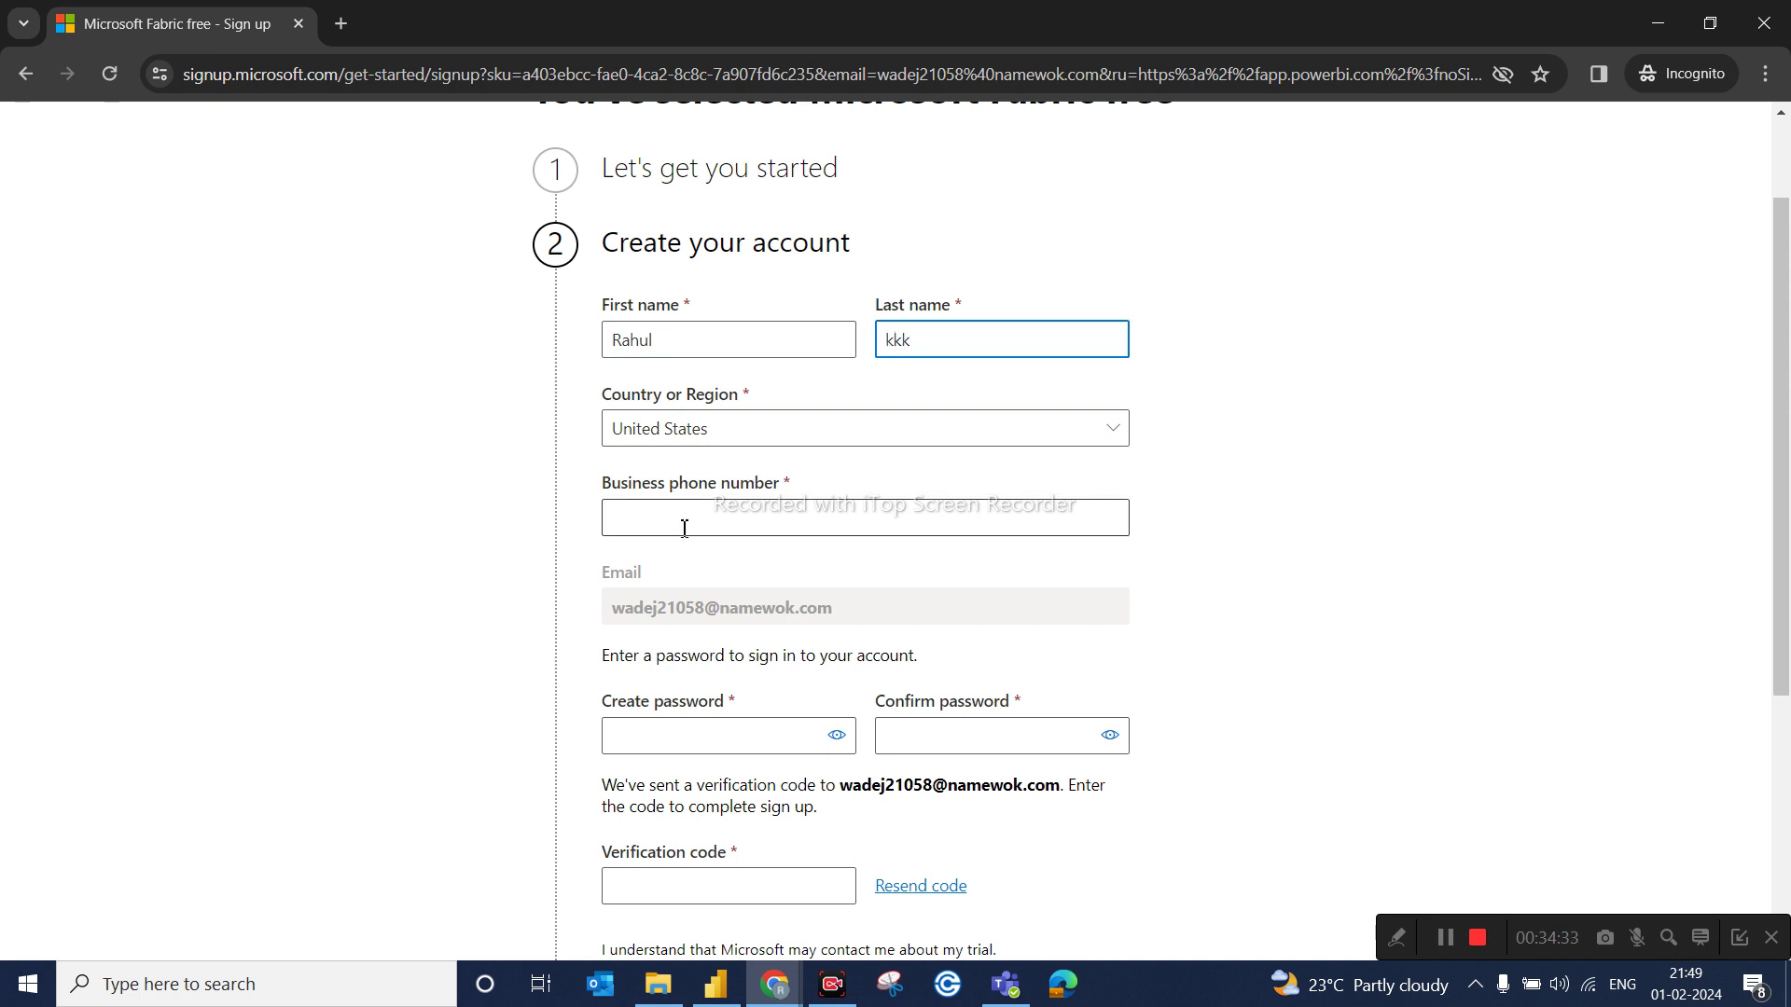
click(781, 436)
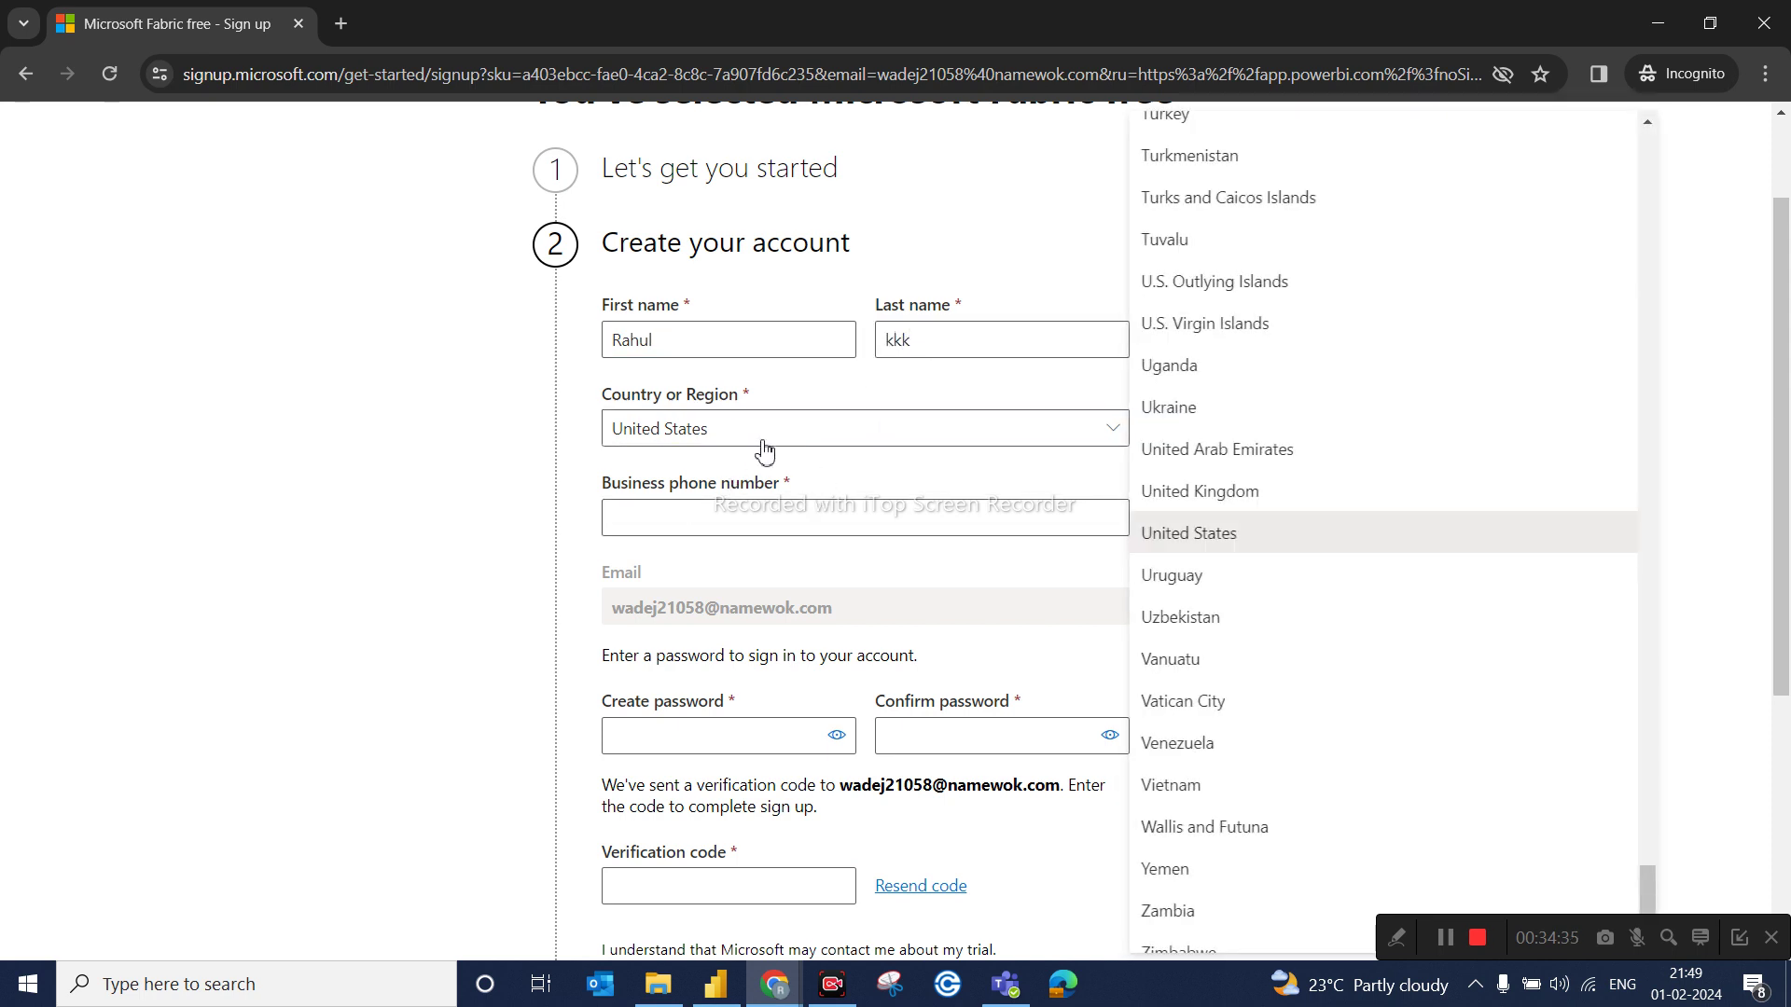
scroll(1227, 469, up, 15)
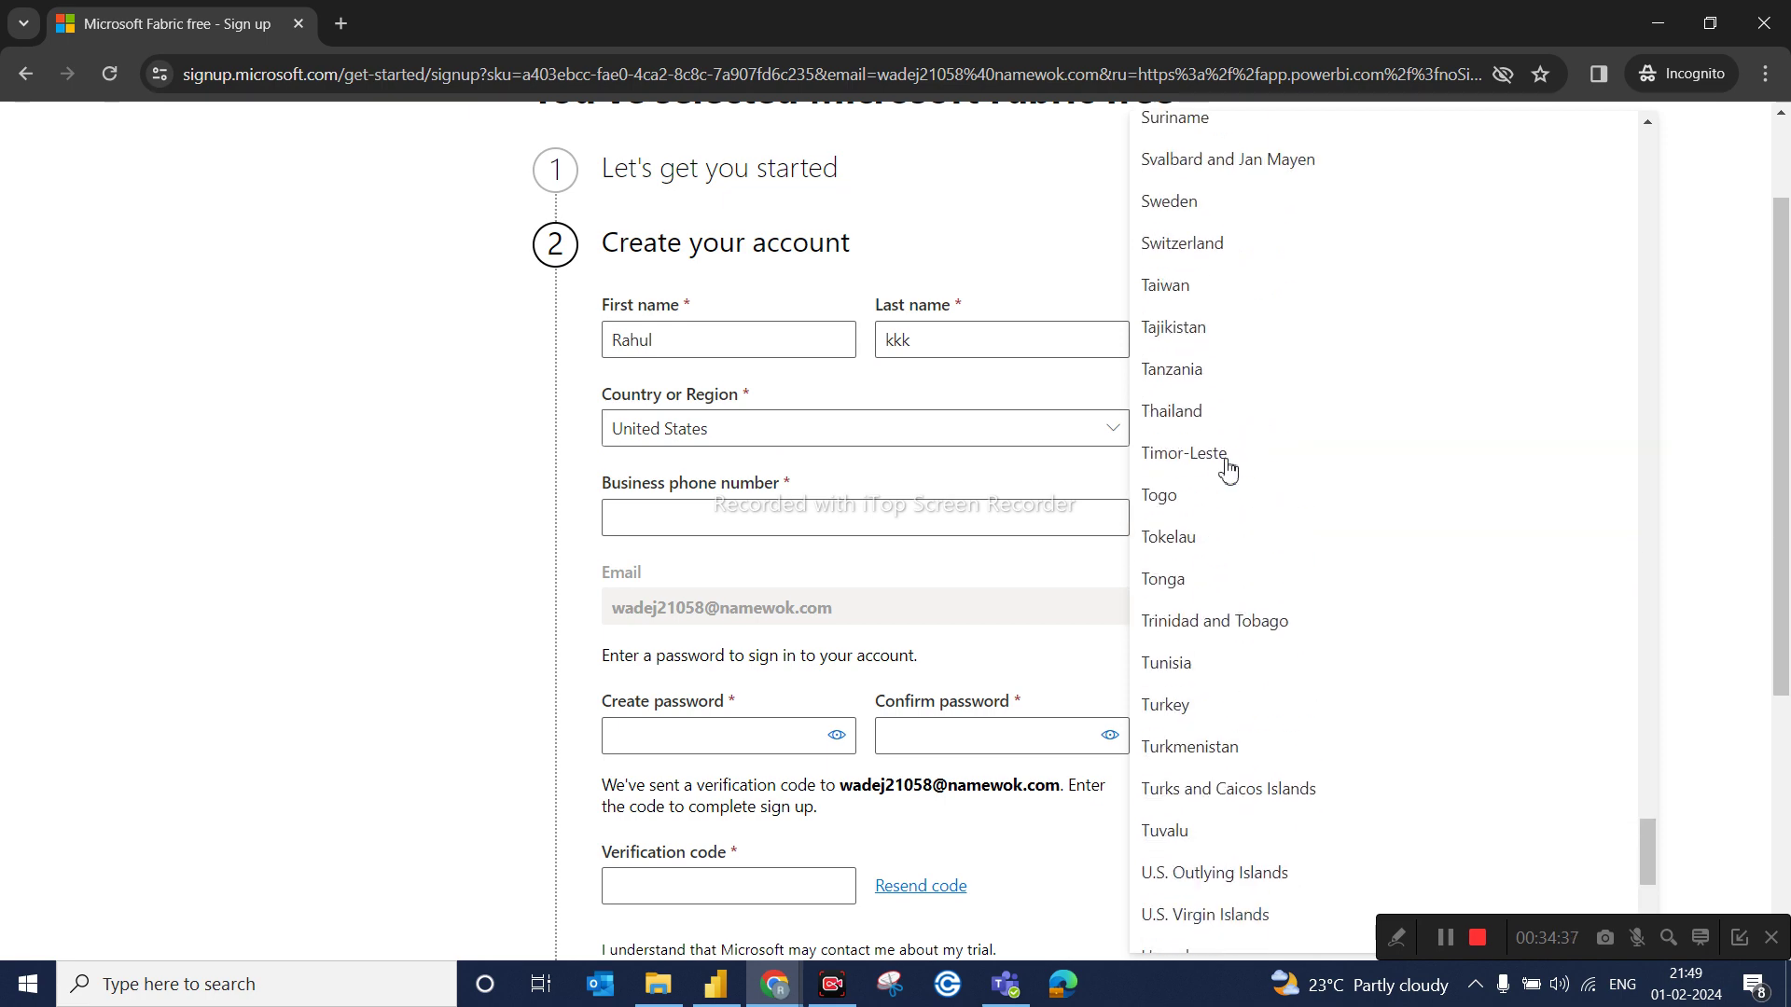
scroll(1227, 470, up, 20)
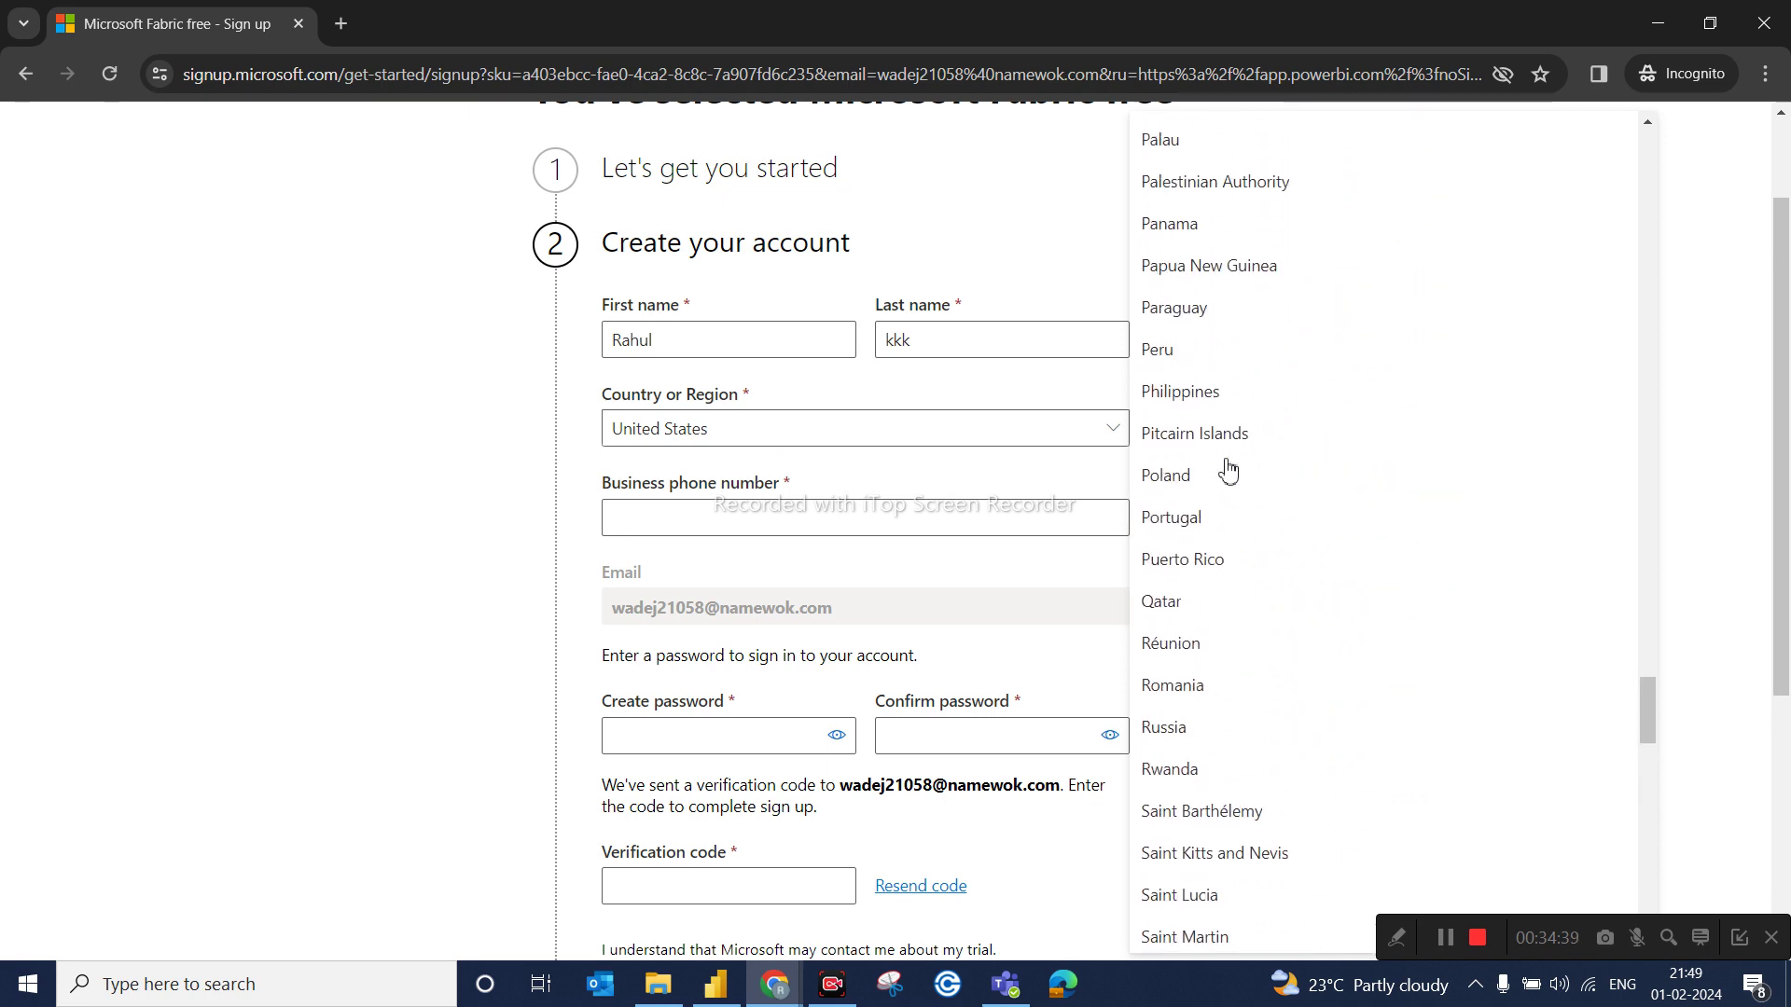
scroll(1227, 469, up, 2)
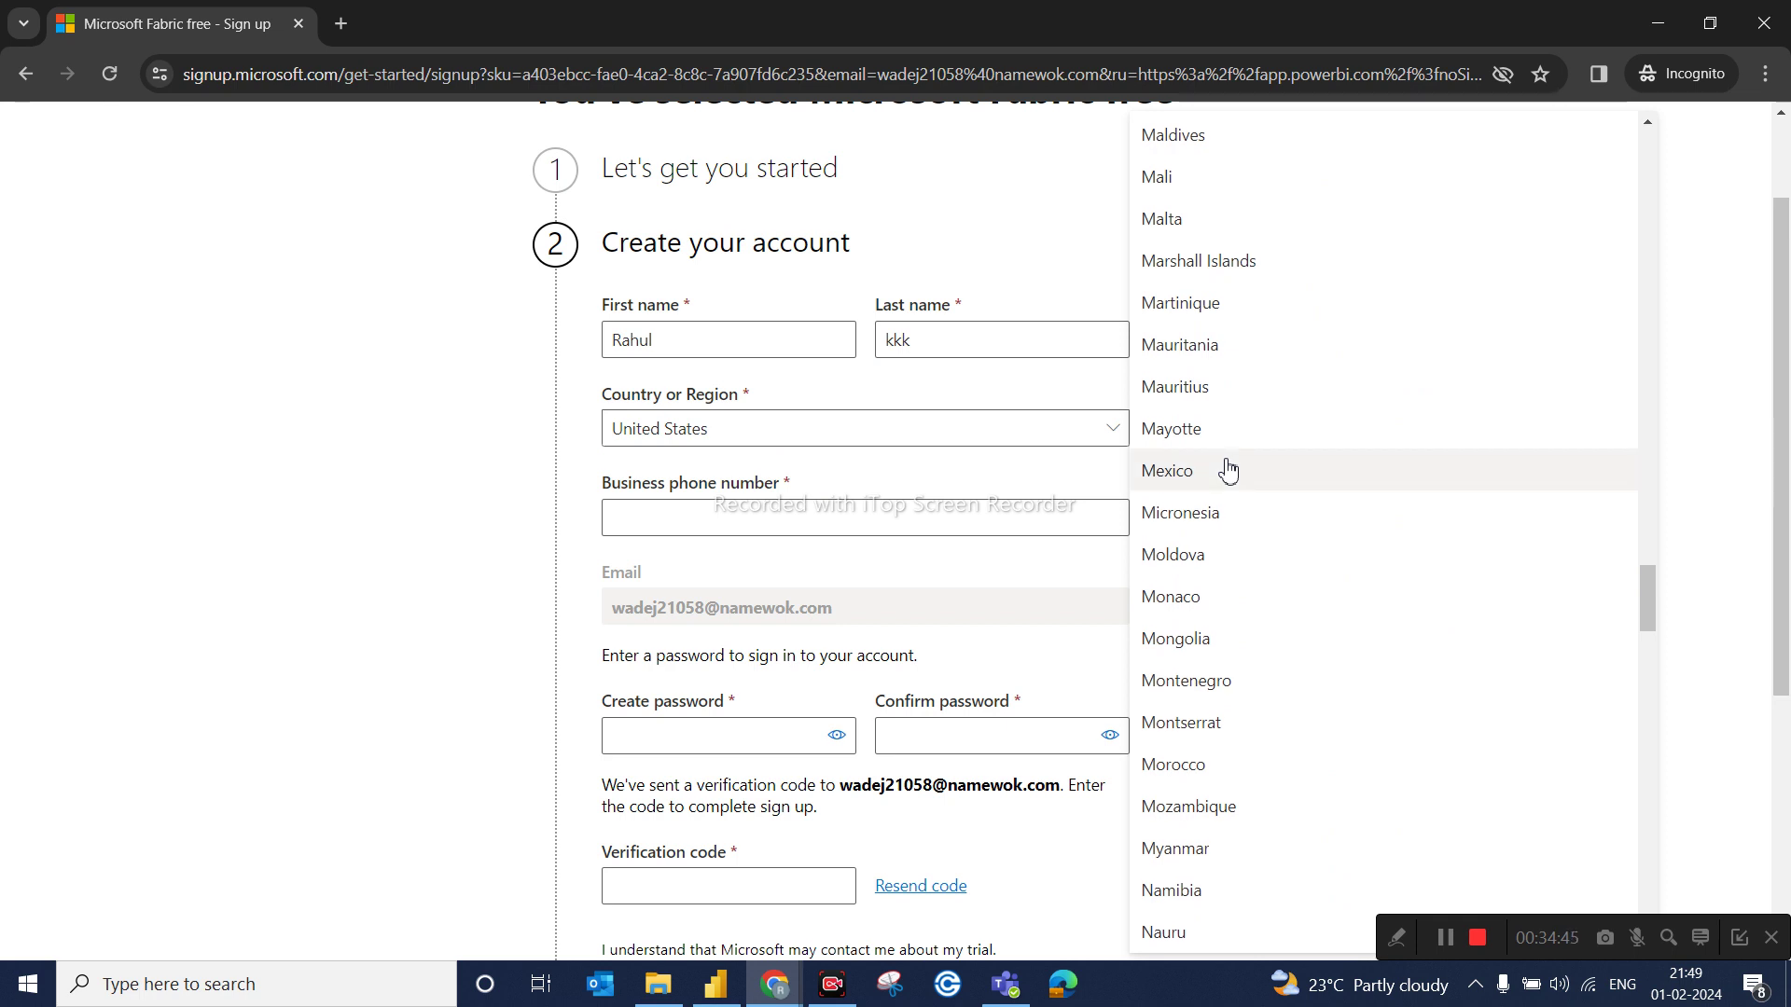
scroll(1228, 469, up, 2)
scroll(1227, 469, down, 20)
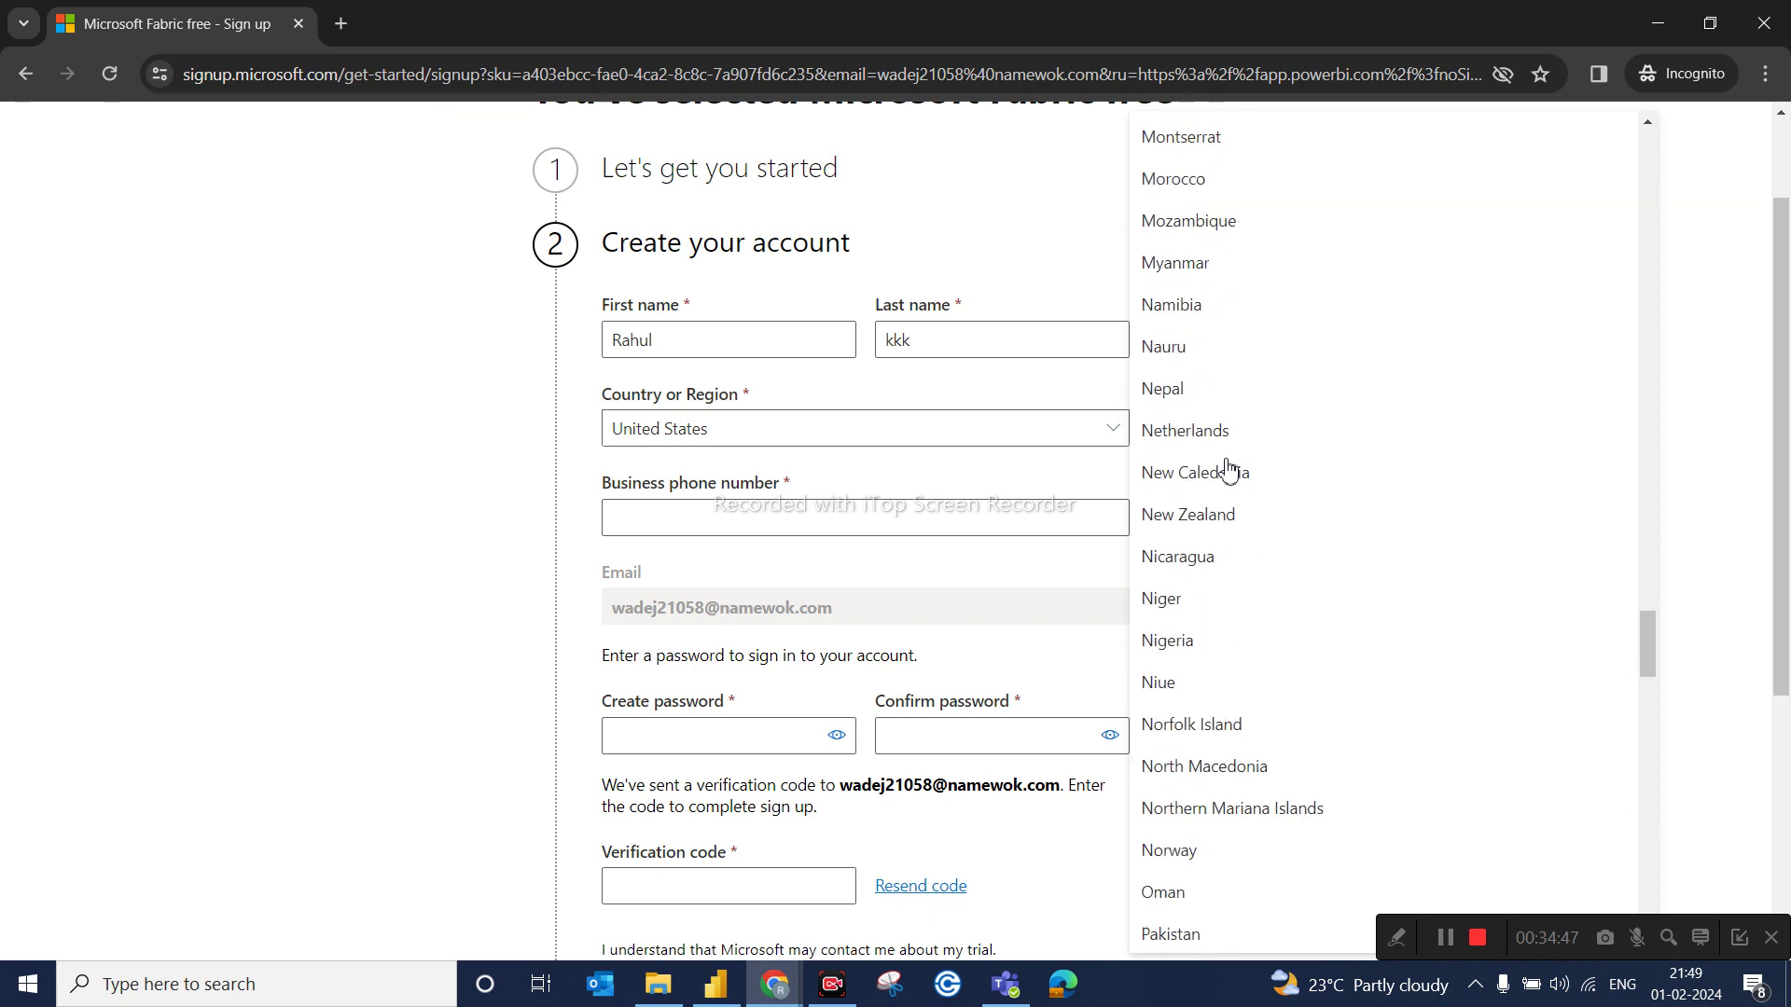
scroll(1227, 469, up, 20)
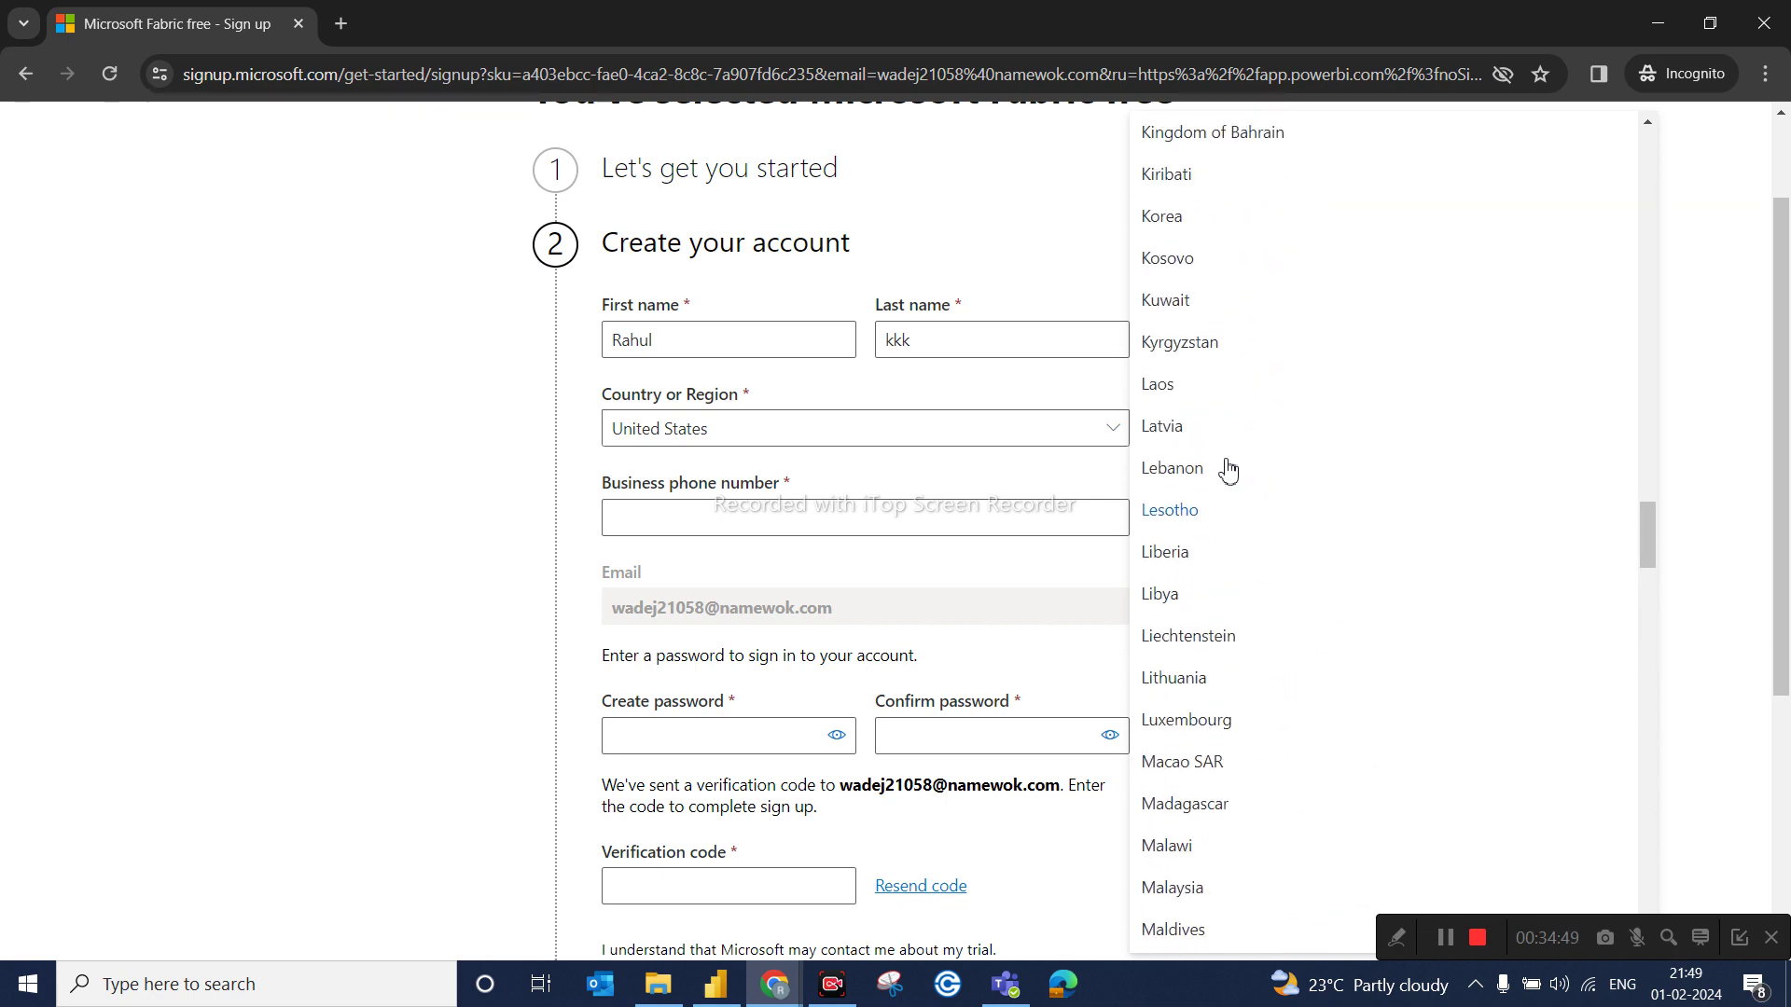
scroll(1227, 470, up, 12)
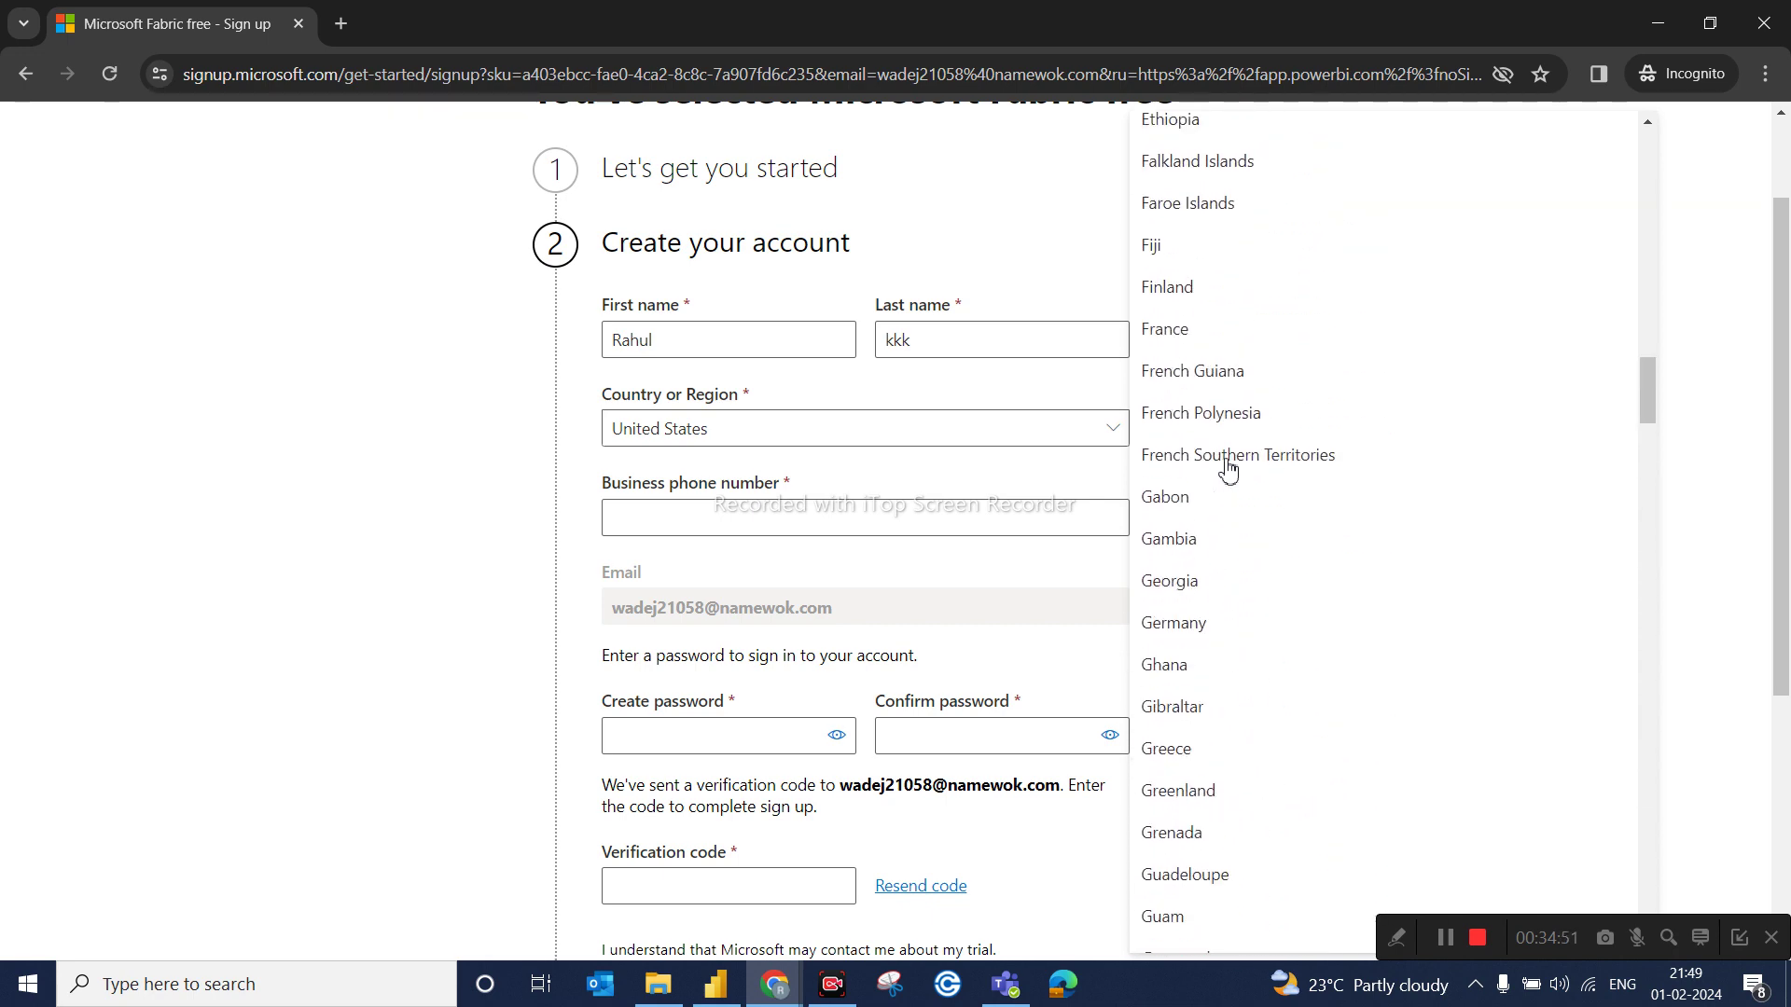
scroll(1227, 469, down, 6)
scroll(1227, 469, down, 6)
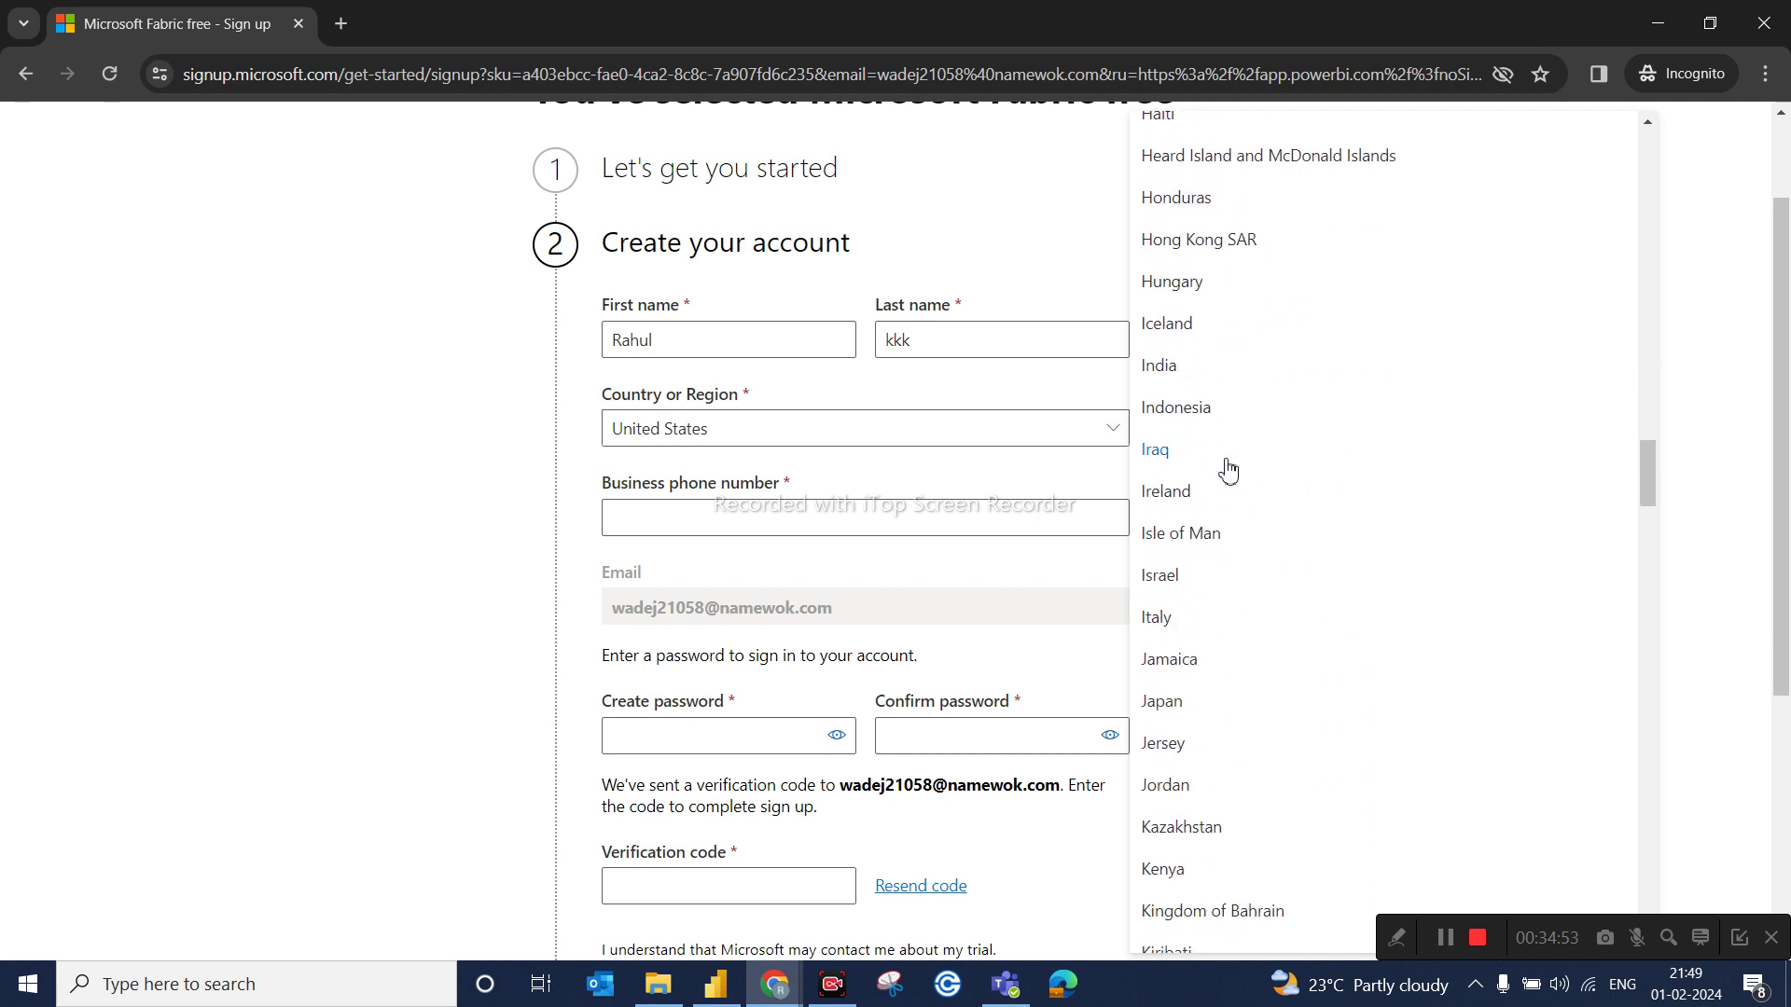
click(1195, 372)
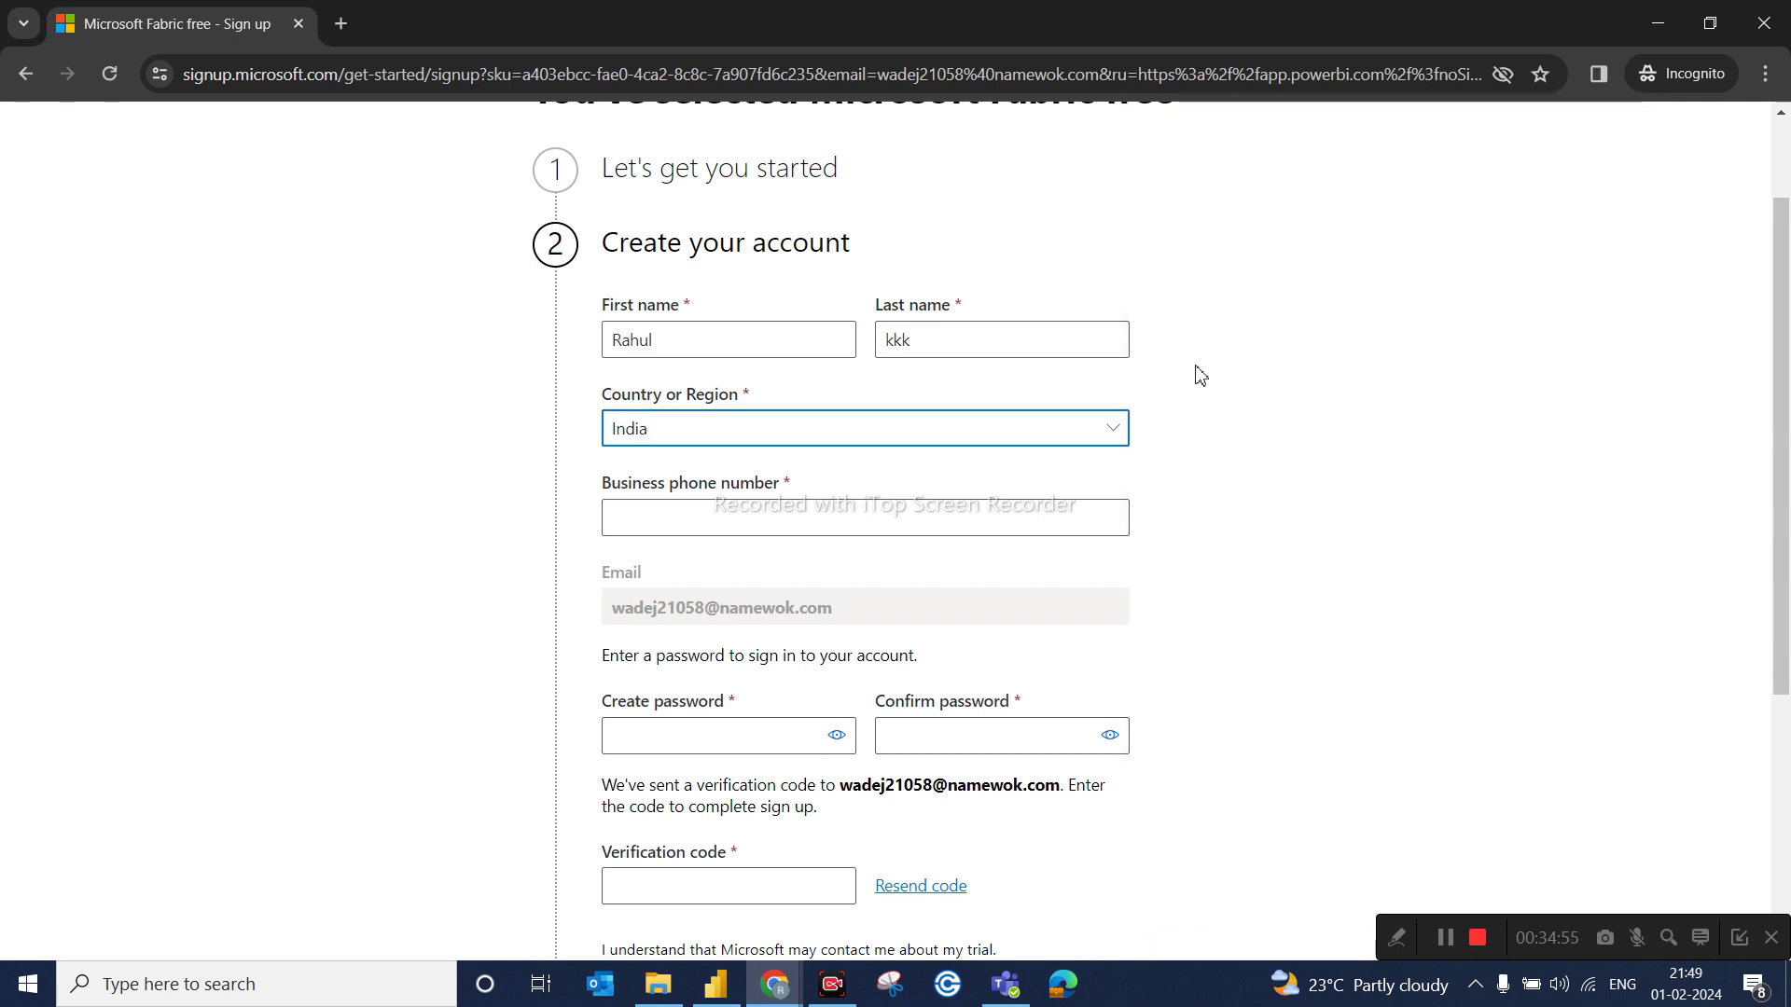
- Enter the business phone number on the sign-up form
click(723, 512)
text(123456789)
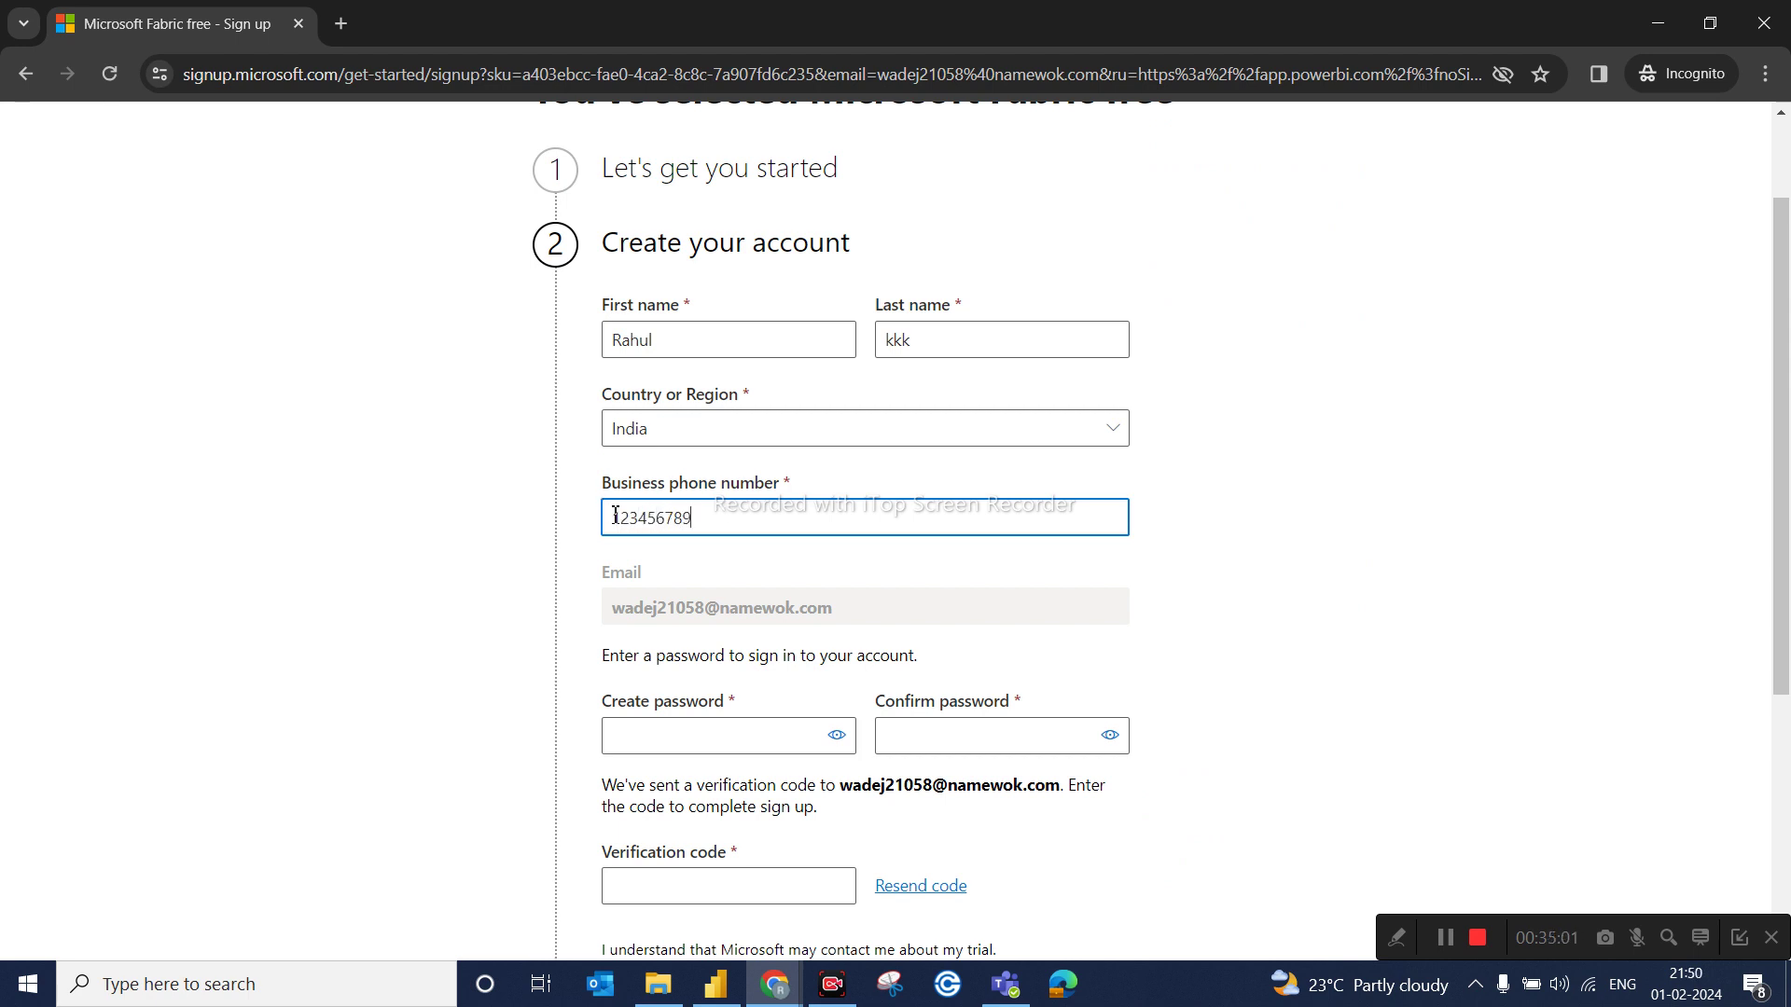
click(615, 515)
text(0)
- Enter the account password in Create password and Confirm password, then select the Verification code box
click(726, 736)
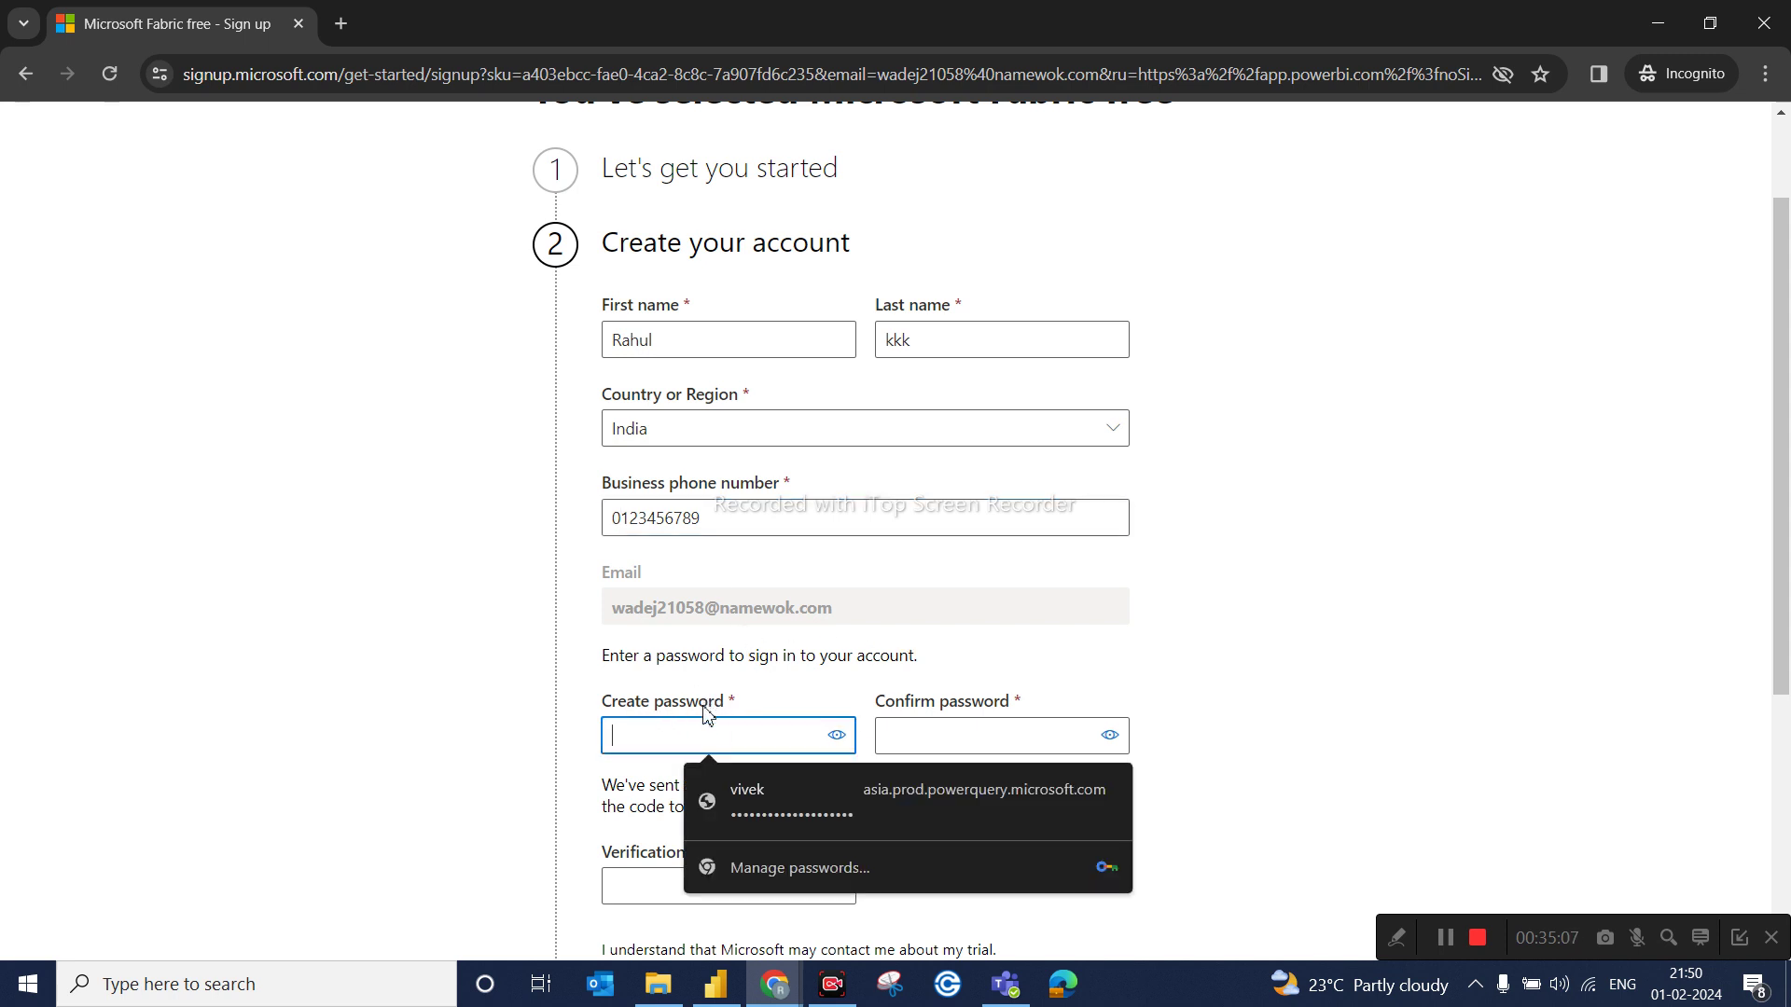
click(641, 724)
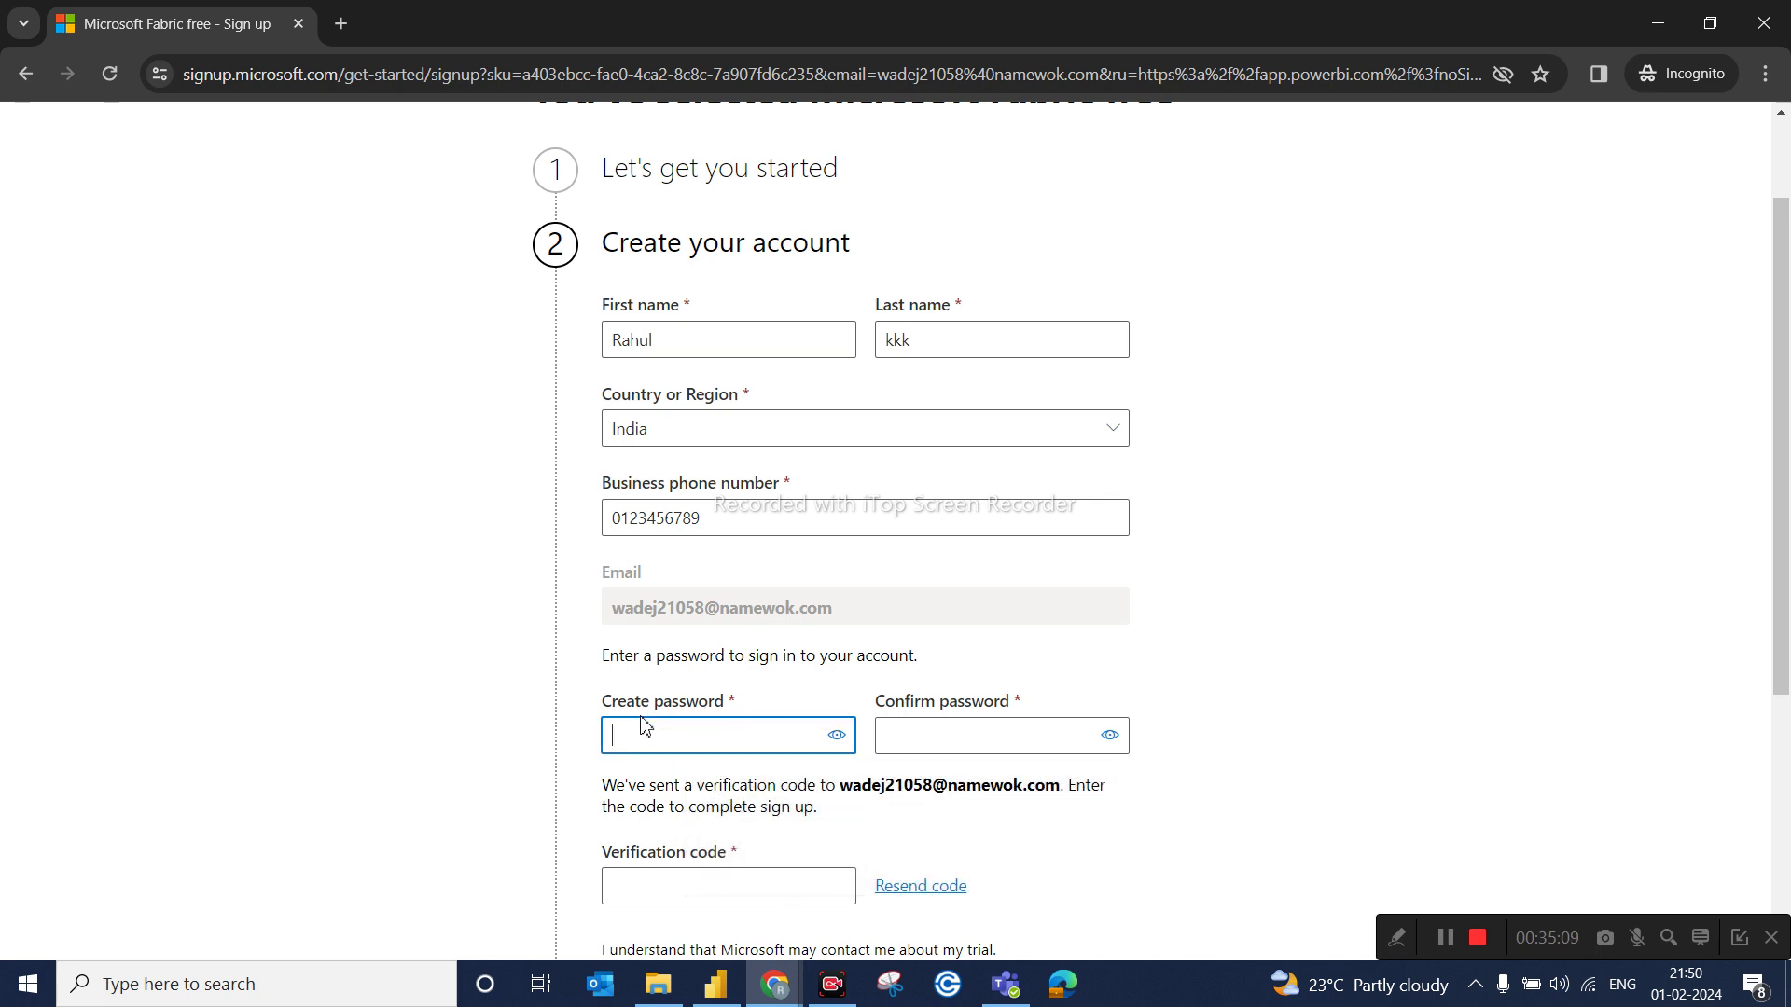
click(644, 737)
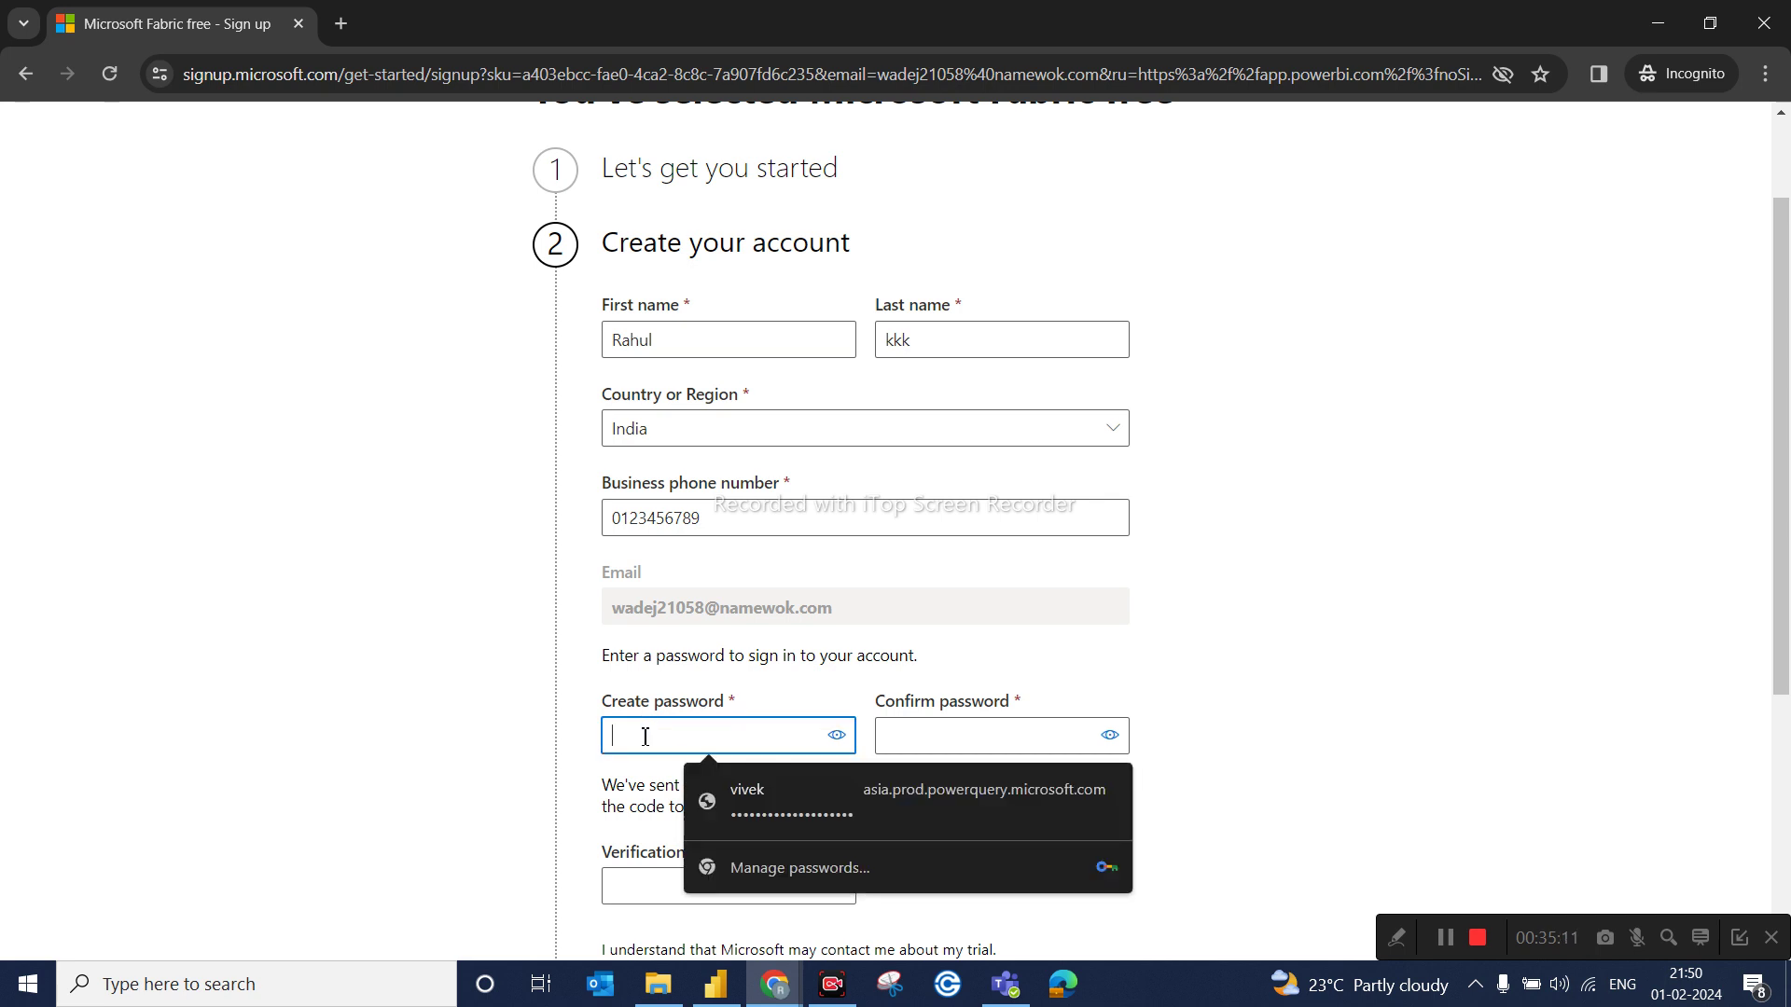
text(•)
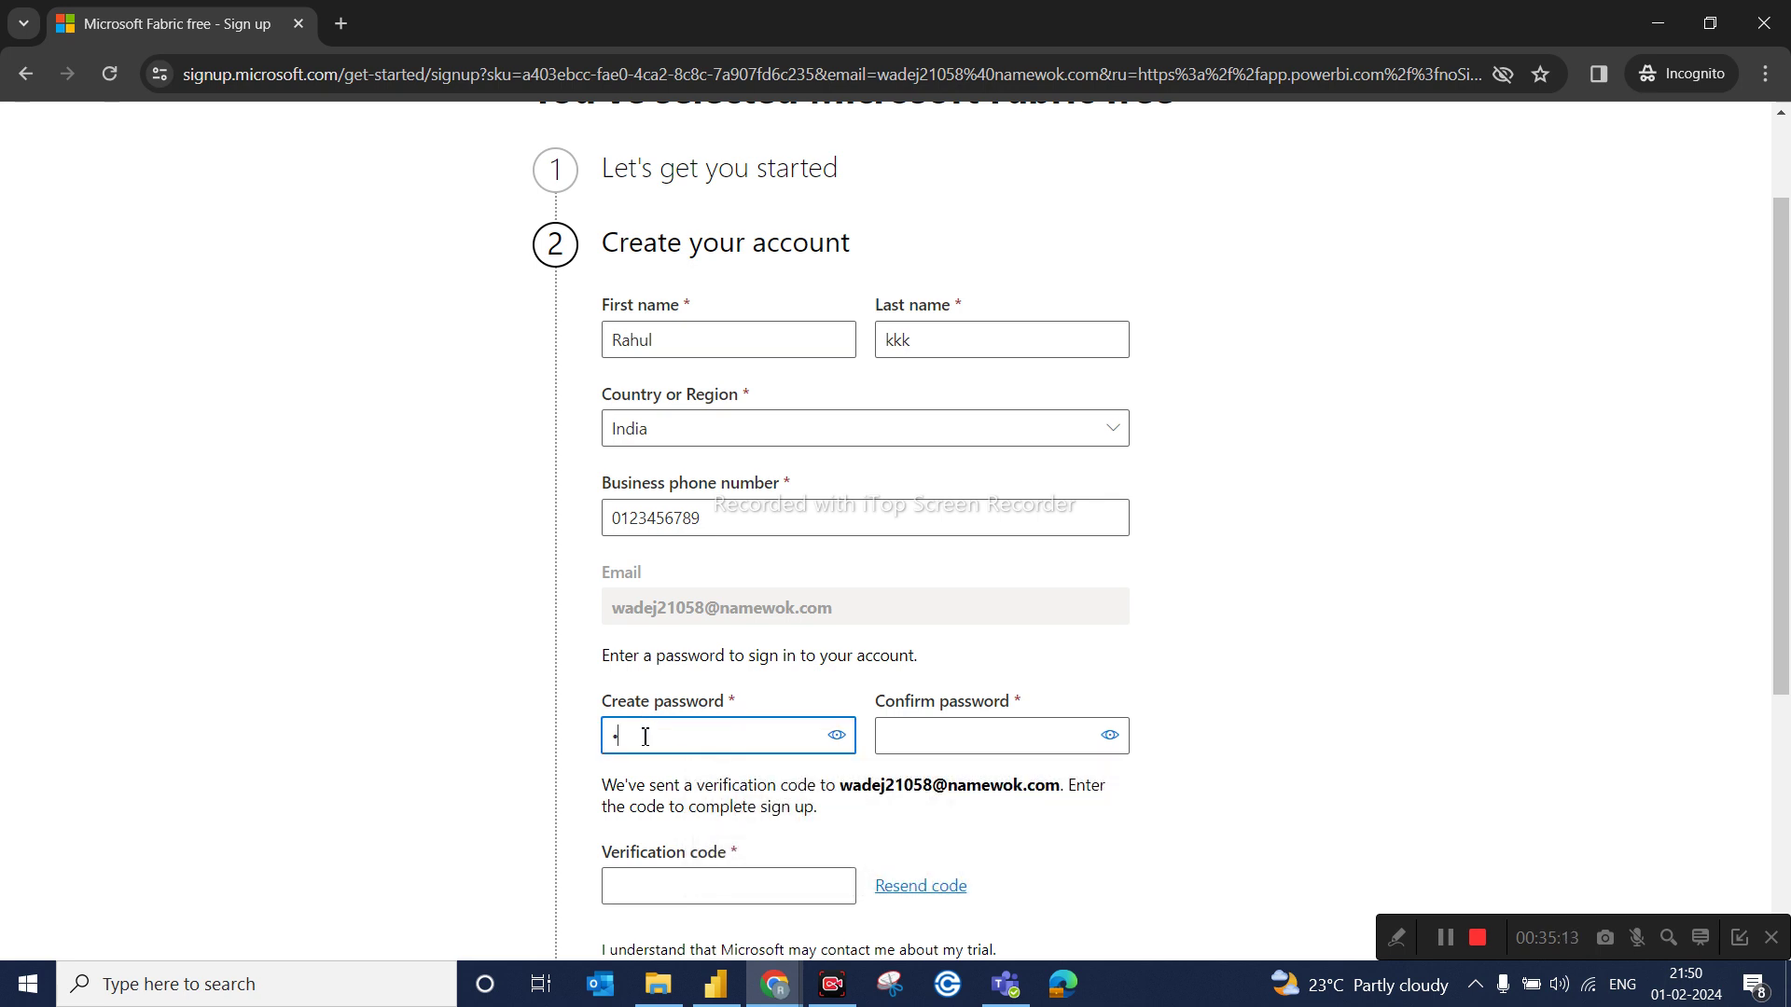
click(644, 736)
click(934, 749)
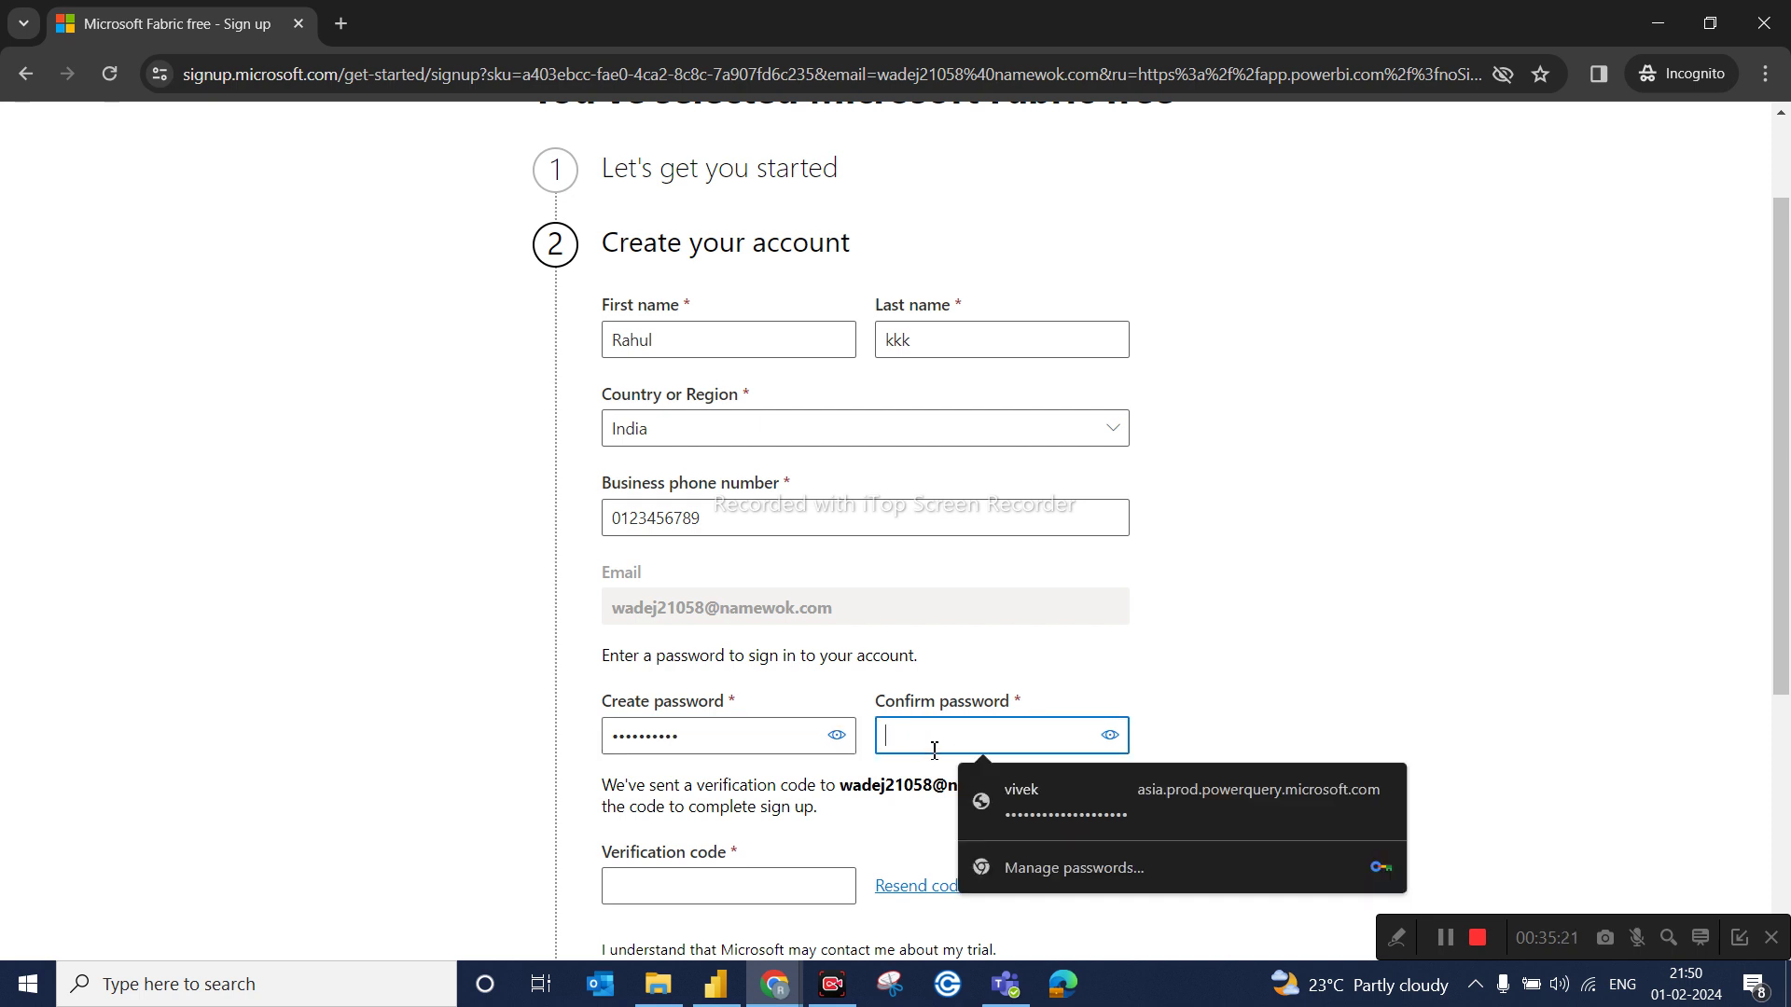
text(R)
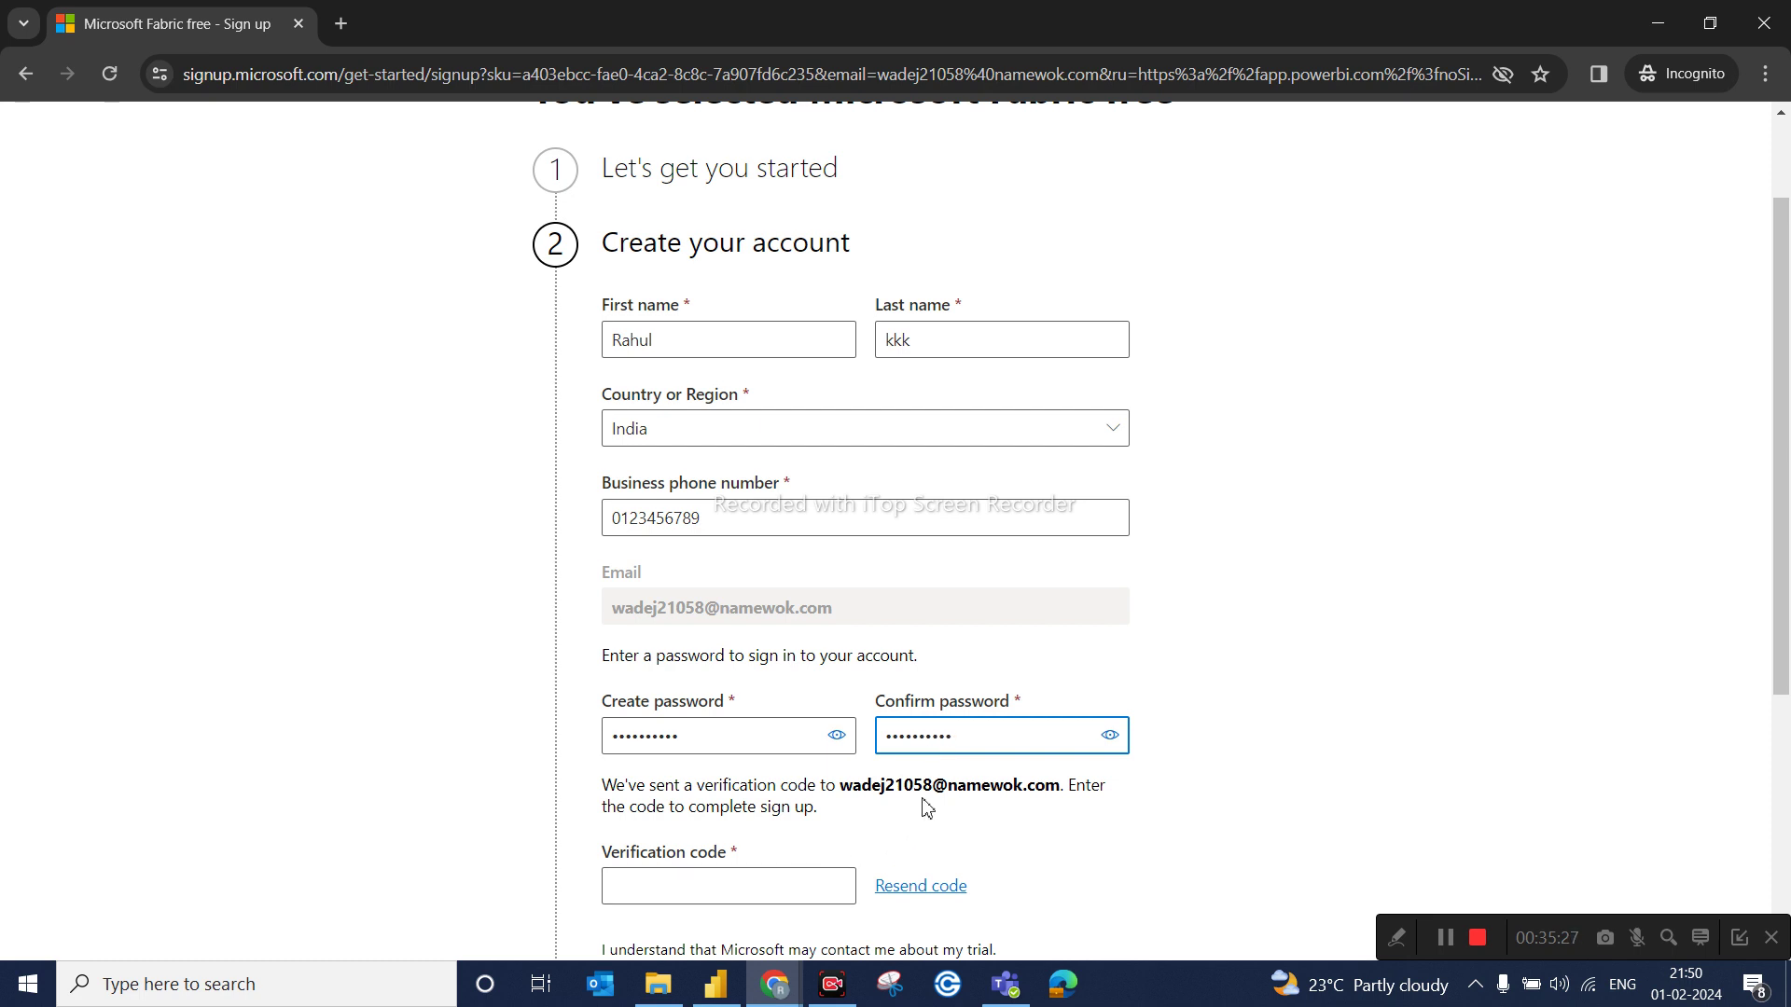
scroll(952, 821, down, 2)
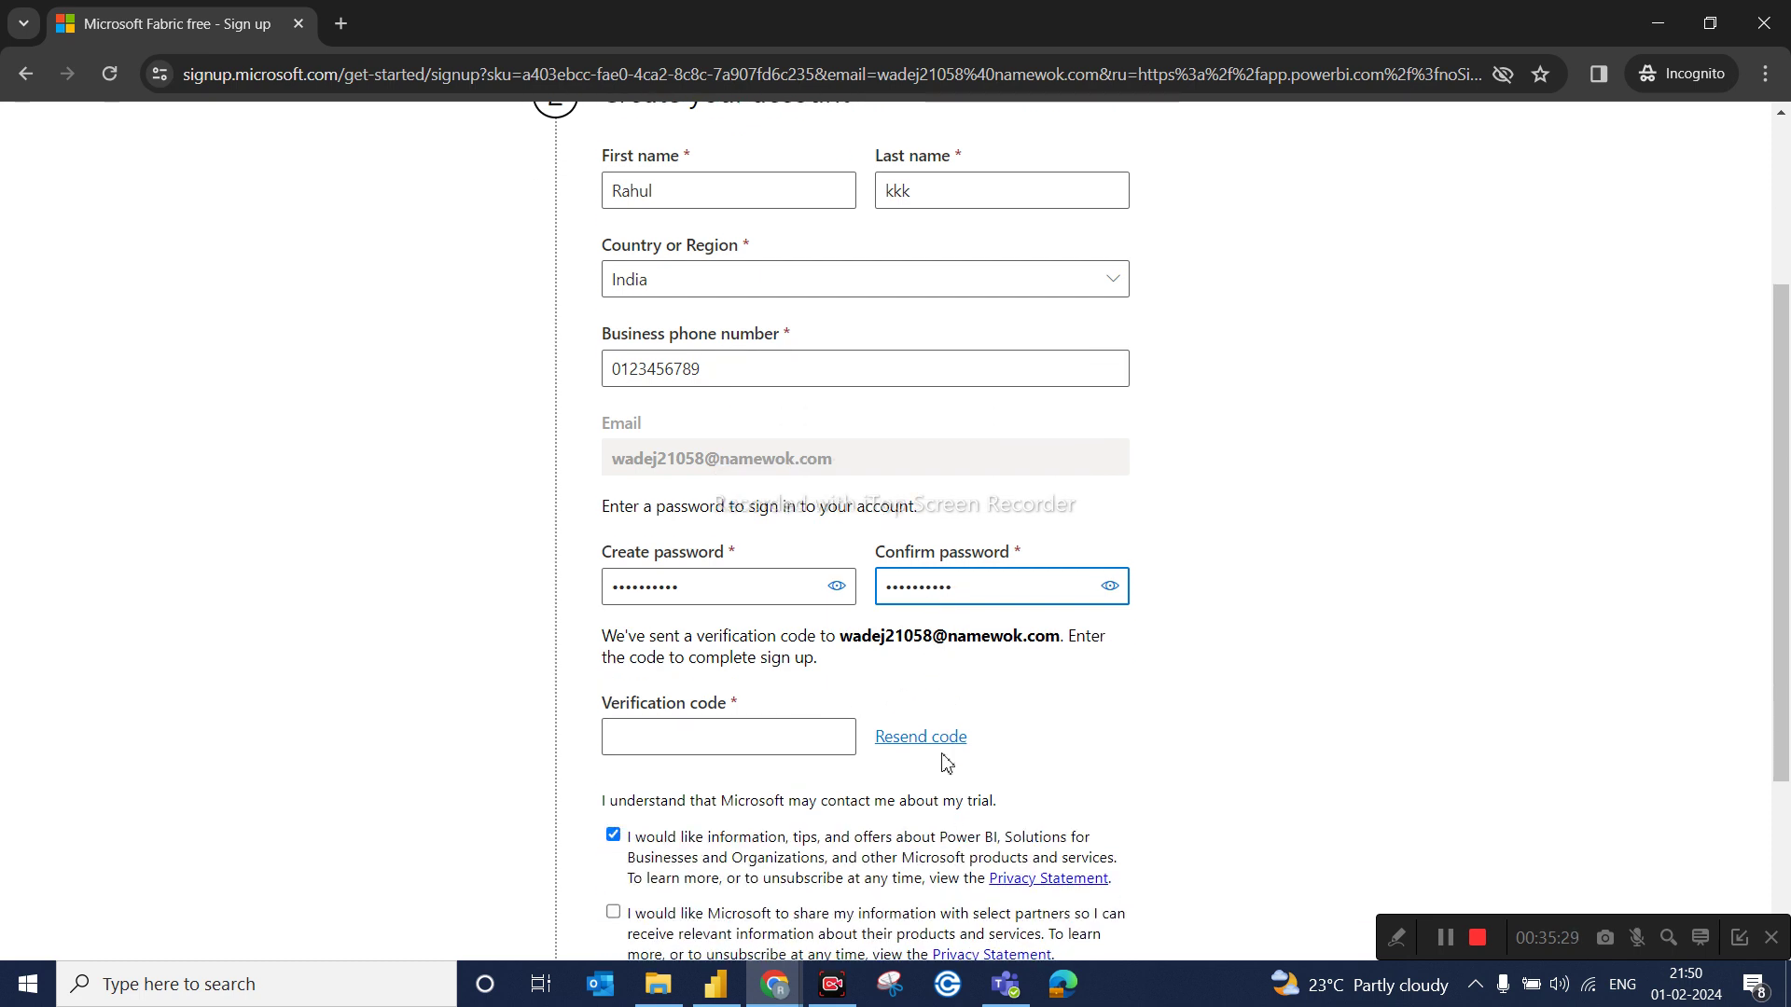
click(1009, 695)
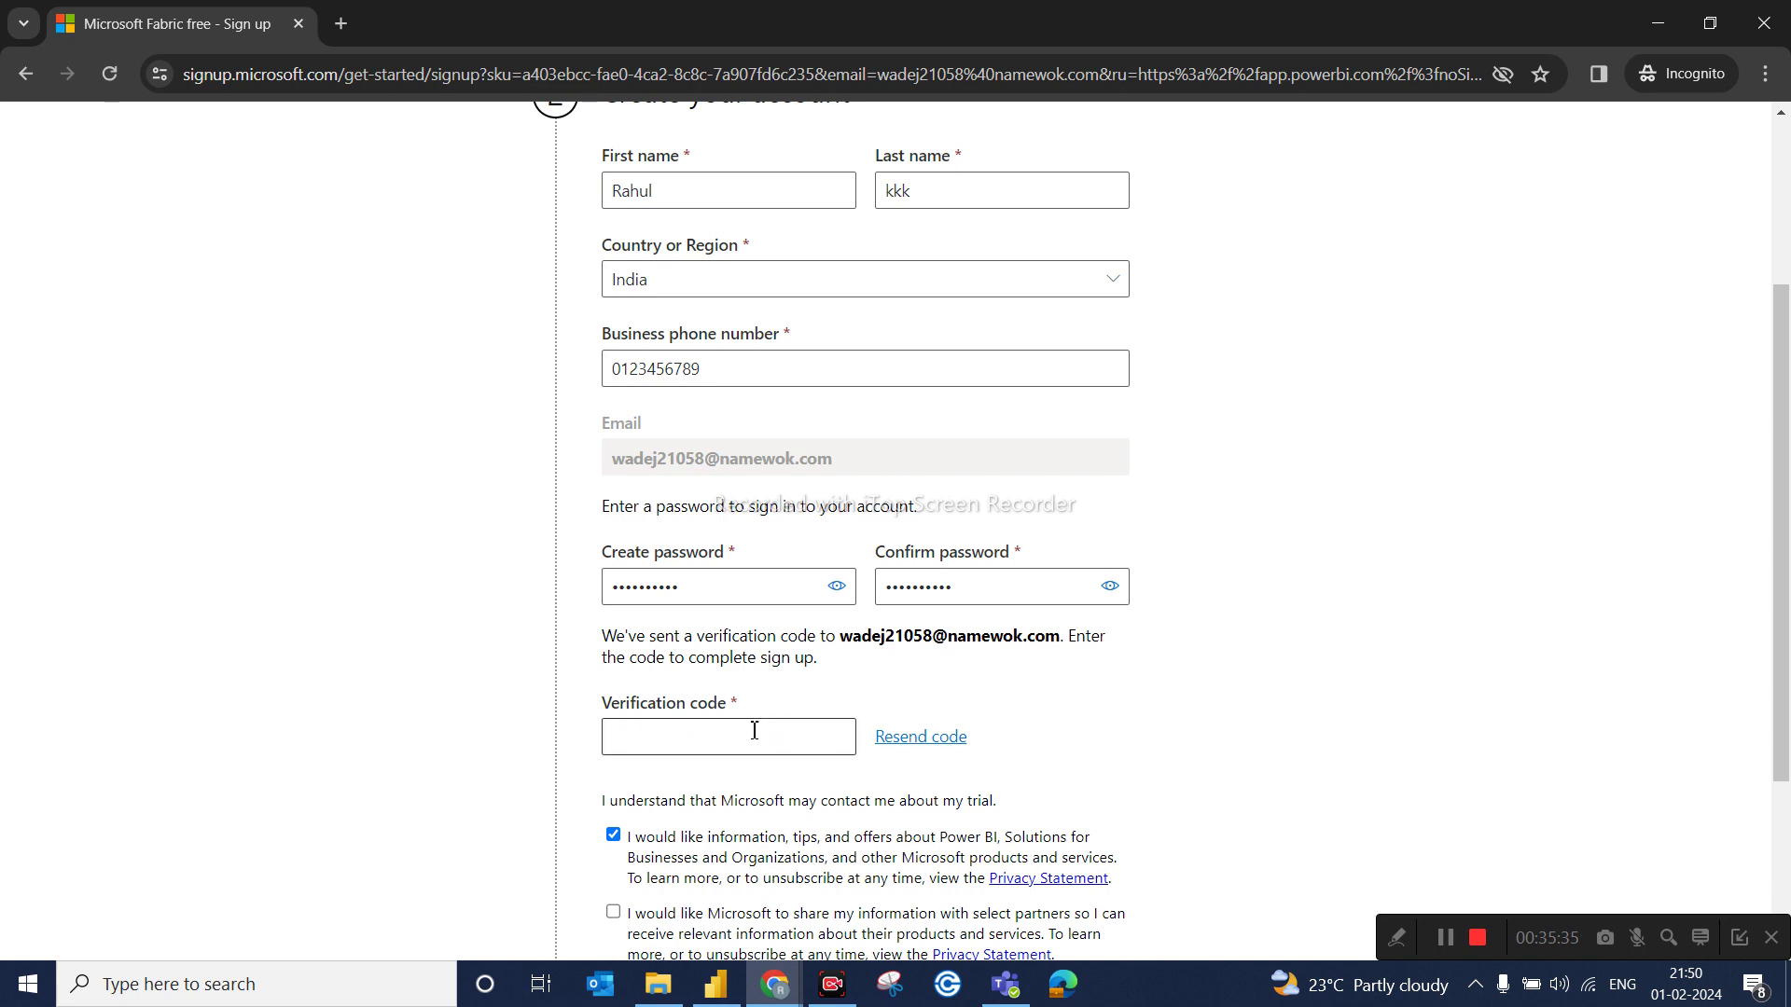
click(708, 737)
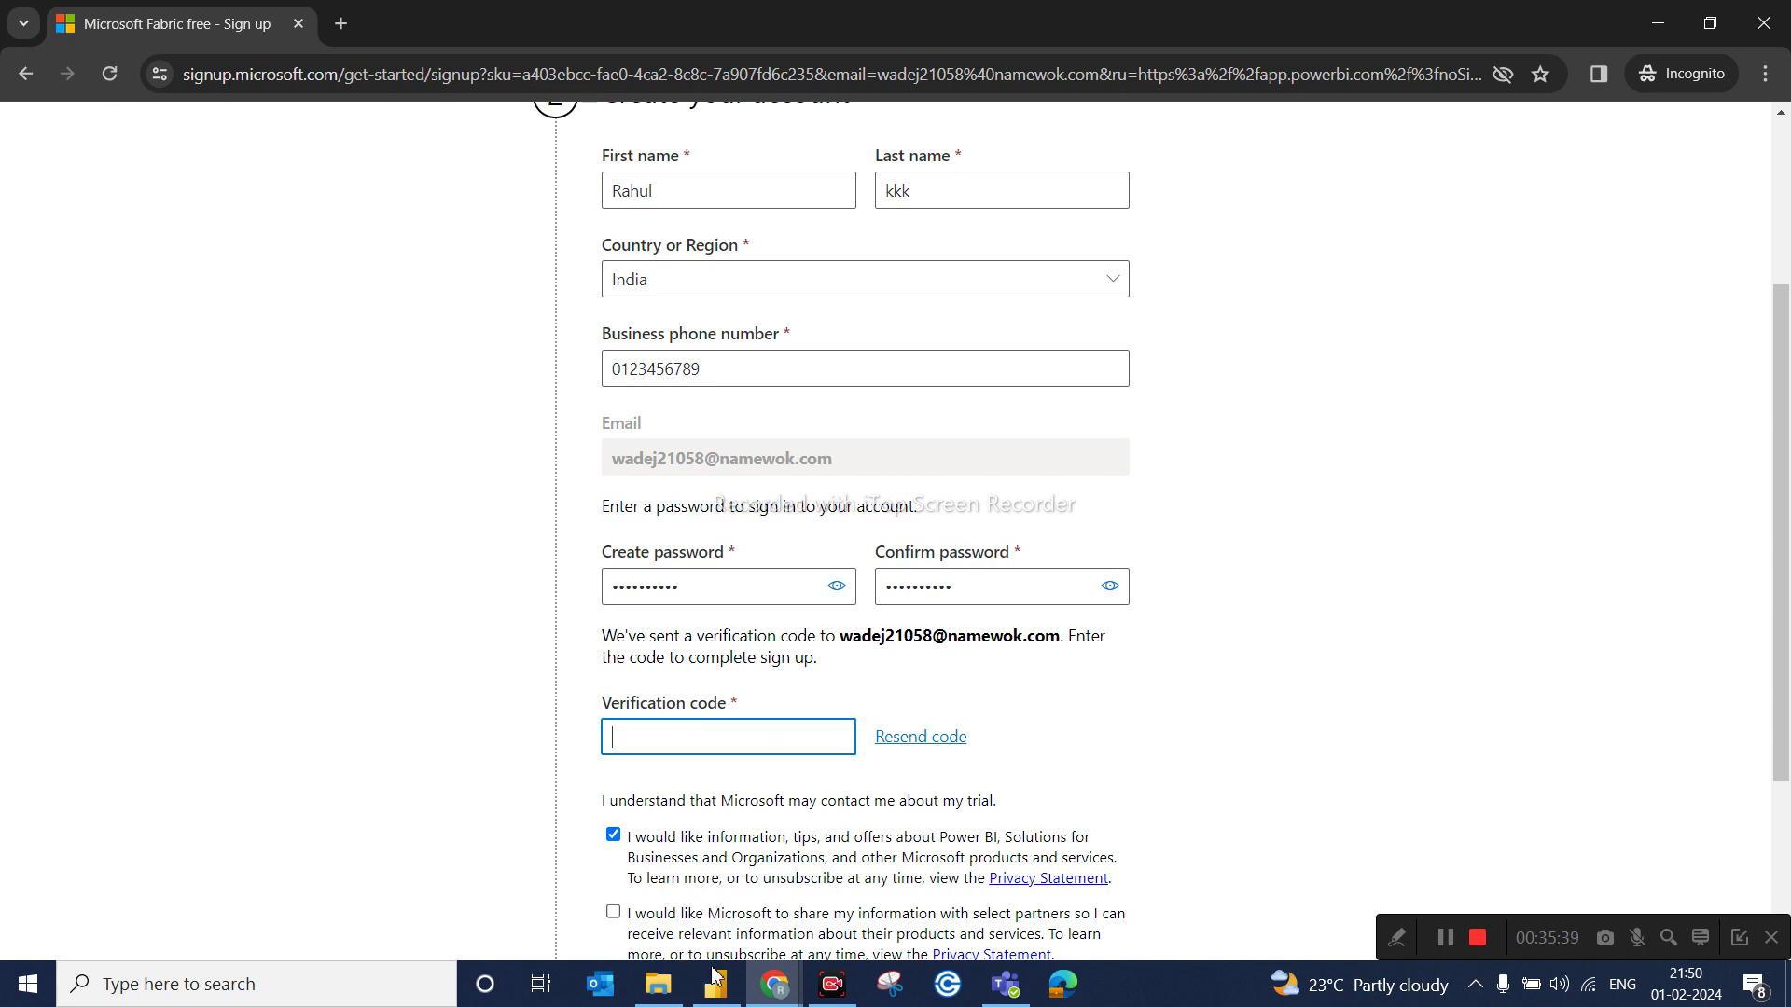
click(774, 984)
- Open the Temp Mail inbox to read Microsoft Azure's Fabric verification code email, then return to sign-up
click(633, 893)
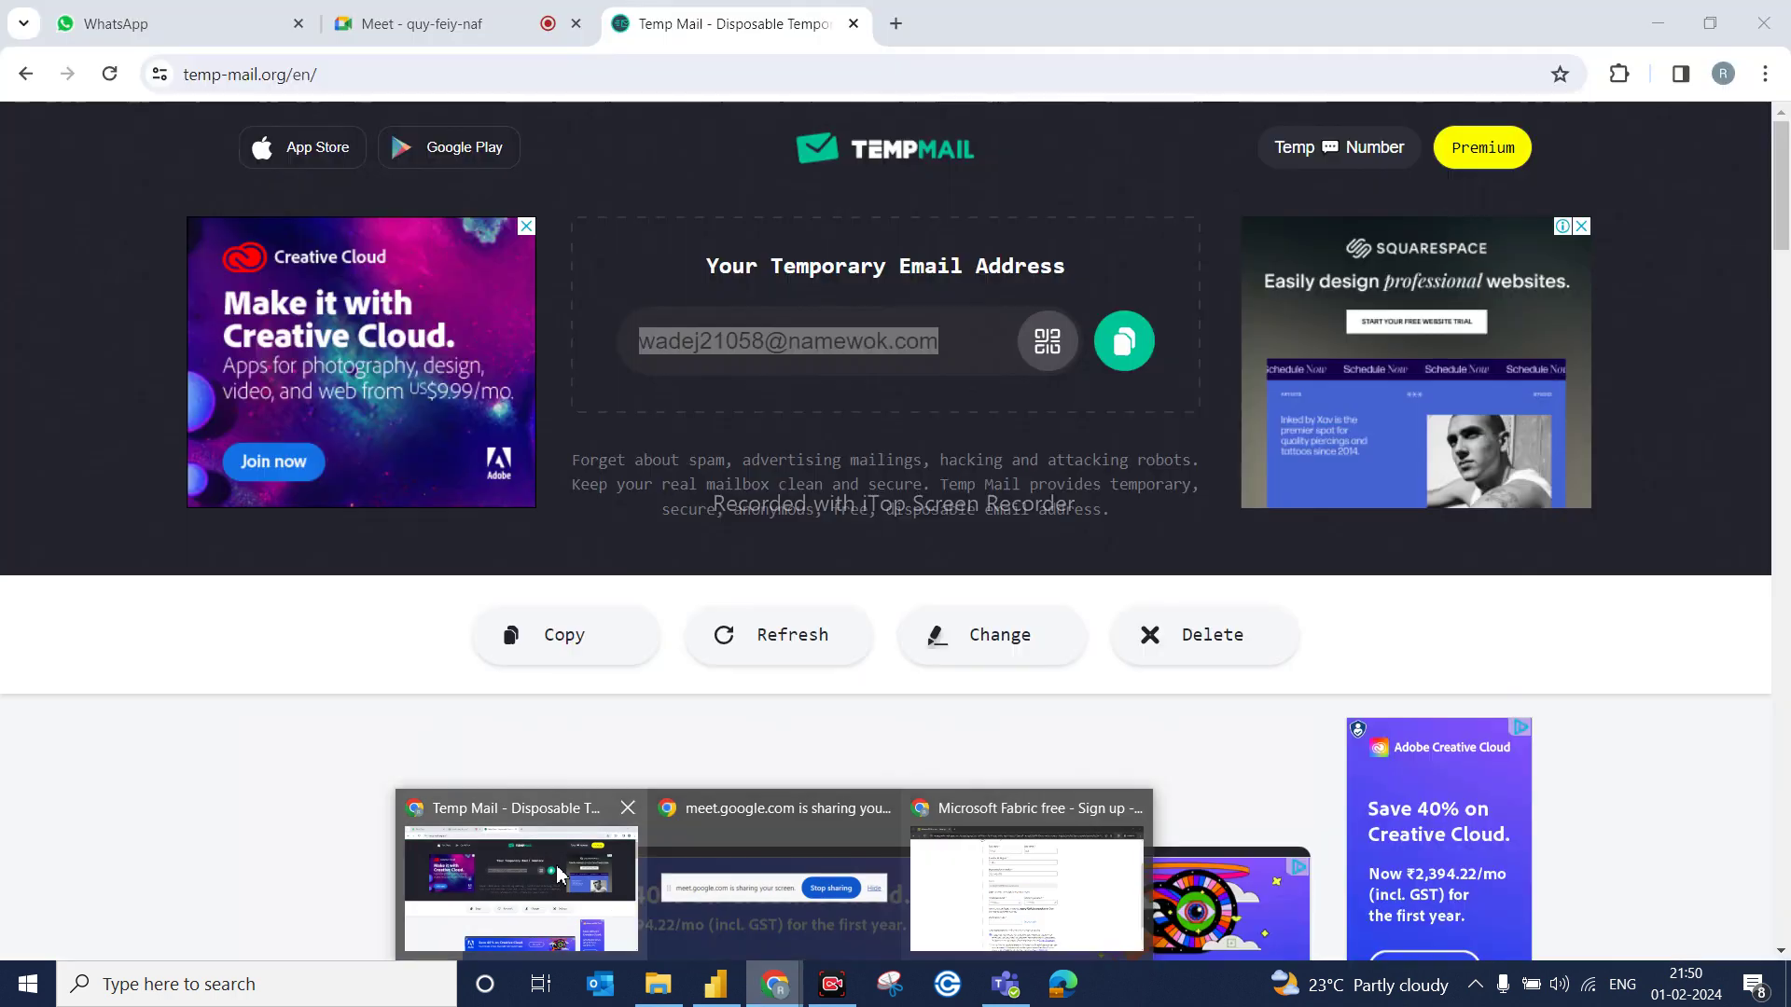
scroll(761, 715, down, 3)
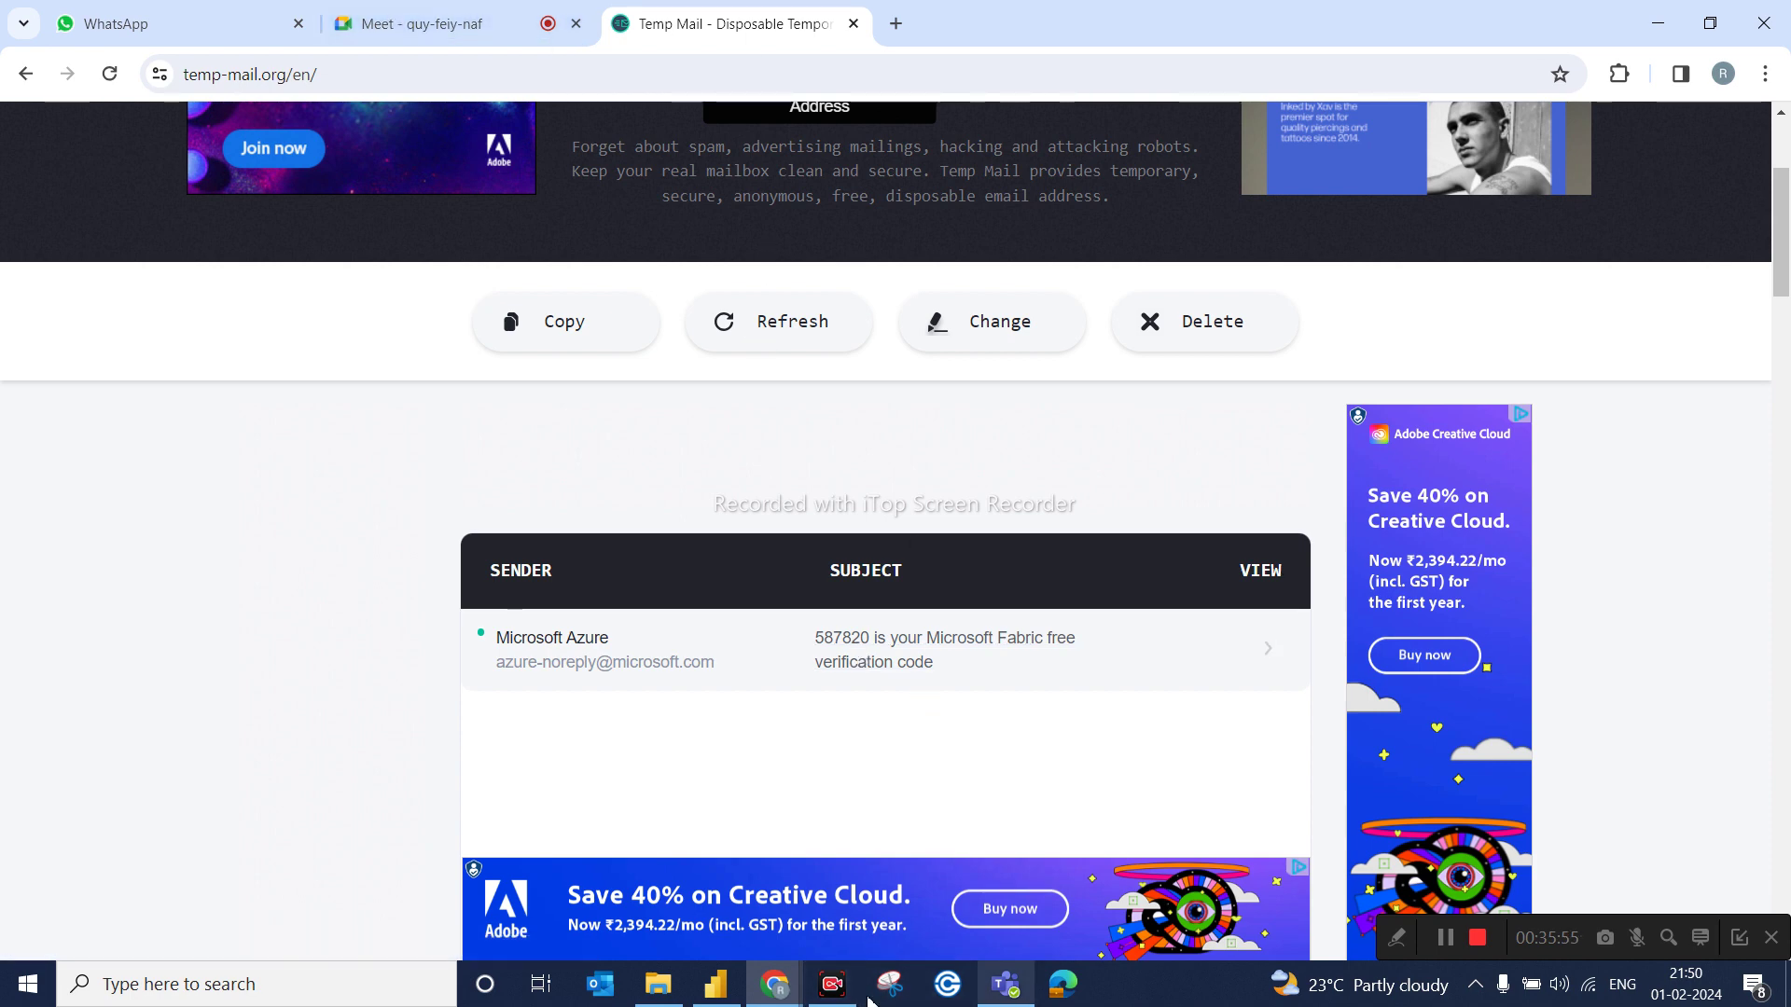
mouse_move(772, 981)
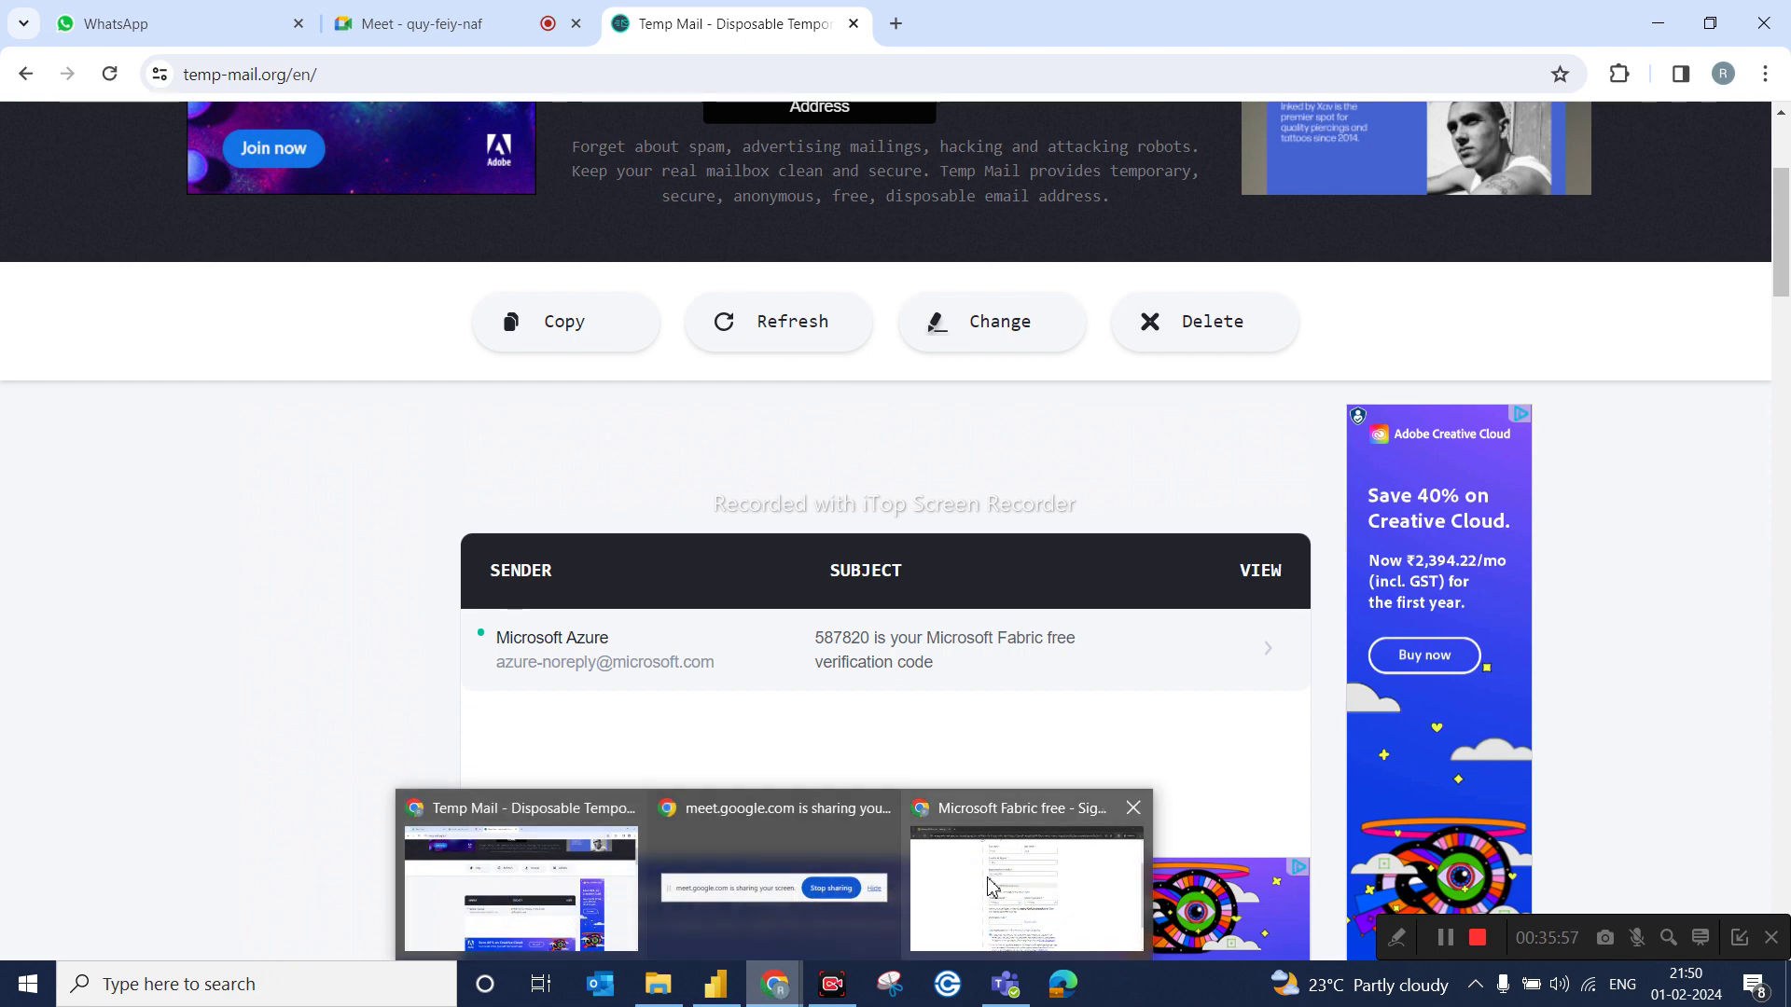
click(991, 886)
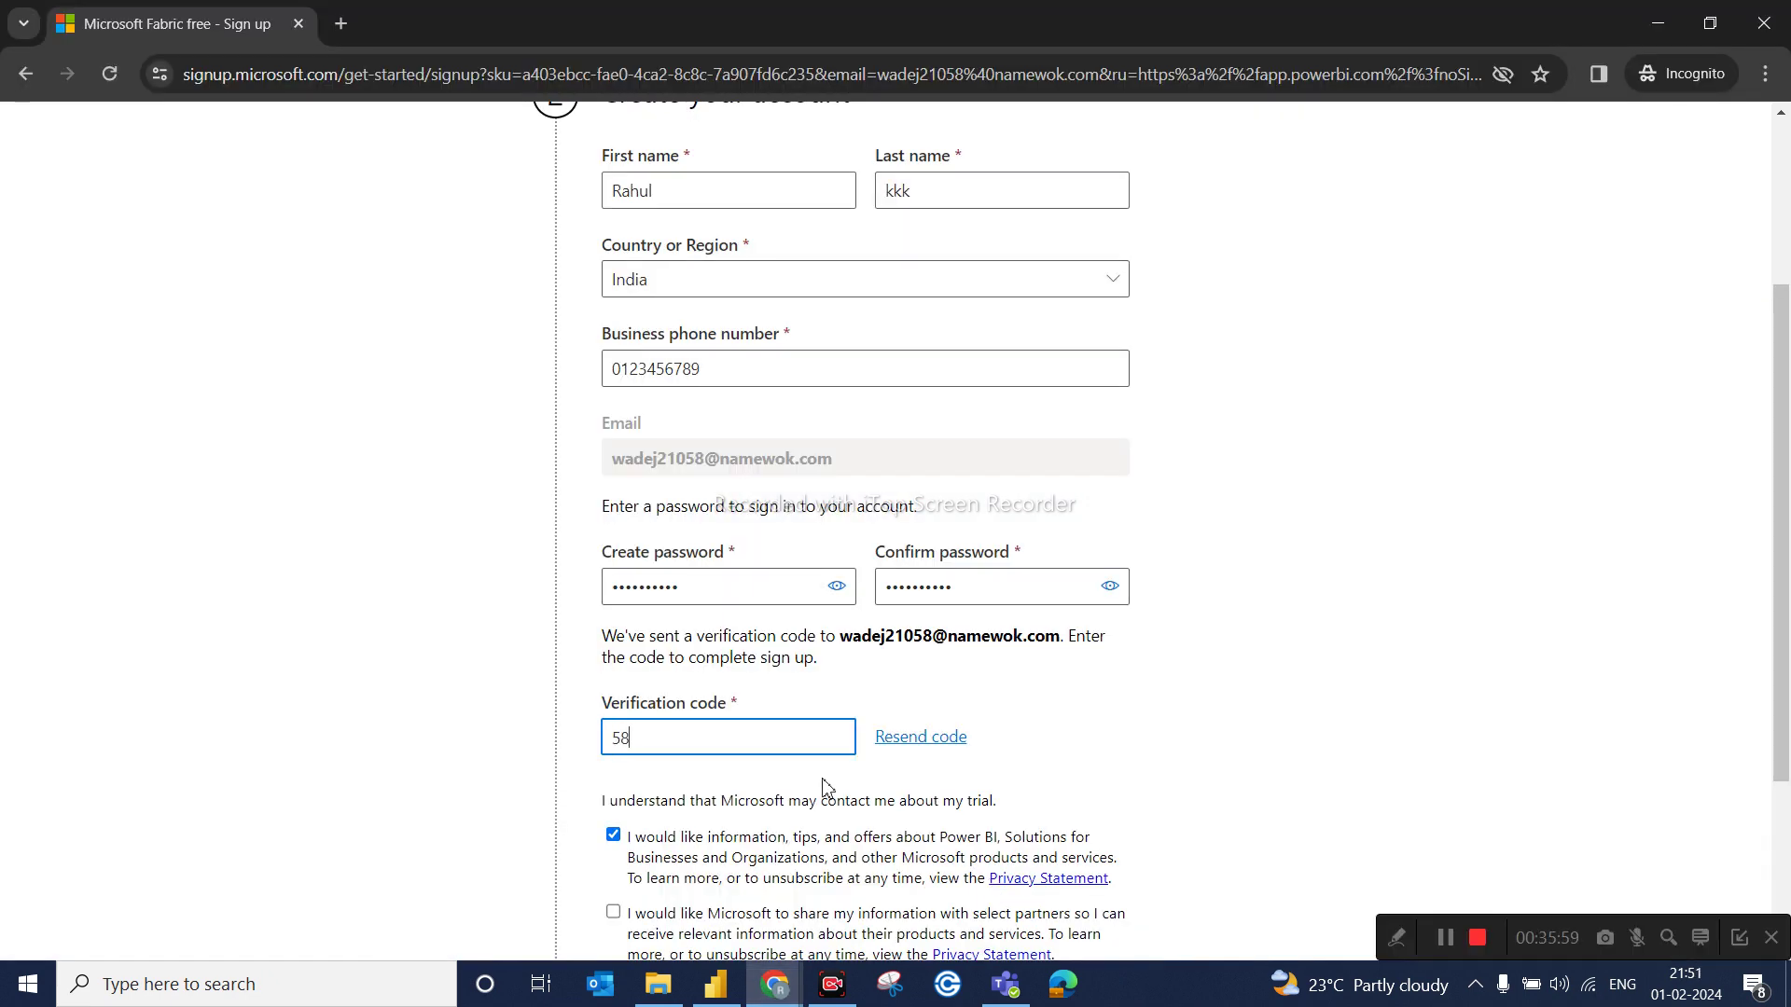
- Enter the verification code, opt out of Microsoft marketing, and finish the Fabric free sign-up
scroll(956, 784, down, 3)
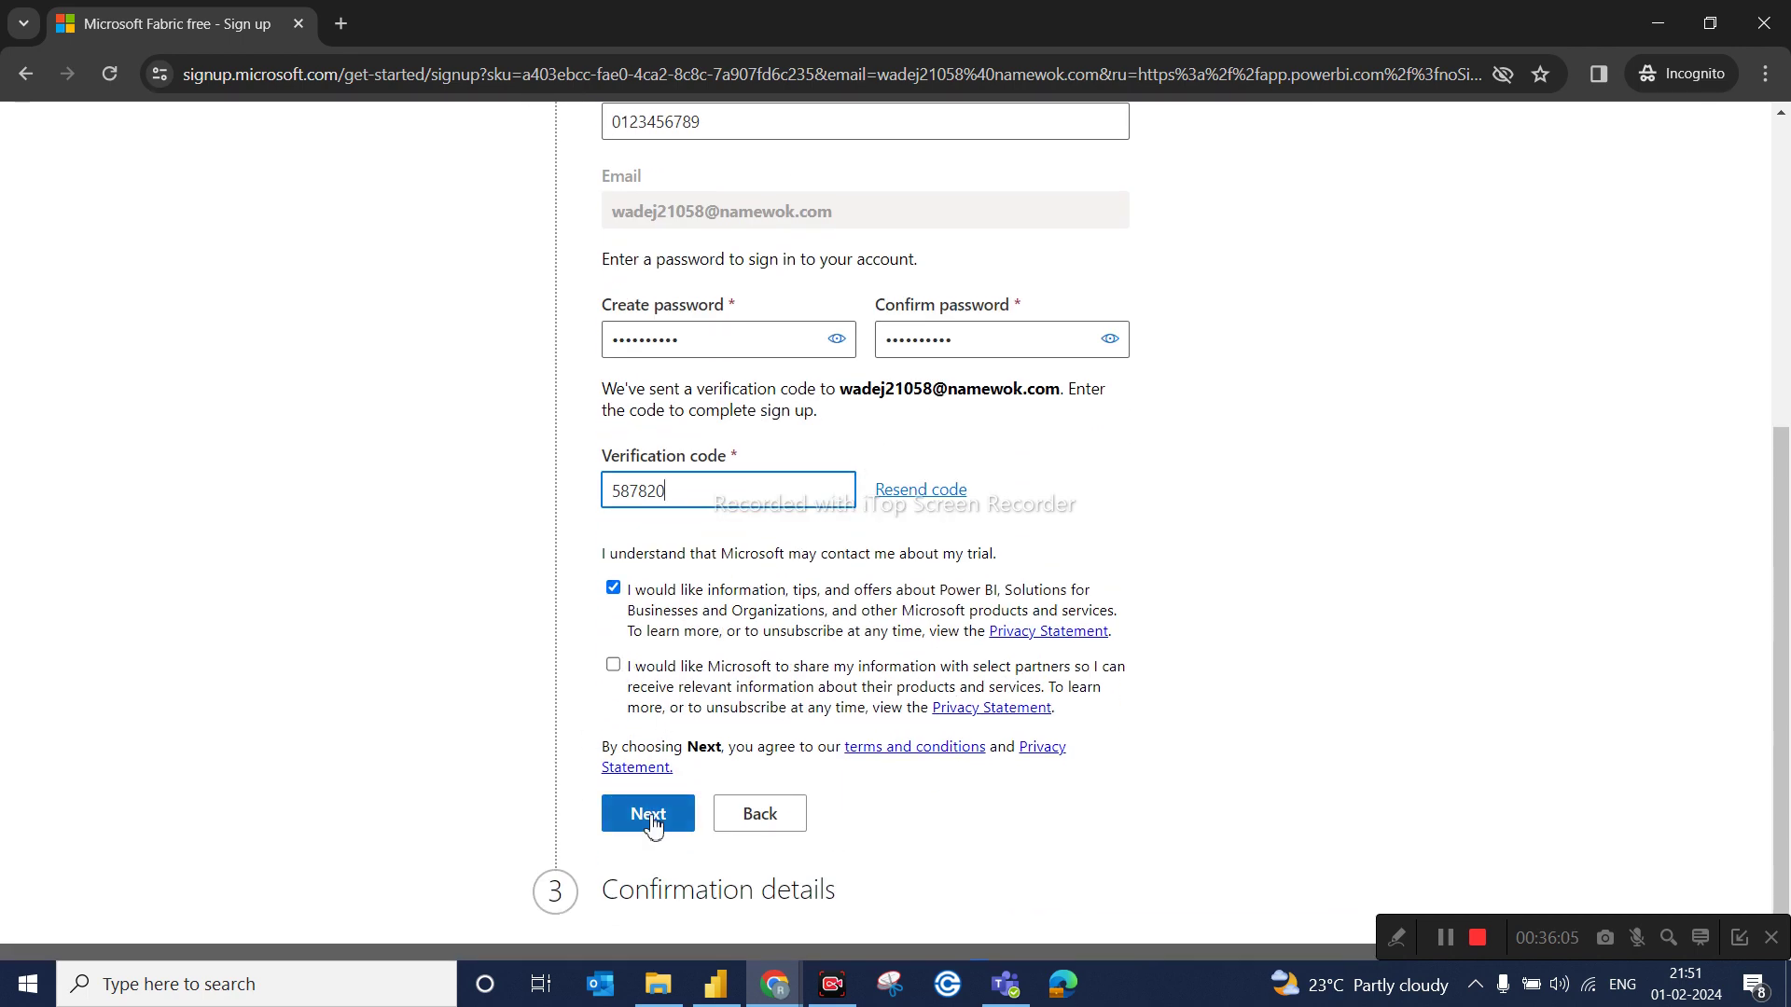
click(615, 597)
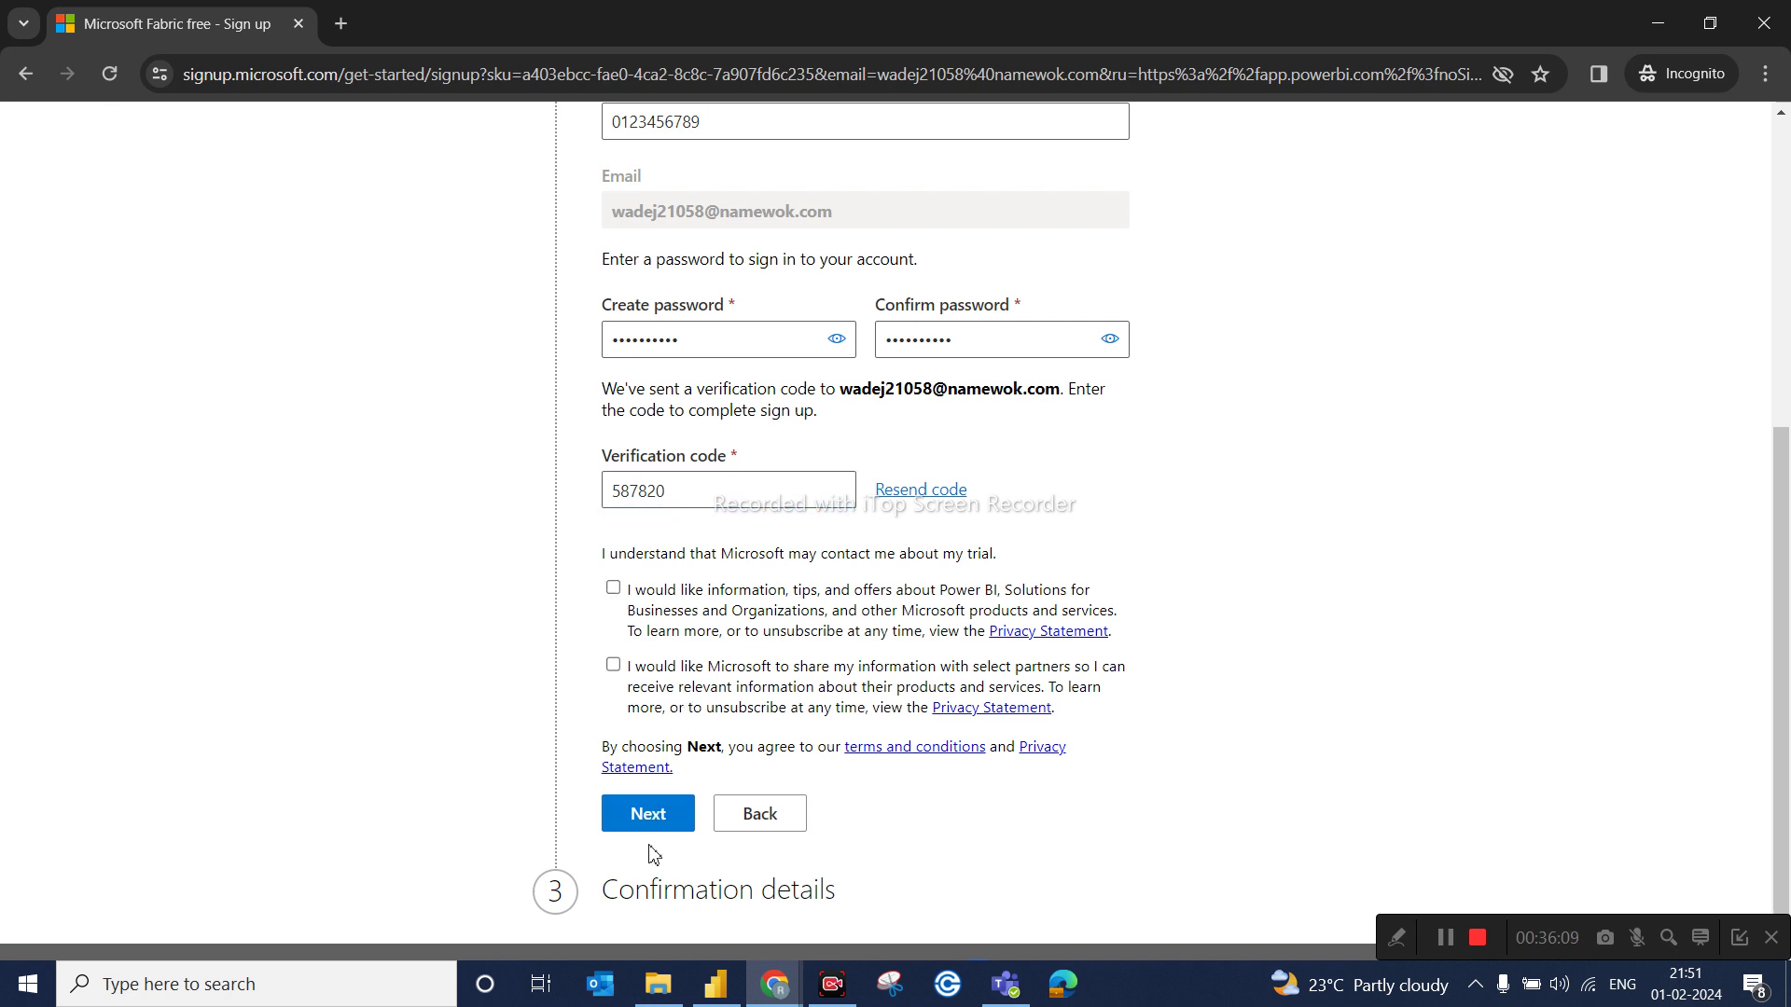
click(649, 817)
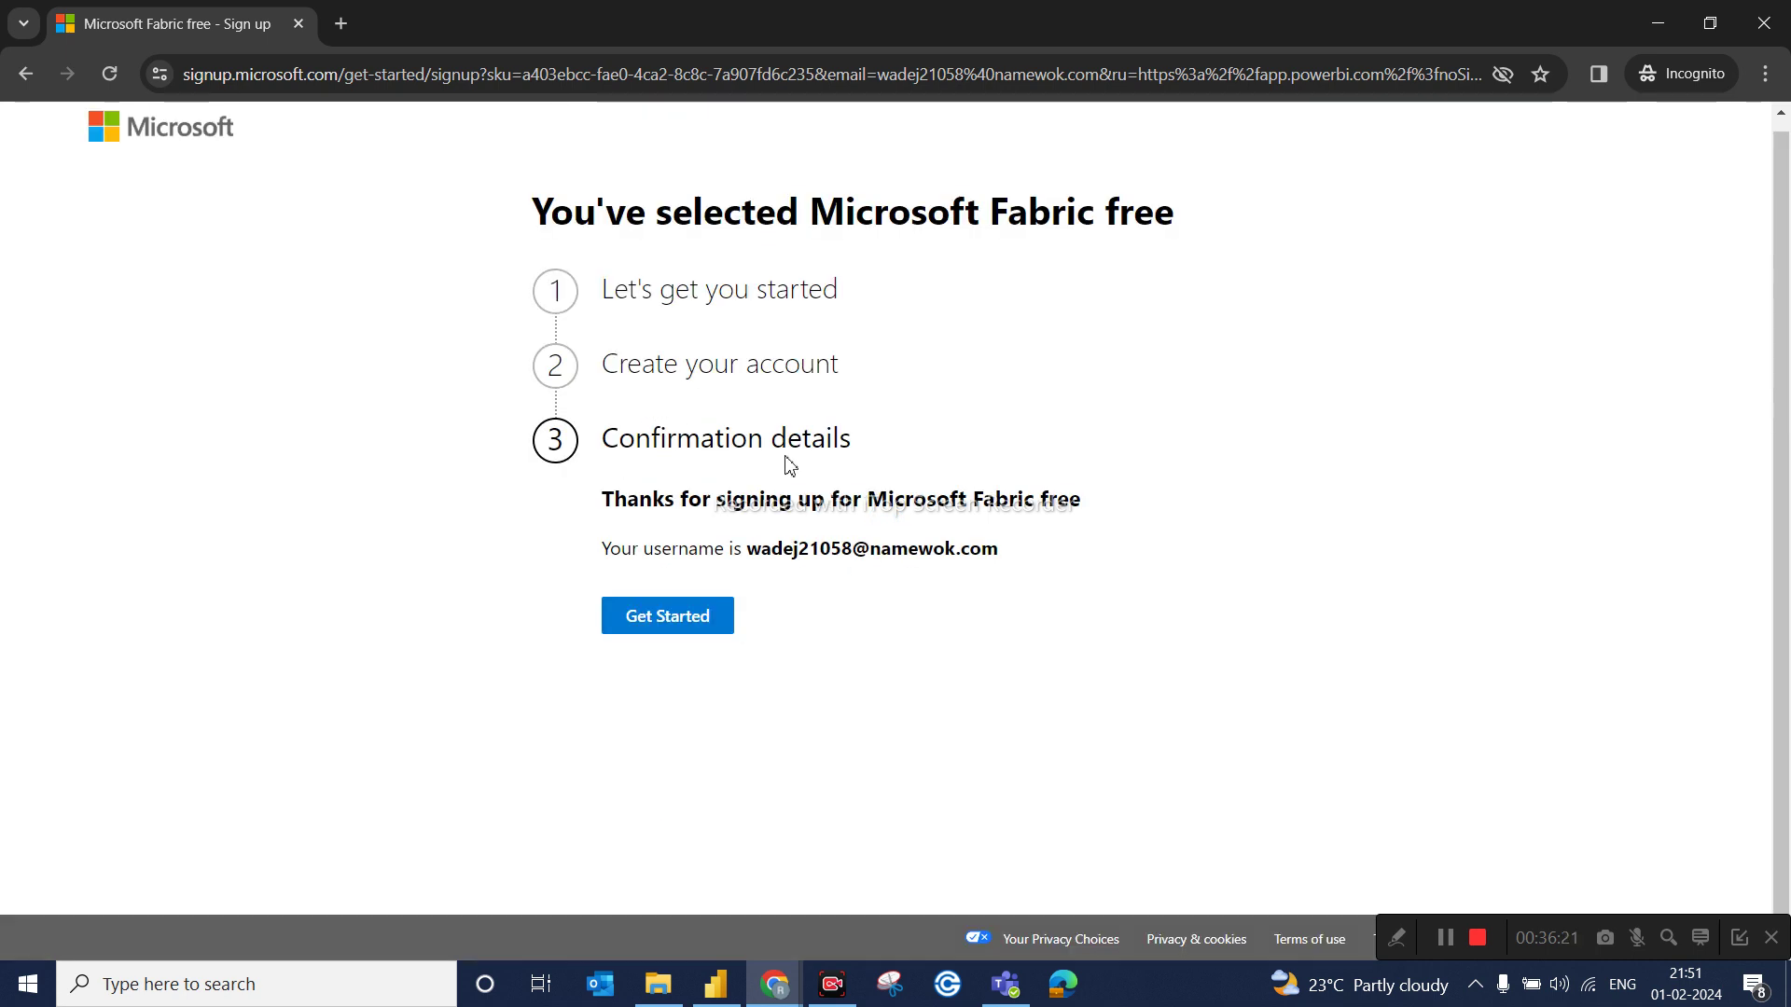
click(676, 627)
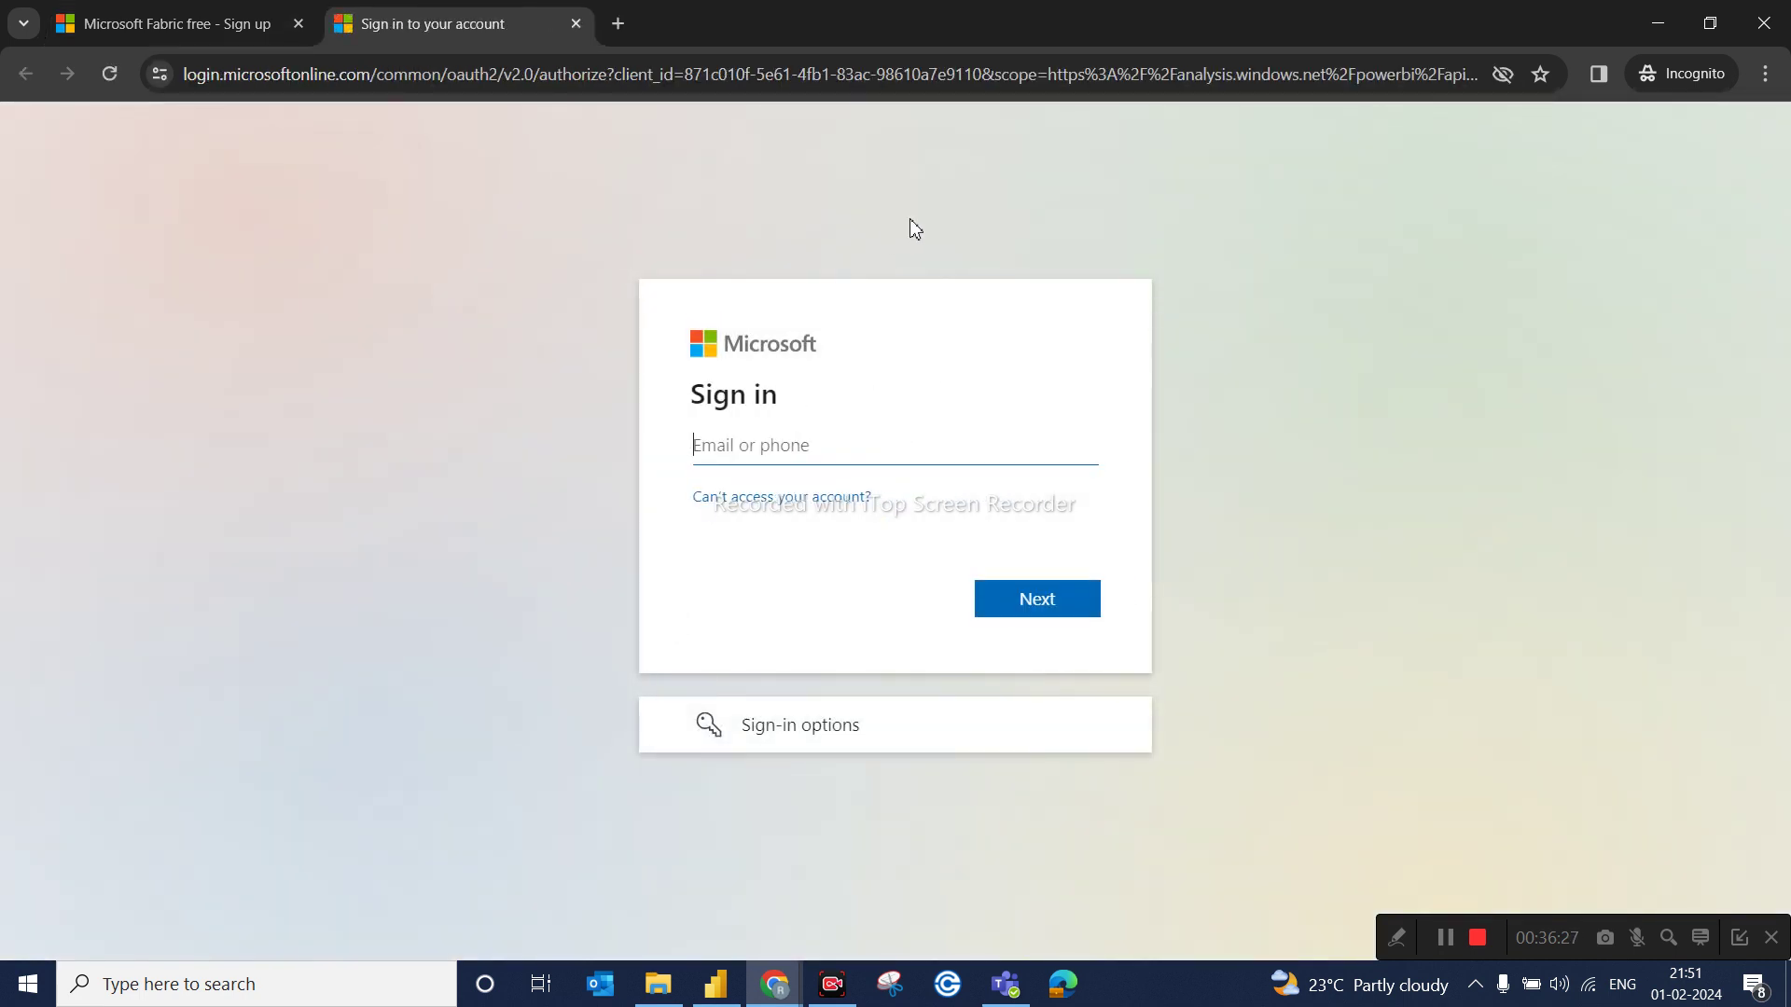
- Sign in with the new account's e-mail and password, deferring the Authenticator security setup
key(ctrl+v)
click(999, 589)
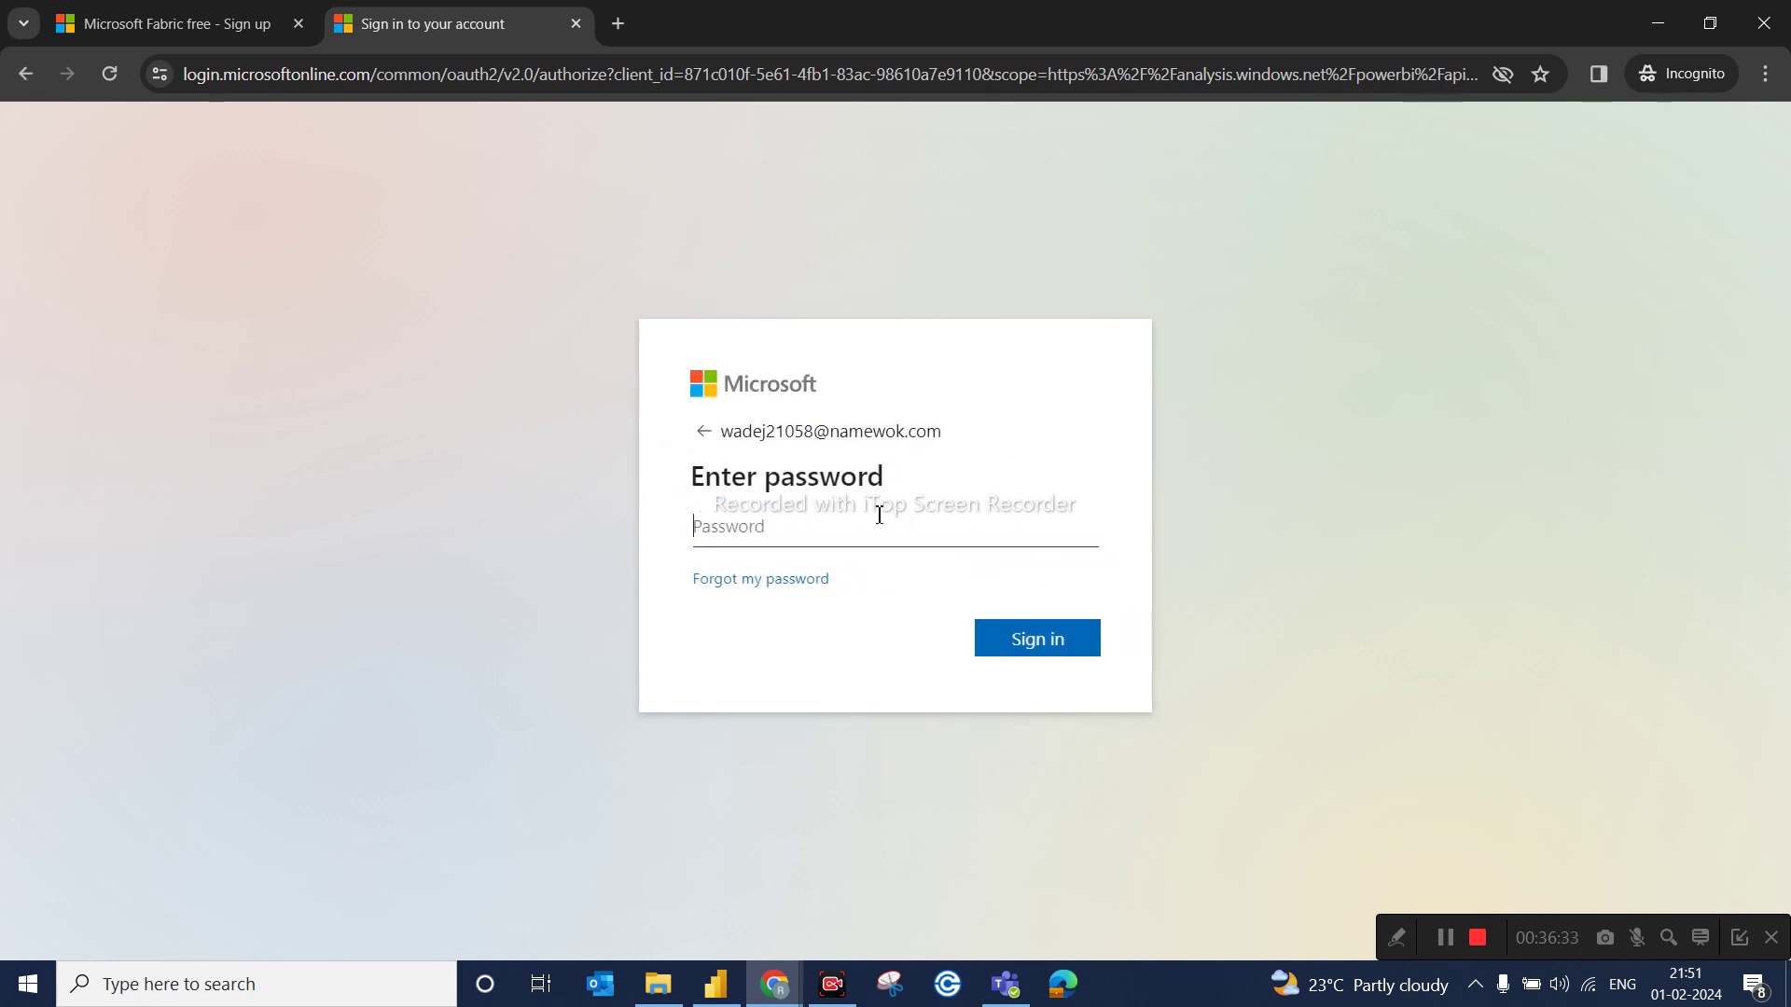
text(•)
click(1037, 640)
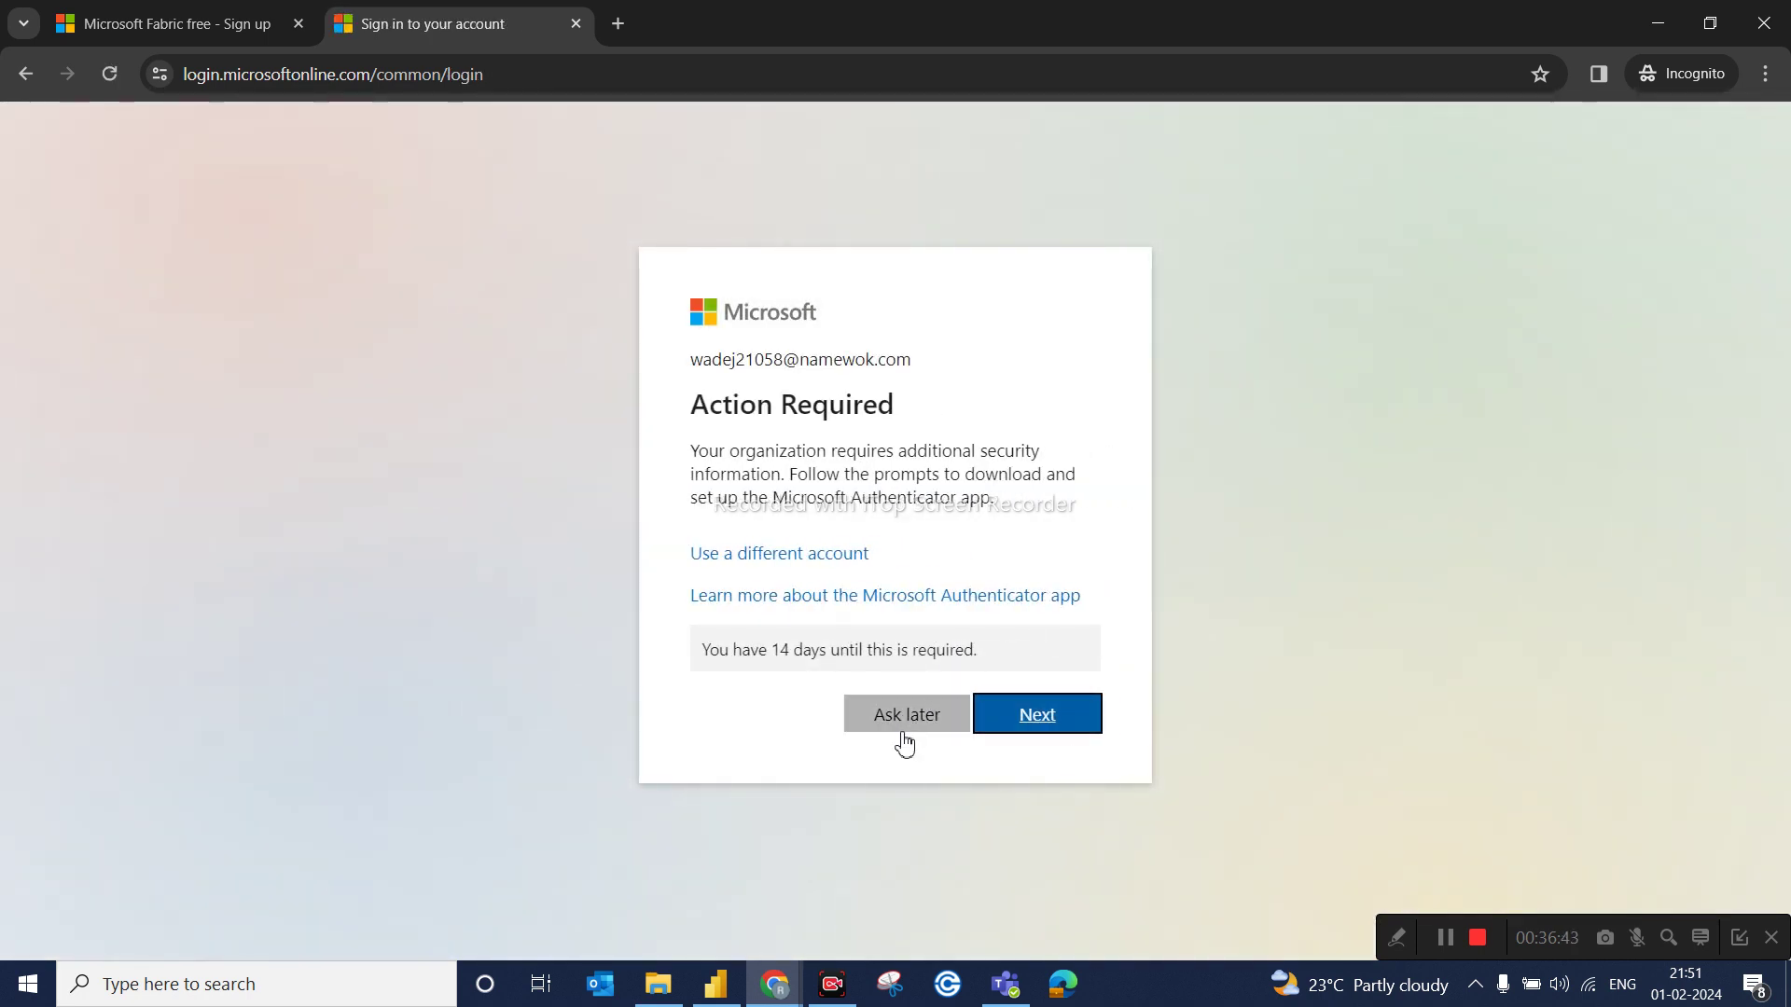
click(903, 741)
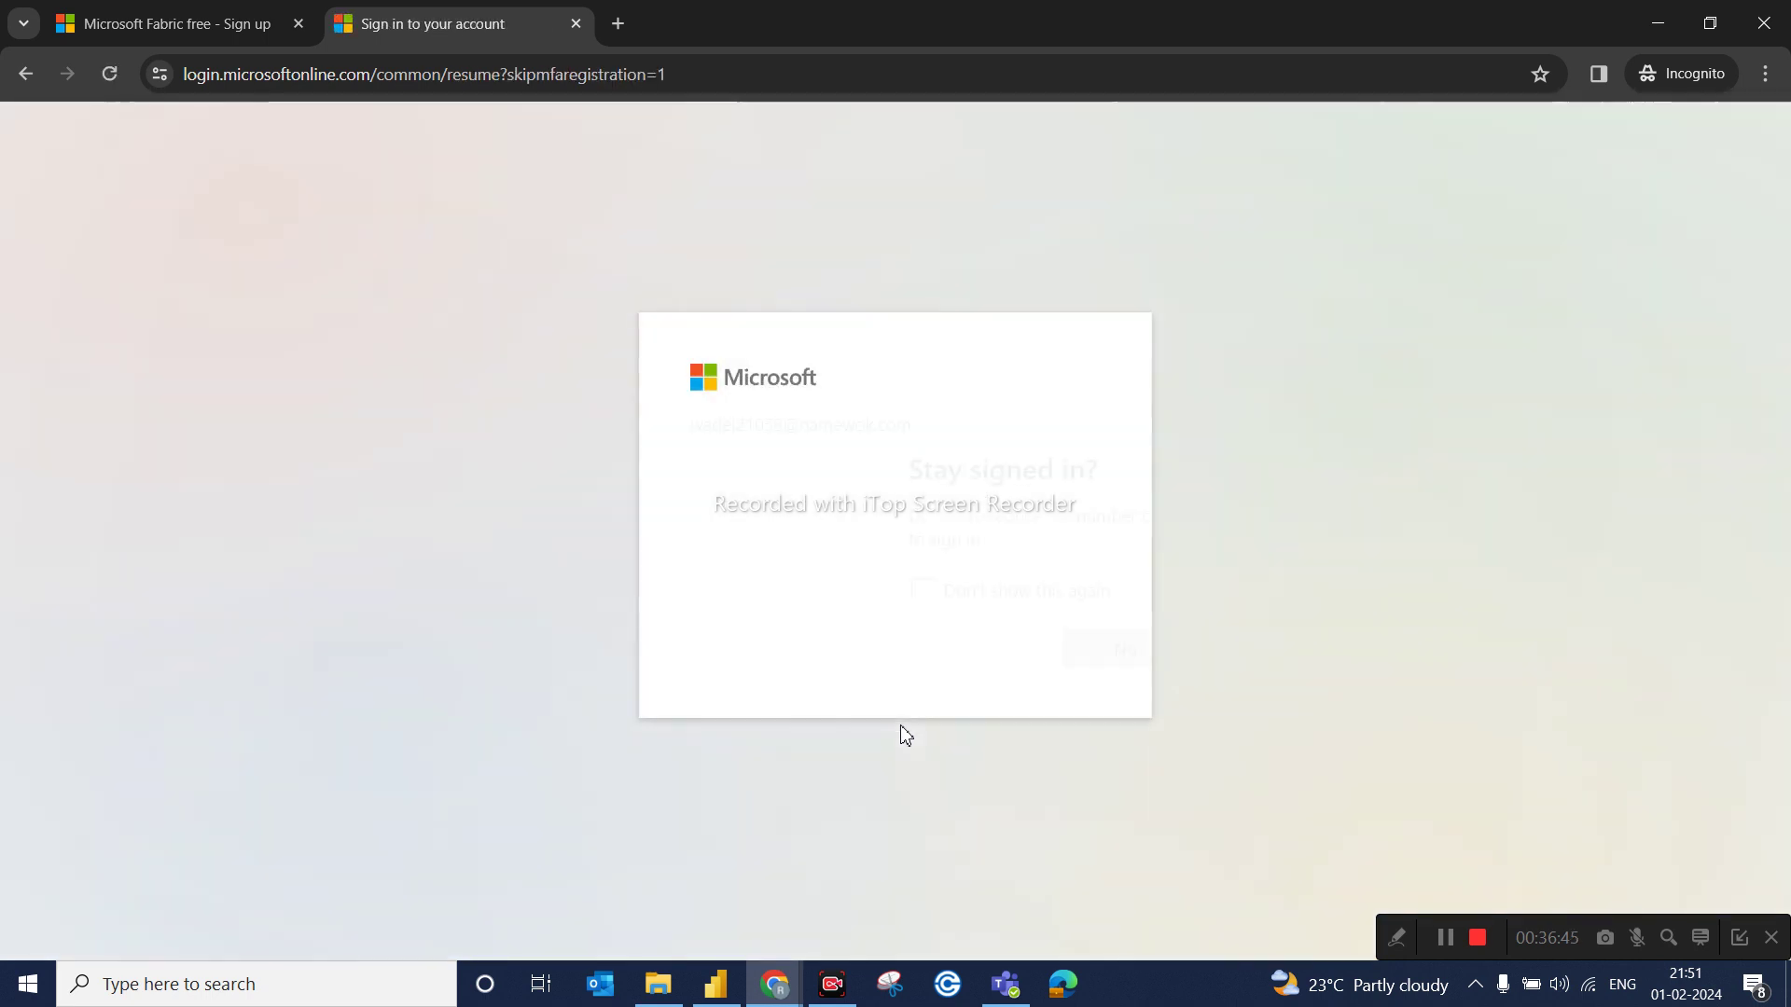
- Stay signed in, then choose Start trial from the account manager showing the free licence
click(1020, 678)
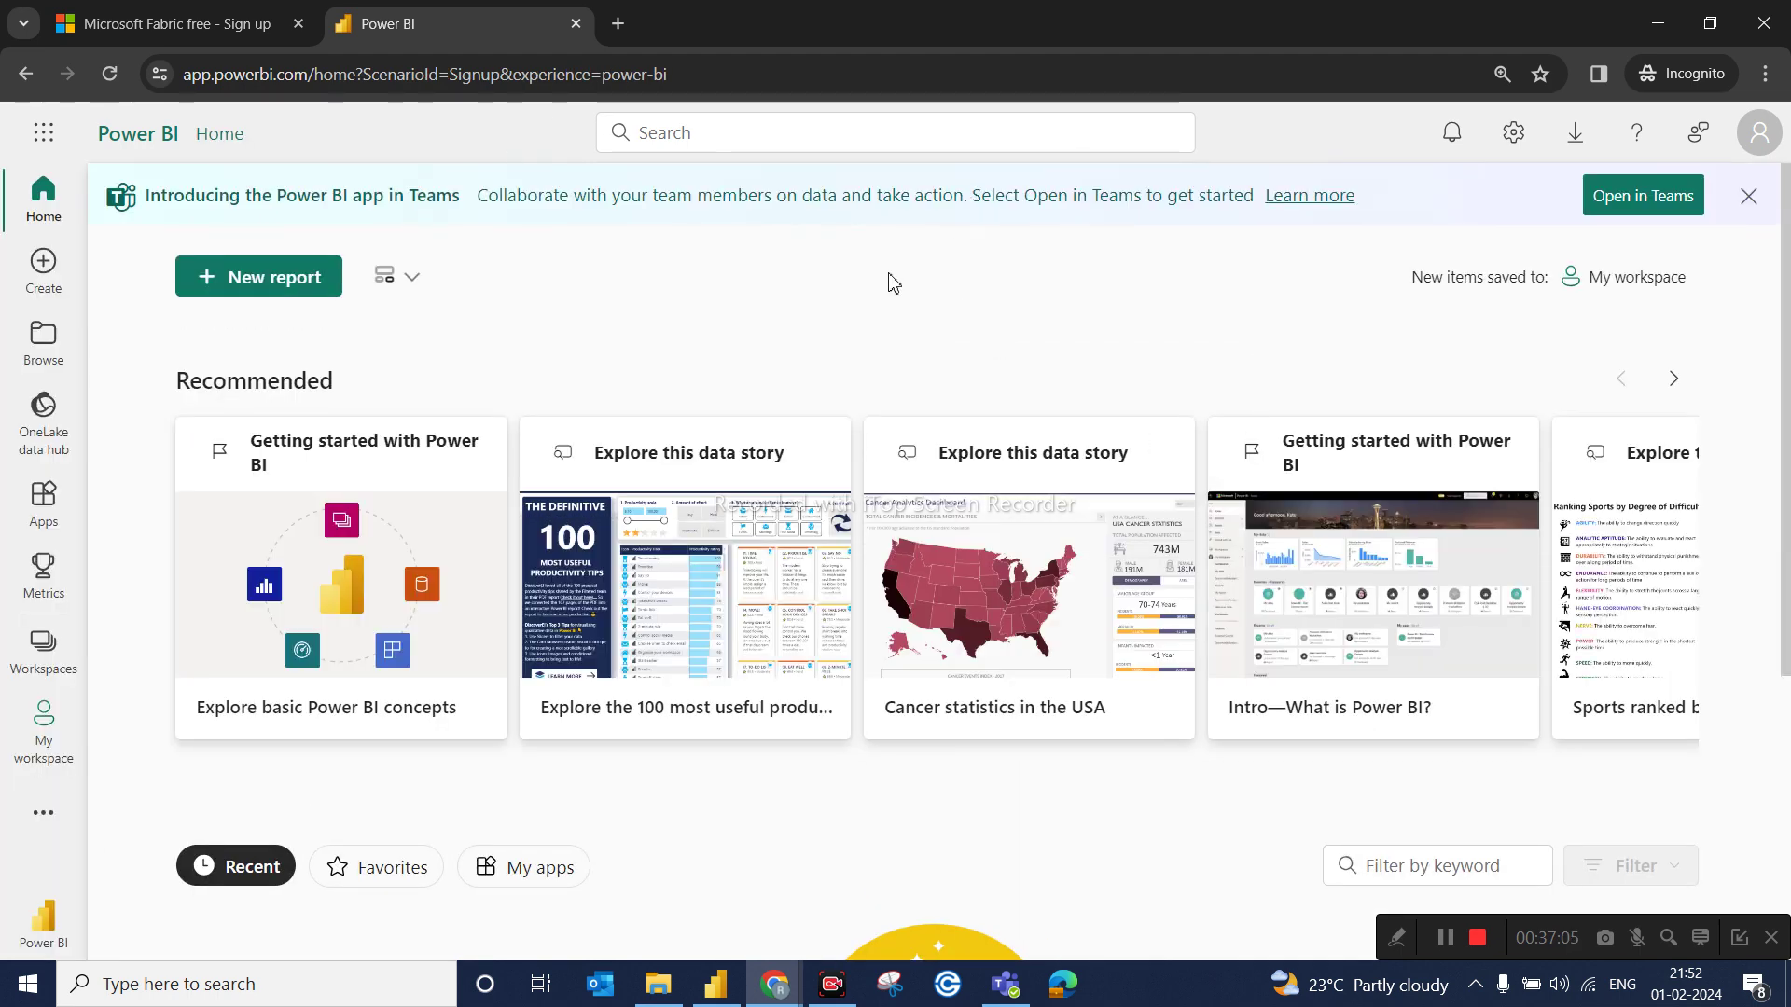
scroll(843, 589, down, 3)
scroll(844, 587, up, 3)
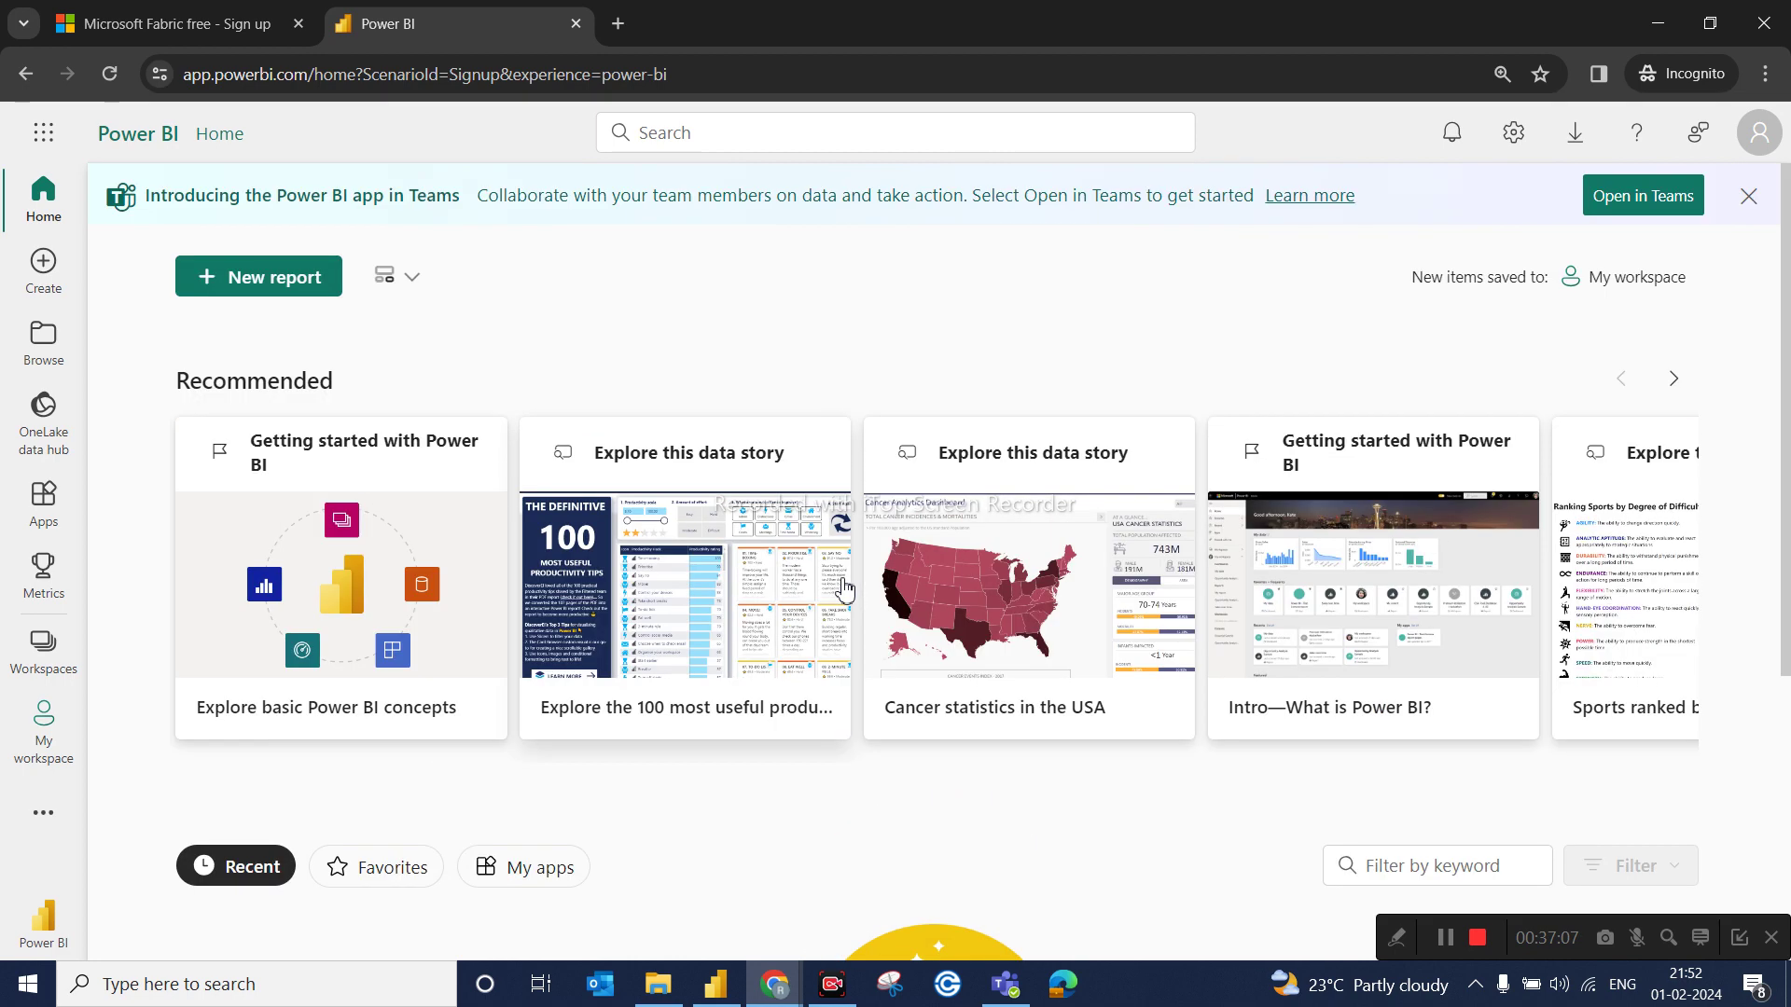
click(1757, 147)
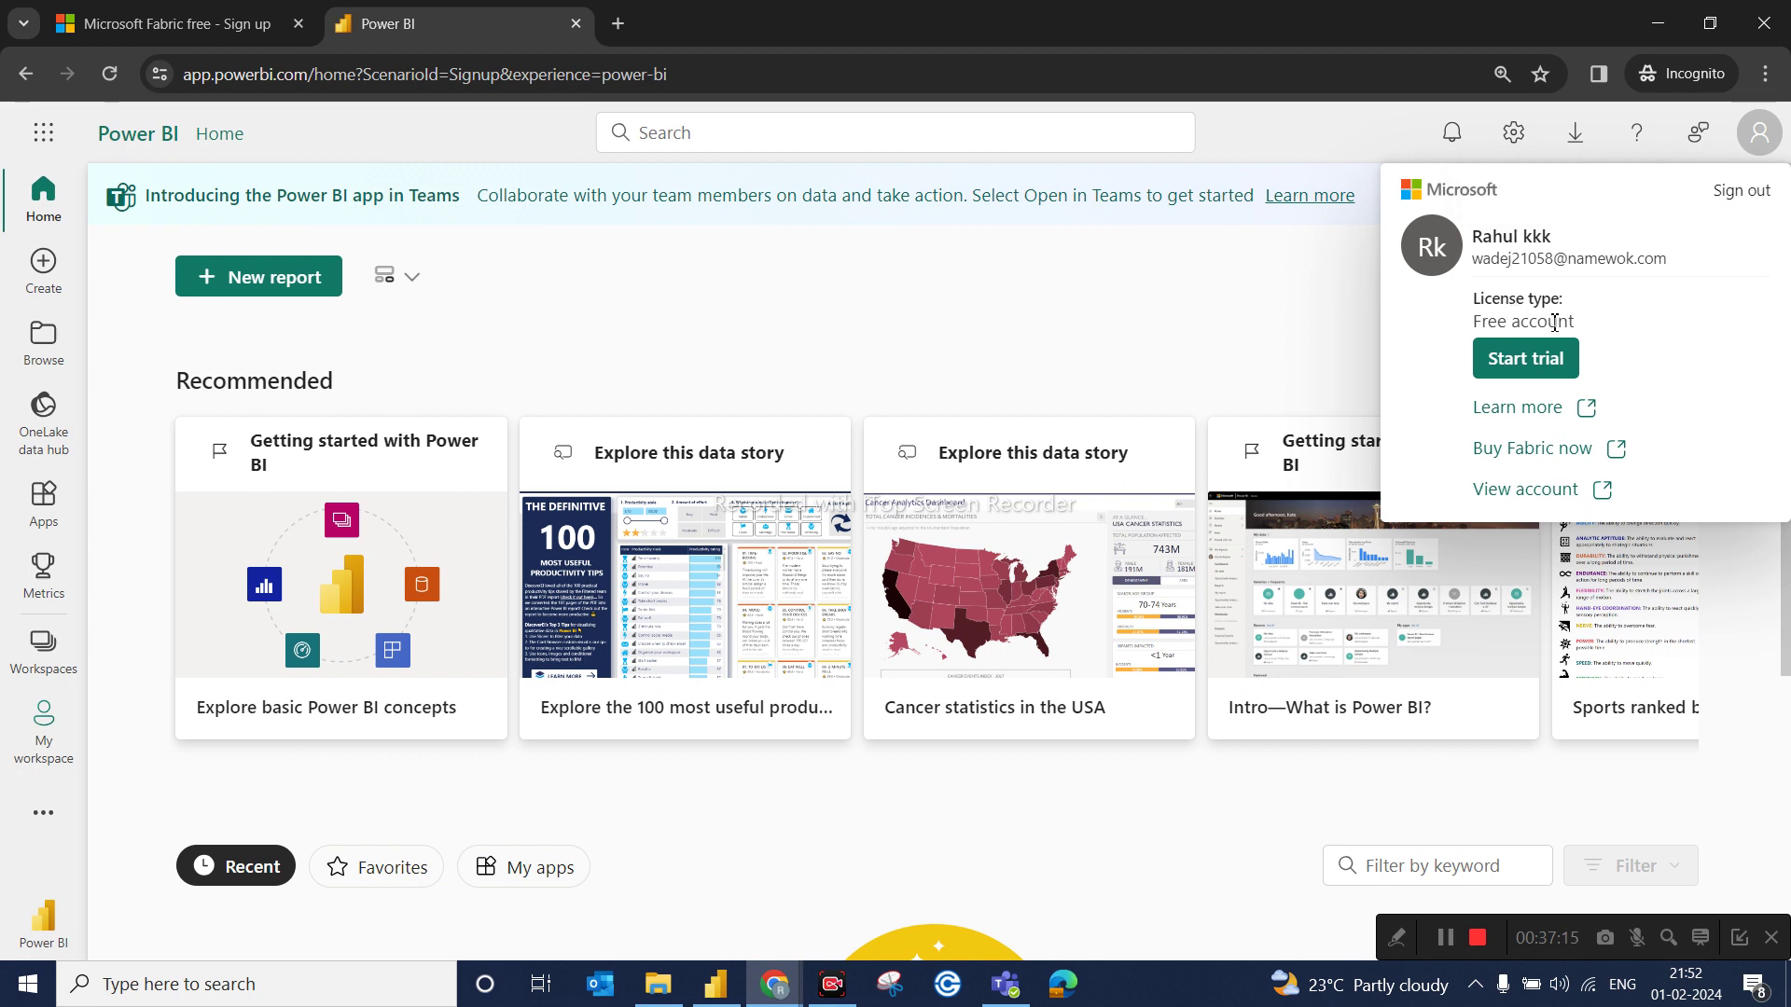
click(1527, 369)
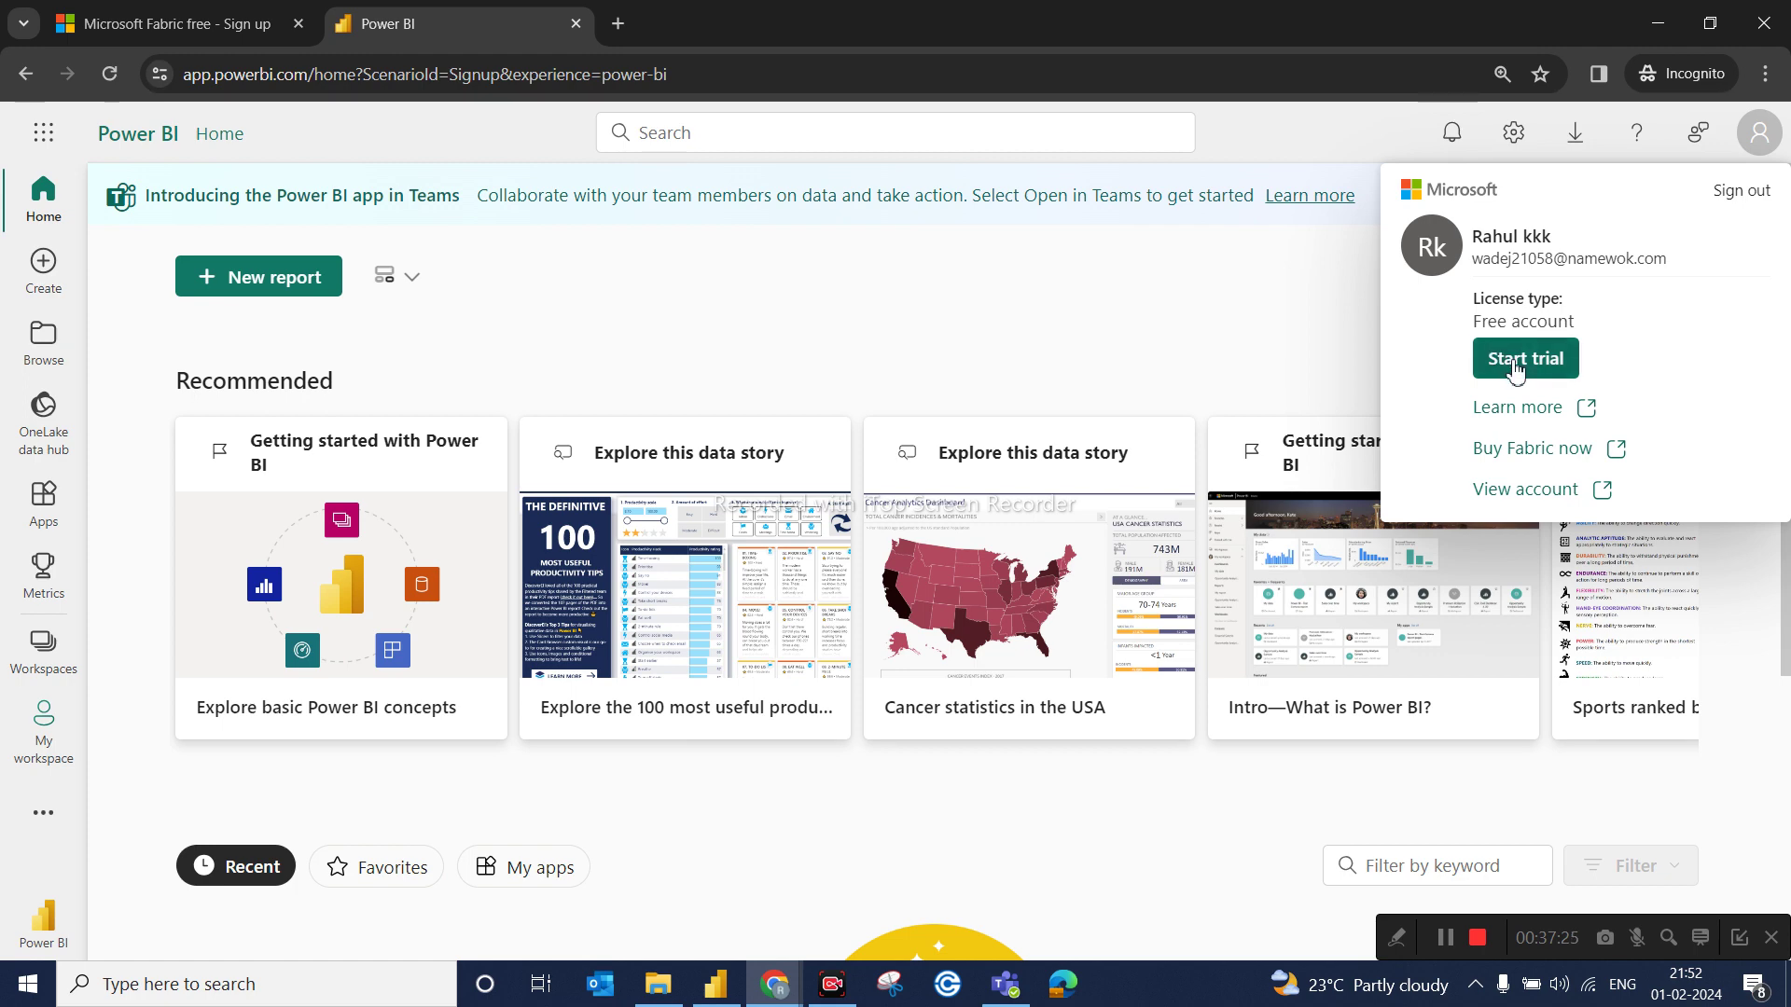
click(1515, 369)
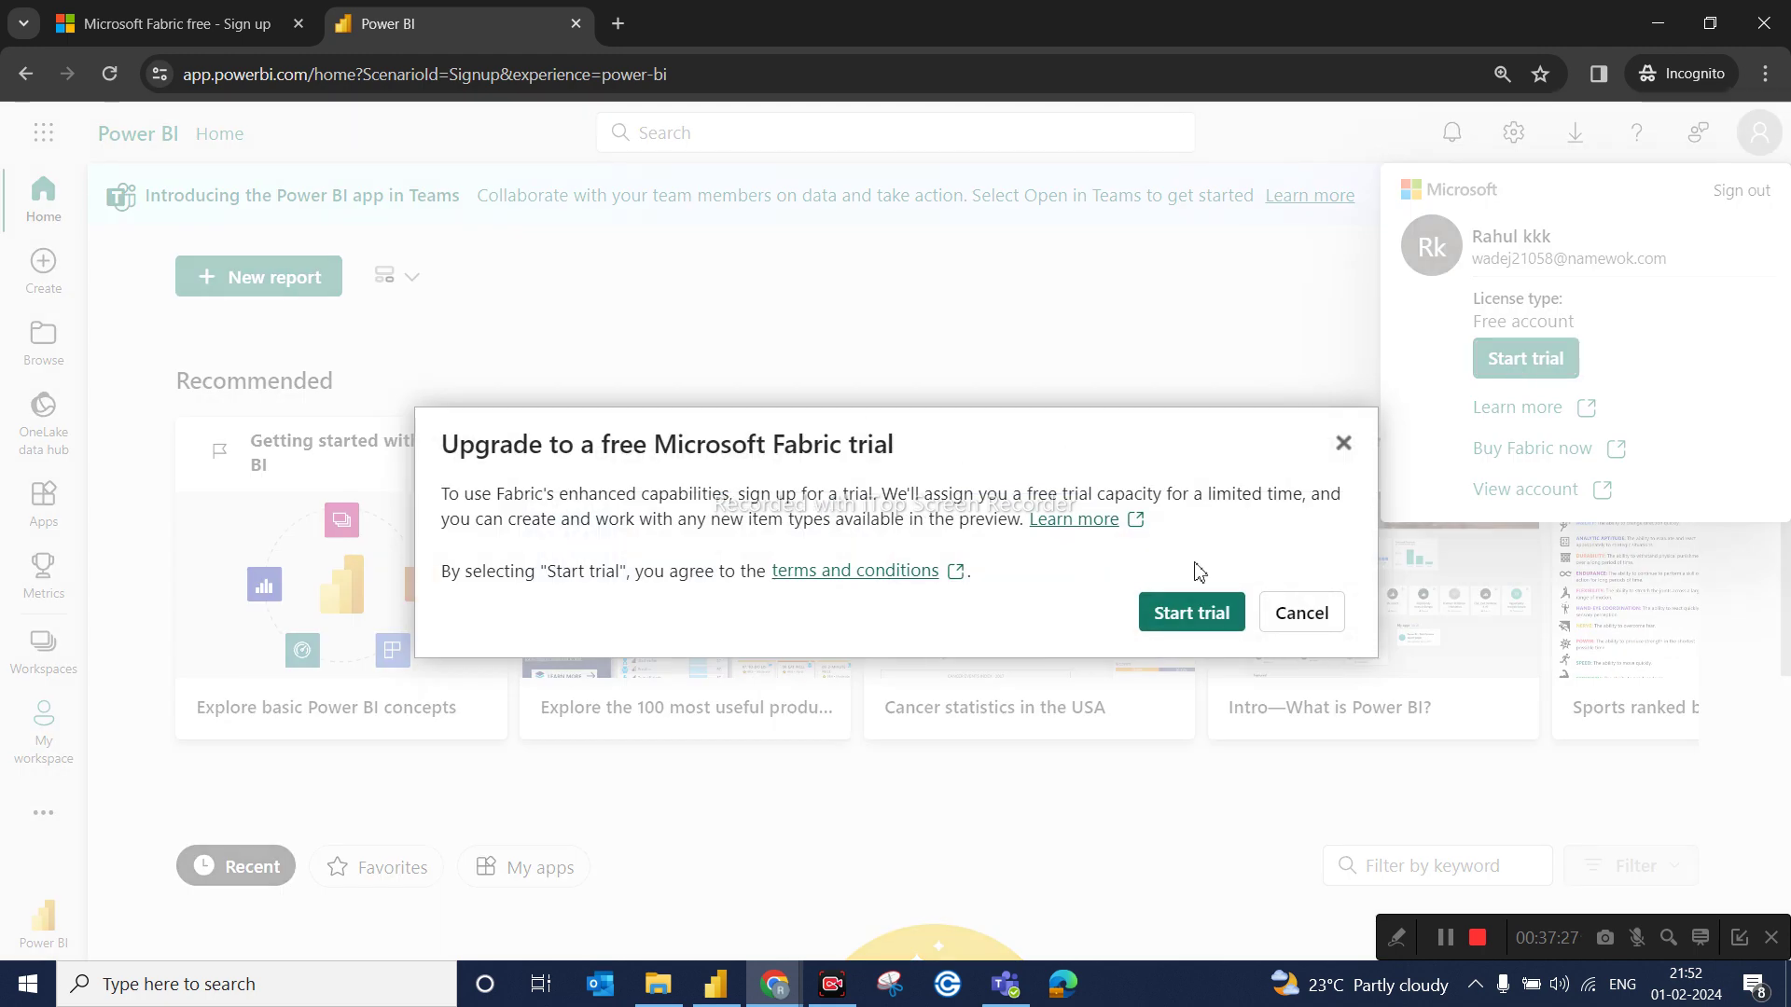
- Confirm the free Fabric trial and dismiss the message, leaving 59 trial days on Home
click(1217, 618)
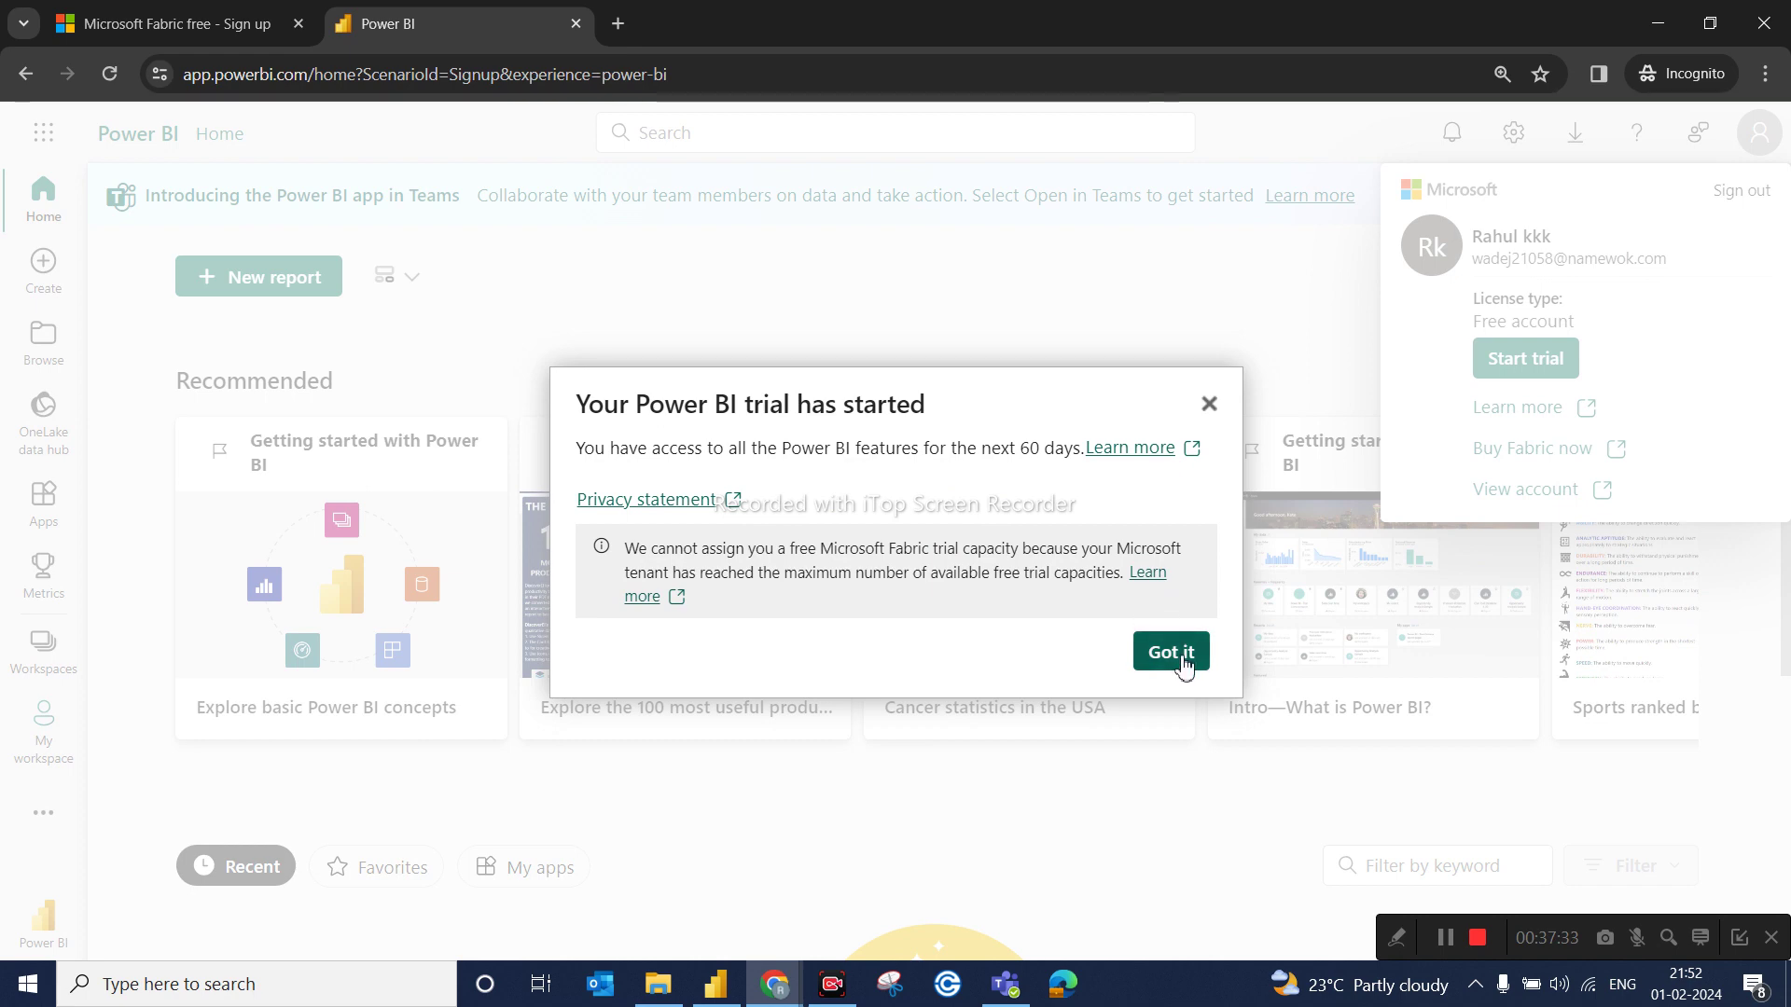
click(1183, 658)
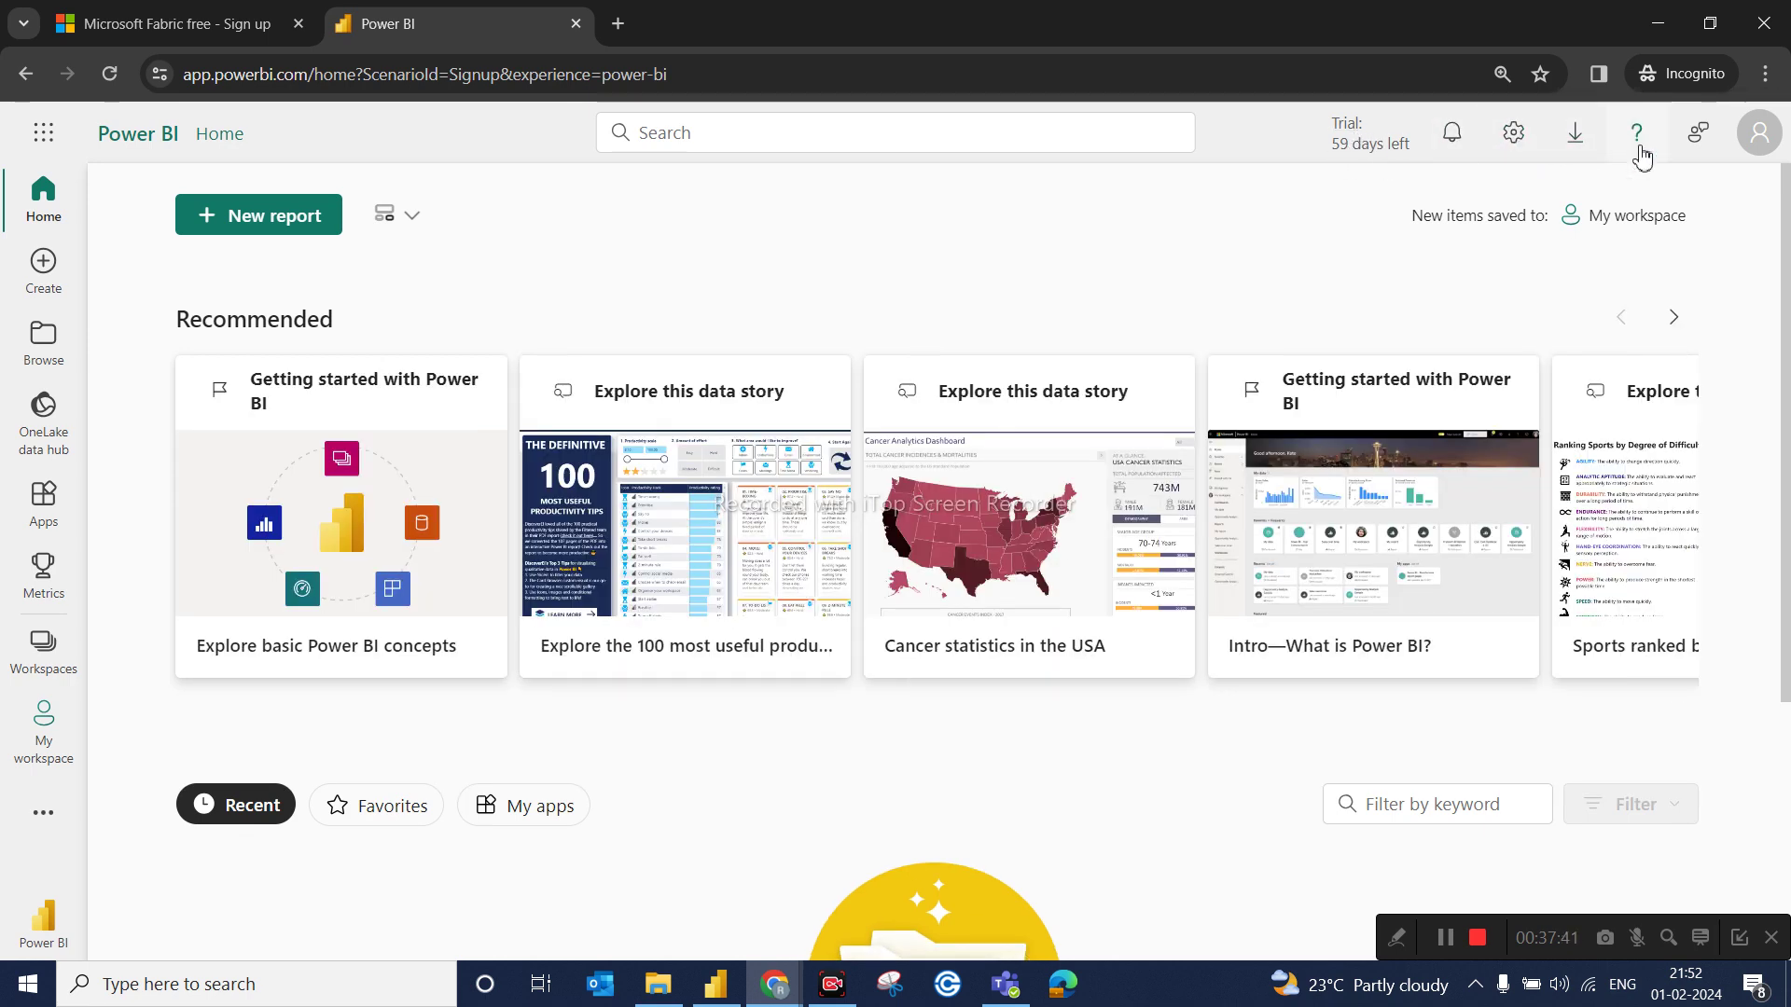
click(1759, 132)
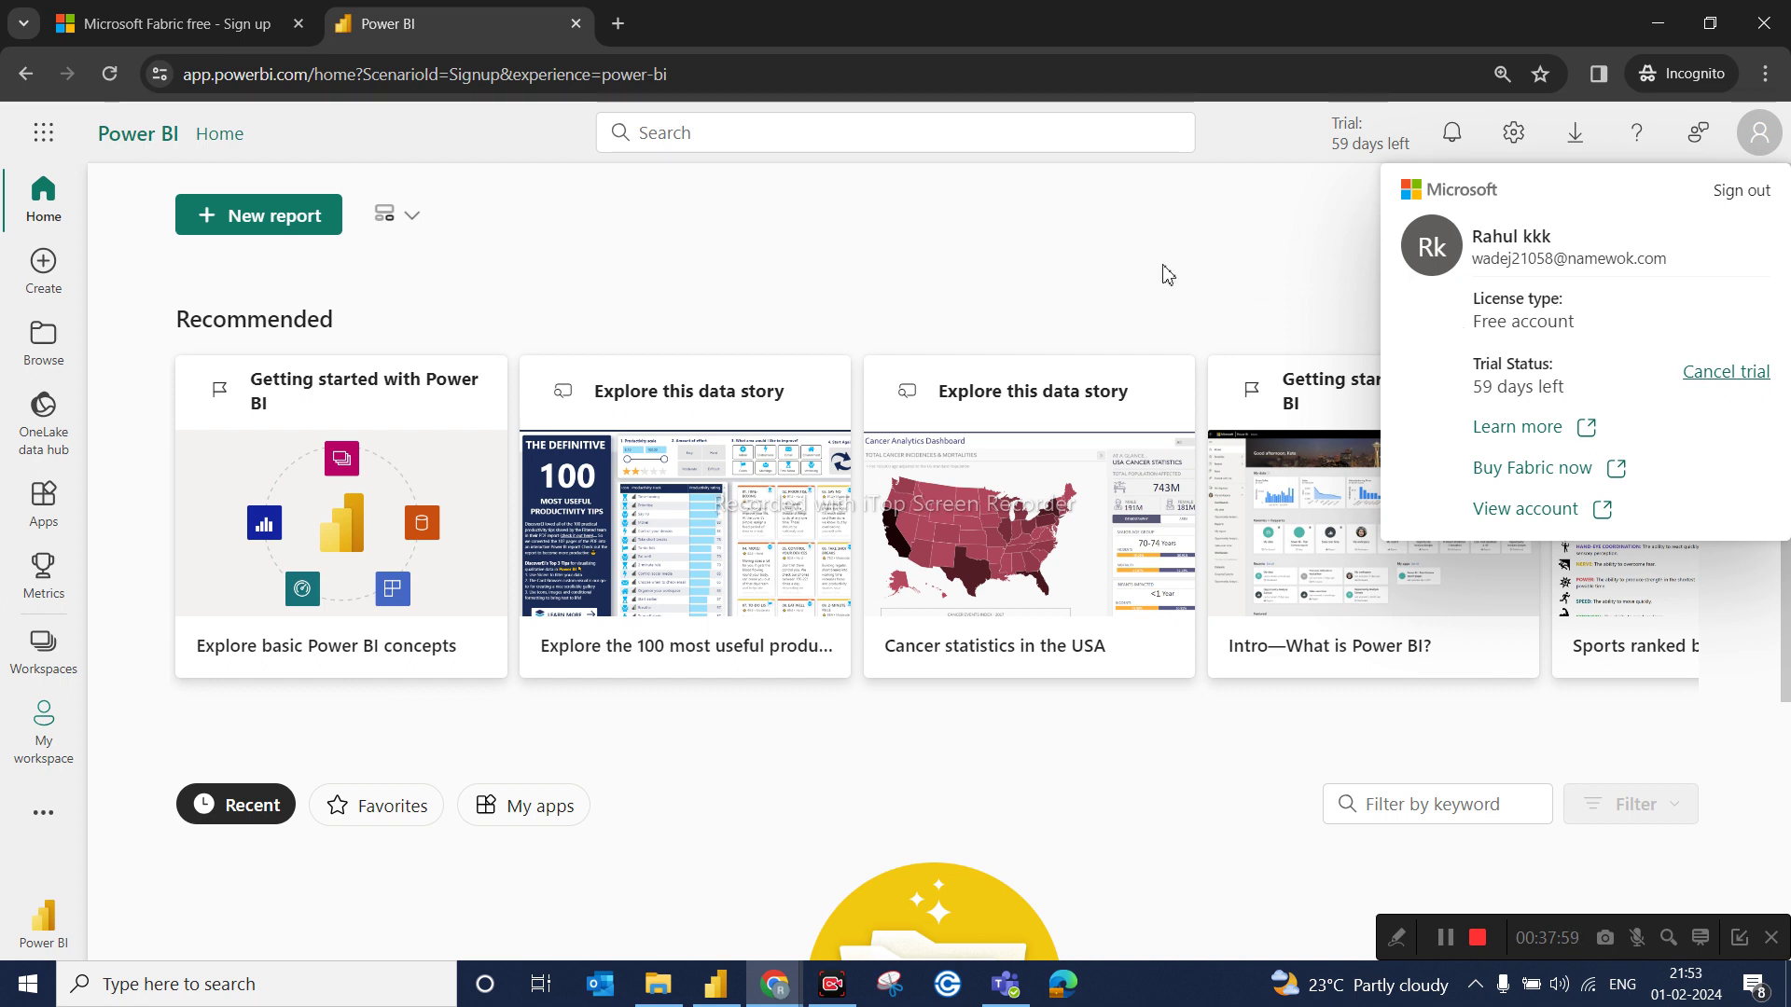
key(Escape)
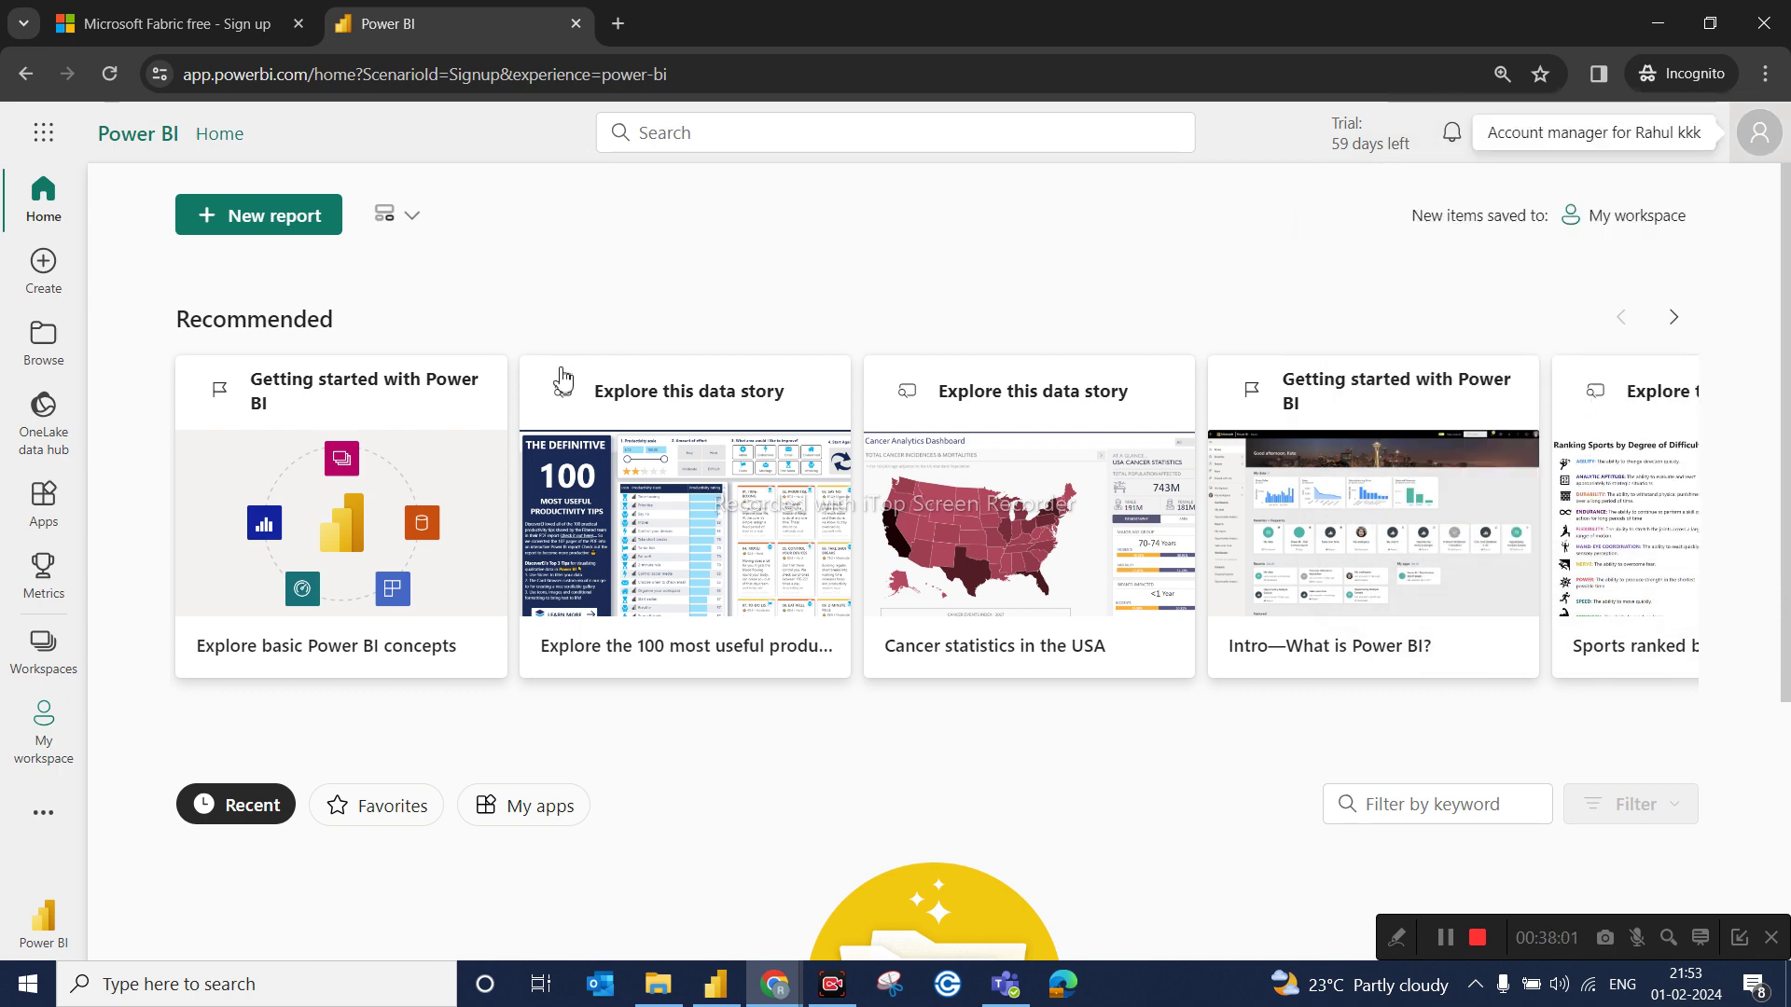
scroll(328, 680, down, 3)
scroll(328, 680, down, 2)
scroll(328, 680, up, 4)
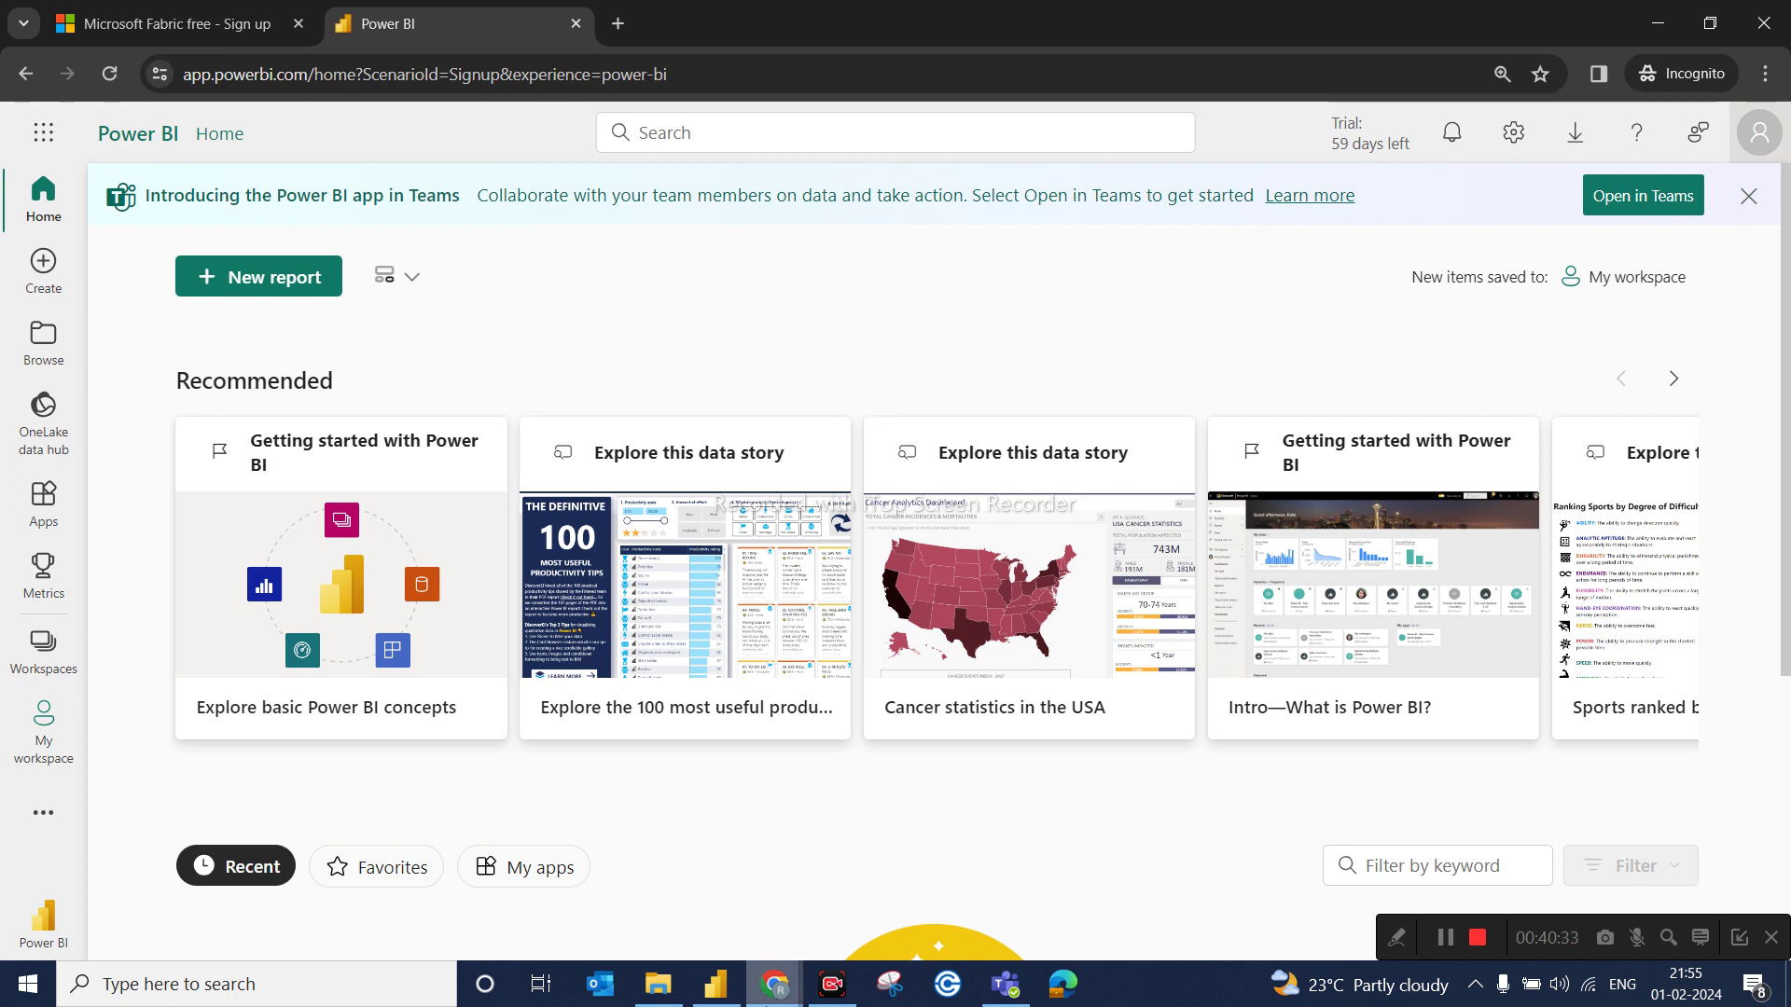
- Switch to the Temp Mail Chrome window, close the Temp Mail tab, and start a new tab
mouse_move(786, 991)
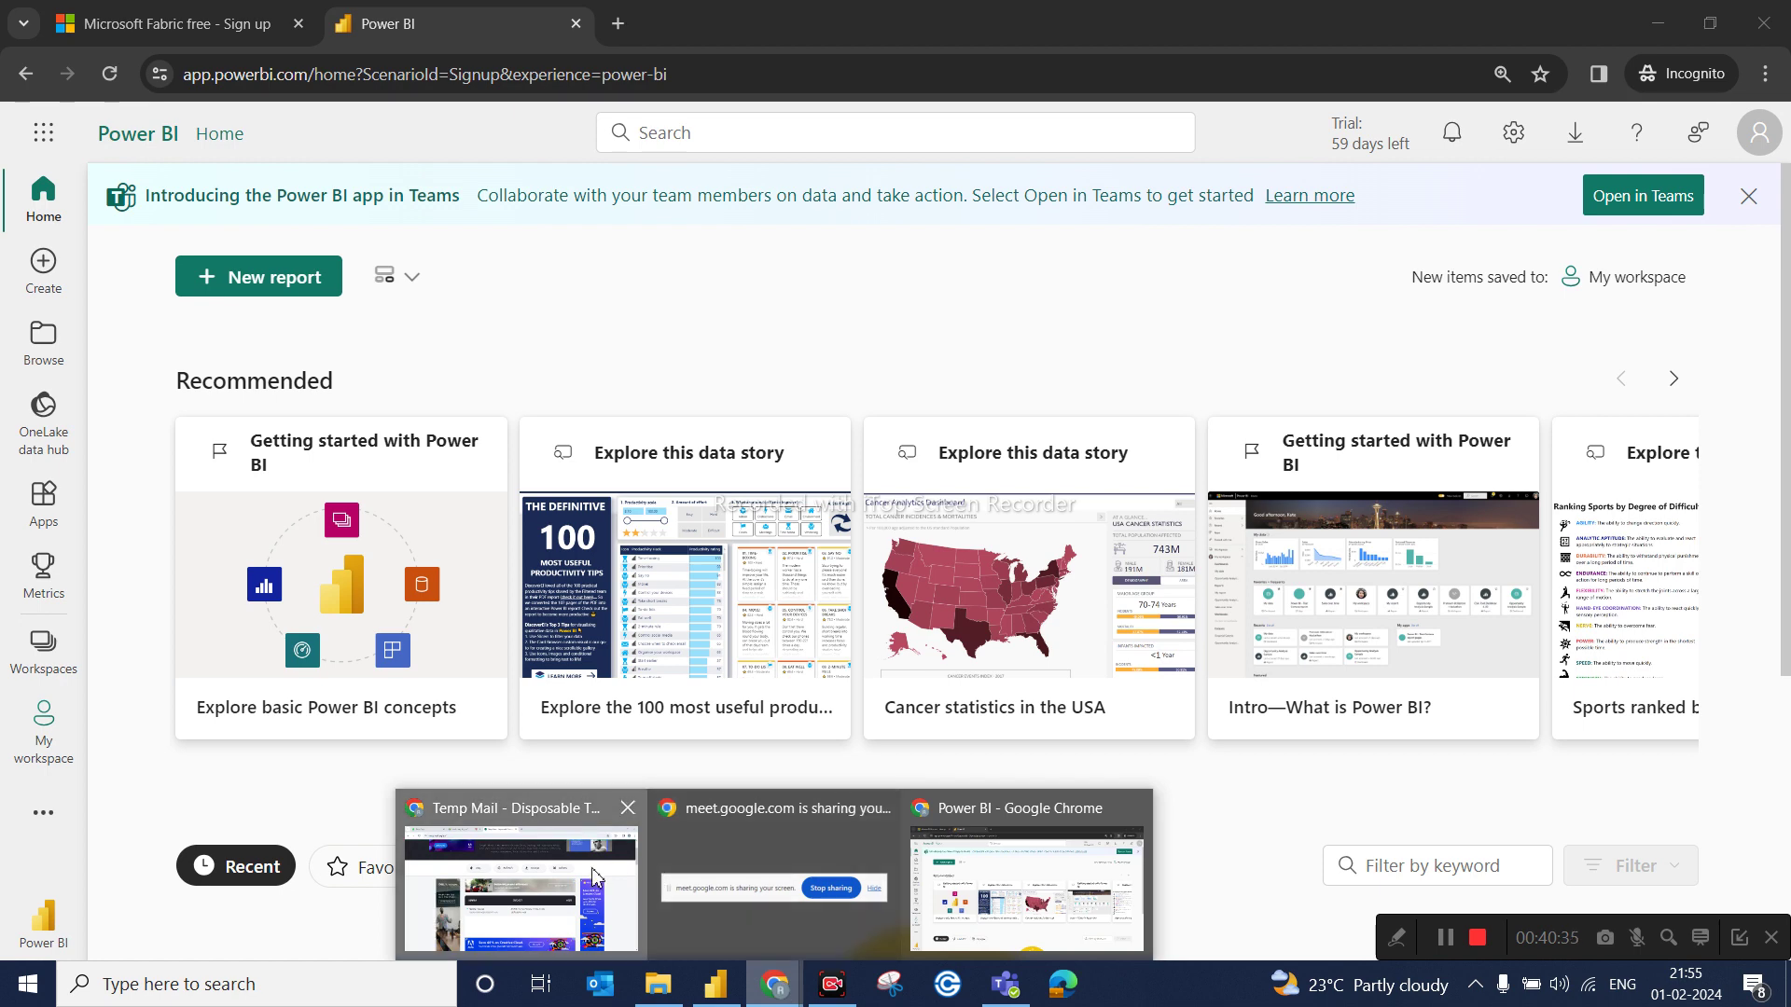
click(560, 874)
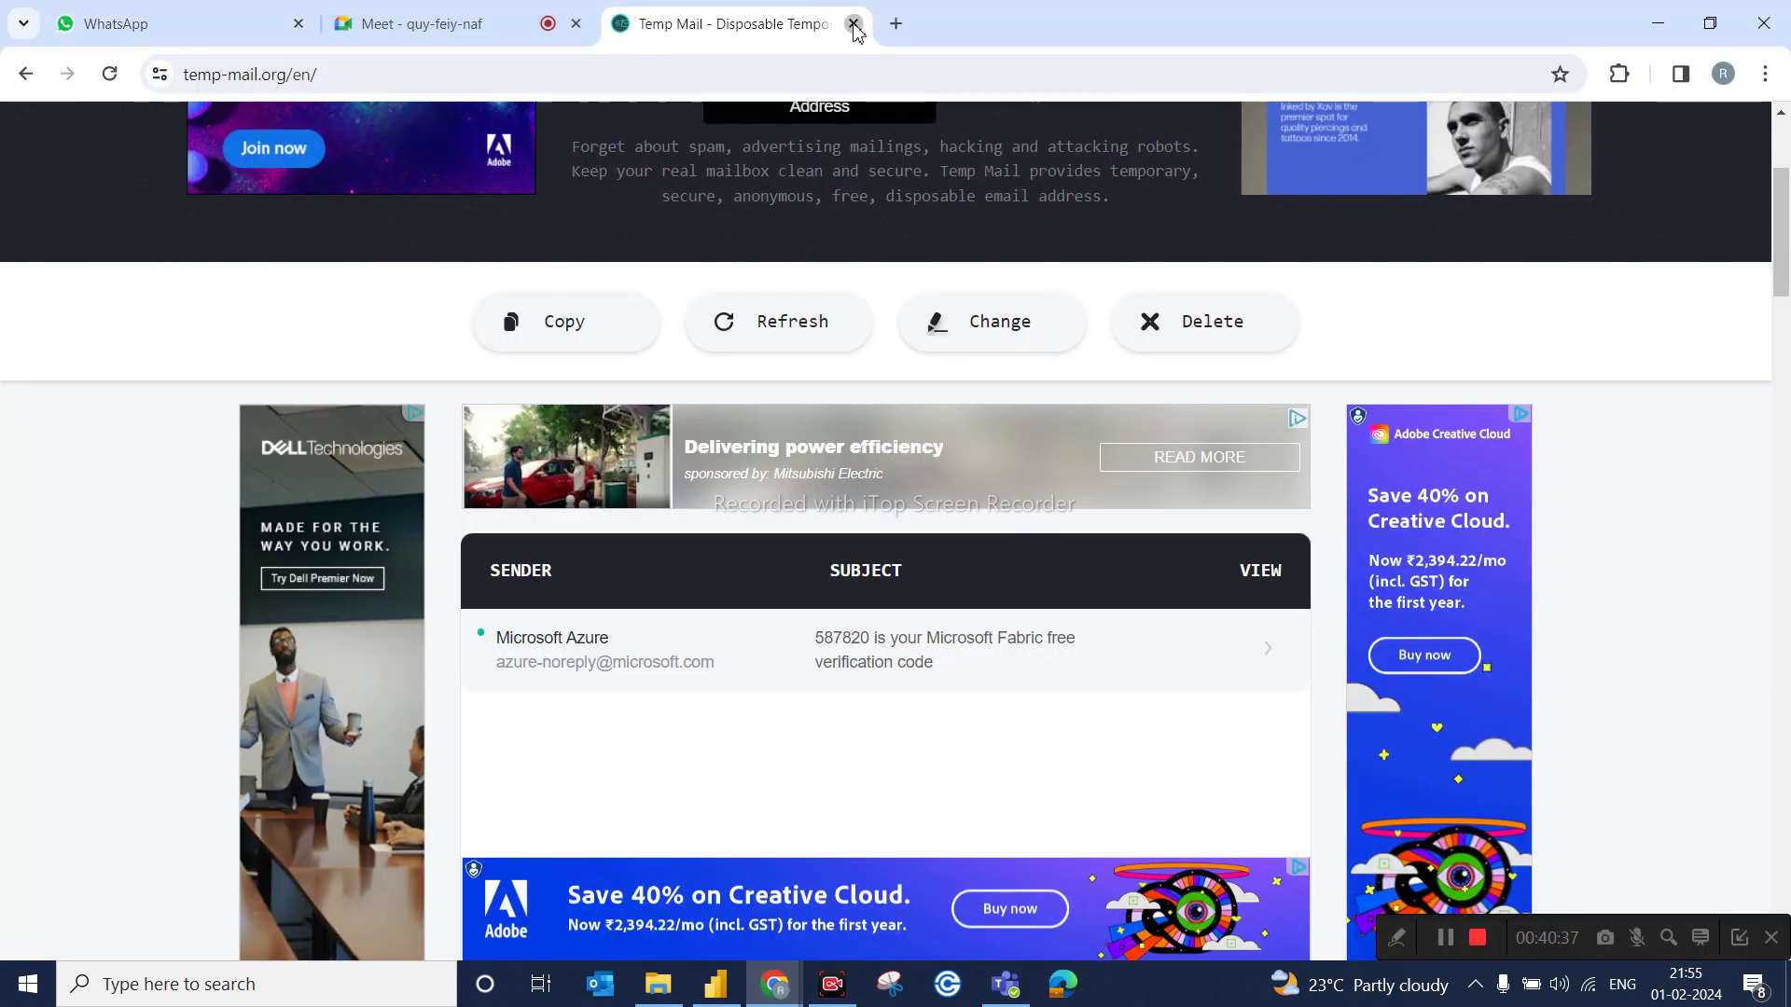
click(853, 25)
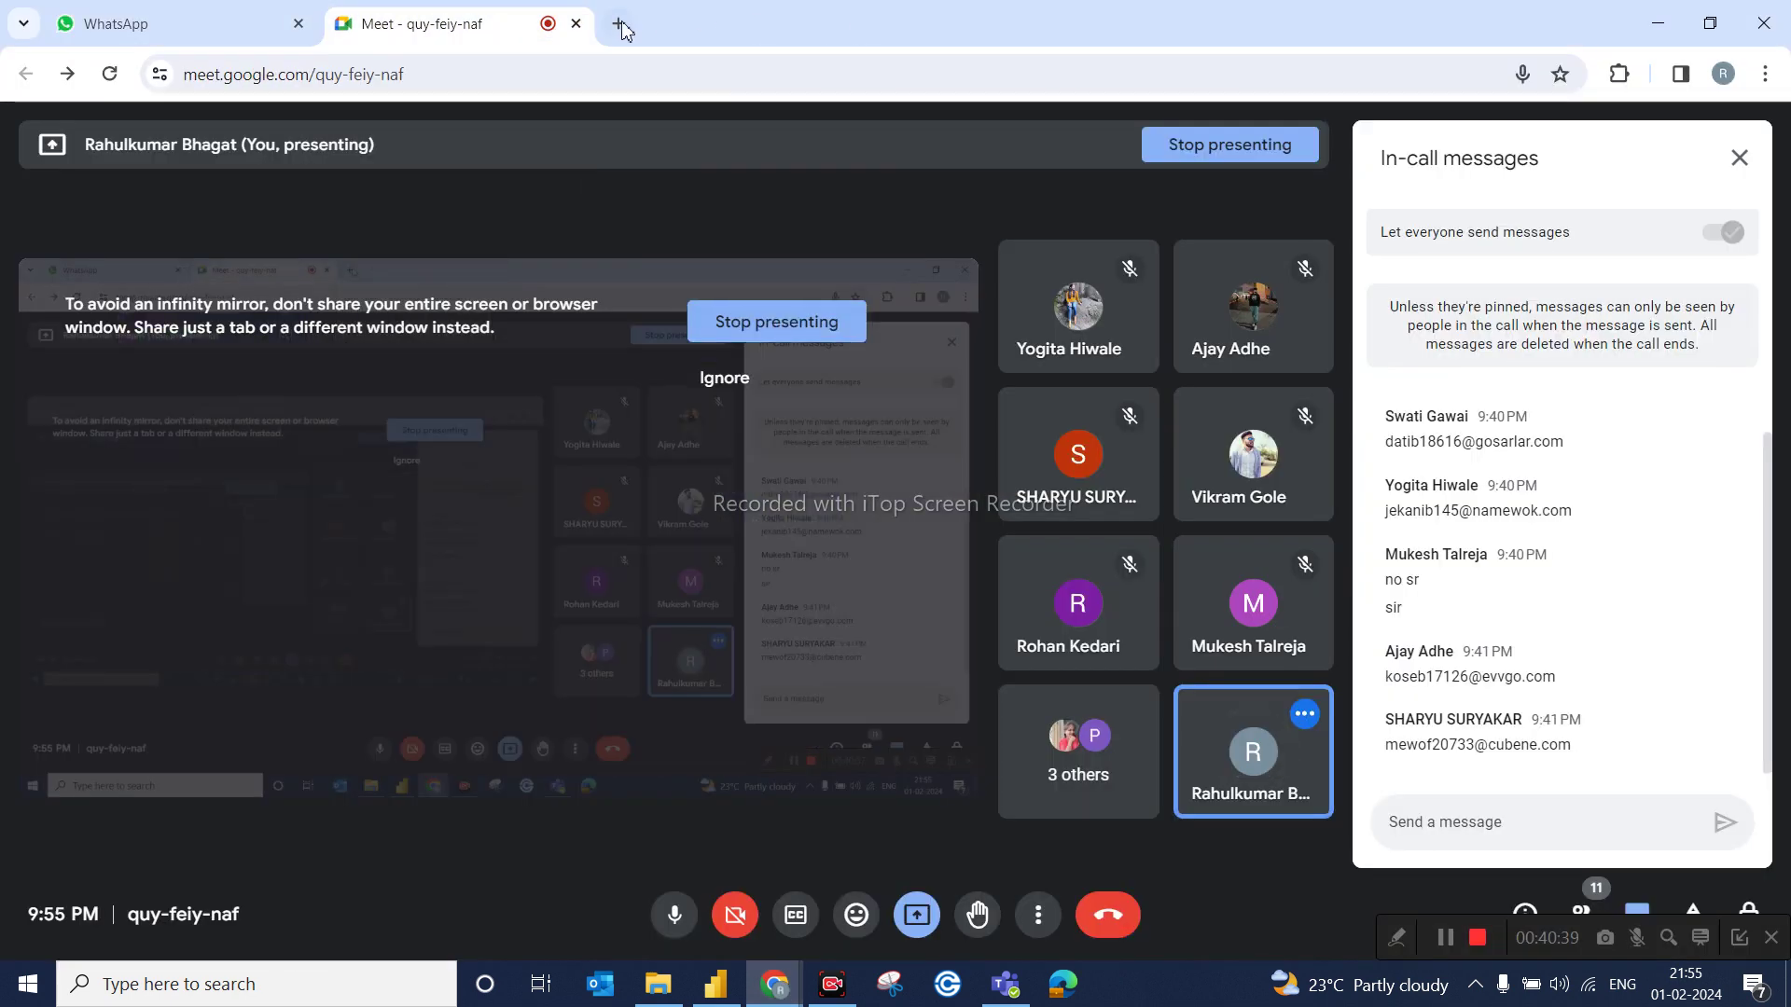
click(619, 23)
- Search Google again for 'temp mail' using the recent-search suggestion
click(732, 503)
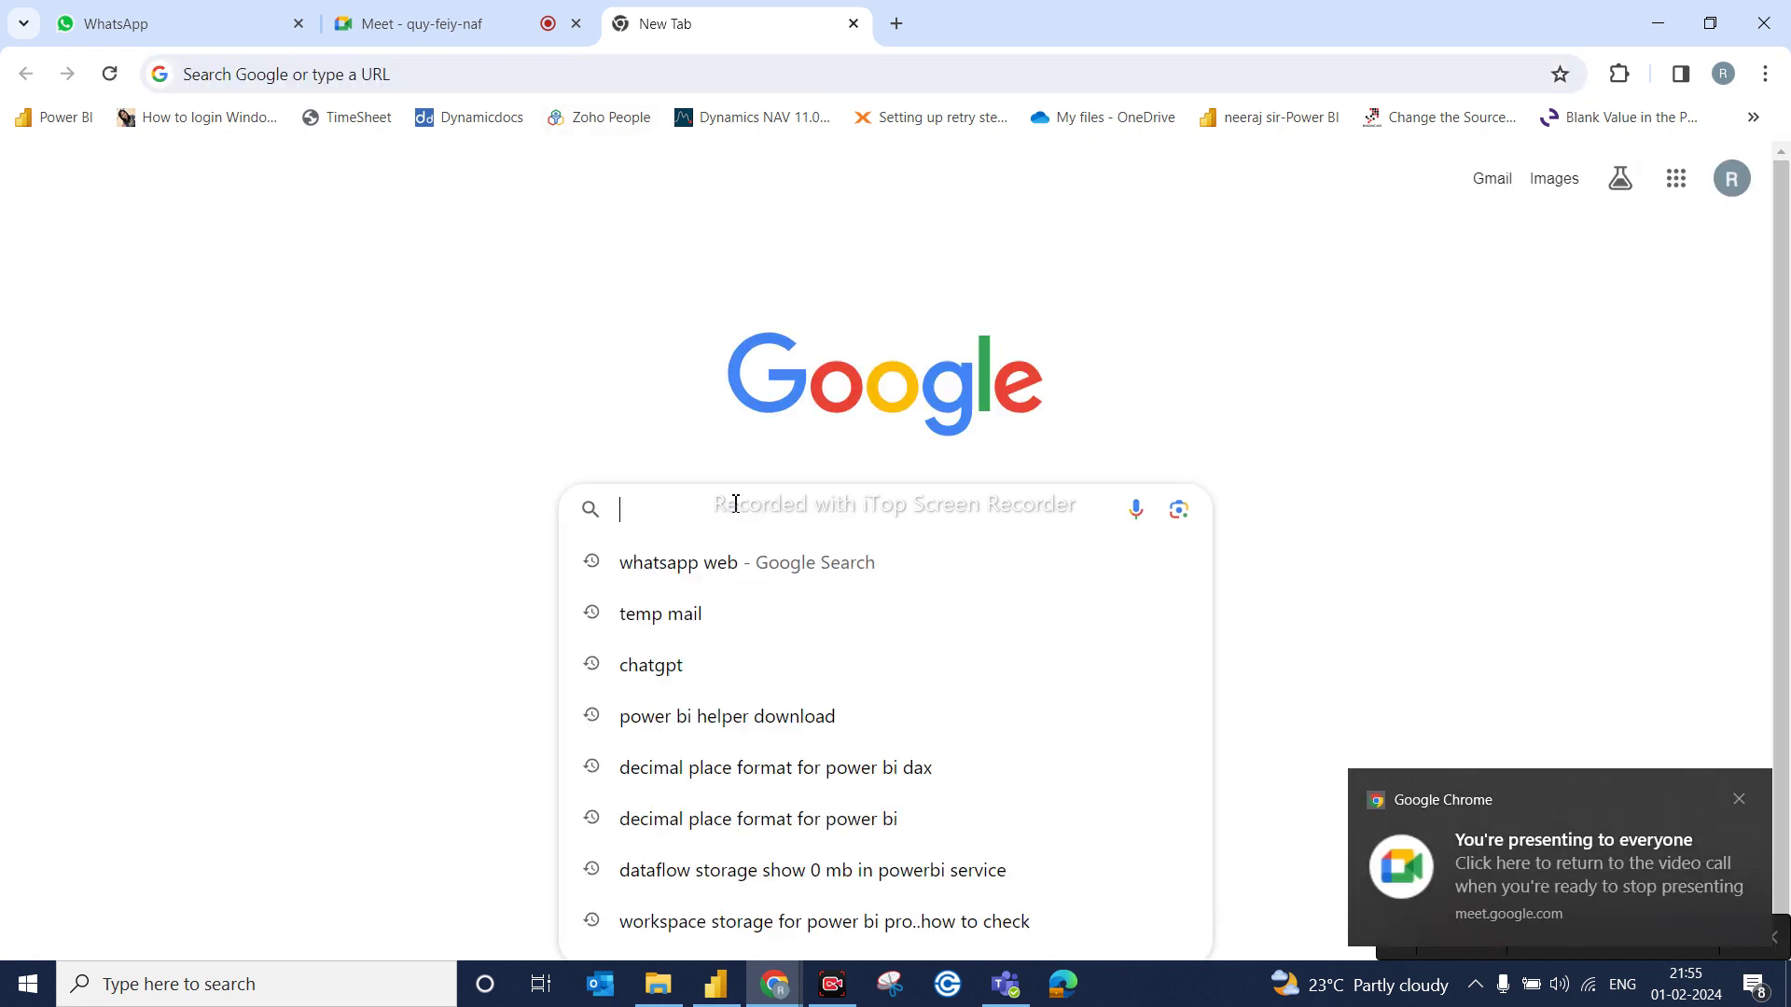
click(688, 626)
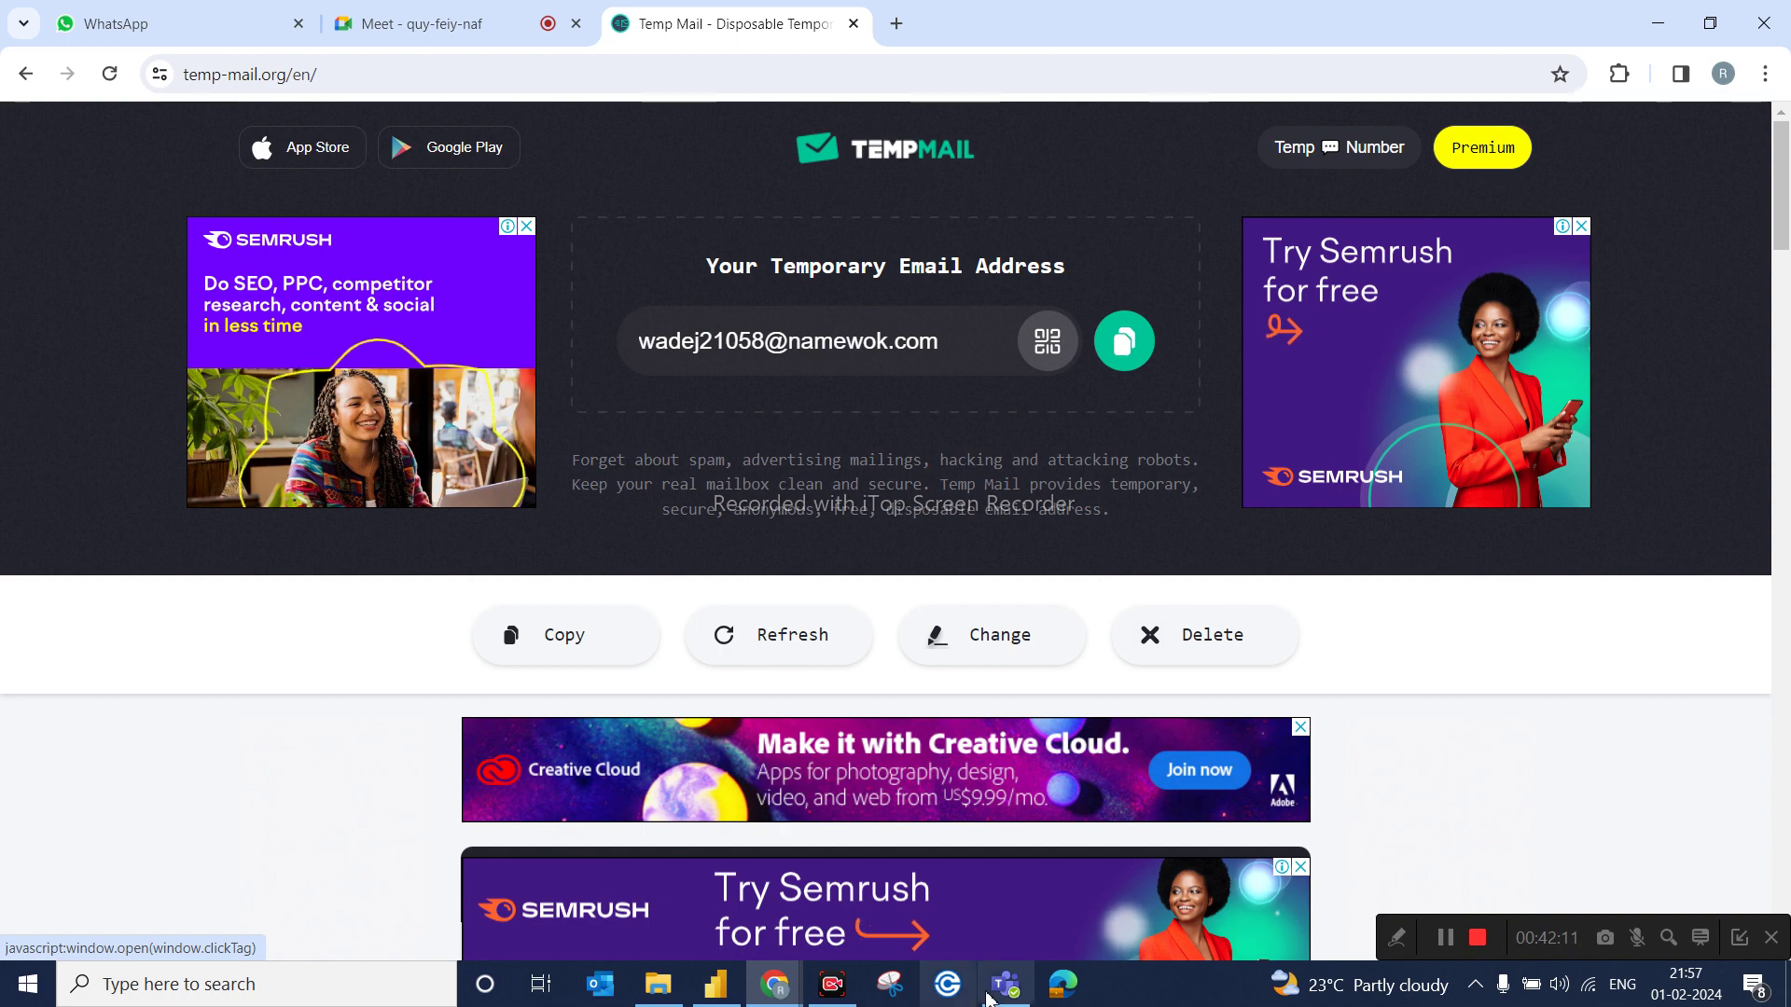
mouse_move(1000, 996)
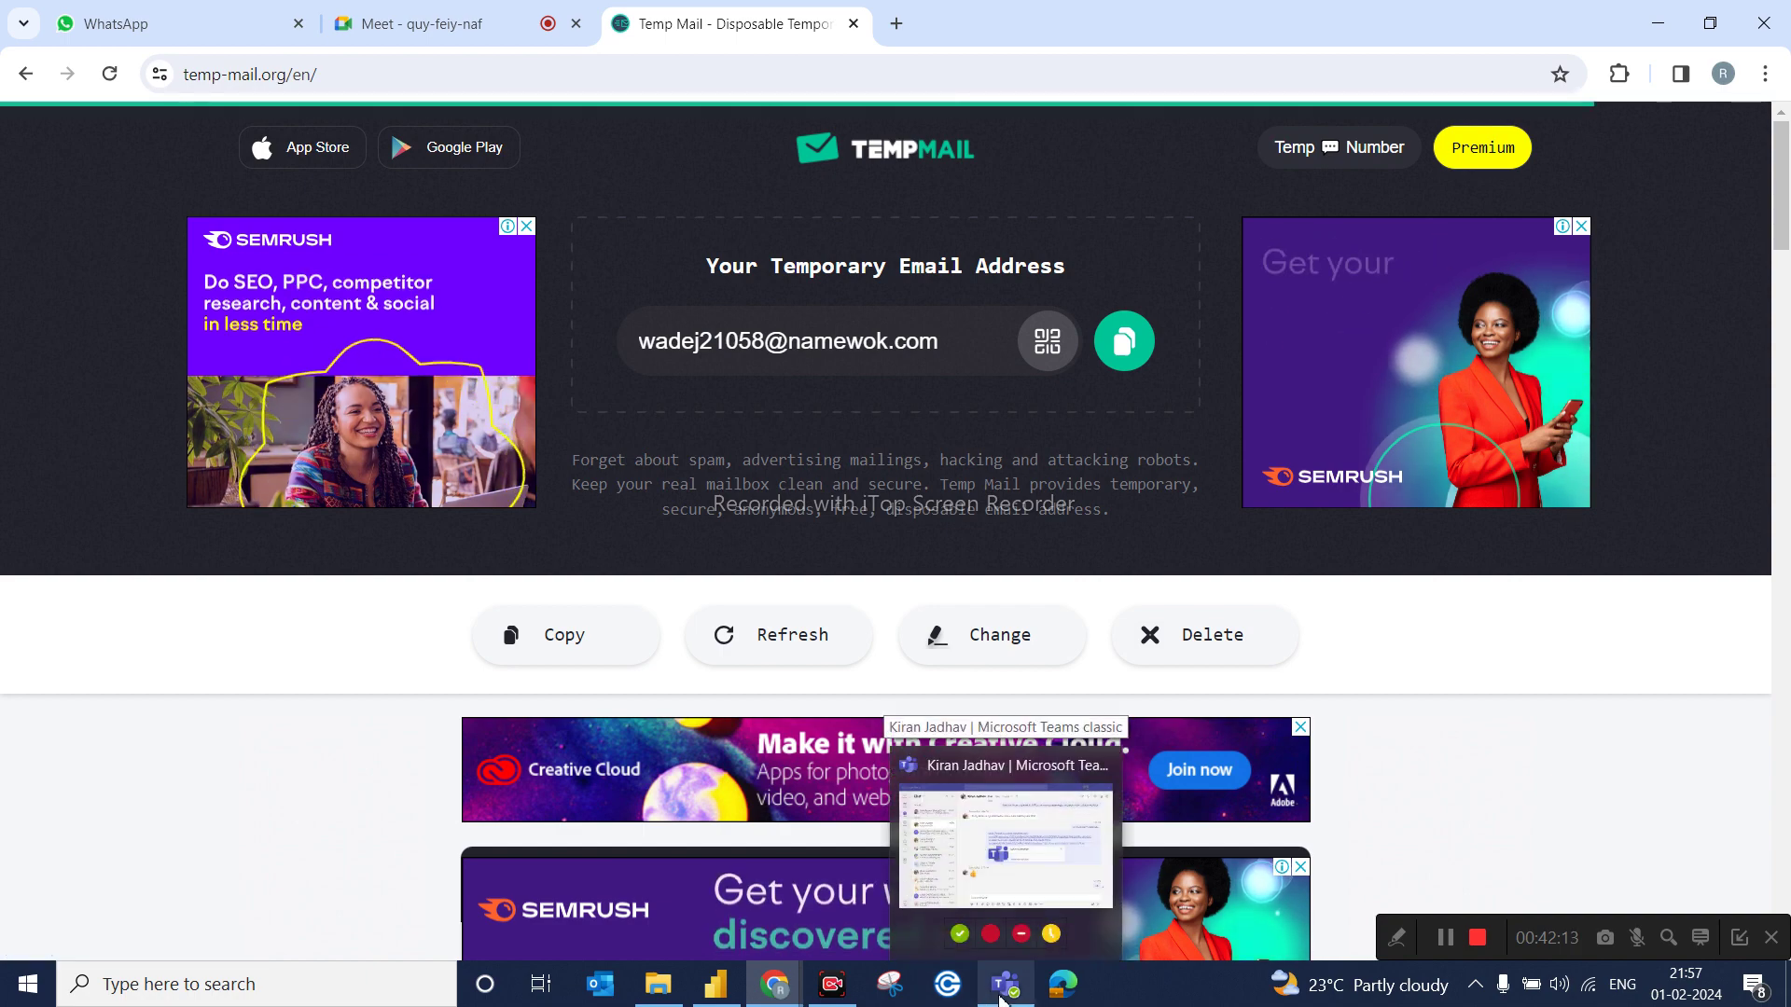